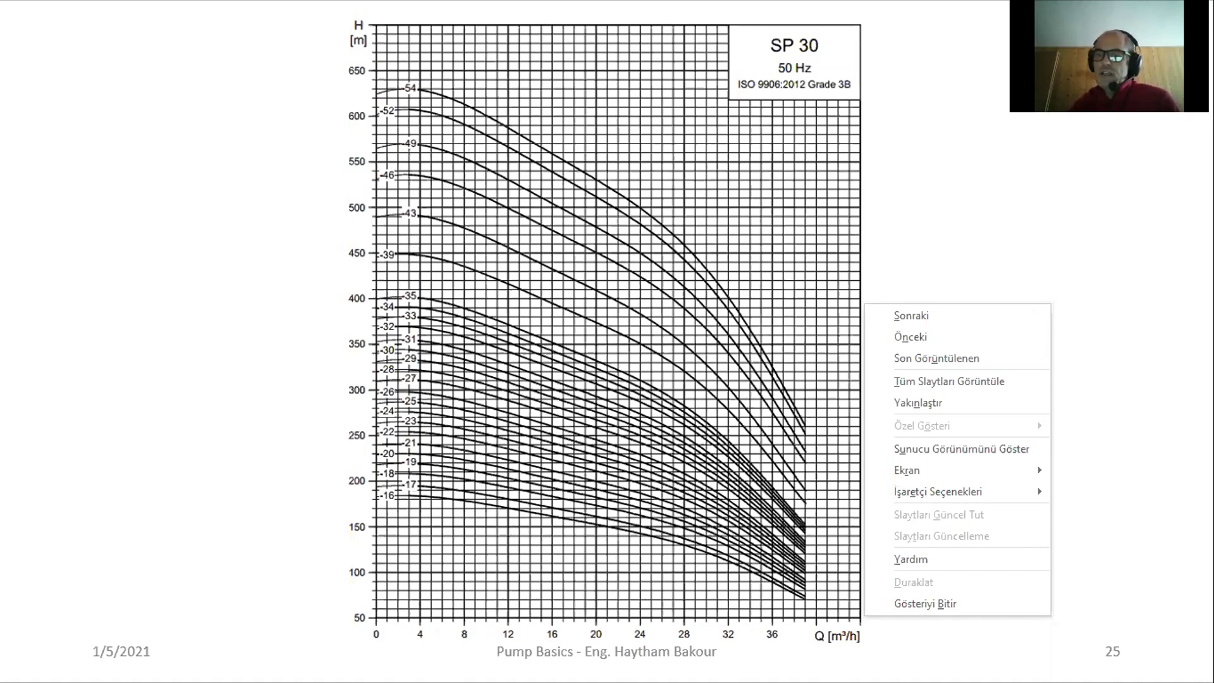
- End the slideshow at the SP 30 pump curve slide and bring up the Grundfos page in Chrome
{"action": "key", "text": "Escape"}
{"action": "key", "text": "Escape"}
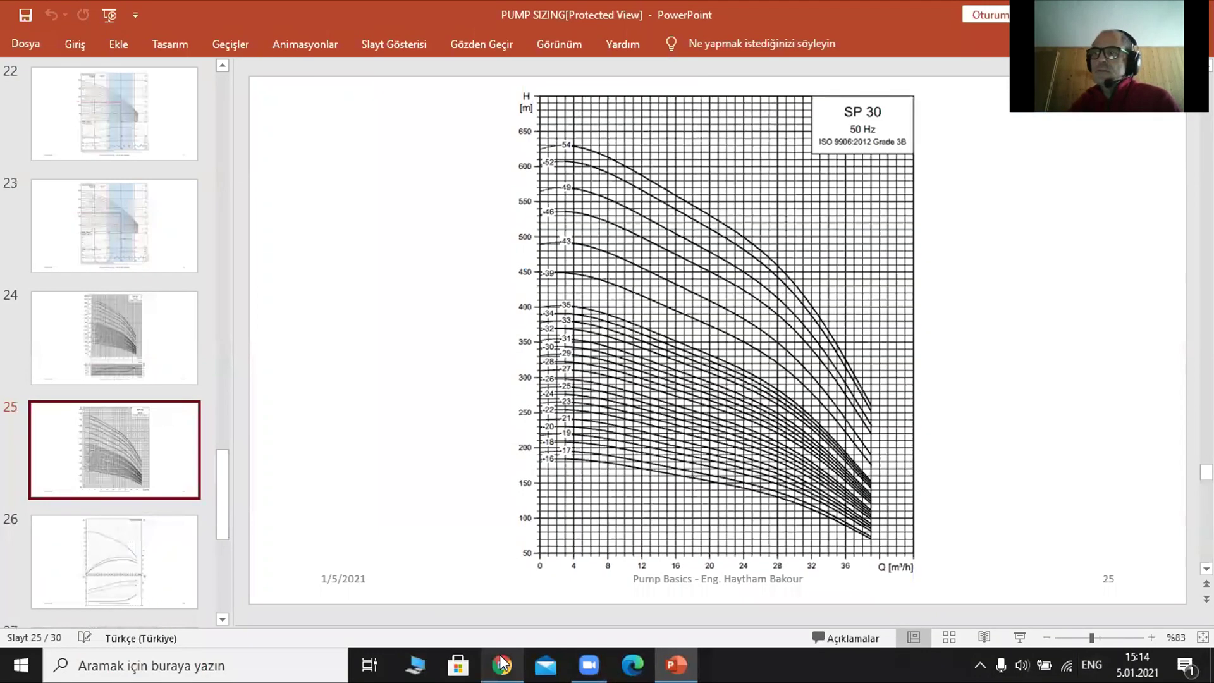
{"action": "mouse_move", "coordinate": [501, 661]}
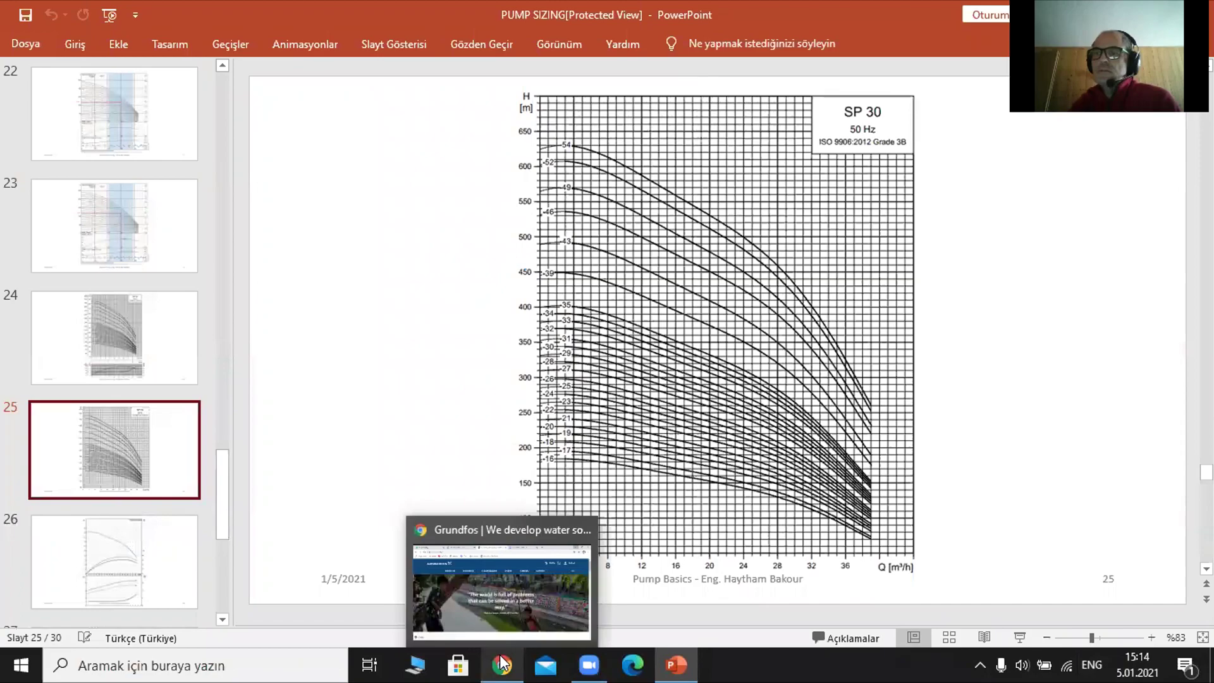
{"action": "left_click", "coordinate": [501, 661]}
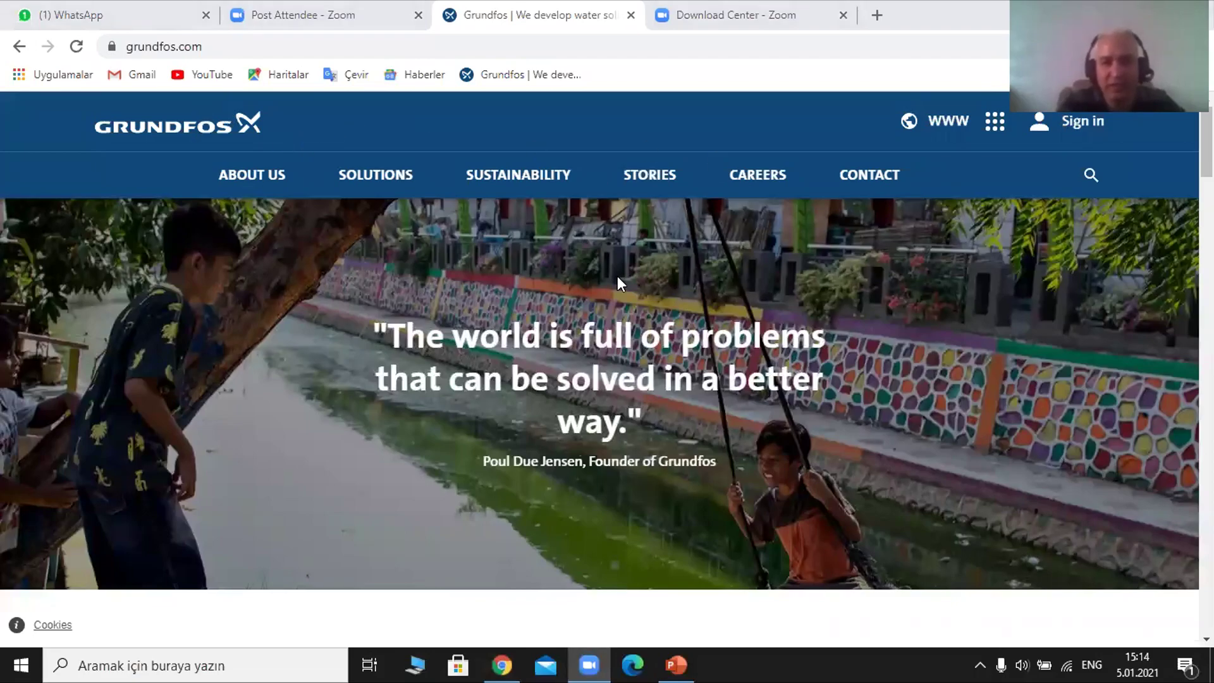
{"action": "scroll", "coordinate": [817, 405], "scroll_direction": "down", "scroll_amount": 1}
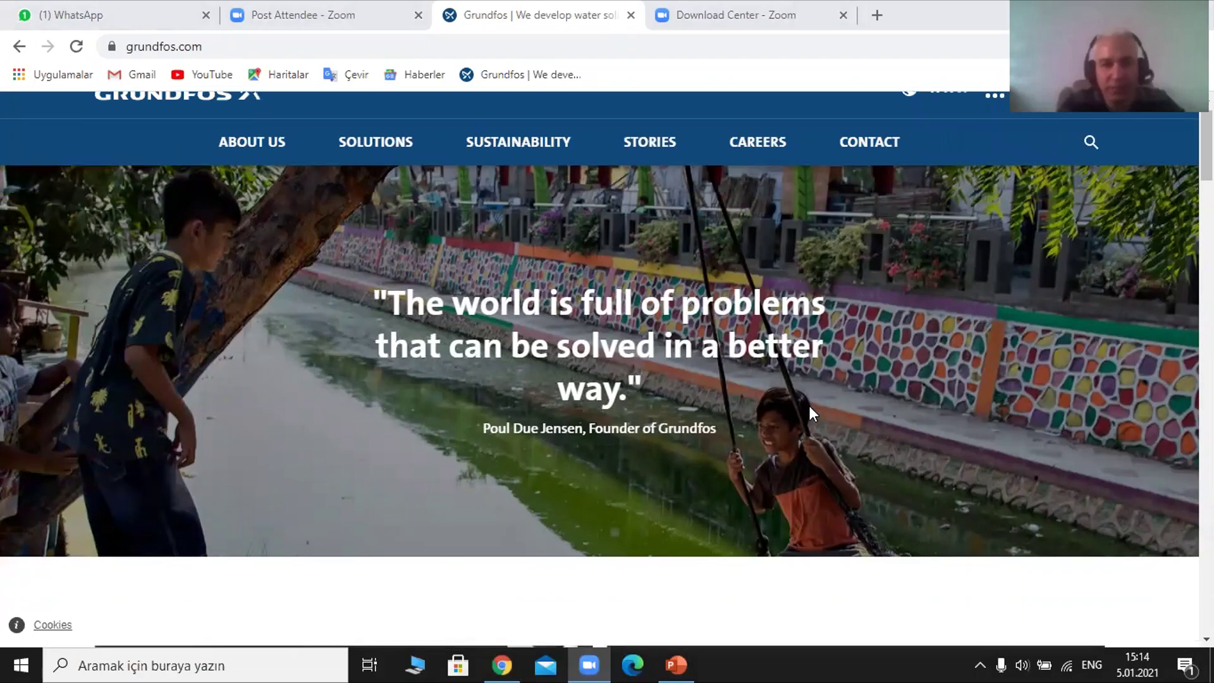
{"action": "scroll", "coordinate": [365, 331], "scroll_direction": "down", "scroll_amount": 4}
{"action": "scroll", "coordinate": [474, 397], "scroll_direction": "up", "scroll_amount": 4}
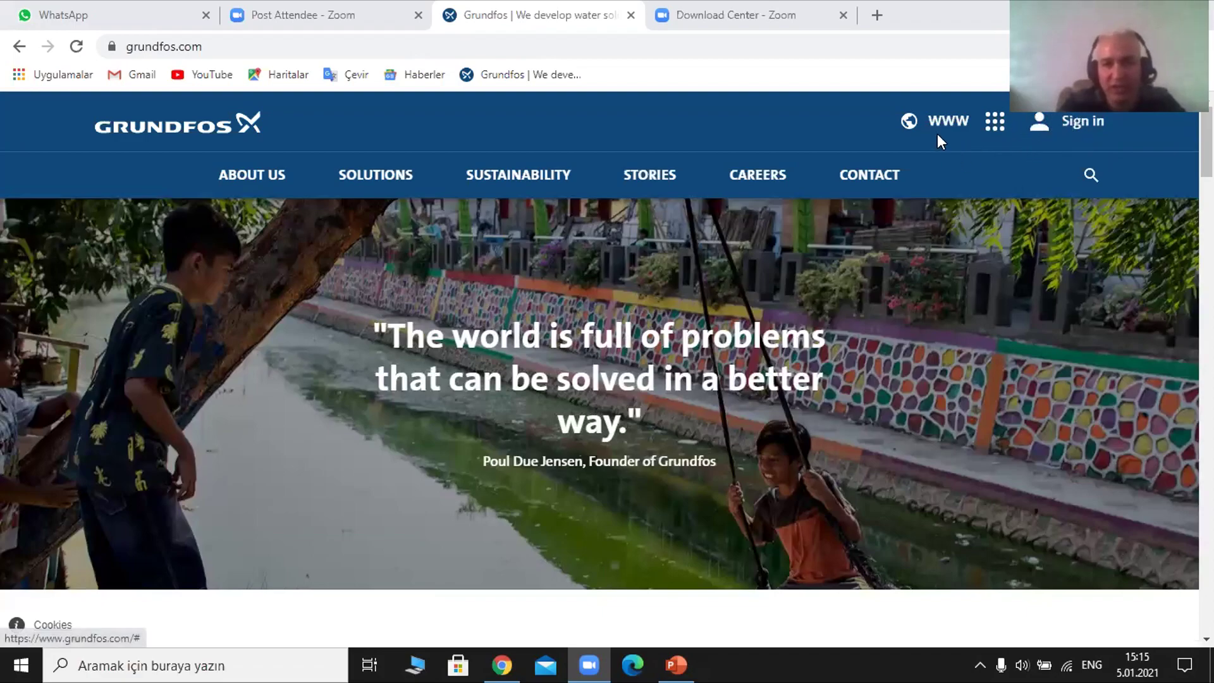
- Open the Grundfos Register form via Sign in and CREATE AN ACCOUNT under New customer
{"action": "left_click", "coordinate": [1038, 136]}
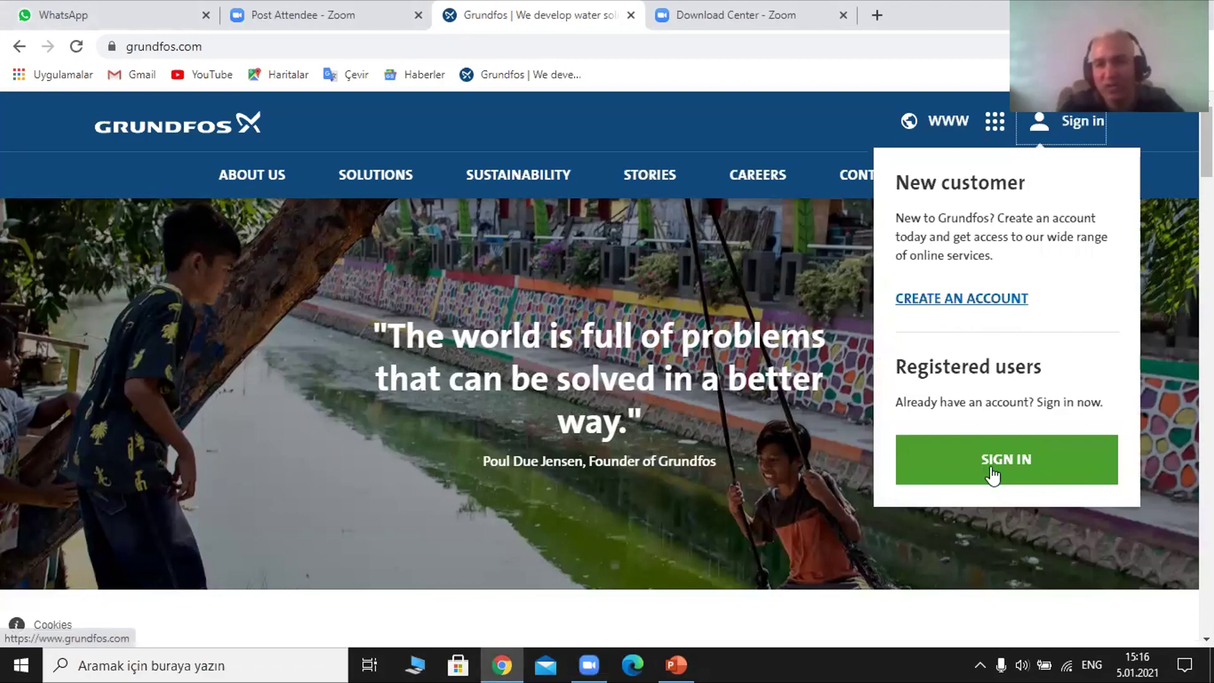
{"action": "left_click", "coordinate": [929, 304]}
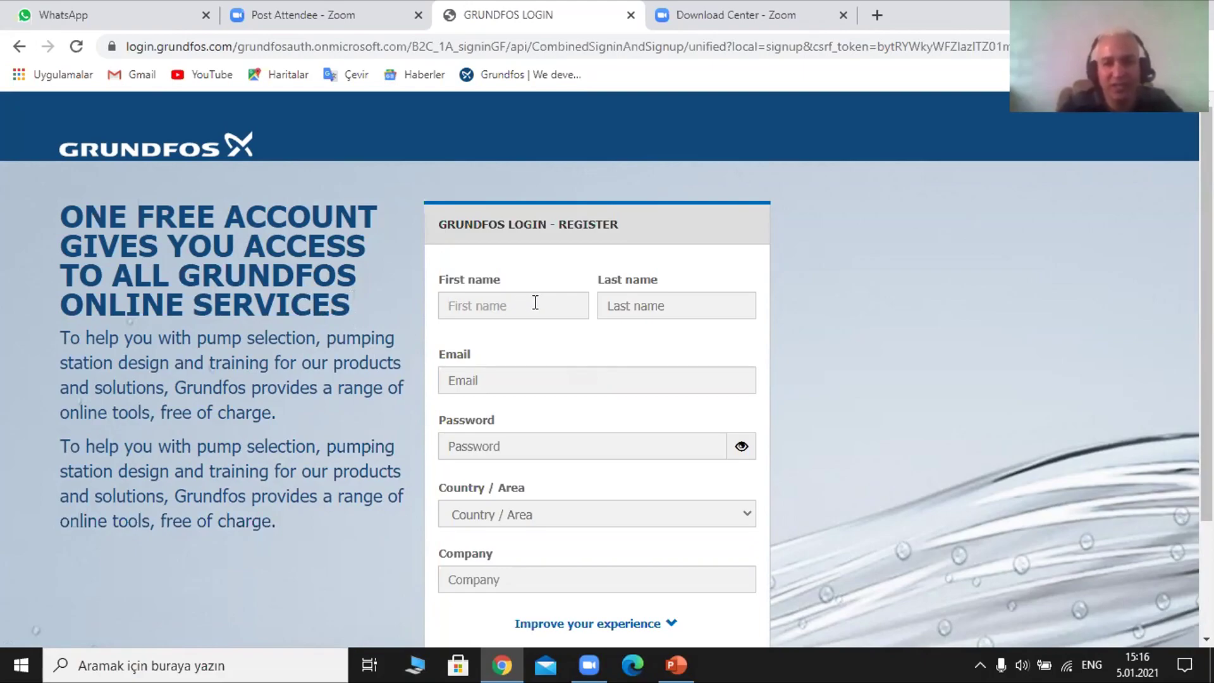
{"action": "left_click", "coordinate": [636, 310]}
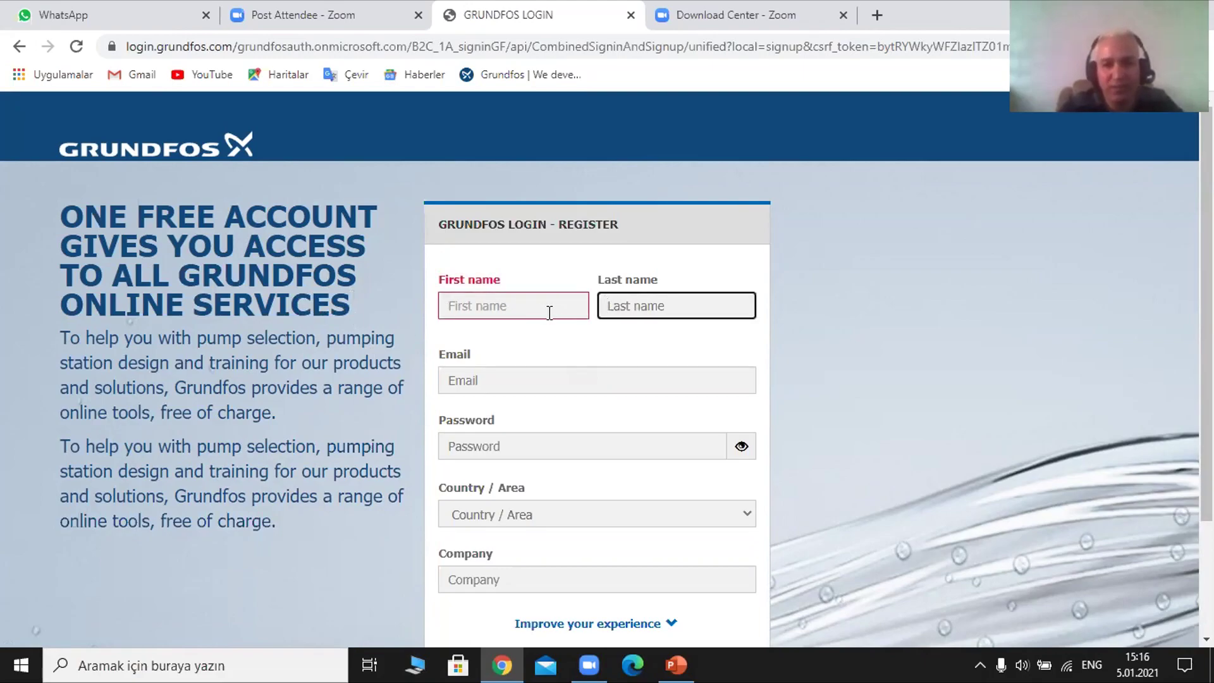
{"action": "left_click", "coordinate": [526, 379]}
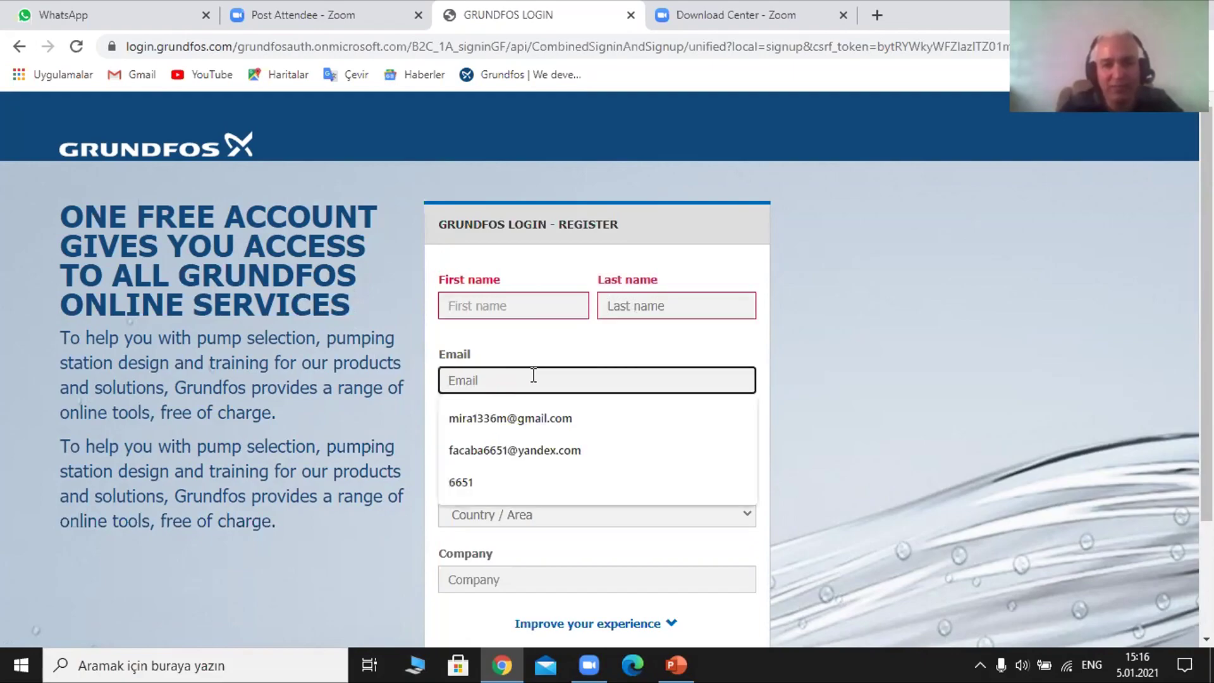
{"action": "left_click", "coordinate": [626, 359]}
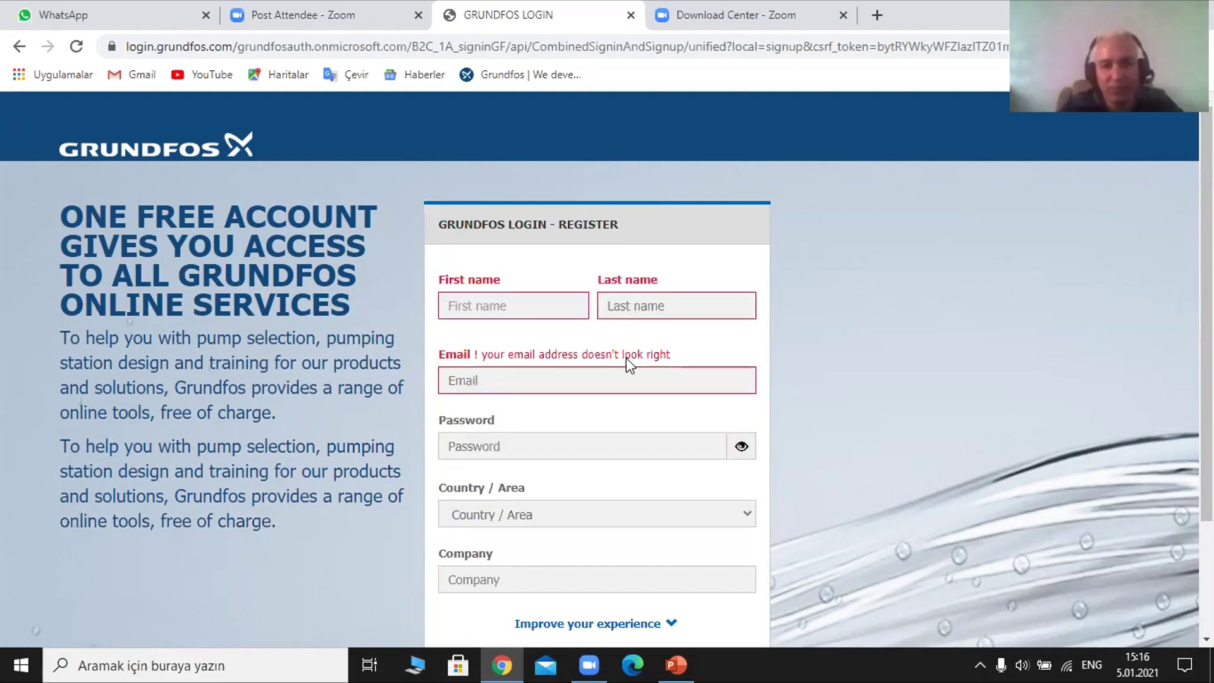
{"action": "left_click", "coordinate": [556, 441]}
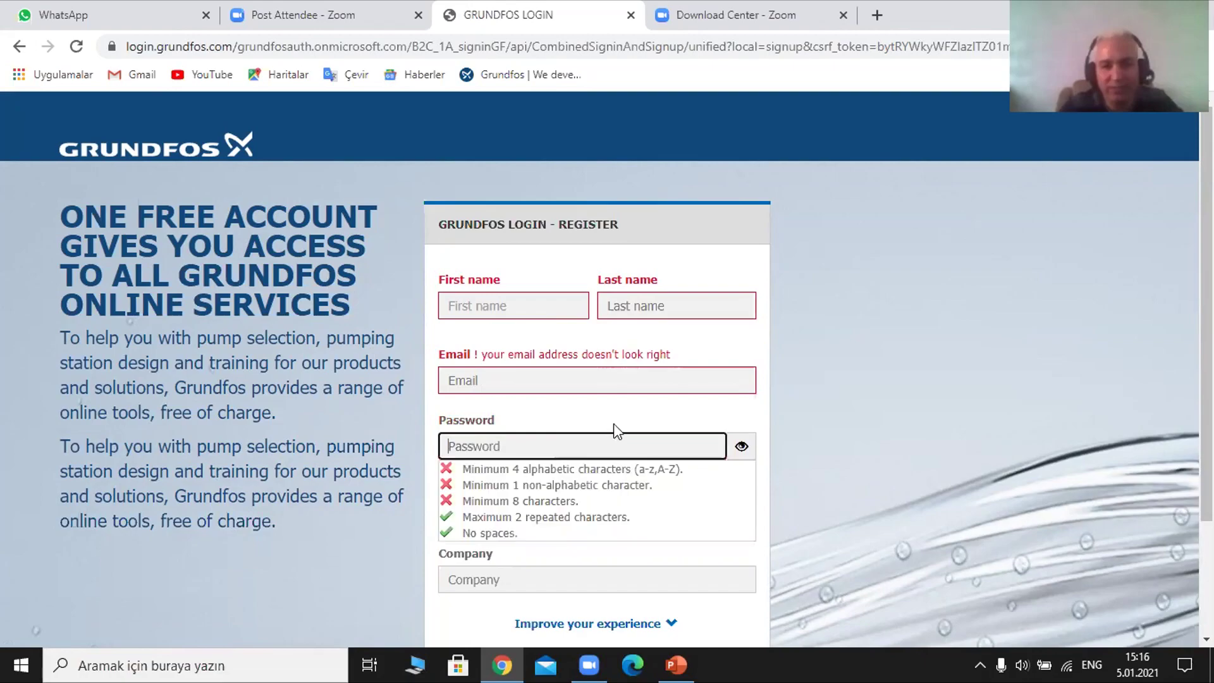
{"action": "left_click", "coordinate": [726, 480]}
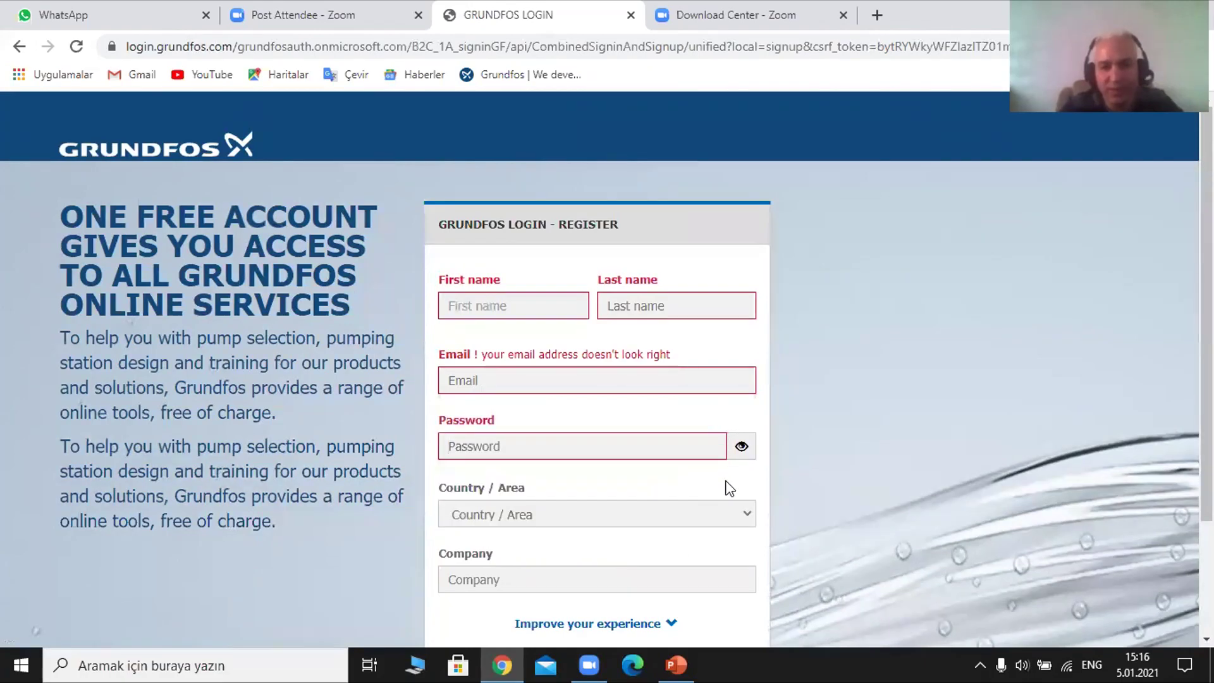
{"action": "left_click", "coordinate": [695, 514]}
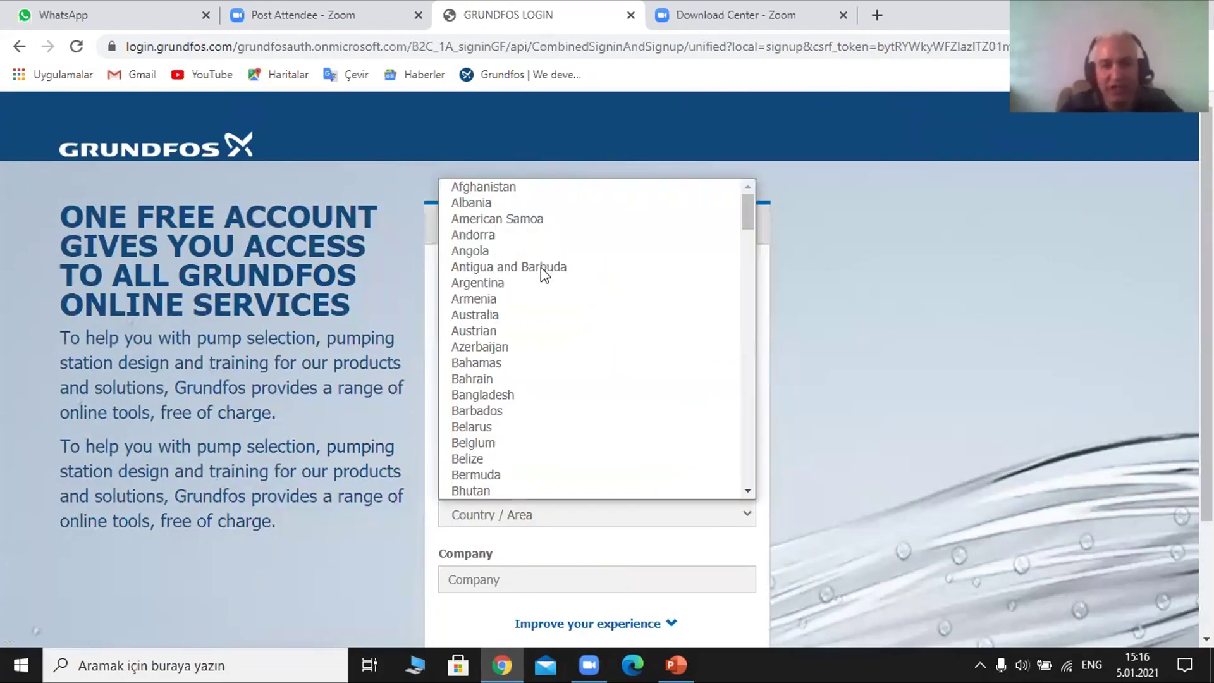
{"action": "scroll", "coordinate": [541, 272], "scroll_direction": "down", "scroll_amount": 5}
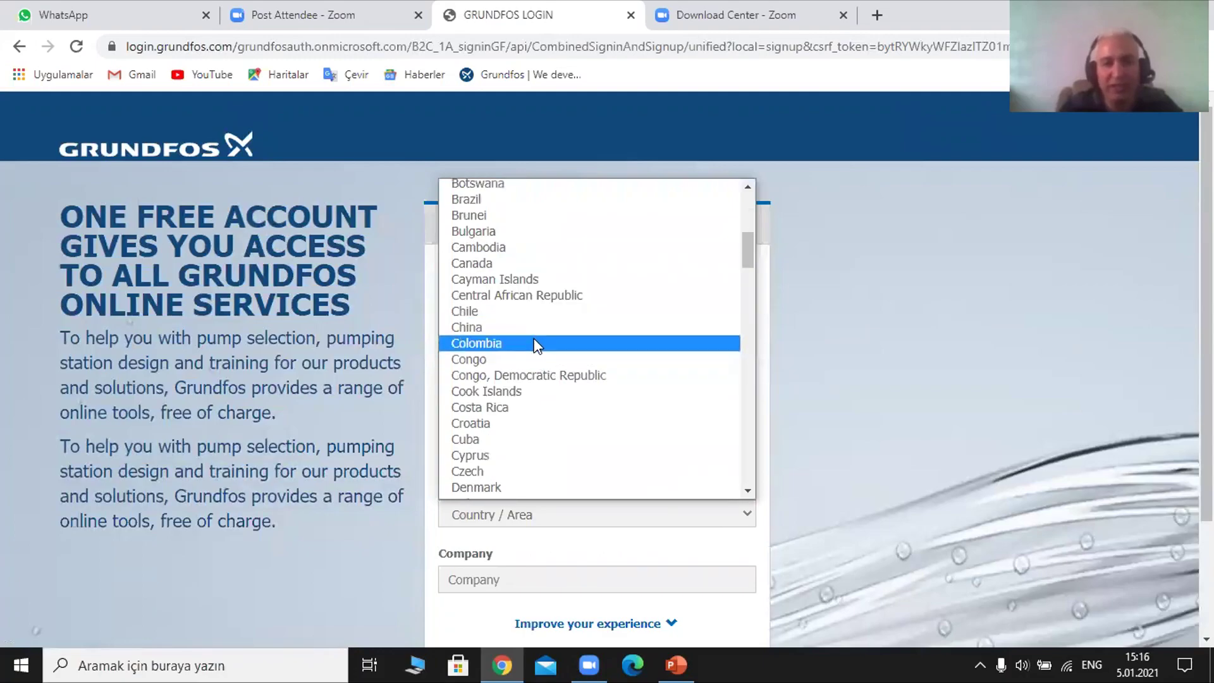
{"action": "key", "text": "Down"}
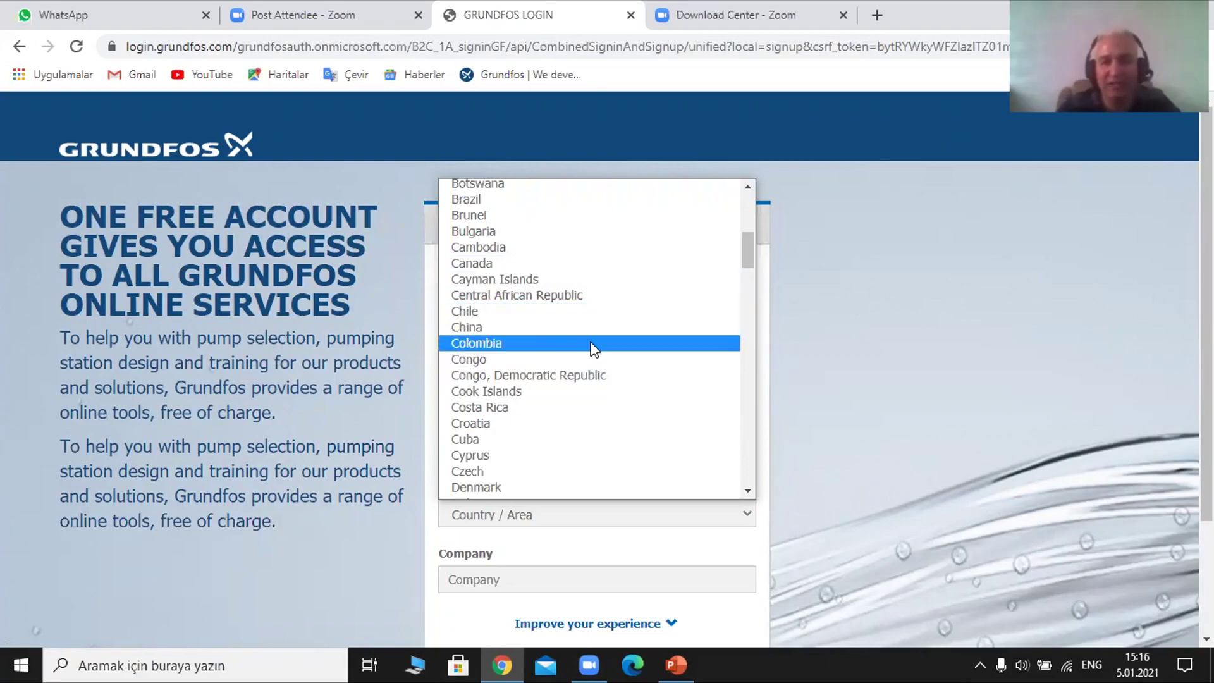
{"action": "left_click", "coordinate": [819, 319]}
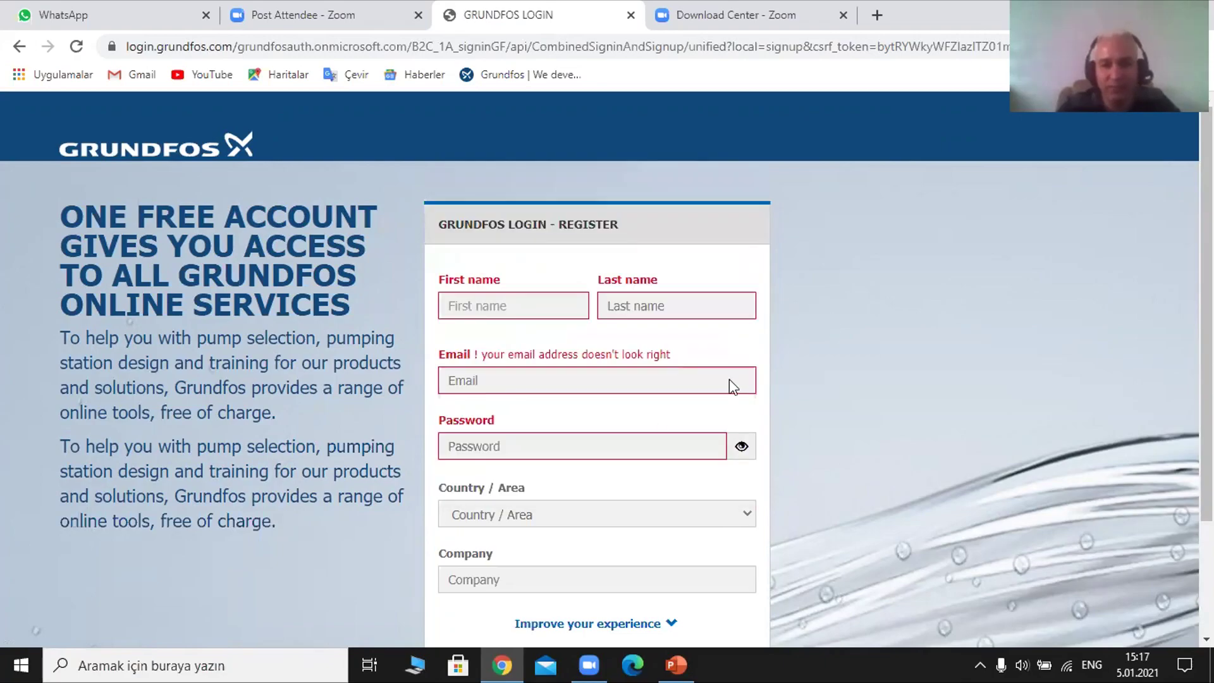
{"action": "left_click", "coordinate": [519, 580]}
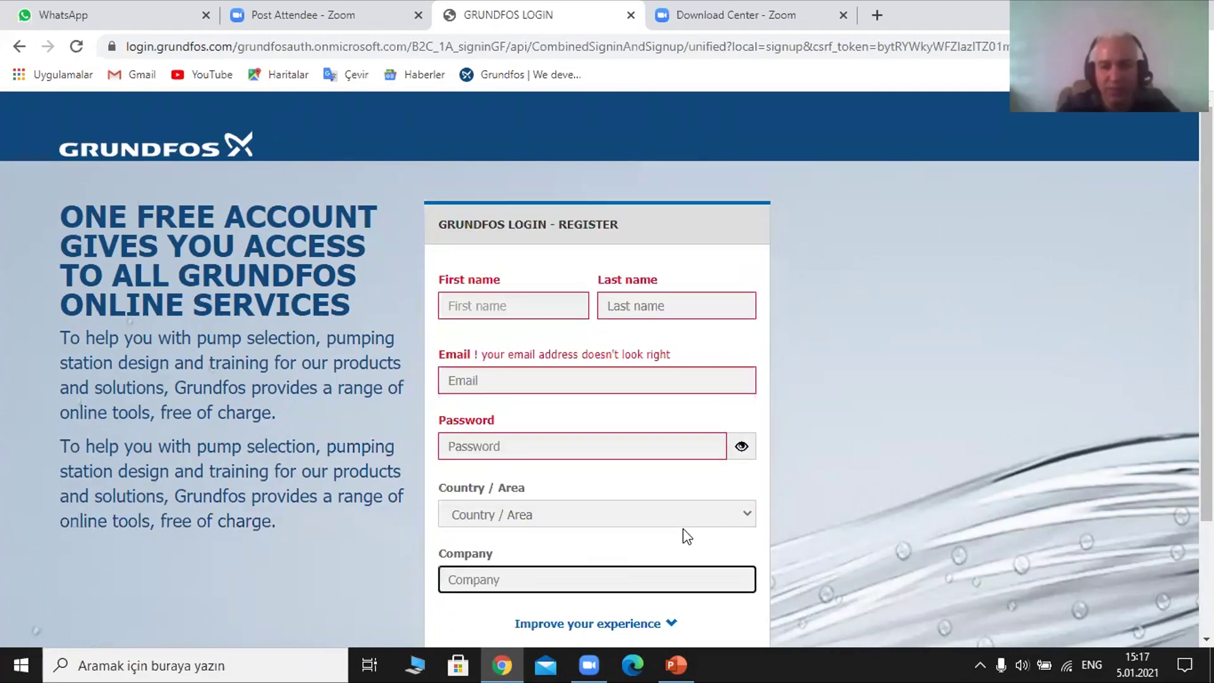
{"action": "scroll", "coordinate": [683, 532], "scroll_direction": "down", "scroll_amount": 2}
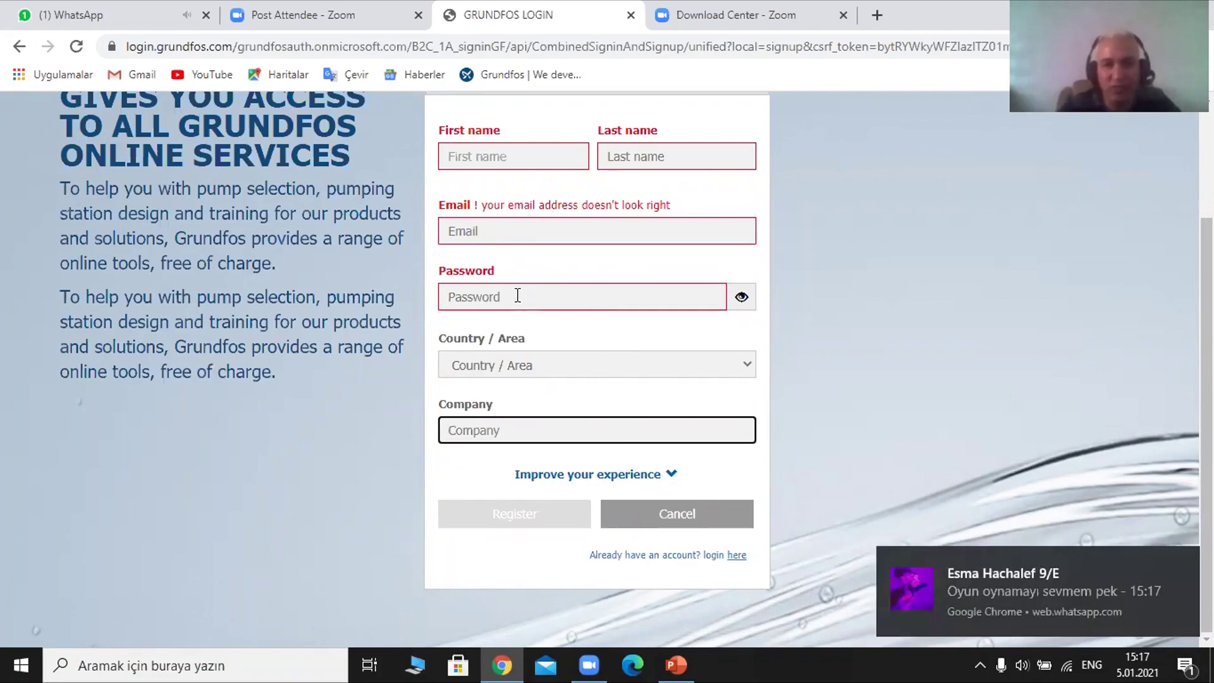
- Enter the user's first and last name on the sign-up form
{"action": "left_click", "coordinate": [538, 158]}
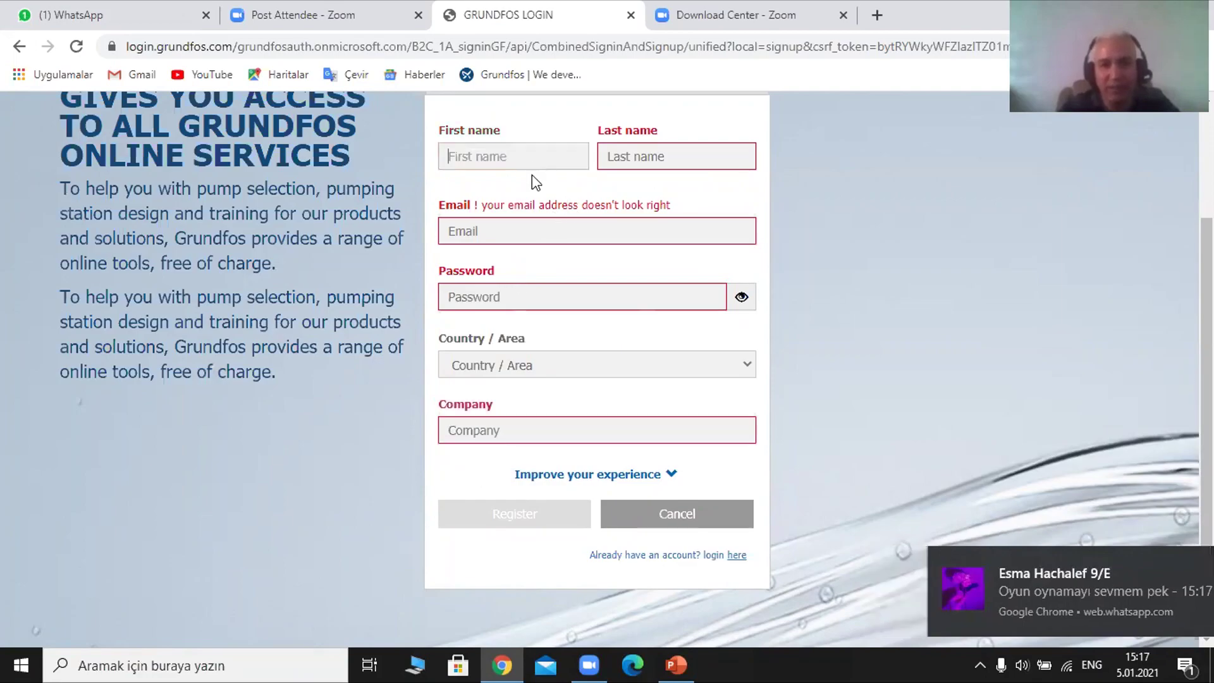
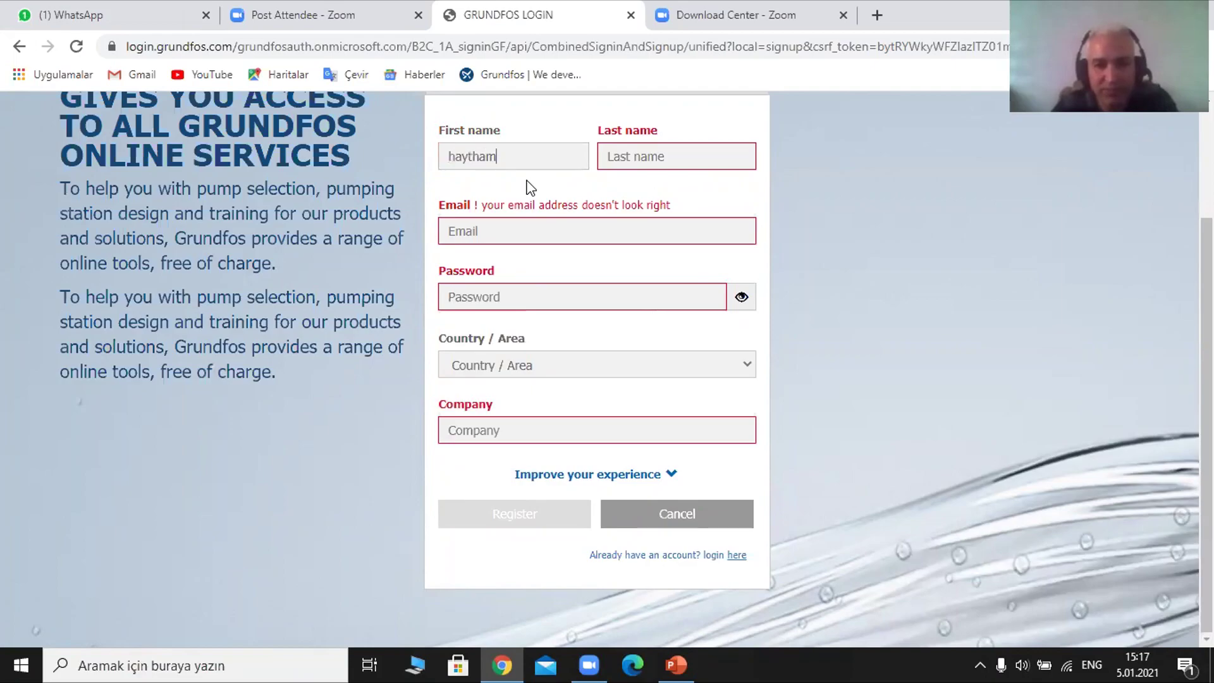
{"action": "left_click", "coordinate": [678, 155]}
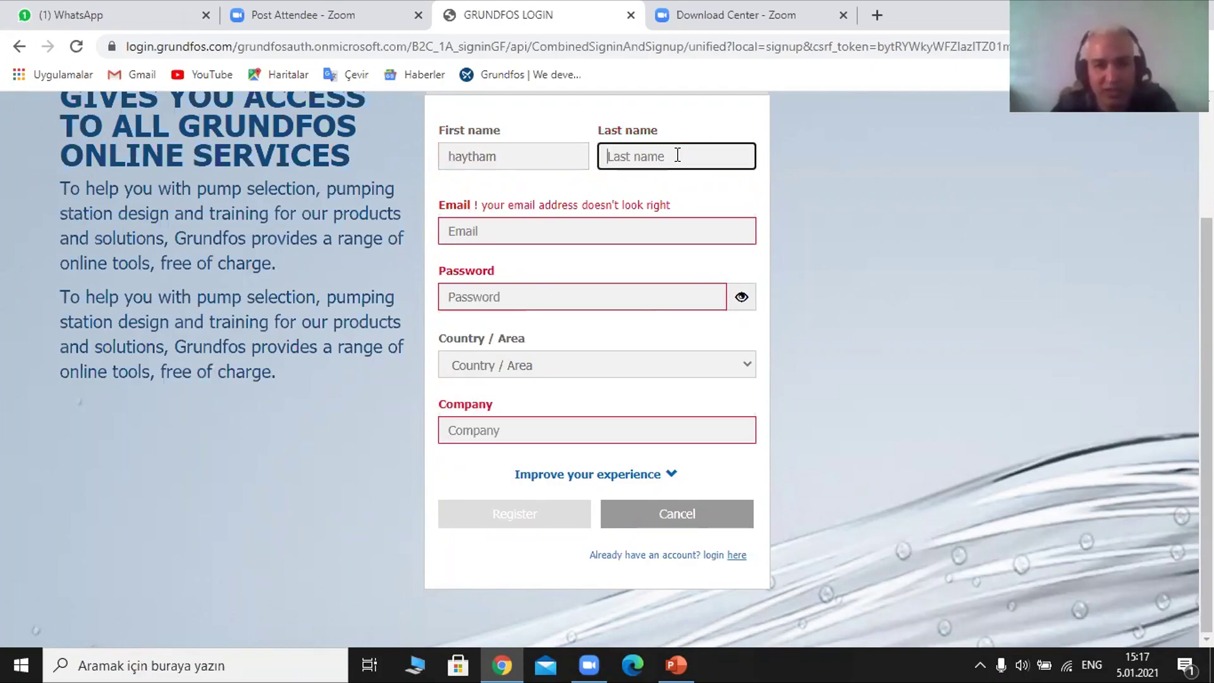
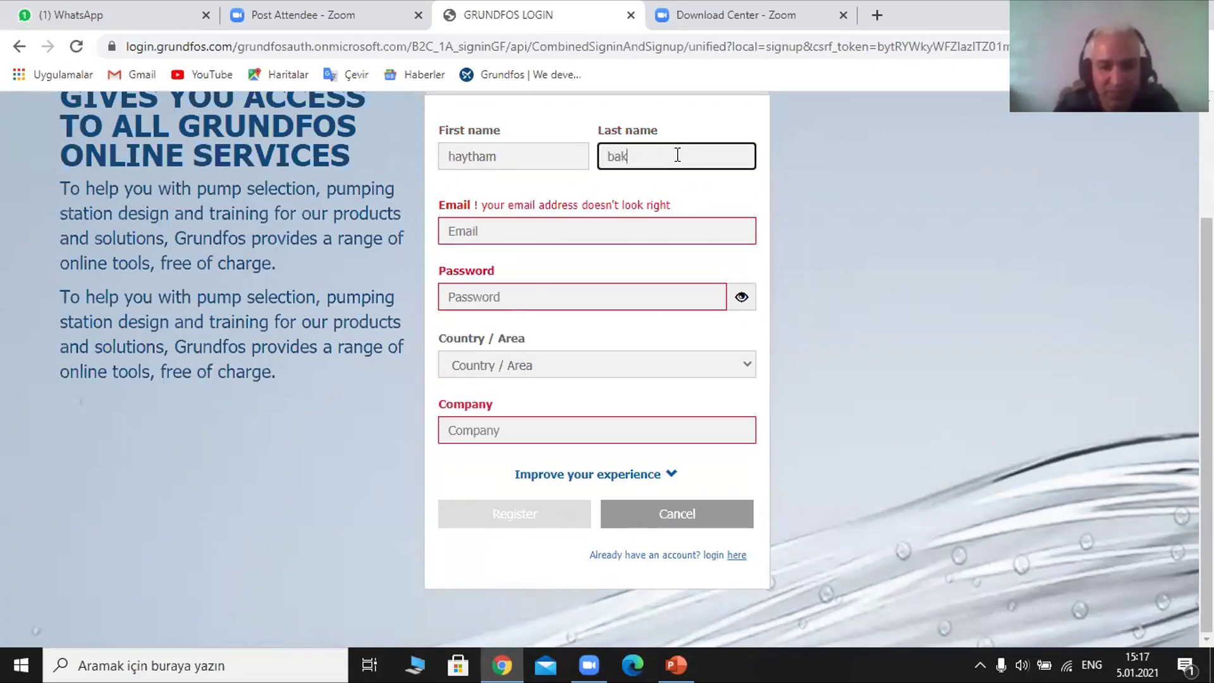
- Fill the email with the saved autofill address and type an account password
{"action": "left_click", "coordinate": [506, 231]}
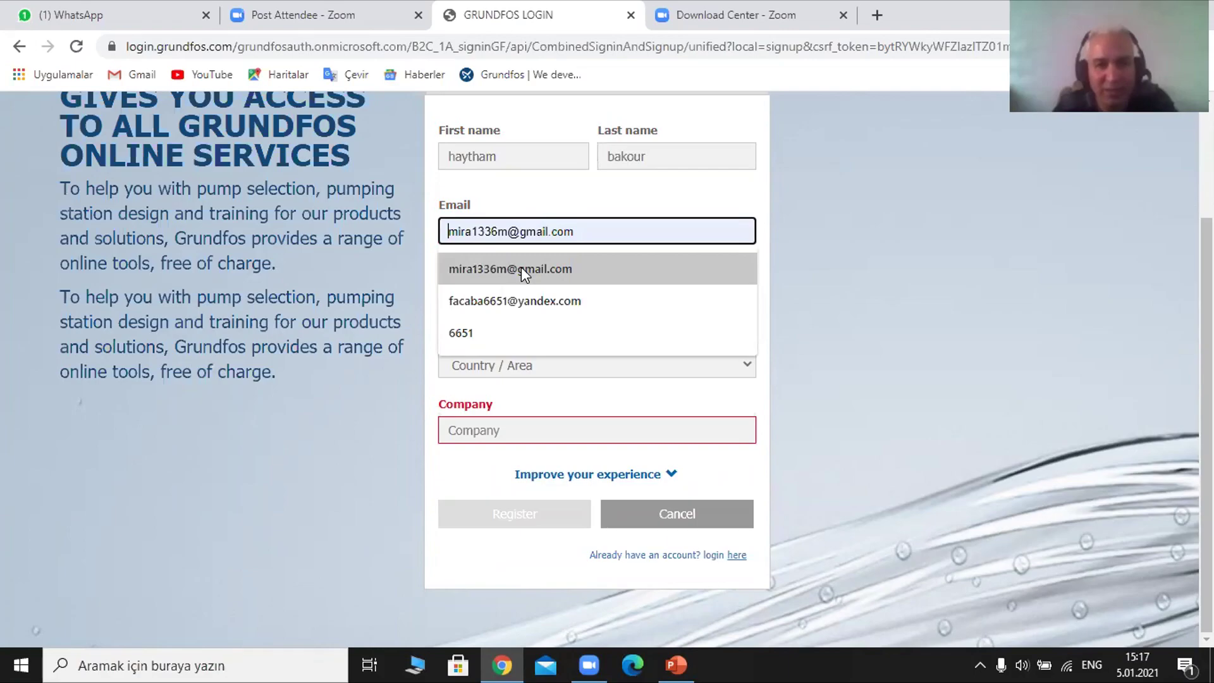
{"action": "left_click", "coordinate": [521, 268]}
{"action": "left_click", "coordinate": [530, 299]}
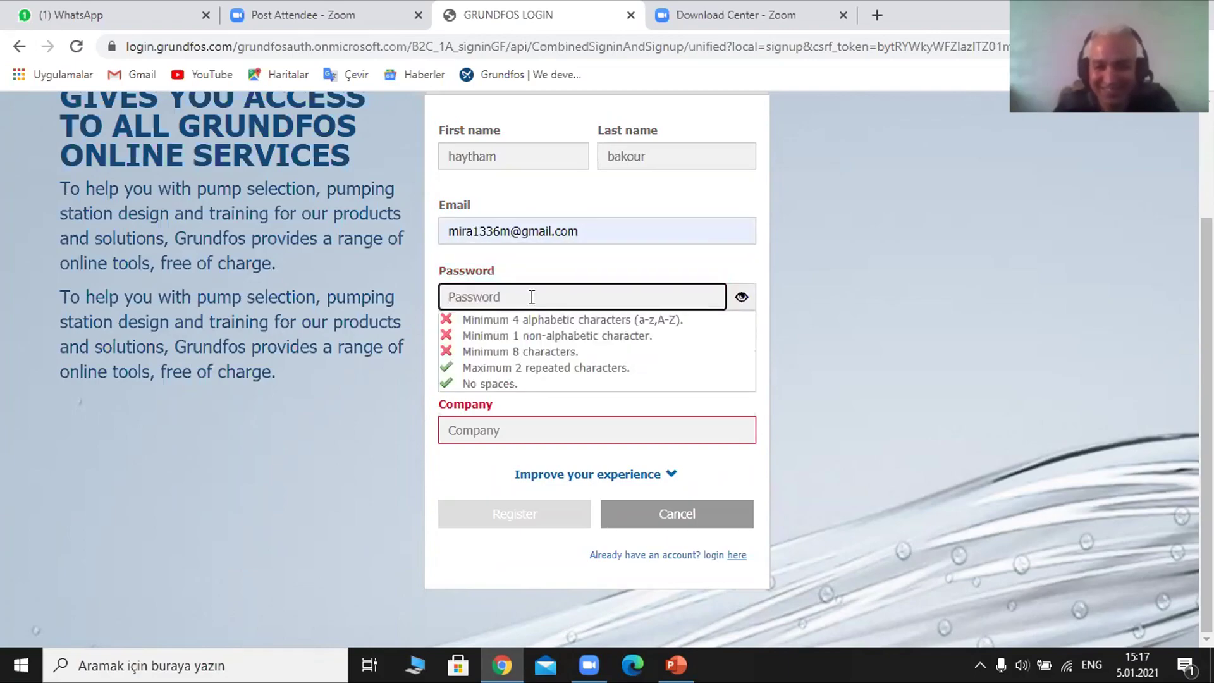
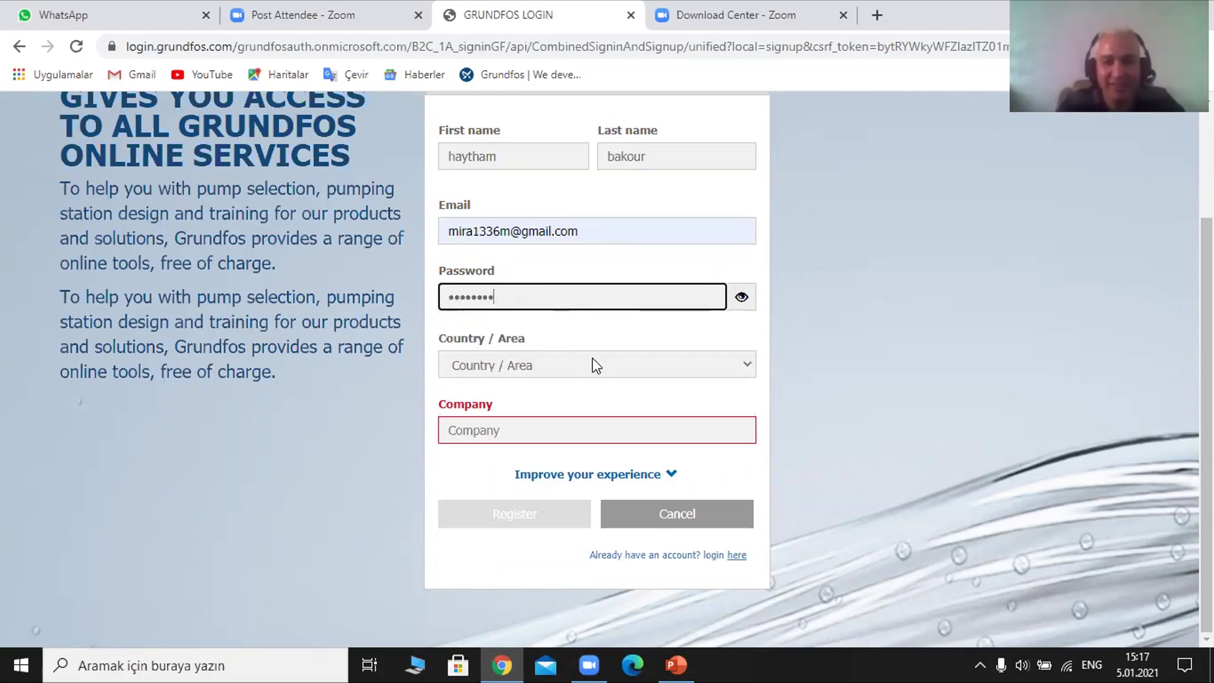
- Browse the Country / Area list and close it without choosing a country
{"action": "left_click", "coordinate": [727, 369]}
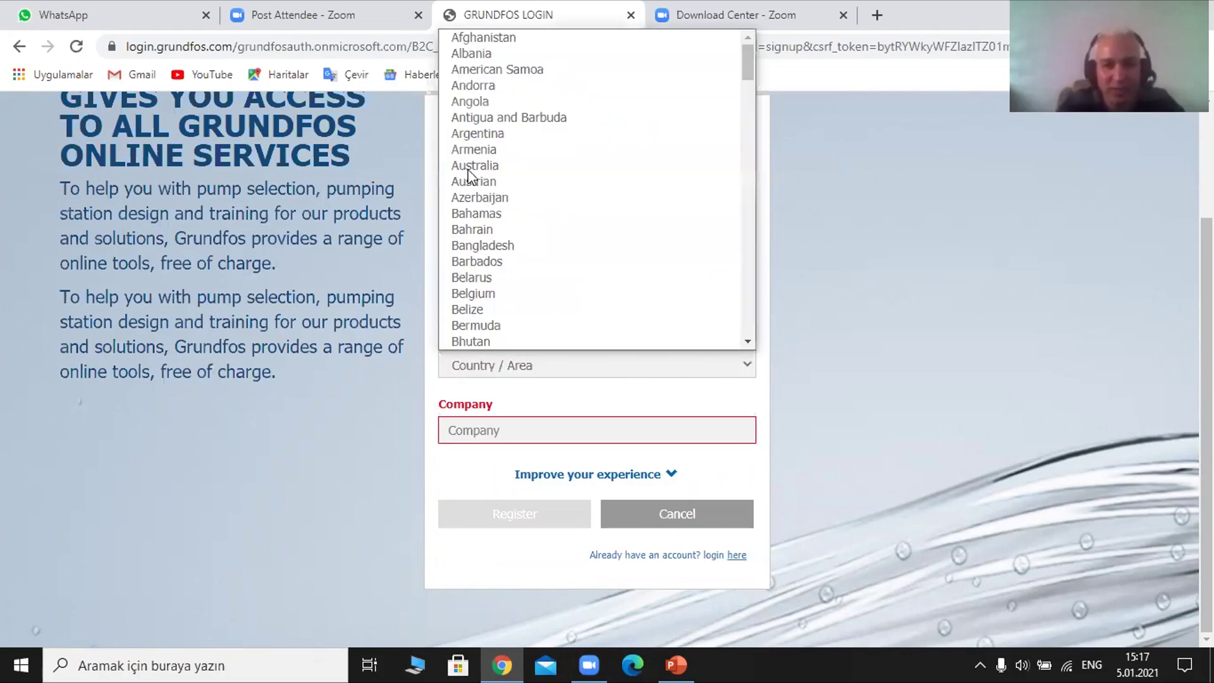
{"action": "scroll", "coordinate": [503, 193], "scroll_direction": "up", "scroll_amount": 1}
{"action": "scroll", "coordinate": [503, 190], "scroll_direction": "down", "scroll_amount": 10}
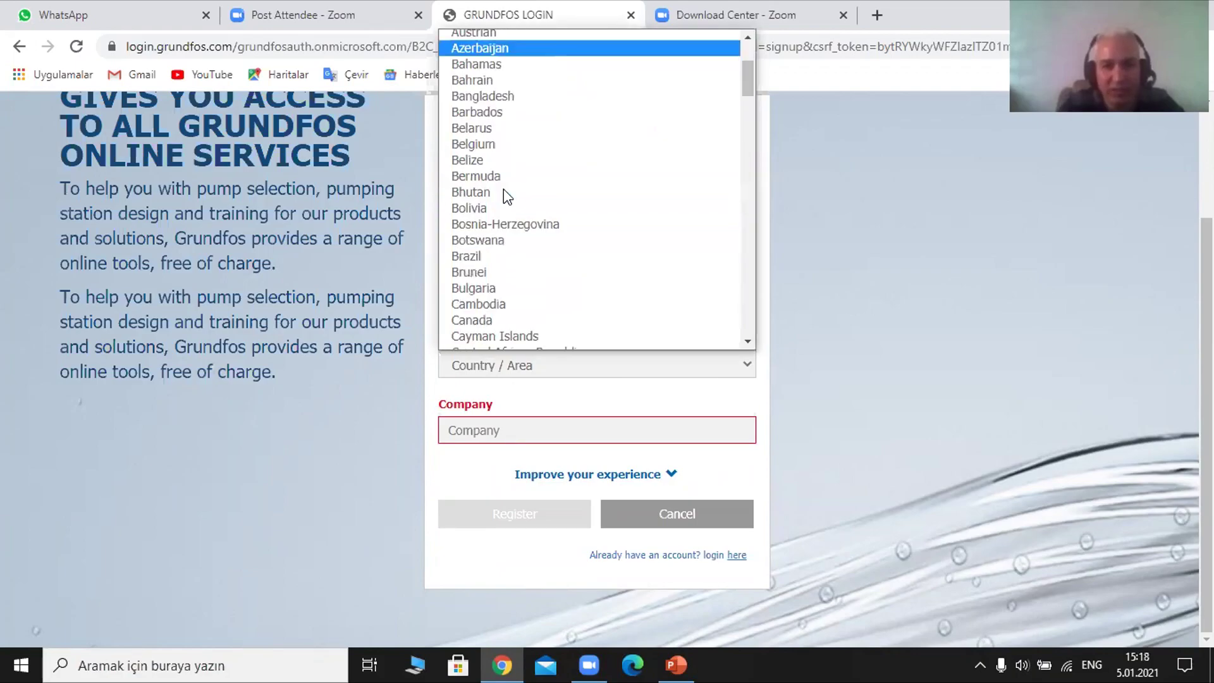
{"action": "scroll", "coordinate": [506, 186], "scroll_direction": "up", "scroll_amount": 7}
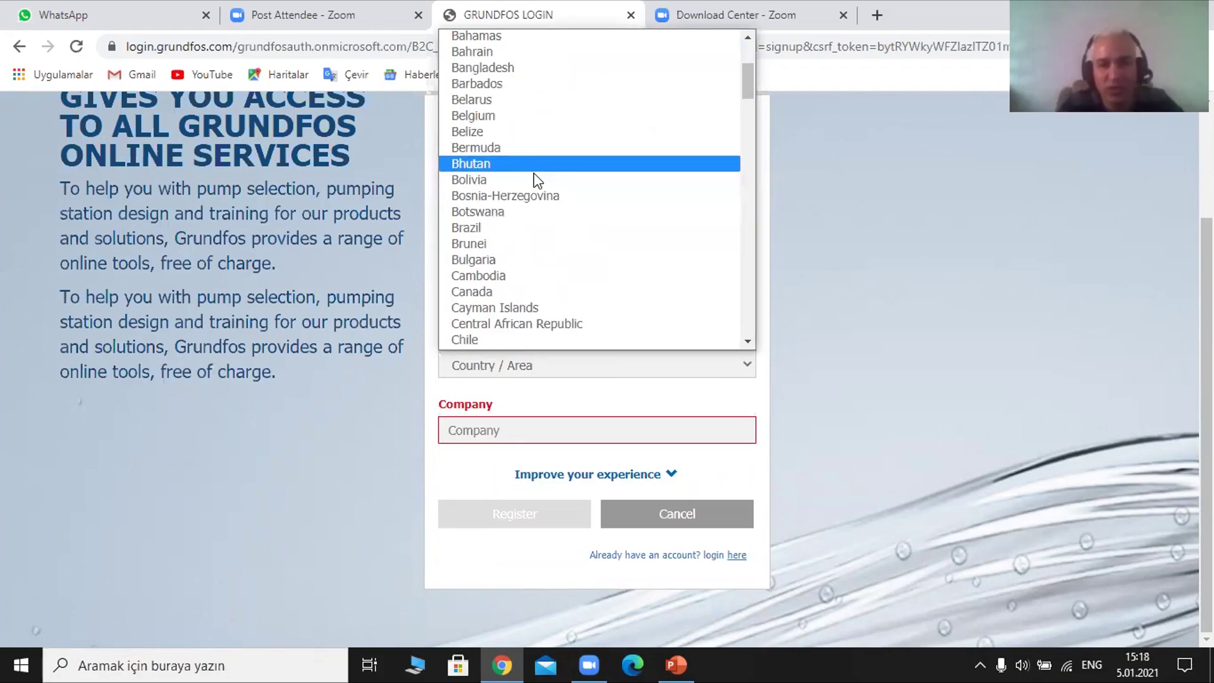
{"action": "scroll", "coordinate": [536, 176], "scroll_direction": "down", "scroll_amount": 3}
{"action": "scroll", "coordinate": [532, 171], "scroll_direction": "up", "scroll_amount": 6}
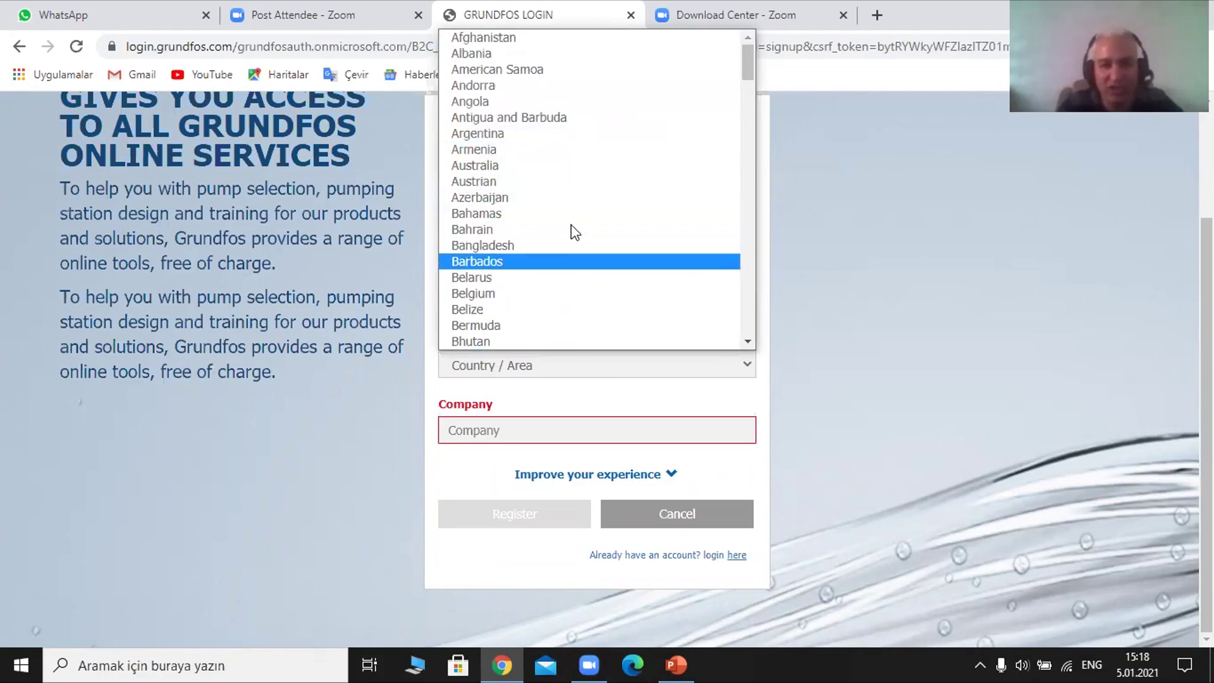
{"action": "scroll", "coordinate": [557, 253], "scroll_direction": "down", "scroll_amount": 11}
{"action": "scroll", "coordinate": [556, 260], "scroll_direction": "up", "scroll_amount": 5}
{"action": "scroll", "coordinate": [559, 253], "scroll_direction": "up", "scroll_amount": 6}
{"action": "scroll", "coordinate": [570, 228], "scroll_direction": "down", "scroll_amount": 4}
{"action": "left_click", "coordinate": [625, 365]}
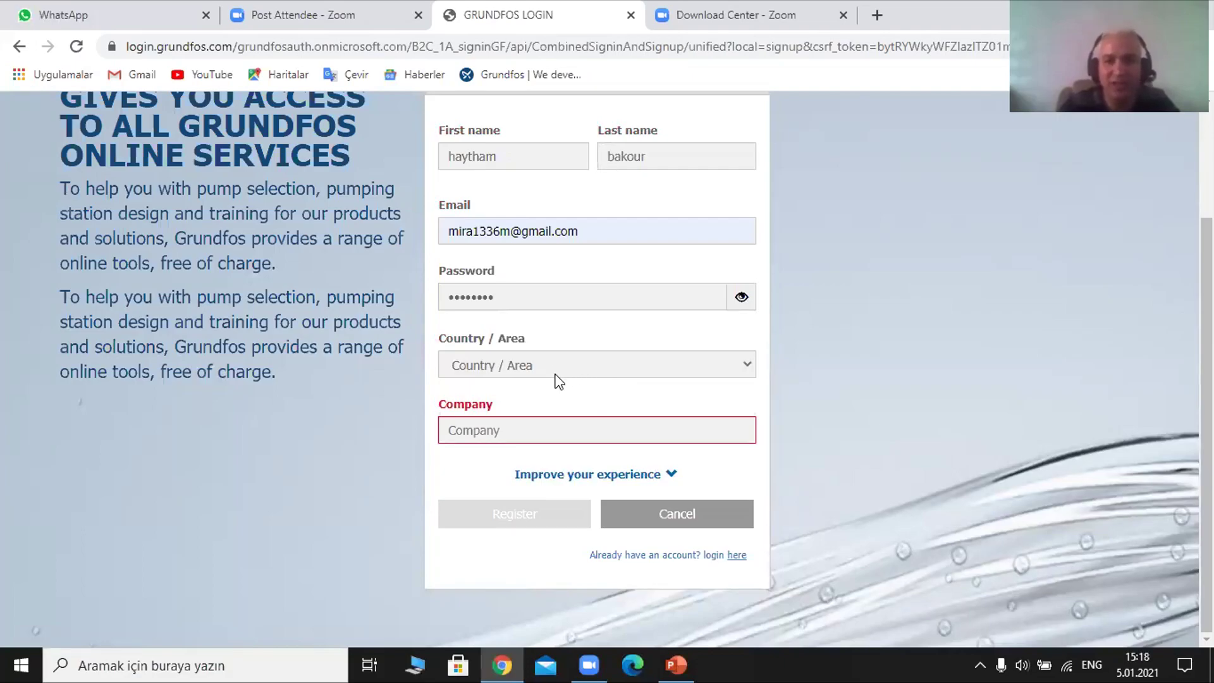
- Enter ACU as the company, then go back to the grundfos.com homepage unregistered
{"action": "left_click", "coordinate": [506, 435]}
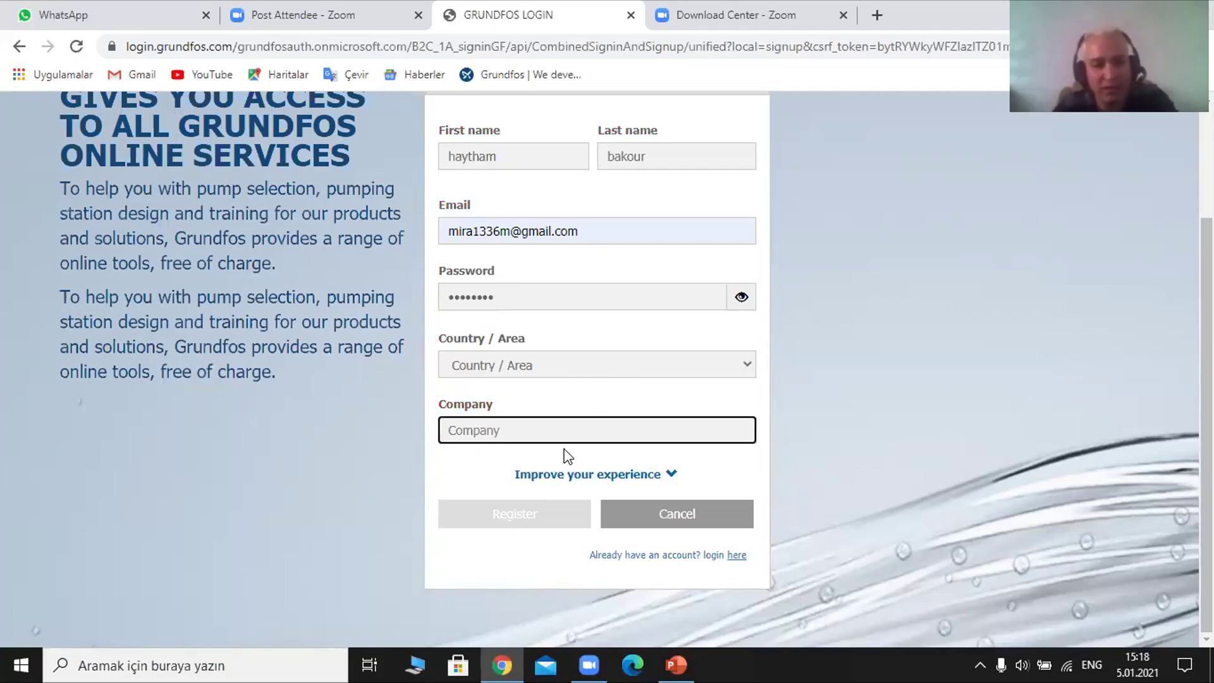
{"action": "type", "text": "ACU"}
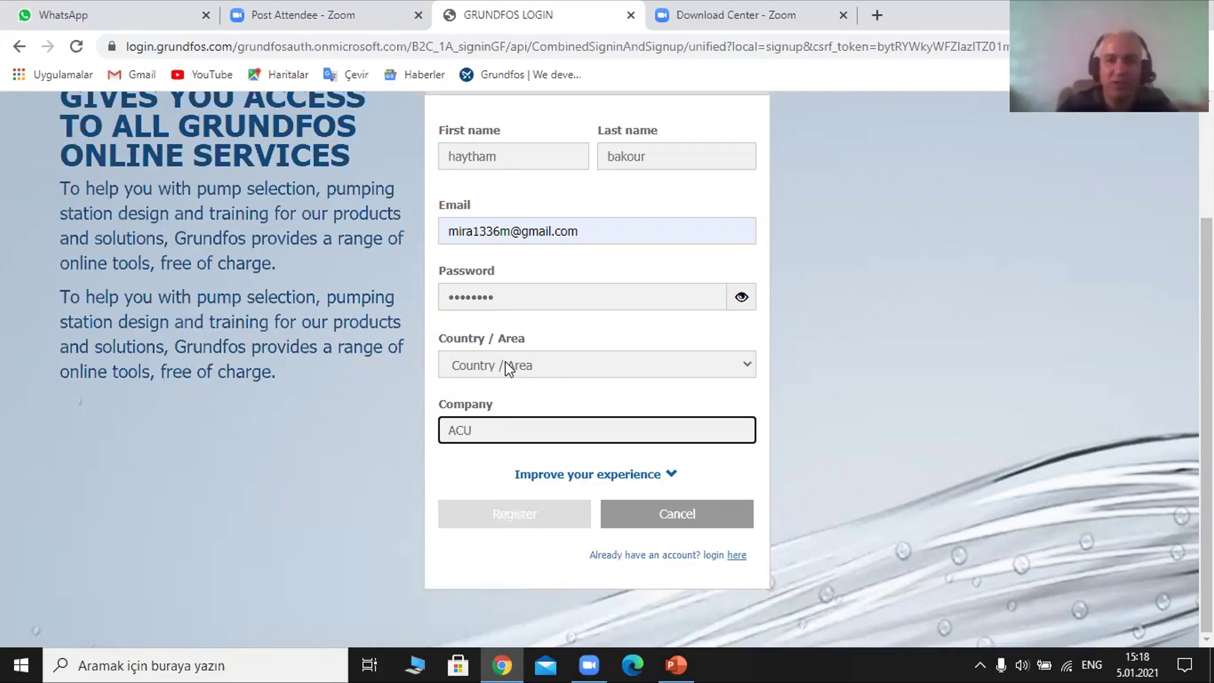
{"action": "left_click", "coordinate": [878, 161]}
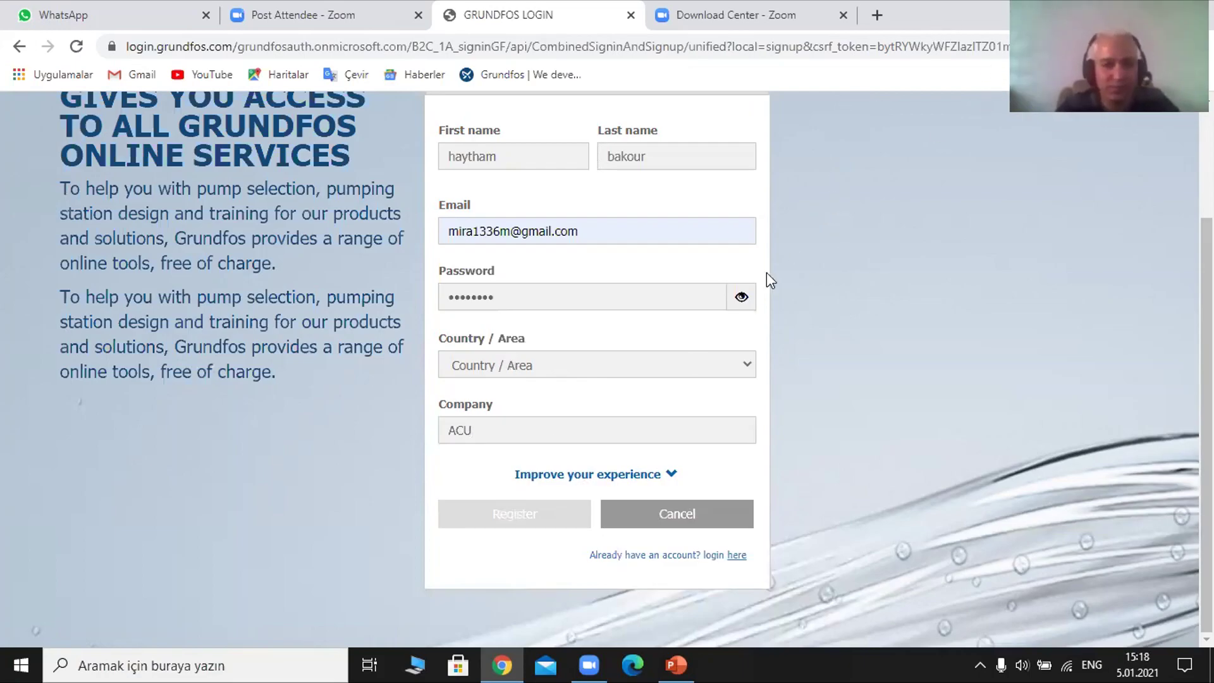
{"action": "left_click", "coordinate": [19, 47]}
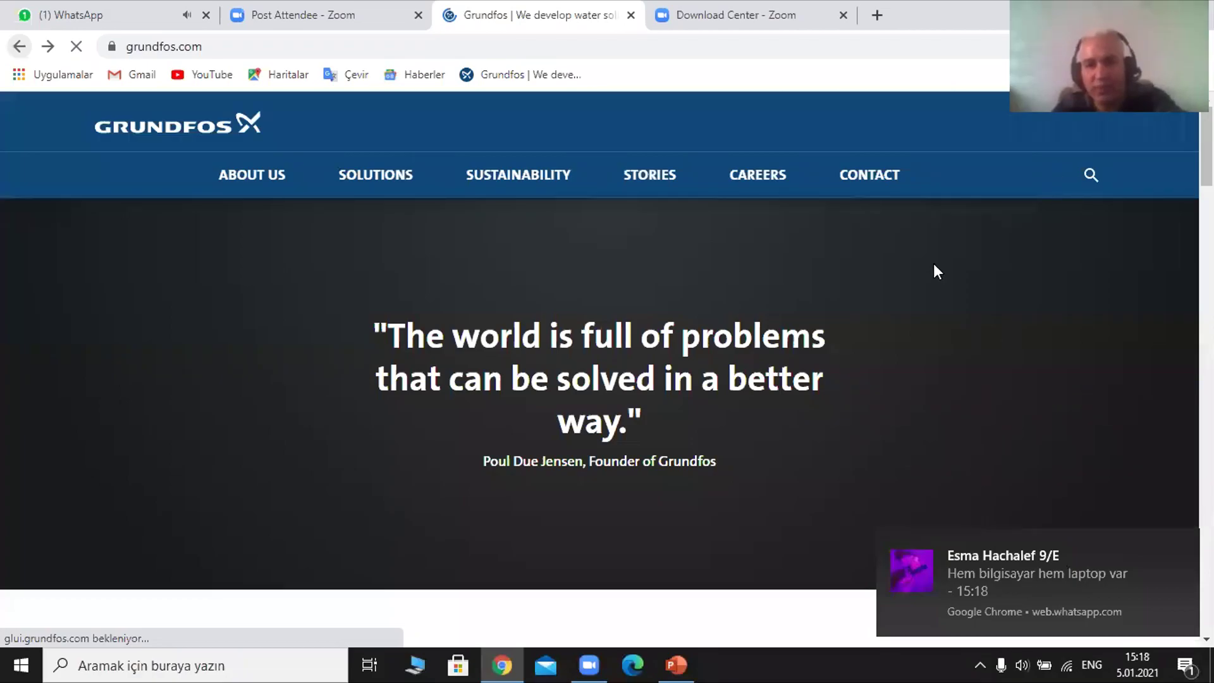
- Open the Grundfos Login page via Sign in and the Registered users SIGN IN button
{"action": "left_click", "coordinate": [1050, 127]}
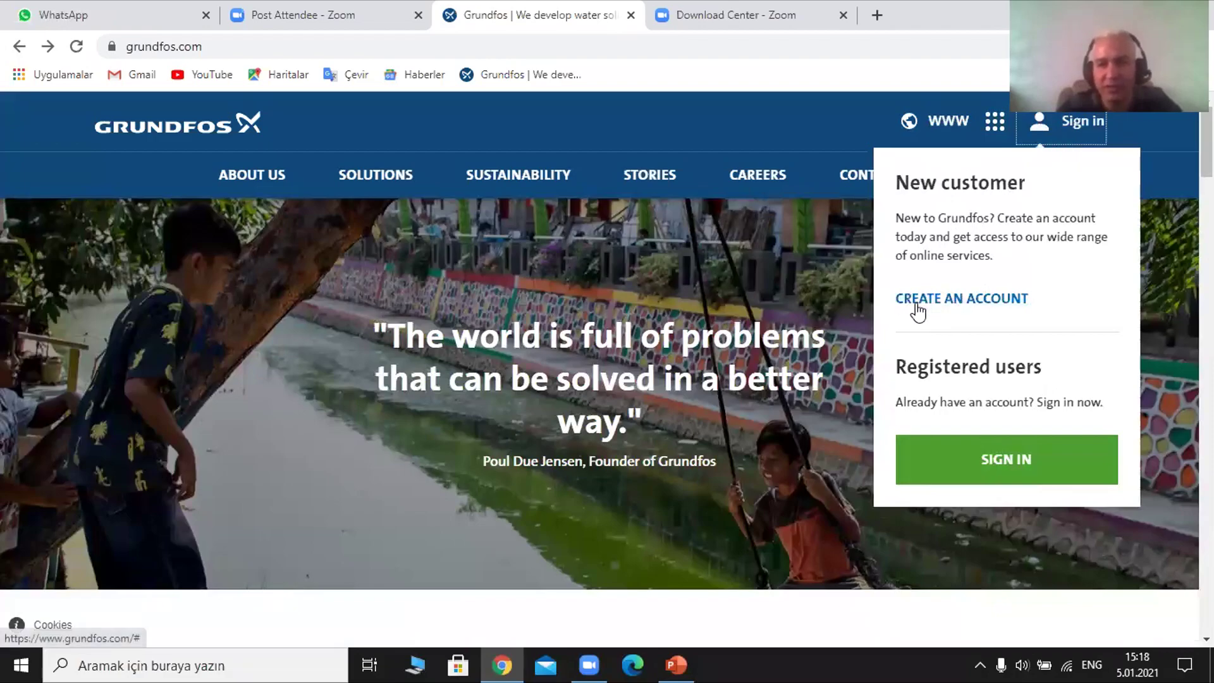
{"action": "left_click", "coordinate": [981, 465]}
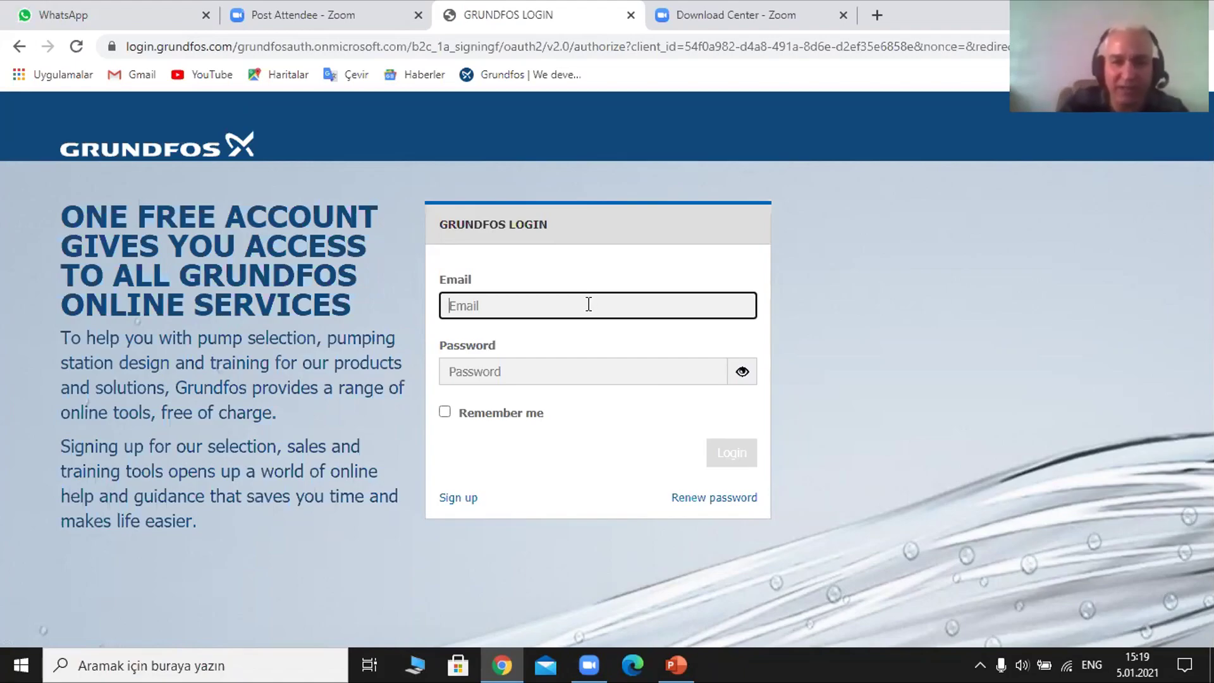
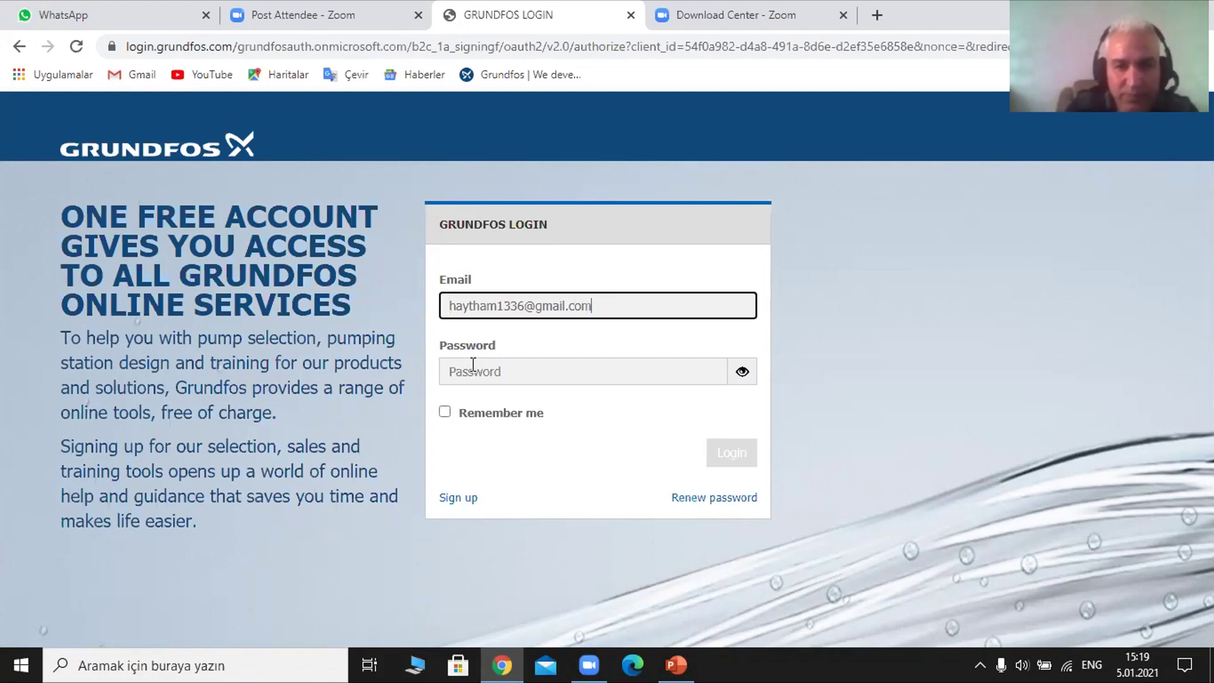
- Log in with the account email and password, with Remember me ticked
{"action": "left_click", "coordinate": [473, 367]}
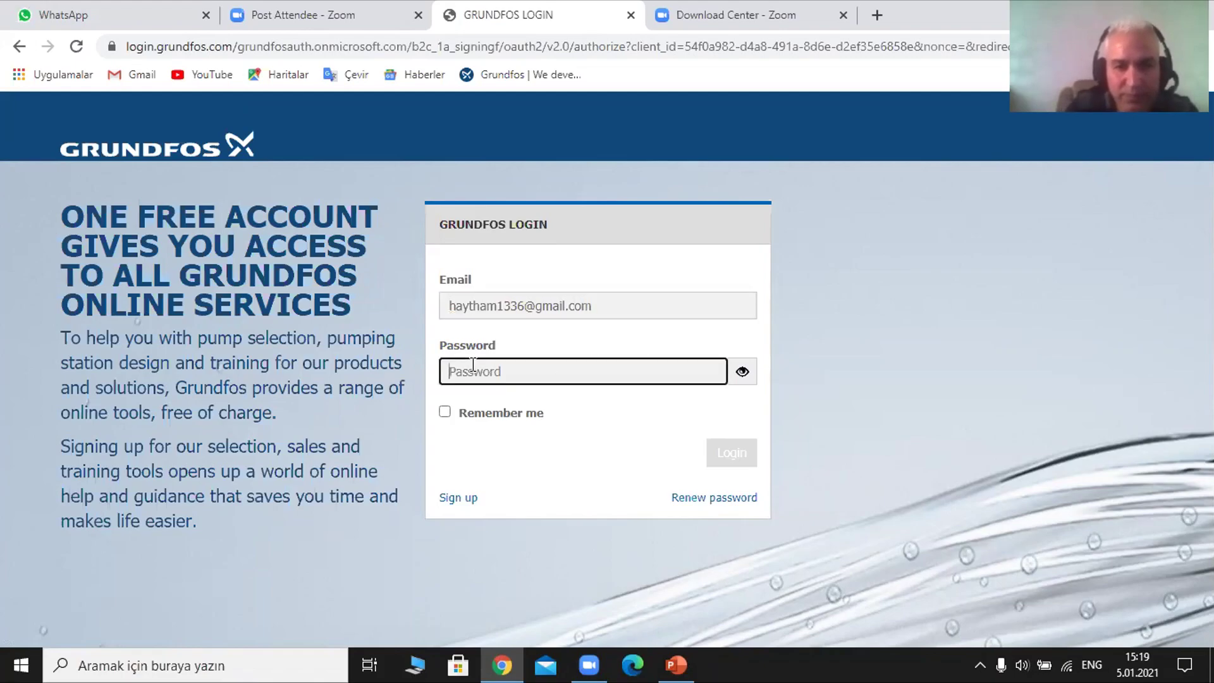
{"action": "type", "text": "••"}
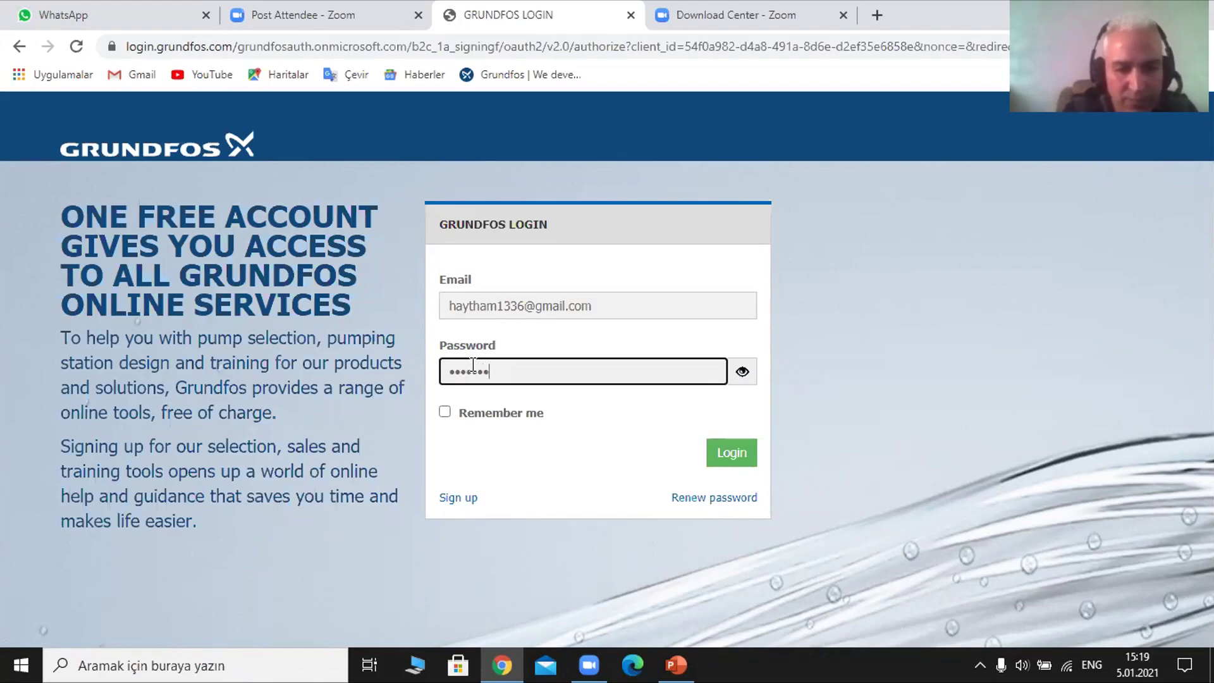
{"action": "left_click", "coordinate": [445, 412]}
{"action": "left_click", "coordinate": [734, 467]}
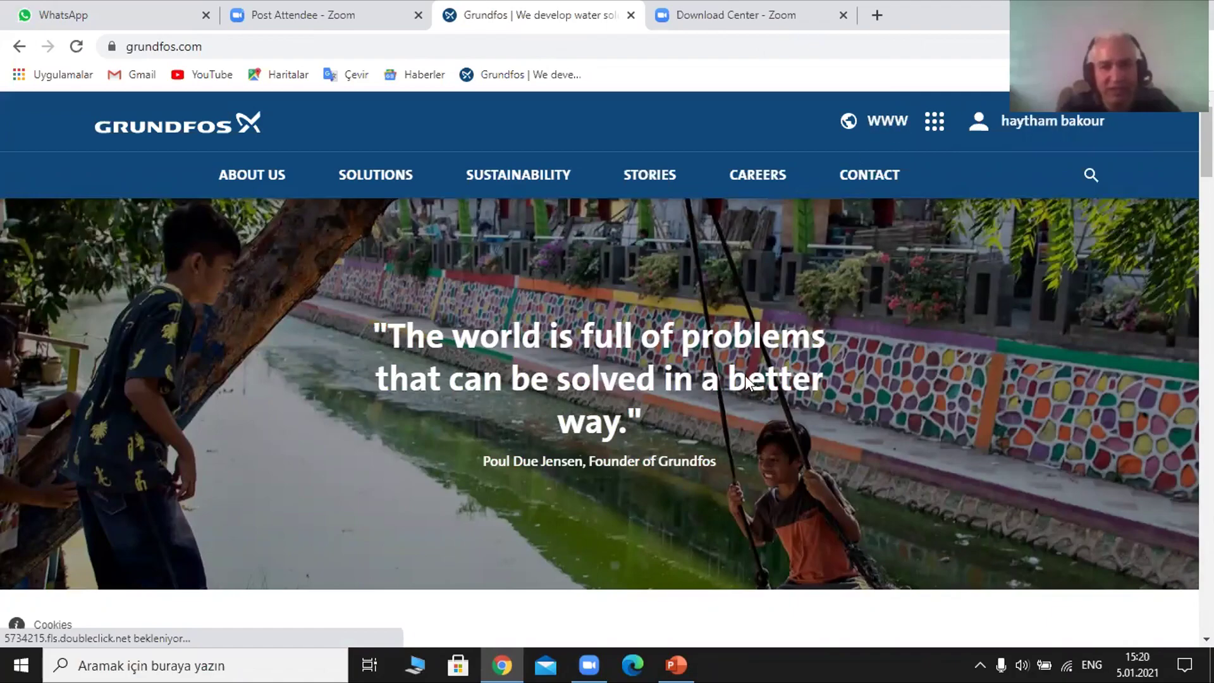
- Dismiss the Select country or area dialog and go to Solutions > Products & services
{"action": "left_click", "coordinate": [1149, 127]}
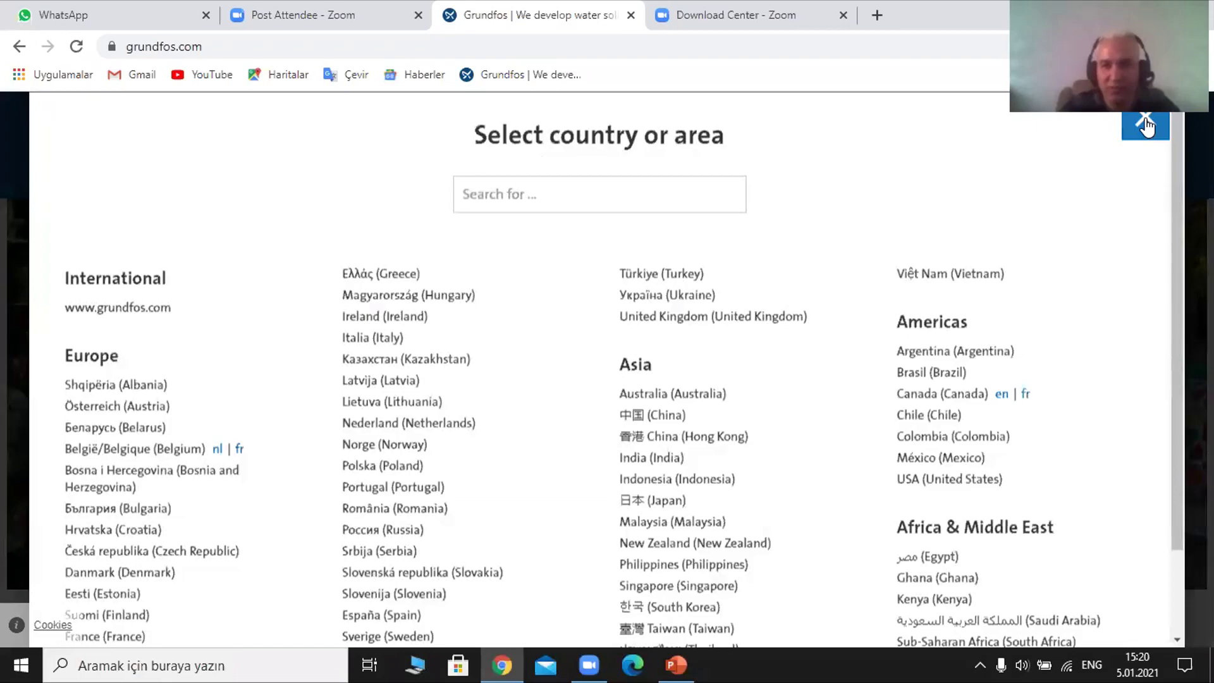
{"action": "left_click", "coordinate": [437, 280]}
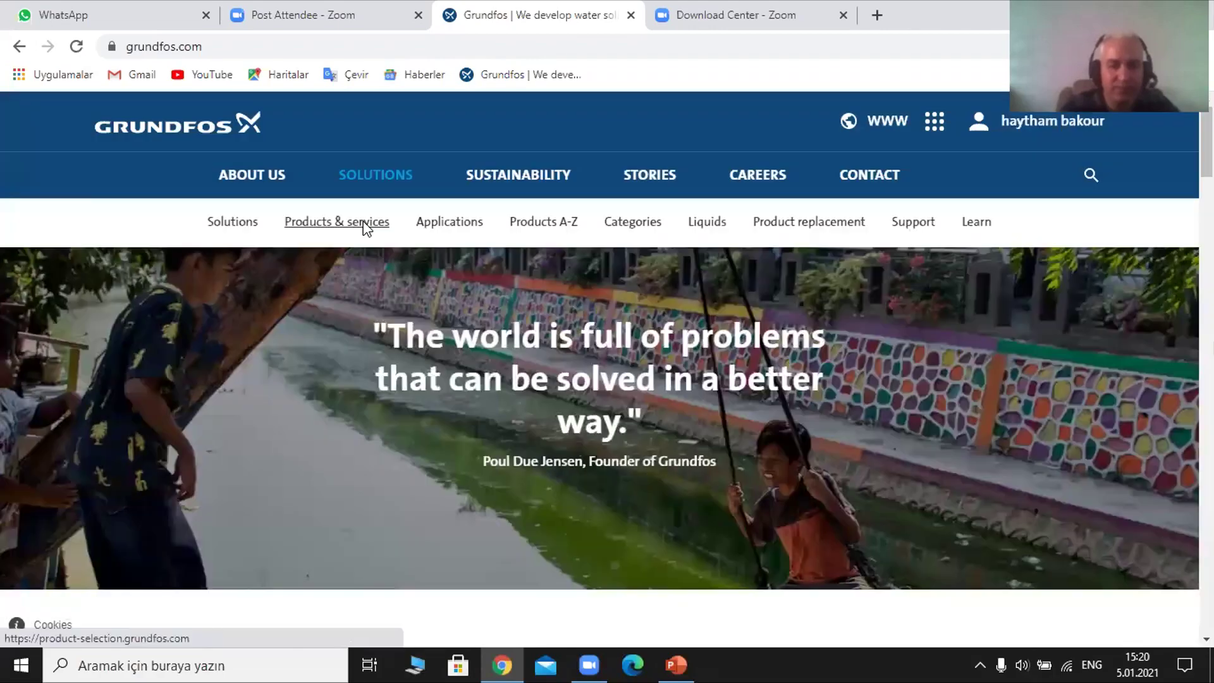
{"action": "left_click", "coordinate": [364, 223]}
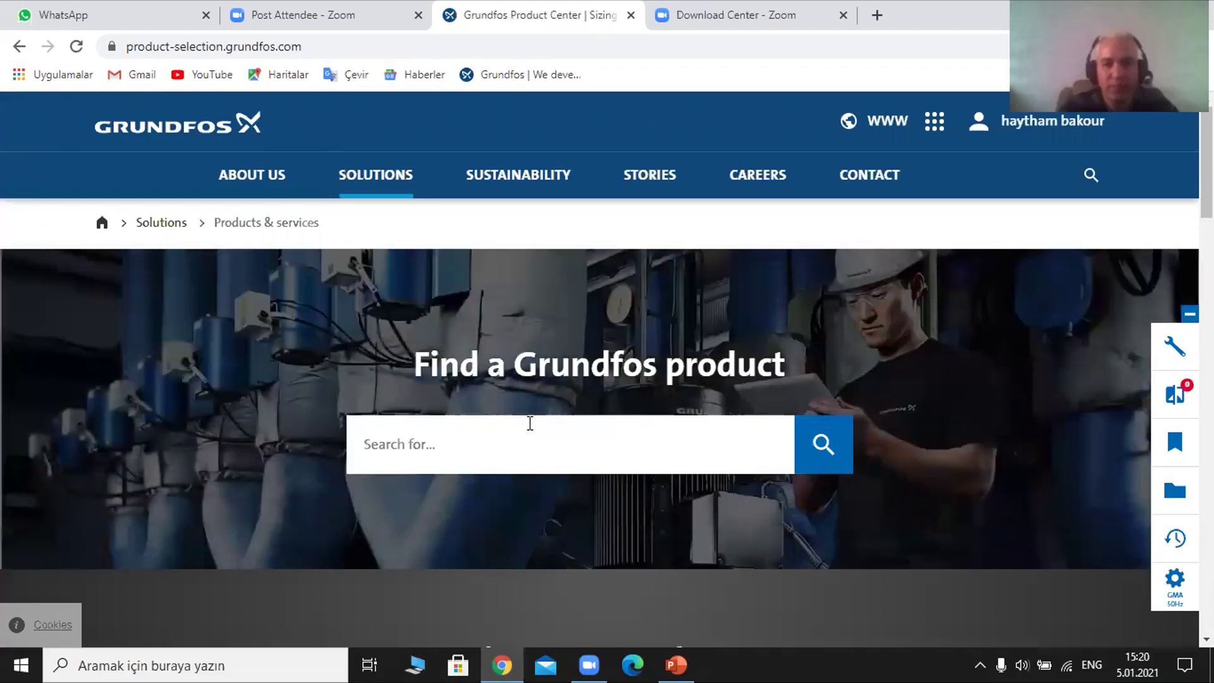
- Scroll to the Size your product section and expand the Size by dropdown
{"action": "scroll", "coordinate": [611, 379], "scroll_direction": "down", "scroll_amount": 8}
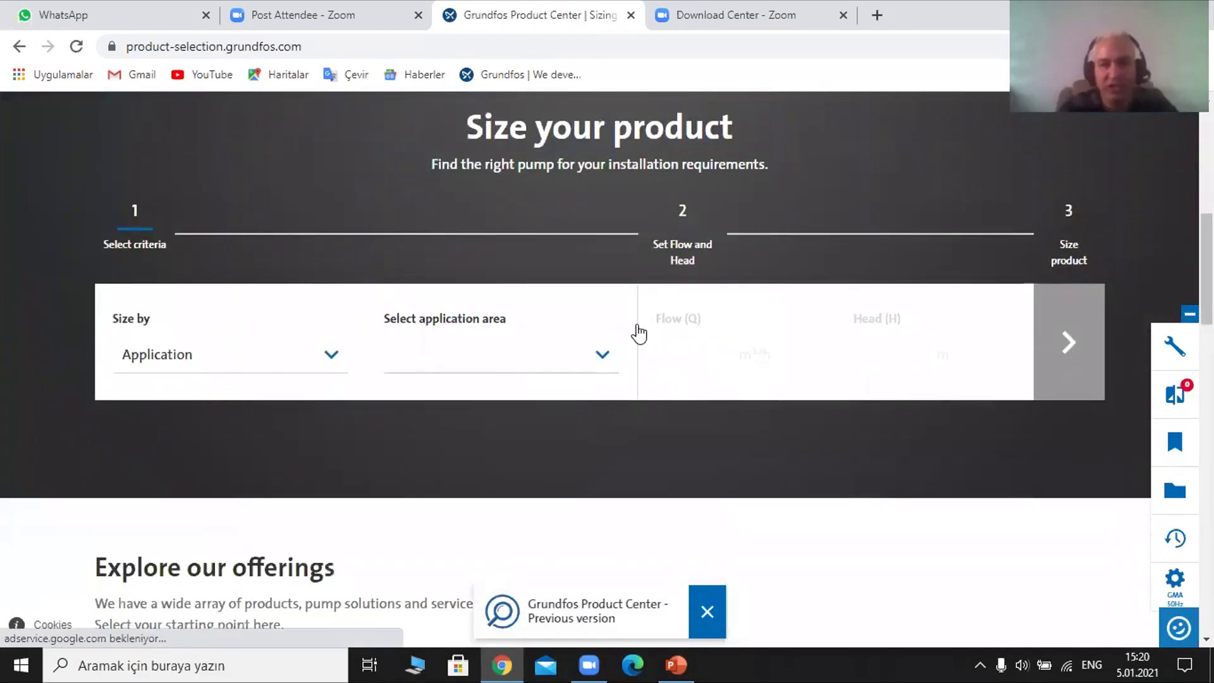
{"action": "scroll", "coordinate": [639, 333], "scroll_direction": "up", "scroll_amount": 1}
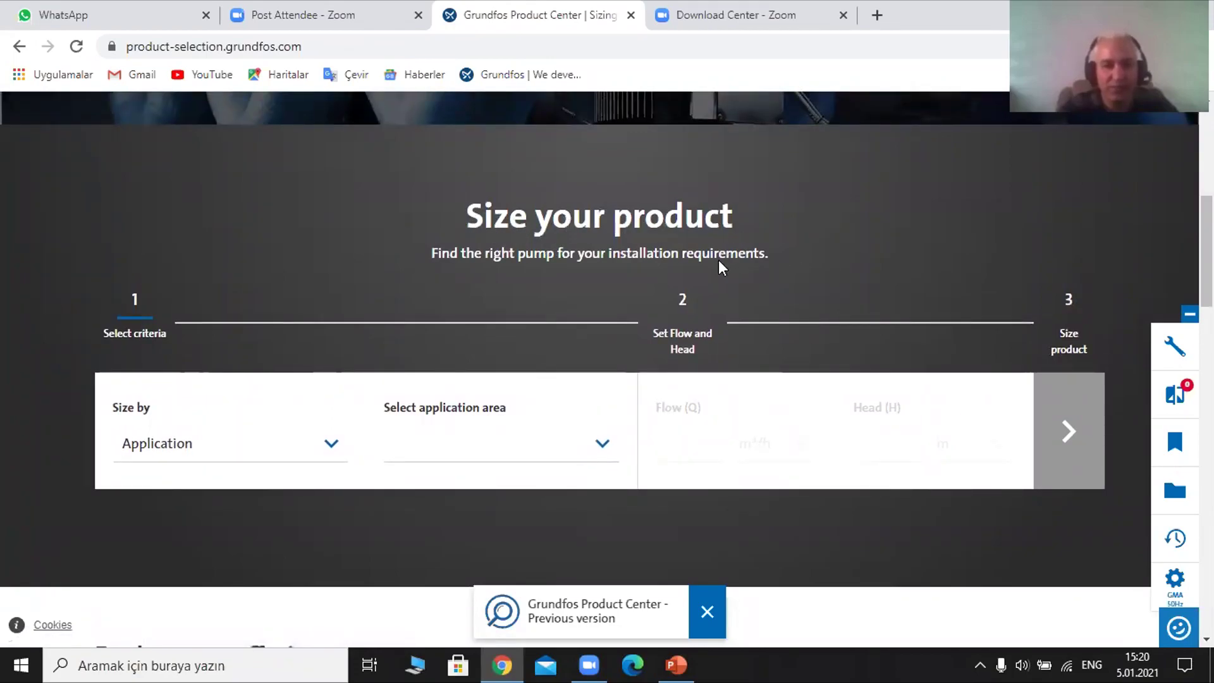
{"action": "scroll", "coordinate": [332, 271], "scroll_direction": "down", "scroll_amount": 3}
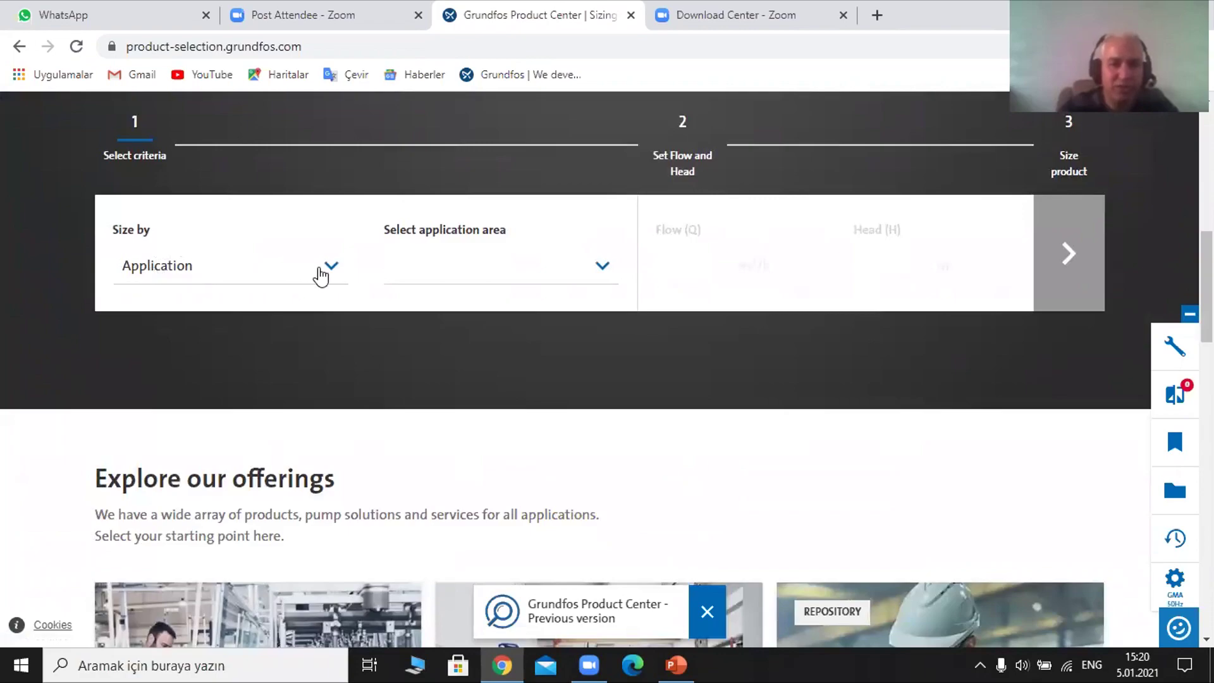
{"action": "left_click", "coordinate": [333, 272]}
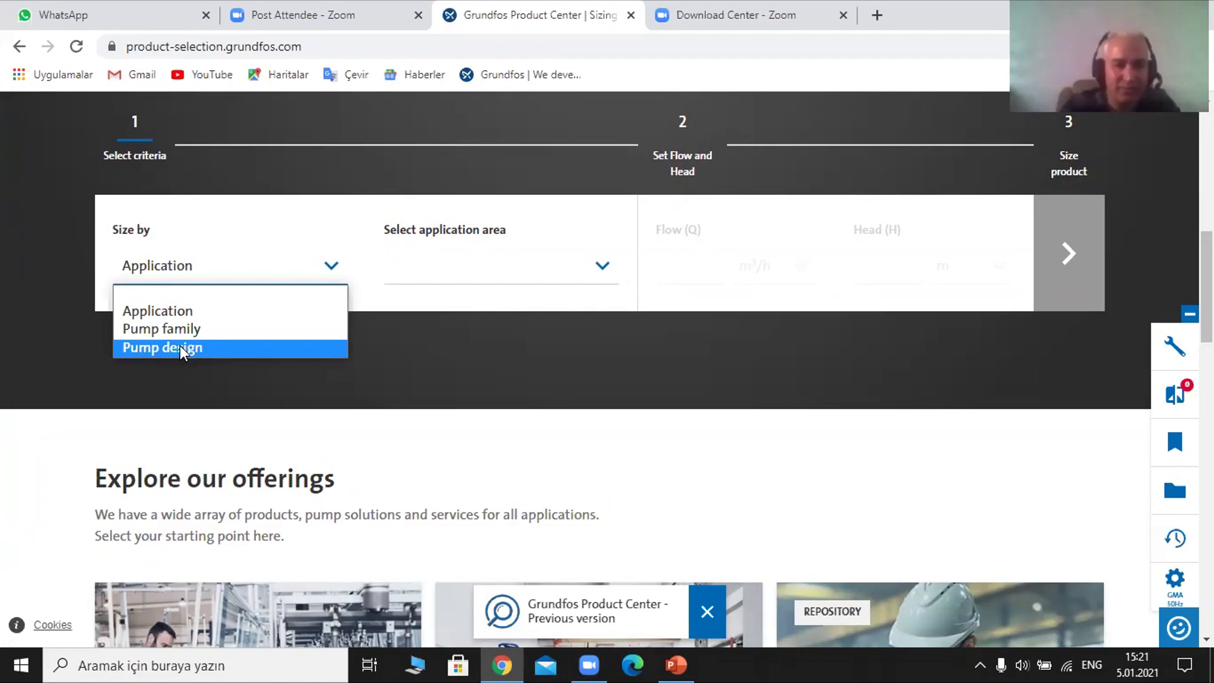
- Set Size by to Pump design and choose Submersible groundwater pumps
{"action": "left_click", "coordinate": [180, 346]}
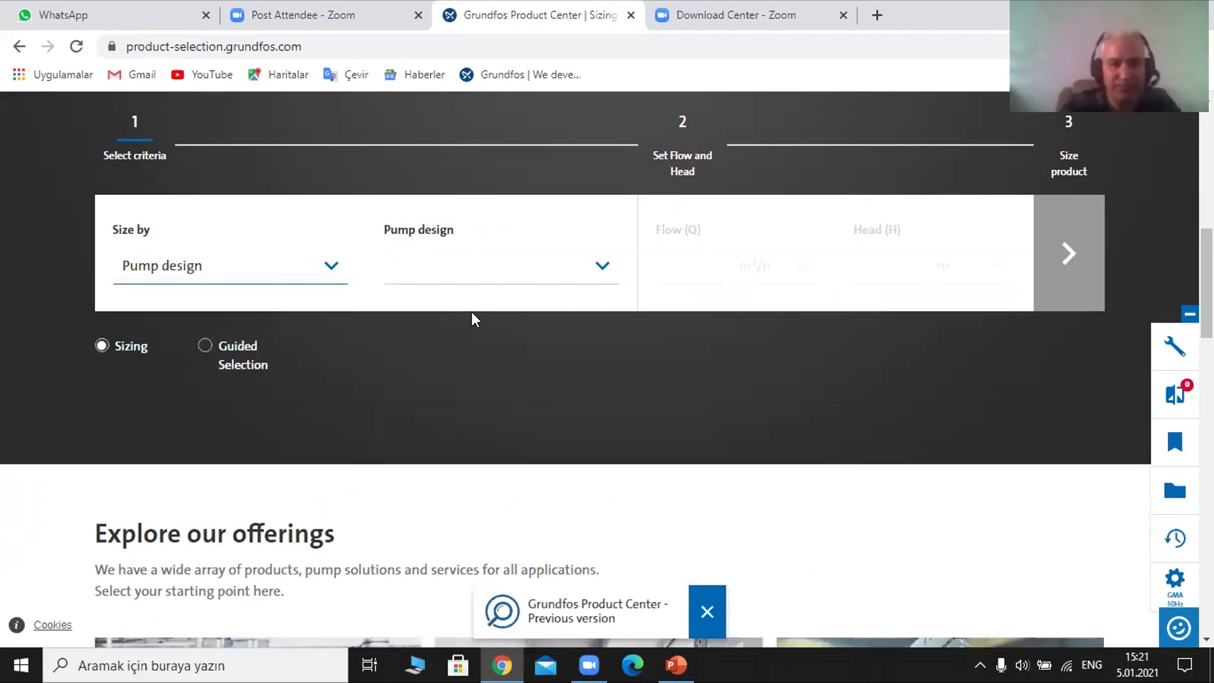
{"action": "left_click", "coordinate": [602, 267]}
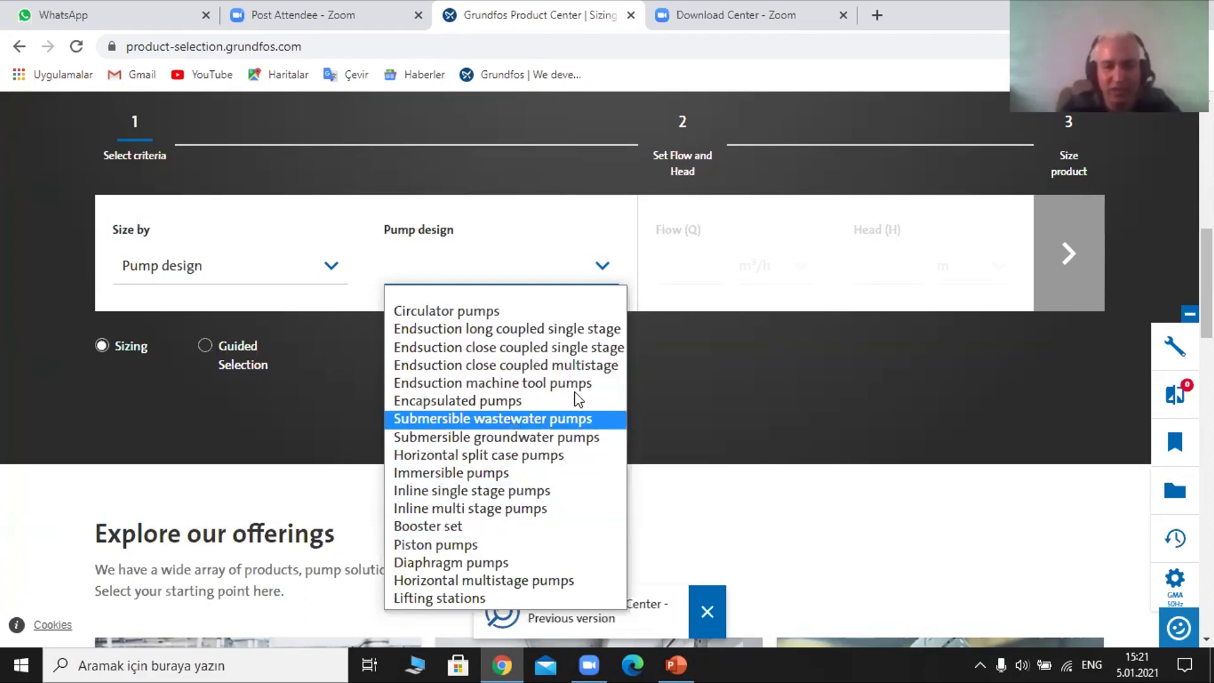
{"action": "left_click", "coordinate": [492, 439]}
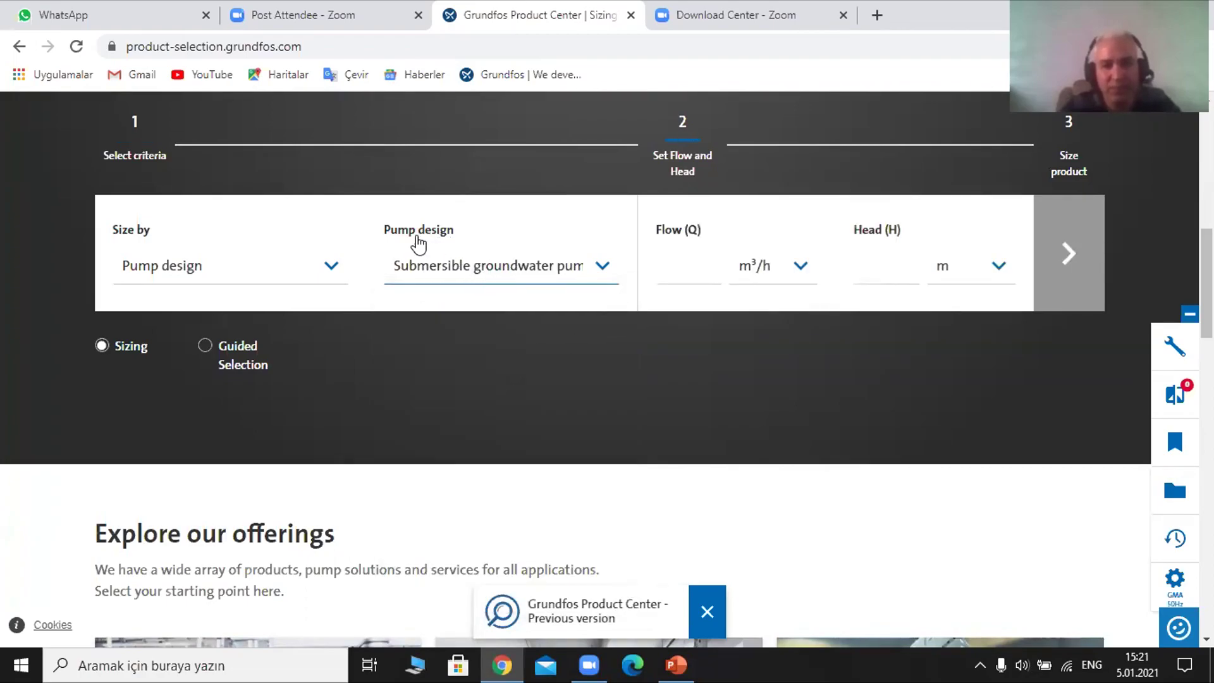
- Enter flow 30 m³/h and head 116 m, correcting a mistyped head value
{"action": "left_click", "coordinate": [664, 268]}
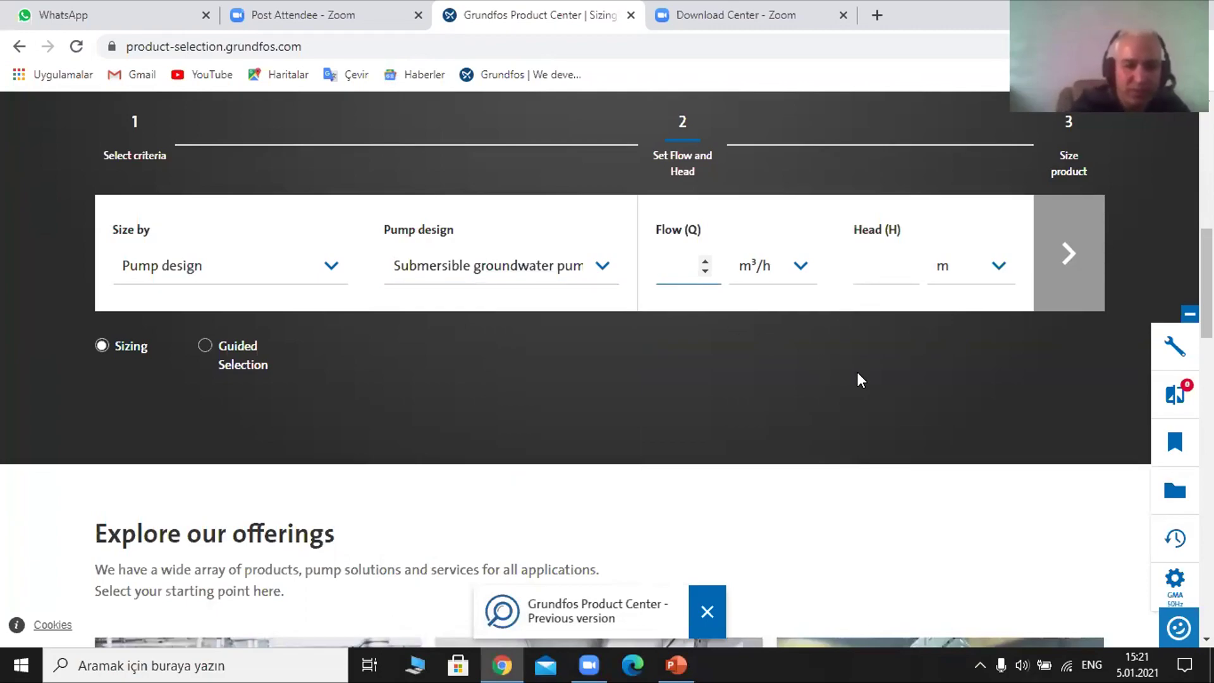
{"action": "type", "text": "30"}
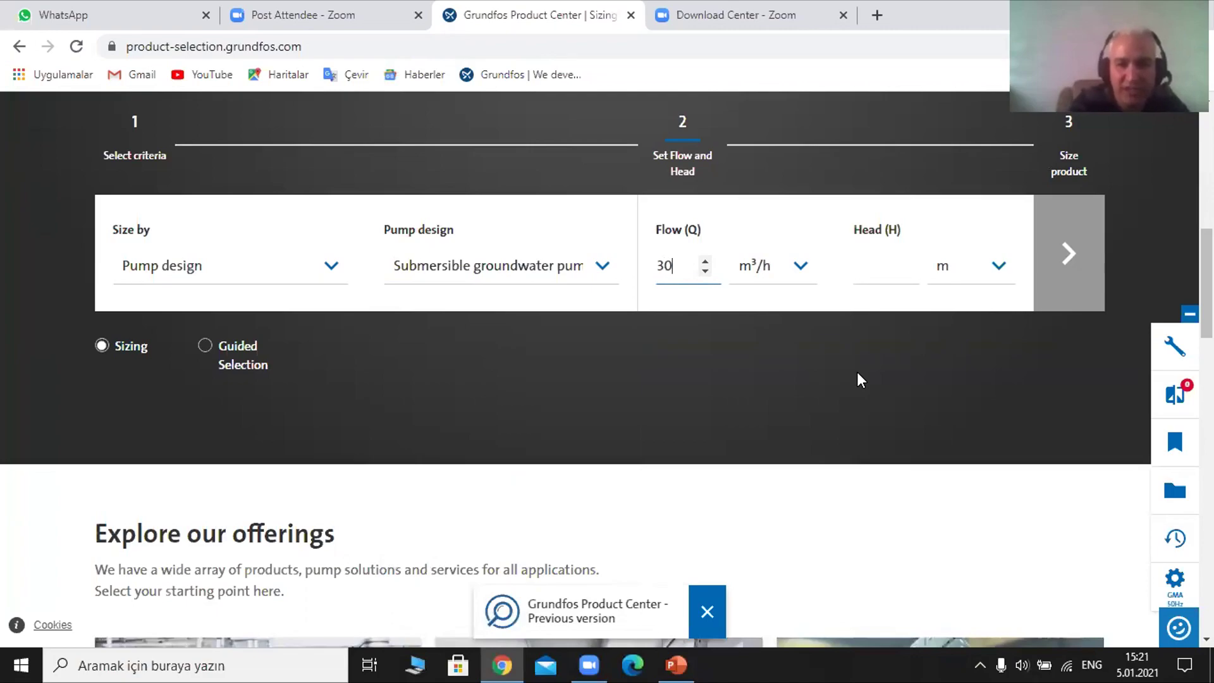
{"action": "left_click", "coordinate": [873, 275]}
{"action": "type", "text": "150"}
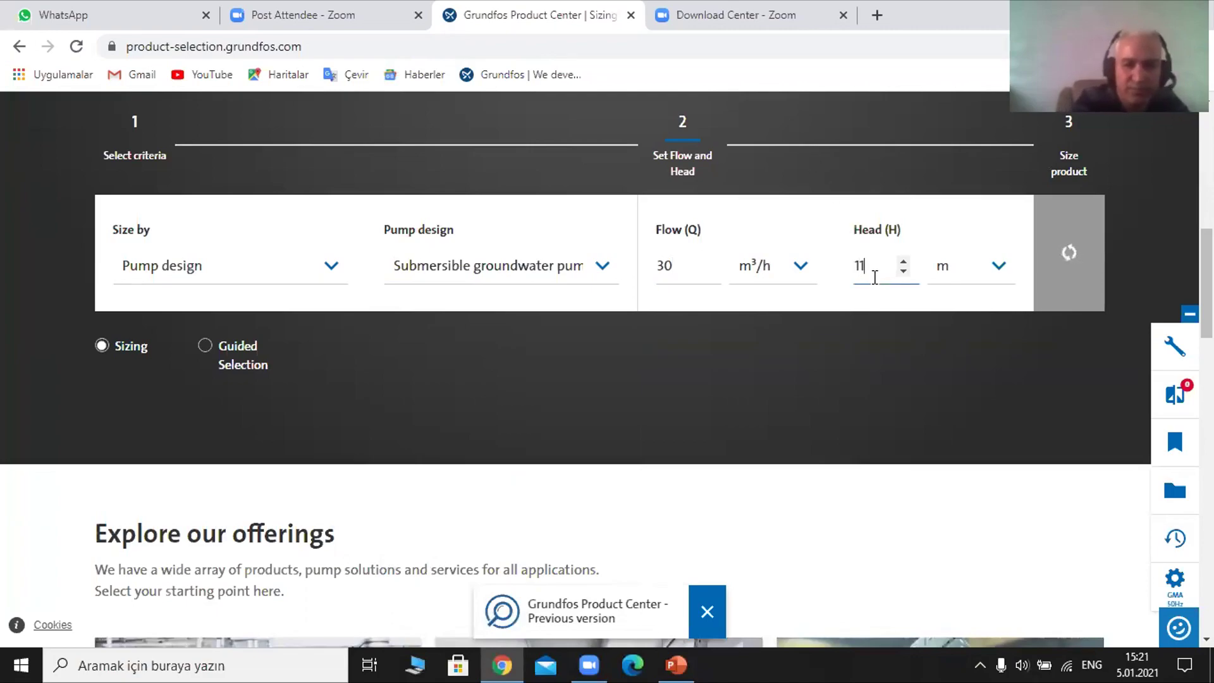
{"action": "key", "text": "BackSpace"}
{"action": "key", "text": "BackSpace"}
{"action": "key", "text": "BackSpace"}
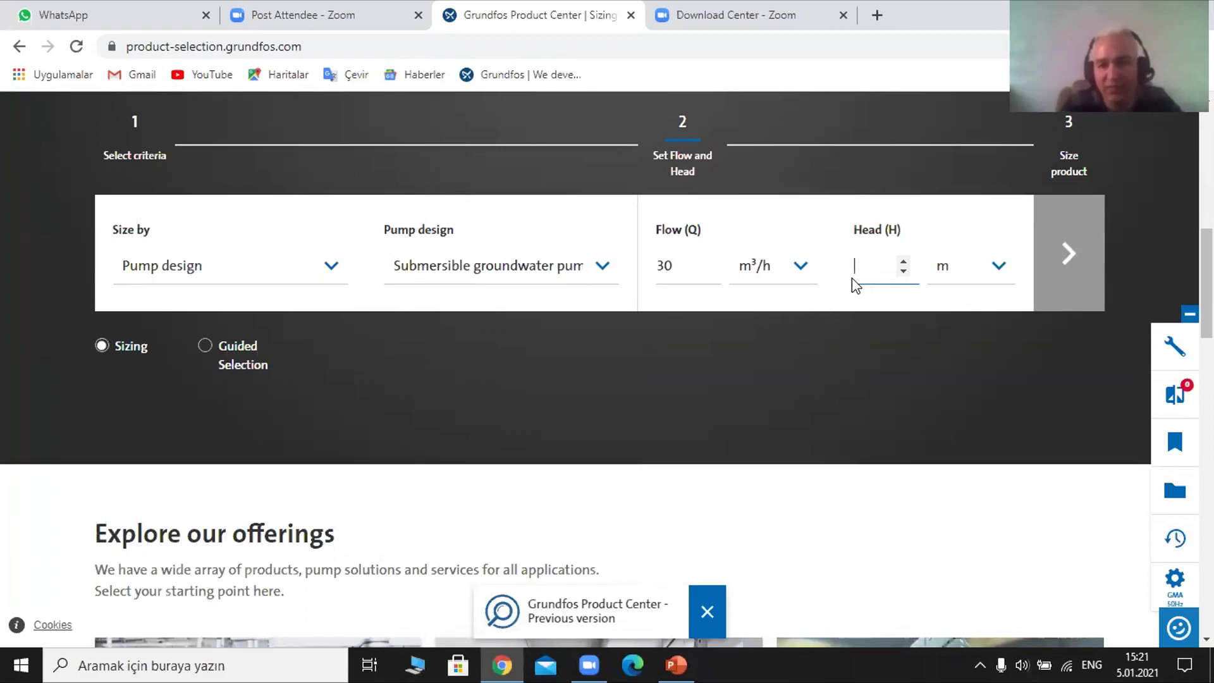
{"action": "type", "text": "1"}
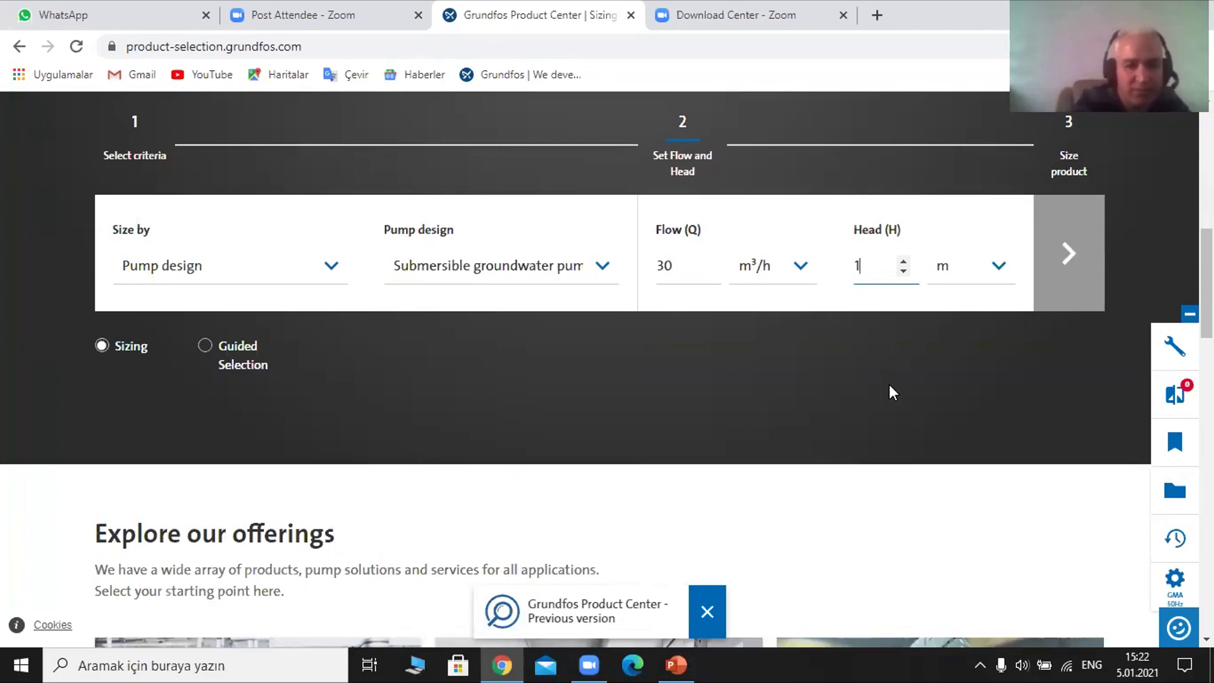
{"action": "type", "text": "16"}
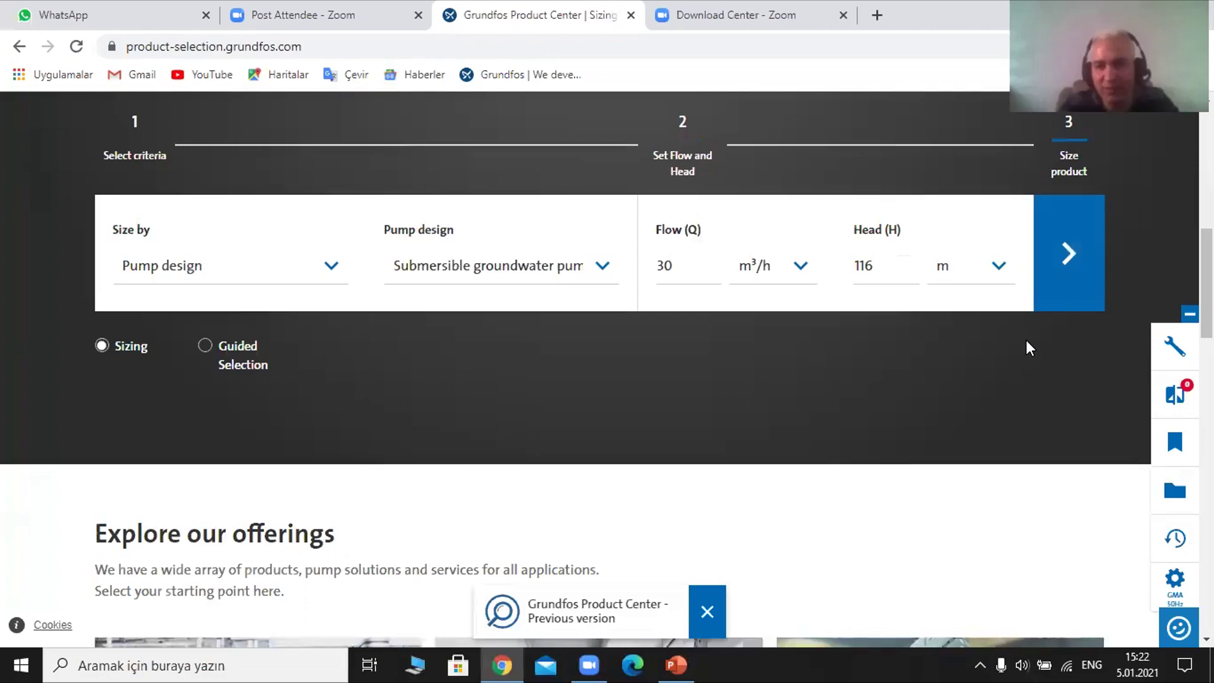
{"action": "left_click", "coordinate": [1075, 259]}
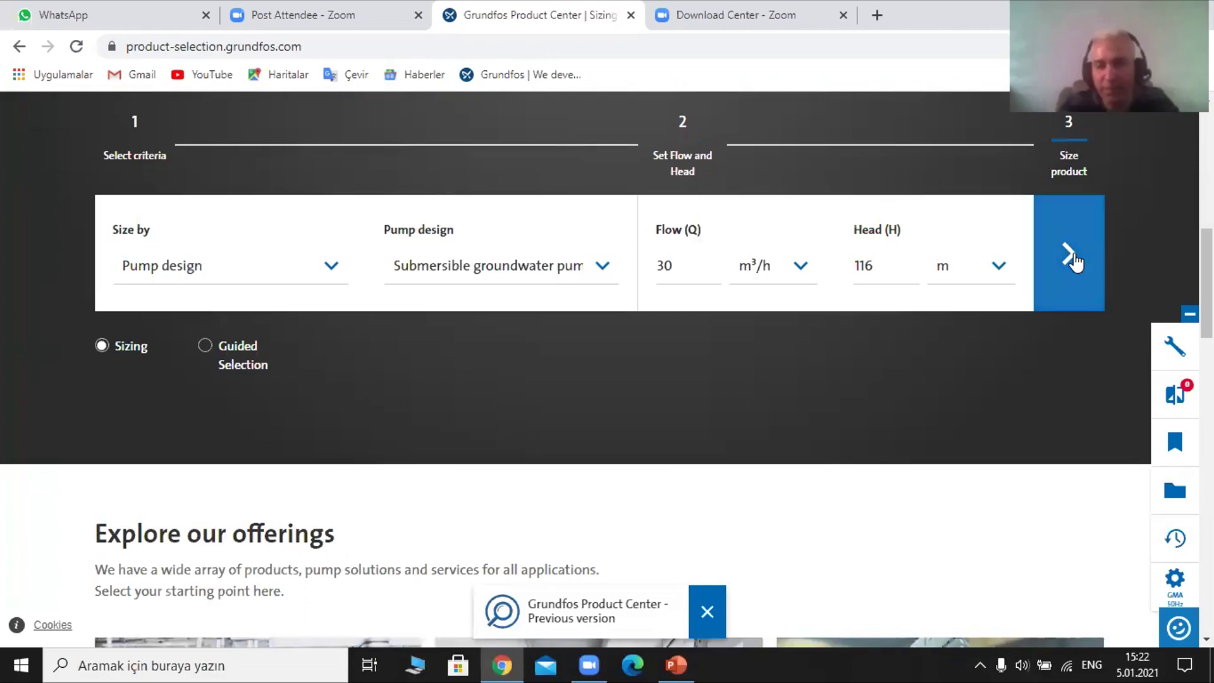
- Submit the flow and head to start sizing, dismissing the previous-version notice
{"action": "left_click", "coordinate": [1075, 260]}
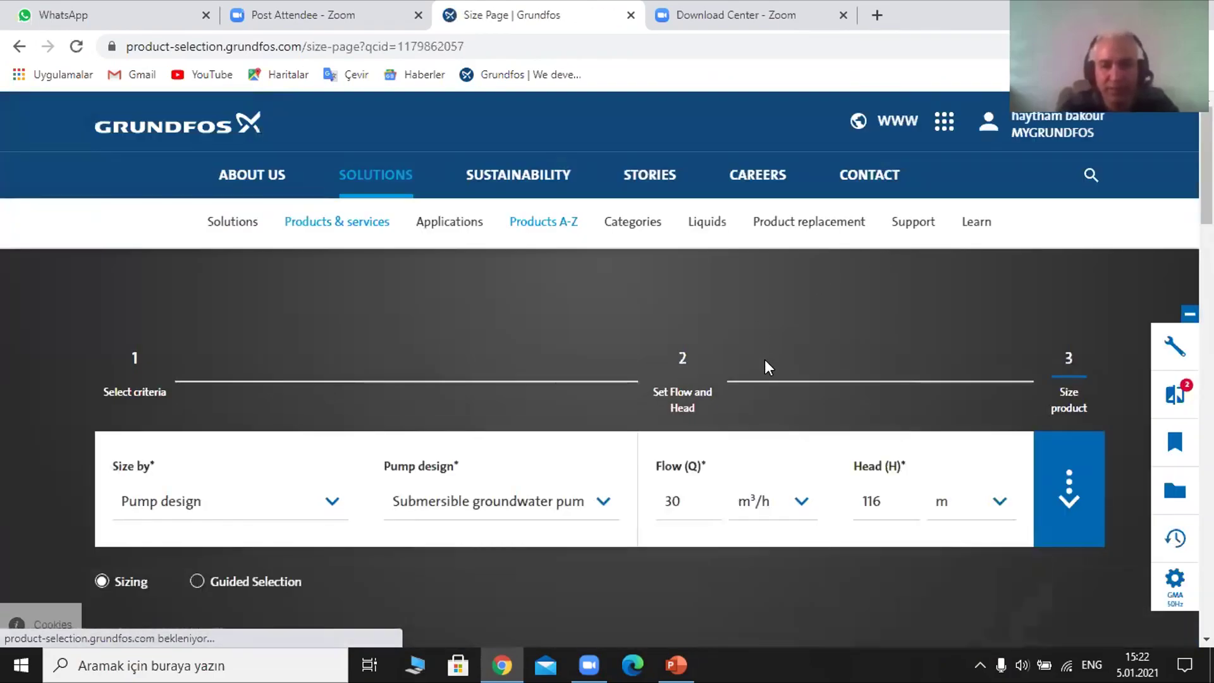
{"action": "scroll", "coordinate": [764, 379], "scroll_direction": "down", "scroll_amount": 4}
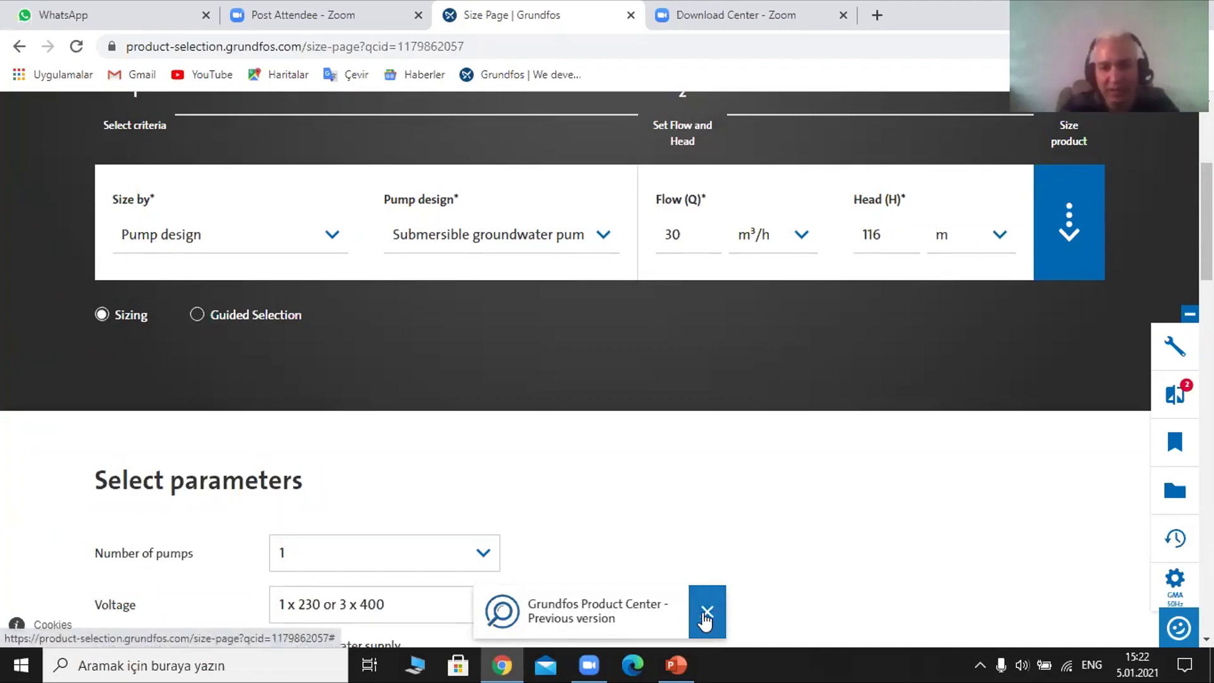
{"action": "left_click", "coordinate": [706, 618]}
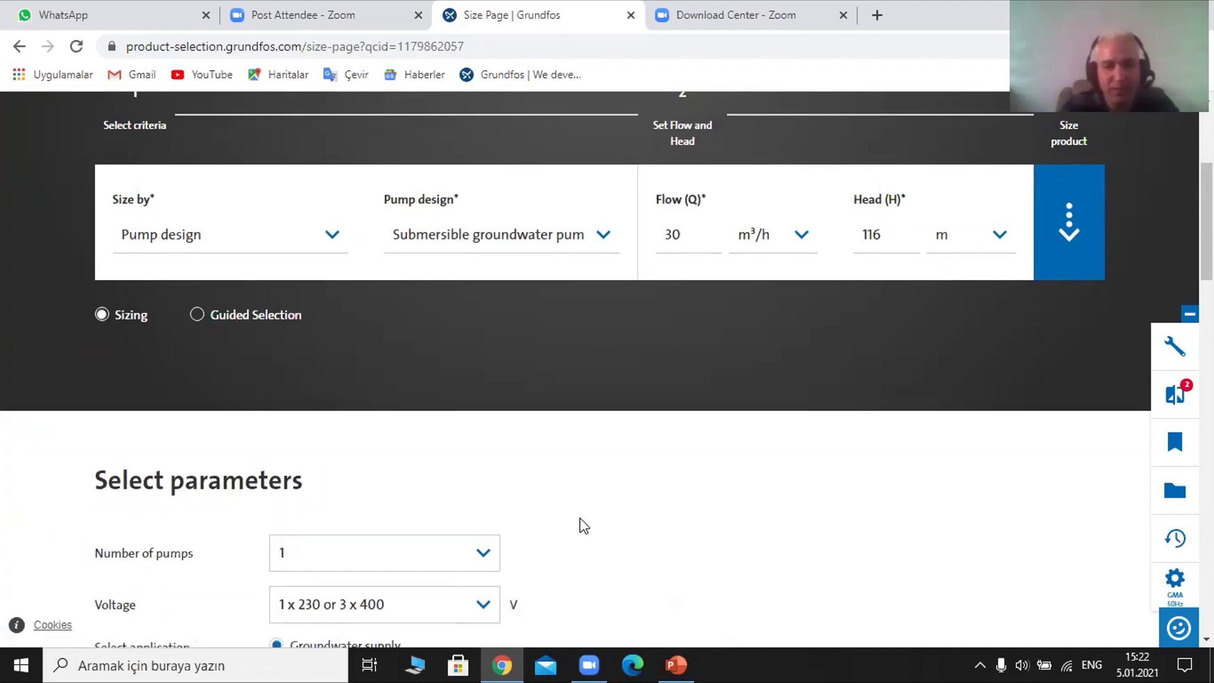
- Keep the number of pumps at one and bring up the voltage options
{"action": "scroll", "coordinate": [575, 525], "scroll_direction": "down", "scroll_amount": 3}
{"action": "scroll", "coordinate": [518, 392], "scroll_direction": "down", "scroll_amount": 3}
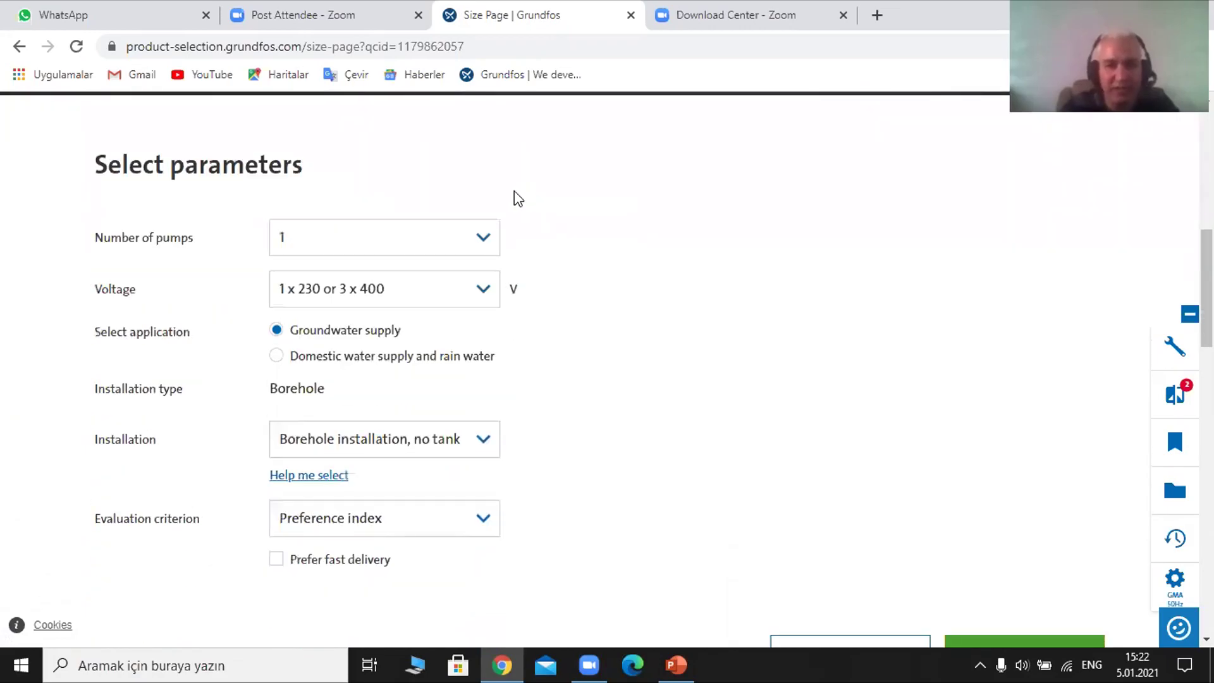
{"action": "left_click", "coordinate": [483, 201]}
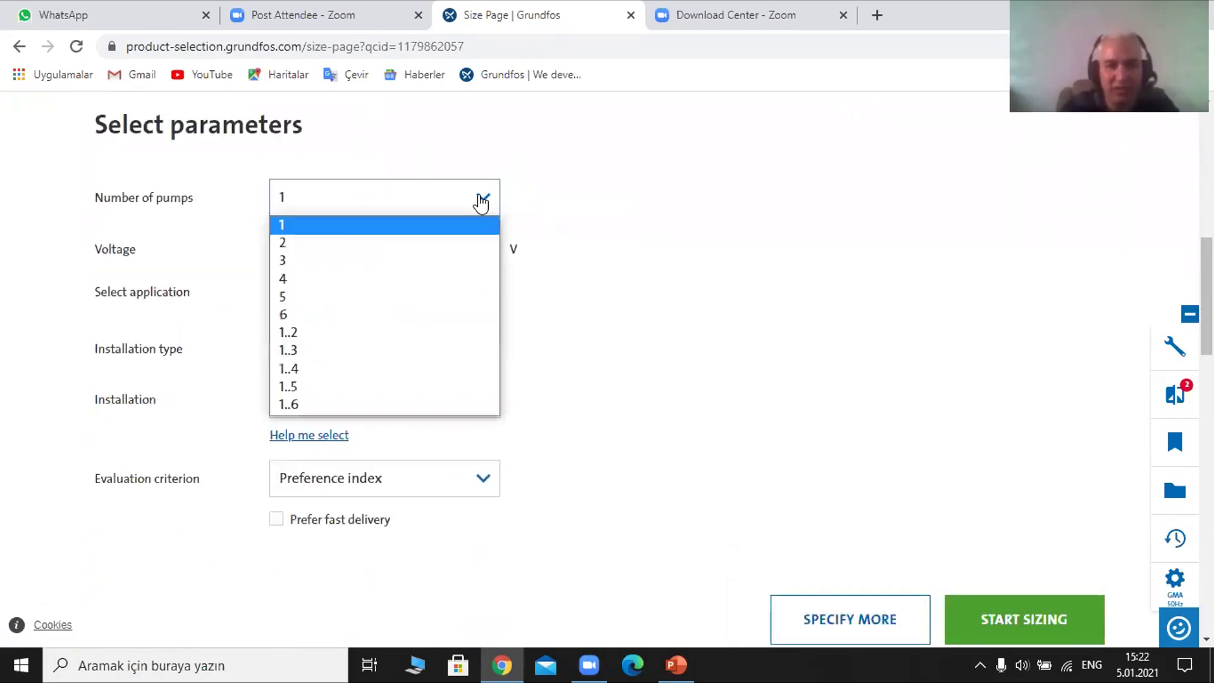
{"action": "left_click", "coordinate": [481, 202]}
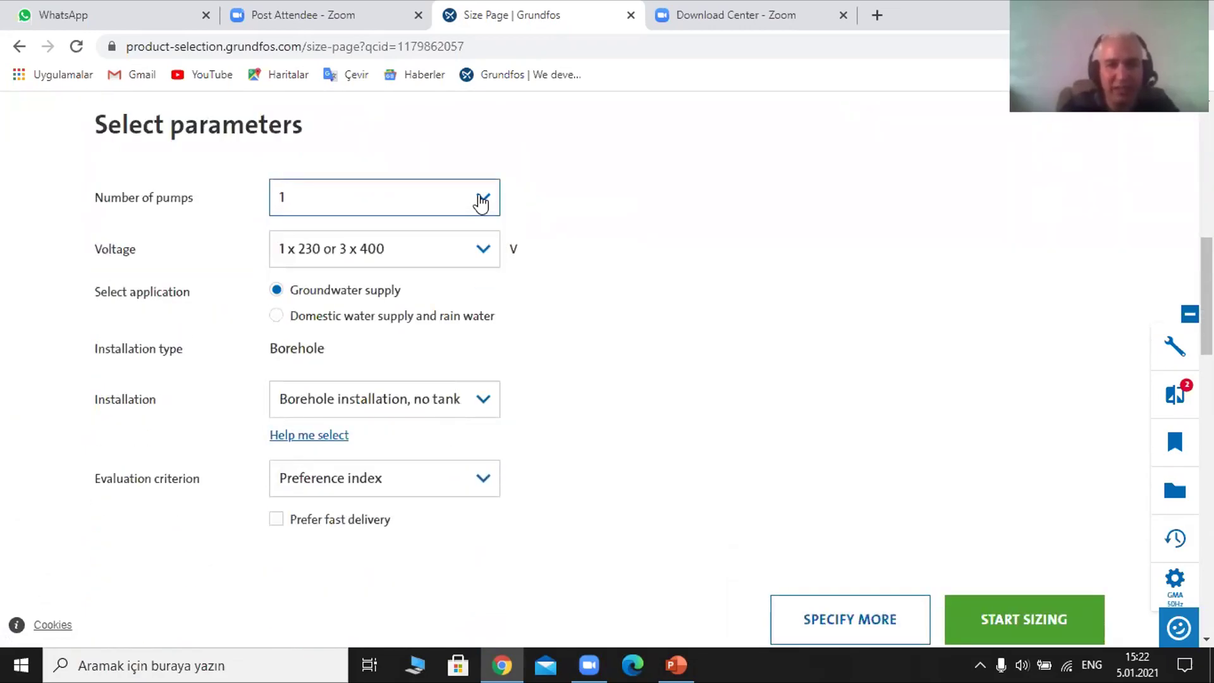
{"action": "left_click", "coordinate": [487, 255]}
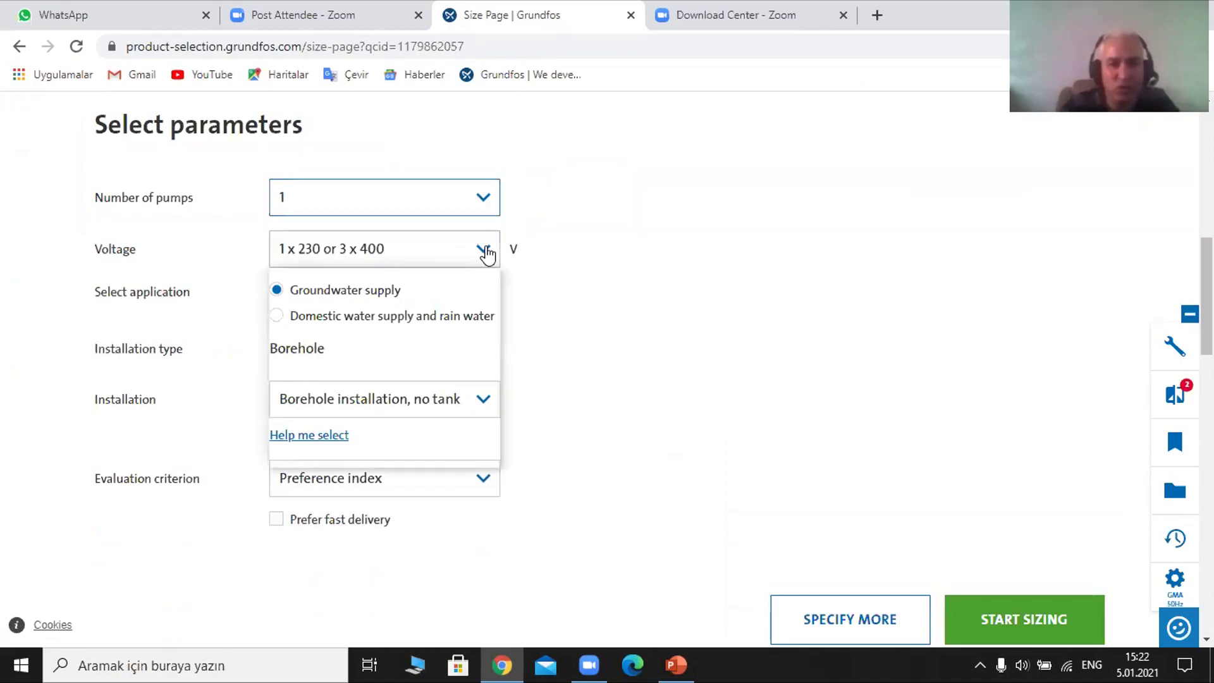
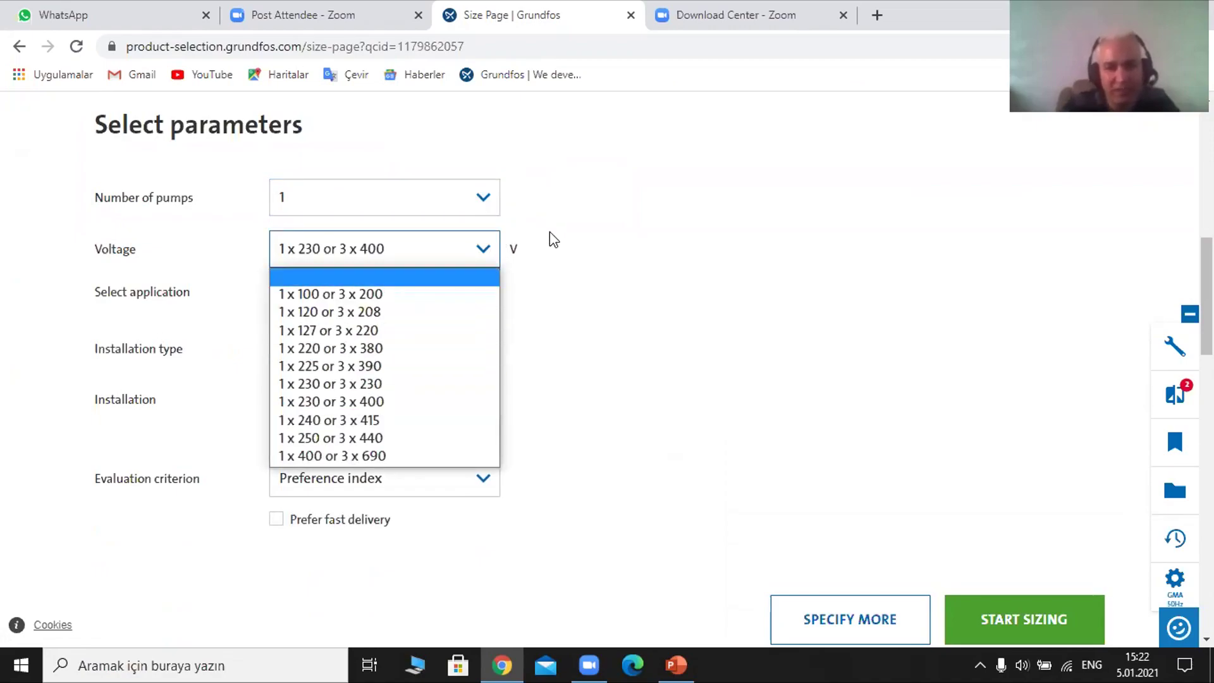
- Keep the supply voltage at 1 x 230 or 3 x 400 V for a single pump
{"action": "left_click", "coordinate": [622, 258]}
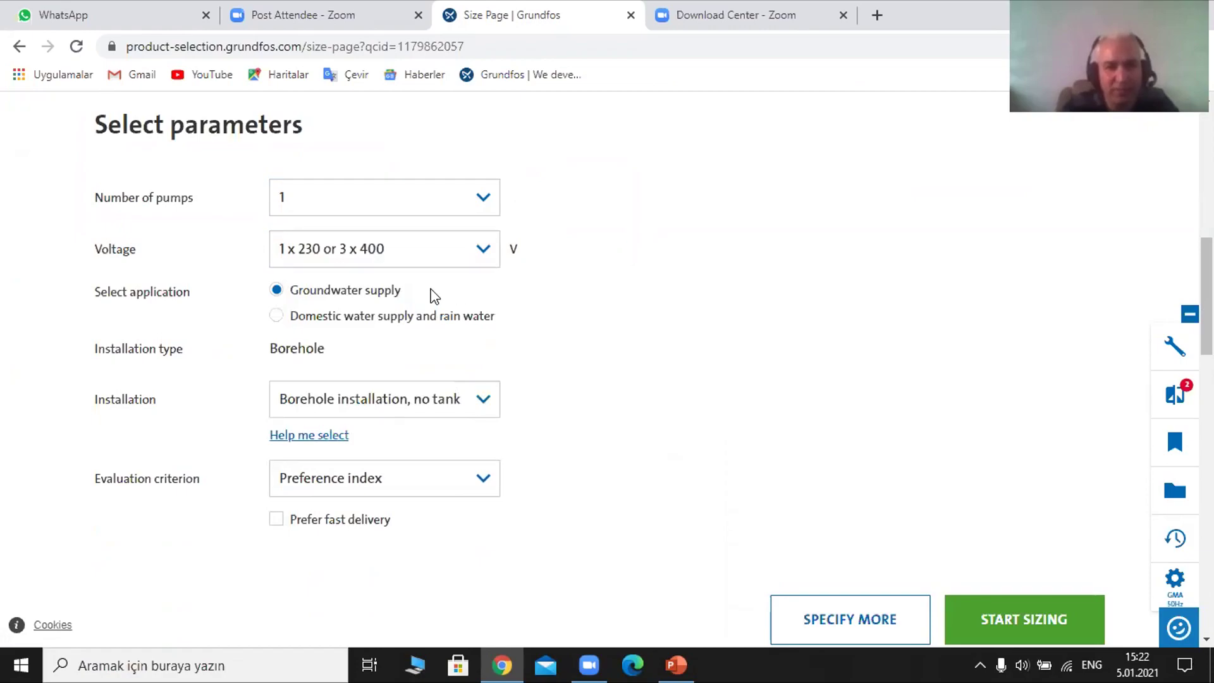
- Set the application back to Groundwater supply after briefly trying domestic water supply
{"action": "scroll", "coordinate": [410, 281], "scroll_direction": "down", "scroll_amount": 1}
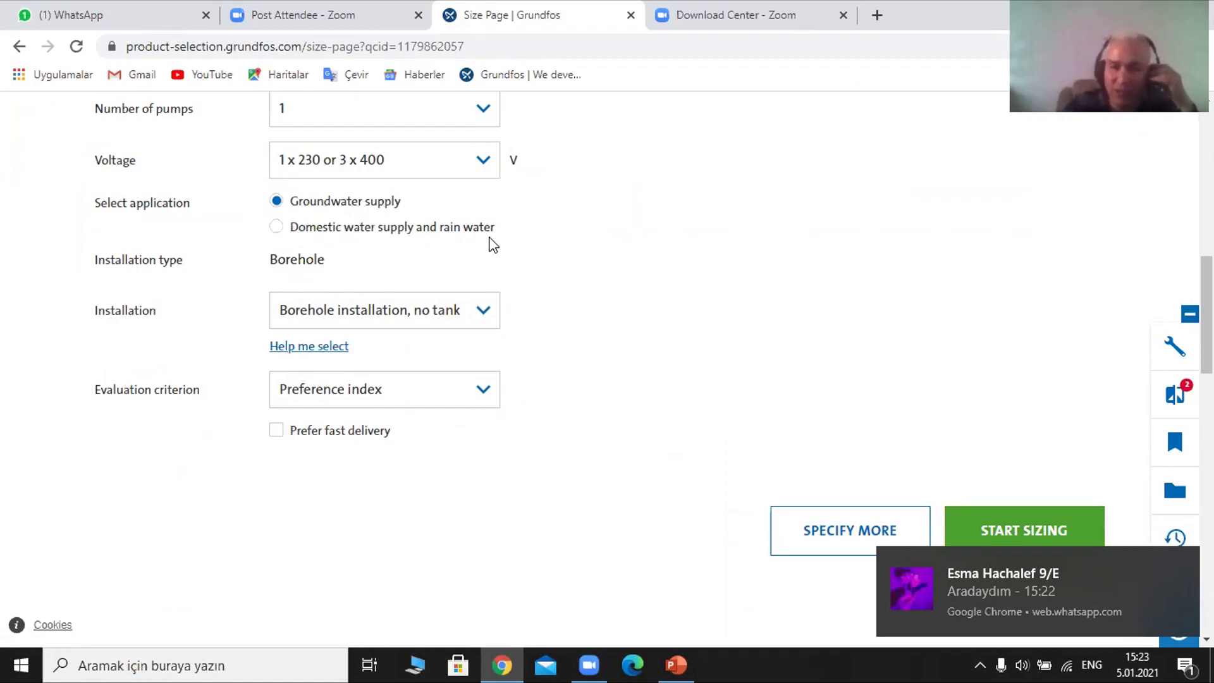
{"action": "left_click", "coordinate": [277, 228]}
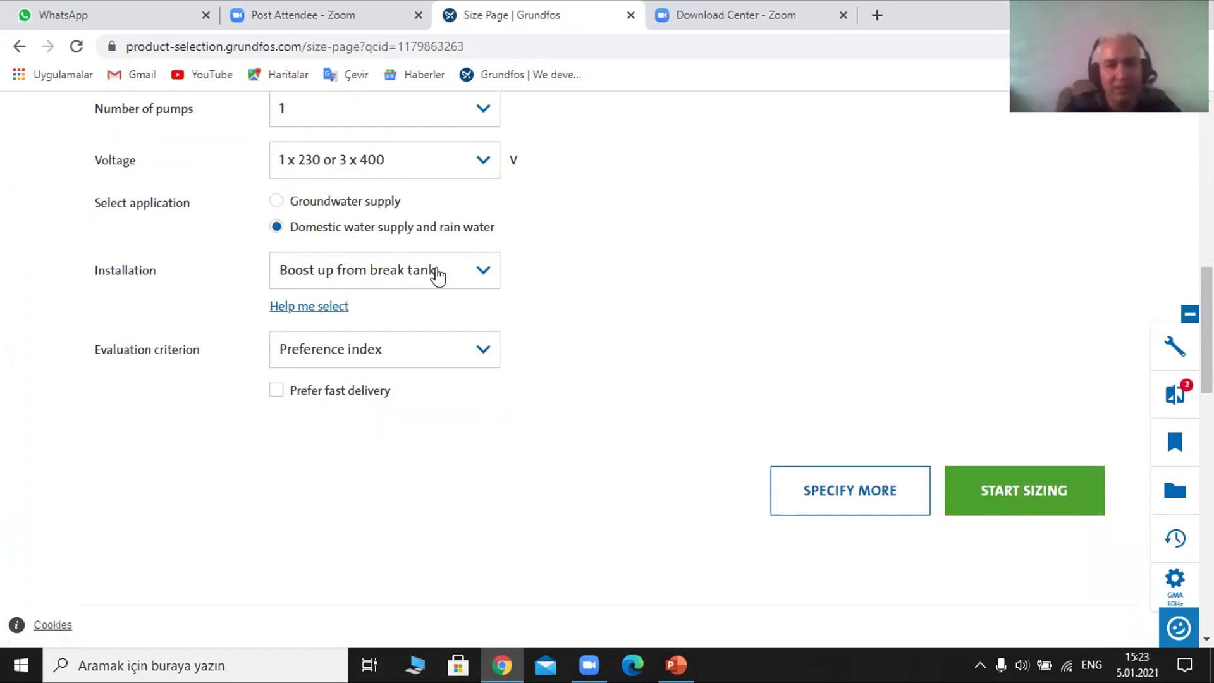
{"action": "left_click", "coordinate": [482, 275]}
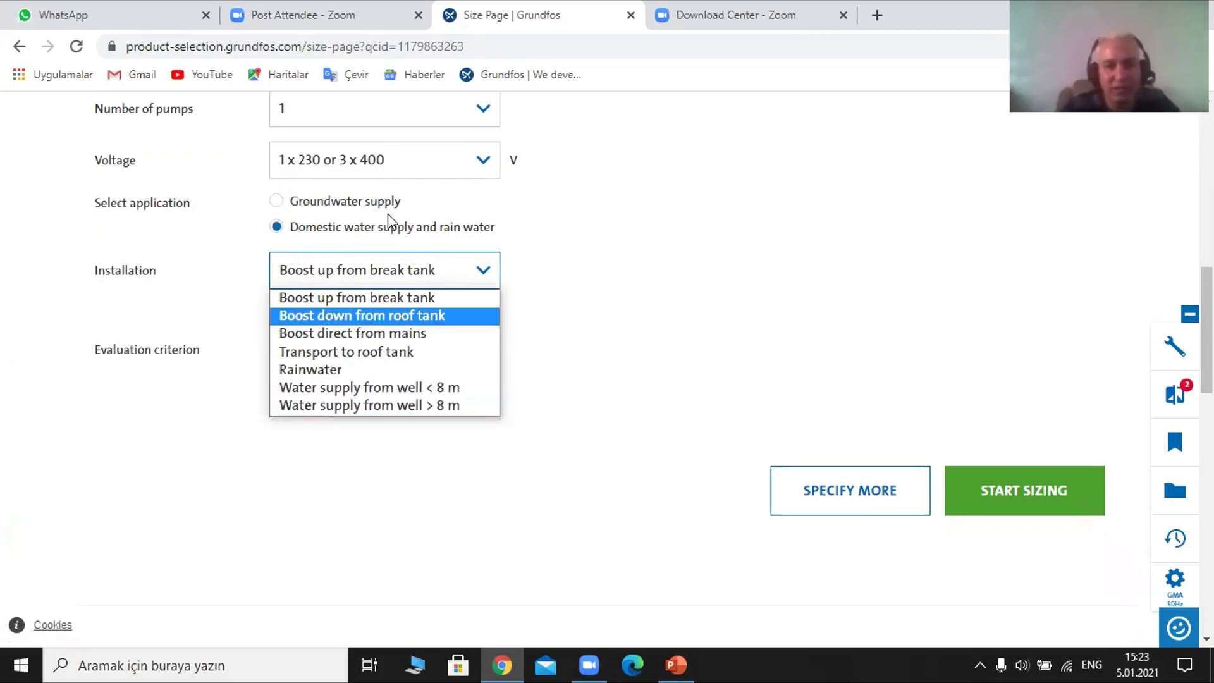
{"action": "left_click", "coordinate": [285, 203]}
{"action": "left_click", "coordinate": [285, 203]}
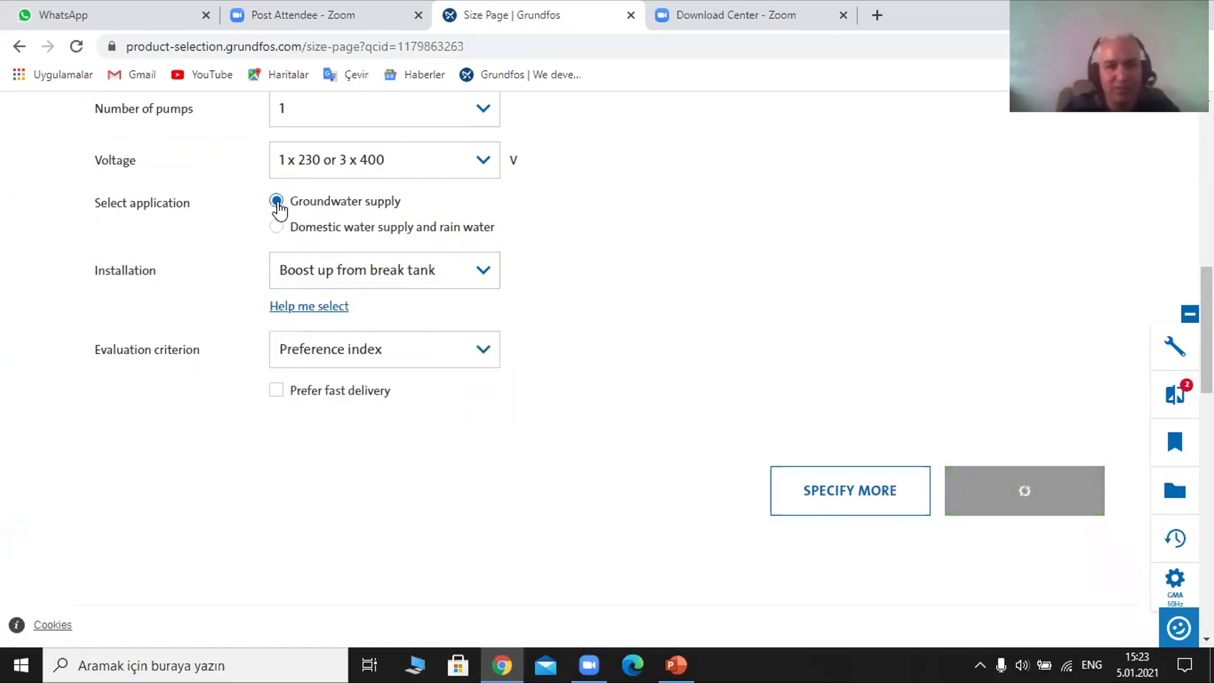
- Choose 'Borehole installation, open tank' as the installation and start the sizing run
{"action": "left_click", "coordinate": [482, 276]}
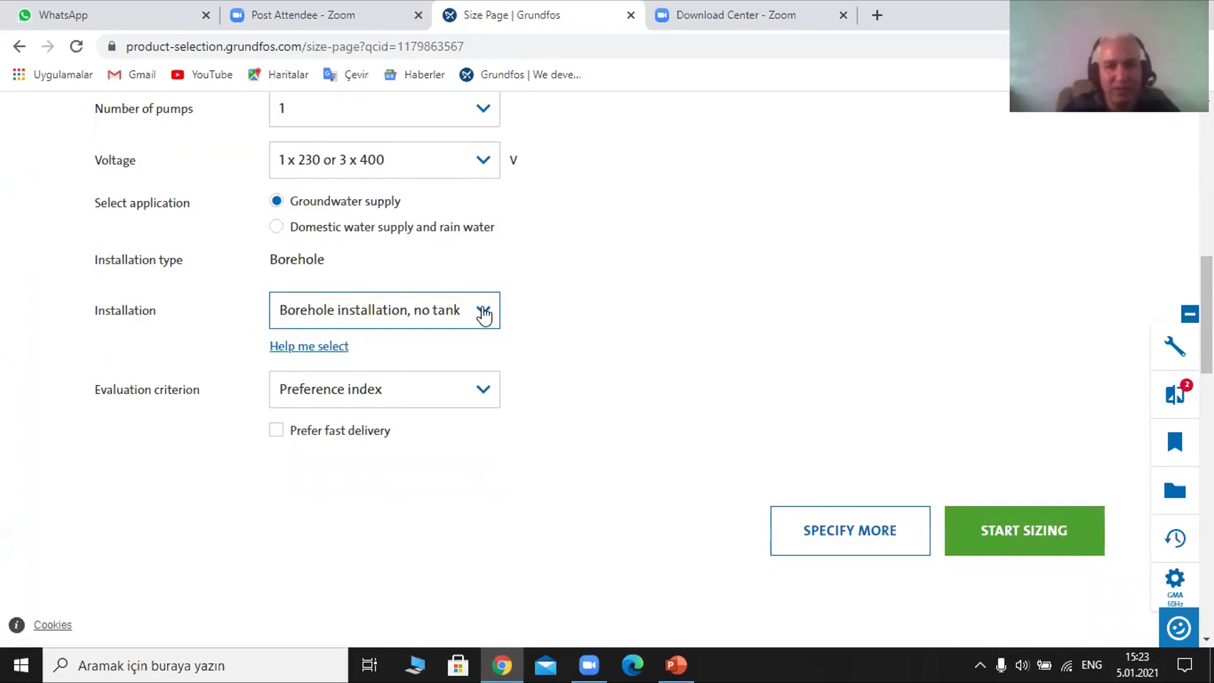
{"action": "left_click", "coordinate": [484, 315]}
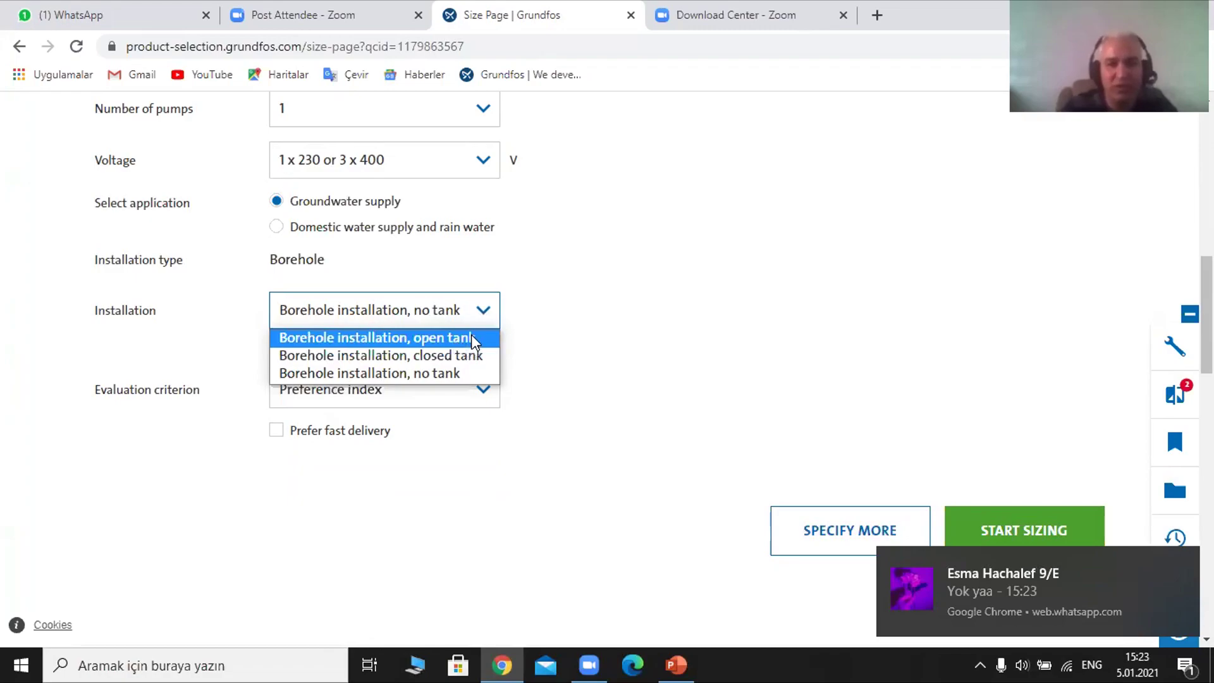
{"action": "left_click", "coordinate": [462, 338]}
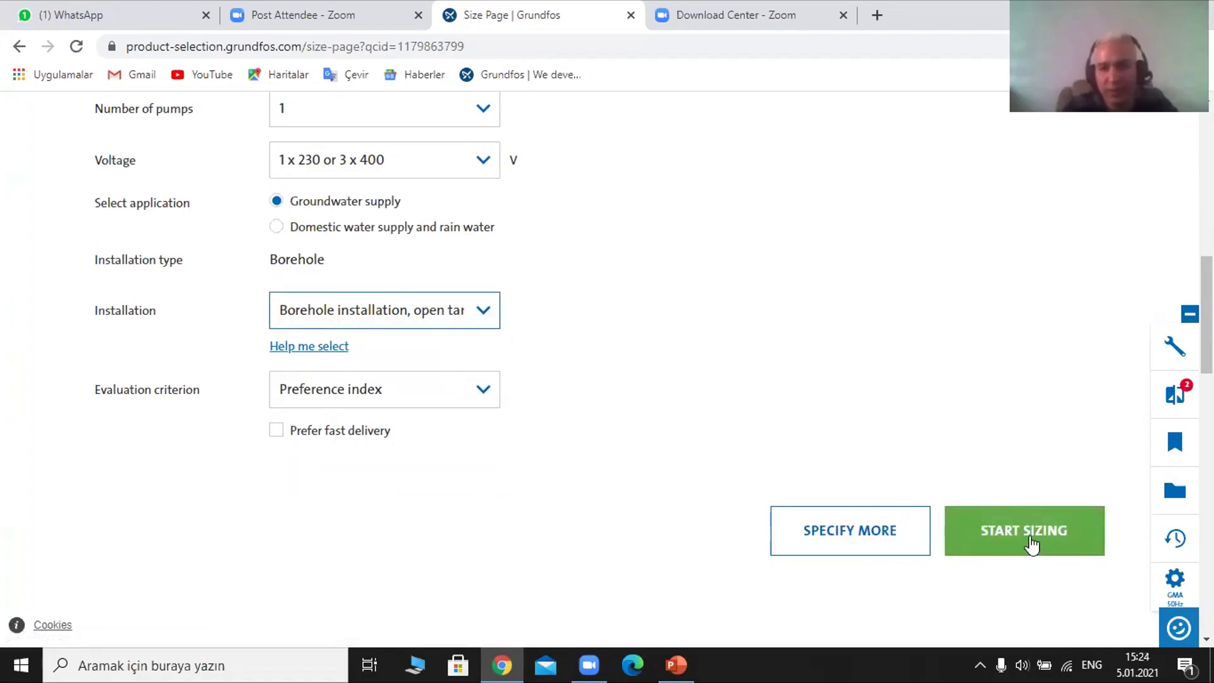
{"action": "left_click", "coordinate": [1029, 541]}
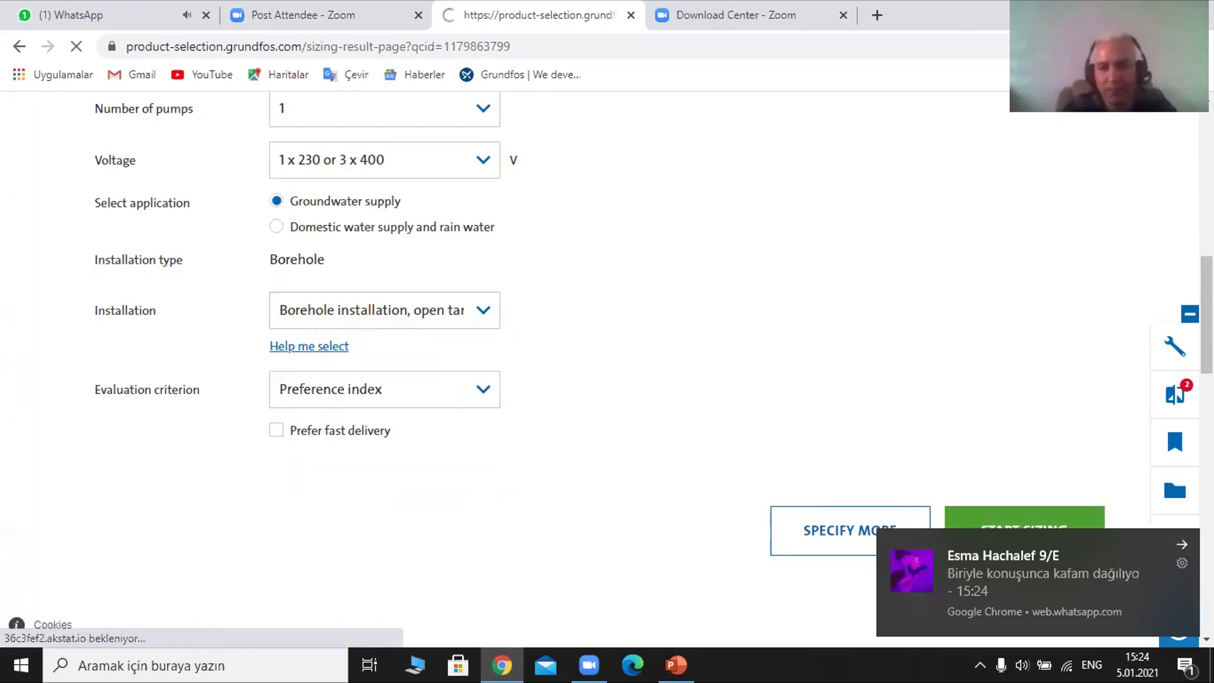
- Dismiss the chat notification and bring the top SP 30 rows, led by SP 30-16, into view
{"action": "left_click", "coordinate": [1179, 543]}
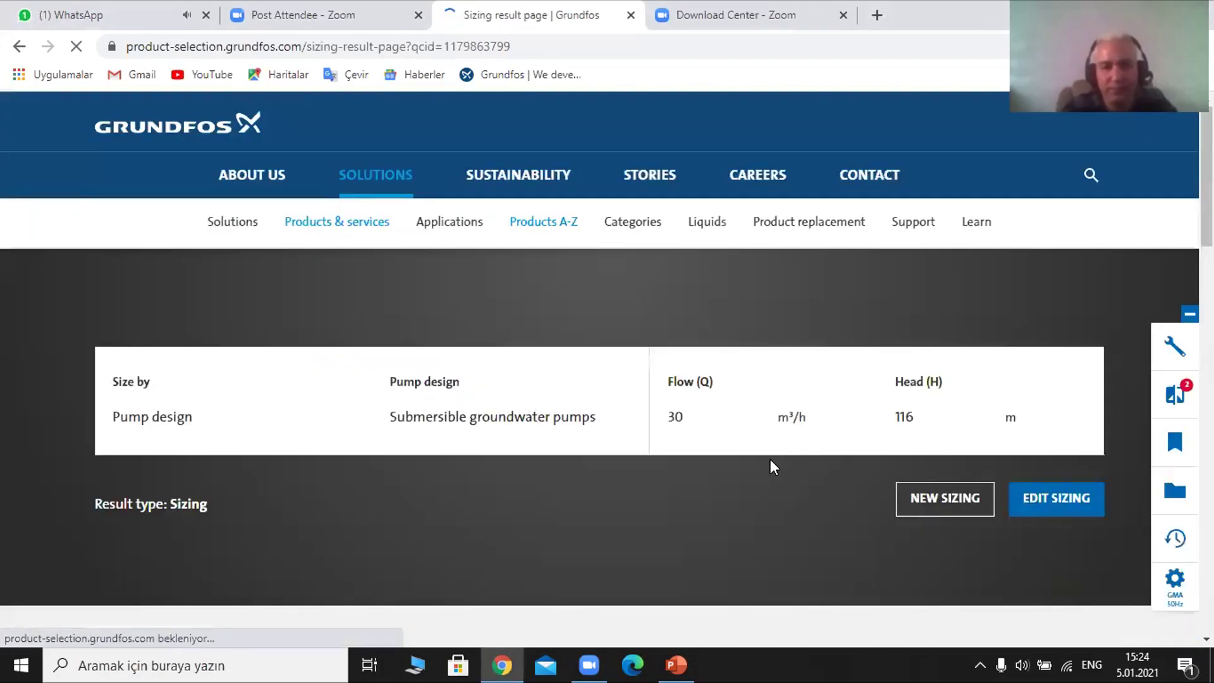
{"action": "scroll", "coordinate": [713, 322], "scroll_direction": "down", "scroll_amount": 3}
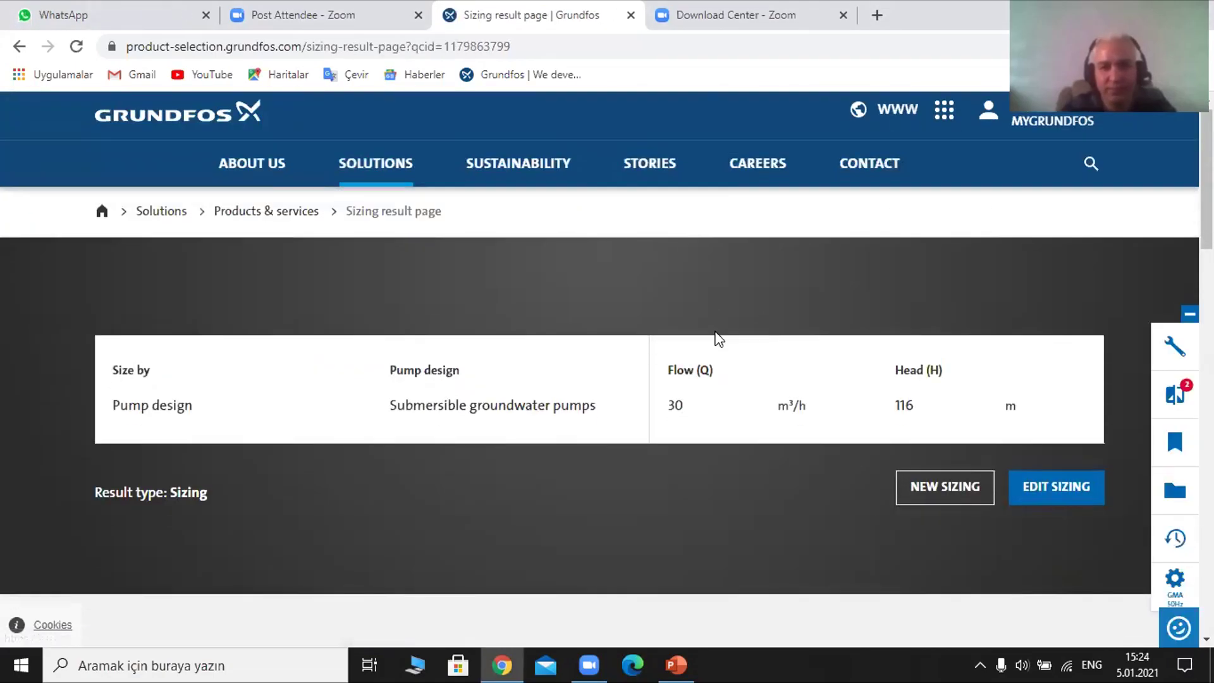
{"action": "scroll", "coordinate": [716, 329], "scroll_direction": "down", "scroll_amount": 6}
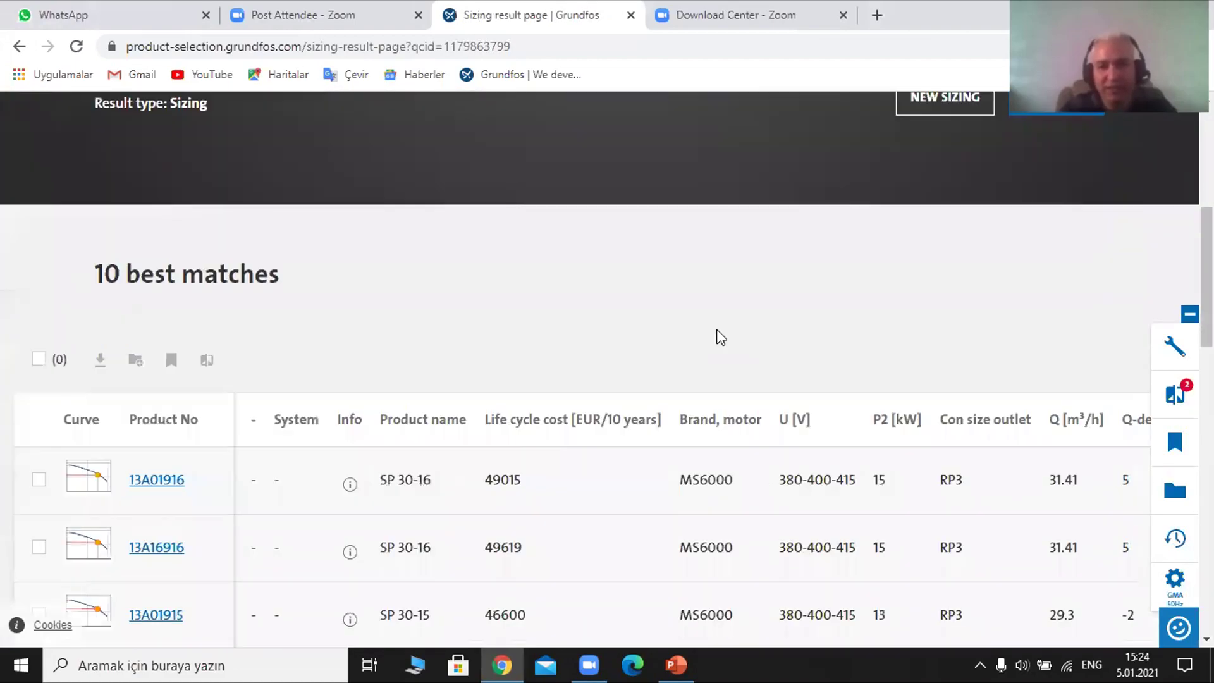
{"action": "scroll", "coordinate": [551, 364], "scroll_direction": "down", "scroll_amount": 3}
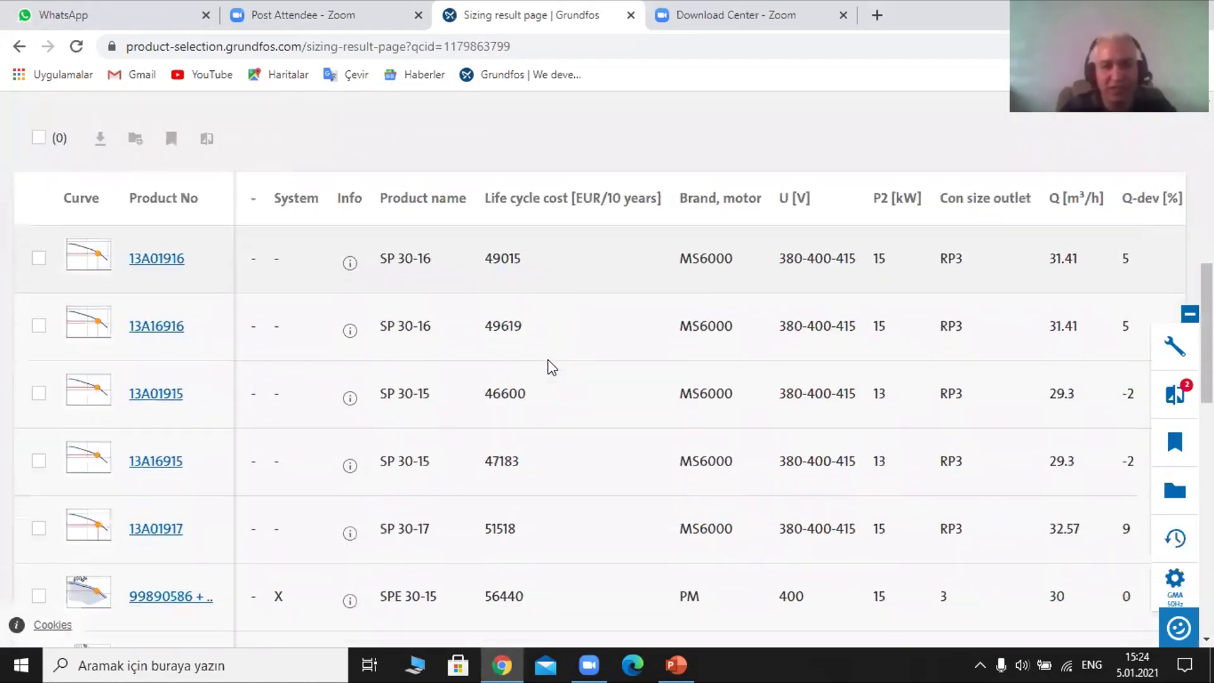
{"action": "scroll", "coordinate": [549, 363], "scroll_direction": "down", "scroll_amount": 4}
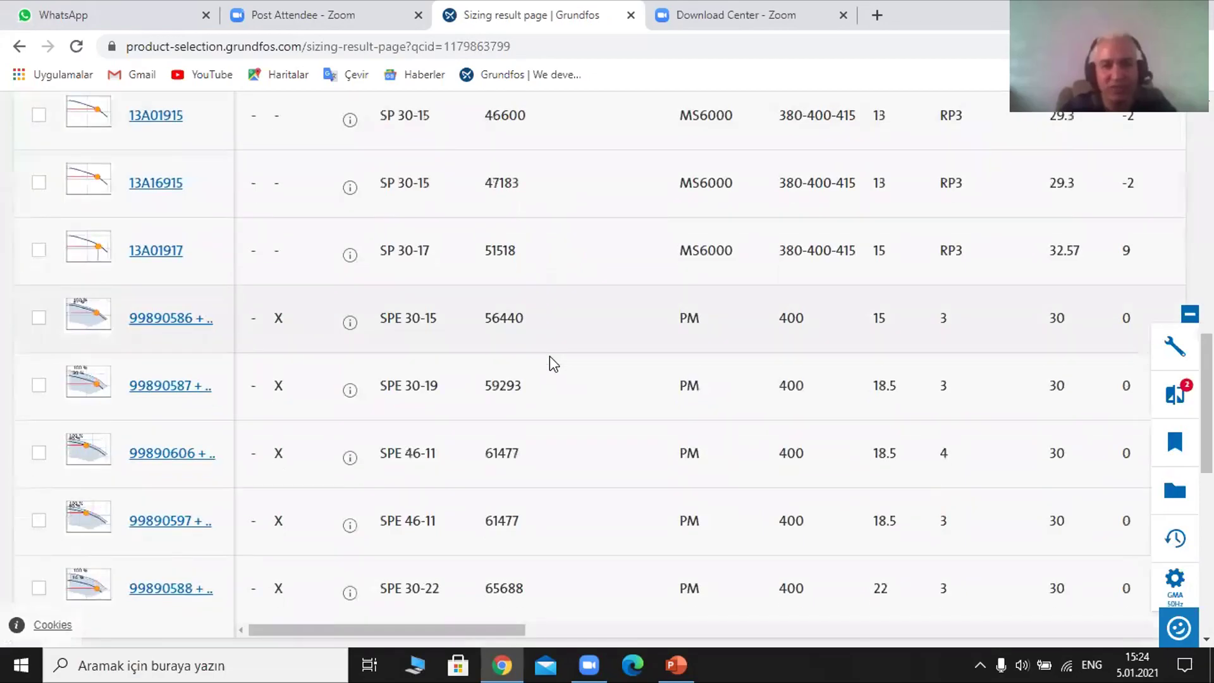
{"action": "scroll", "coordinate": [533, 325], "scroll_direction": "up", "scroll_amount": 3}
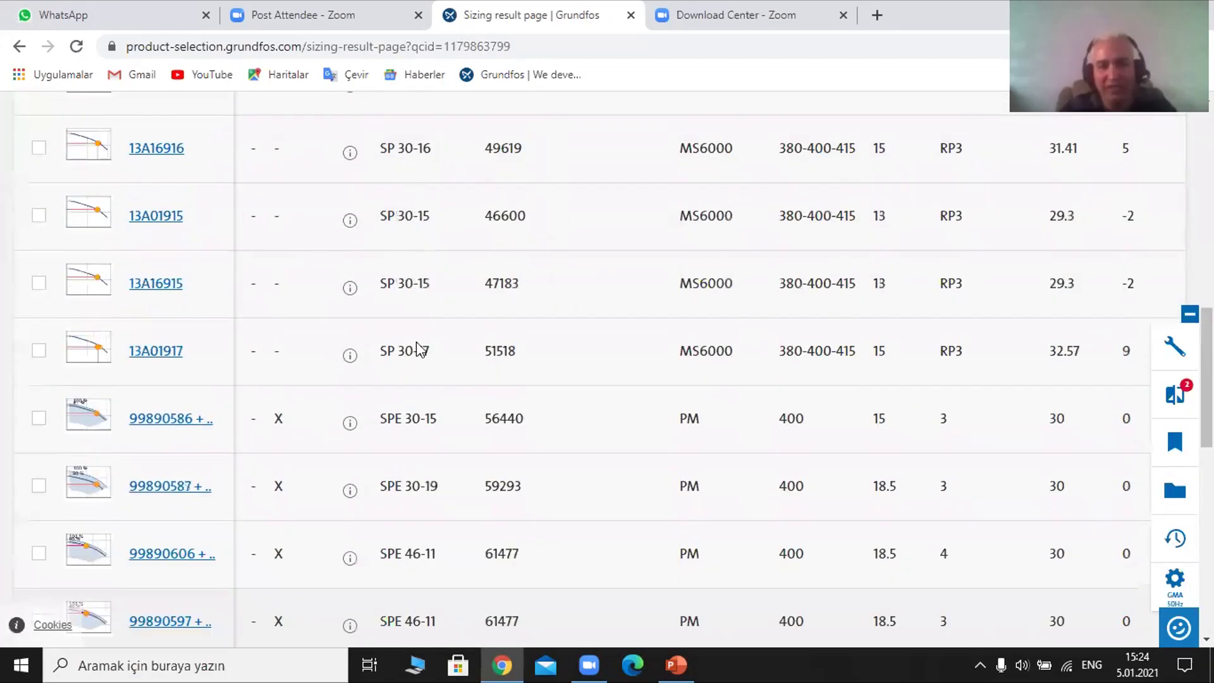
{"action": "scroll", "coordinate": [418, 351], "scroll_direction": "up", "scroll_amount": 2}
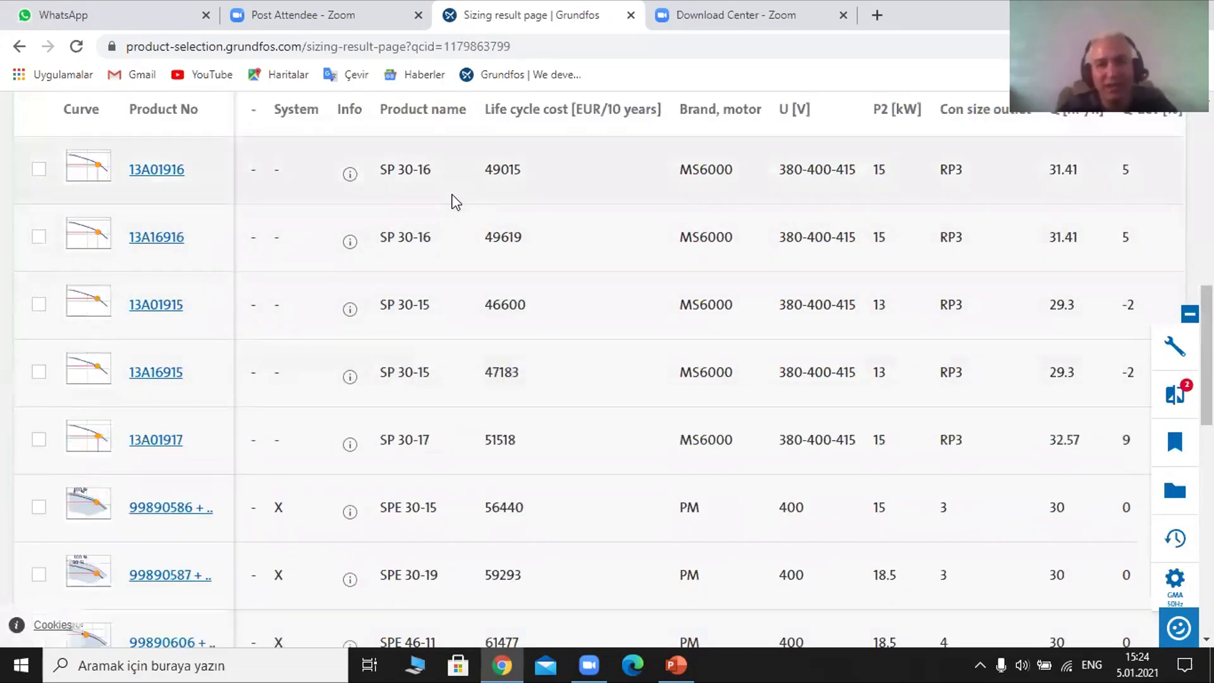
{"action": "scroll", "coordinate": [405, 194], "scroll_direction": "down", "scroll_amount": 2}
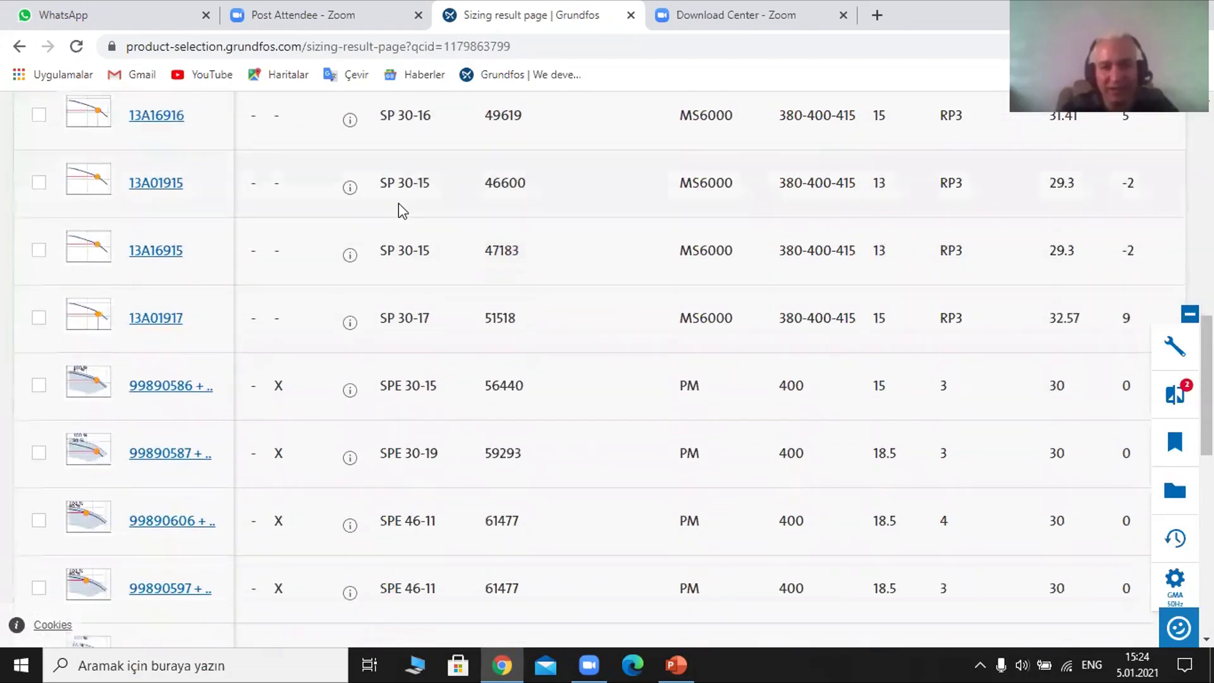
{"action": "scroll", "coordinate": [399, 207], "scroll_direction": "up", "scroll_amount": 2}
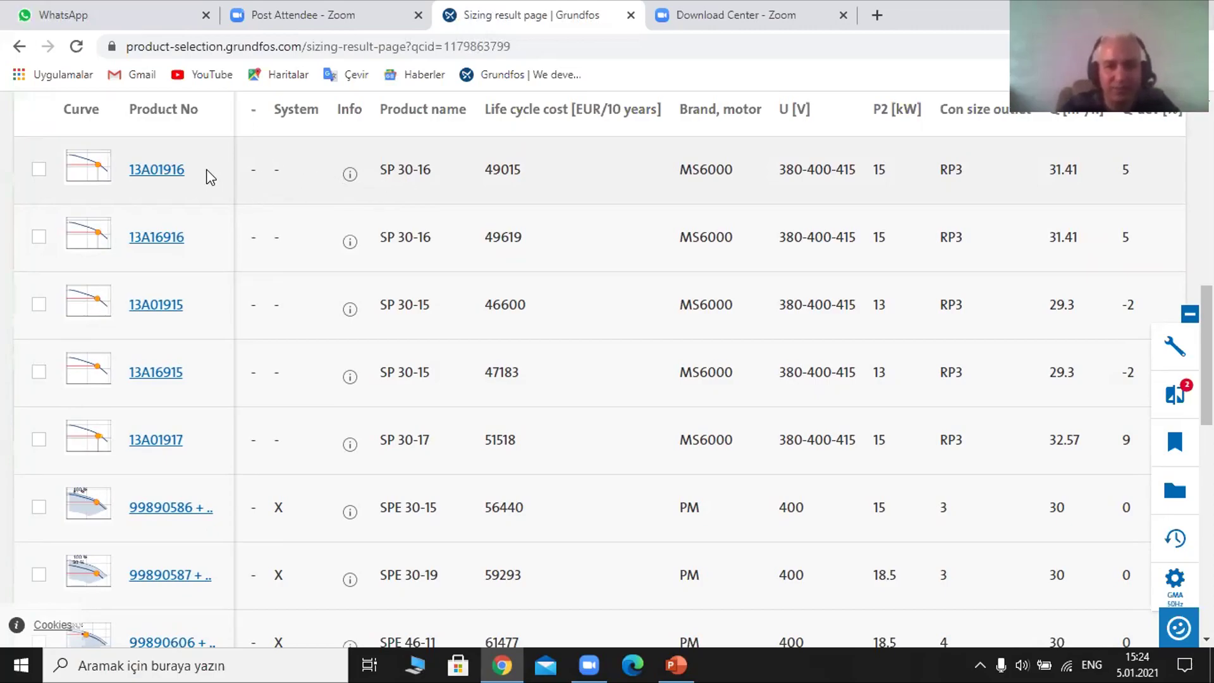
{"action": "mouse_move", "coordinate": [88, 169]}
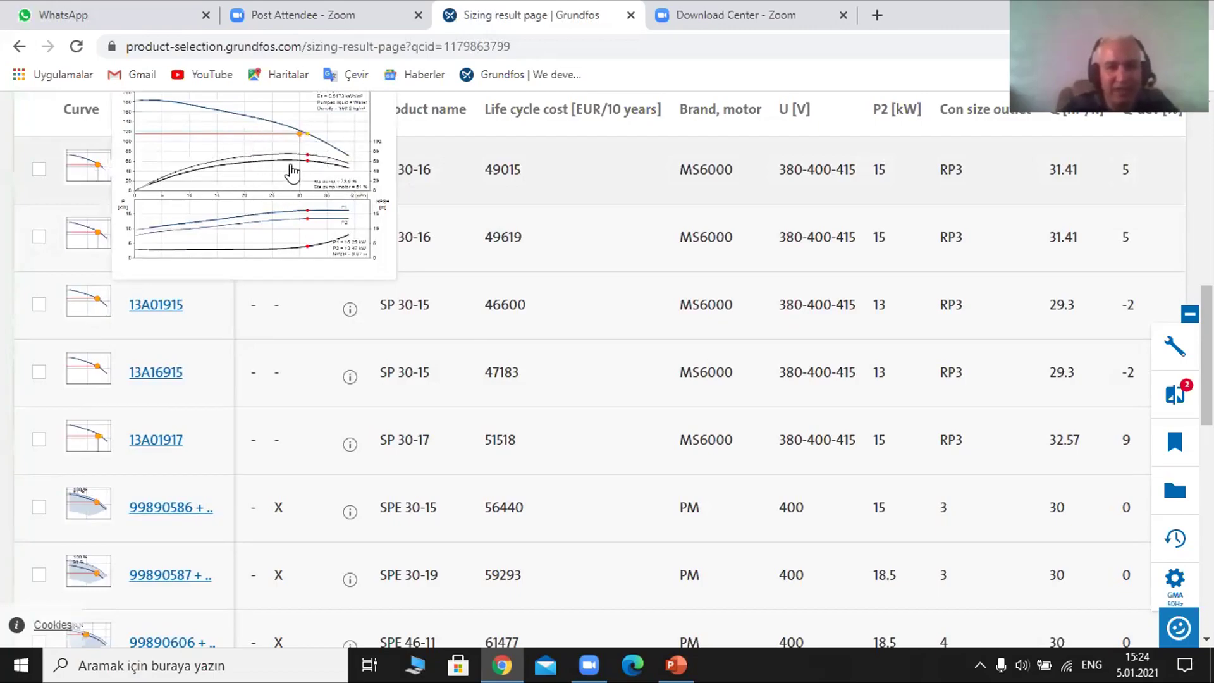
{"action": "mouse_move", "coordinate": [81, 243]}
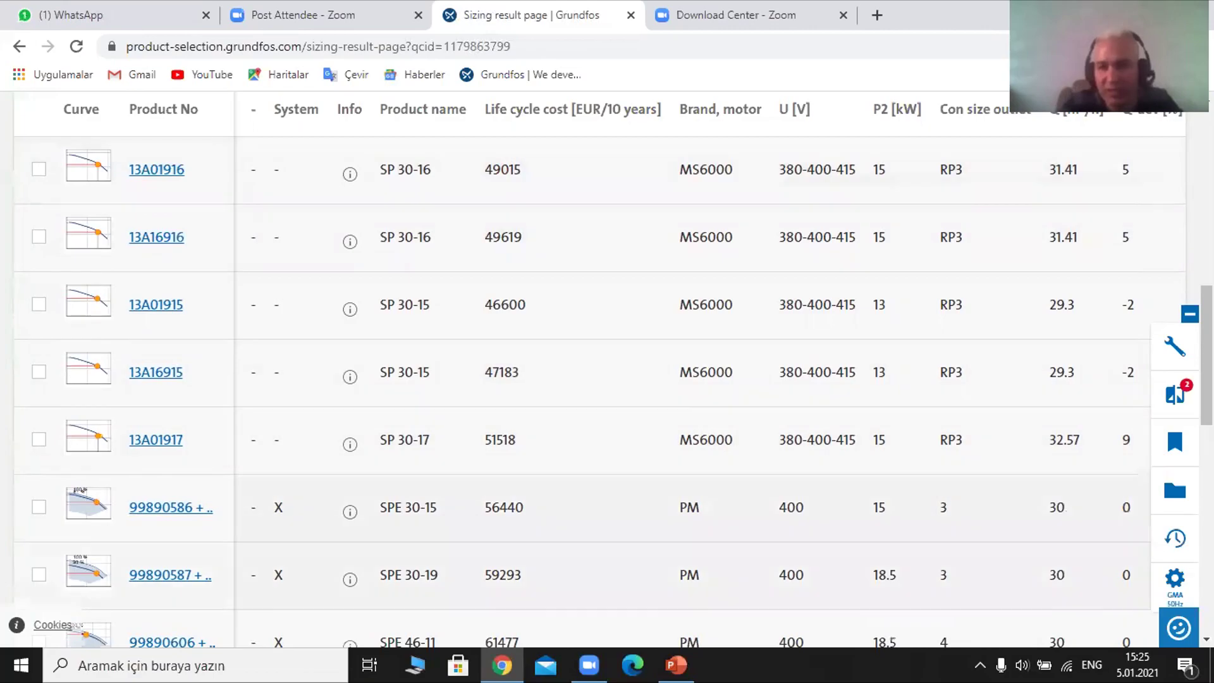
- Bring the Q, Q-dev, H and Eta columns of the results table into view
{"action": "scroll", "coordinate": [556, 482], "scroll_direction": "down", "scroll_amount": 3}
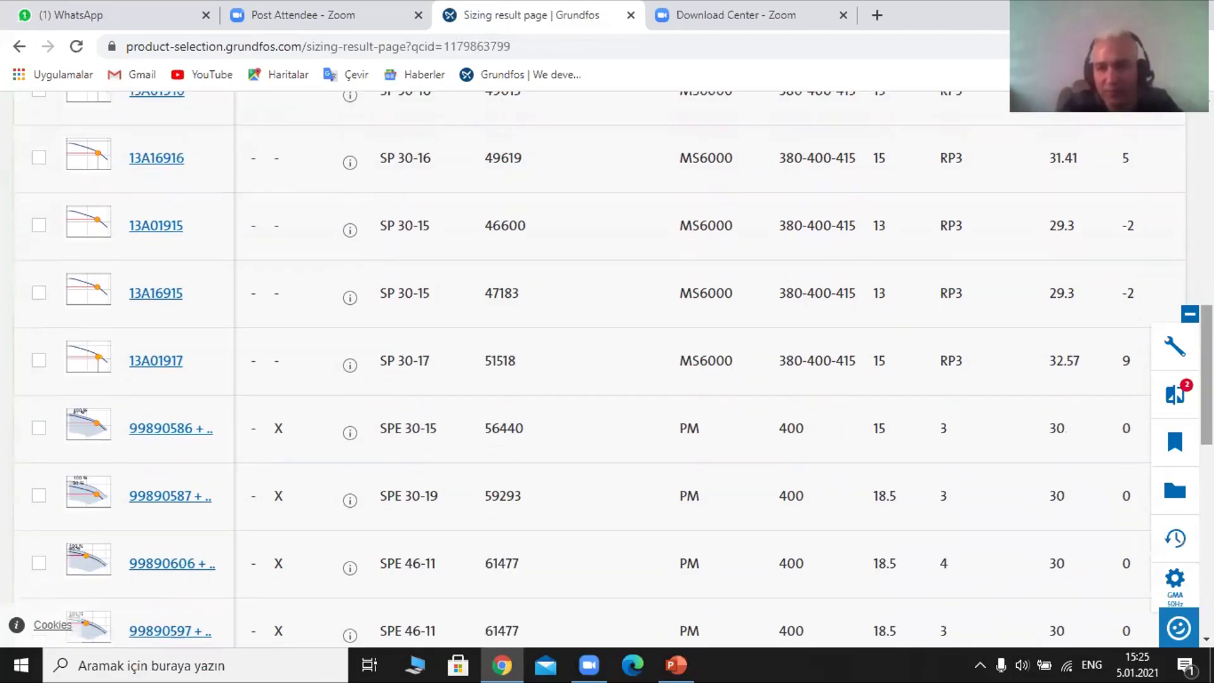
{"action": "scroll", "coordinate": [556, 482], "scroll_direction": "down", "scroll_amount": 3}
{"action": "left_click_drag", "start_coordinate": [504, 466], "coordinate": [610, 442]}
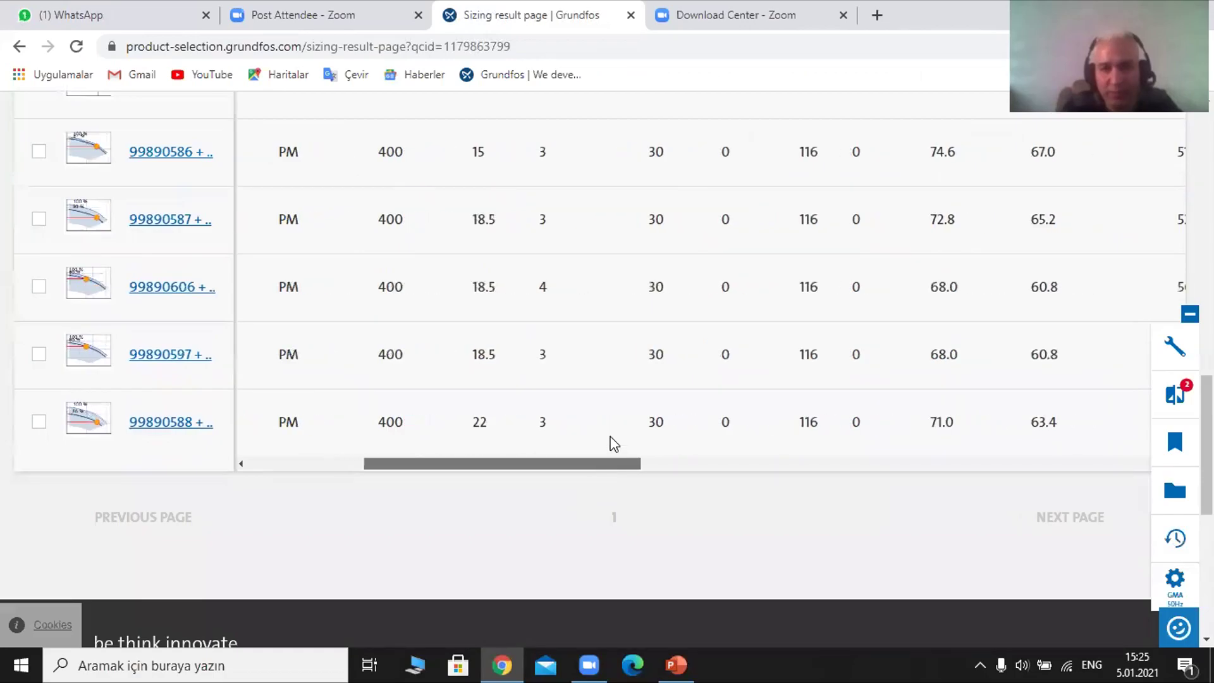
{"action": "scroll", "coordinate": [654, 354], "scroll_direction": "up", "scroll_amount": 1}
{"action": "scroll", "coordinate": [658, 361], "scroll_direction": "up", "scroll_amount": 6}
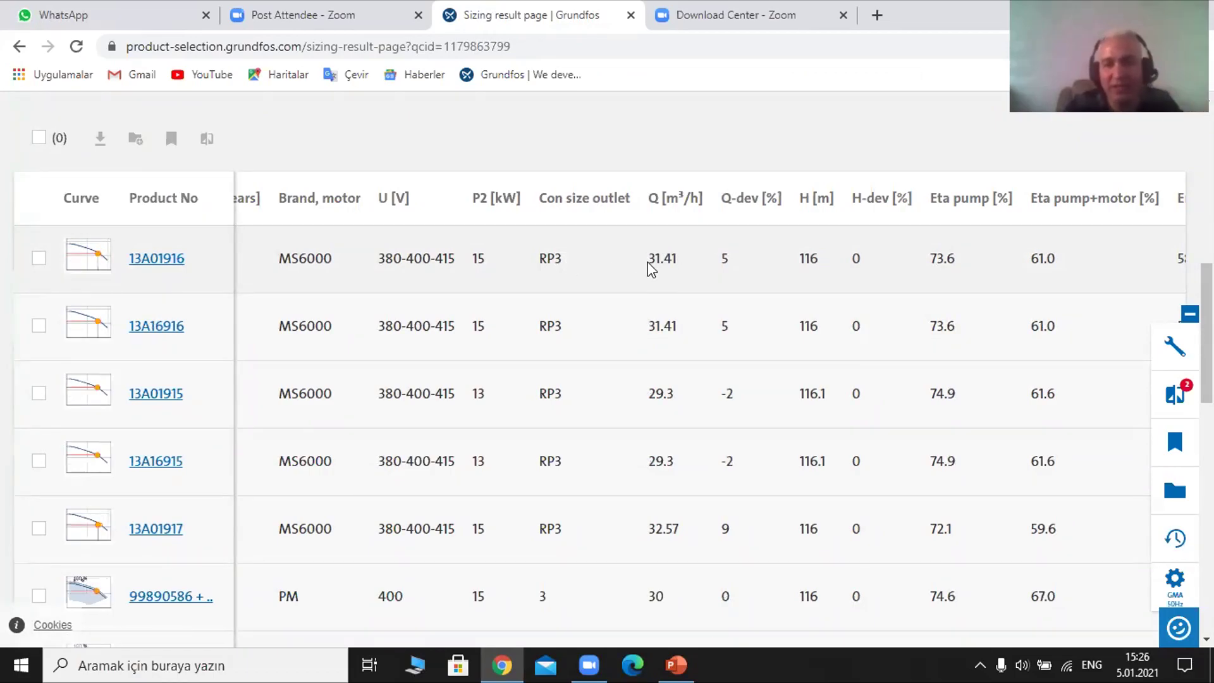
- Highlight SP 30-16's flow 31.41 m³/h, flow deviation 5 and head 116 m
{"action": "left_click_drag", "start_coordinate": [670, 256], "coordinate": [679, 258]}
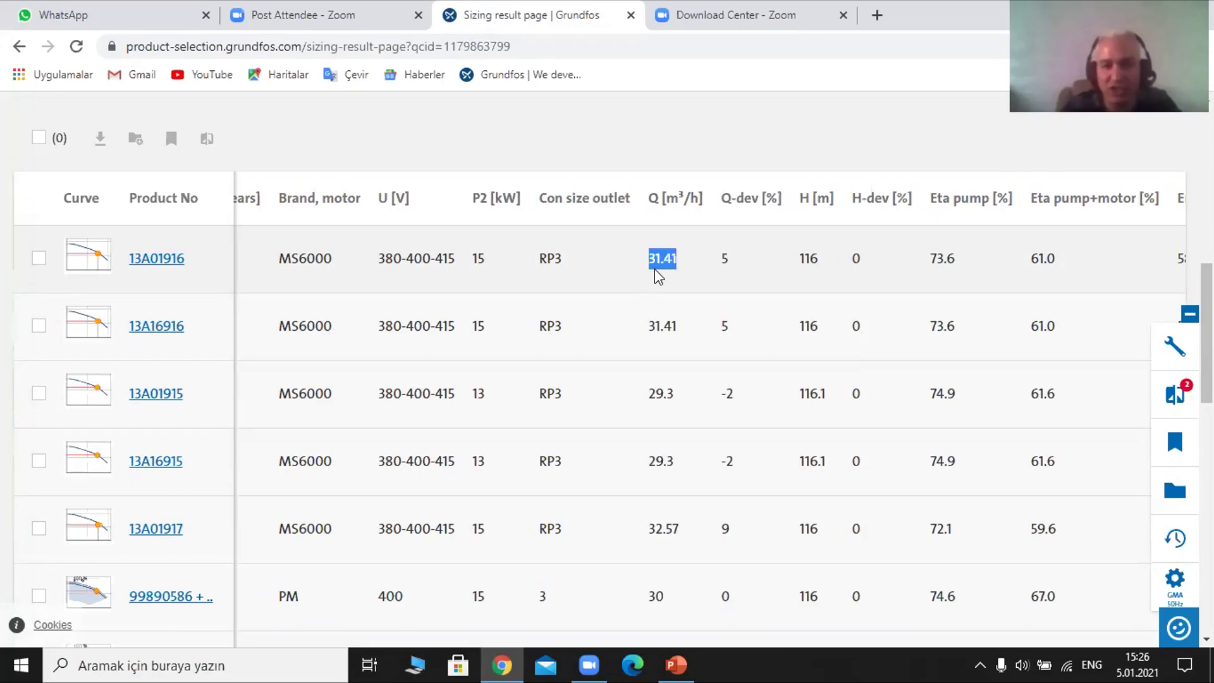
{"action": "double_click", "coordinate": [724, 256]}
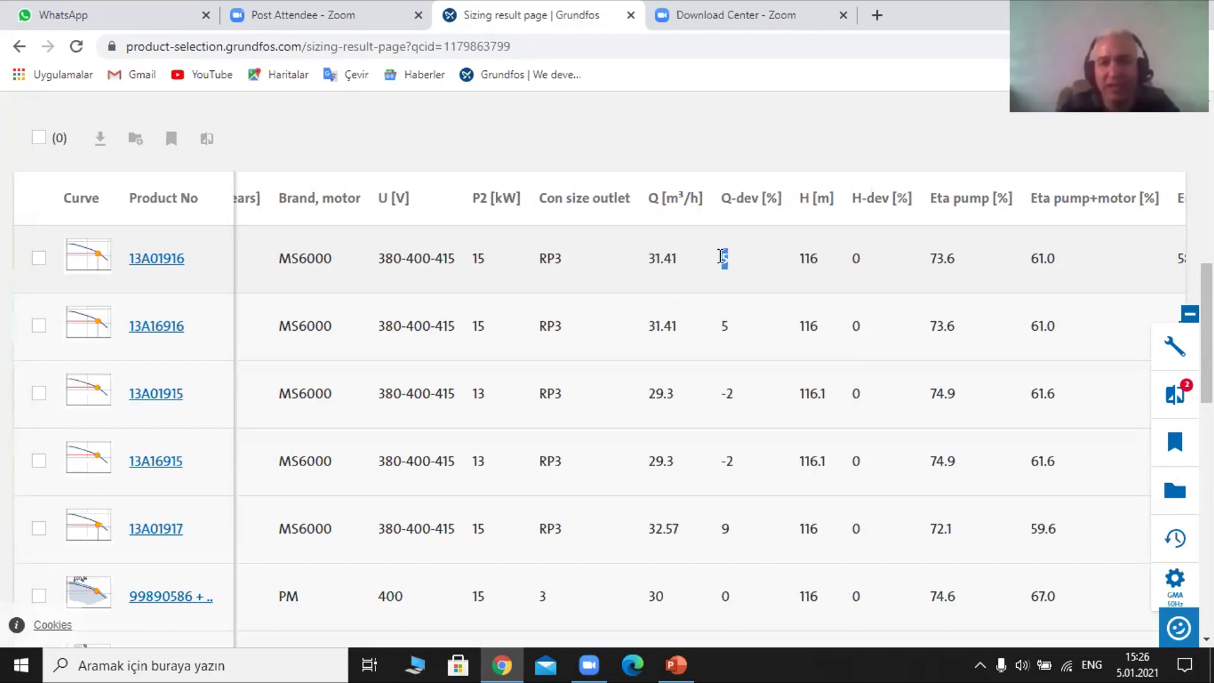
{"action": "double_click", "coordinate": [800, 260]}
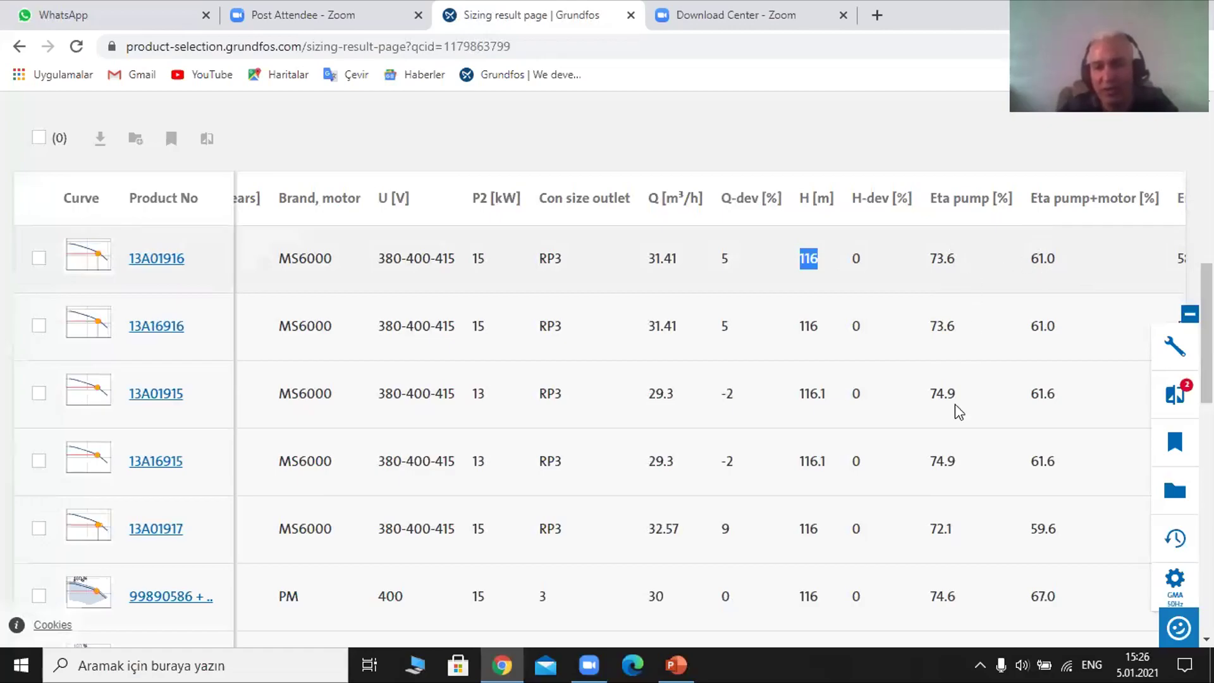
{"action": "scroll", "coordinate": [824, 431], "scroll_direction": "down", "scroll_amount": 1}
- Show the Preference index, starting method, cable guard and motor columns for the top matches
{"action": "scroll", "coordinate": [632, 547], "scroll_direction": "down", "scroll_amount": 5}
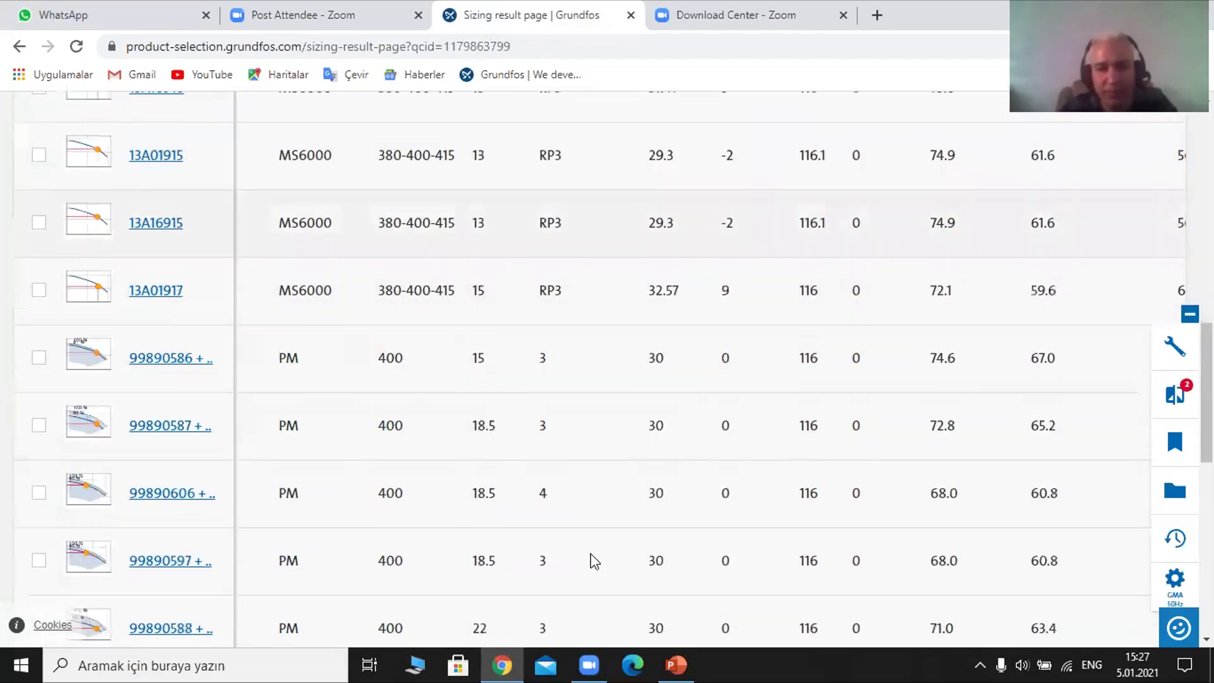
{"action": "left_click_drag", "start_coordinate": [637, 561], "coordinate": [772, 567]}
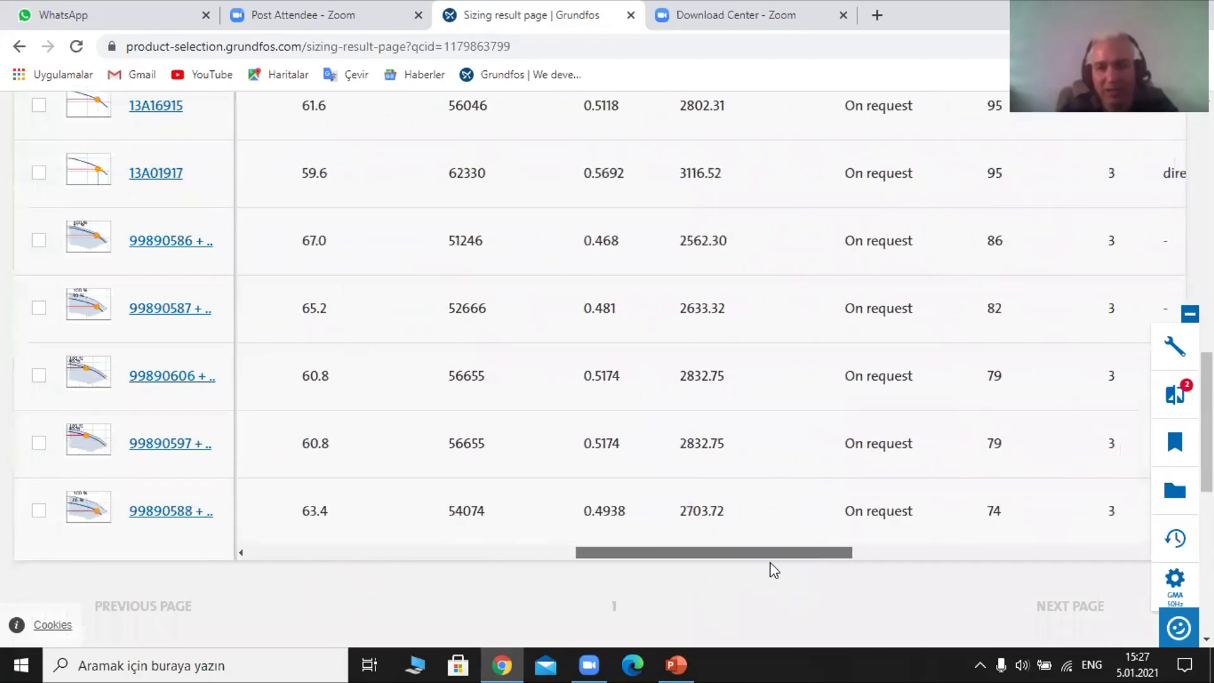
{"action": "scroll", "coordinate": [784, 363], "scroll_direction": "up", "scroll_amount": 1}
{"action": "scroll", "coordinate": [784, 370], "scroll_direction": "up", "scroll_amount": 6}
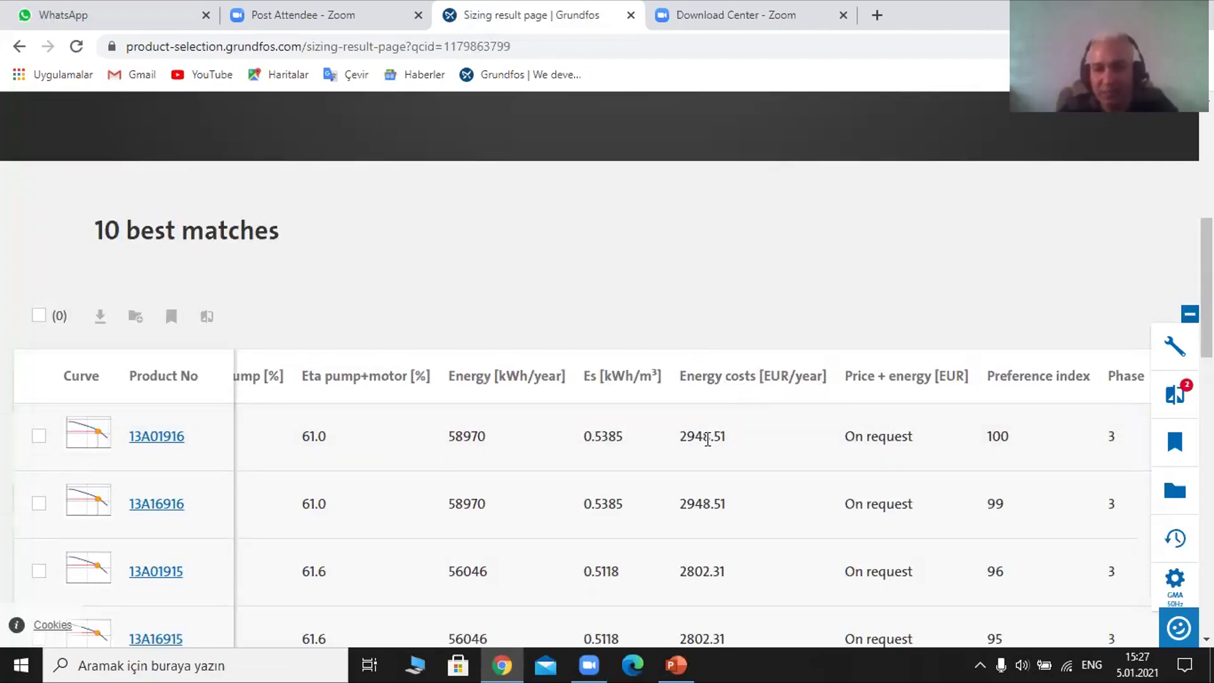
{"action": "scroll", "coordinate": [905, 387], "scroll_direction": "down", "scroll_amount": 3}
{"action": "scroll", "coordinate": [905, 388], "scroll_direction": "down", "scroll_amount": 8}
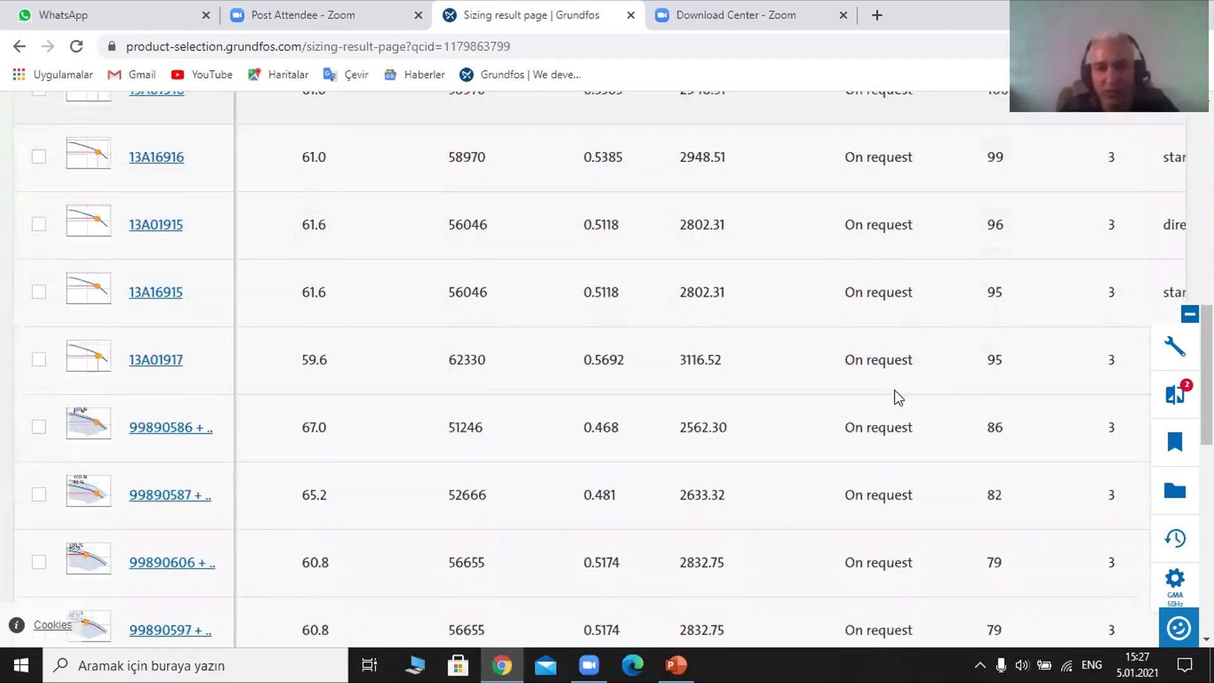
{"action": "scroll", "coordinate": [788, 376], "scroll_direction": "right", "scroll_amount": 2}
{"action": "scroll", "coordinate": [858, 391], "scroll_direction": "right", "scroll_amount": 4}
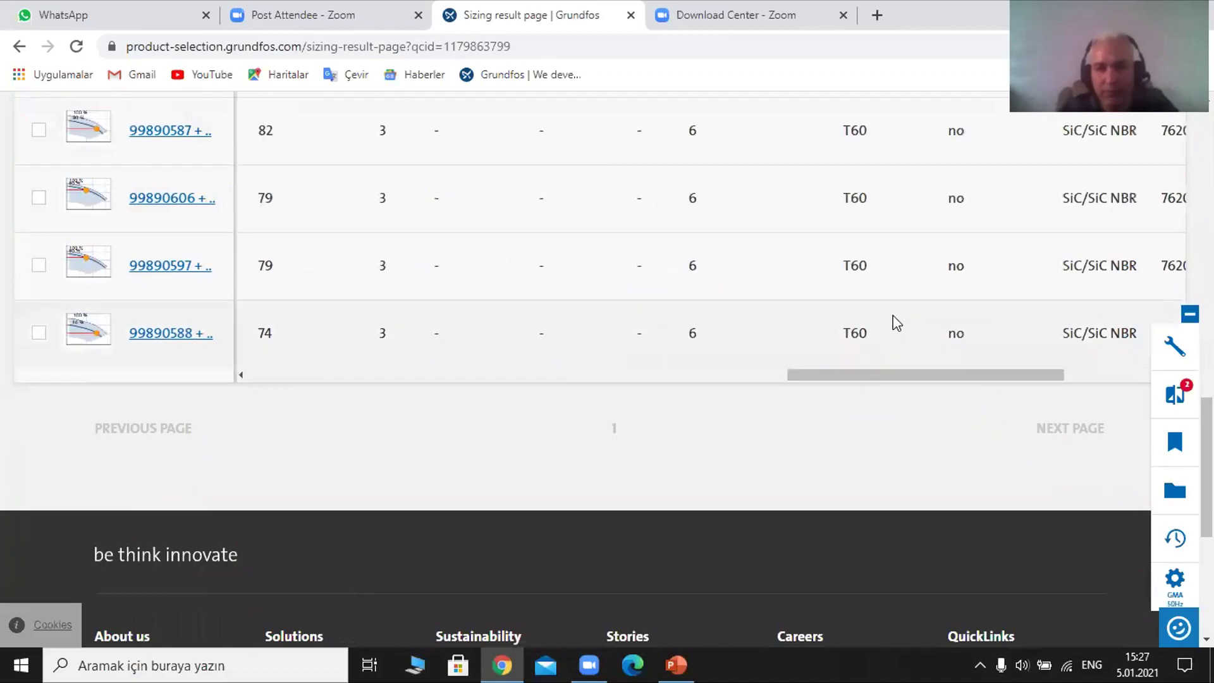
{"action": "scroll", "coordinate": [889, 320], "scroll_direction": "up", "scroll_amount": 7}
{"action": "scroll", "coordinate": [884, 354], "scroll_direction": "up", "scroll_amount": 5}
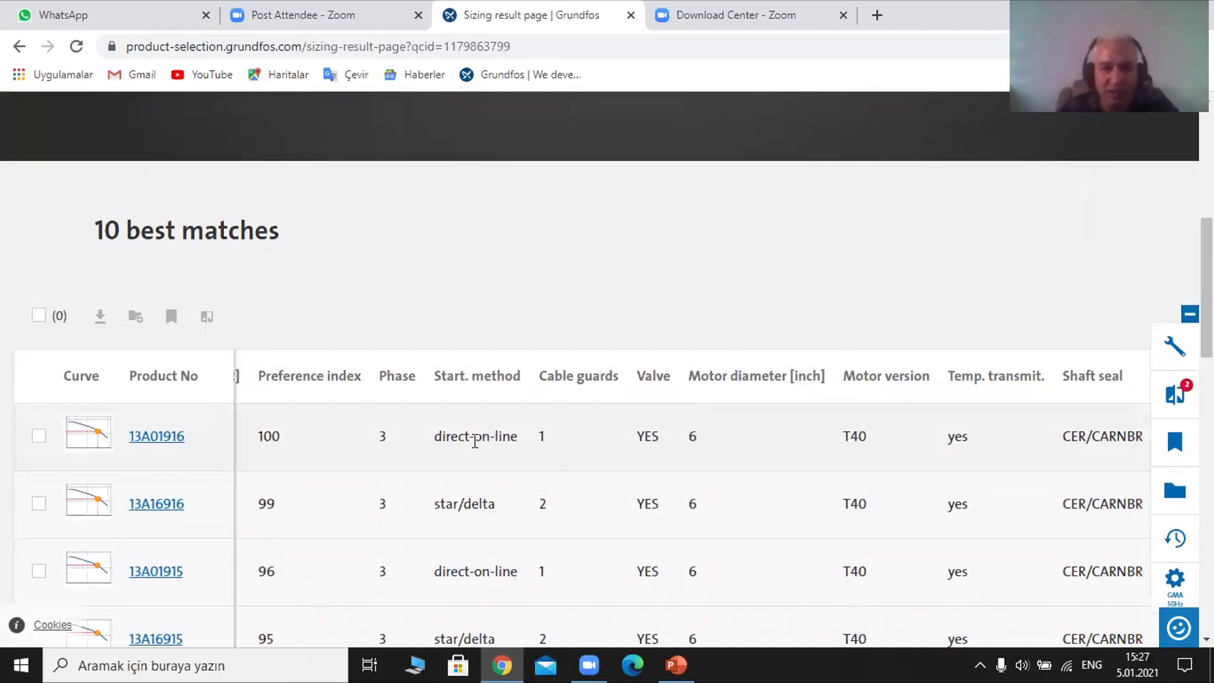
{"action": "left_click_drag", "start_coordinate": [437, 441], "coordinate": [521, 447]}
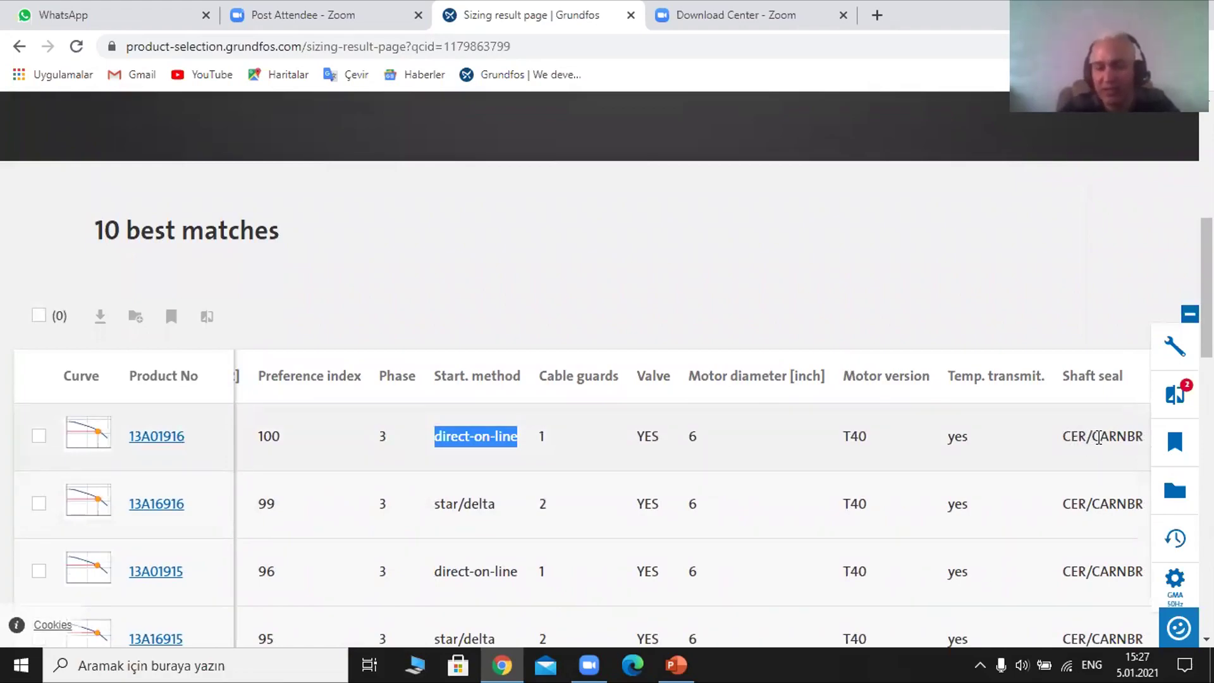
{"action": "scroll", "coordinate": [245, 471], "scroll_direction": "up", "scroll_amount": 4}
{"action": "scroll", "coordinate": [245, 468], "scroll_direction": "down", "scroll_amount": 3}
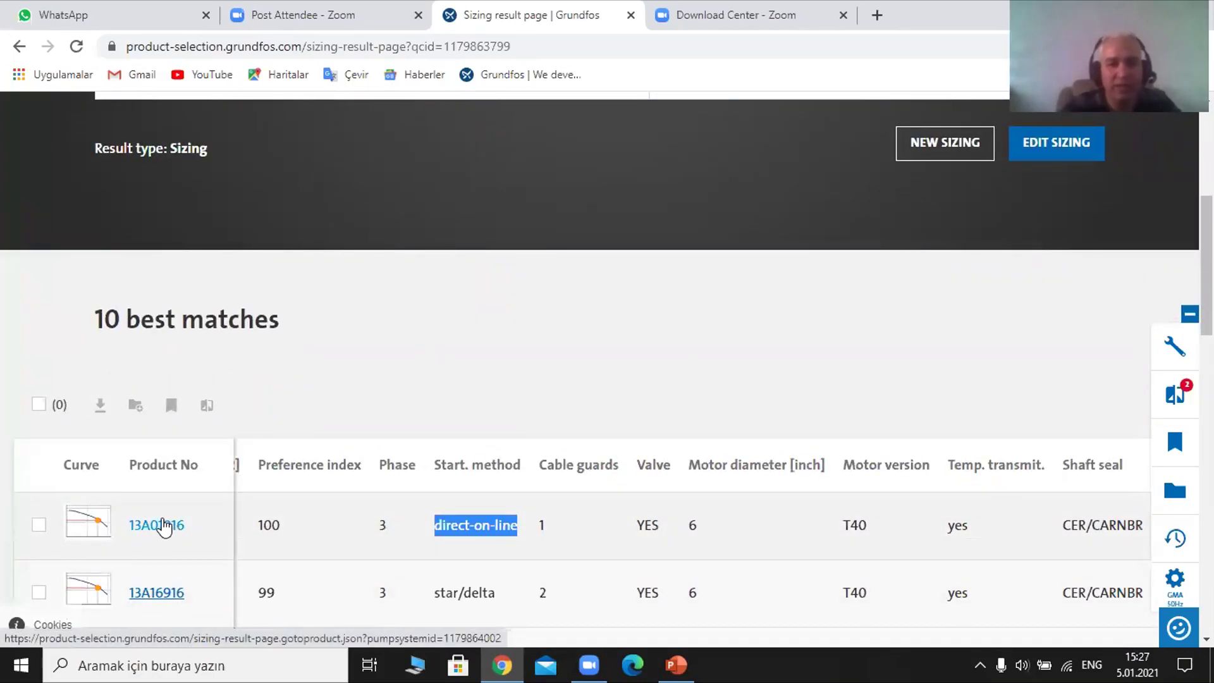
{"action": "scroll", "coordinate": [160, 510], "scroll_direction": "down", "scroll_amount": 3}
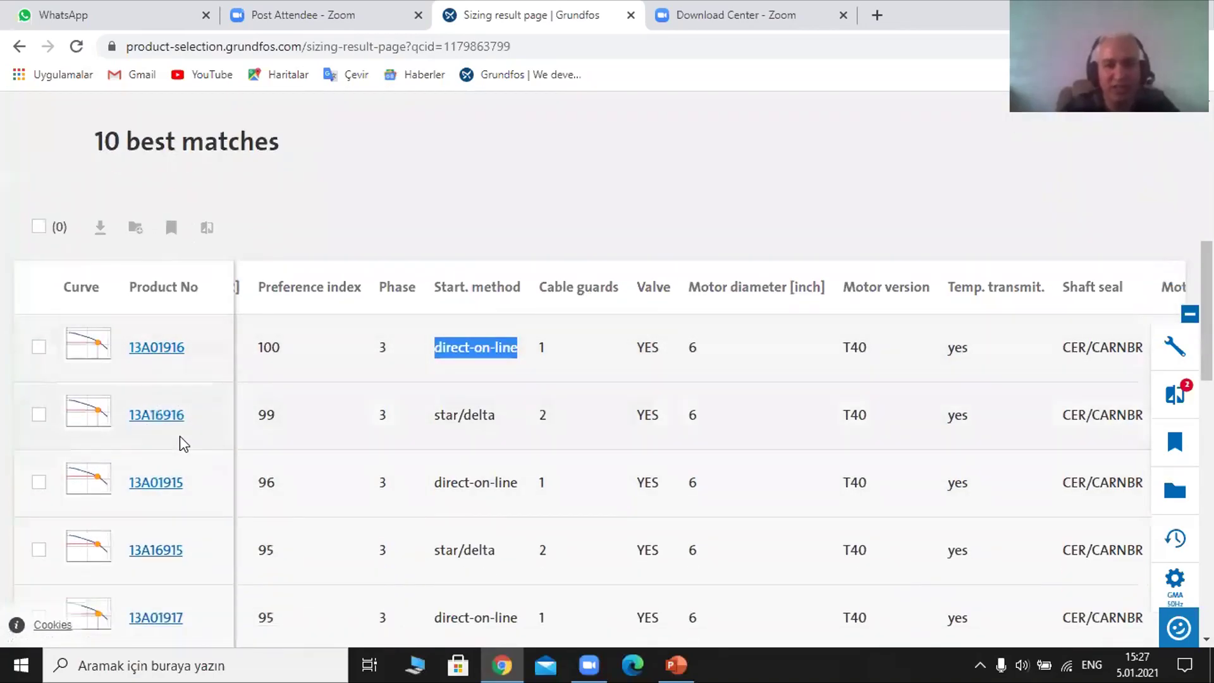
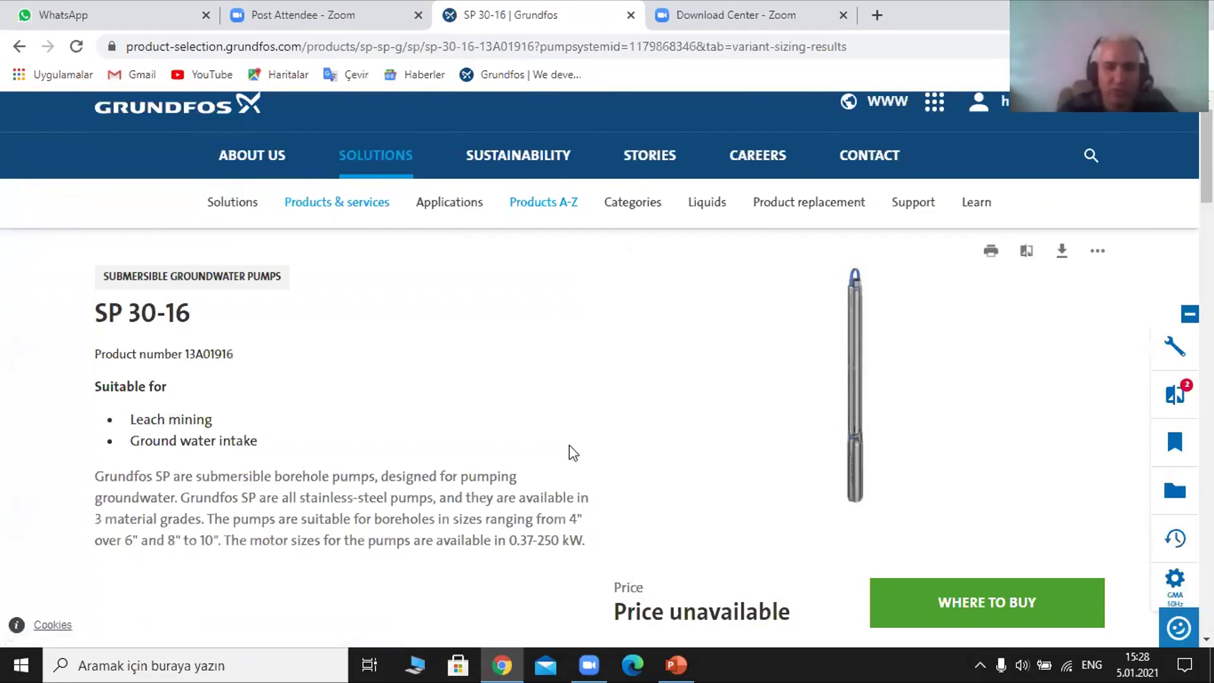
- Dismiss the chat notification, review the Performance chart, and open the SP 30-16 Variants list
{"action": "scroll", "coordinate": [572, 445], "scroll_direction": "down", "scroll_amount": 3}
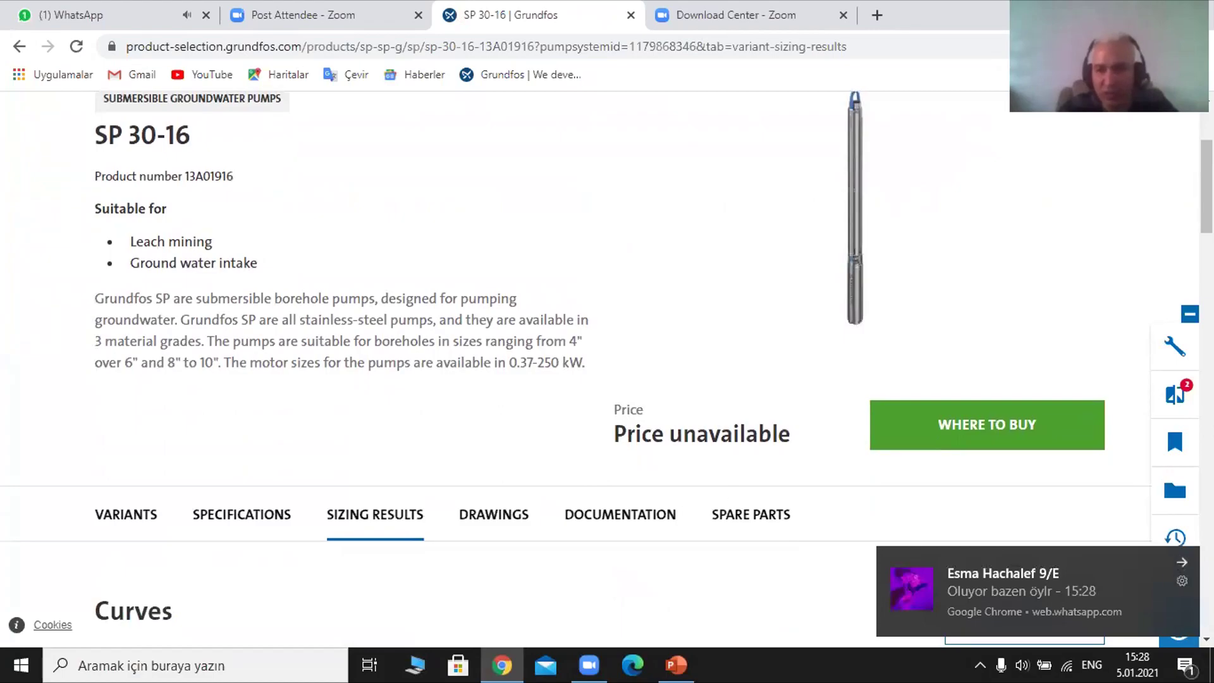
{"action": "left_click", "coordinate": [1182, 563]}
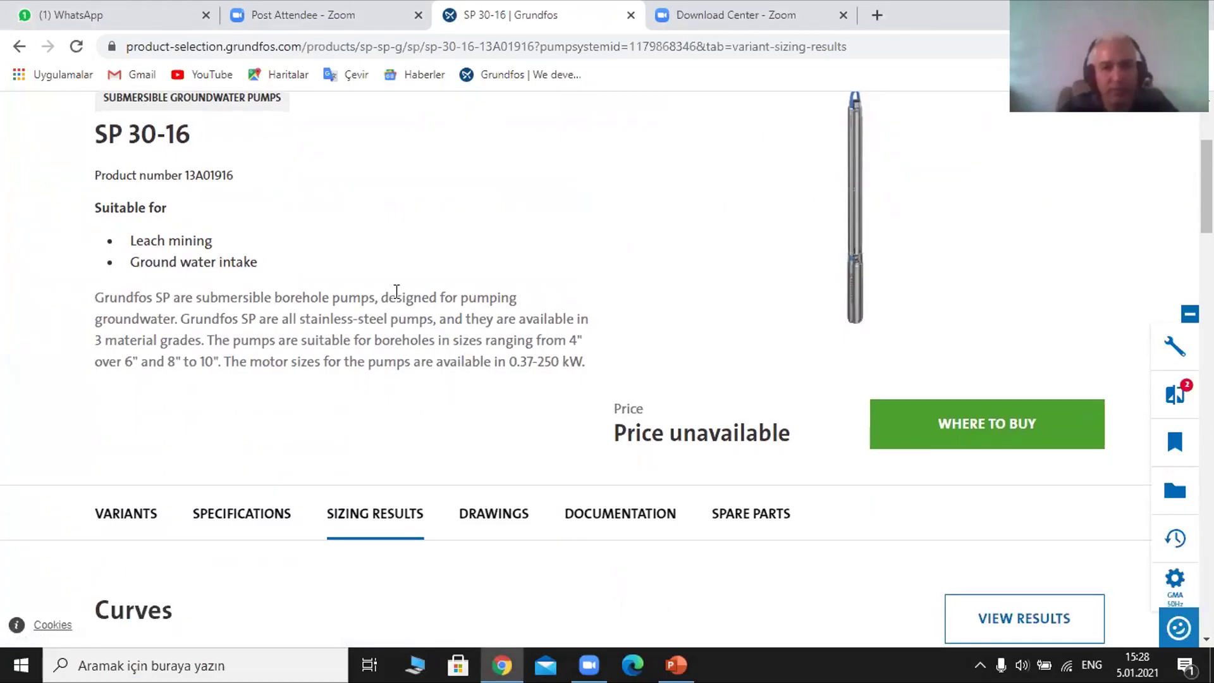
{"action": "scroll", "coordinate": [397, 290], "scroll_direction": "down", "scroll_amount": 3}
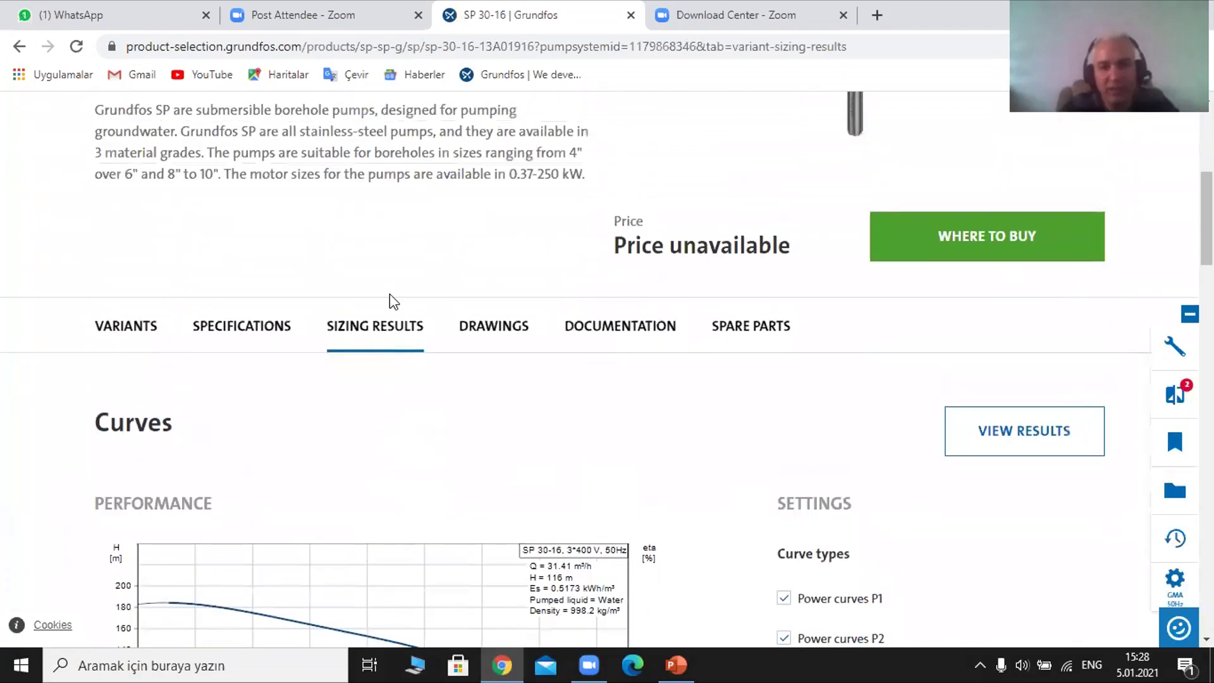
{"action": "scroll", "coordinate": [390, 295], "scroll_direction": "down", "scroll_amount": 5}
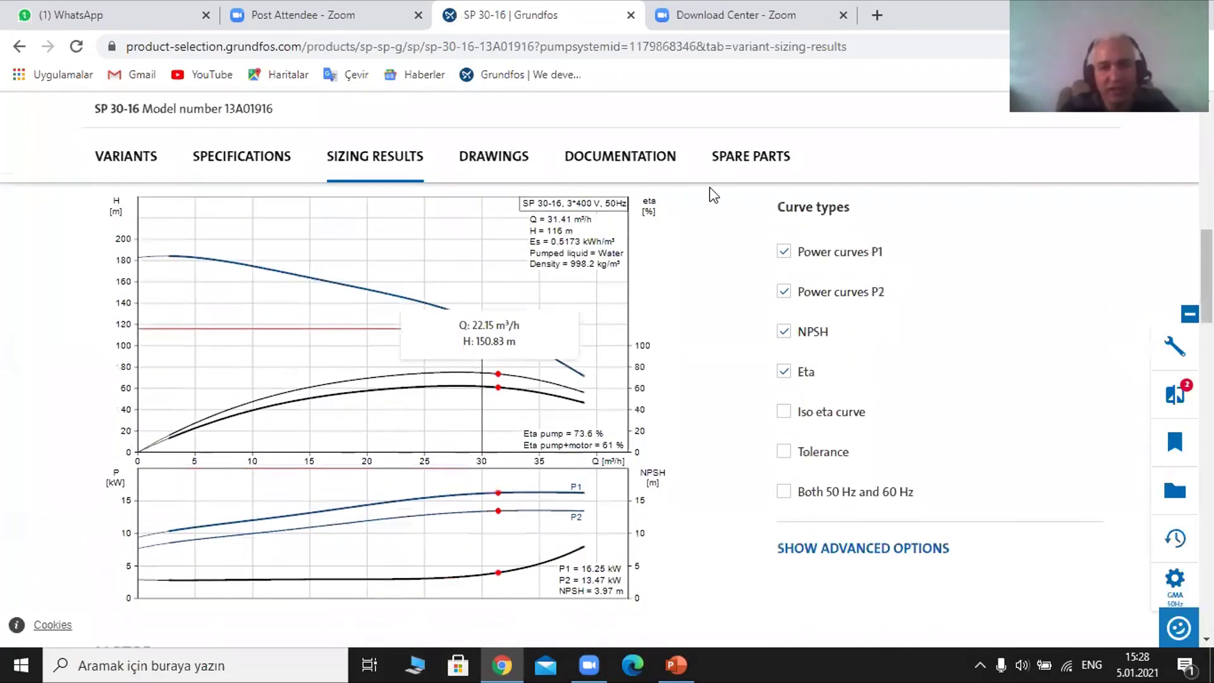
{"action": "scroll", "coordinate": [718, 246], "scroll_direction": "up", "scroll_amount": 1}
{"action": "scroll", "coordinate": [719, 251], "scroll_direction": "down", "scroll_amount": 3}
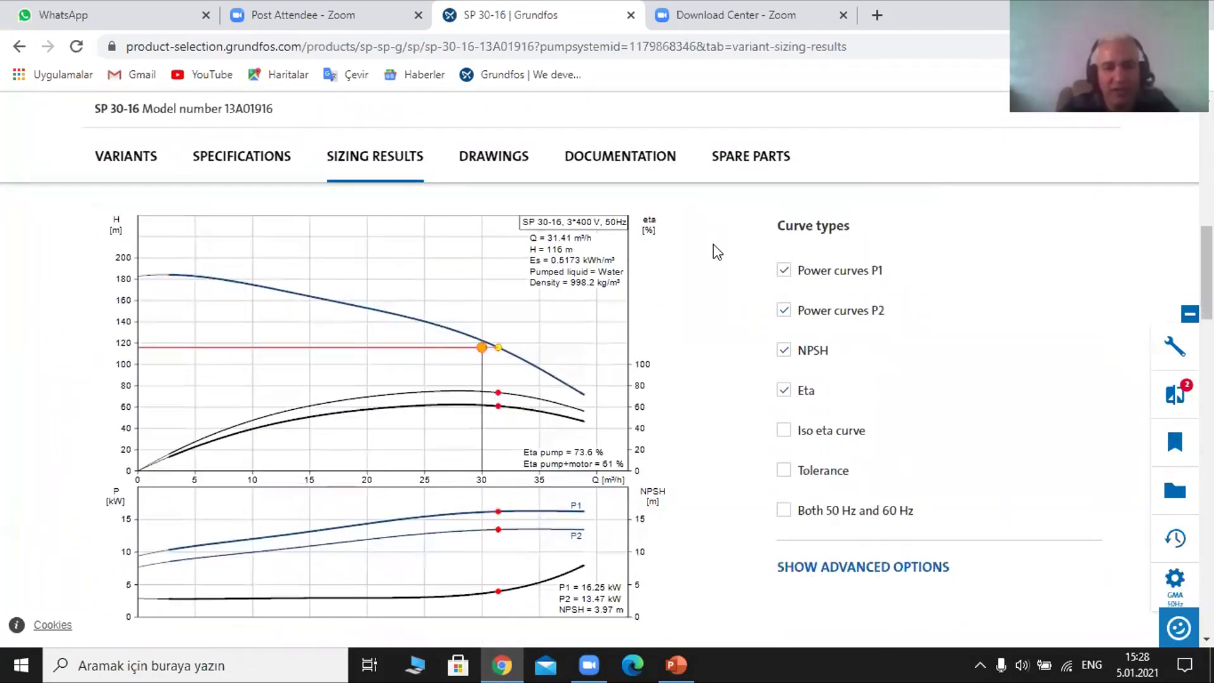
{"action": "scroll", "coordinate": [717, 252], "scroll_direction": "up", "scroll_amount": 1}
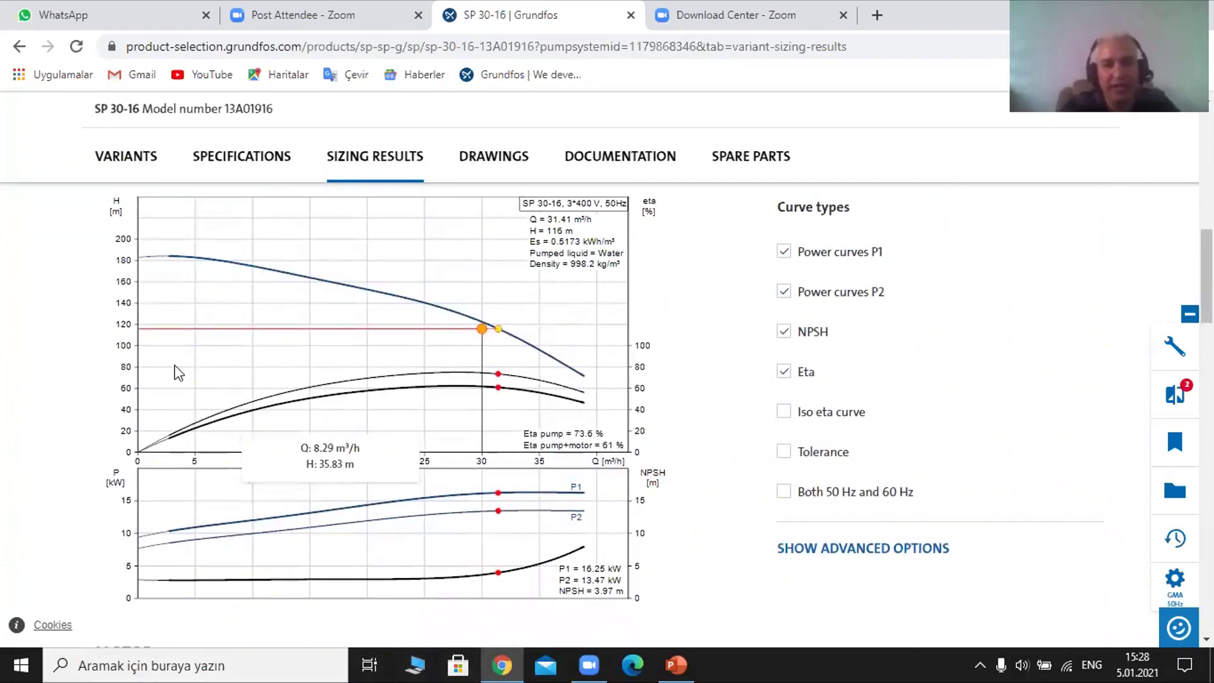
{"action": "scroll", "coordinate": [529, 278], "scroll_direction": "up", "scroll_amount": 1}
{"action": "scroll", "coordinate": [528, 276], "scroll_direction": "down", "scroll_amount": 7}
{"action": "scroll", "coordinate": [523, 280], "scroll_direction": "up", "scroll_amount": 10}
{"action": "left_click", "coordinate": [116, 248]}
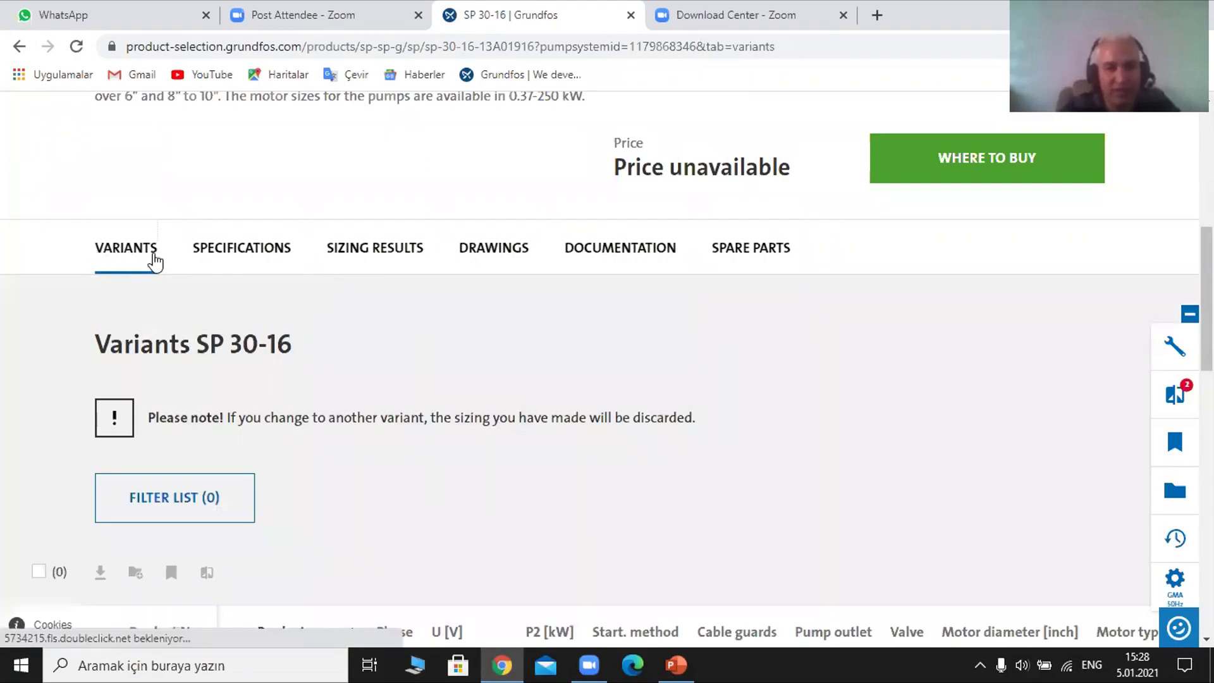
{"action": "scroll", "coordinate": [447, 268], "scroll_direction": "down", "scroll_amount": 3}
{"action": "scroll", "coordinate": [379, 329], "scroll_direction": "down", "scroll_amount": 3}
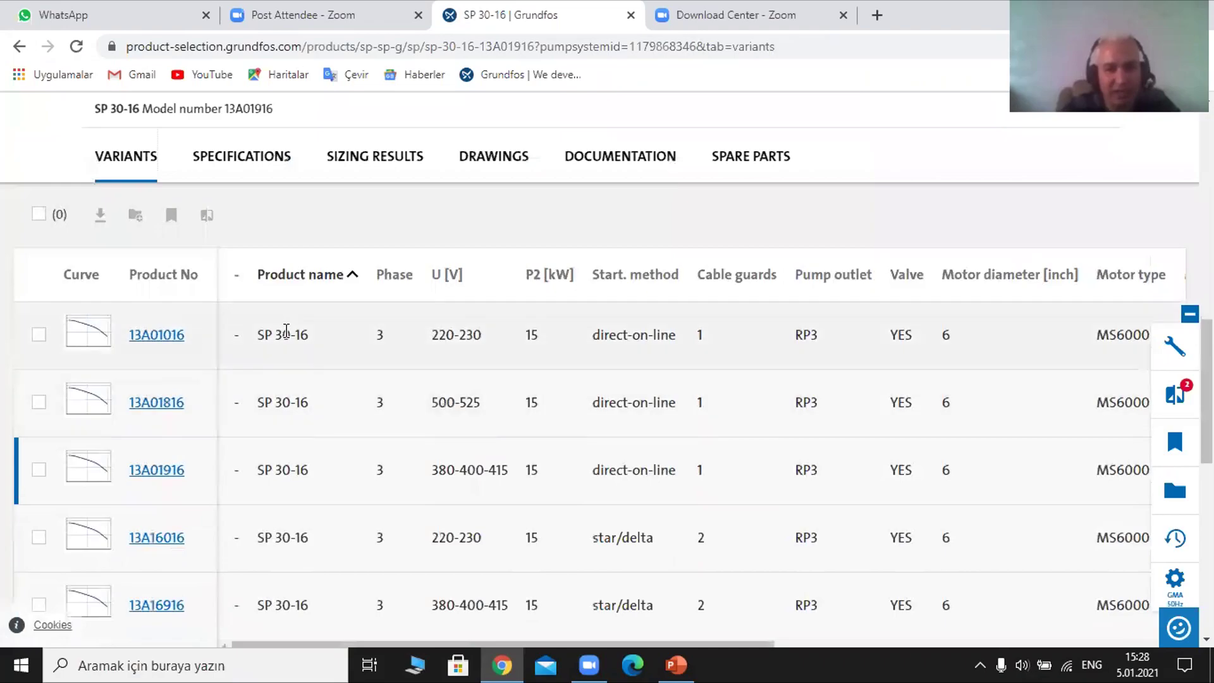
{"action": "scroll", "coordinate": [324, 374], "scroll_direction": "down", "scroll_amount": 1}
{"action": "scroll", "coordinate": [324, 375], "scroll_direction": "down", "scroll_amount": 1}
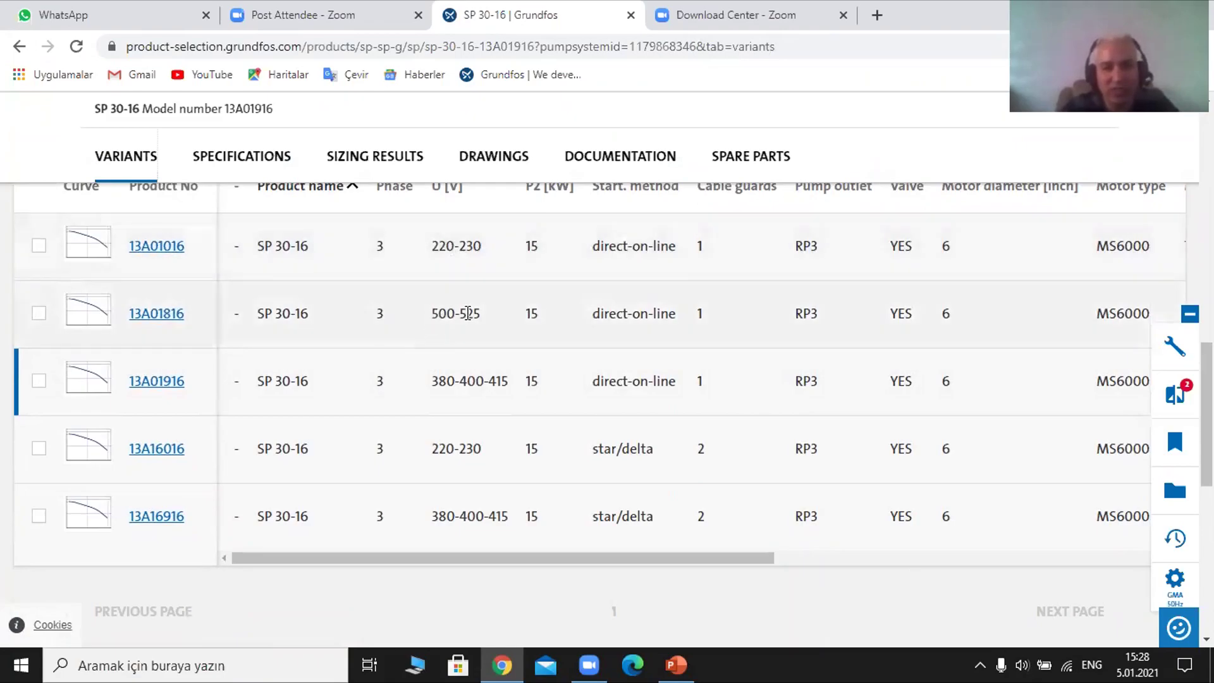
{"action": "scroll", "coordinate": [482, 314], "scroll_direction": "up", "scroll_amount": 2}
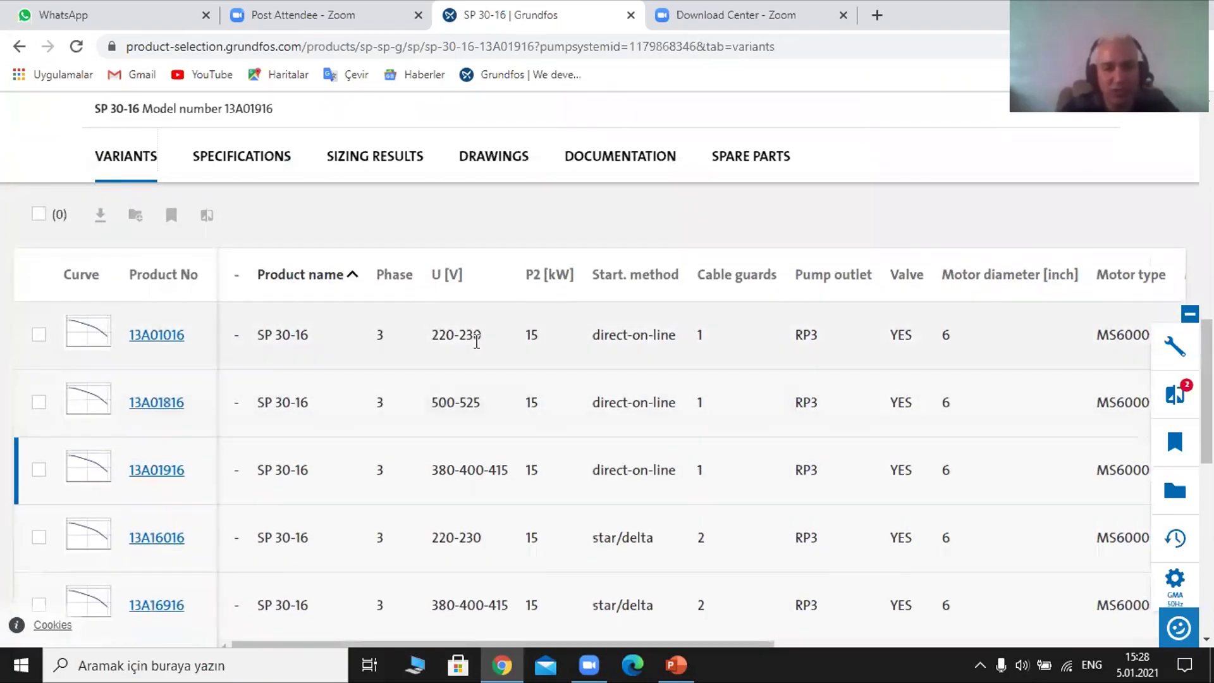
{"action": "scroll", "coordinate": [471, 379], "scroll_direction": "down", "scroll_amount": 2}
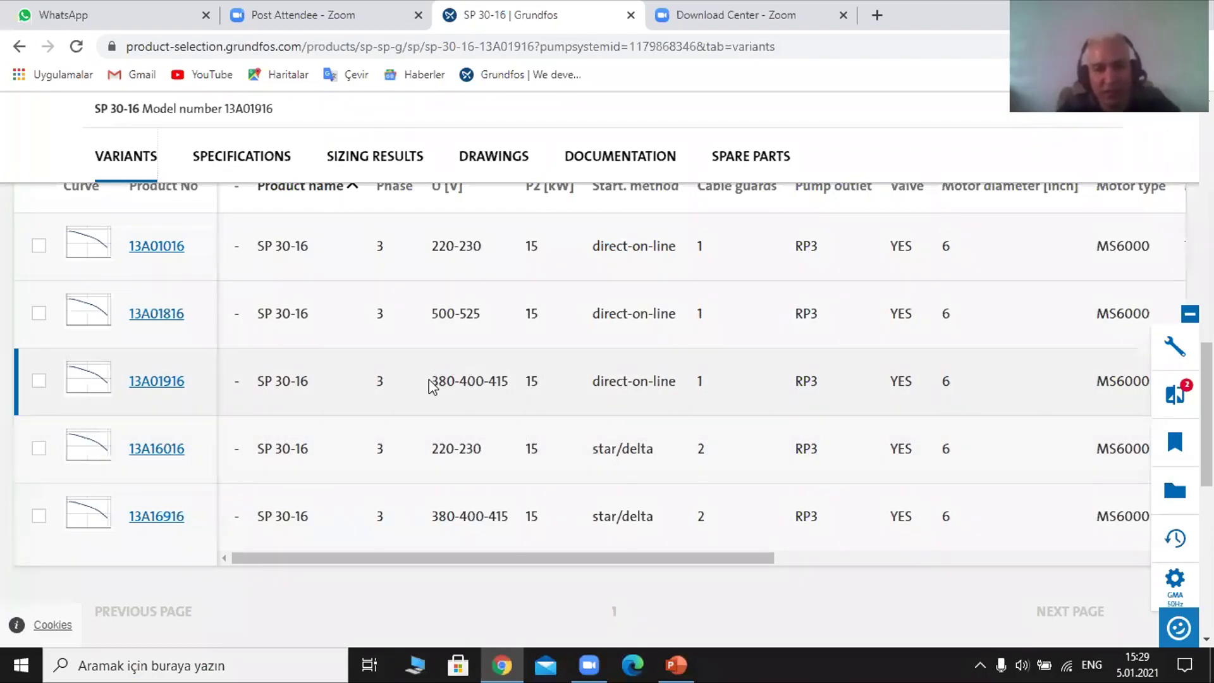
{"action": "left_click_drag", "start_coordinate": [429, 379], "coordinate": [513, 390]}
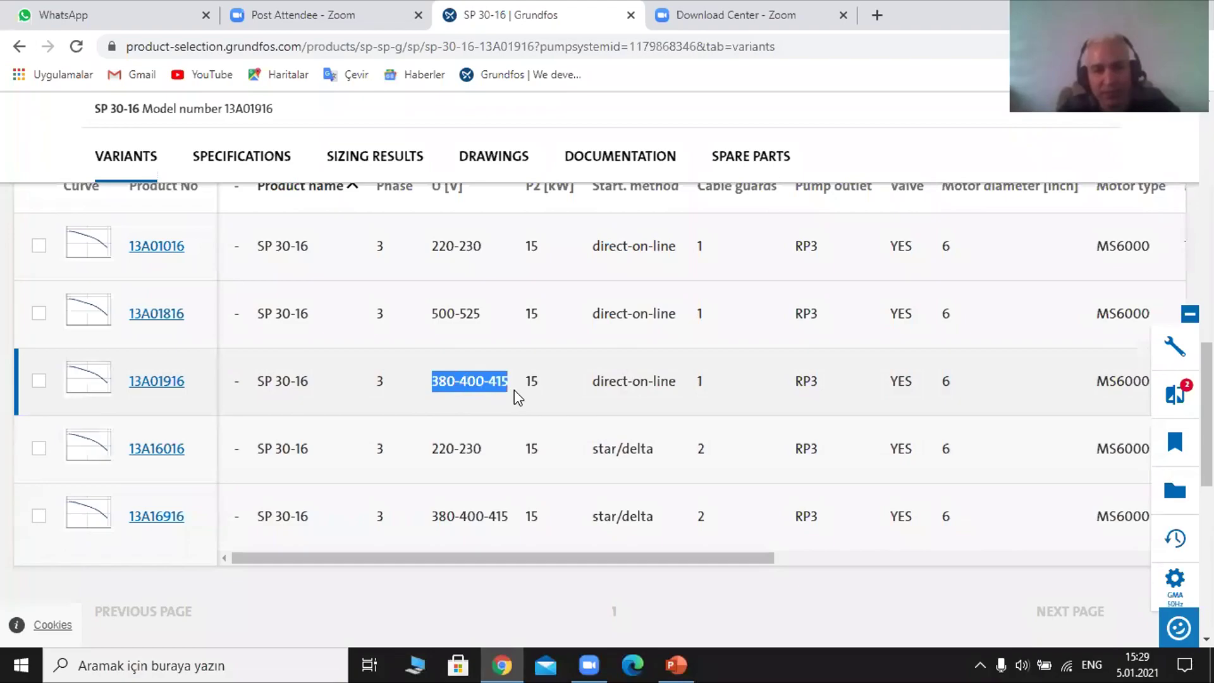
{"action": "left_click_drag", "start_coordinate": [436, 512], "coordinate": [507, 519]}
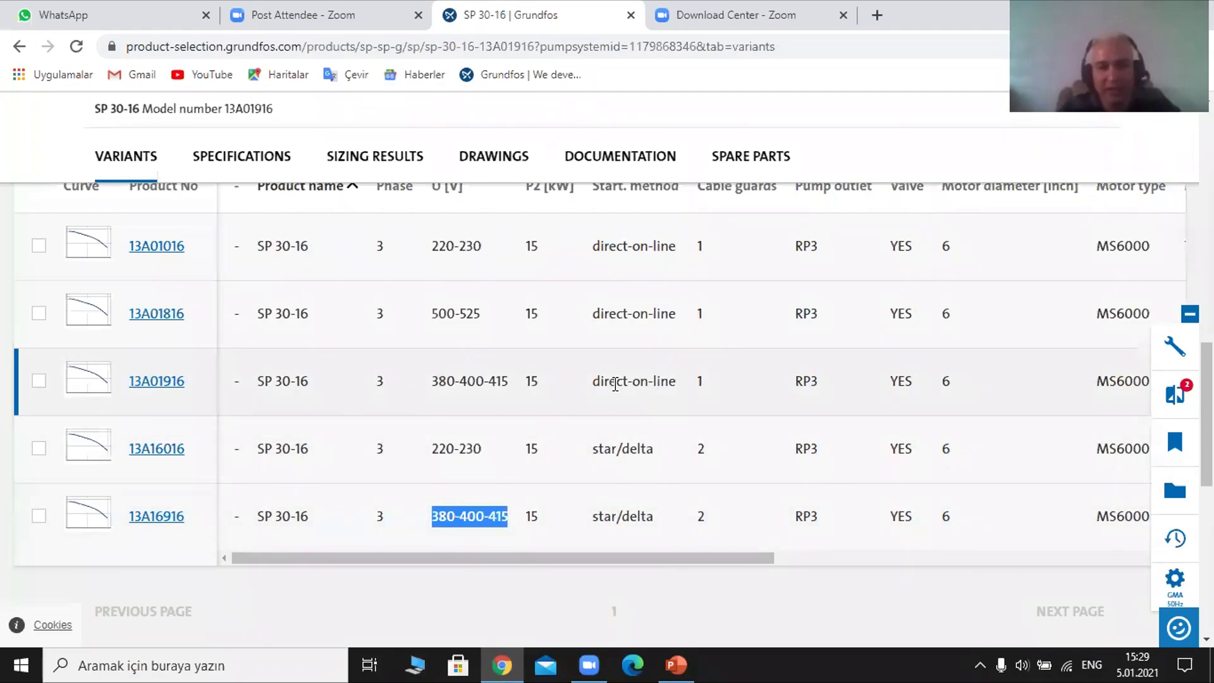
{"action": "left_click_drag", "start_coordinate": [595, 381], "coordinate": [678, 394]}
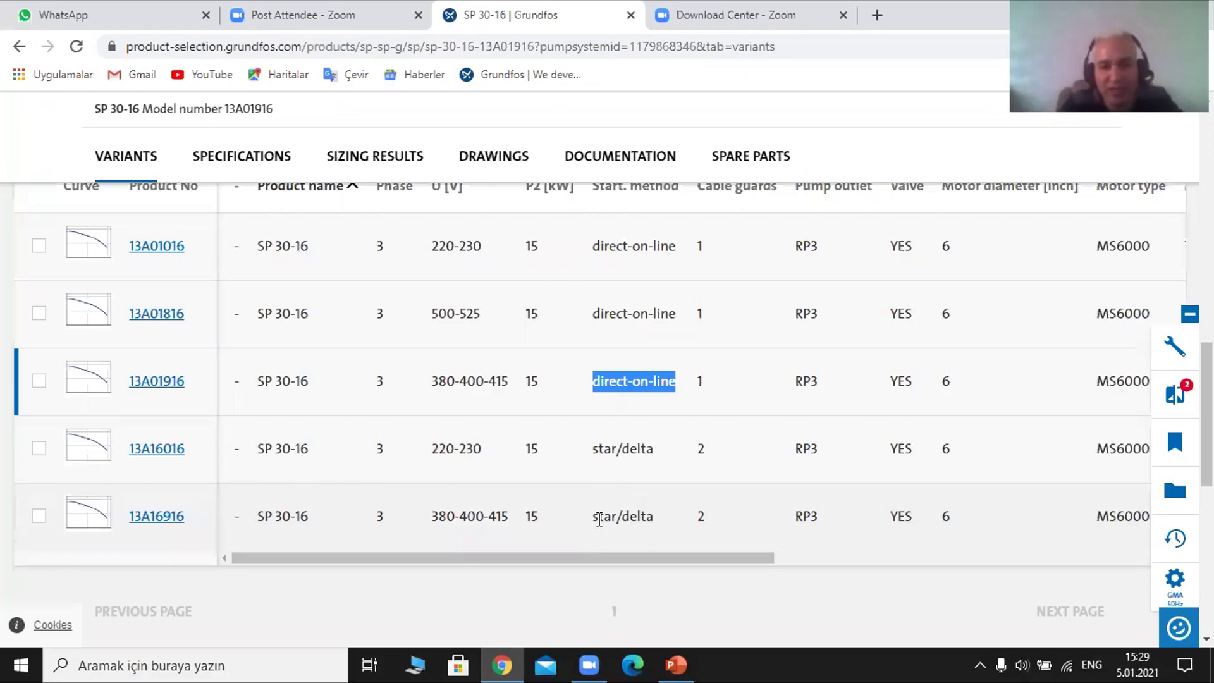
{"action": "left_click_drag", "start_coordinate": [596, 516], "coordinate": [656, 523]}
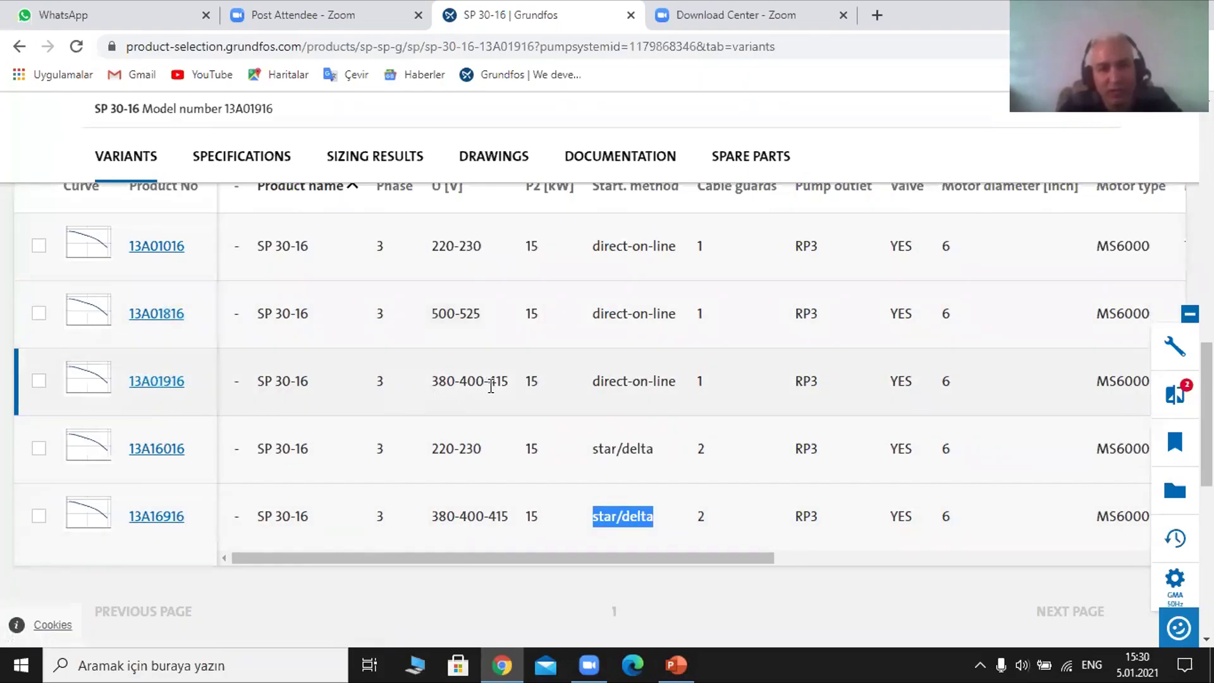
{"action": "left_click", "coordinate": [148, 386]}
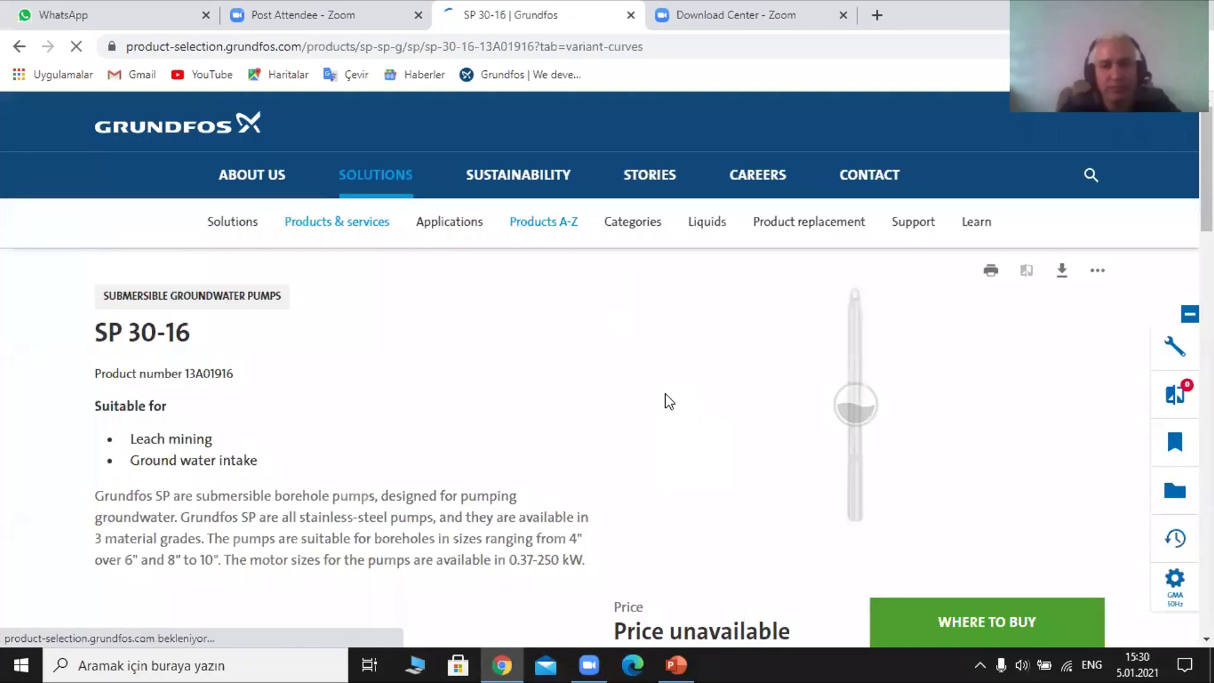
- Scroll to the 13A01916 Curves section and expand the Operating point dropdown
{"action": "scroll", "coordinate": [668, 400], "scroll_direction": "down", "scroll_amount": 3}
{"action": "scroll", "coordinate": [669, 401], "scroll_direction": "down", "scroll_amount": 5}
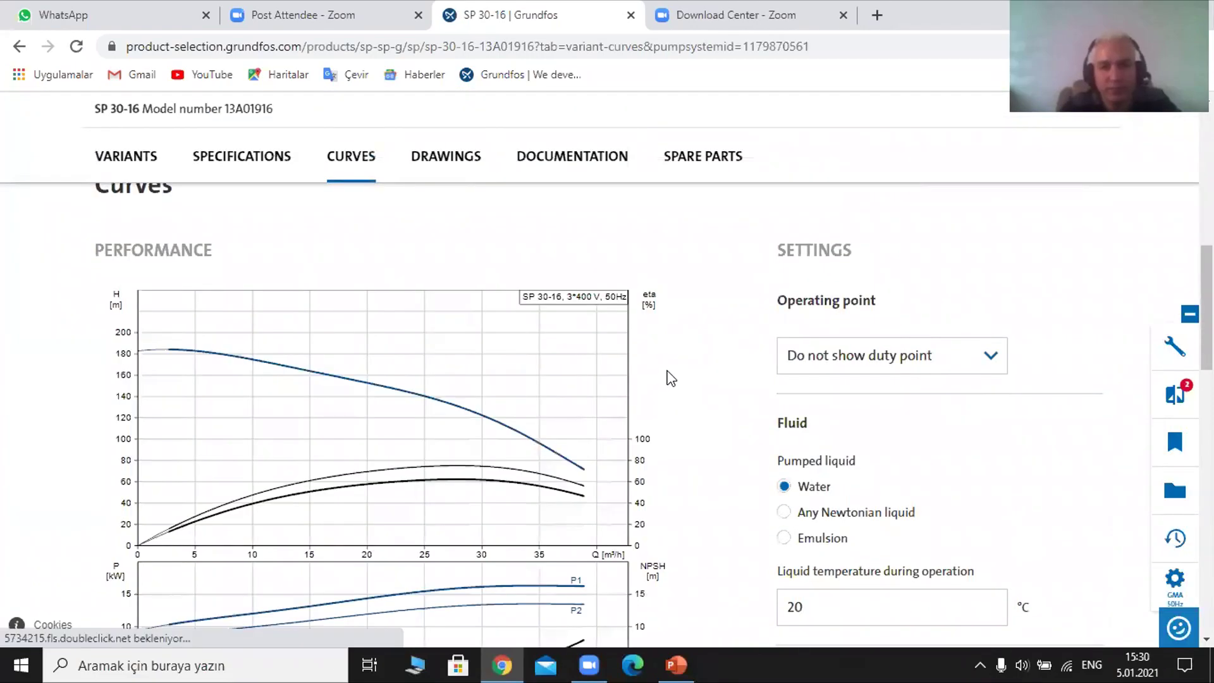
{"action": "scroll", "coordinate": [669, 379], "scroll_direction": "down", "scroll_amount": 1}
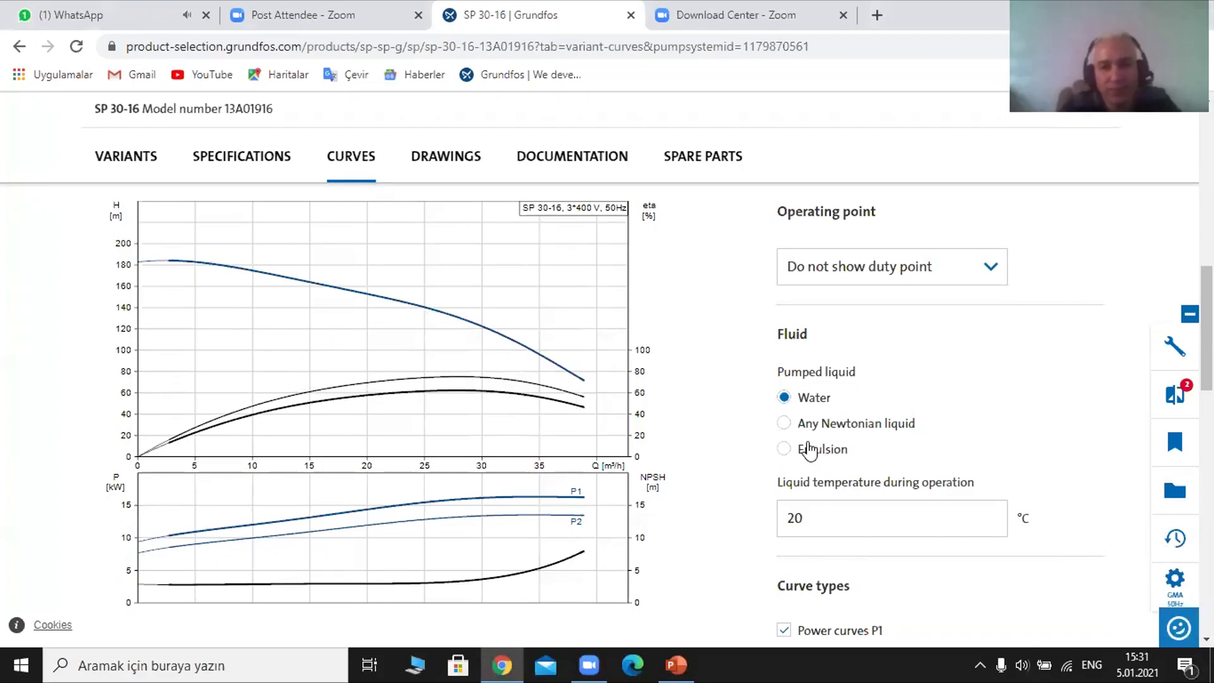
{"action": "left_click", "coordinate": [993, 272]}
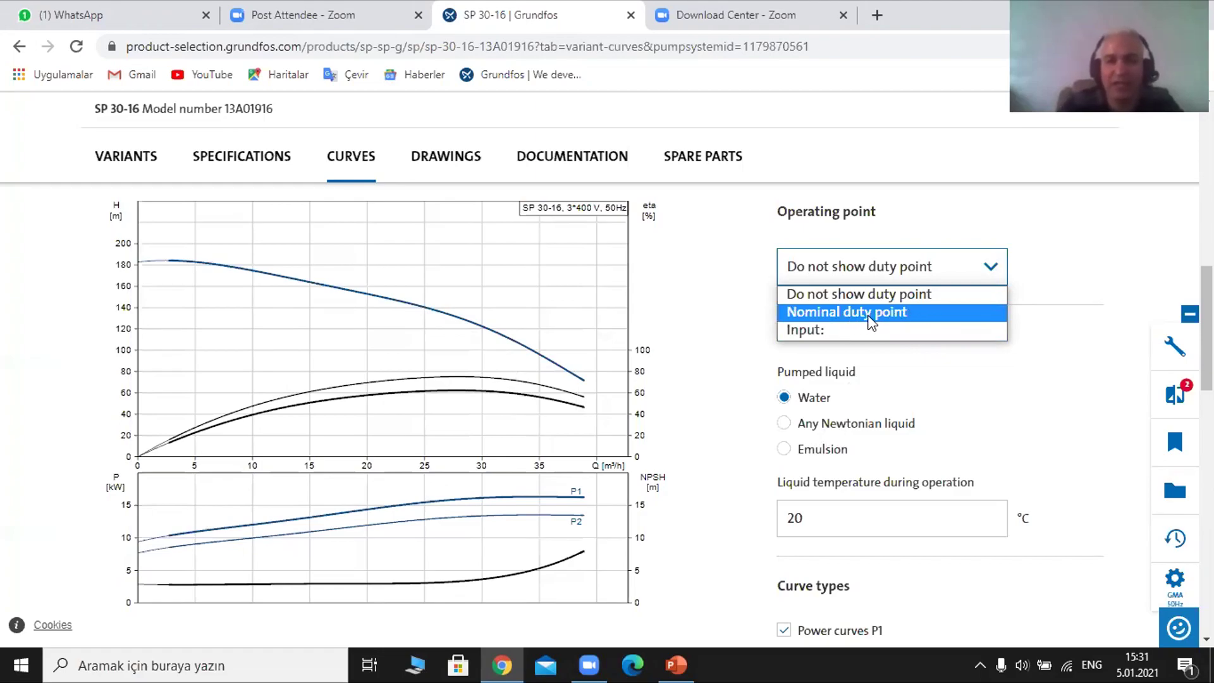
- Enter a custom duty point of 30 m³/h flow with a 100 m static head
{"action": "left_click", "coordinate": [838, 340]}
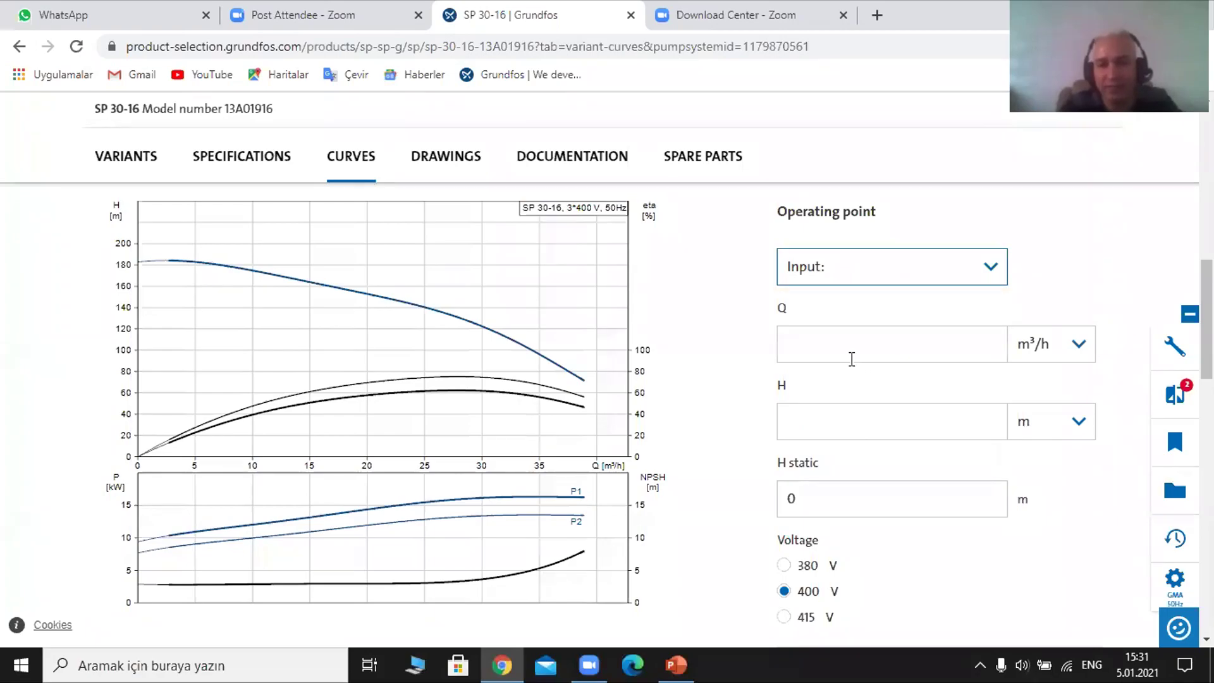
{"action": "left_click", "coordinate": [806, 345]}
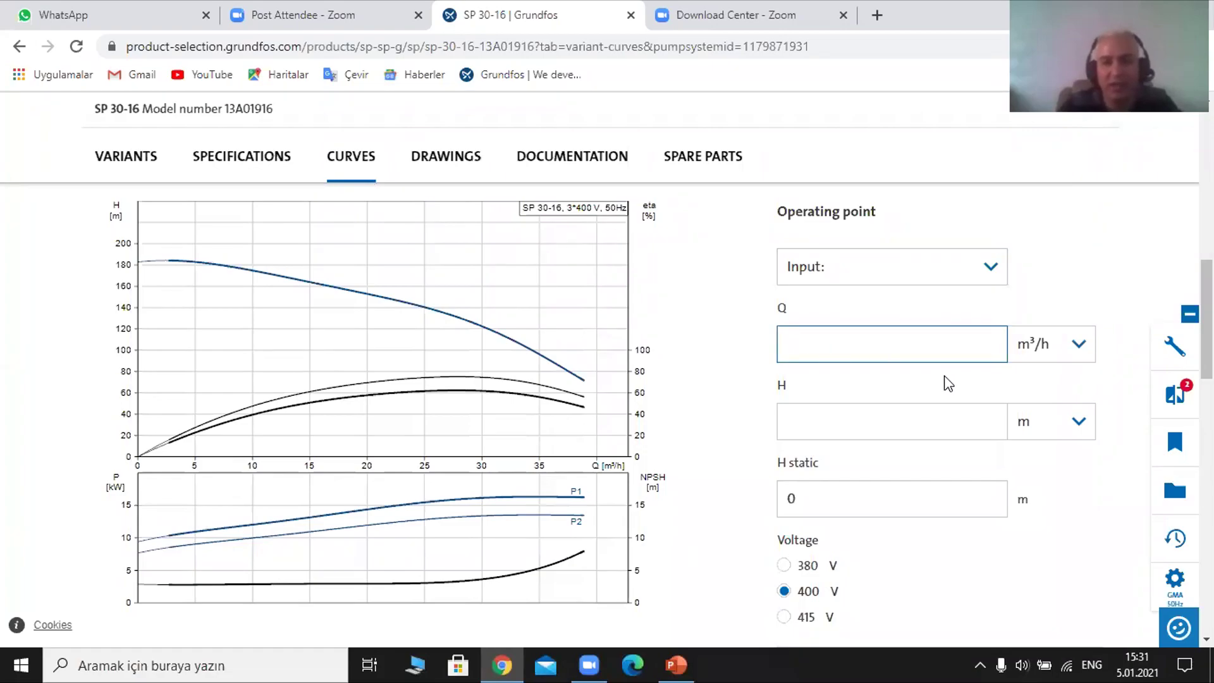
{"action": "type", "text": "3"}
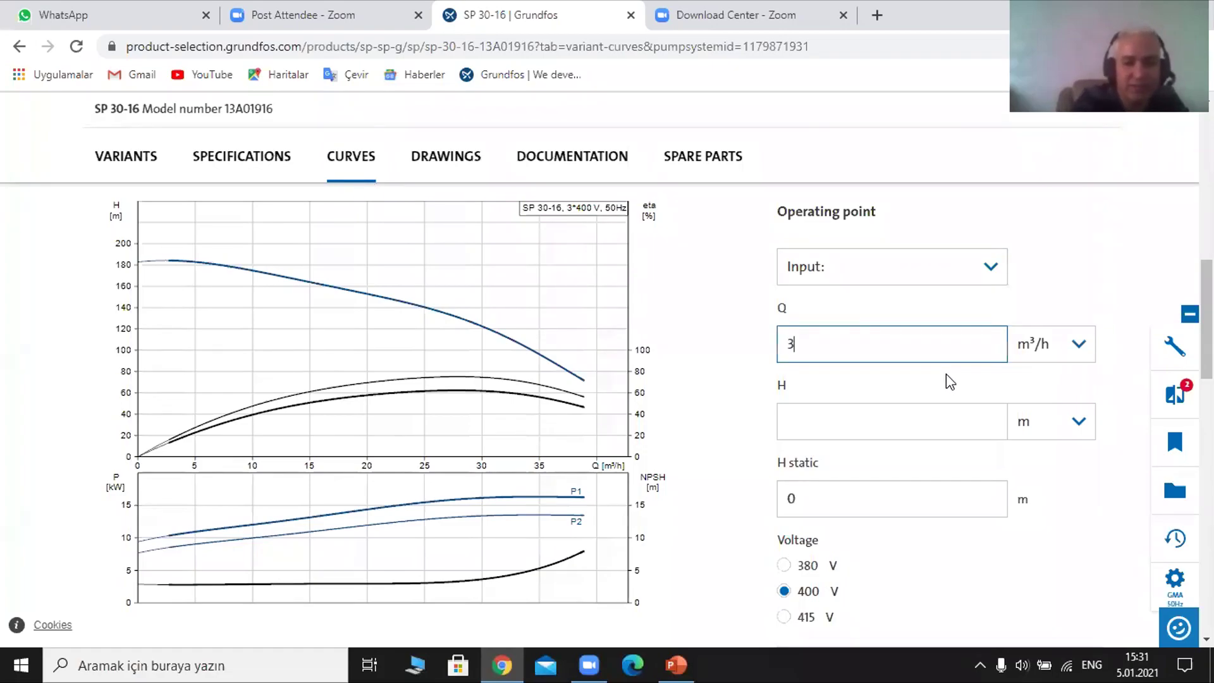
{"action": "type", "text": "0"}
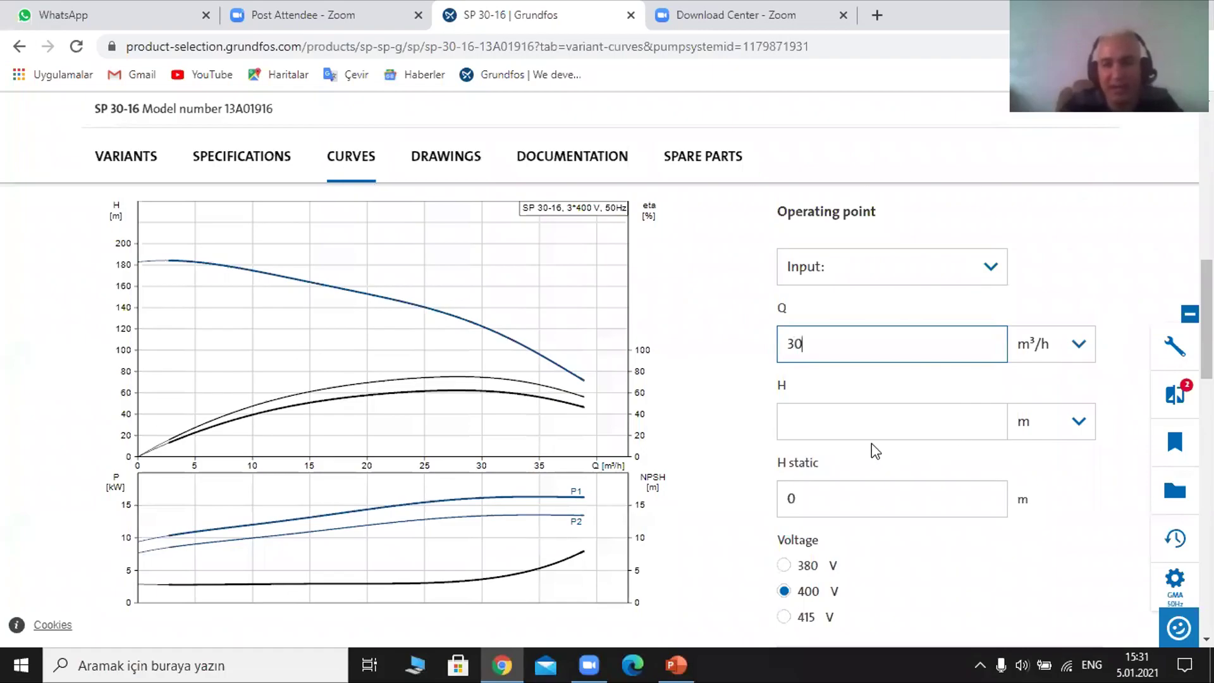
{"action": "left_click", "coordinate": [863, 423]}
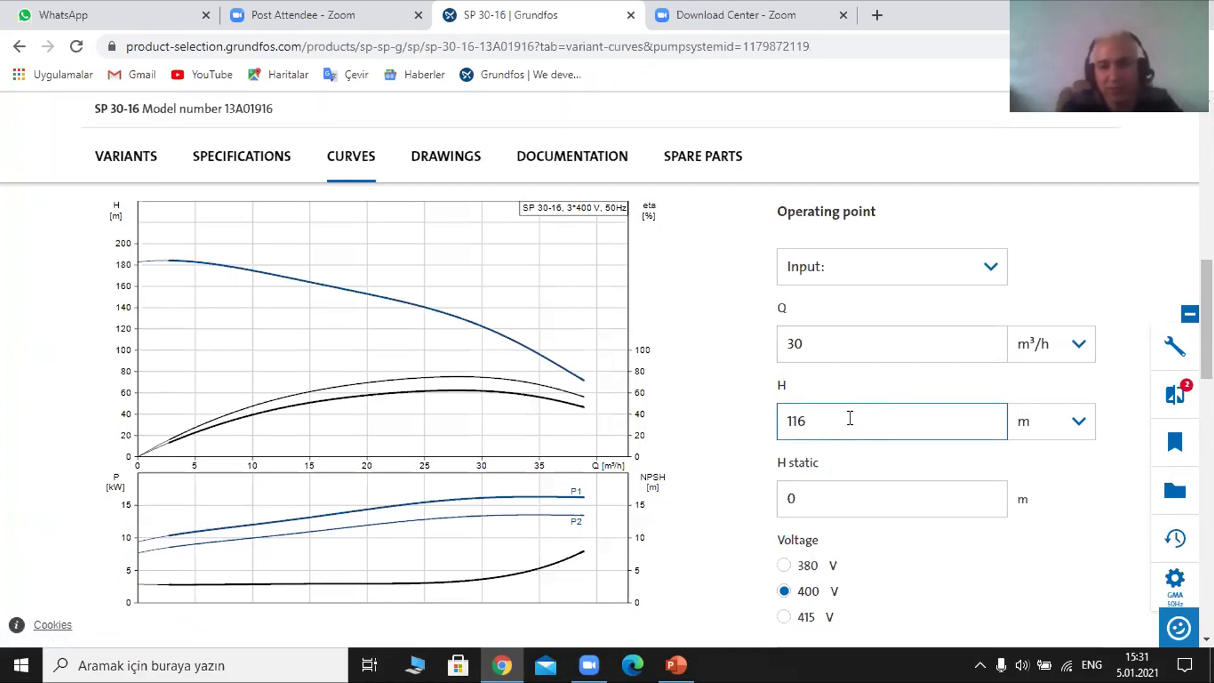
{"action": "scroll", "coordinate": [850, 419], "scroll_direction": "down", "scroll_amount": 2}
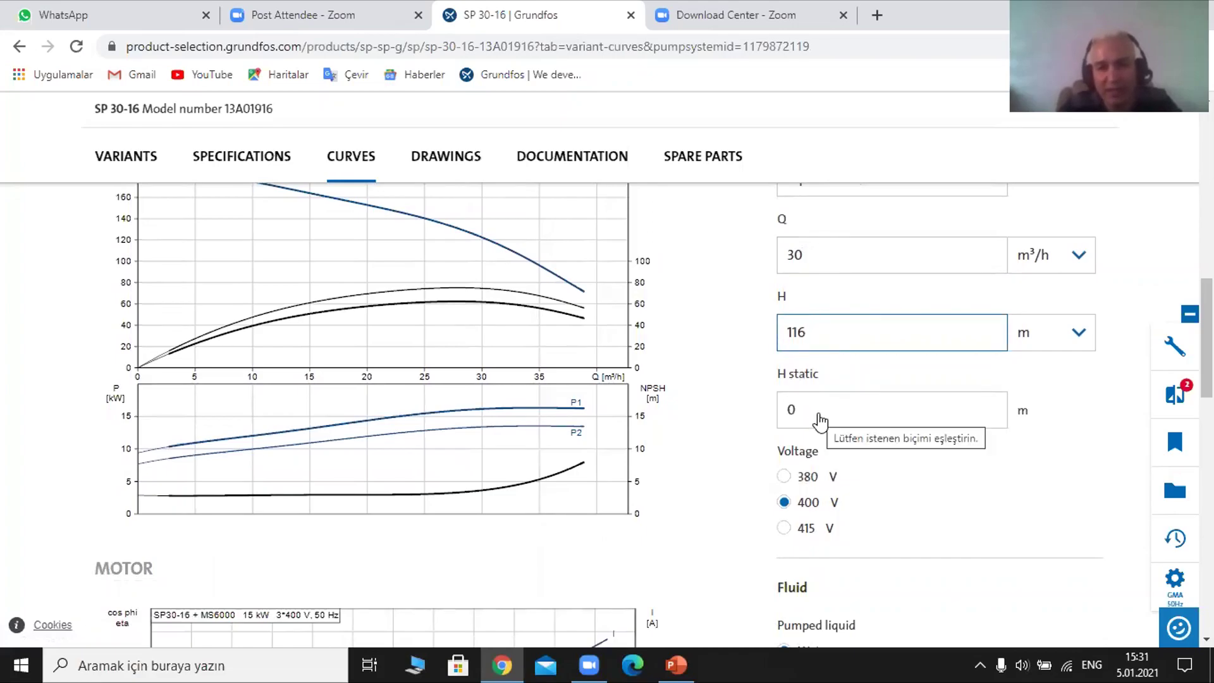
{"action": "left_click", "coordinate": [871, 421]}
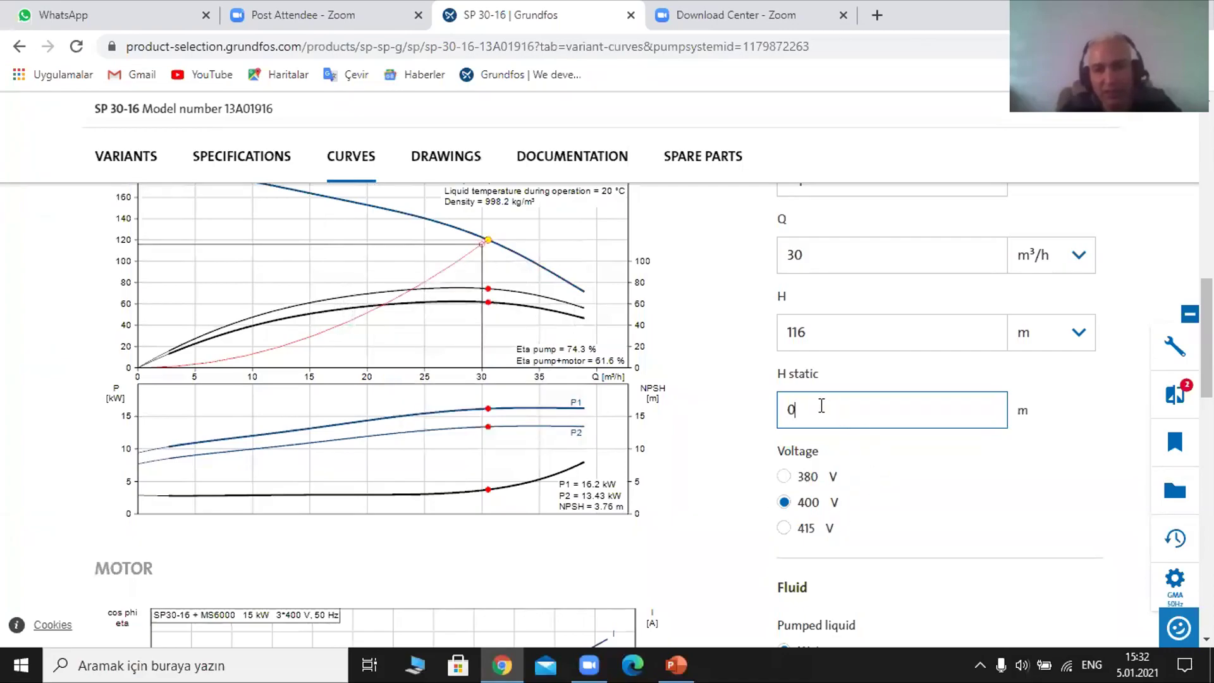
{"action": "double_click", "coordinate": [791, 409]}
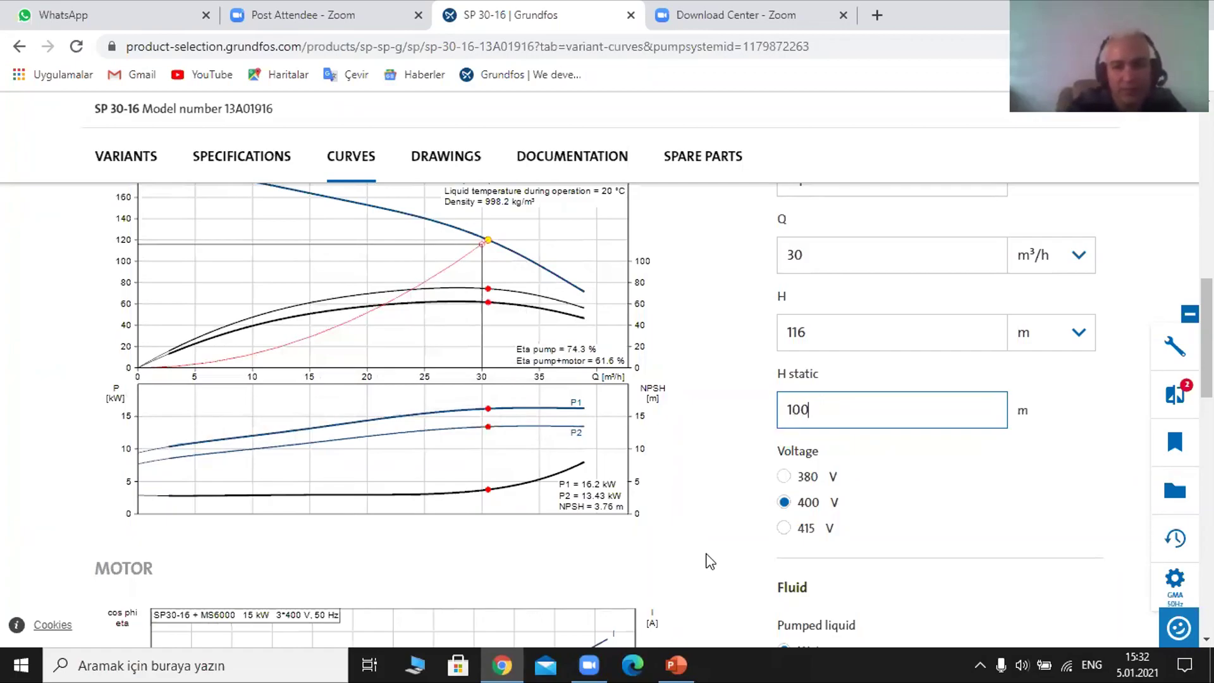
{"action": "left_click", "coordinate": [841, 331]}
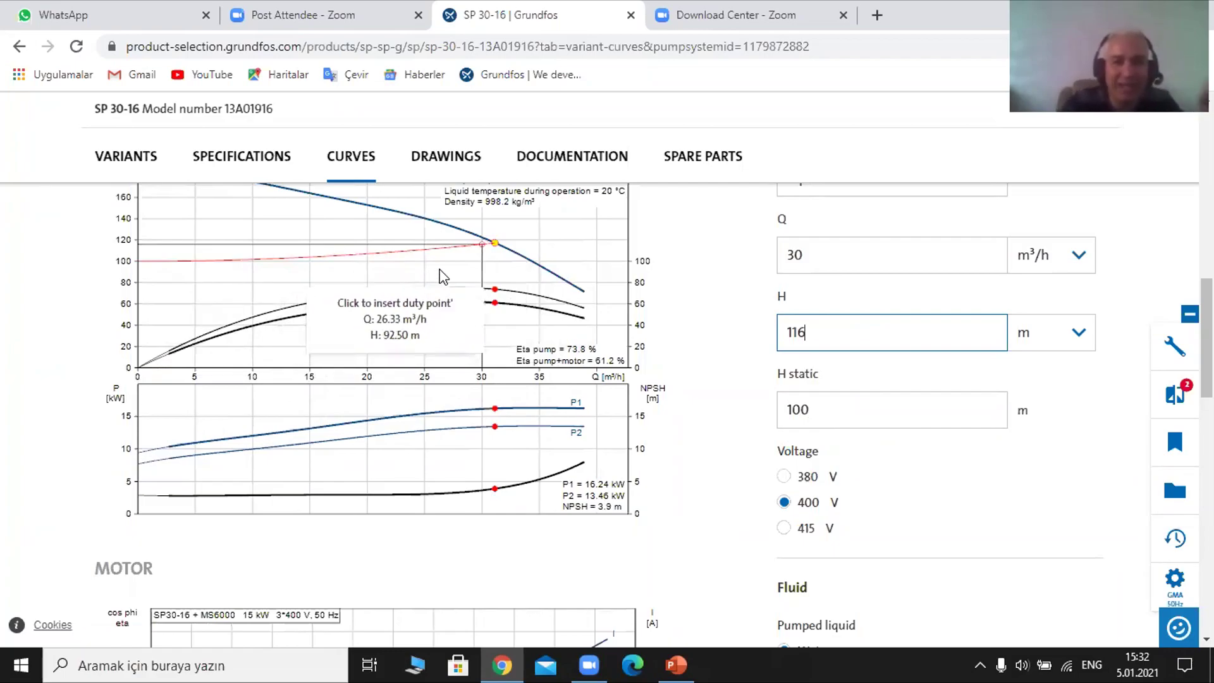
{"action": "scroll", "coordinate": [453, 274], "scroll_direction": "up", "scroll_amount": 1}
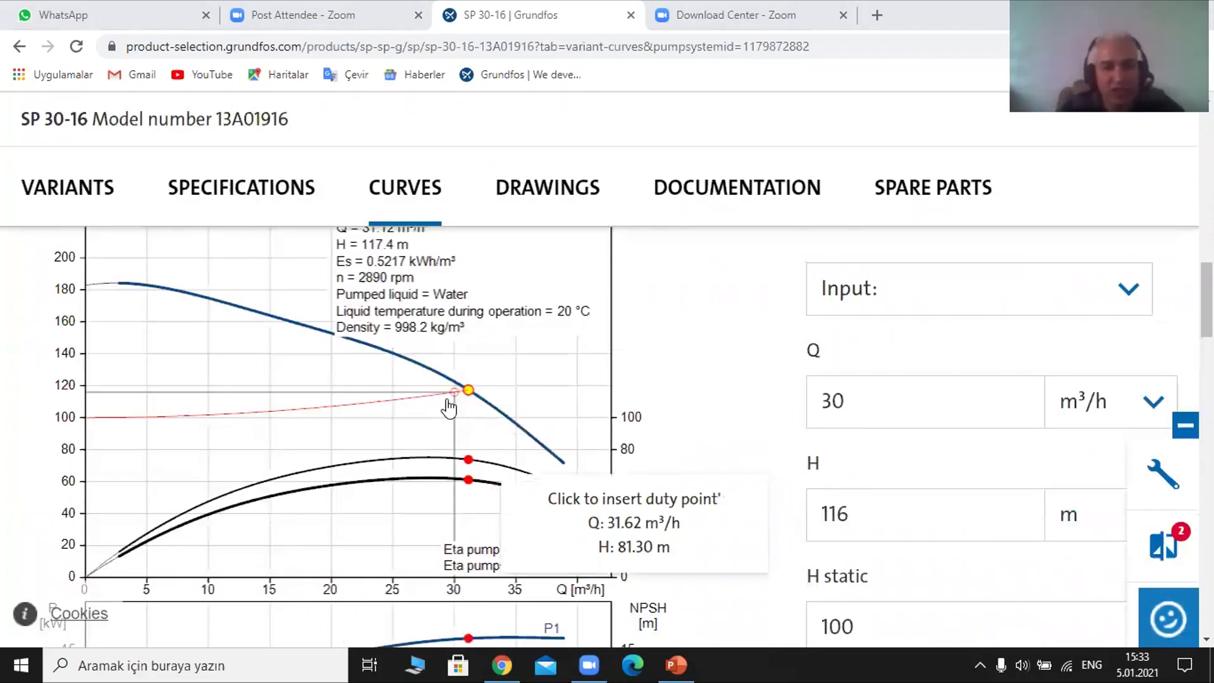
{"action": "scroll", "coordinate": [474, 499], "scroll_direction": "down", "scroll_amount": 1}
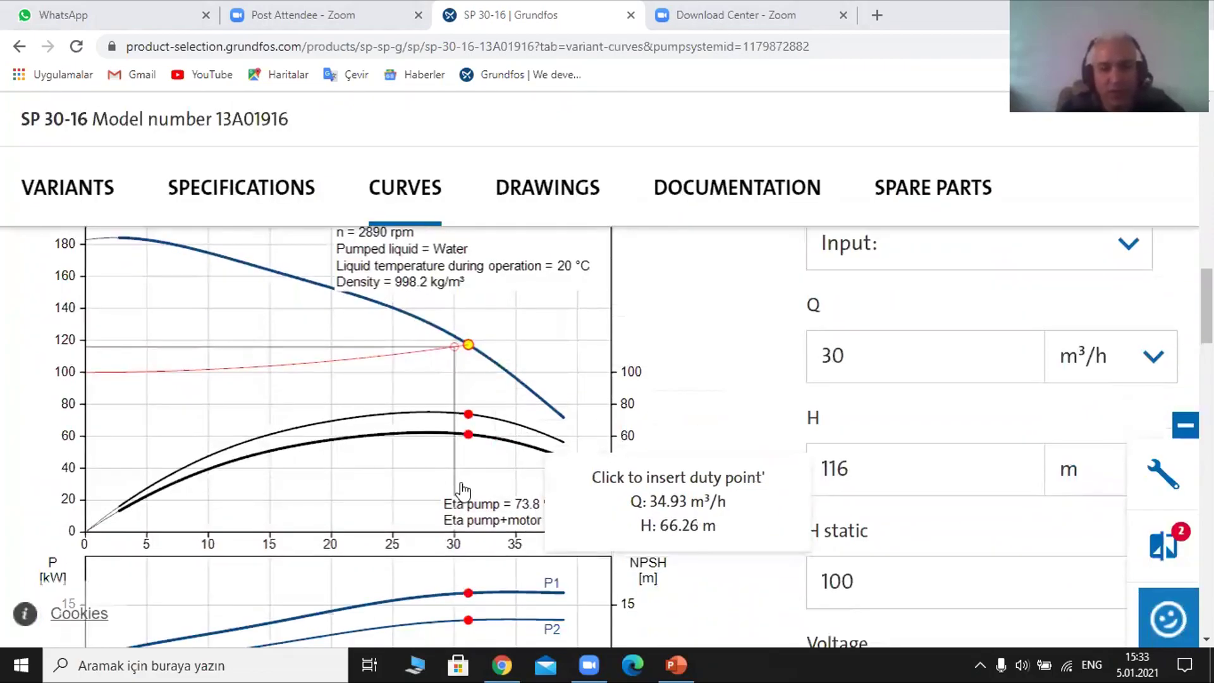
{"action": "scroll", "coordinate": [465, 509], "scroll_direction": "down", "scroll_amount": 1}
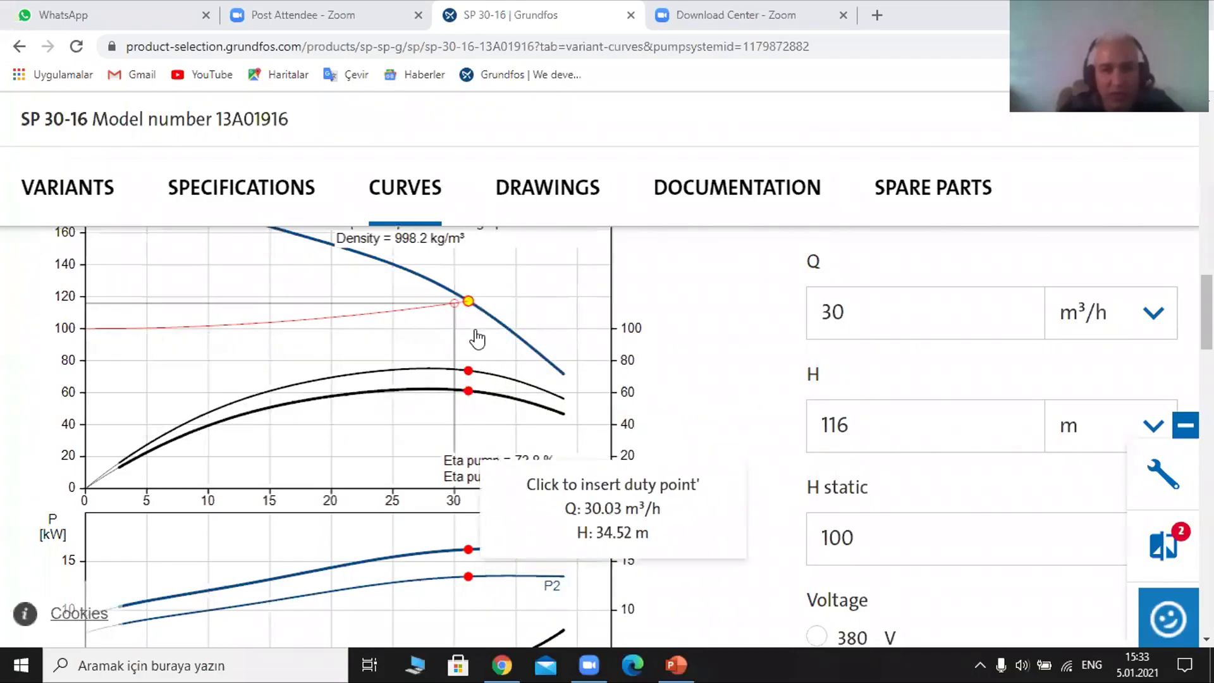
{"action": "scroll", "coordinate": [475, 339], "scroll_direction": "up", "scroll_amount": 1}
{"action": "scroll", "coordinate": [374, 329], "scroll_direction": "up", "scroll_amount": 2}
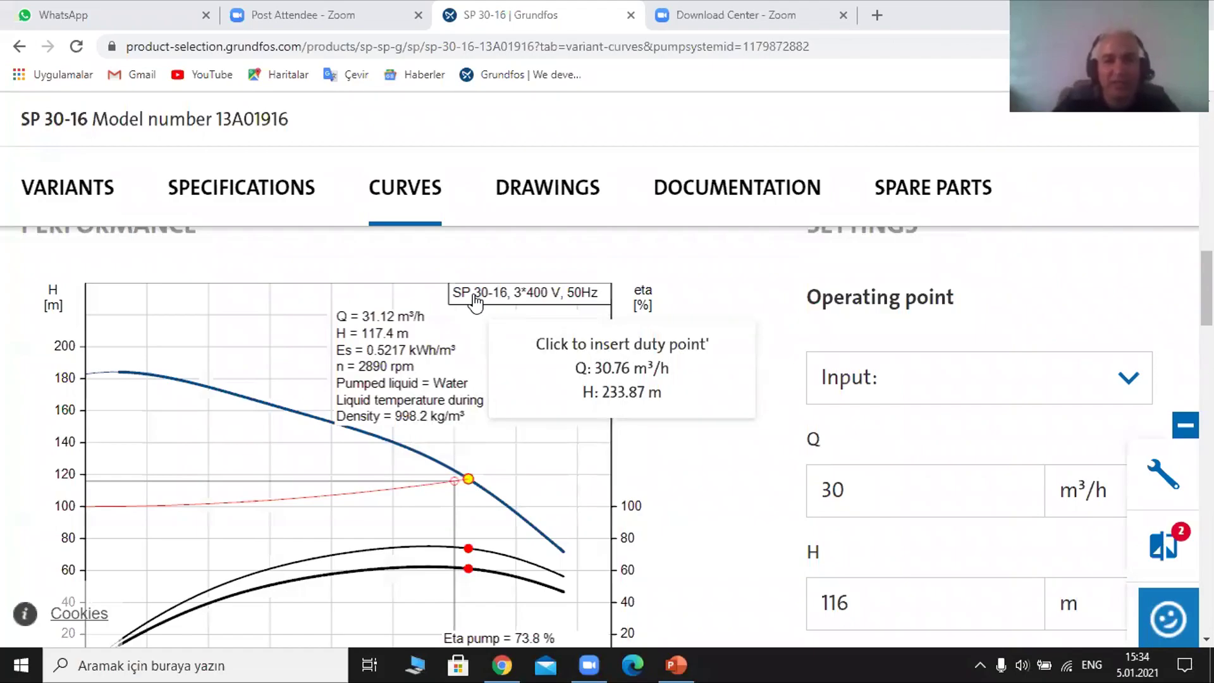
{"action": "scroll", "coordinate": [527, 423], "scroll_direction": "down", "scroll_amount": 1}
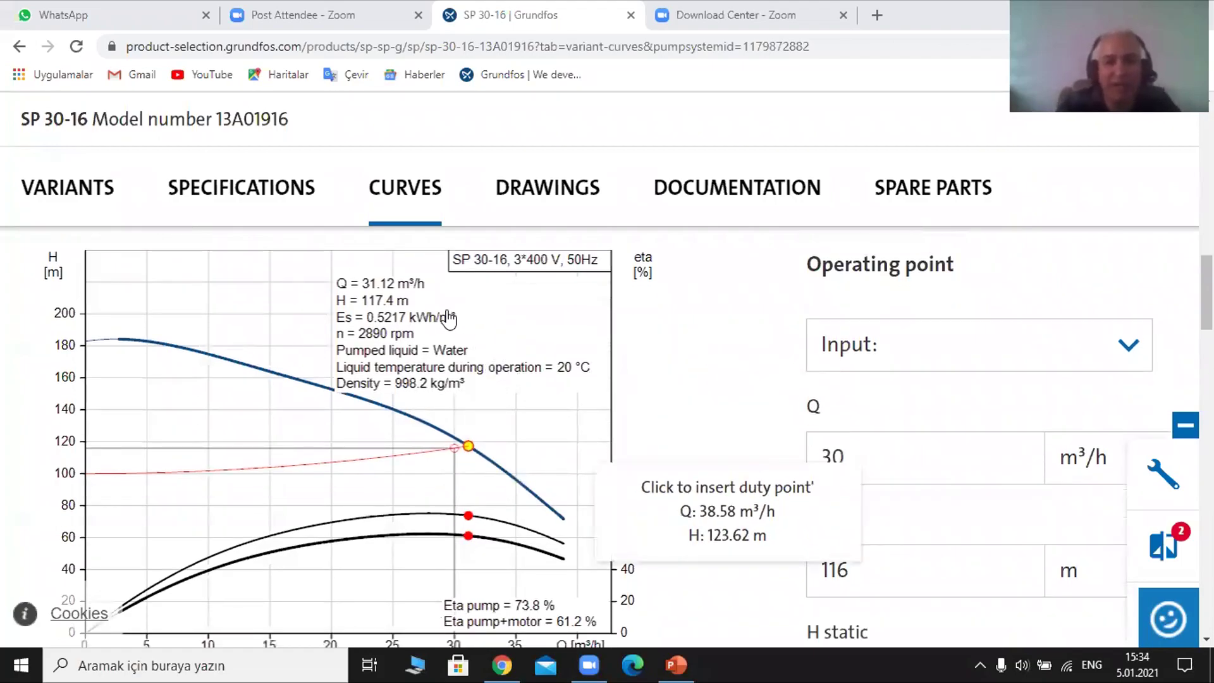
{"action": "scroll", "coordinate": [468, 319], "scroll_direction": "down", "scroll_amount": 2}
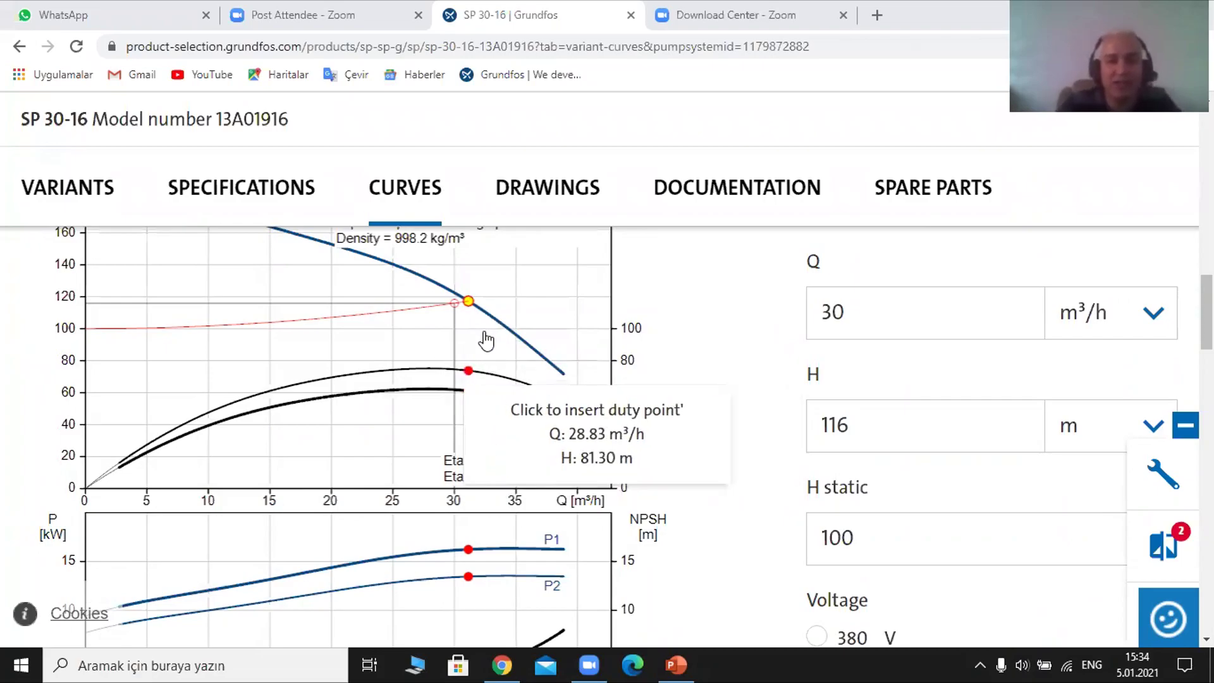
{"action": "scroll", "coordinate": [468, 397], "scroll_direction": "up", "scroll_amount": 1}
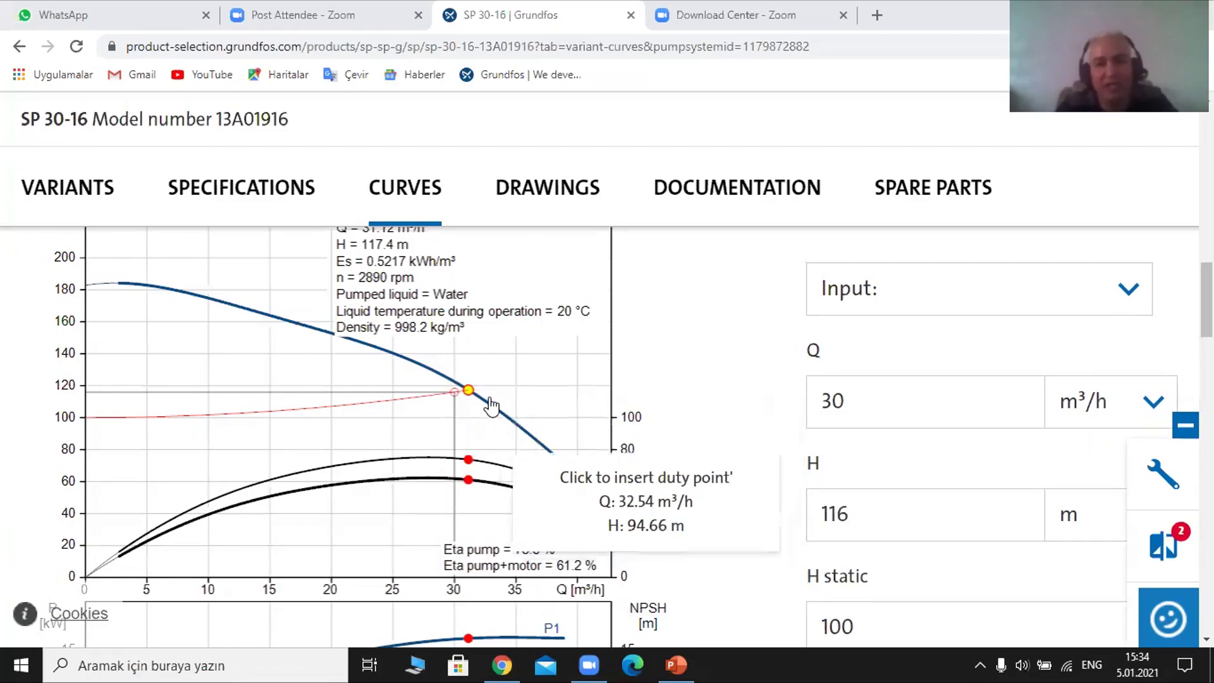
{"action": "scroll", "coordinate": [493, 417], "scroll_direction": "down", "scroll_amount": 1}
{"action": "scroll", "coordinate": [521, 422], "scroll_direction": "down", "scroll_amount": 1}
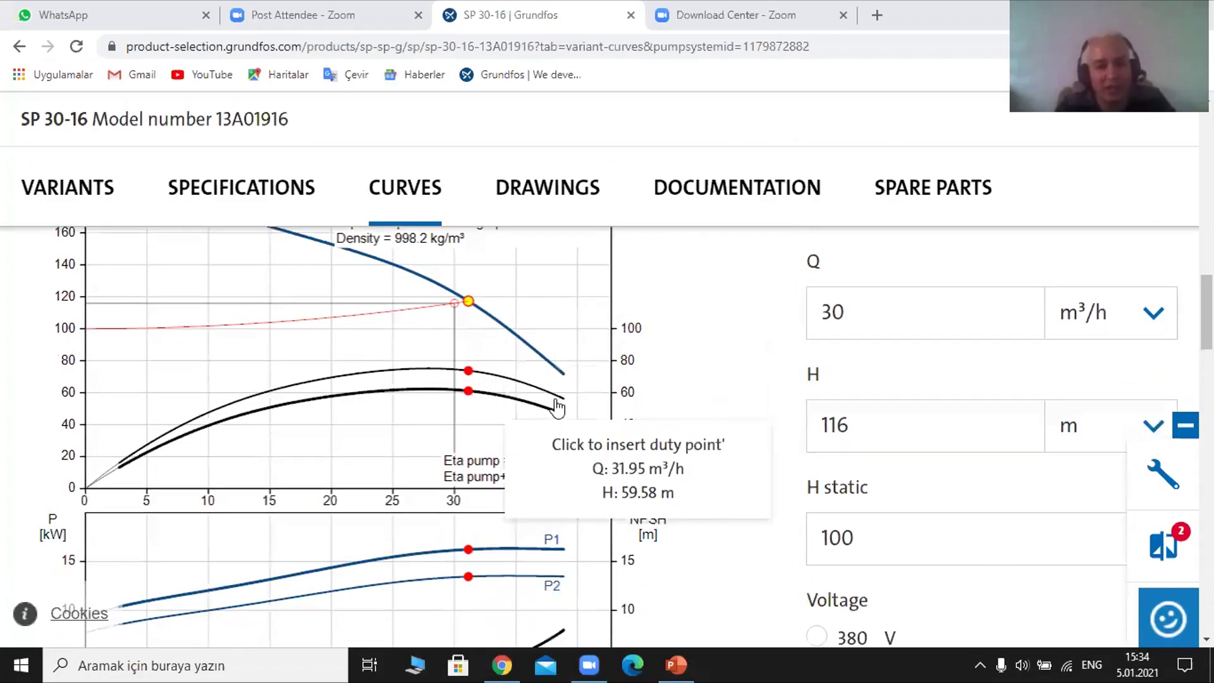
{"action": "scroll", "coordinate": [544, 361], "scroll_direction": "up", "scroll_amount": 1}
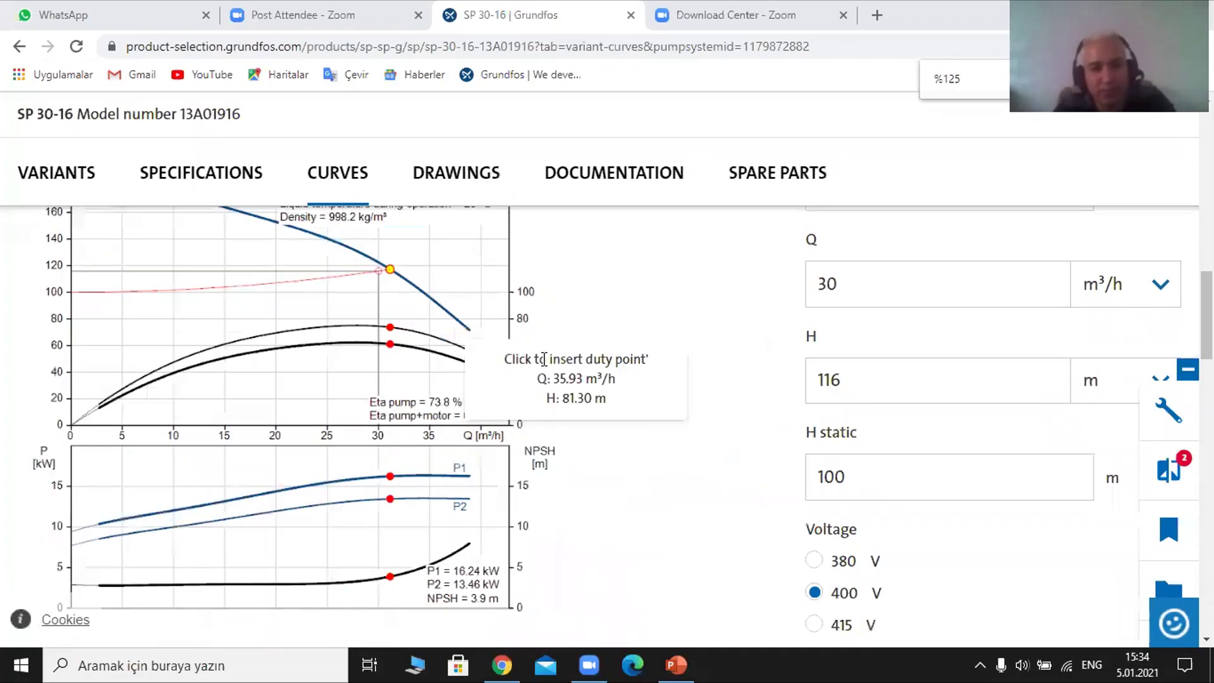
{"action": "key", "text": "ctrl+minus"}
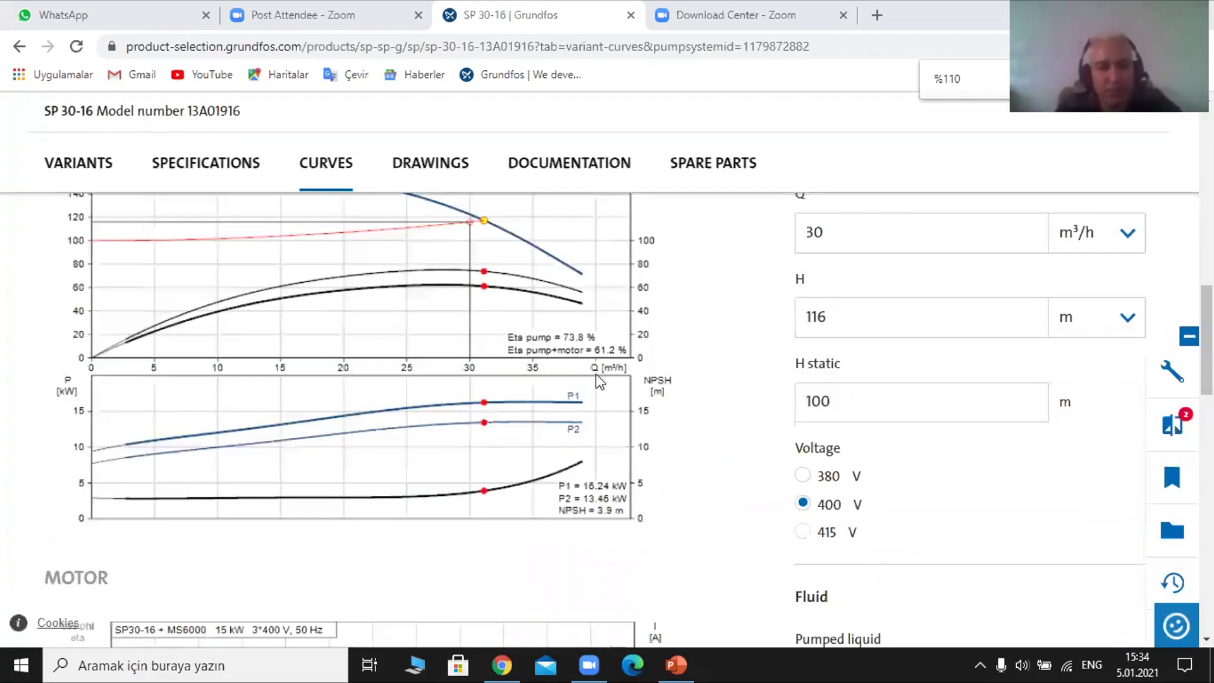
- Reset the browser zoom to 100% and scroll up to the PERFORMANCE header
{"action": "key", "text": "ctrl+minus"}
{"action": "scroll", "coordinate": [495, 392], "scroll_direction": "up", "scroll_amount": 3}
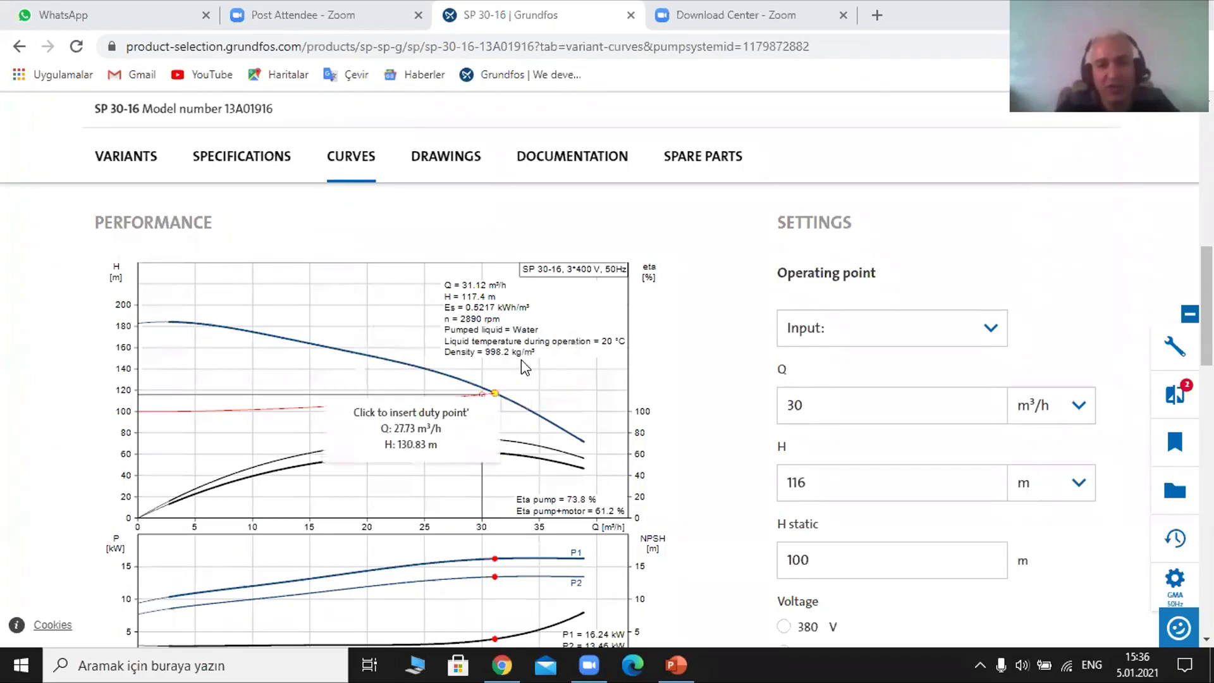
{"action": "scroll", "coordinate": [512, 382], "scroll_direction": "down", "scroll_amount": 3}
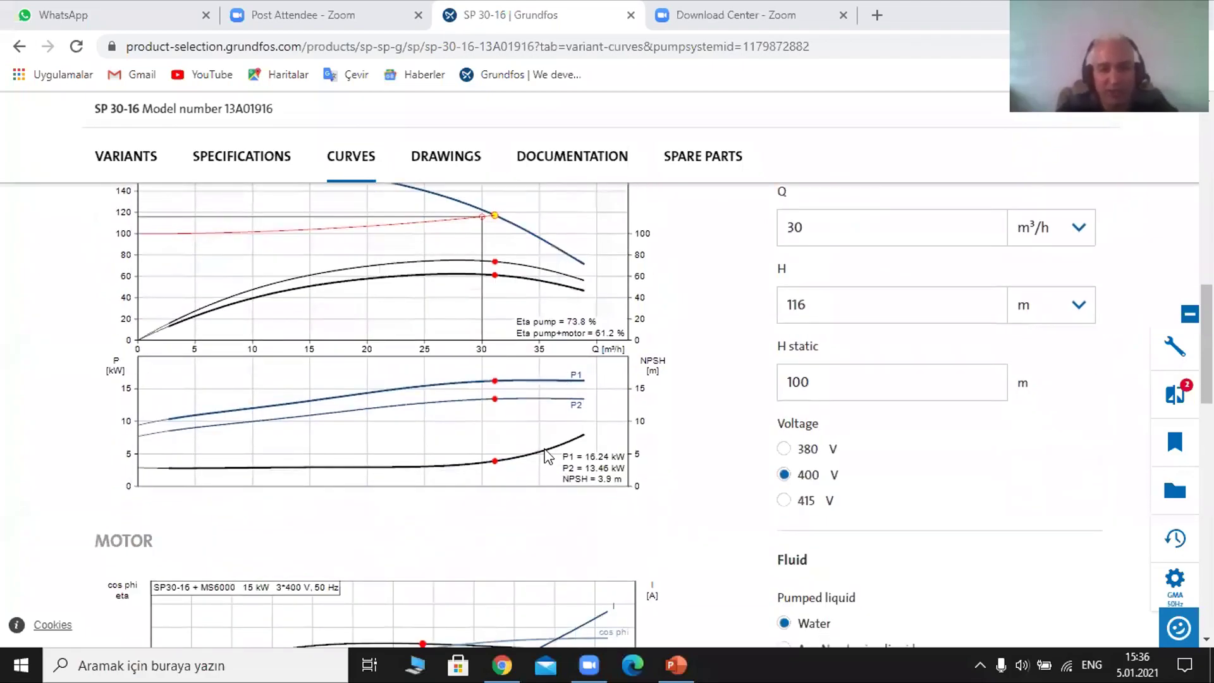
{"action": "scroll", "coordinate": [530, 411], "scroll_direction": "up", "scroll_amount": 2}
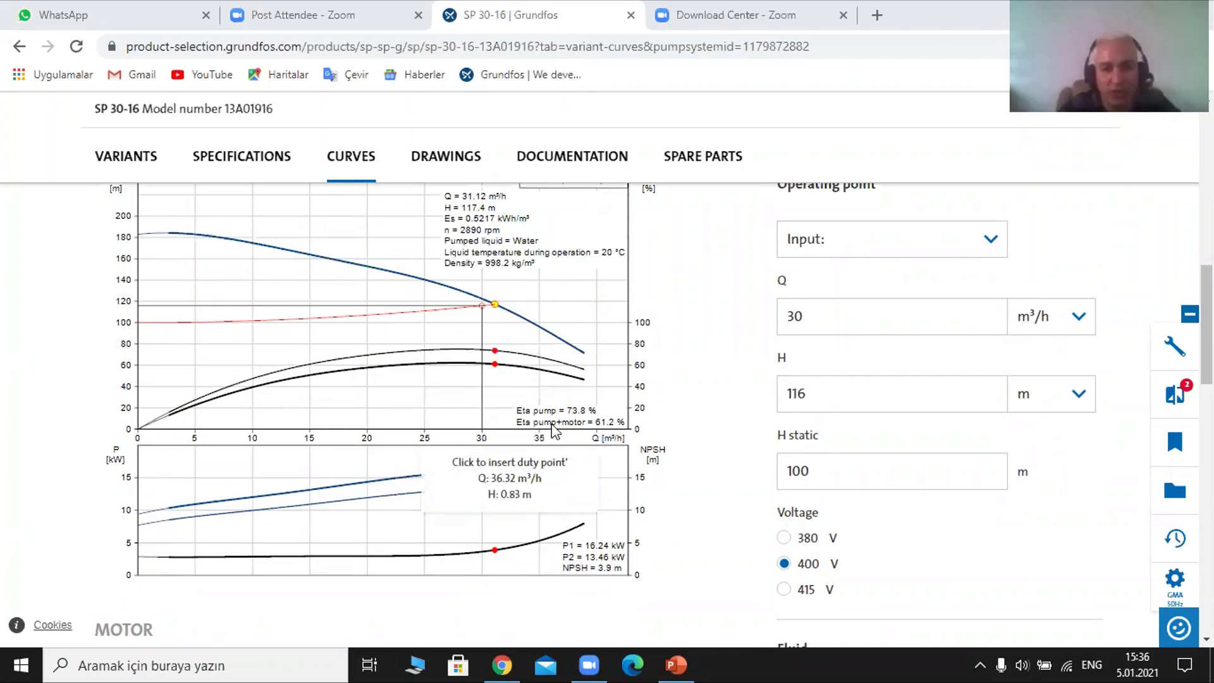
{"action": "scroll", "coordinate": [556, 430], "scroll_direction": "down", "scroll_amount": 2}
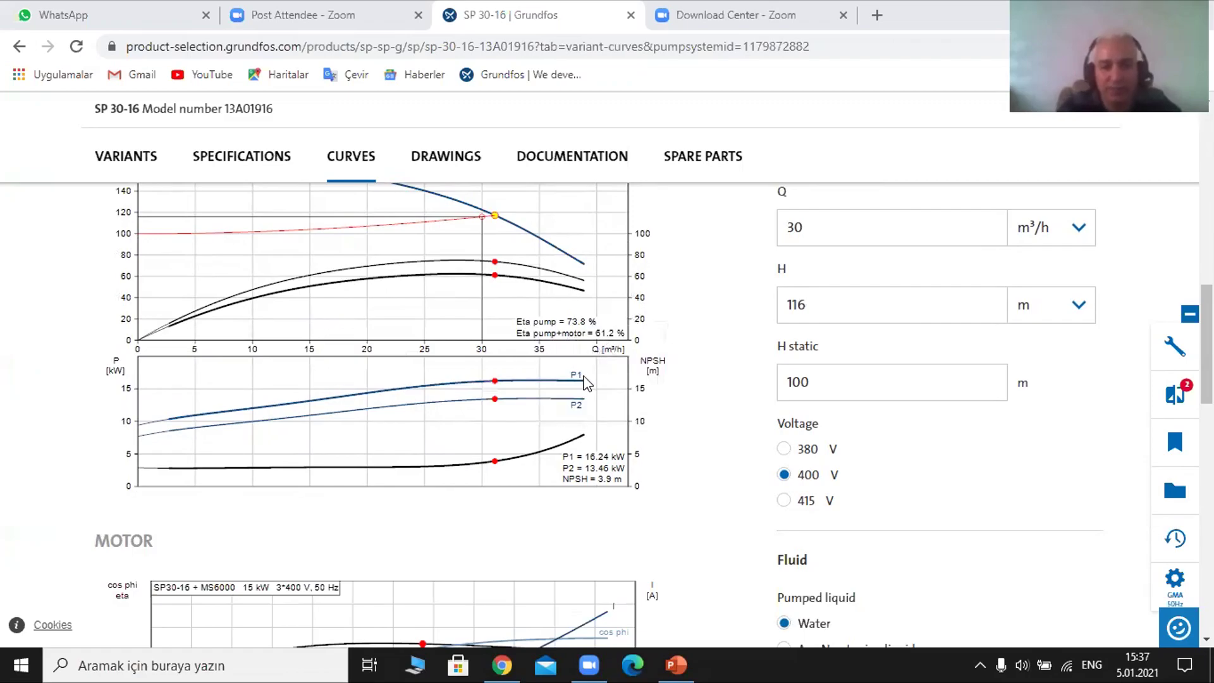
- Scroll down to the SP30-16 MS6000 15 kW motor chart at the 116 m duty point
{"action": "scroll", "coordinate": [563, 354], "scroll_direction": "down", "scroll_amount": 1}
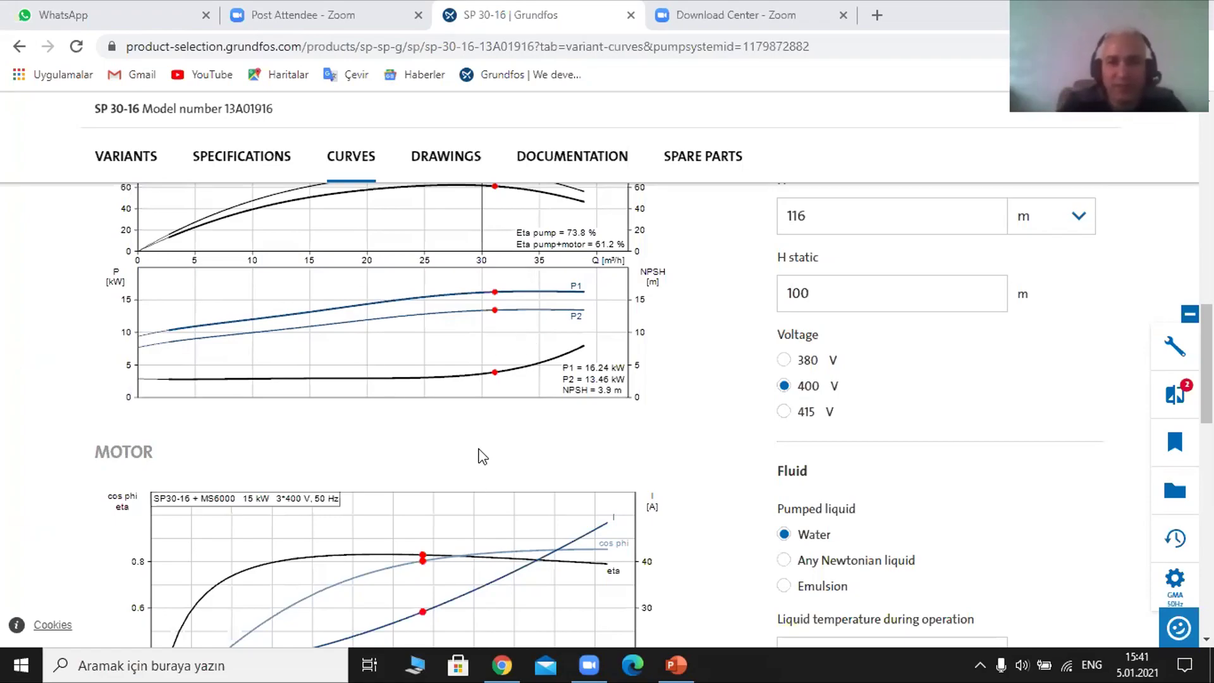
{"action": "scroll", "coordinate": [569, 392], "scroll_direction": "down", "scroll_amount": 1}
{"action": "scroll", "coordinate": [576, 382], "scroll_direction": "up", "scroll_amount": 3}
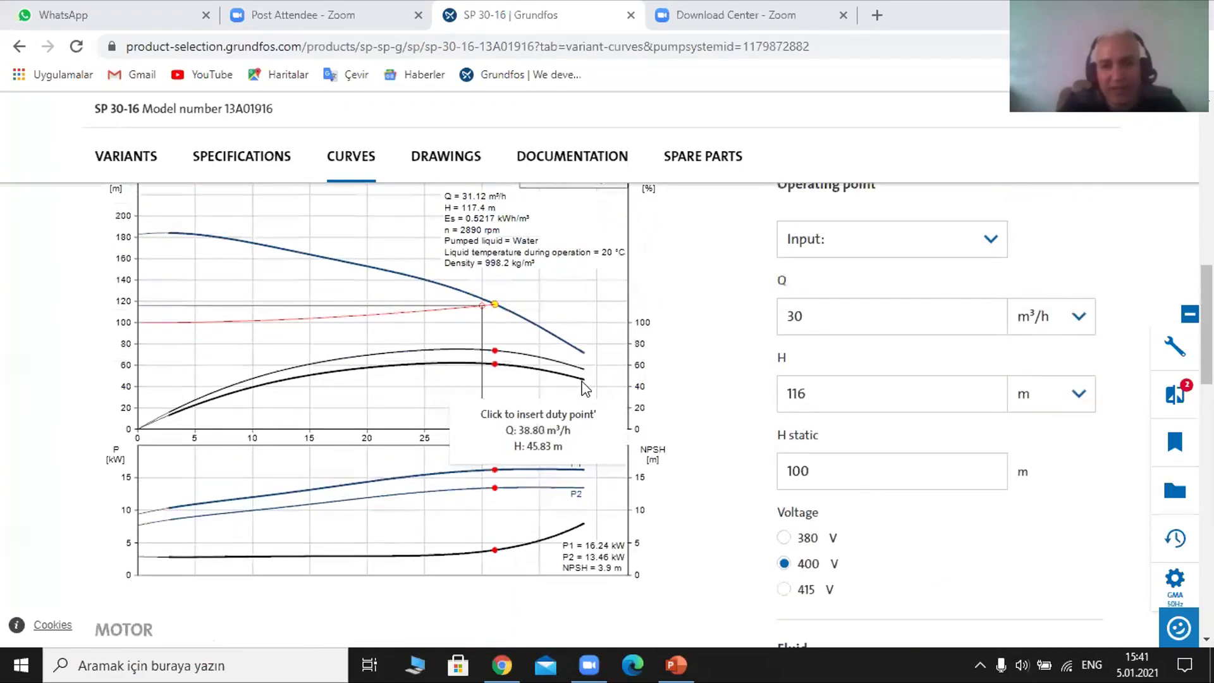
{"action": "scroll", "coordinate": [664, 411], "scroll_direction": "down", "scroll_amount": 1}
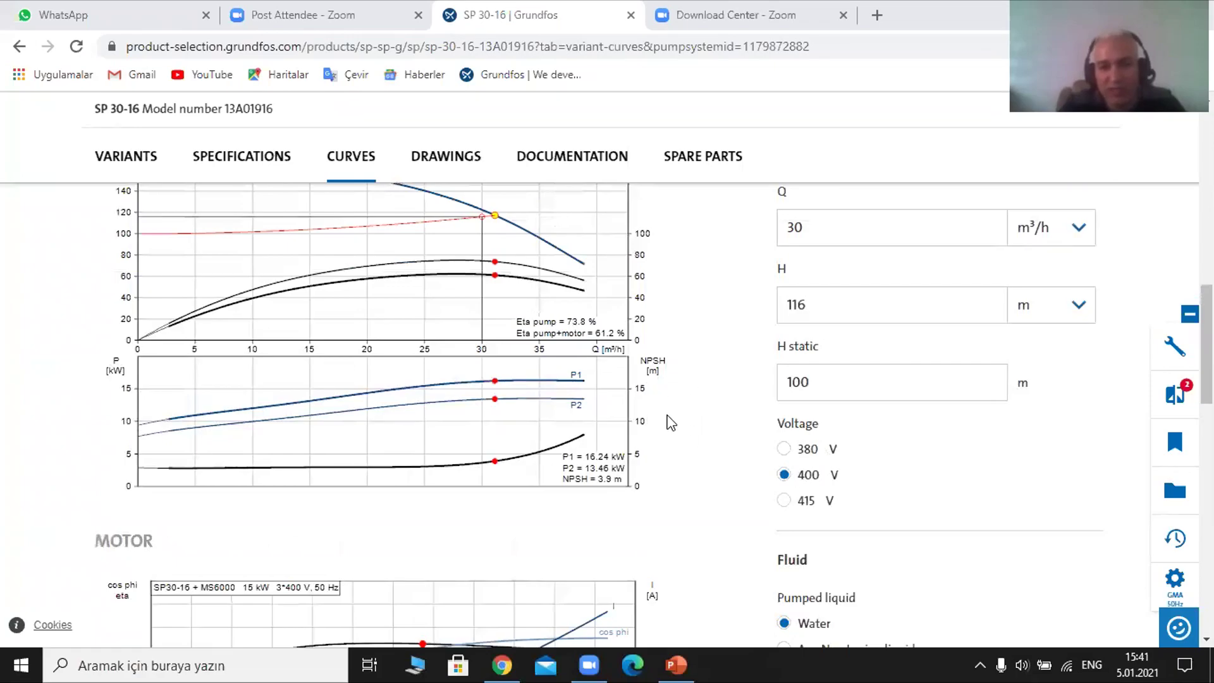
{"action": "scroll", "coordinate": [726, 434], "scroll_direction": "up", "scroll_amount": 1}
{"action": "scroll", "coordinate": [740, 440], "scroll_direction": "down", "scroll_amount": 1}
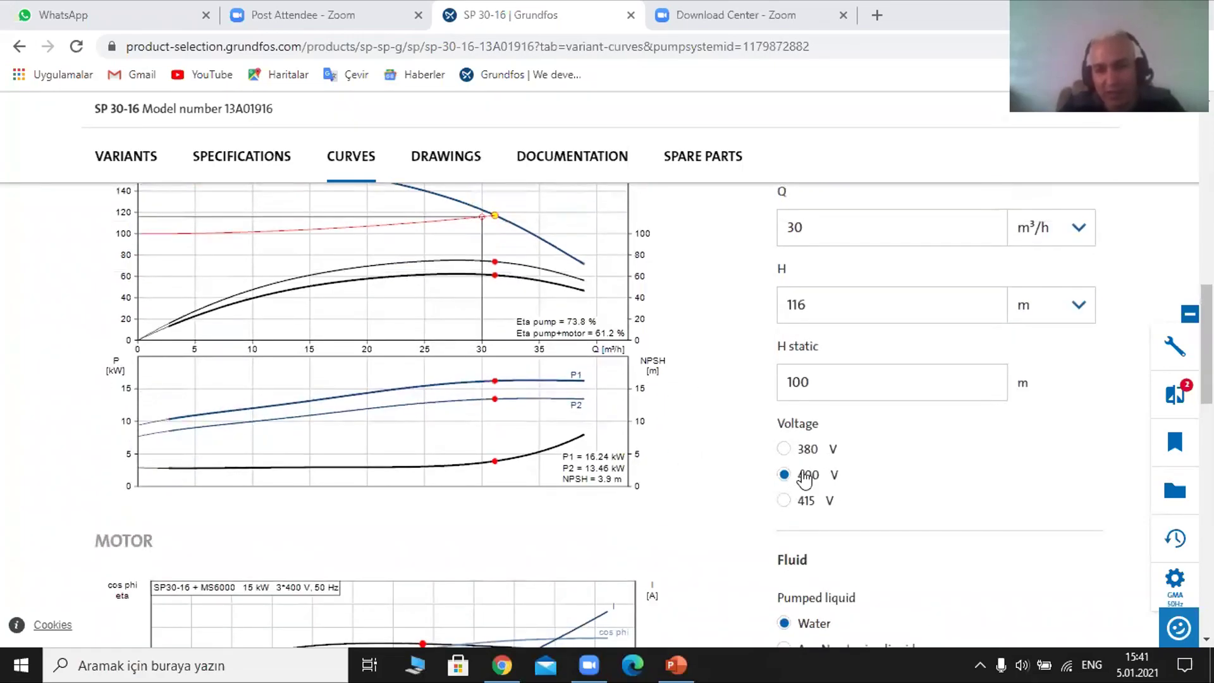
{"action": "left_click", "coordinate": [784, 449]}
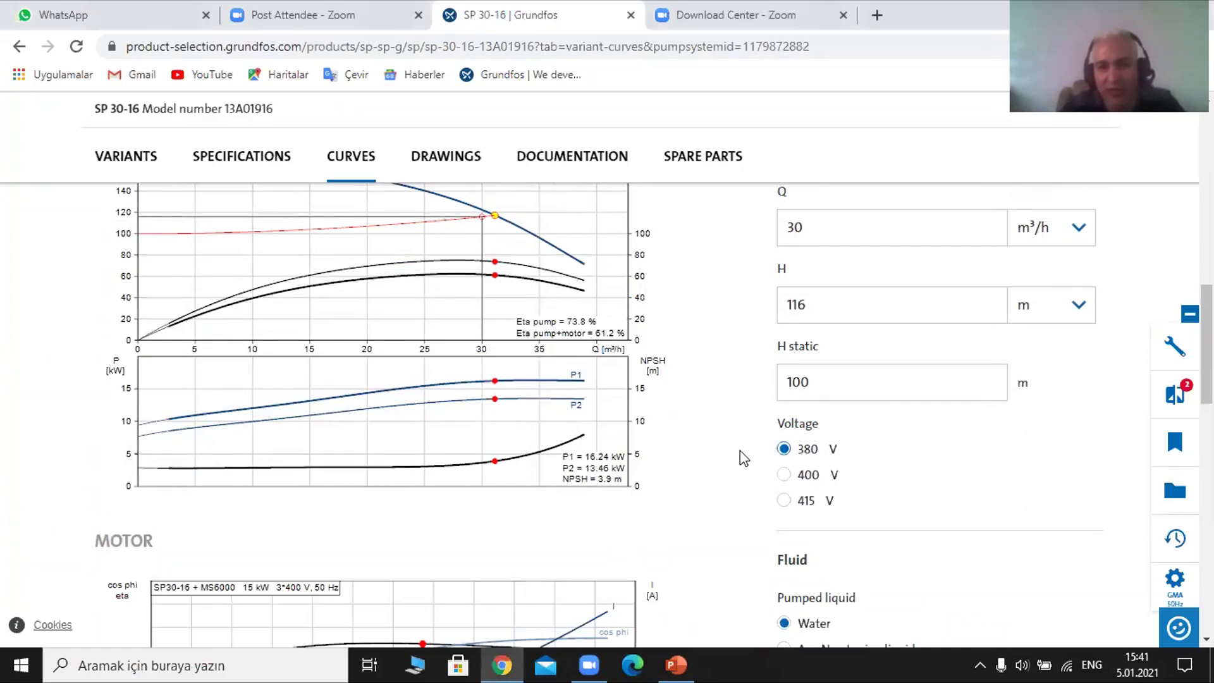
{"action": "scroll", "coordinate": [717, 398], "scroll_direction": "down", "scroll_amount": 5}
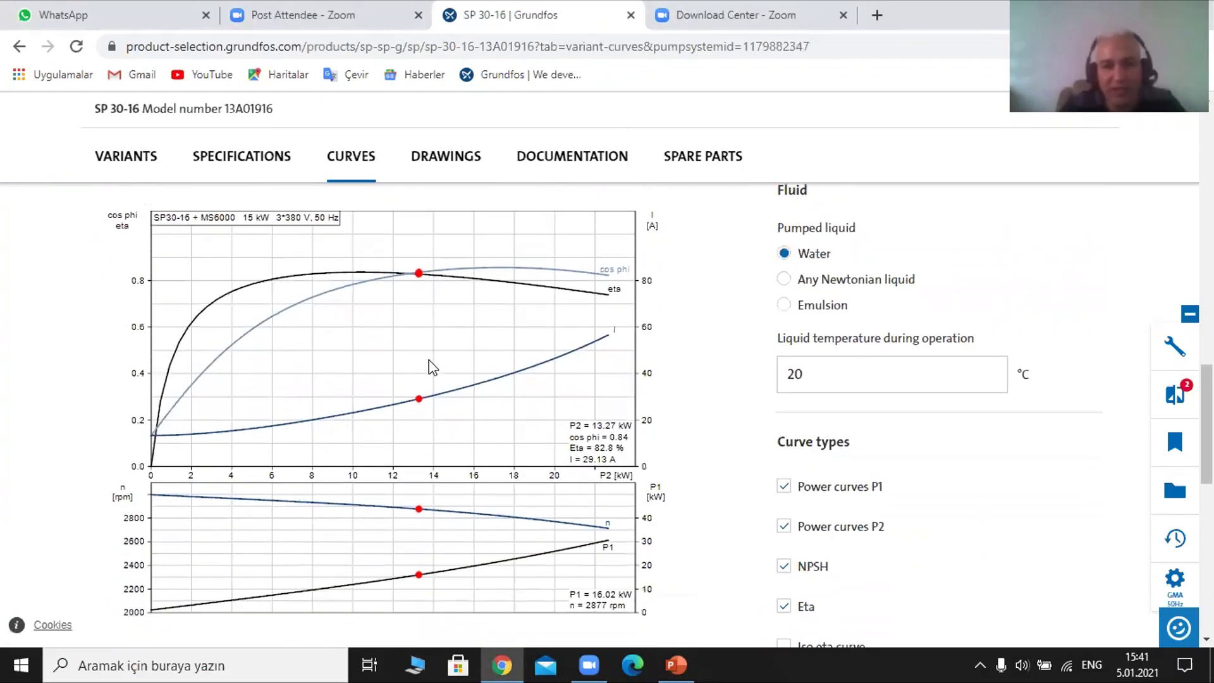
{"action": "scroll", "coordinate": [431, 354], "scroll_direction": "down", "scroll_amount": 1}
{"action": "scroll", "coordinate": [404, 316], "scroll_direction": "up", "scroll_amount": 1}
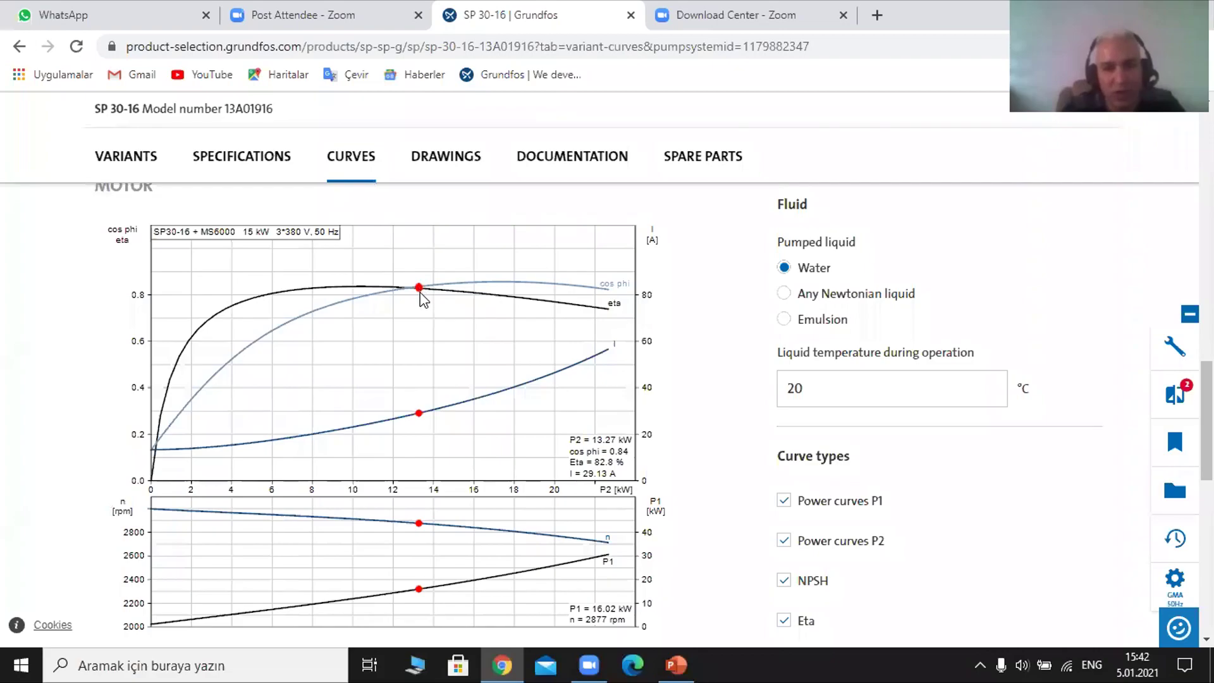
{"action": "scroll", "coordinate": [435, 365], "scroll_direction": "down", "scroll_amount": 3}
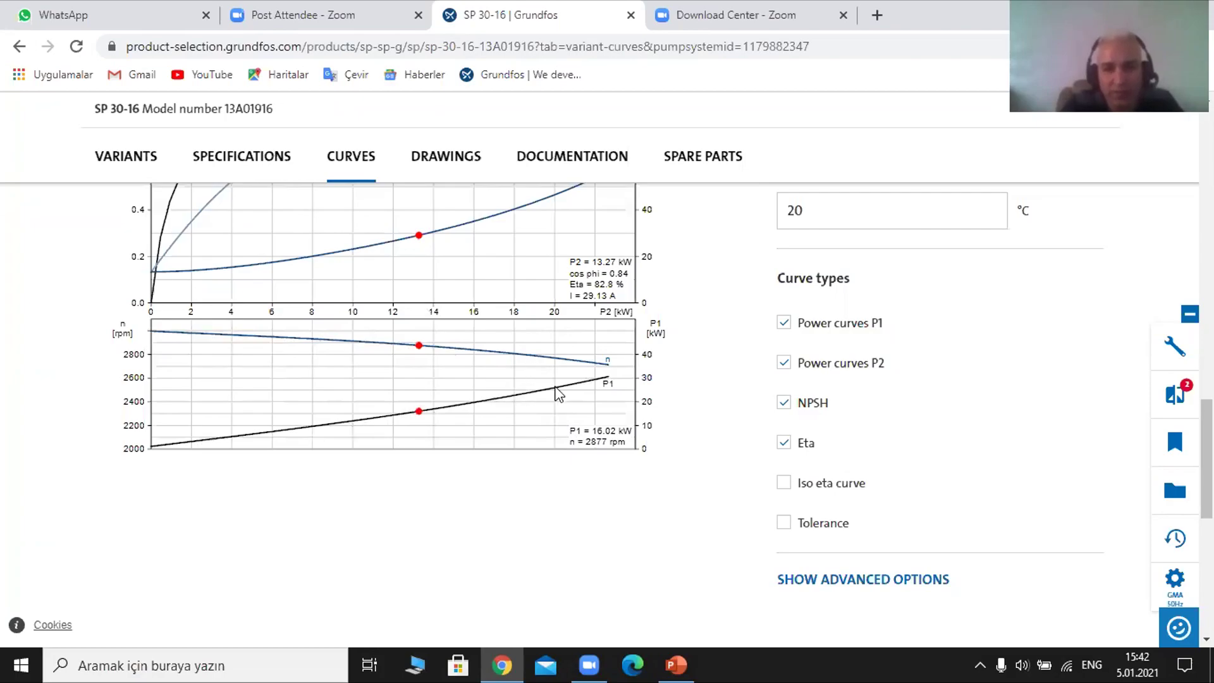
{"action": "scroll", "coordinate": [556, 393], "scroll_direction": "up", "scroll_amount": 2}
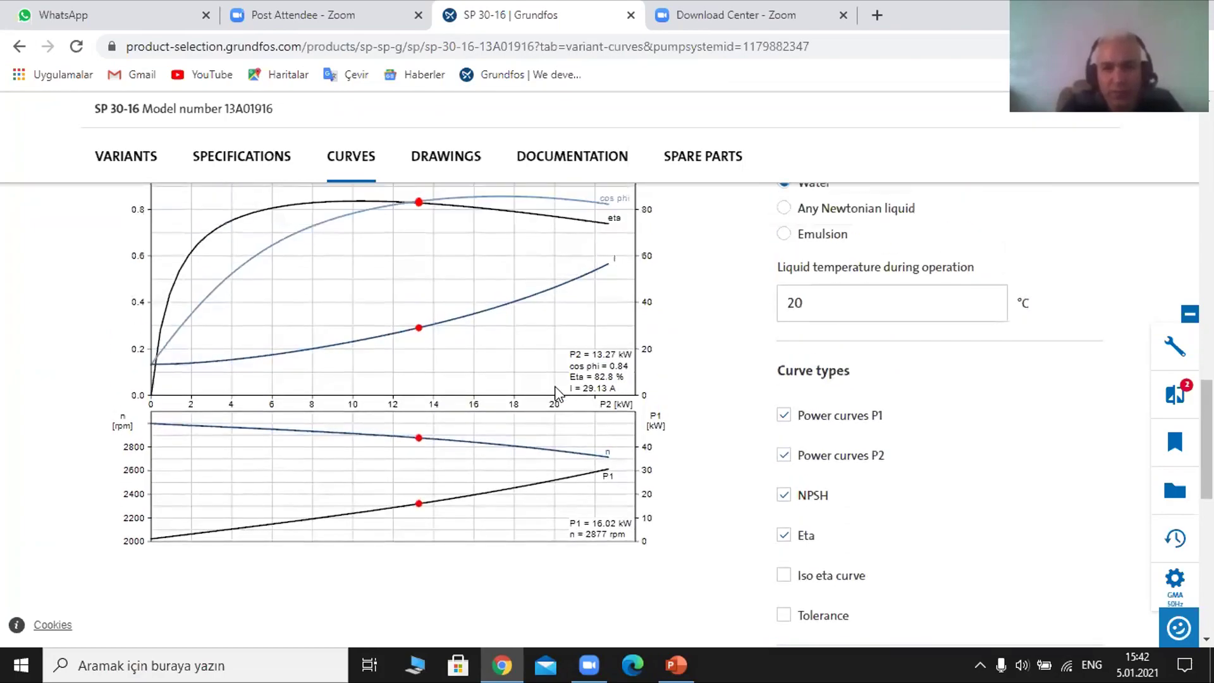
{"action": "scroll", "coordinate": [556, 394], "scroll_direction": "up", "scroll_amount": 3}
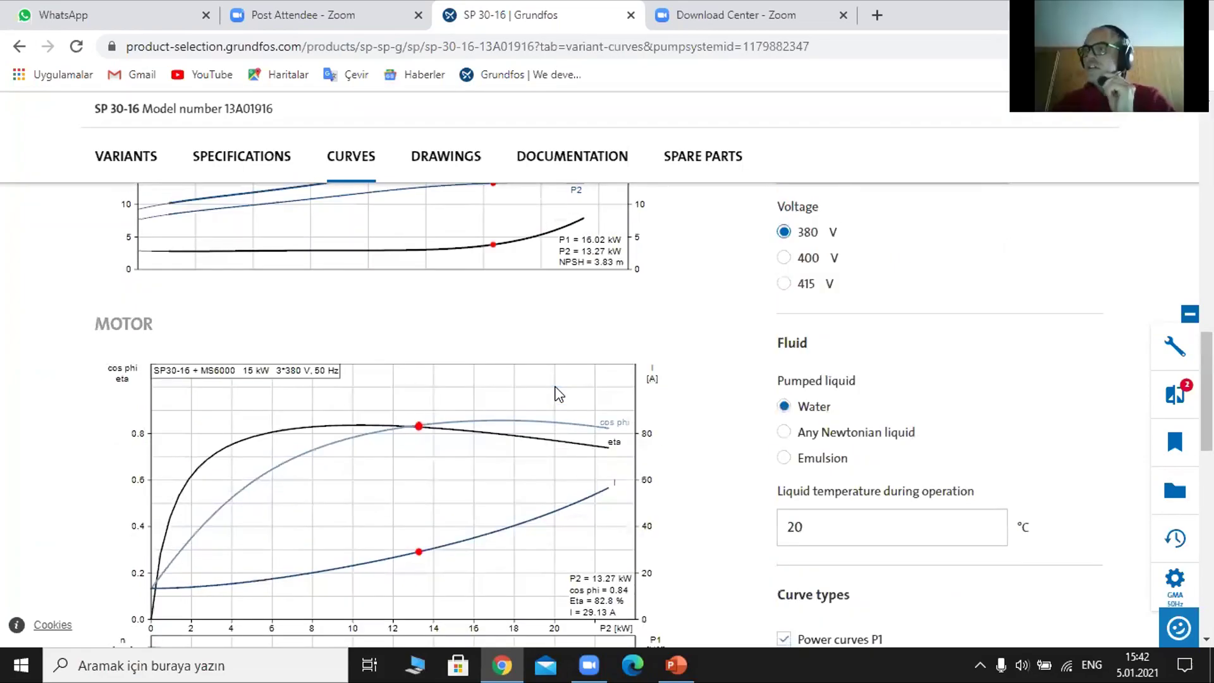
{"action": "scroll", "coordinate": [556, 394], "scroll_direction": "up", "scroll_amount": 5}
{"action": "scroll", "coordinate": [557, 393], "scroll_direction": "up", "scroll_amount": 1}
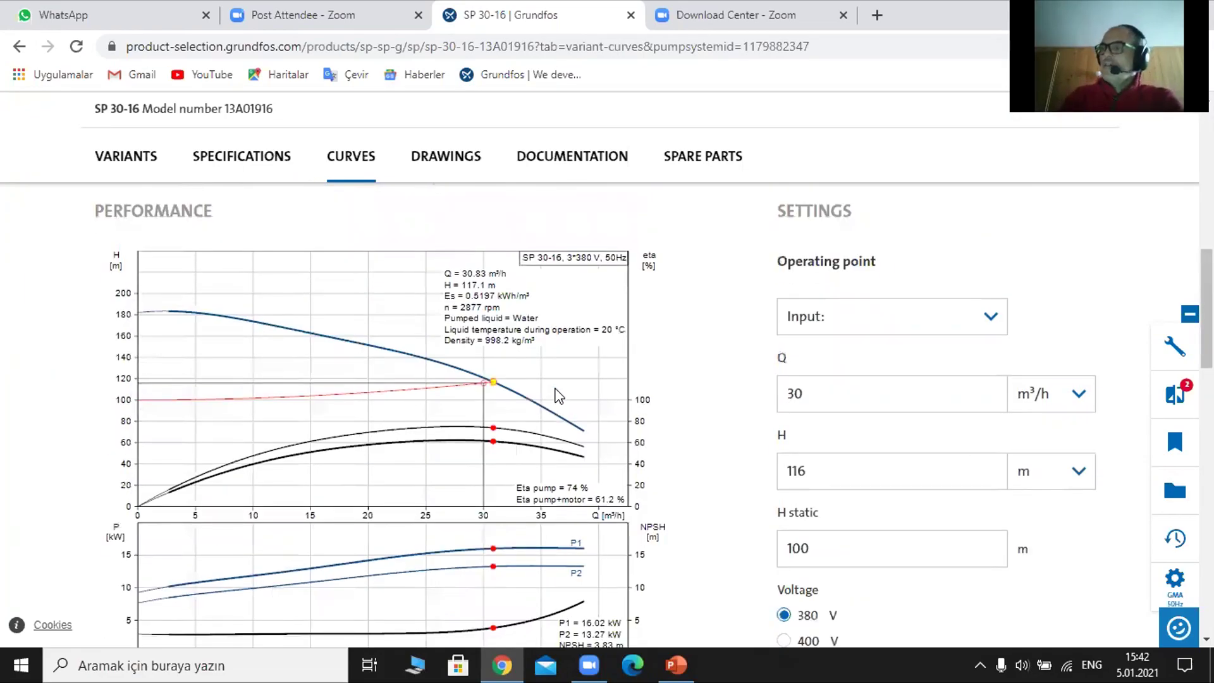
{"action": "scroll", "coordinate": [556, 394], "scroll_direction": "down", "scroll_amount": 6}
{"action": "scroll", "coordinate": [559, 396], "scroll_direction": "down", "scroll_amount": 1}
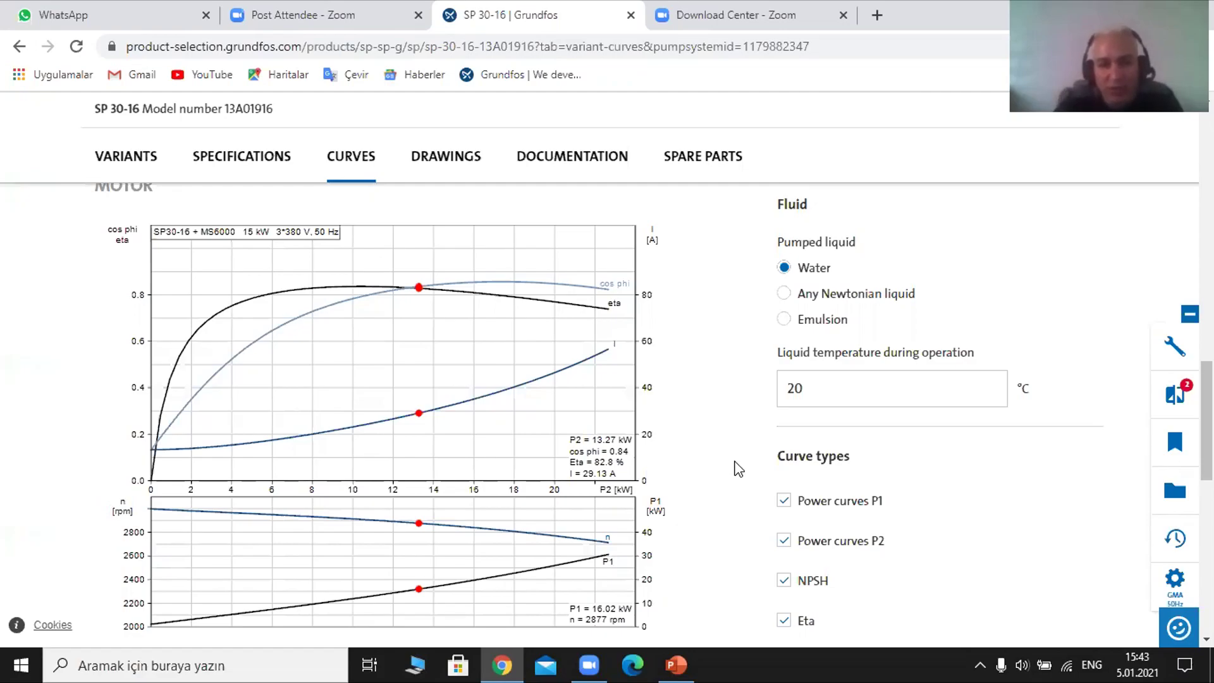
{"action": "scroll", "coordinate": [481, 636], "scroll_direction": "down", "scroll_amount": 2}
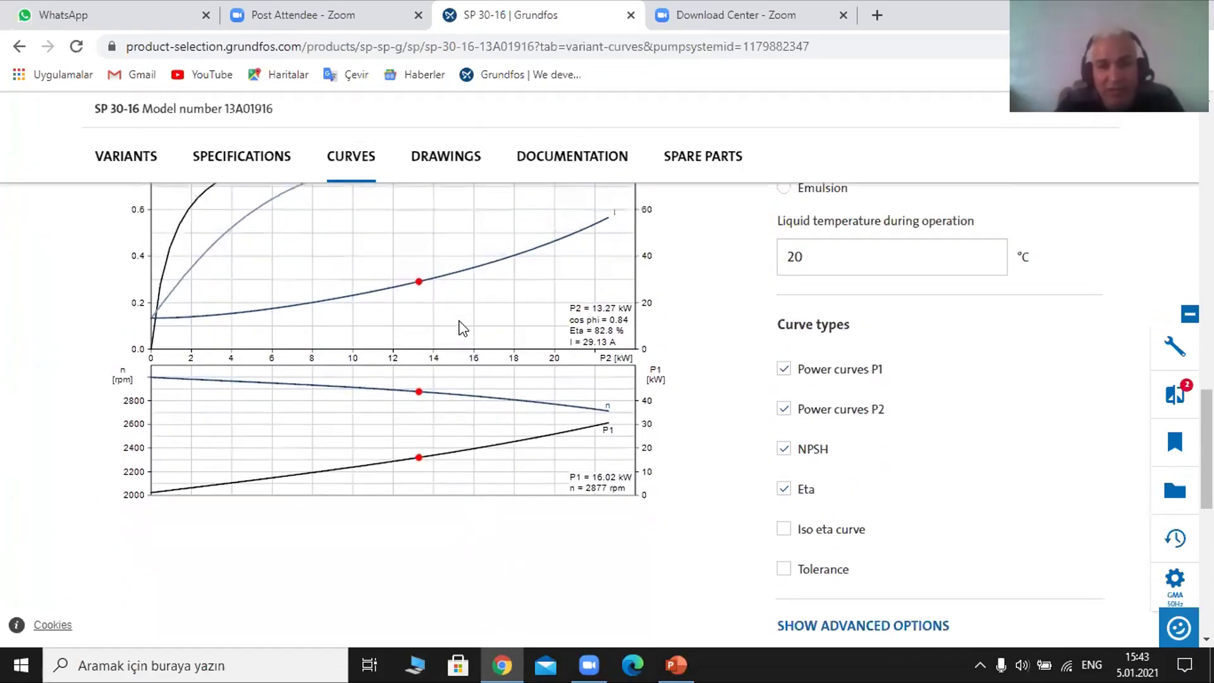
{"action": "scroll", "coordinate": [463, 328], "scroll_direction": "up", "scroll_amount": 1}
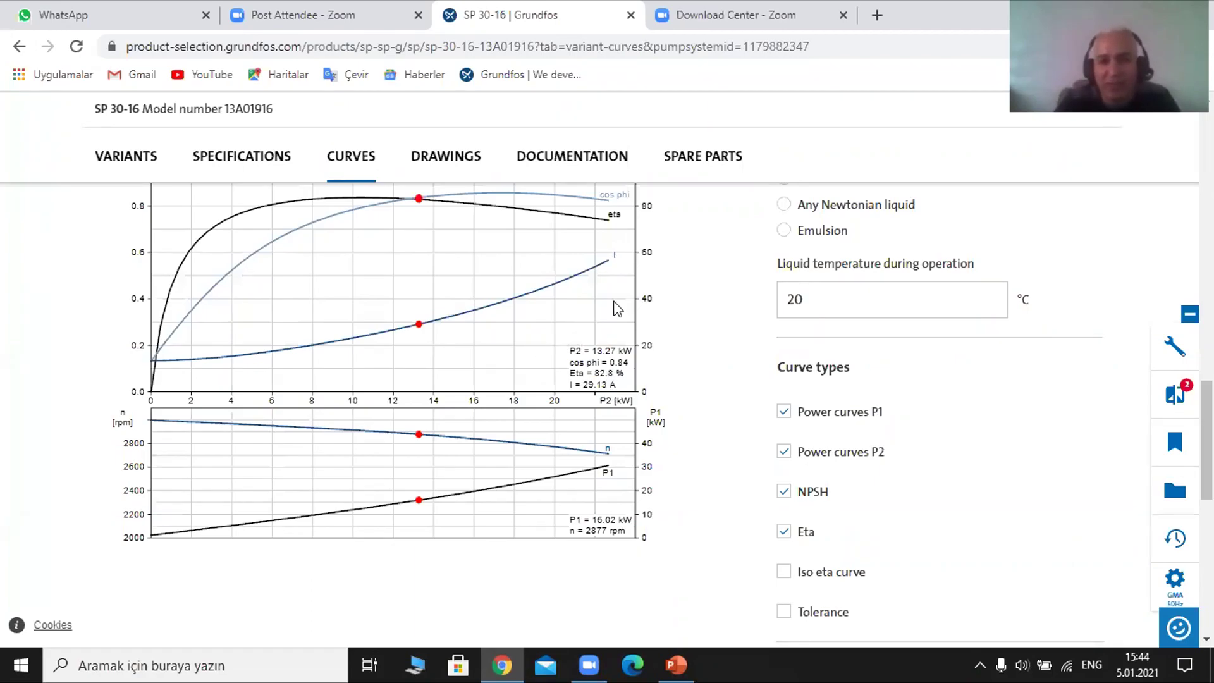
{"action": "scroll", "coordinate": [644, 298], "scroll_direction": "up", "scroll_amount": 3}
{"action": "scroll", "coordinate": [654, 302], "scroll_direction": "up", "scroll_amount": 2}
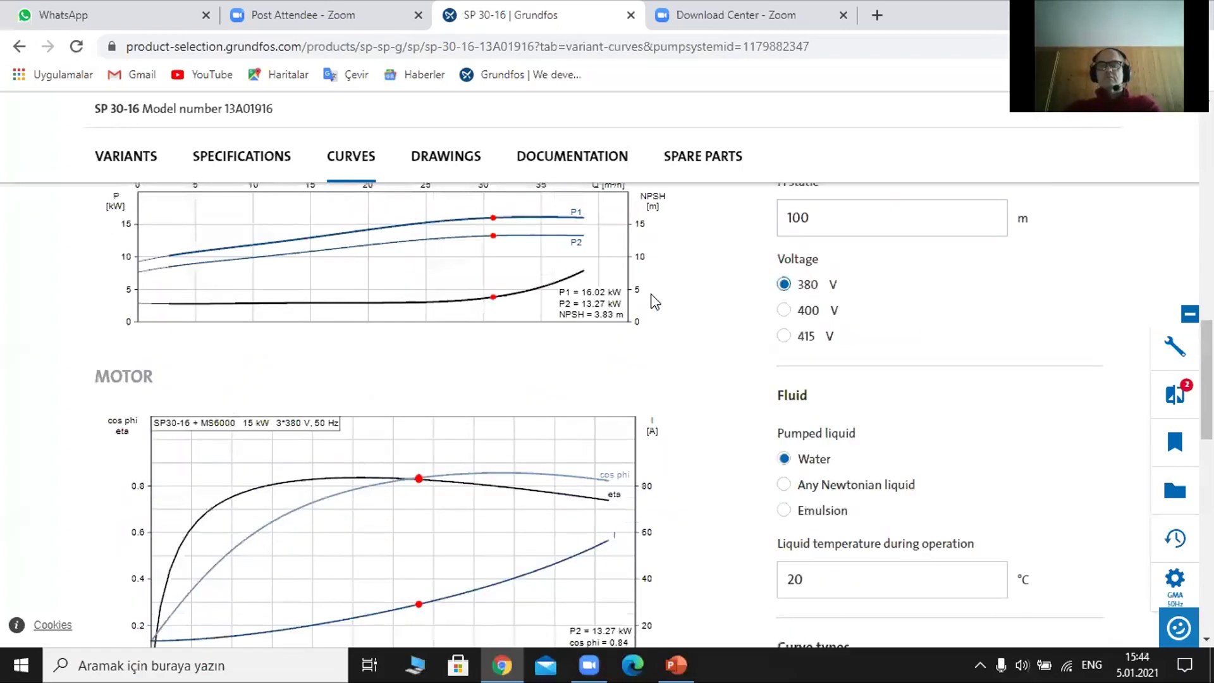
{"action": "scroll", "coordinate": [666, 321], "scroll_direction": "up", "scroll_amount": 4}
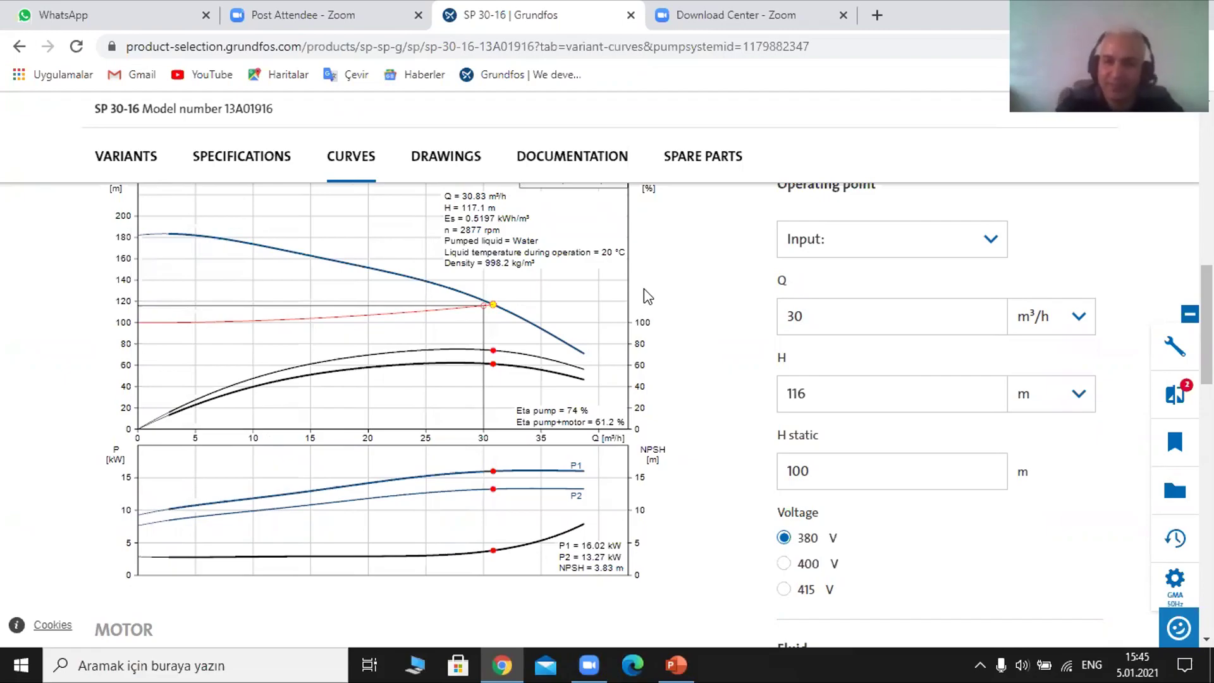
{"action": "scroll", "coordinate": [733, 370], "scroll_direction": "down", "scroll_amount": 2}
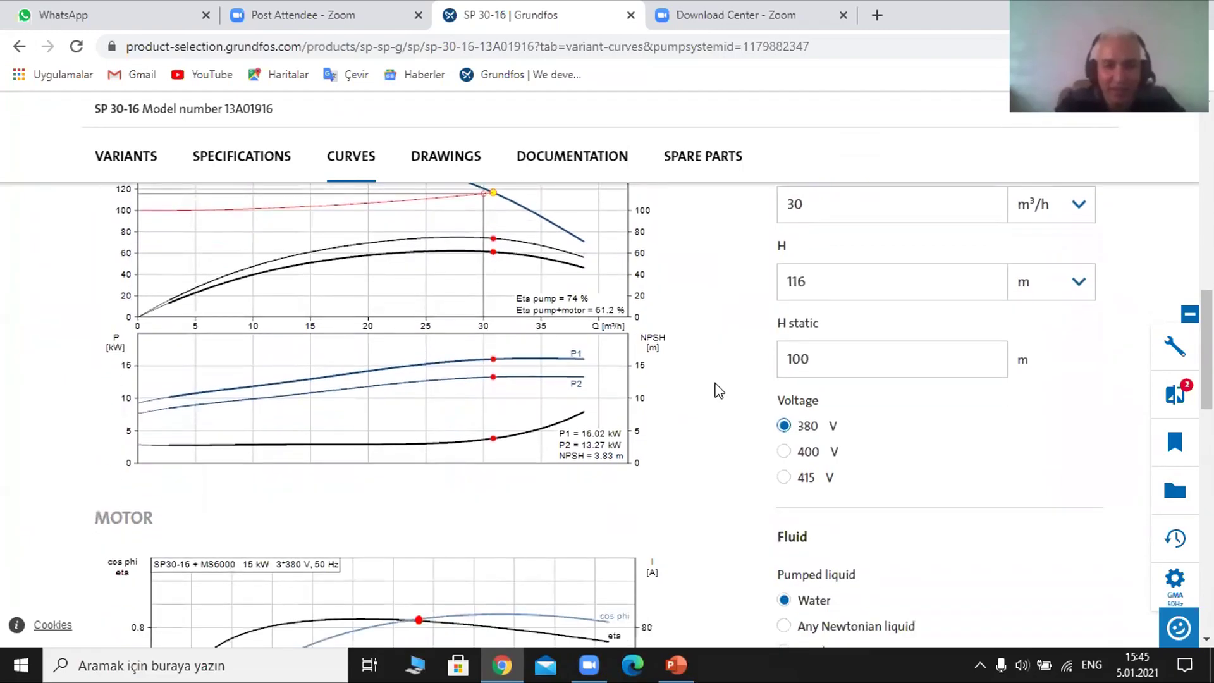
{"action": "scroll", "coordinate": [620, 364], "scroll_direction": "down", "scroll_amount": 3}
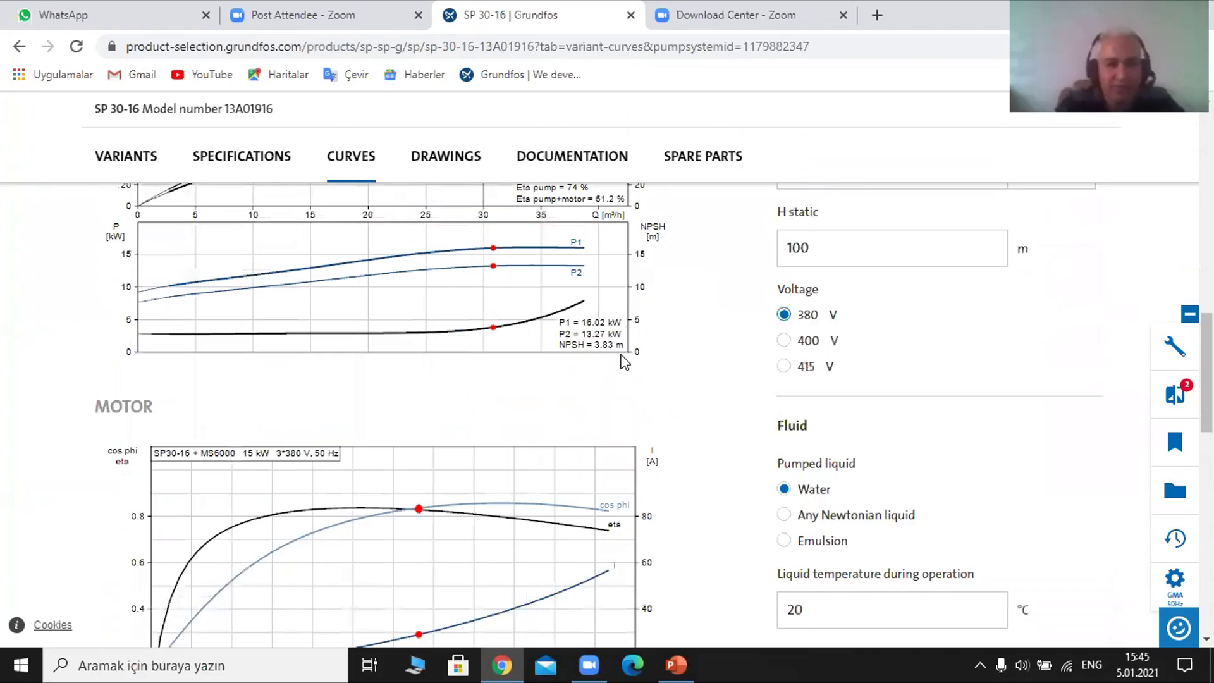
{"action": "scroll", "coordinate": [626, 354], "scroll_direction": "down", "scroll_amount": 8}
{"action": "scroll", "coordinate": [645, 380], "scroll_direction": "up", "scroll_amount": 7}
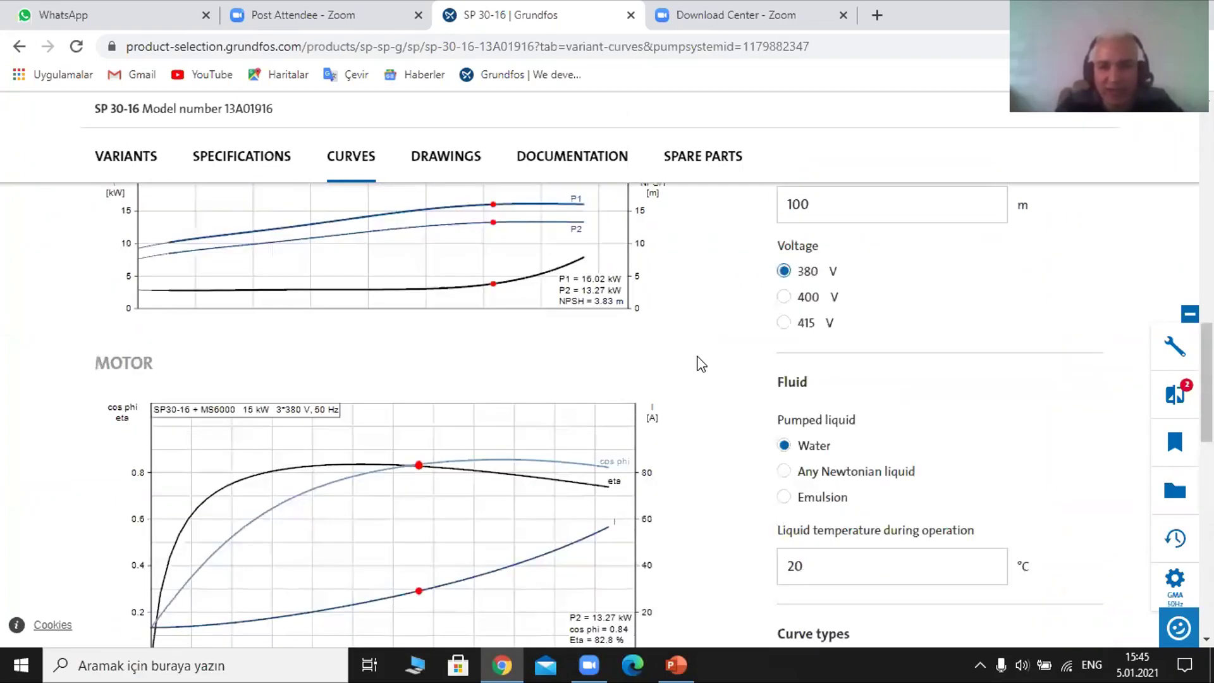
{"action": "scroll", "coordinate": [683, 360], "scroll_direction": "up", "scroll_amount": 8}
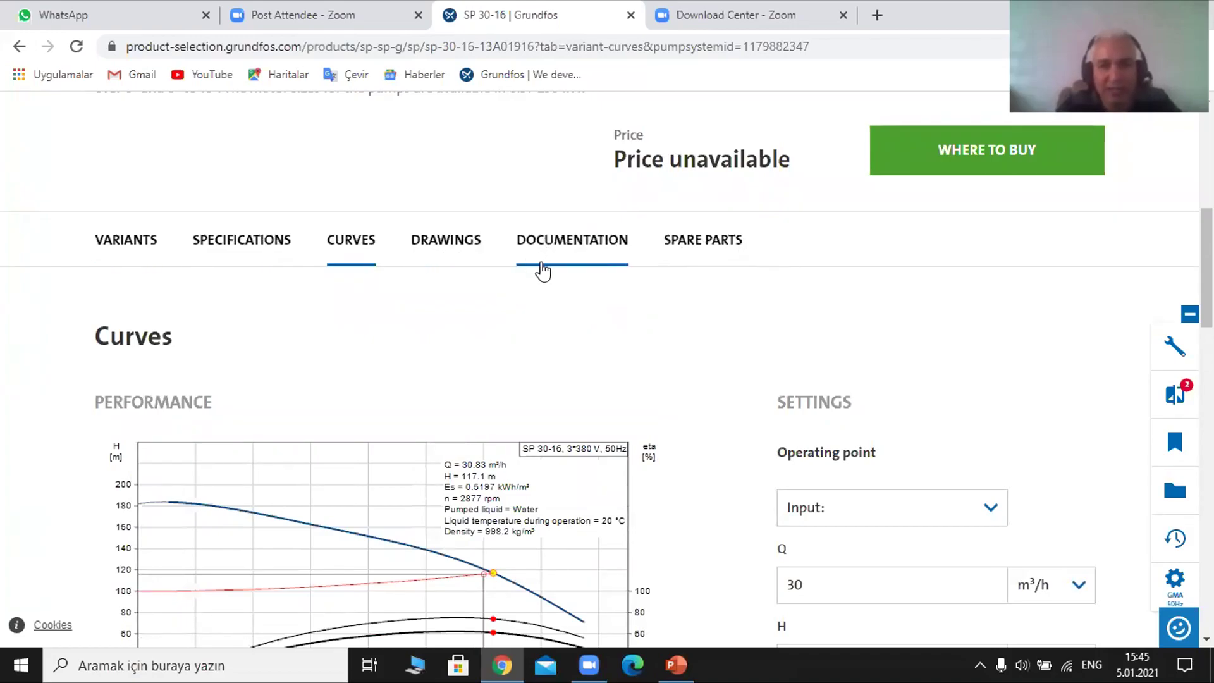
- Switch to the SP 30-16 Variants tab and scroll back to the top of the page
{"action": "scroll", "coordinate": [560, 266], "scroll_direction": "down", "scroll_amount": 1}
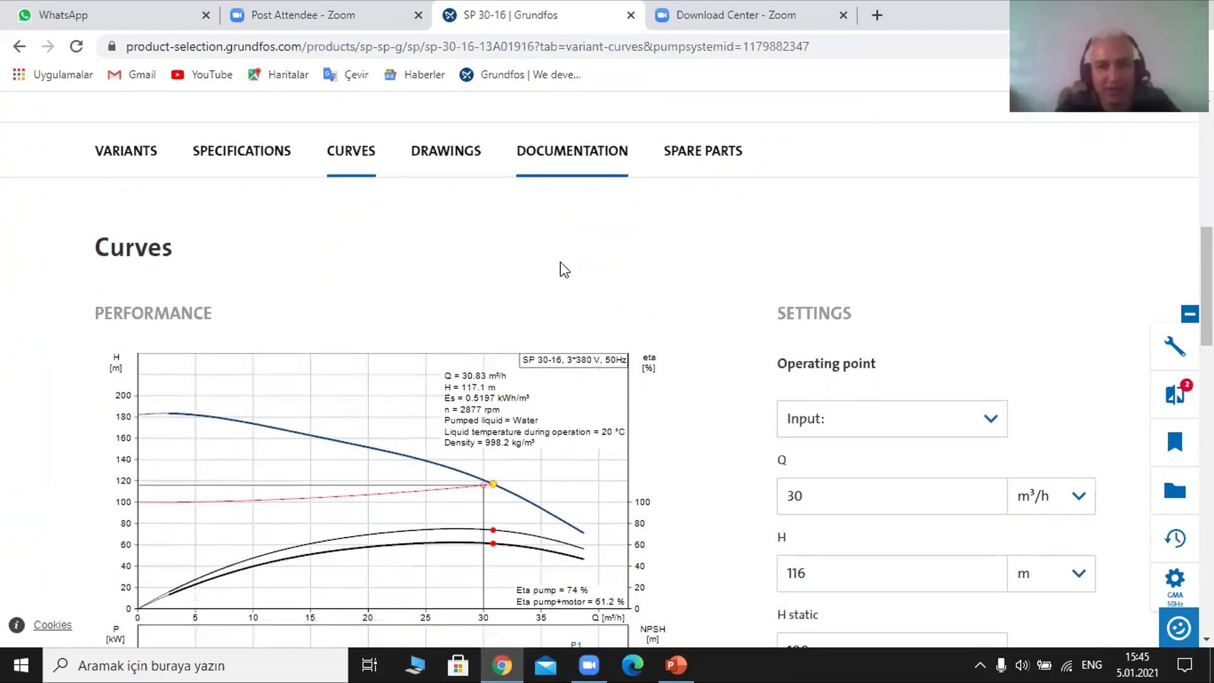
{"action": "left_click", "coordinate": [127, 164]}
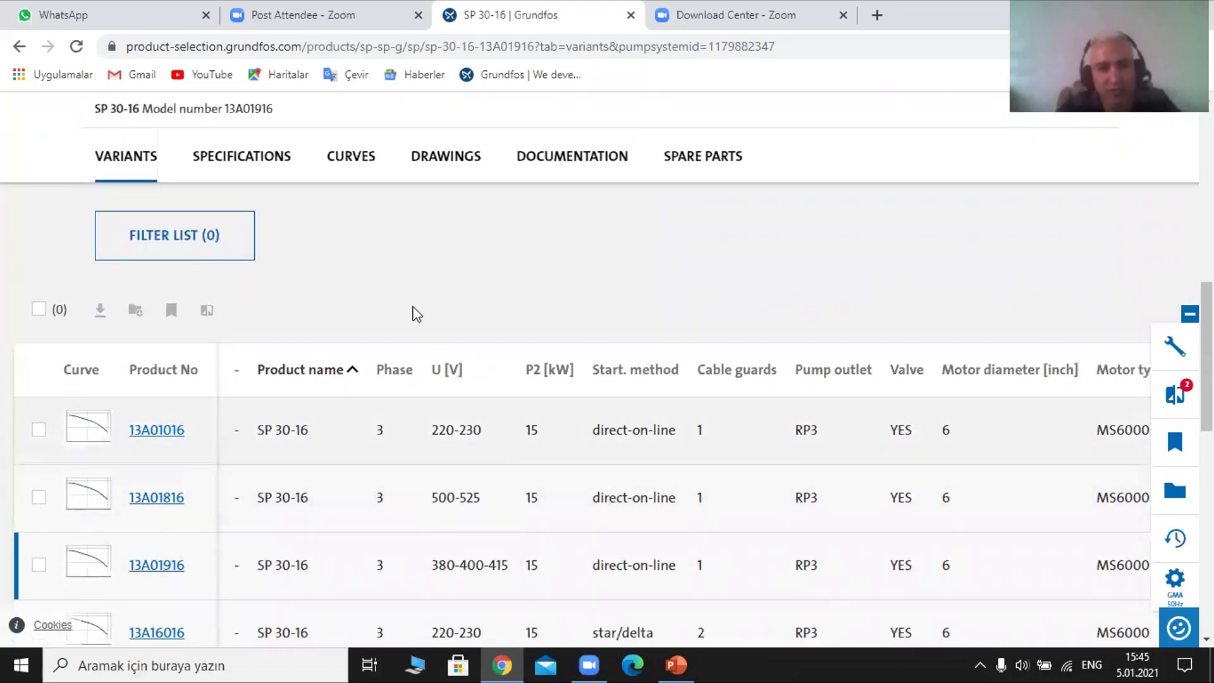
{"action": "scroll", "coordinate": [228, 333], "scroll_direction": "up", "scroll_amount": 4}
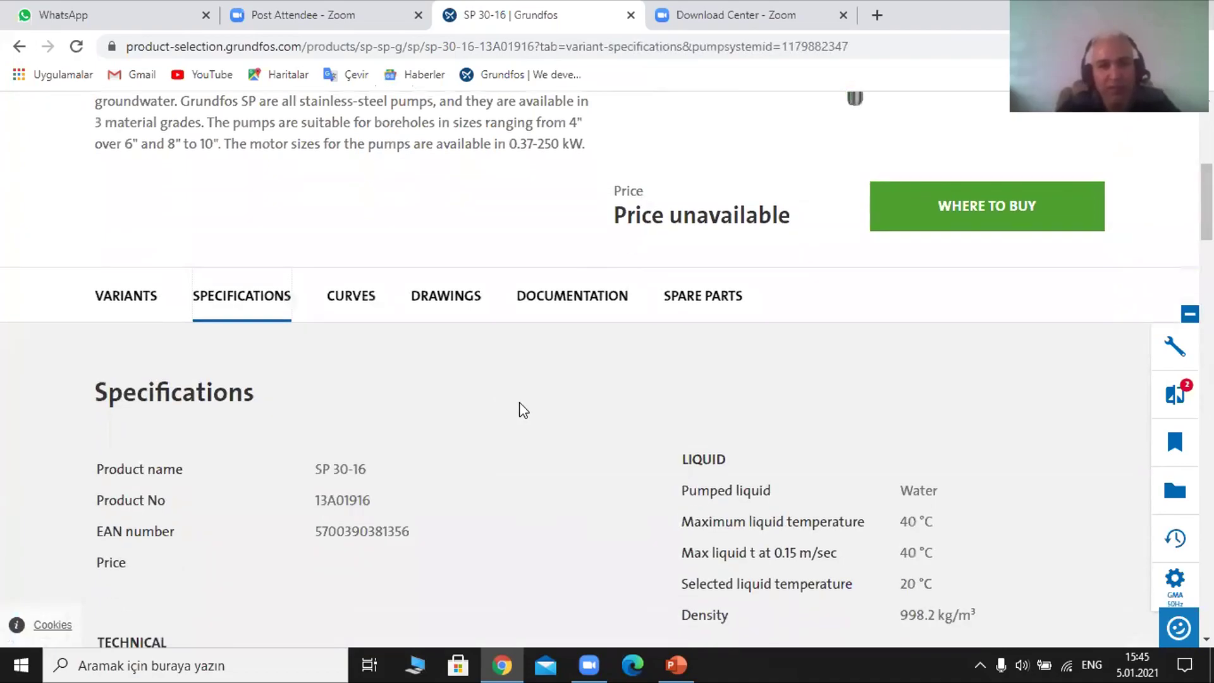
{"action": "left_click", "coordinate": [198, 294]}
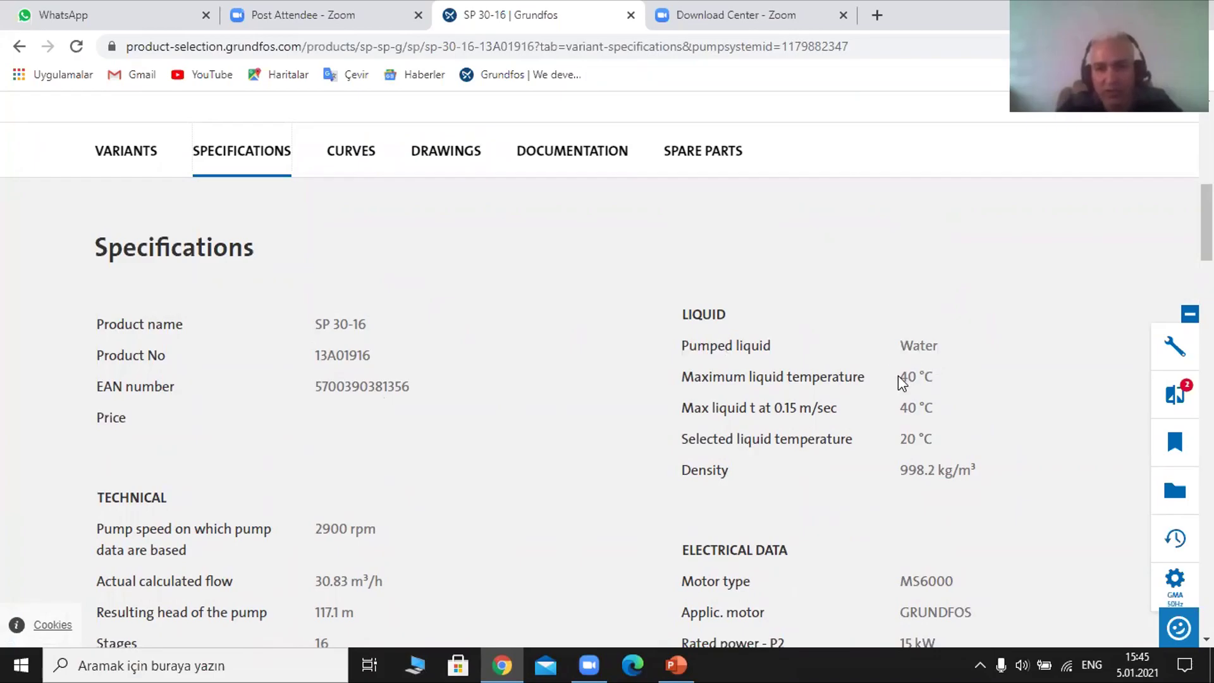
{"action": "scroll", "coordinate": [926, 376], "scroll_direction": "down", "scroll_amount": 3}
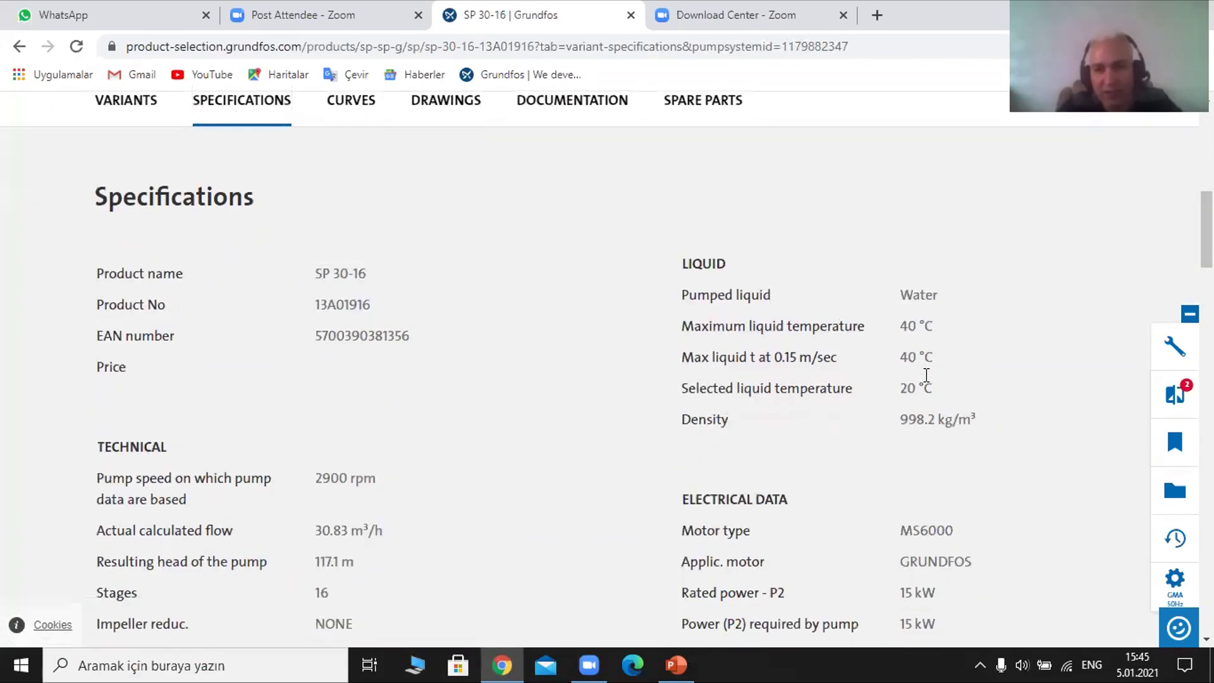
{"action": "scroll", "coordinate": [920, 372], "scroll_direction": "down", "scroll_amount": 1}
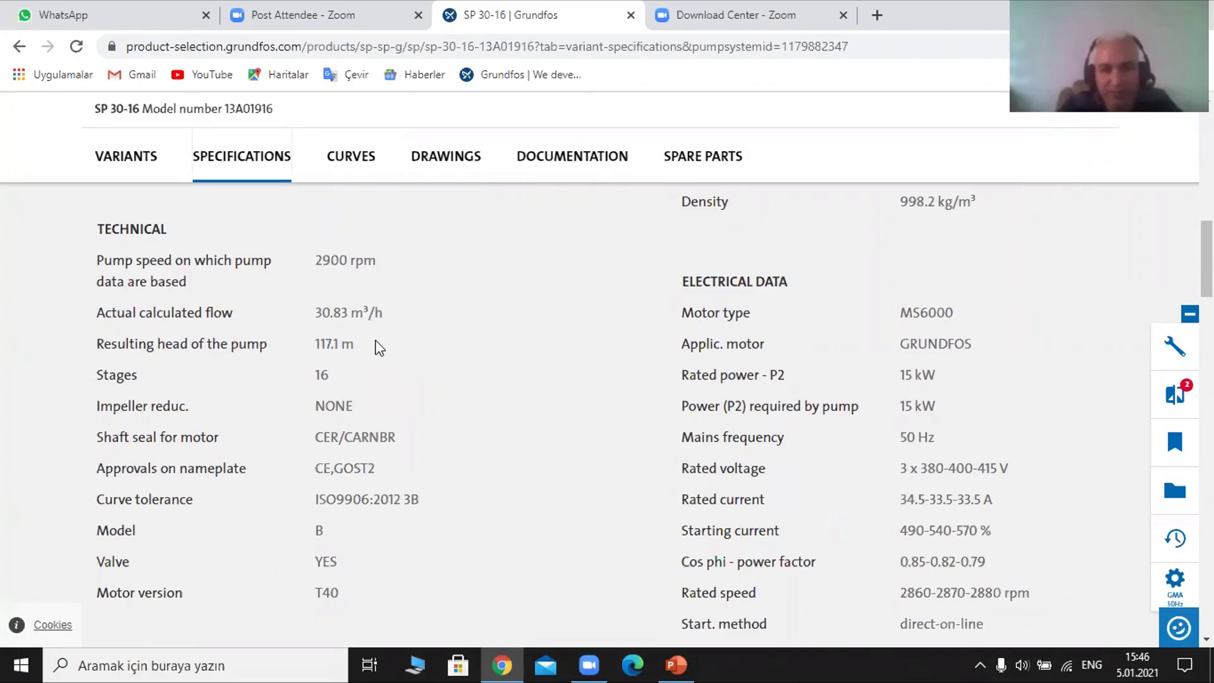
{"action": "scroll", "coordinate": [379, 347], "scroll_direction": "down", "scroll_amount": 1}
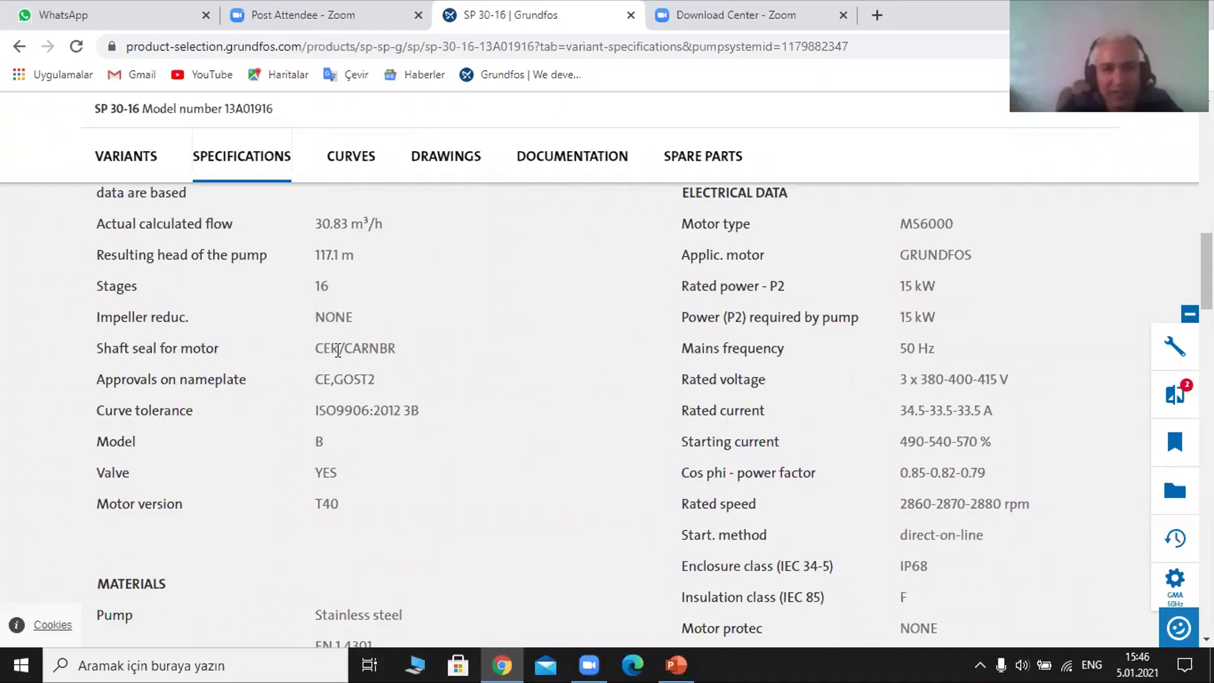
{"action": "scroll", "coordinate": [424, 345], "scroll_direction": "down", "scroll_amount": 1}
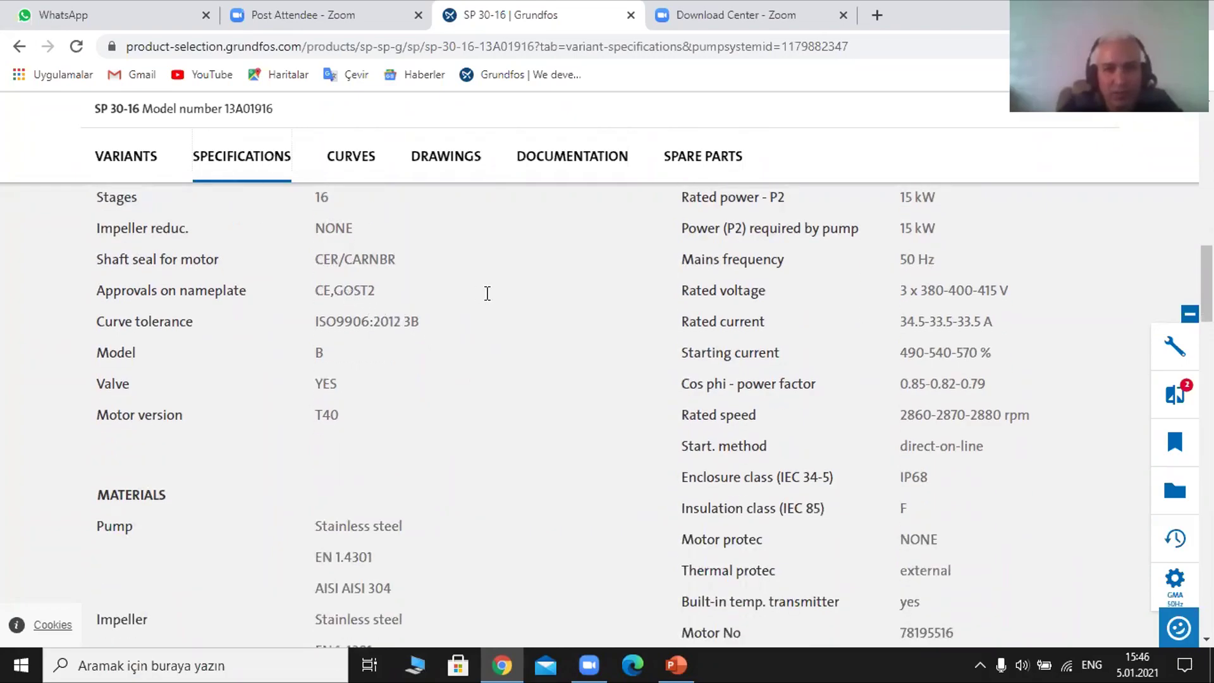
{"action": "scroll", "coordinate": [571, 312], "scroll_direction": "down", "scroll_amount": 2}
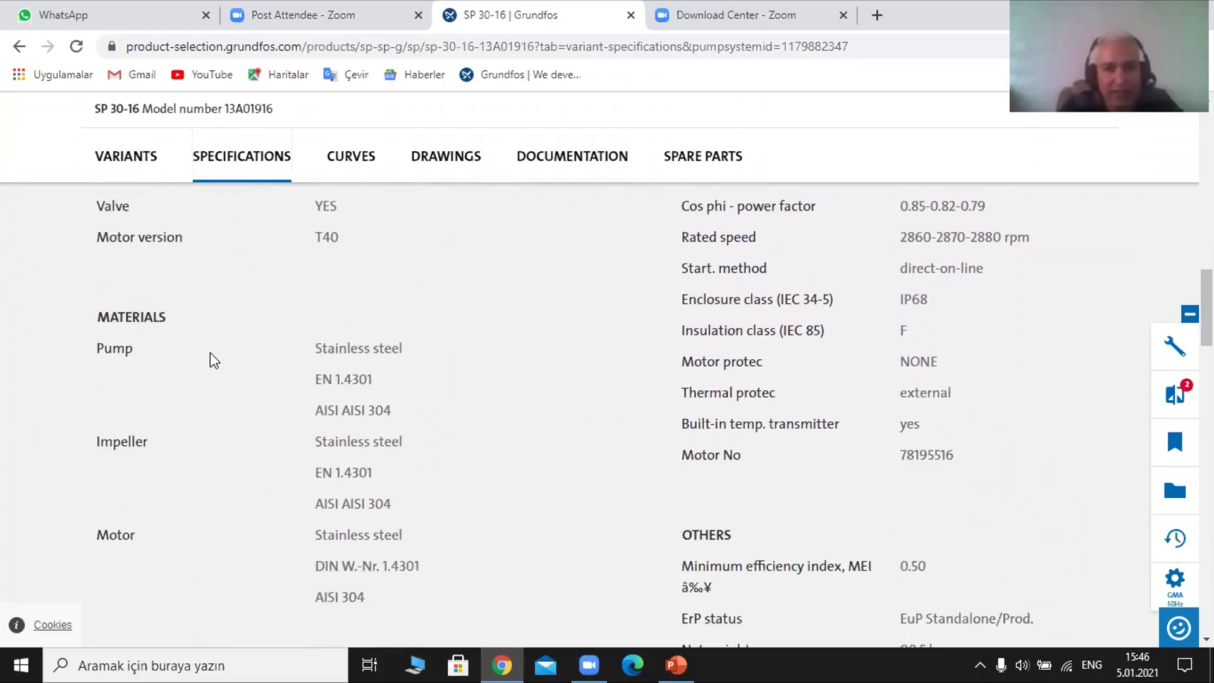
{"action": "scroll", "coordinate": [255, 321], "scroll_direction": "down", "scroll_amount": 1}
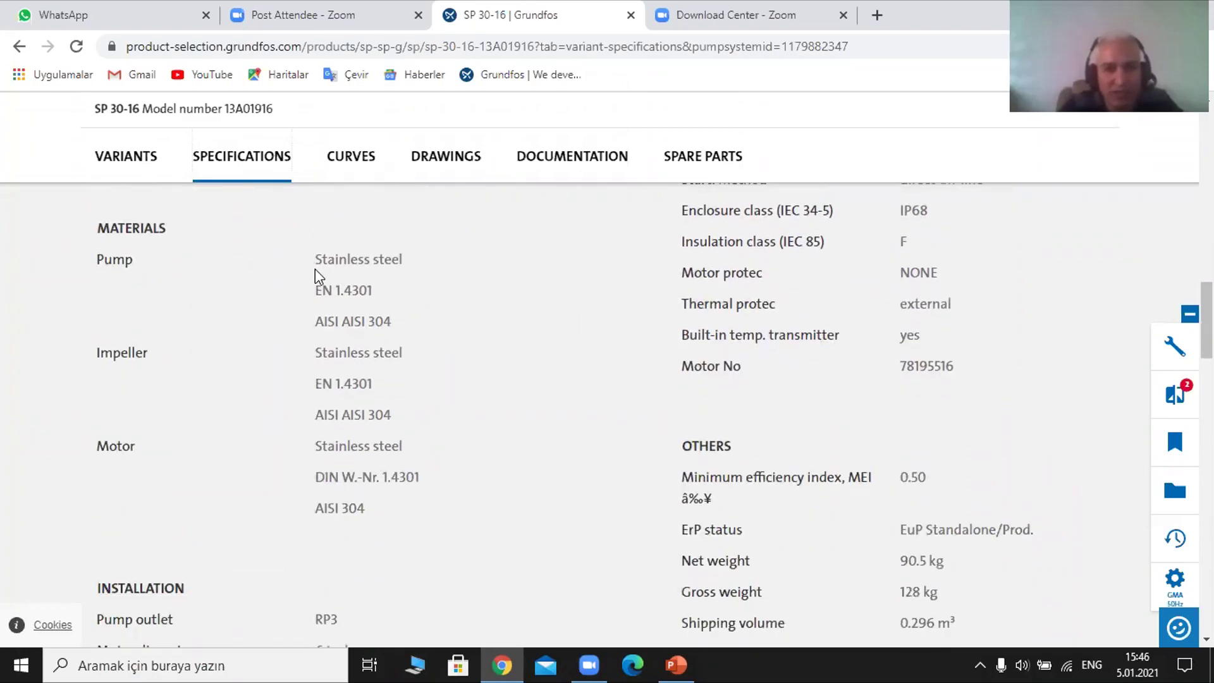
{"action": "left_click_drag", "start_coordinate": [317, 266], "coordinate": [394, 267]}
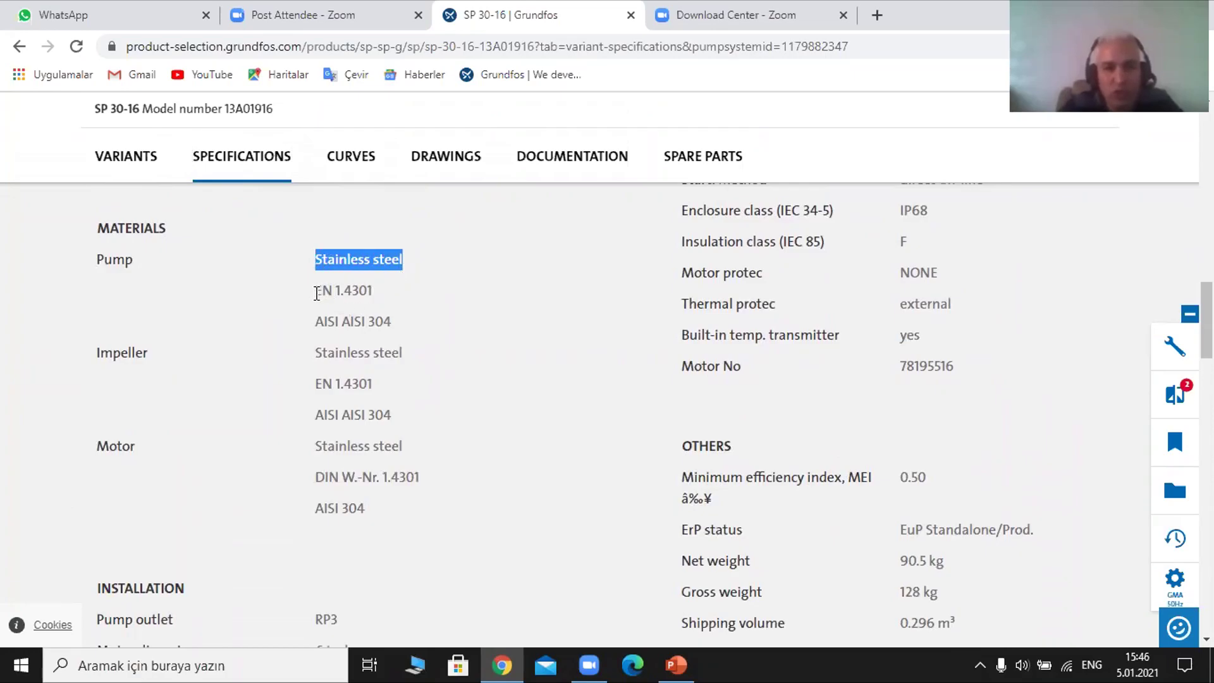
{"action": "left_click_drag", "start_coordinate": [317, 292], "coordinate": [399, 321]}
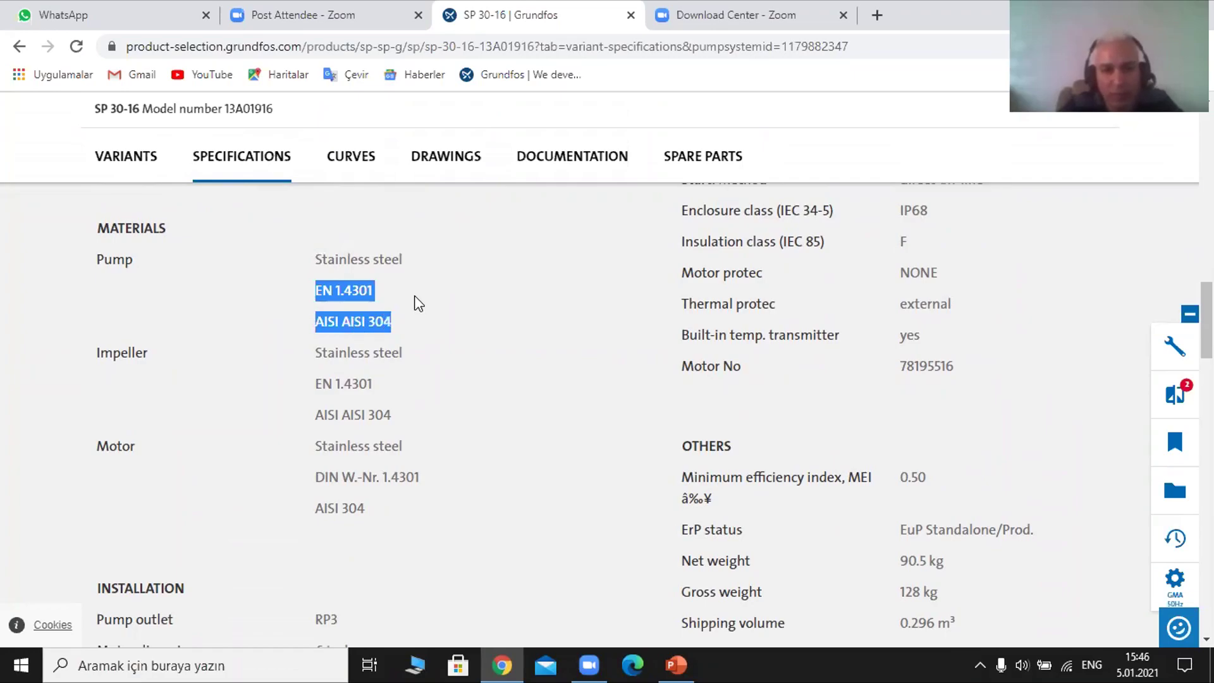
{"action": "scroll", "coordinate": [415, 301], "scroll_direction": "down", "scroll_amount": 1}
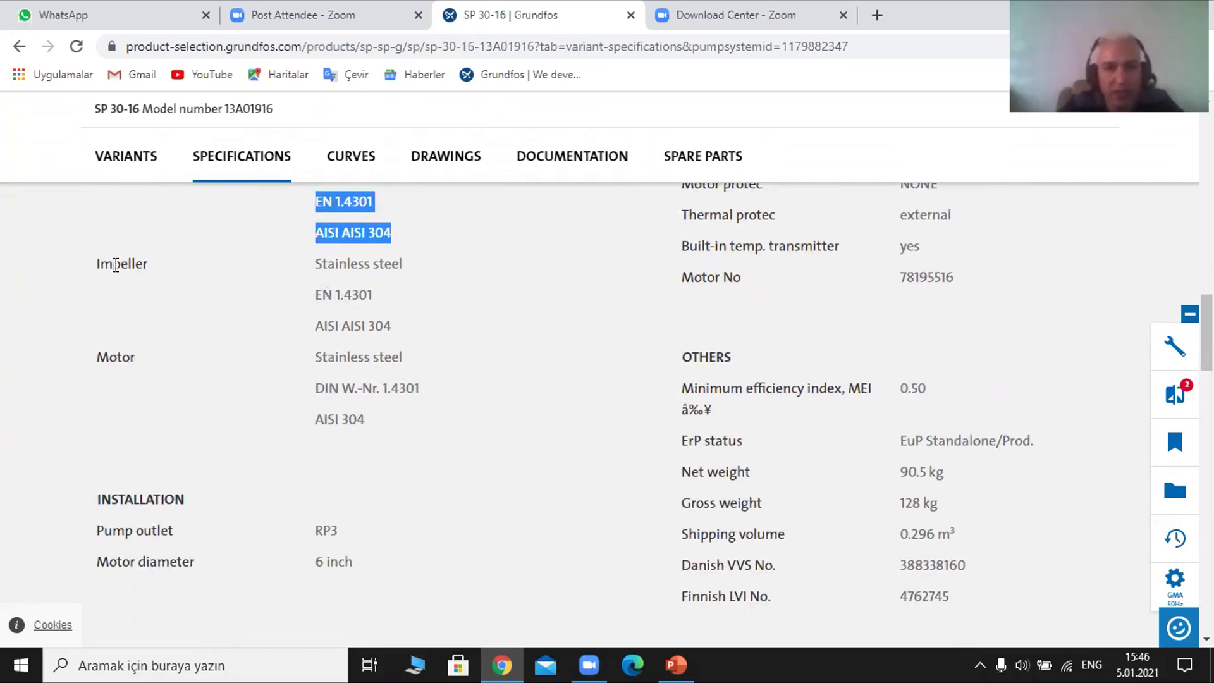
{"action": "left_click_drag", "start_coordinate": [316, 264], "coordinate": [415, 263]}
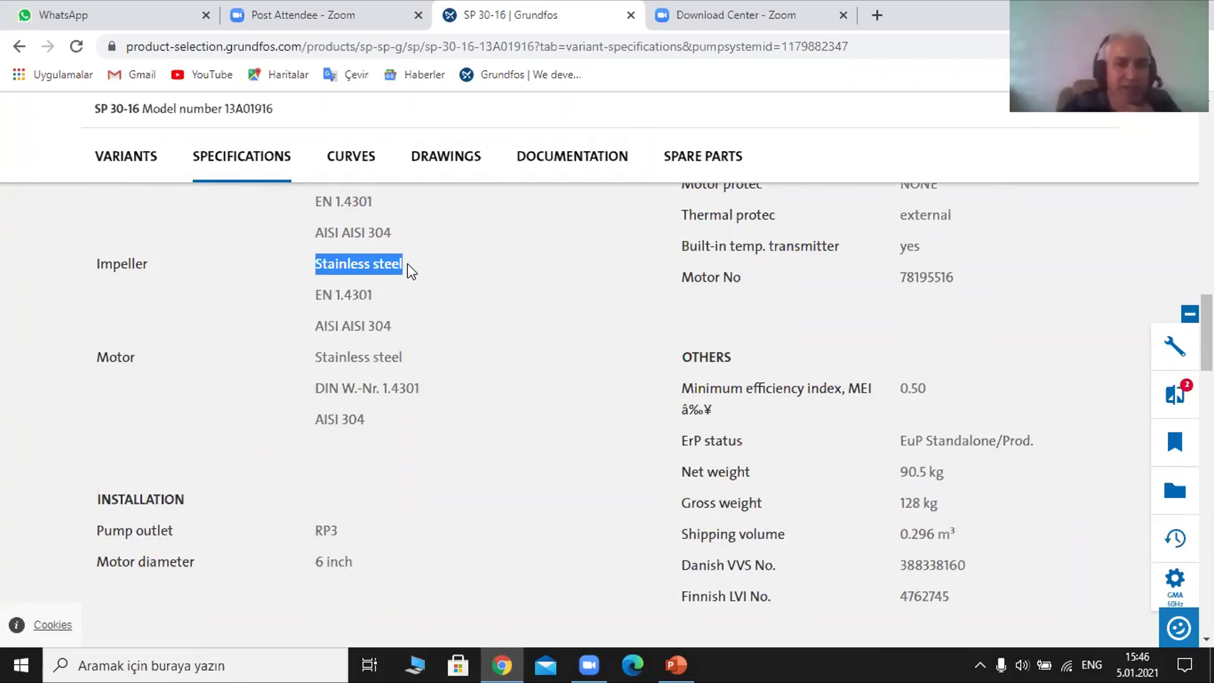
{"action": "left_click_drag", "start_coordinate": [318, 291], "coordinate": [406, 326]}
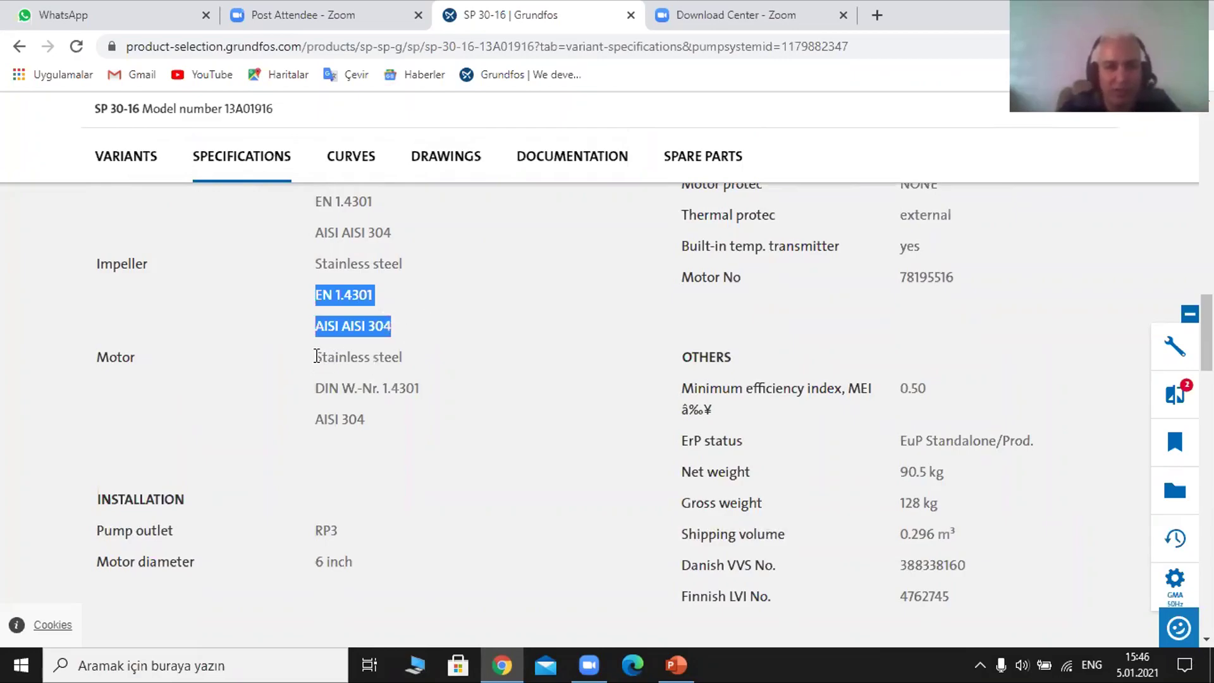
{"action": "left_click_drag", "start_coordinate": [316, 356], "coordinate": [405, 359]}
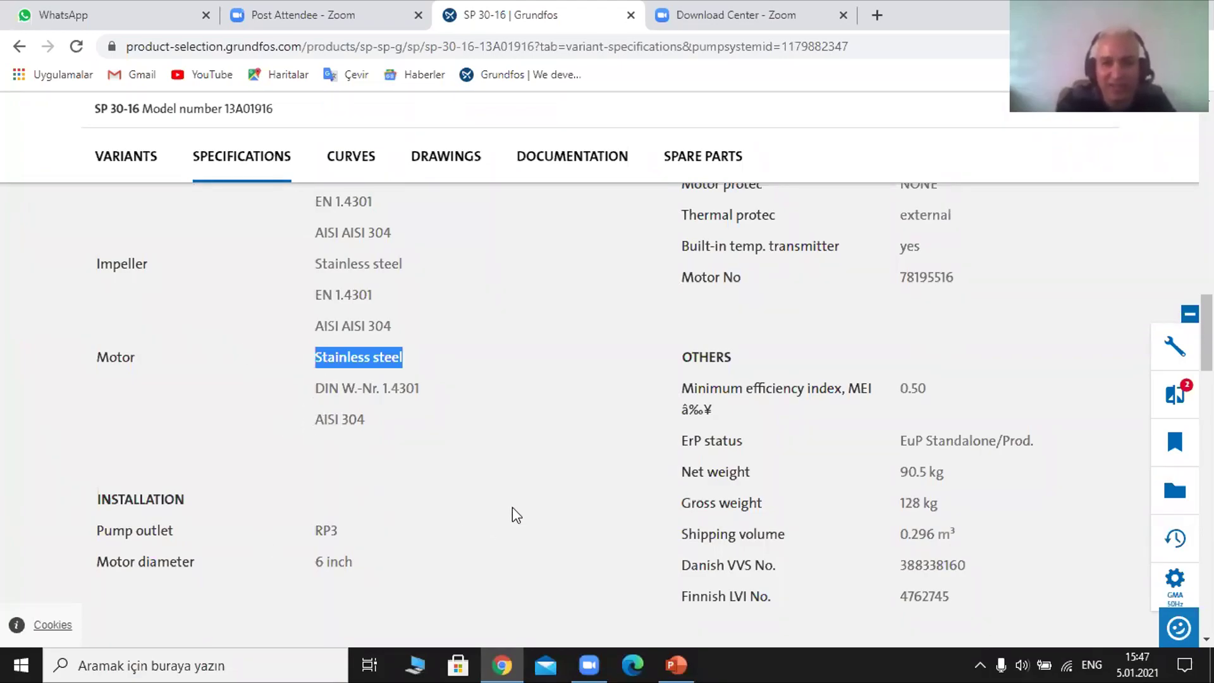
{"action": "scroll", "coordinate": [372, 440], "scroll_direction": "down", "scroll_amount": 3}
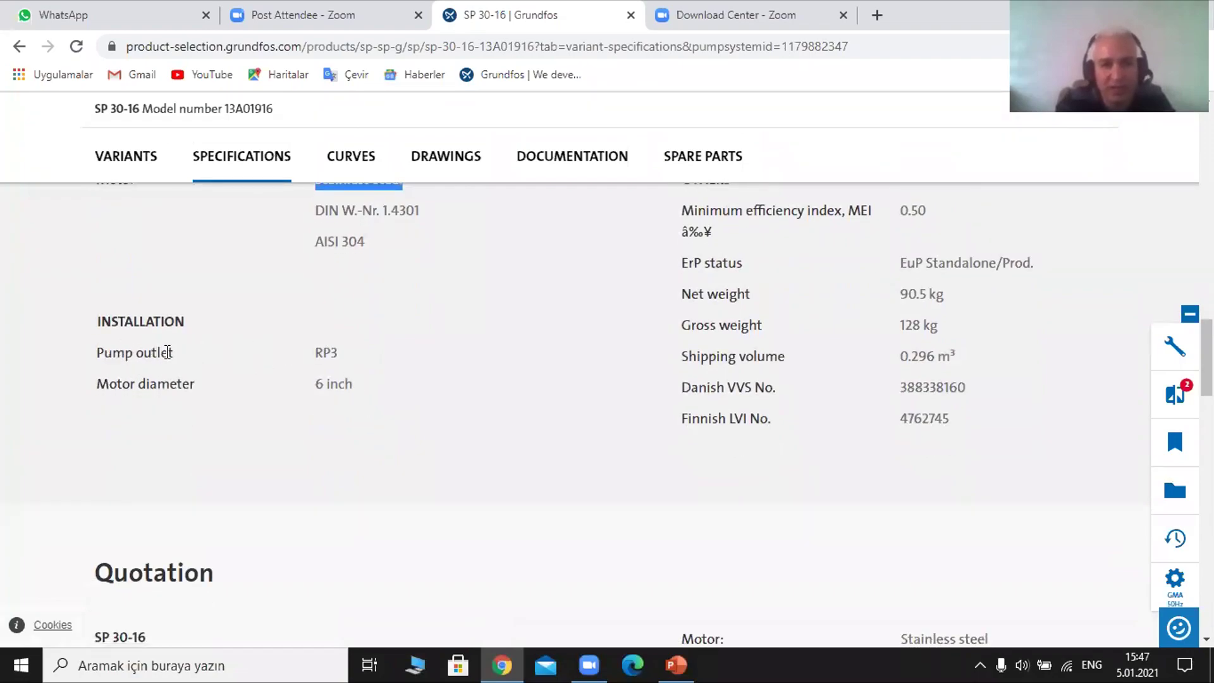
{"action": "double_click", "coordinate": [347, 351]}
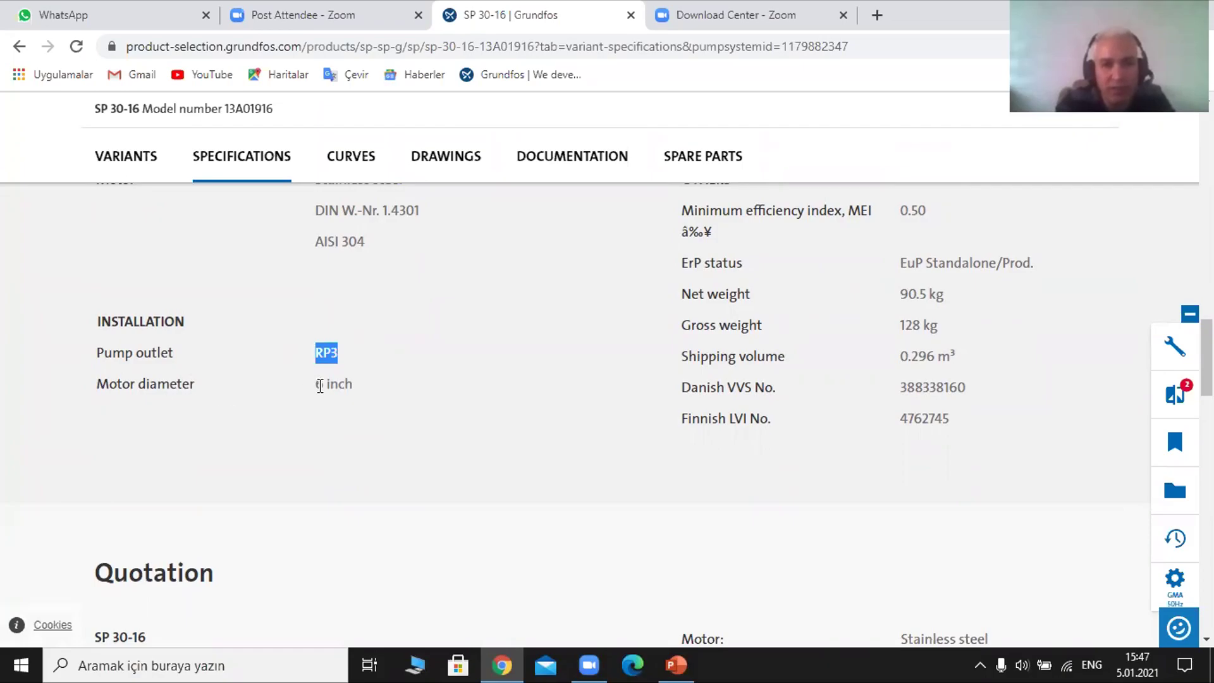
{"action": "left_click_drag", "start_coordinate": [320, 386], "coordinate": [362, 389]}
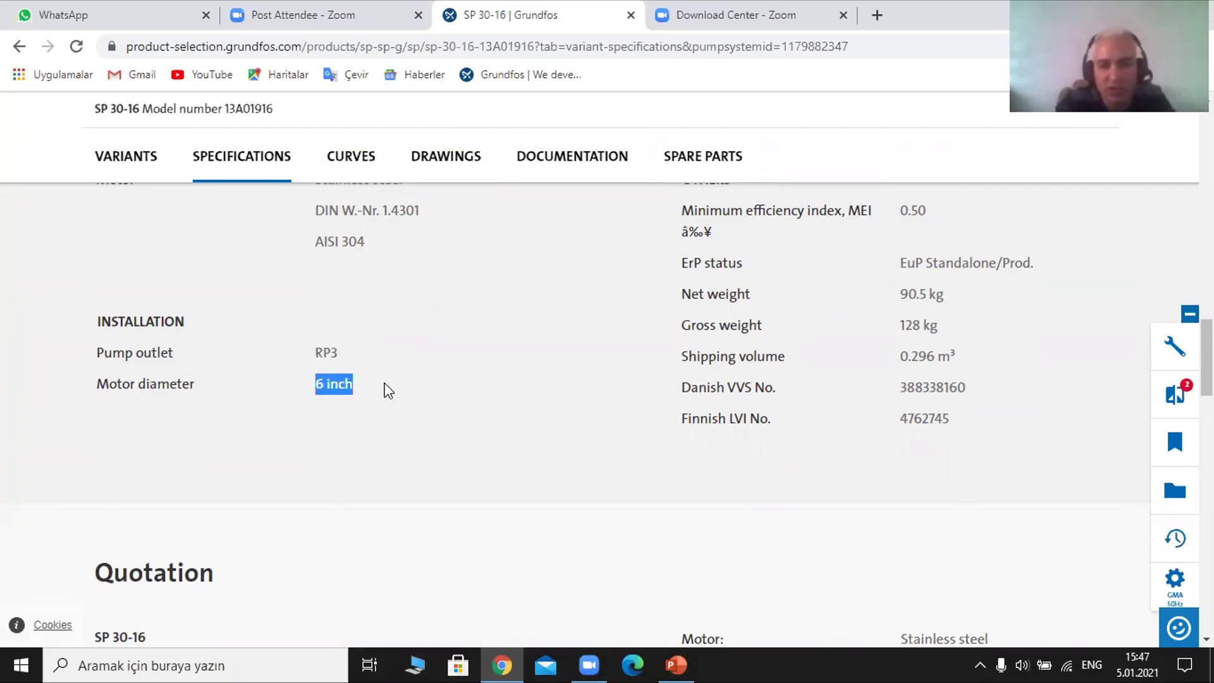
{"action": "scroll", "coordinate": [394, 387], "scroll_direction": "down", "scroll_amount": 2}
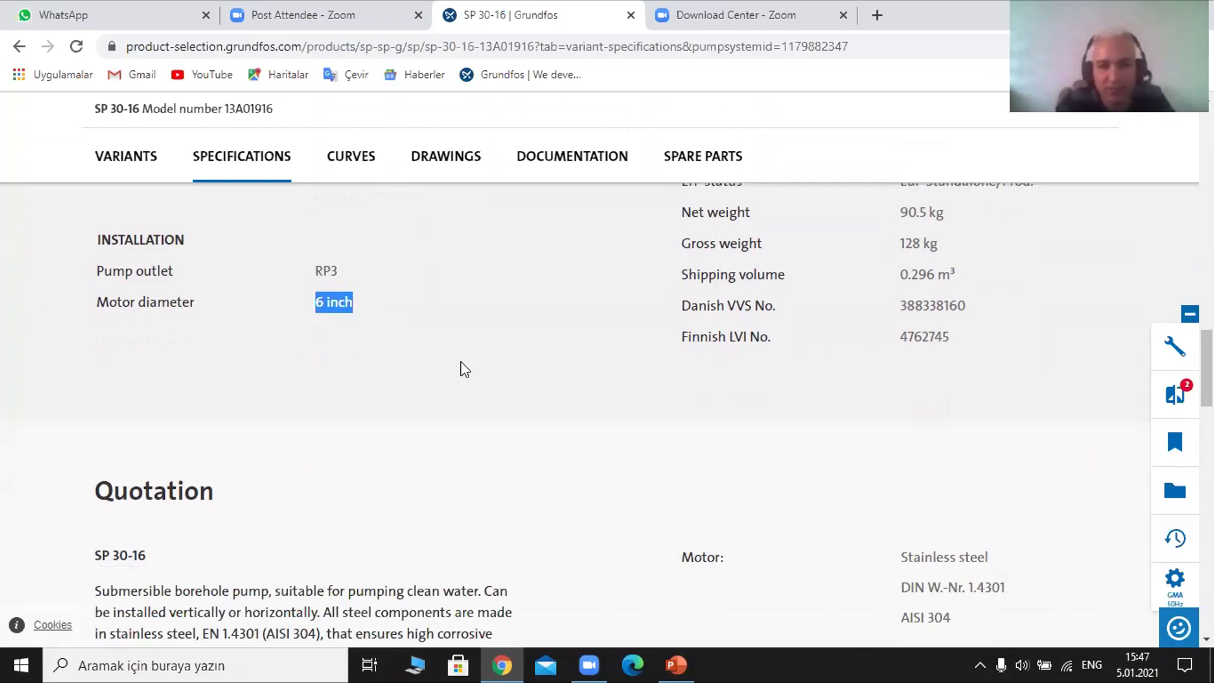
{"action": "scroll", "coordinate": [464, 370], "scroll_direction": "down", "scroll_amount": 1}
{"action": "scroll", "coordinate": [468, 362], "scroll_direction": "down", "scroll_amount": 5}
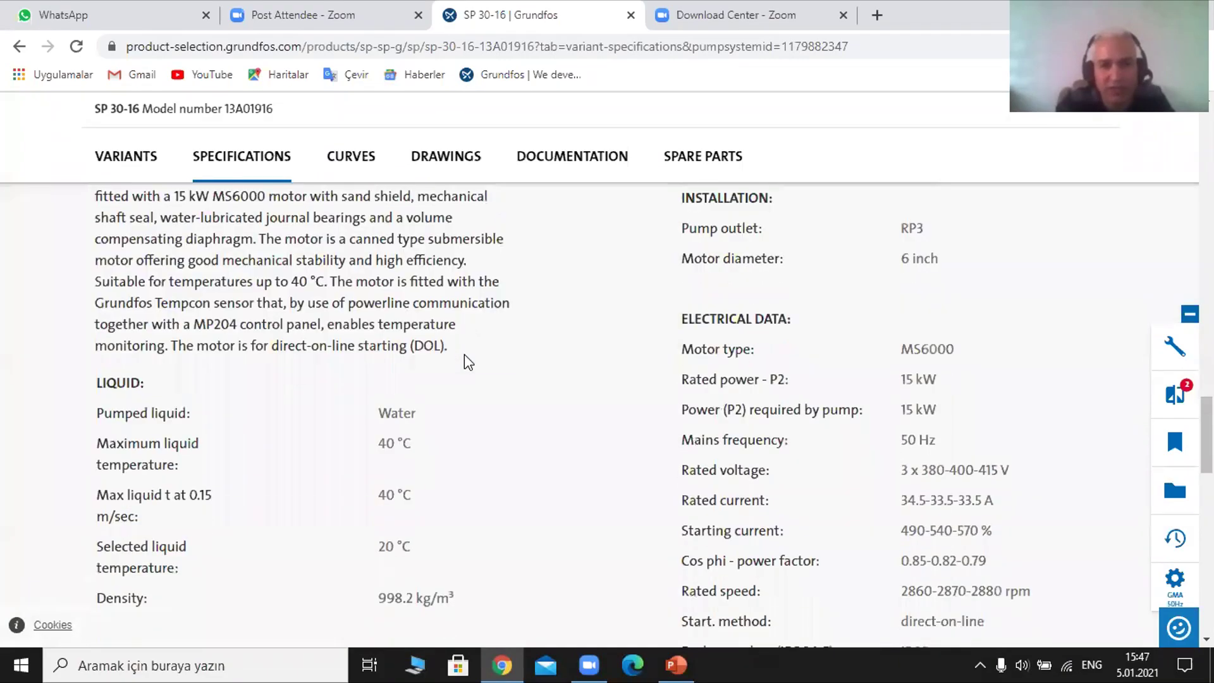
{"action": "scroll", "coordinate": [465, 354], "scroll_direction": "down", "scroll_amount": 9}
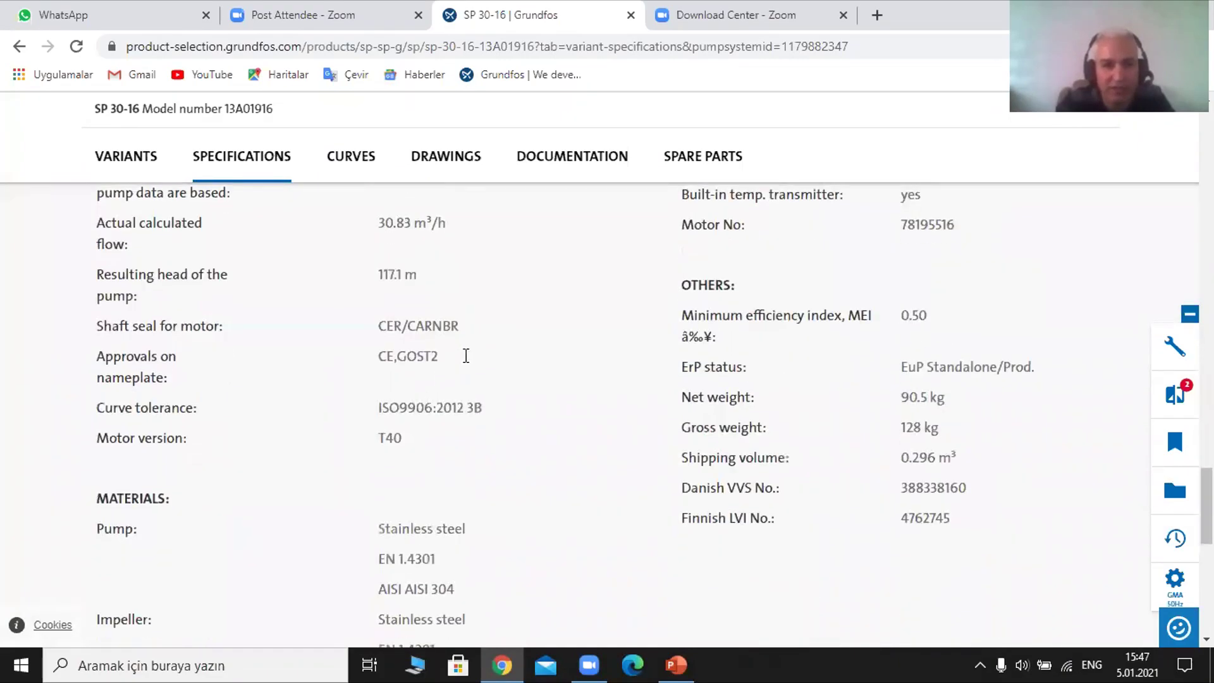
{"action": "scroll", "coordinate": [466, 356], "scroll_direction": "up", "scroll_amount": 8}
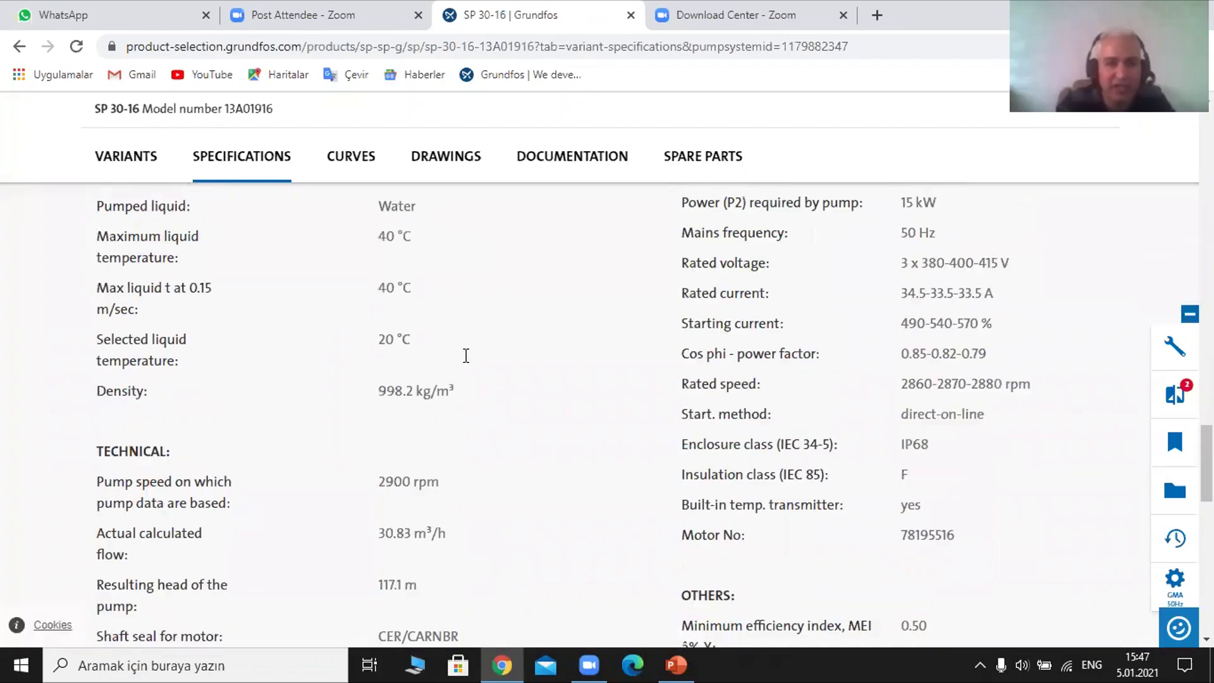
{"action": "scroll", "coordinate": [464, 354], "scroll_direction": "down", "scroll_amount": 9}
{"action": "scroll", "coordinate": [466, 356], "scroll_direction": "up", "scroll_amount": 8}
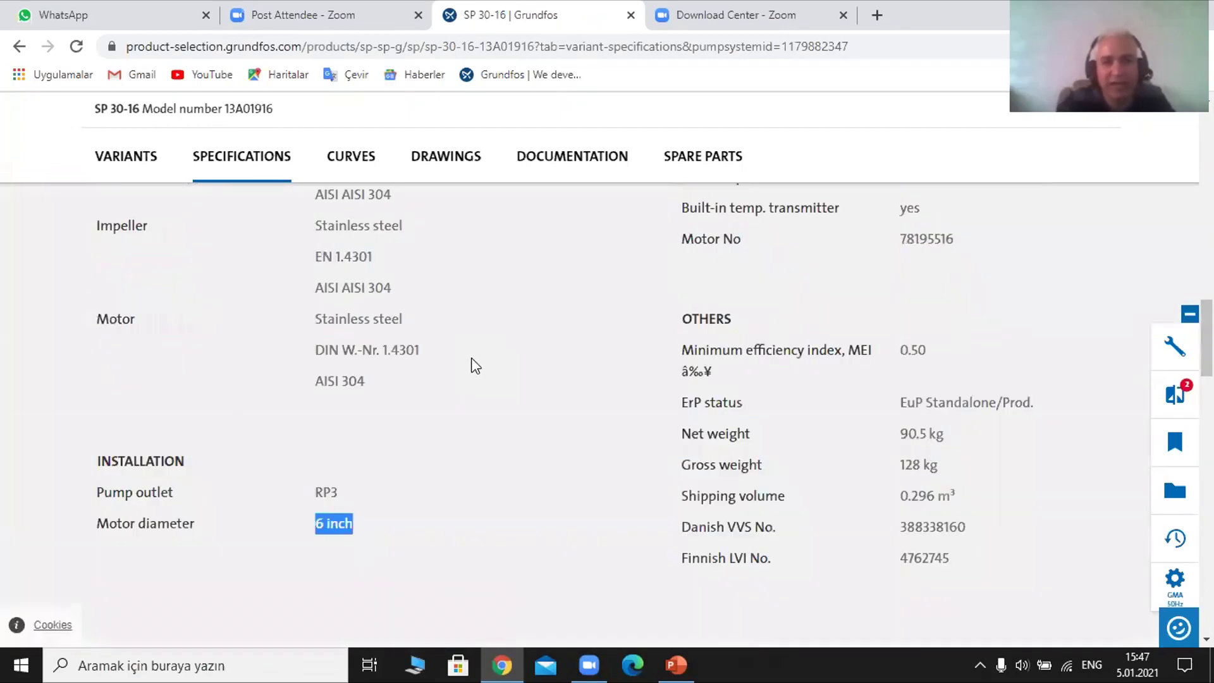
{"action": "scroll", "coordinate": [443, 278], "scroll_direction": "up", "scroll_amount": 2}
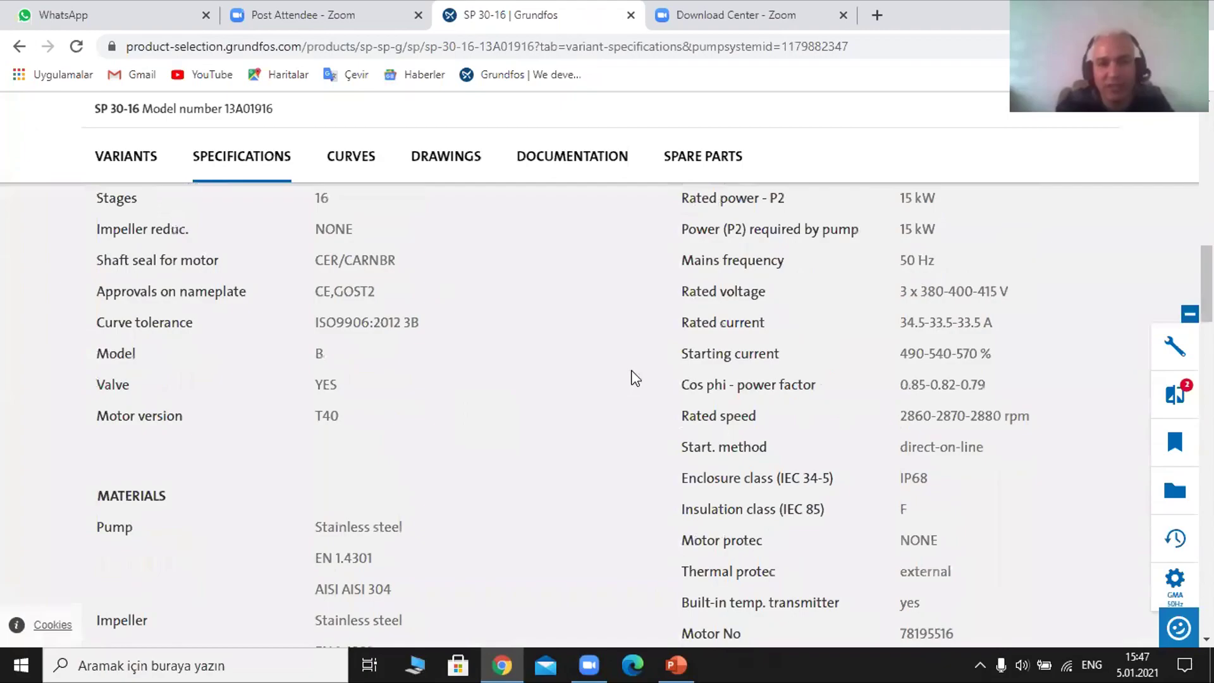
{"action": "scroll", "coordinate": [340, 278], "scroll_direction": "up", "scroll_amount": 5}
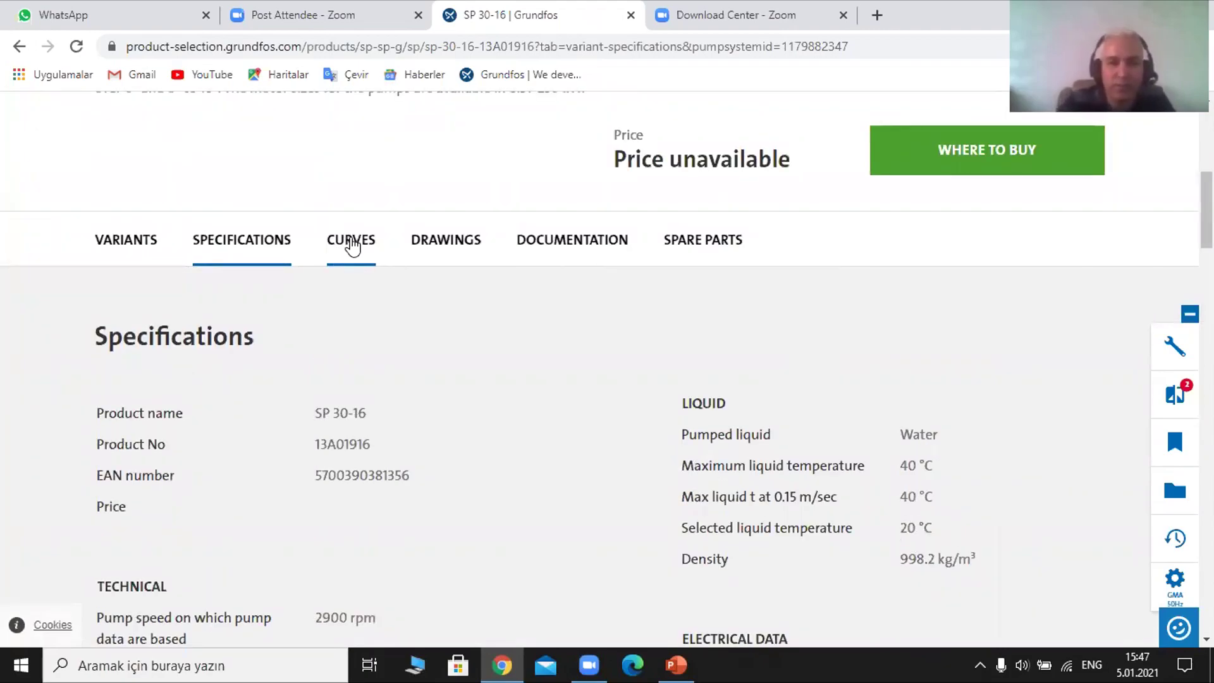
- Open the SP 30-16 Curves tab and scroll through the performance chart and settings
{"action": "left_click", "coordinate": [352, 244]}
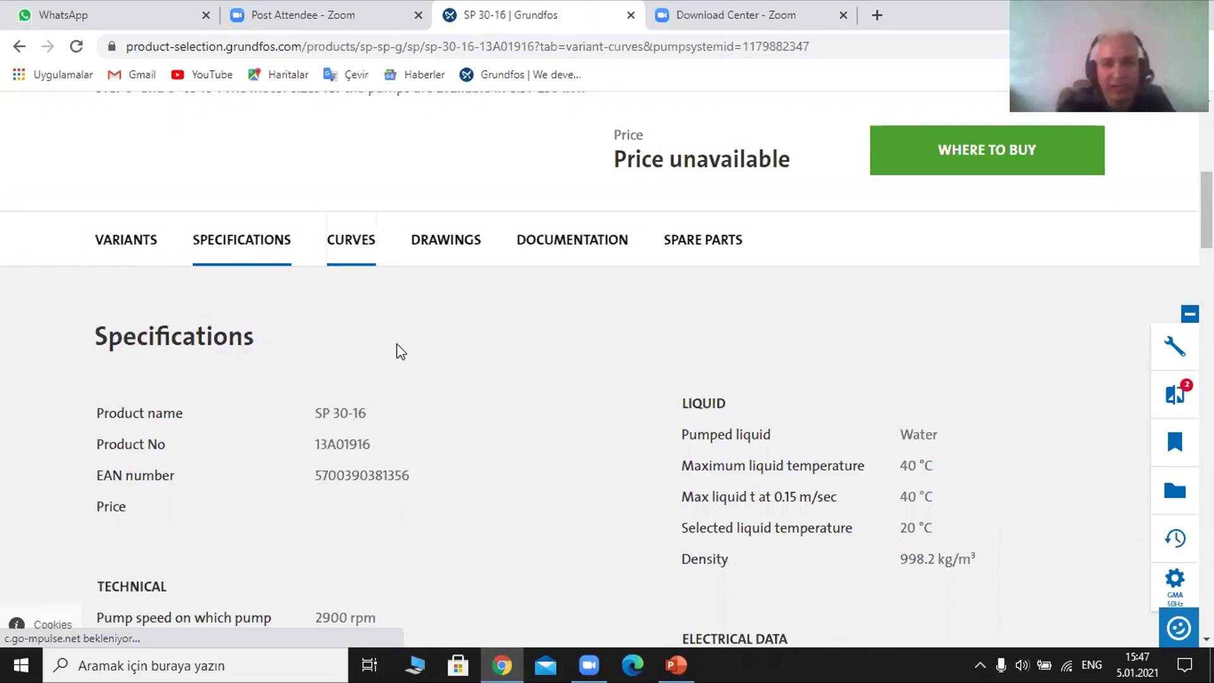
{"action": "scroll", "coordinate": [397, 345], "scroll_direction": "down", "scroll_amount": 15}
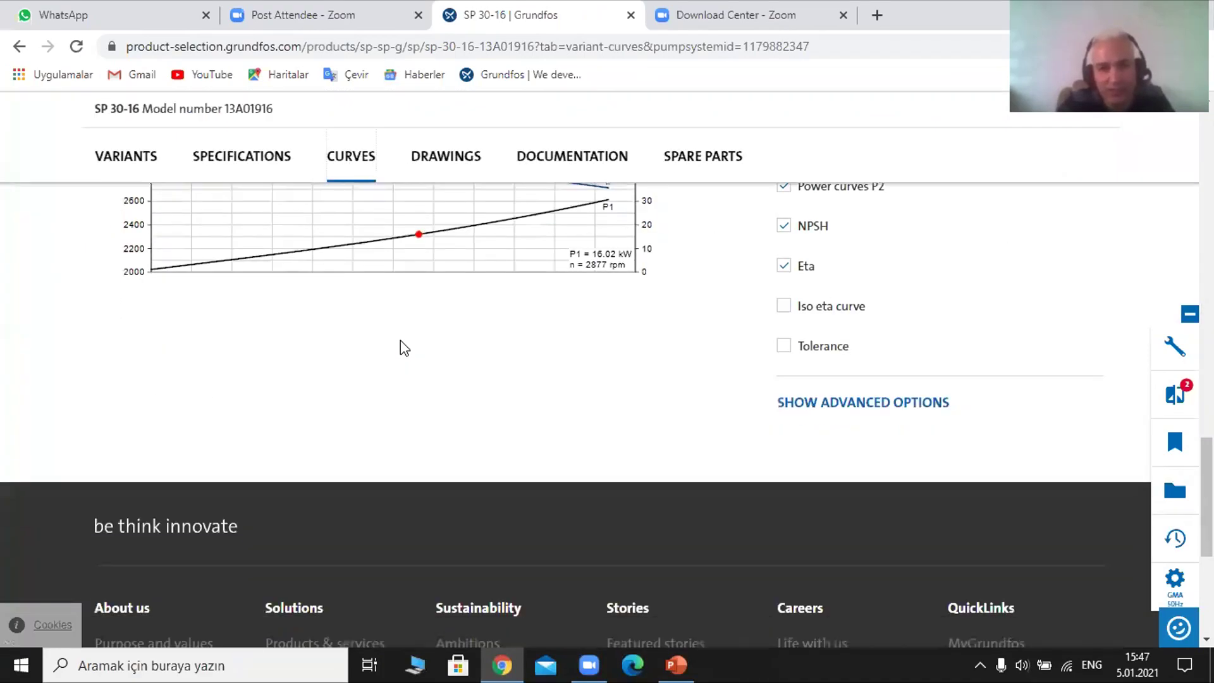
{"action": "scroll", "coordinate": [400, 345], "scroll_direction": "up", "scroll_amount": 4}
- Open the Drawings tab and browse the dimensional drawing, Y/Δ and DOL wiring diagram, and 3D model
{"action": "scroll", "coordinate": [448, 244], "scroll_direction": "up", "scroll_amount": 4}
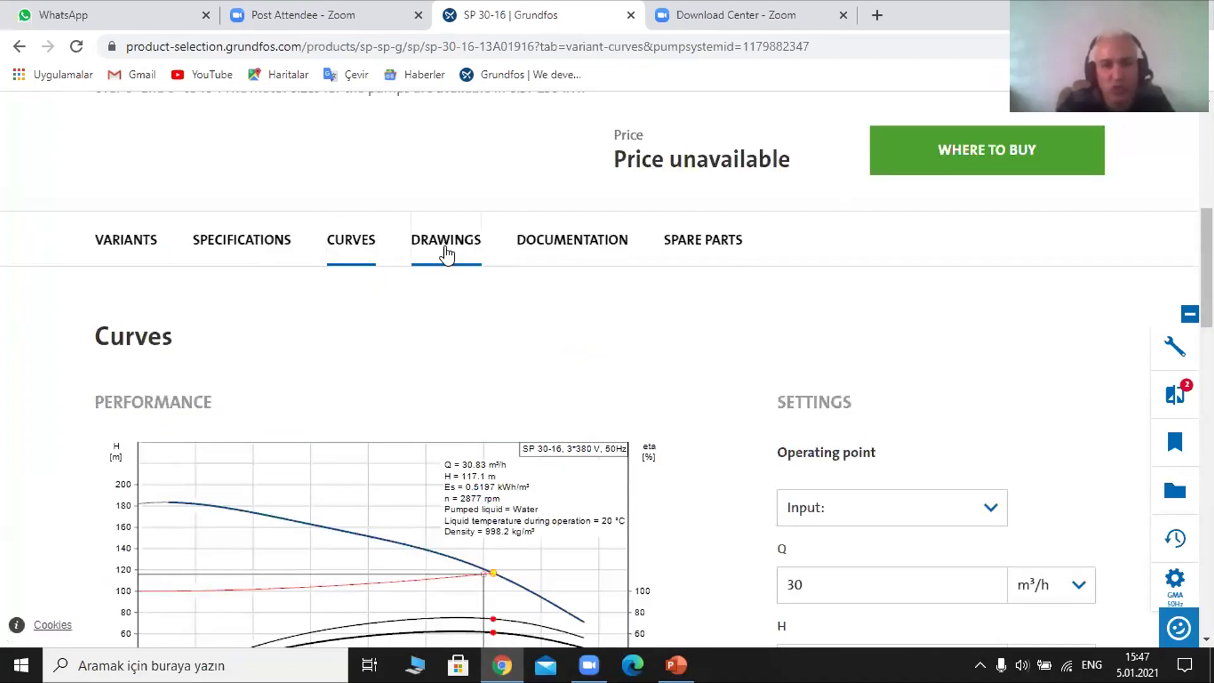
{"action": "left_click", "coordinate": [446, 251]}
{"action": "scroll", "coordinate": [543, 336], "scroll_direction": "down", "scroll_amount": 1}
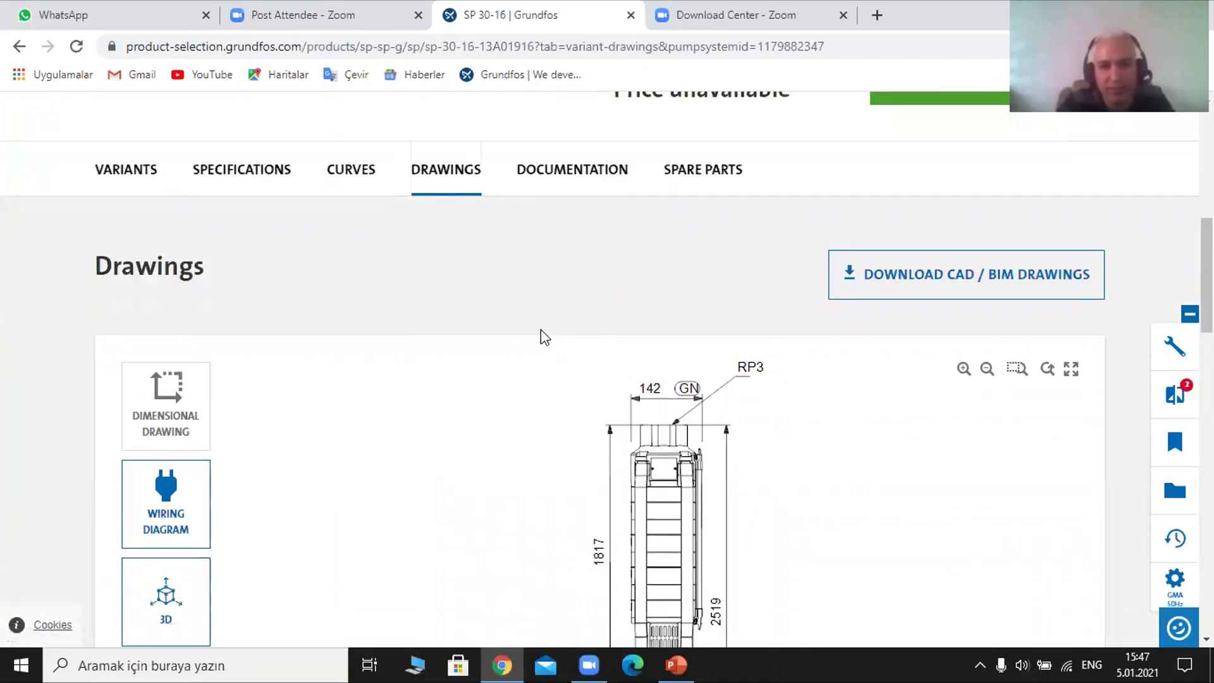
{"action": "scroll", "coordinate": [634, 335], "scroll_direction": "down", "scroll_amount": 3}
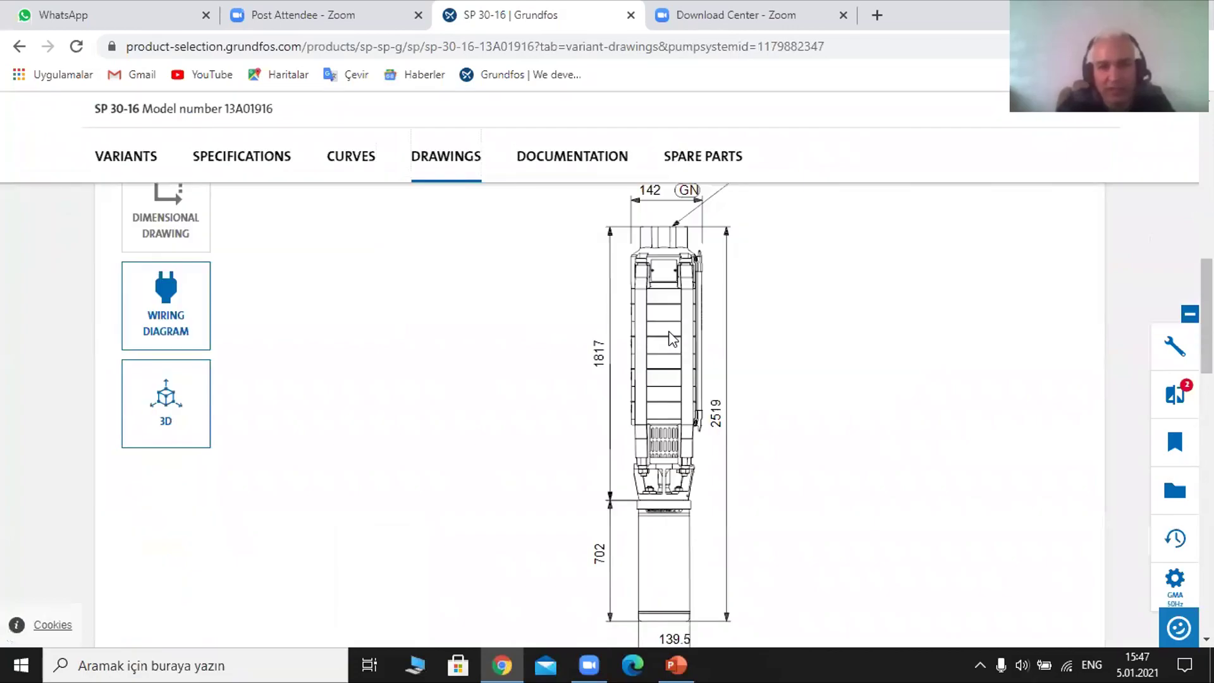
{"action": "scroll", "coordinate": [652, 422], "scroll_direction": "up", "scroll_amount": 1}
{"action": "scroll", "coordinate": [664, 371], "scroll_direction": "down", "scroll_amount": 2}
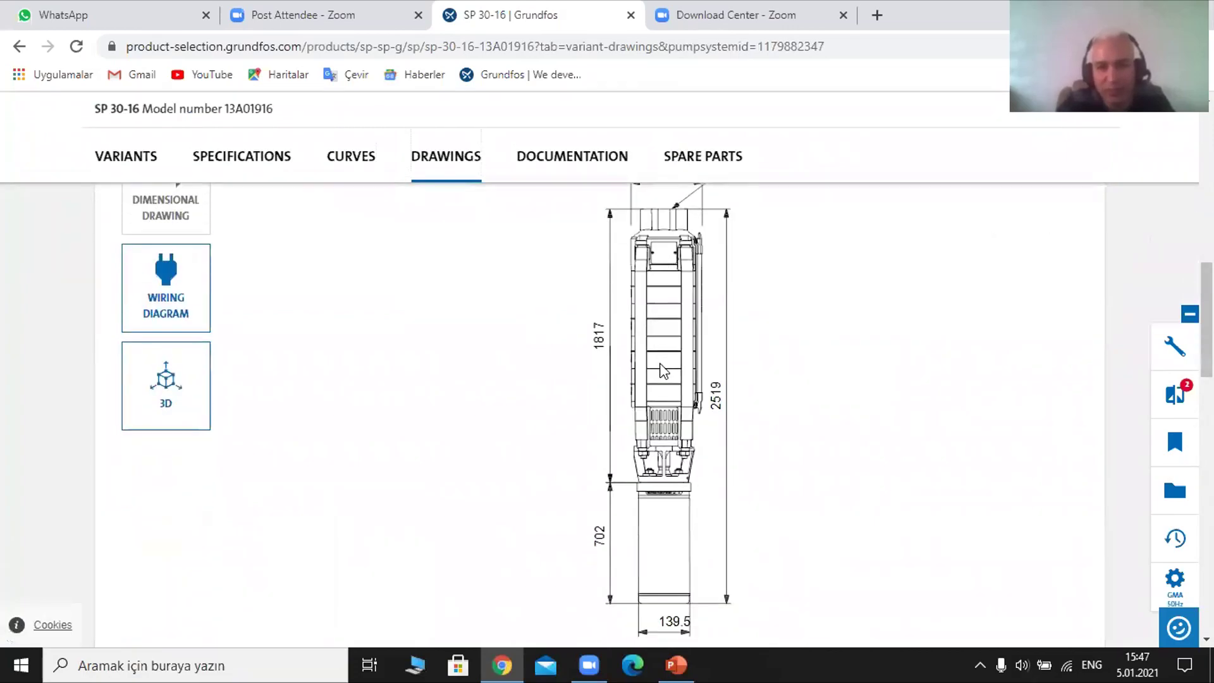
{"action": "scroll", "coordinate": [663, 370], "scroll_direction": "down", "scroll_amount": 3}
{"action": "scroll", "coordinate": [661, 361], "scroll_direction": "up", "scroll_amount": 3}
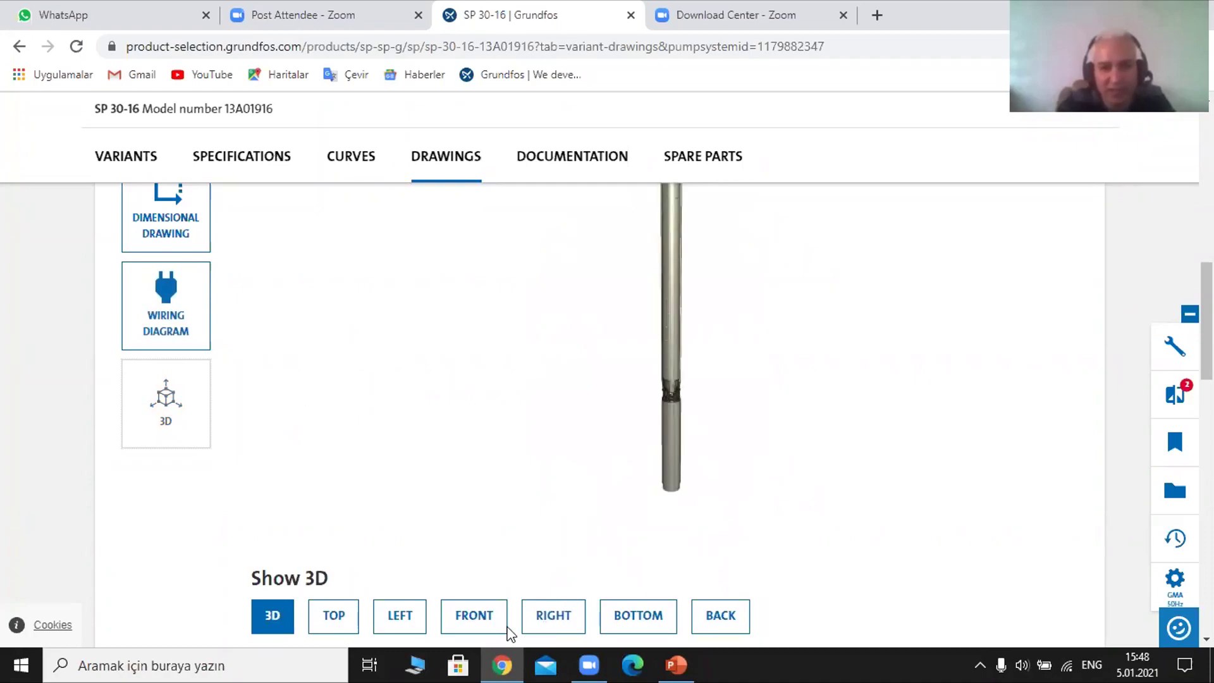
{"action": "scroll", "coordinate": [583, 424], "scroll_direction": "up", "scroll_amount": 5}
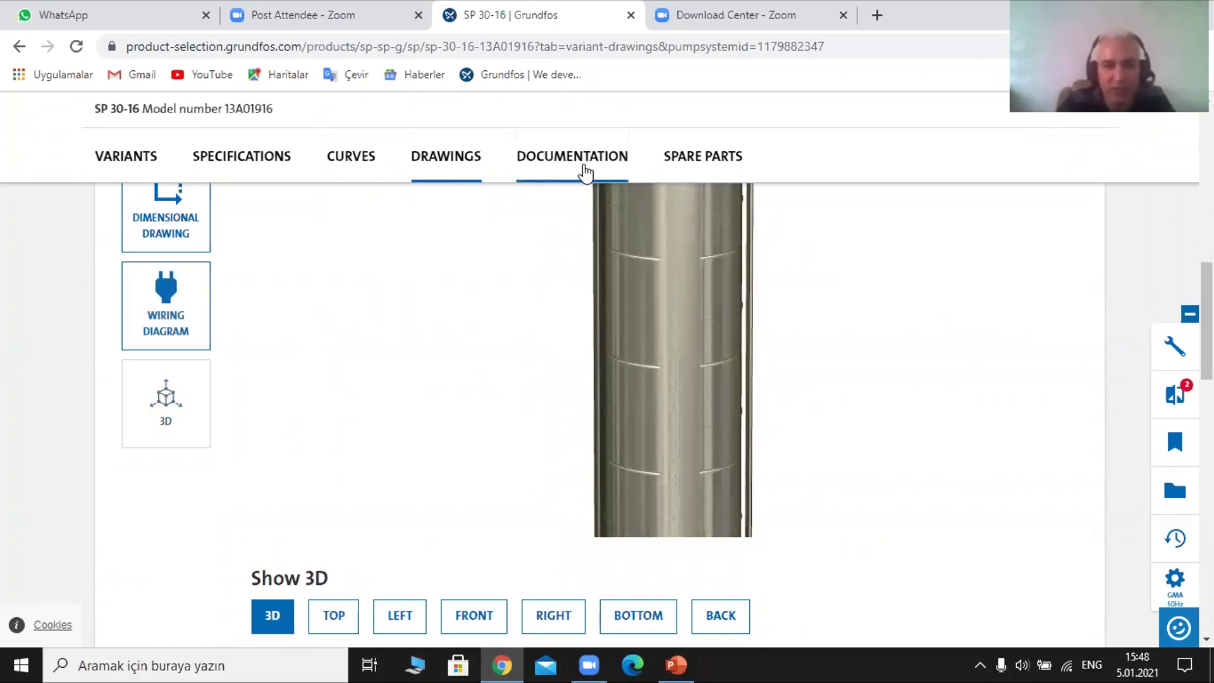
- Open the SP 30-16 Documentation tab and browse the English document list
{"action": "left_click", "coordinate": [588, 169]}
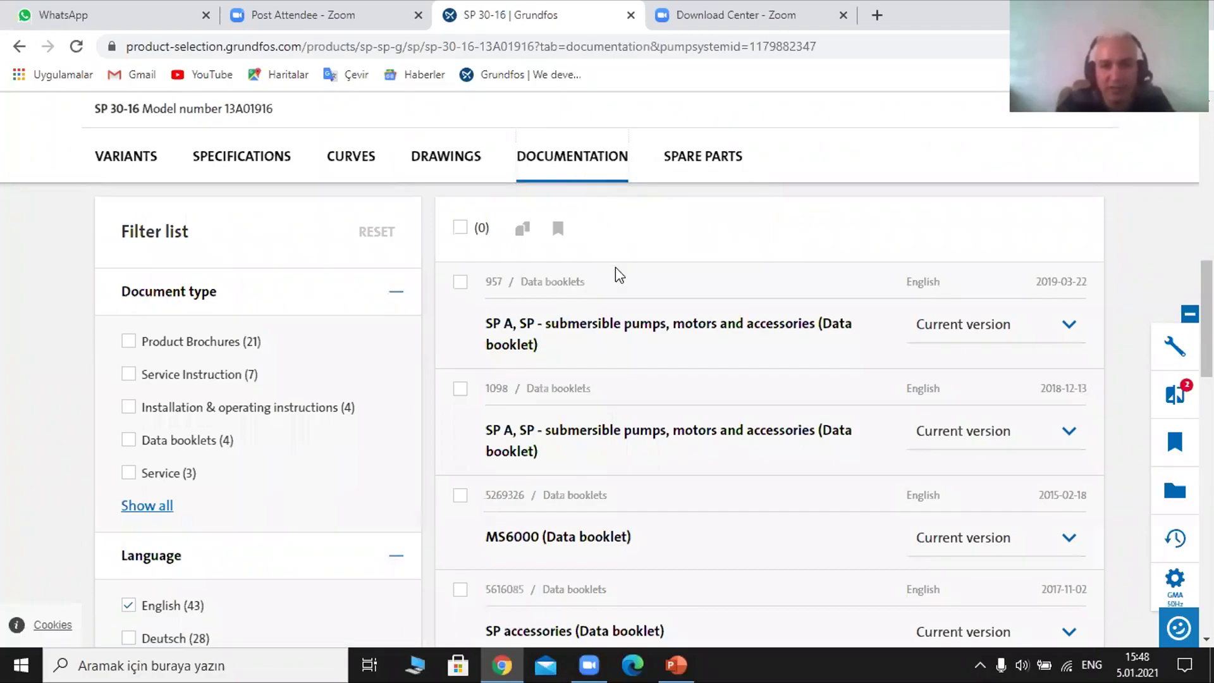
{"action": "scroll", "coordinate": [621, 335], "scroll_direction": "down", "scroll_amount": 3}
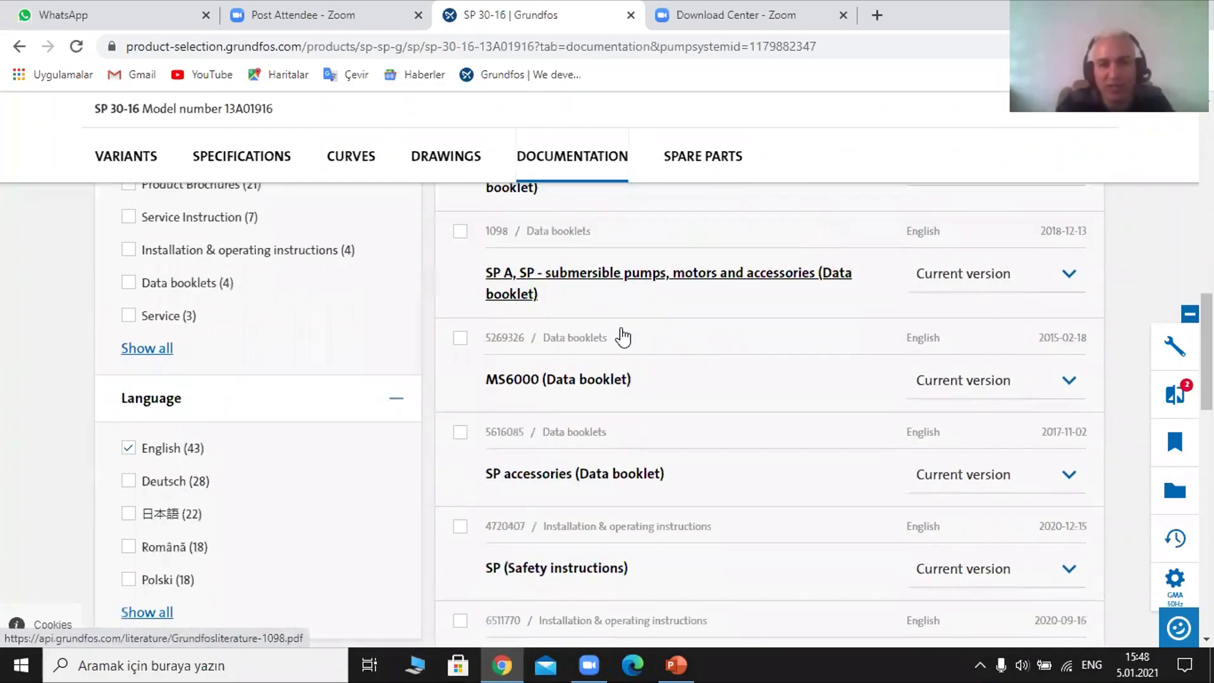
{"action": "scroll", "coordinate": [621, 329], "scroll_direction": "down", "scroll_amount": 5}
{"action": "scroll", "coordinate": [616, 331], "scroll_direction": "down", "scroll_amount": 3}
{"action": "scroll", "coordinate": [617, 332], "scroll_direction": "up", "scroll_amount": 2}
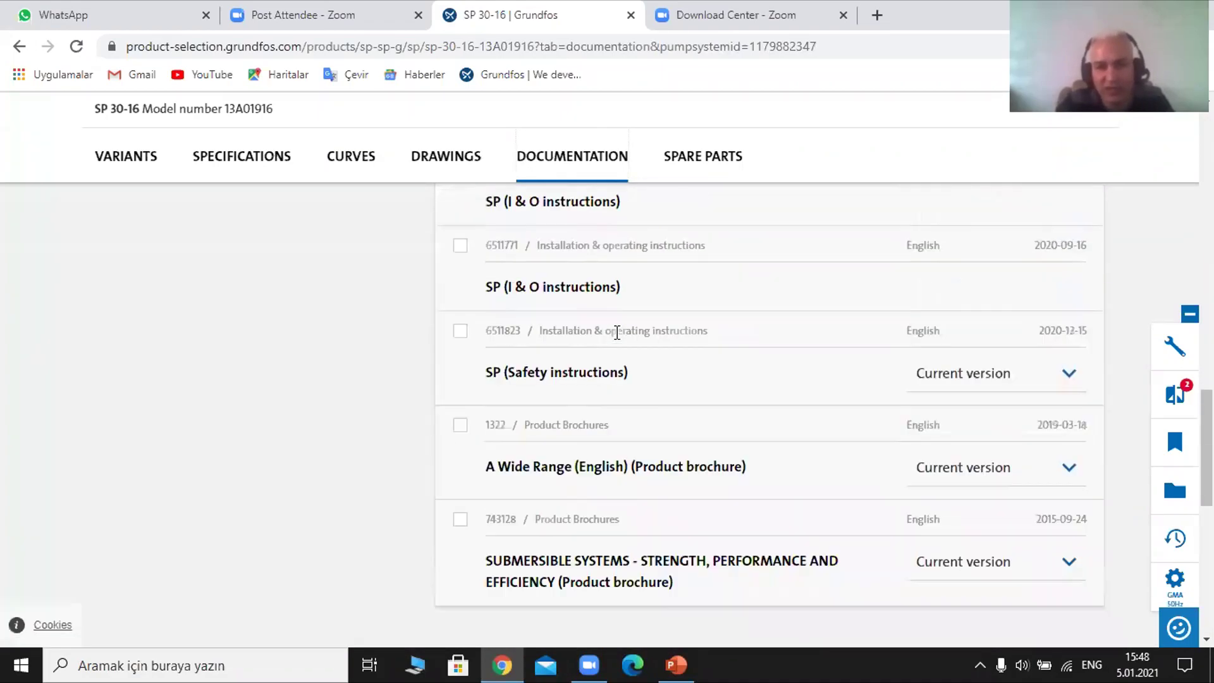
{"action": "scroll", "coordinate": [601, 354], "scroll_direction": "up", "scroll_amount": 2}
{"action": "scroll", "coordinate": [569, 265], "scroll_direction": "up", "scroll_amount": 2}
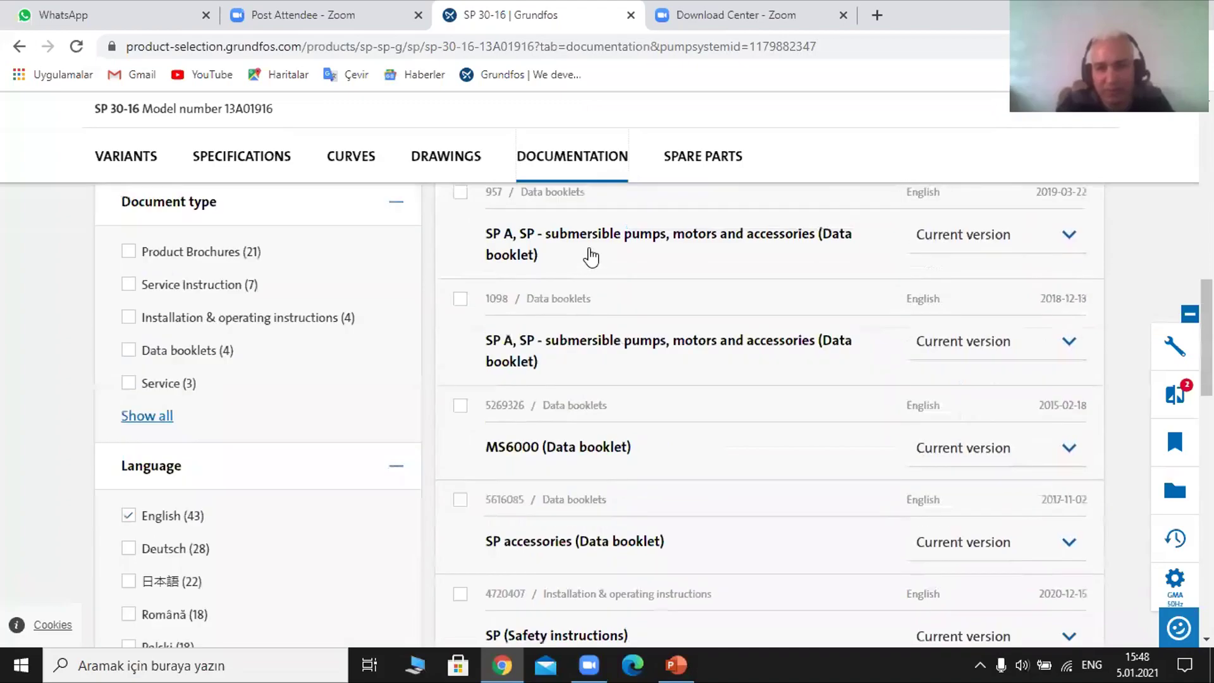
{"action": "scroll", "coordinate": [626, 351], "scroll_direction": "up", "scroll_amount": 1}
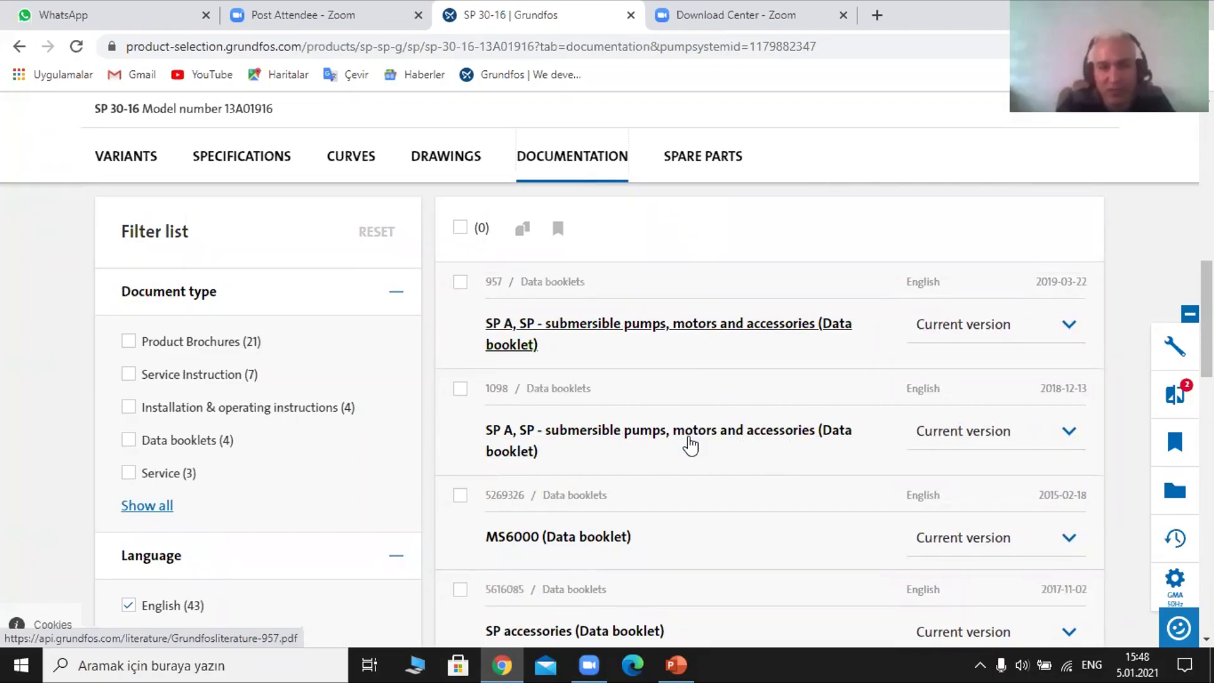
{"action": "scroll", "coordinate": [696, 436], "scroll_direction": "down", "scroll_amount": 3}
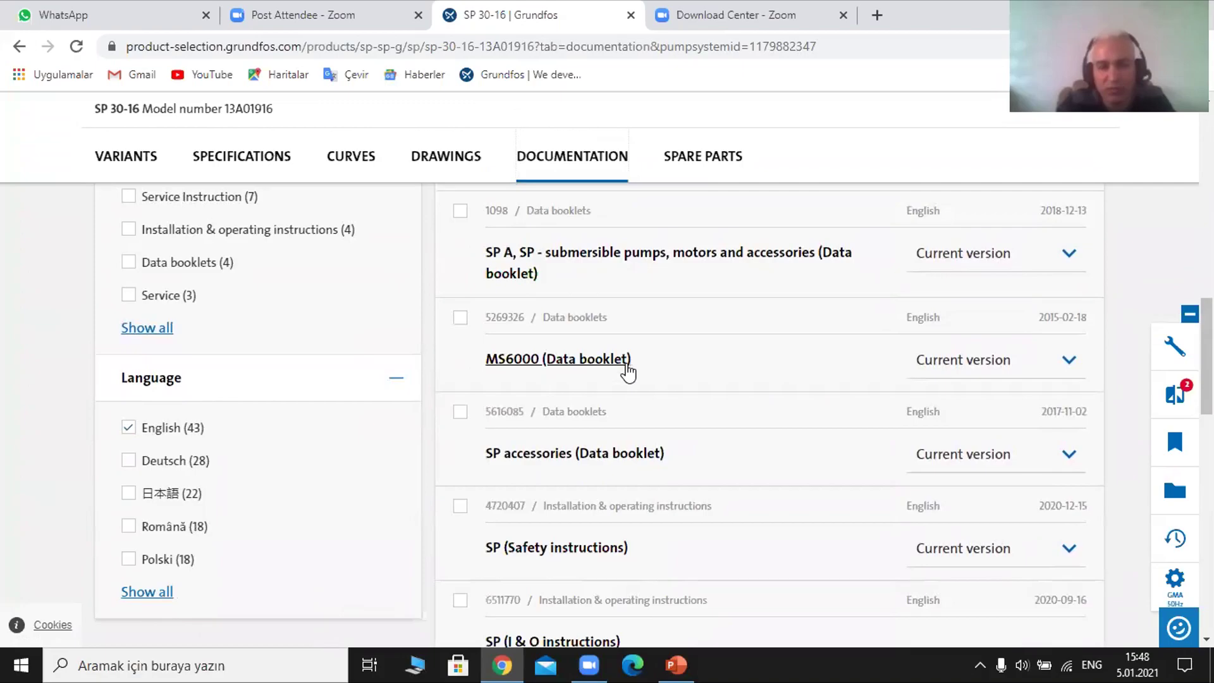
{"action": "scroll", "coordinate": [712, 361], "scroll_direction": "down", "scroll_amount": 2}
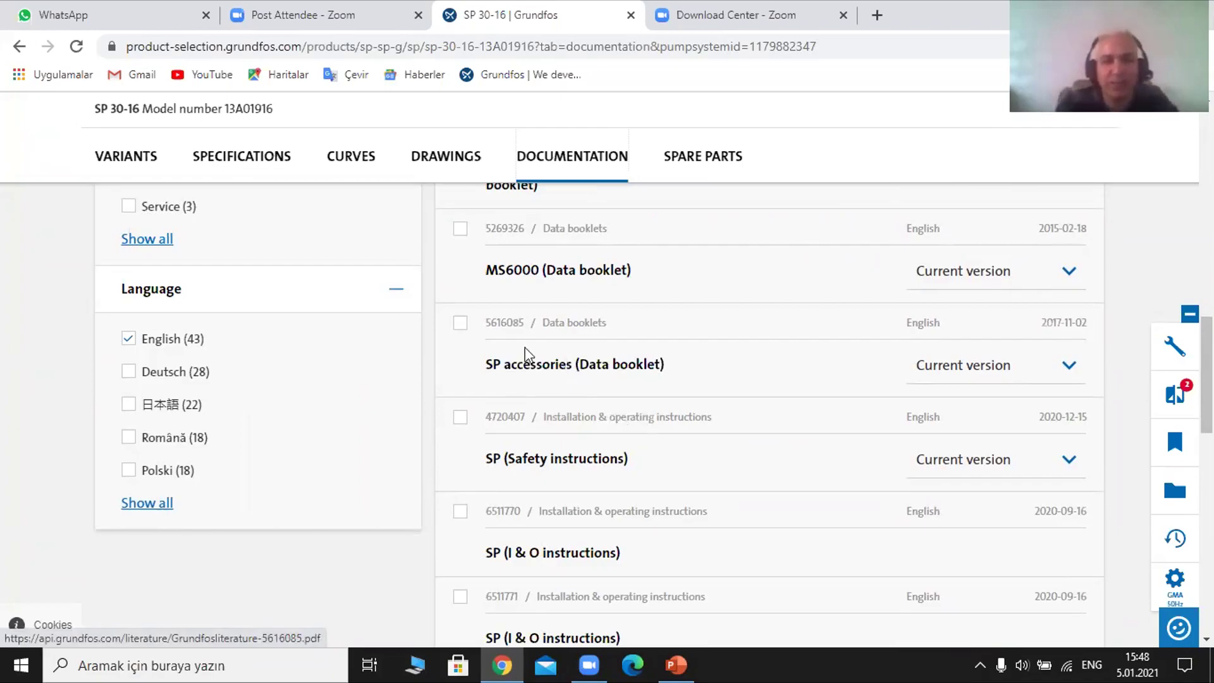
{"action": "scroll", "coordinate": [601, 382], "scroll_direction": "down", "scroll_amount": 1}
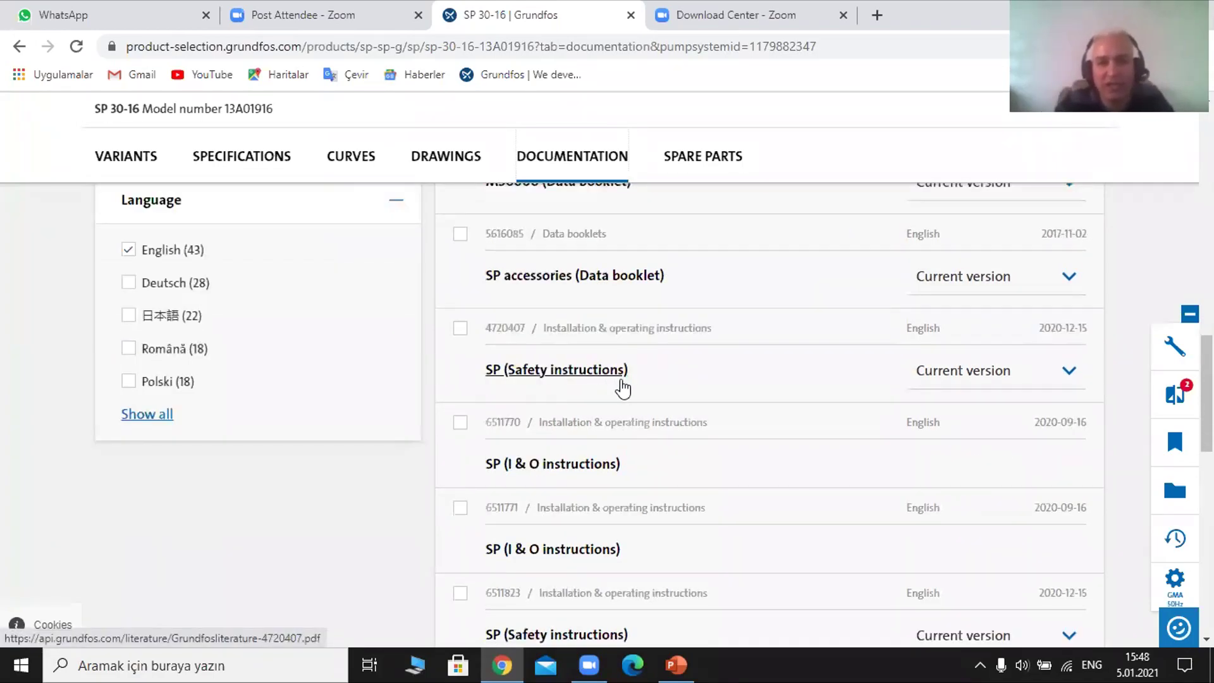
{"action": "scroll", "coordinate": [626, 379], "scroll_direction": "down", "scroll_amount": 3}
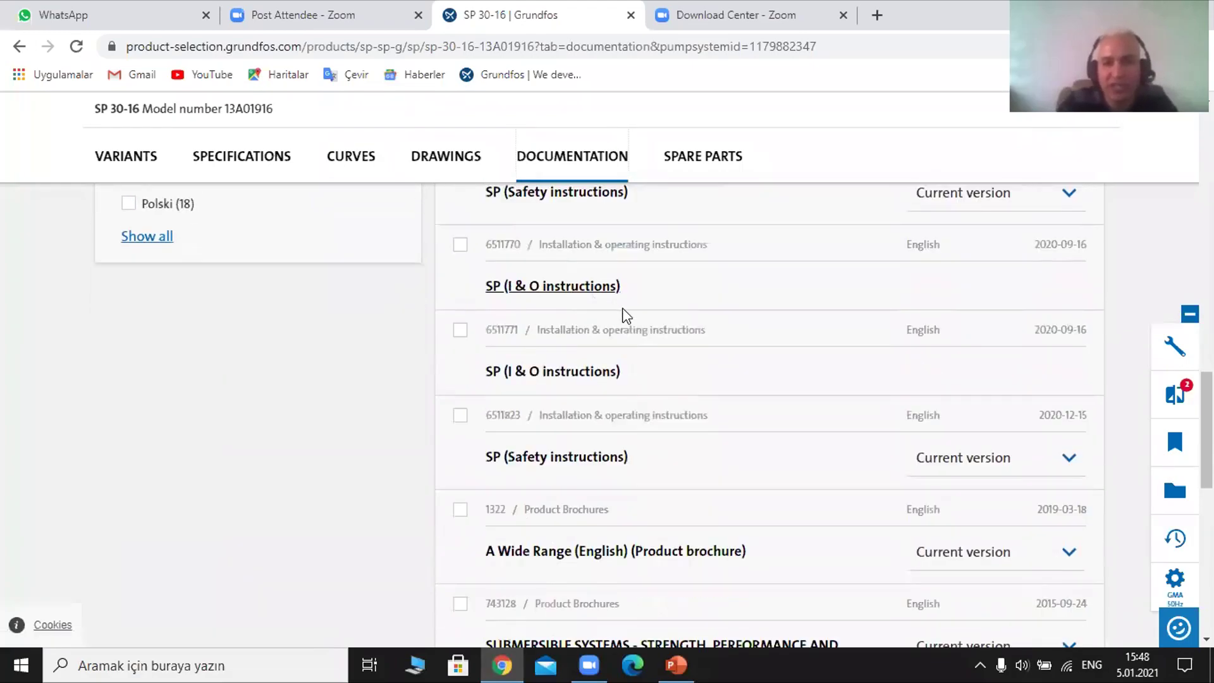
{"action": "scroll", "coordinate": [625, 306], "scroll_direction": "down", "scroll_amount": 1}
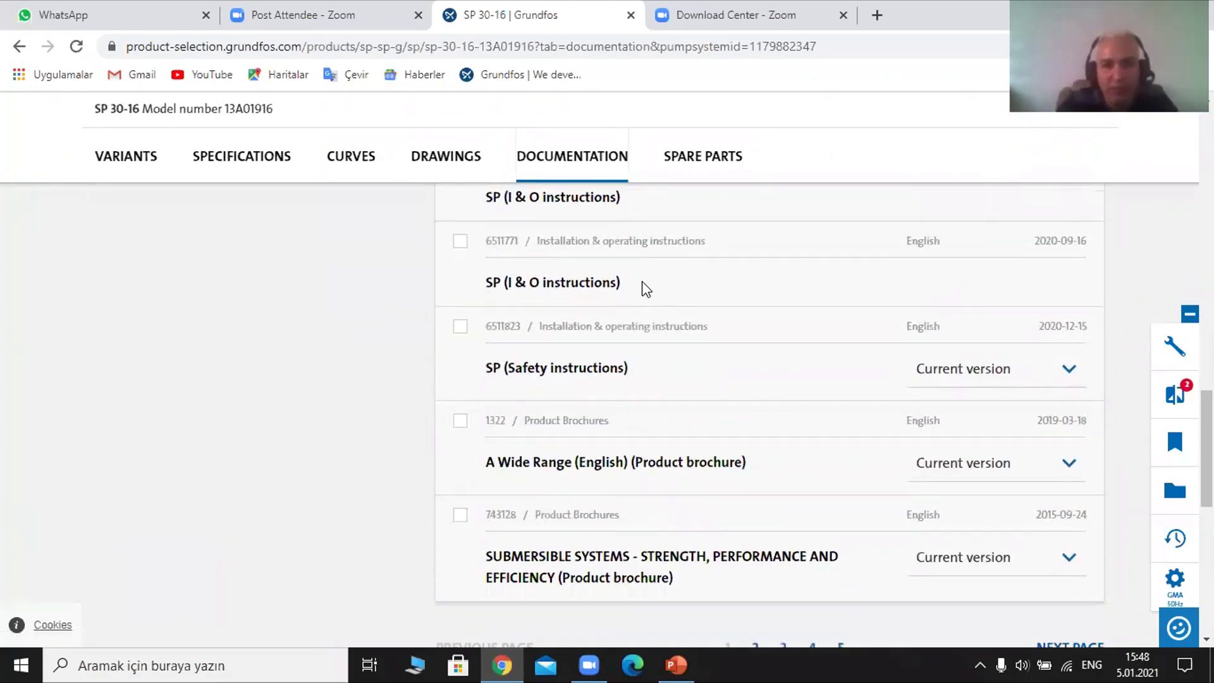
{"action": "scroll", "coordinate": [646, 286], "scroll_direction": "down", "scroll_amount": 1}
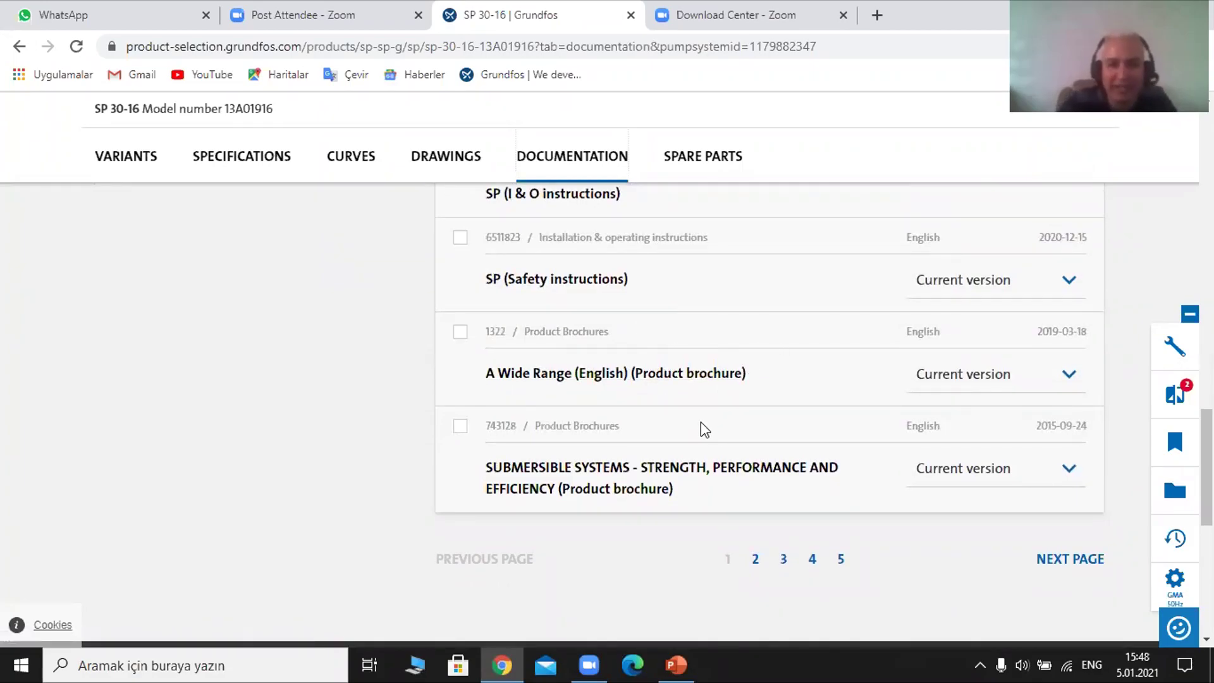
{"action": "scroll", "coordinate": [700, 424], "scroll_direction": "up", "scroll_amount": 4}
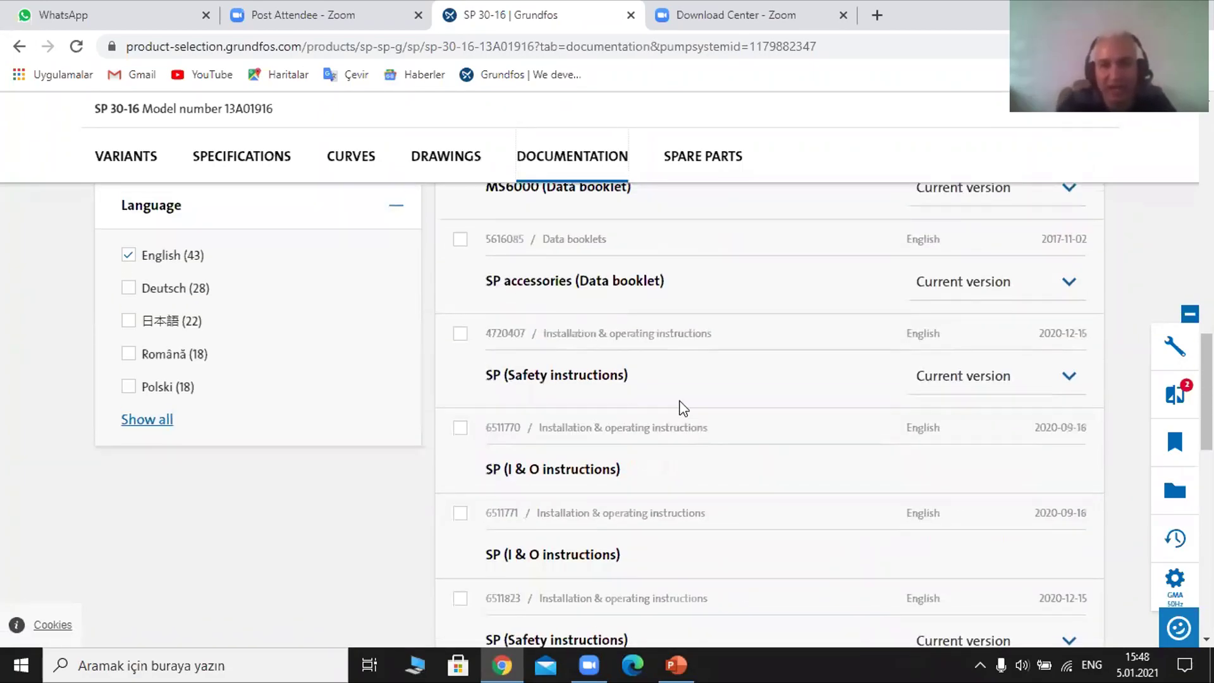
{"action": "scroll", "coordinate": [683, 408], "scroll_direction": "up", "scroll_amount": 3}
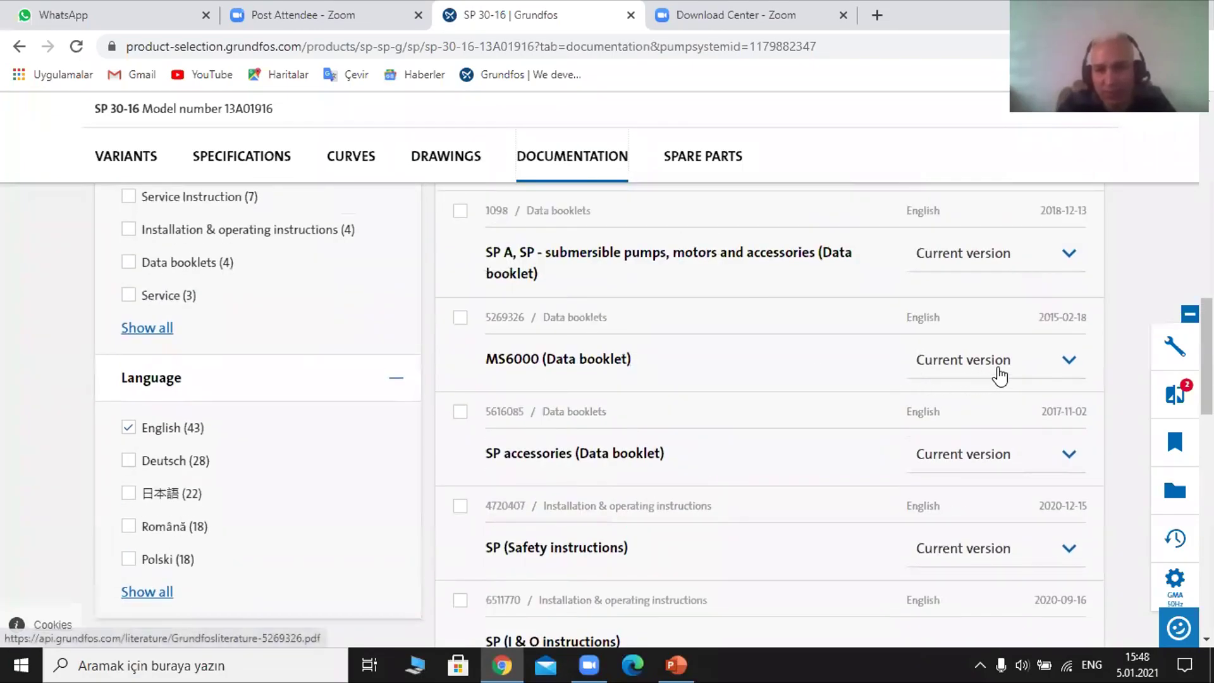
- Check the MS6000 booklet versions and download the MS6000 data booklet PDF
{"action": "left_click", "coordinate": [945, 365]}
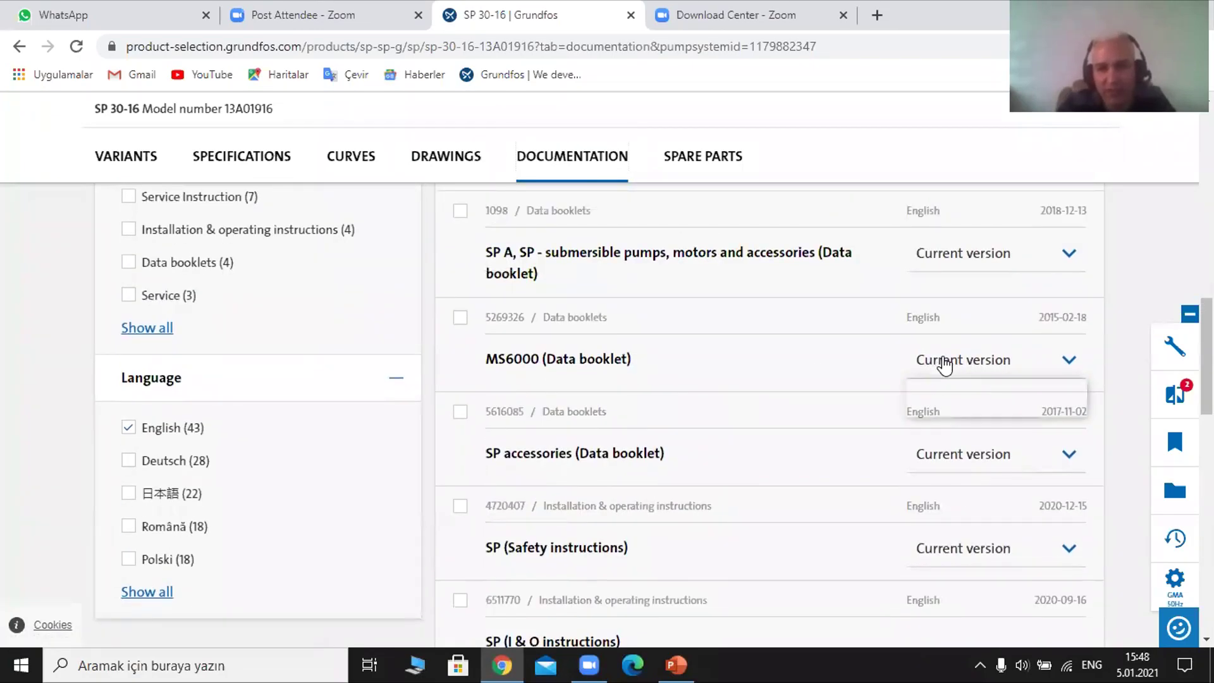
{"action": "left_click", "coordinate": [519, 363]}
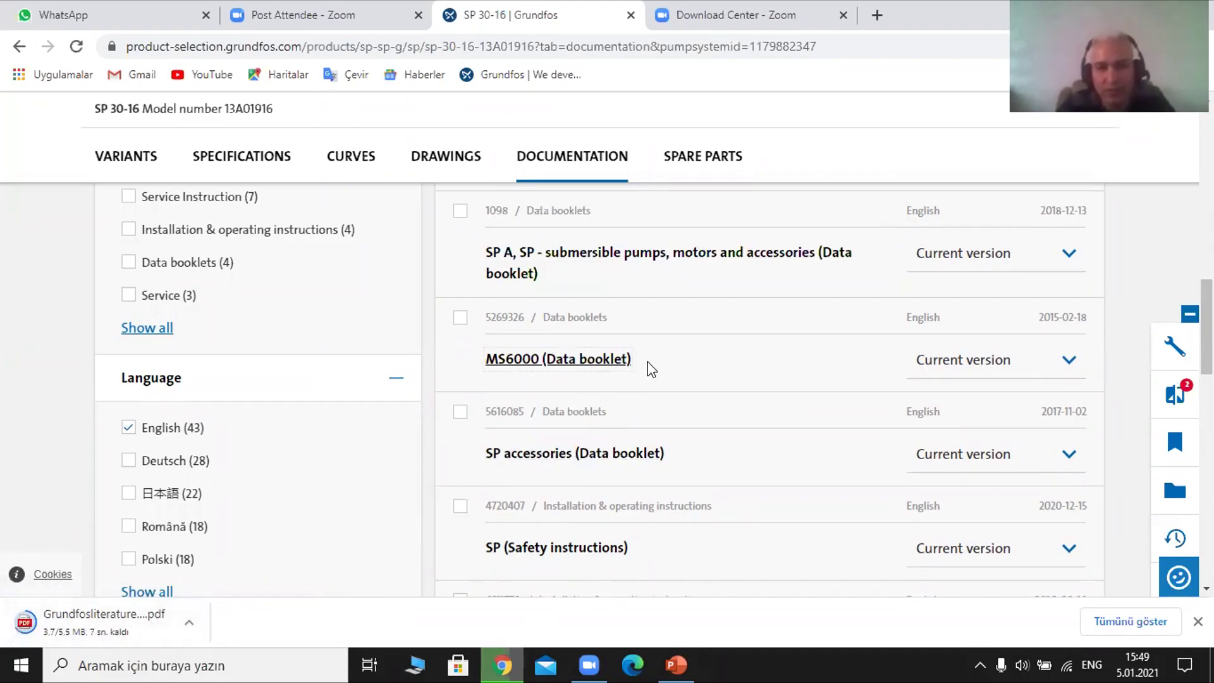
{"action": "scroll", "coordinate": [651, 367], "scroll_direction": "up", "scroll_amount": 2}
{"action": "scroll", "coordinate": [651, 367], "scroll_direction": "down", "scroll_amount": 2}
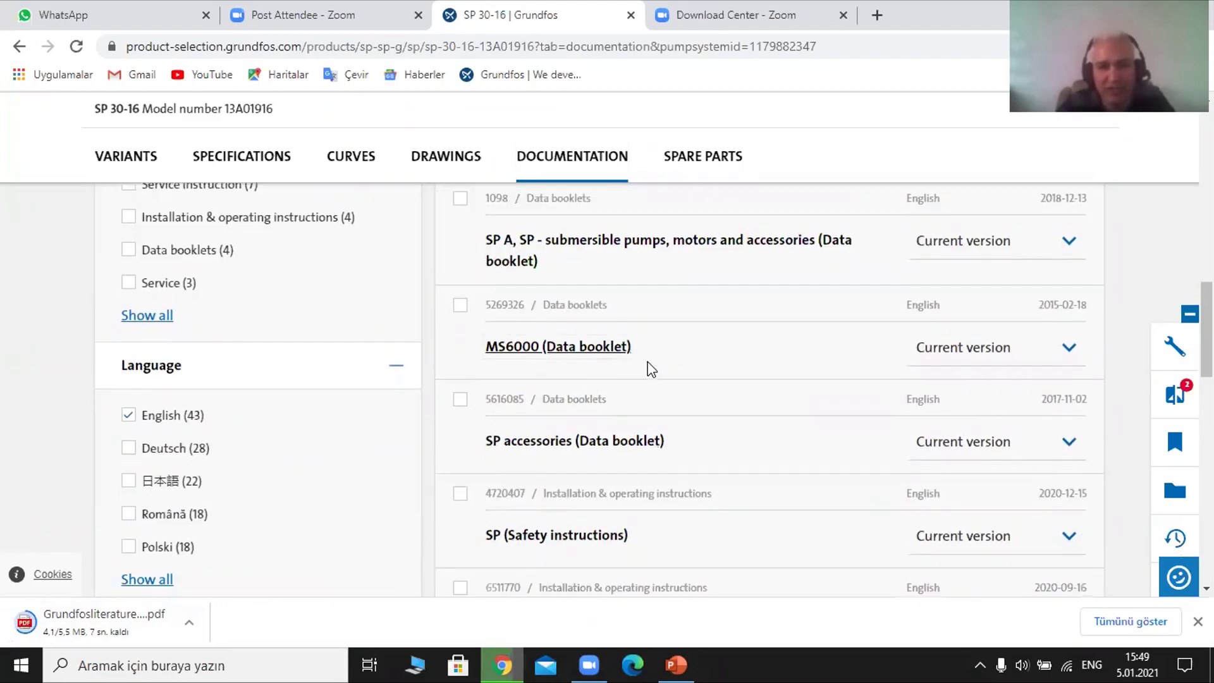
{"action": "scroll", "coordinate": [638, 348], "scroll_direction": "down", "scroll_amount": 1}
{"action": "scroll", "coordinate": [636, 327], "scroll_direction": "up", "scroll_amount": 3}
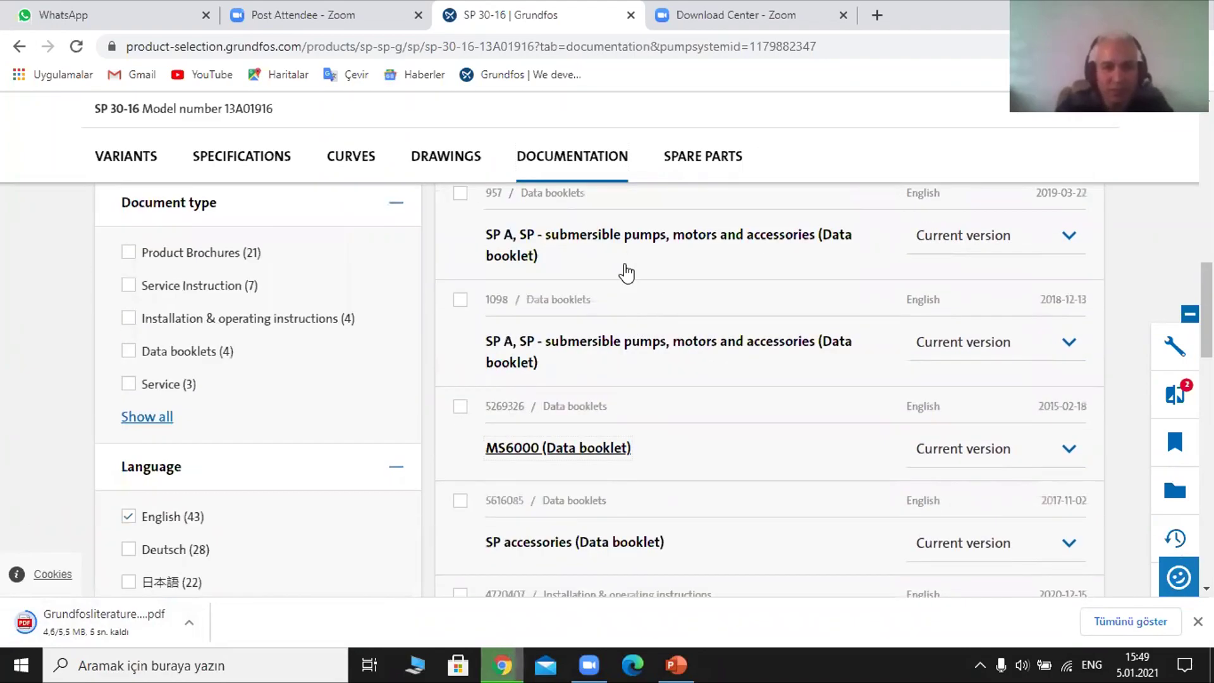
- Show the SP 30-16 spare parts and expand the Produced After 1129 group
{"action": "left_click", "coordinate": [707, 169]}
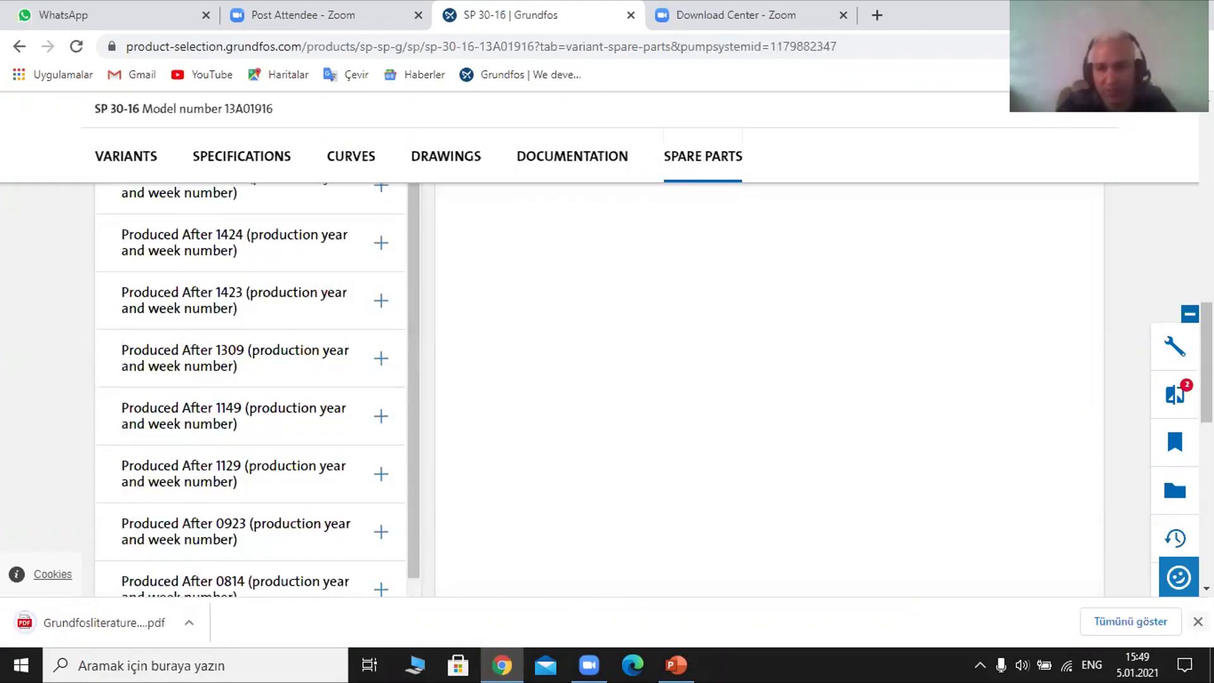
{"action": "scroll", "coordinate": [632, 331], "scroll_direction": "up", "scroll_amount": 5}
{"action": "scroll", "coordinate": [326, 430], "scroll_direction": "down", "scroll_amount": 4}
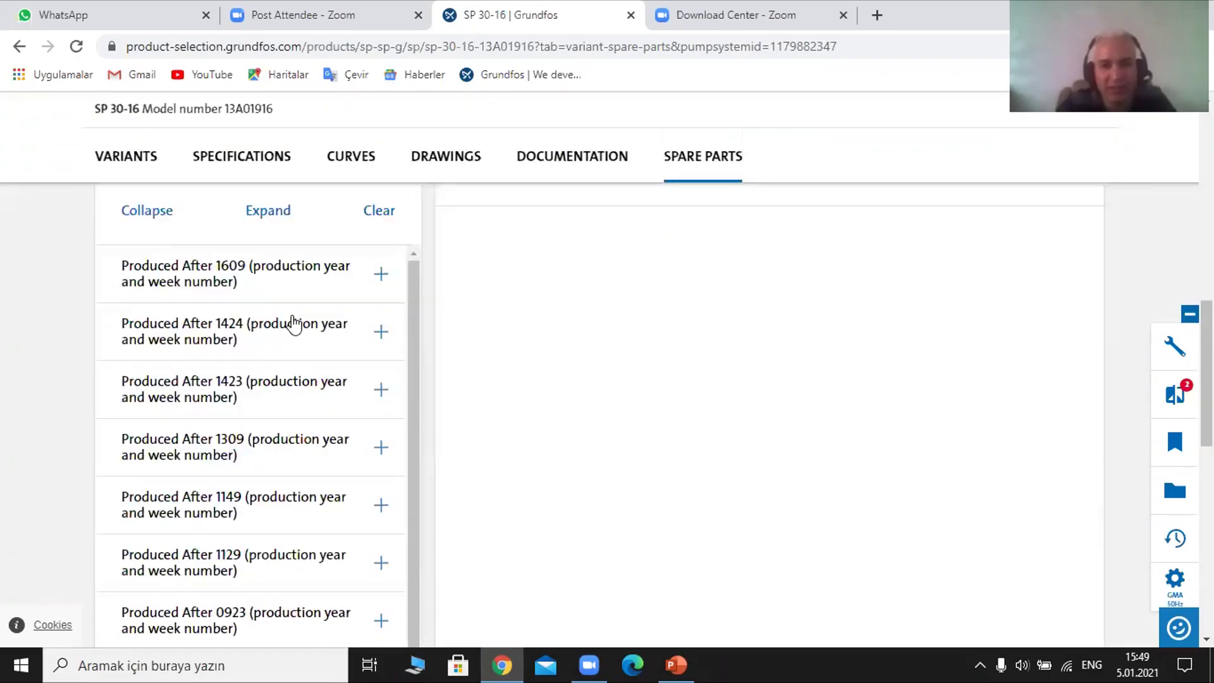
{"action": "scroll", "coordinate": [261, 299], "scroll_direction": "down", "scroll_amount": 3}
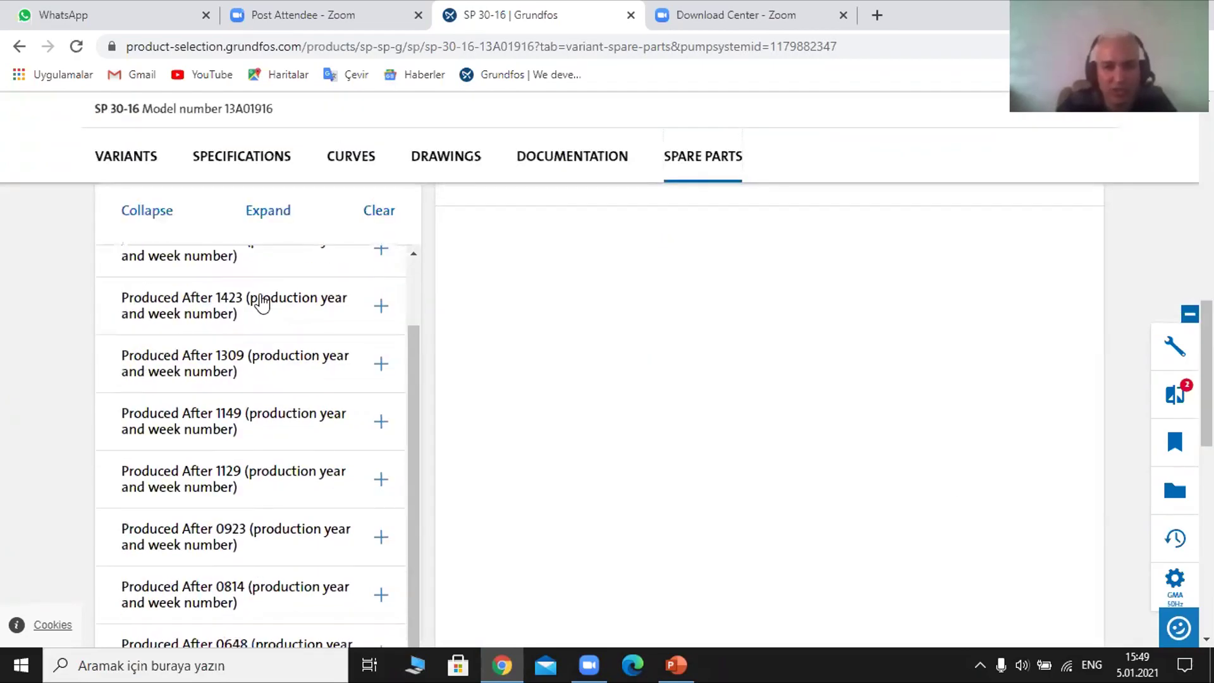
{"action": "scroll", "coordinate": [282, 352], "scroll_direction": "down", "scroll_amount": 1}
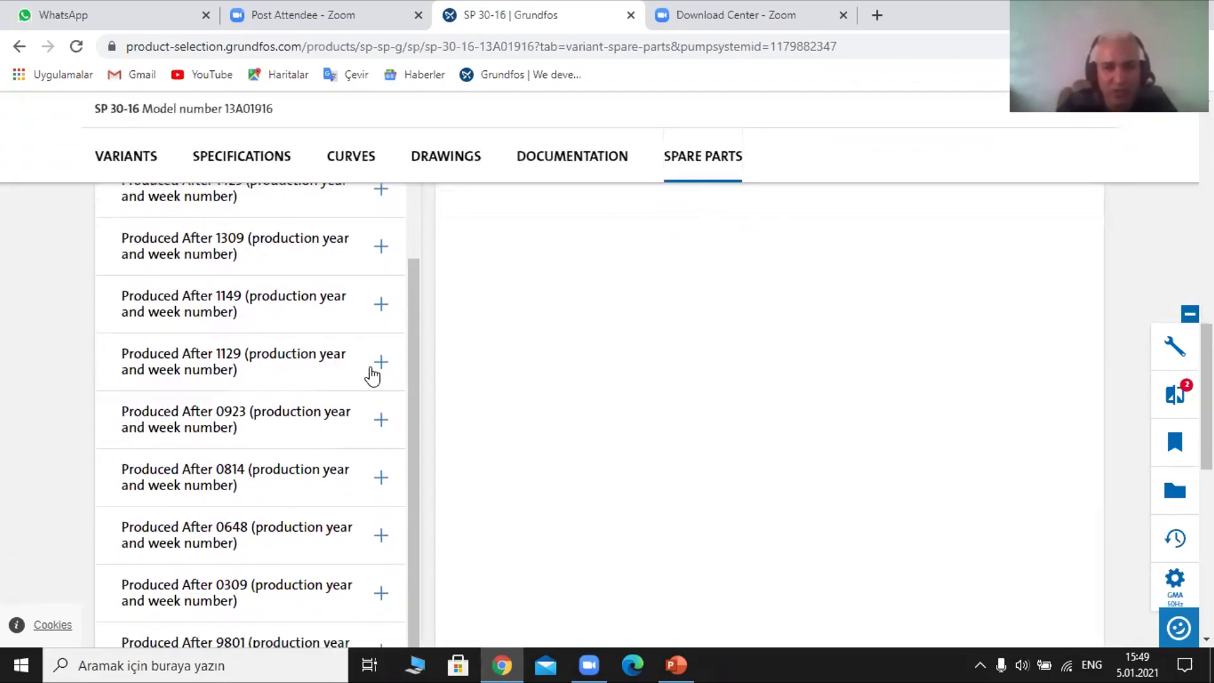
{"action": "left_click", "coordinate": [380, 363]}
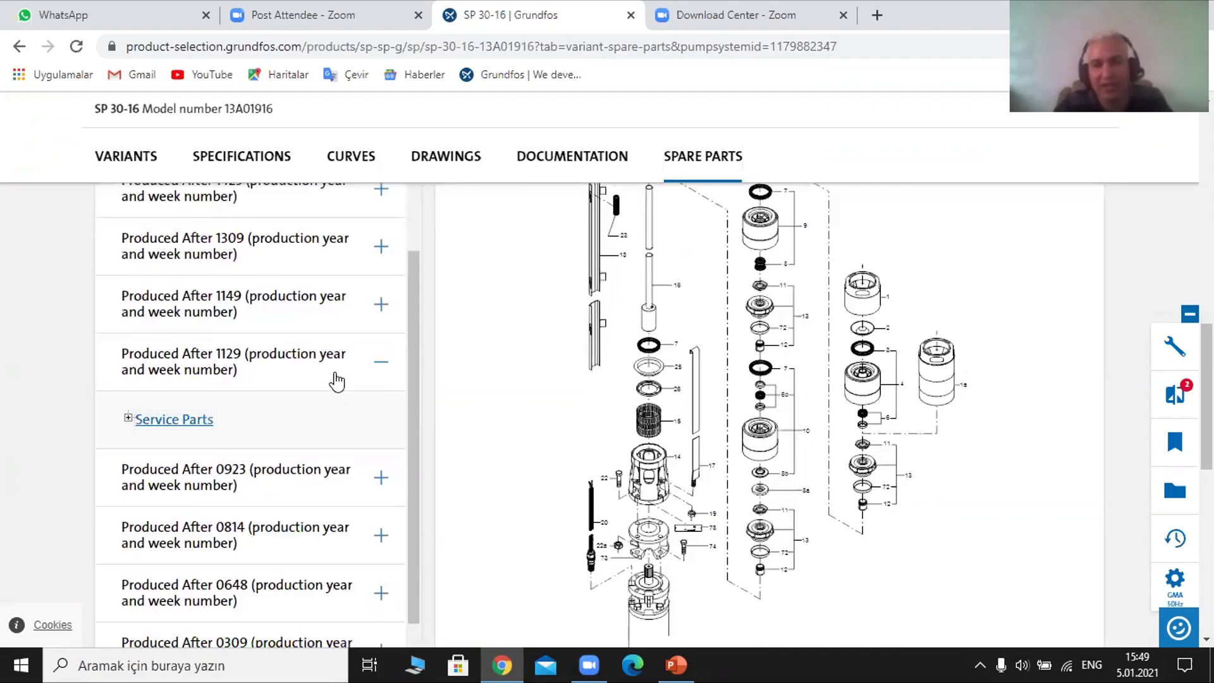
- Look over the exploded spare-parts drawing, then return to the Curves tab
{"action": "scroll", "coordinate": [337, 381], "scroll_direction": "up", "scroll_amount": 2}
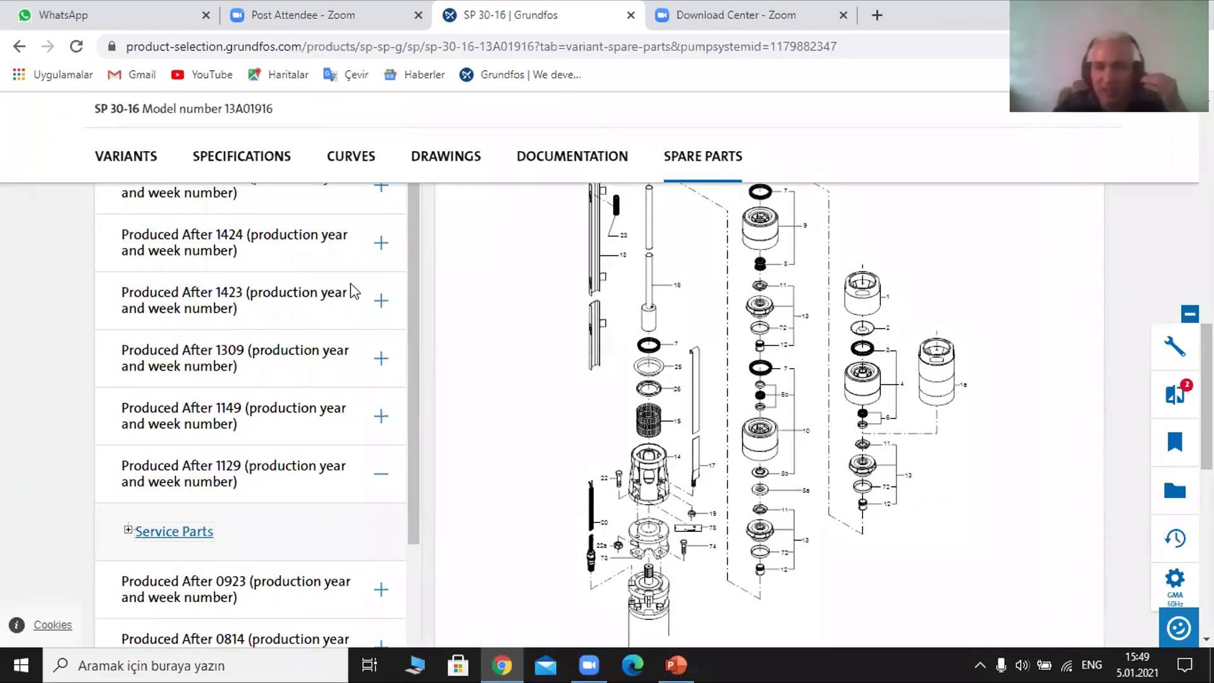
{"action": "scroll", "coordinate": [325, 341], "scroll_direction": "up", "scroll_amount": 3}
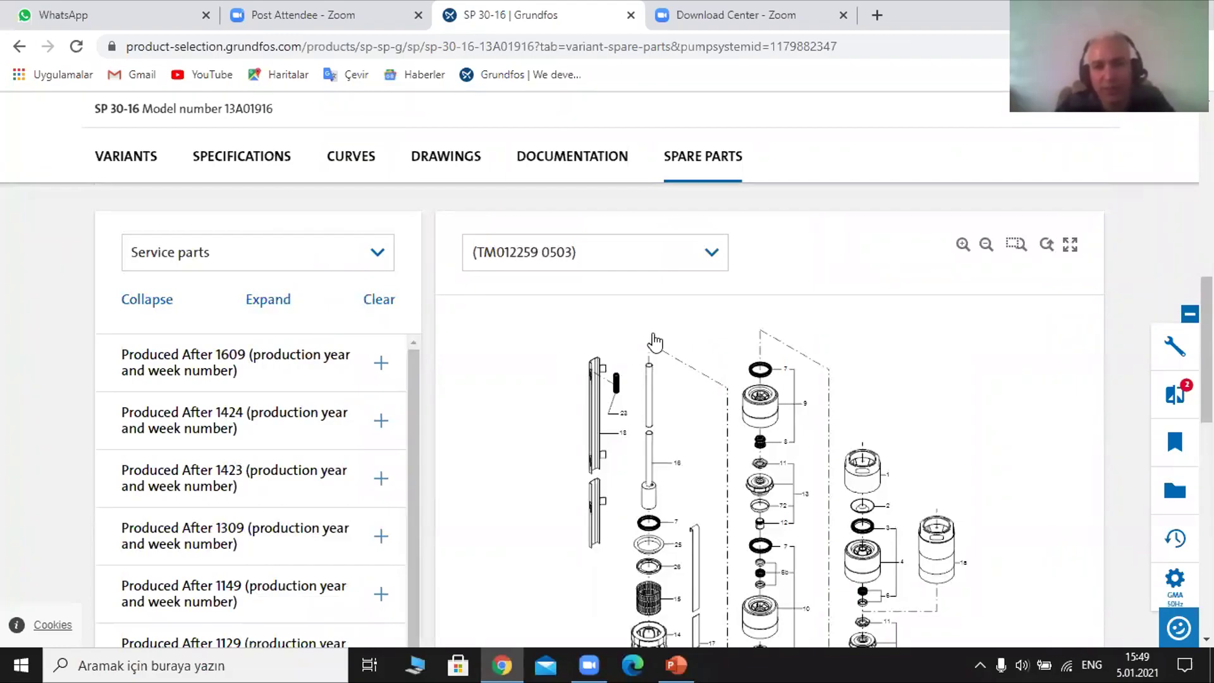
{"action": "scroll", "coordinate": [654, 342], "scroll_direction": "down", "scroll_amount": 2}
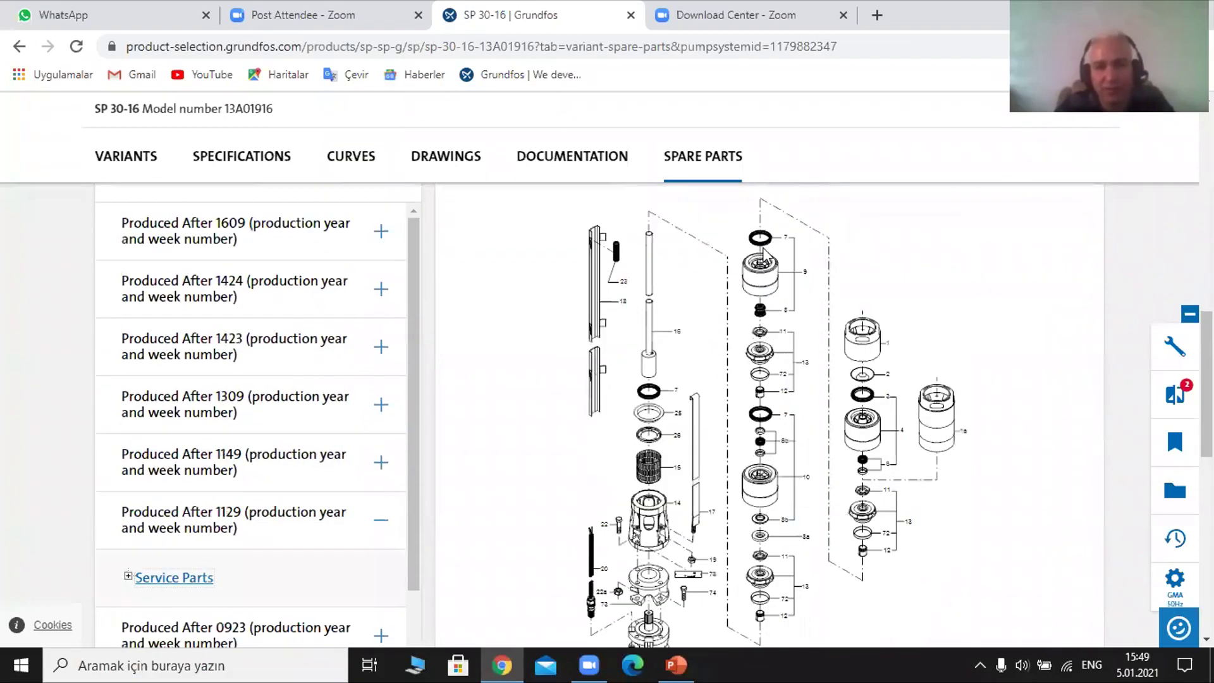
{"action": "scroll", "coordinate": [757, 262], "scroll_direction": "down", "scroll_amount": 1}
{"action": "scroll", "coordinate": [293, 456], "scroll_direction": "up", "scroll_amount": 3}
{"action": "left_click", "coordinate": [341, 422]}
- Scroll back up to the top of the SP 30-16 Curves page
{"action": "scroll", "coordinate": [719, 273], "scroll_direction": "up", "scroll_amount": 2}
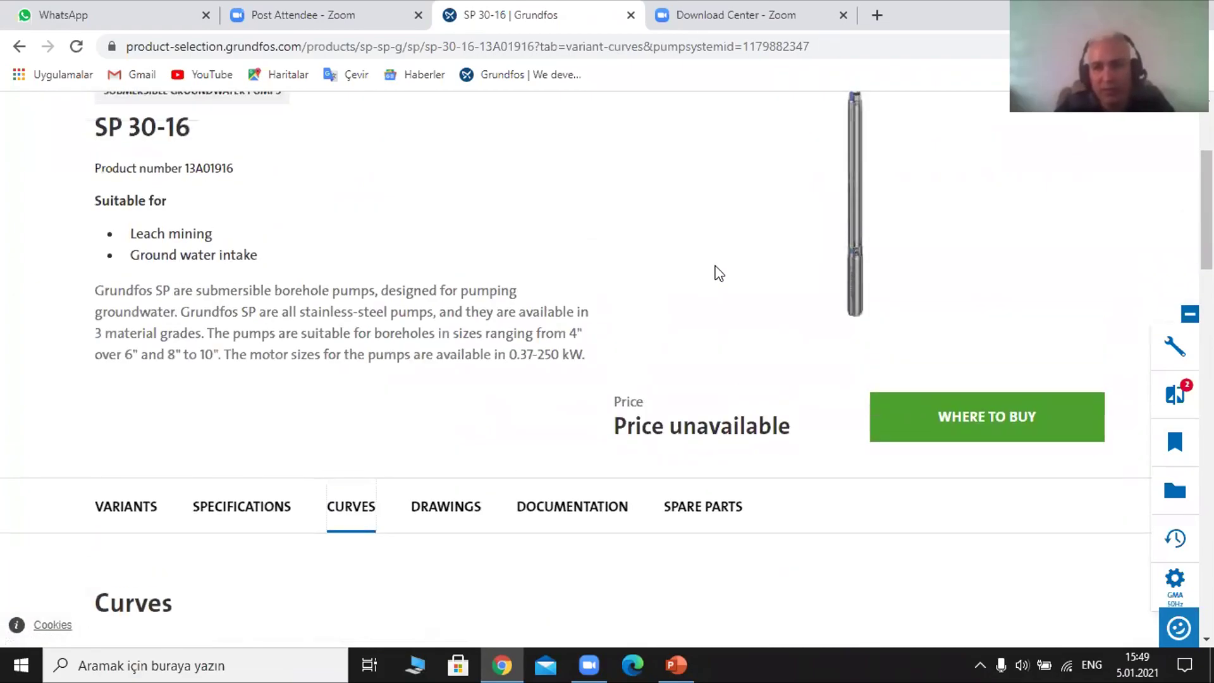
{"action": "scroll", "coordinate": [972, 312], "scroll_direction": "up", "scroll_amount": 3}
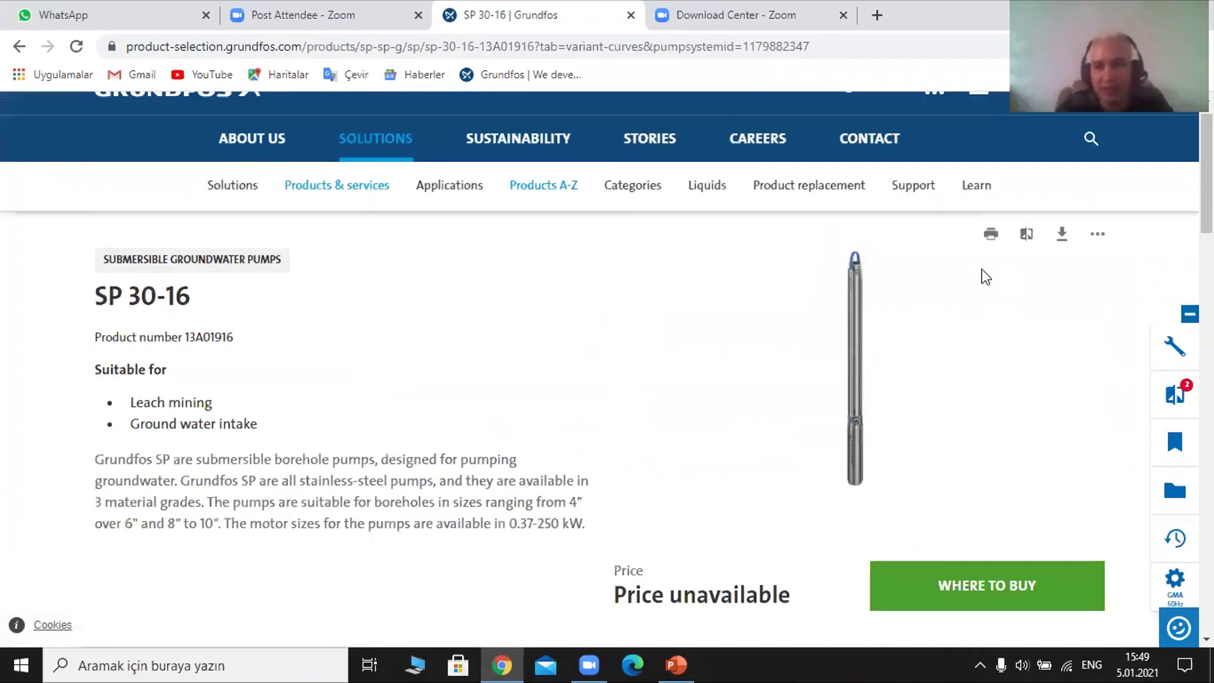
{"action": "scroll", "coordinate": [984, 276], "scroll_direction": "up", "scroll_amount": 1}
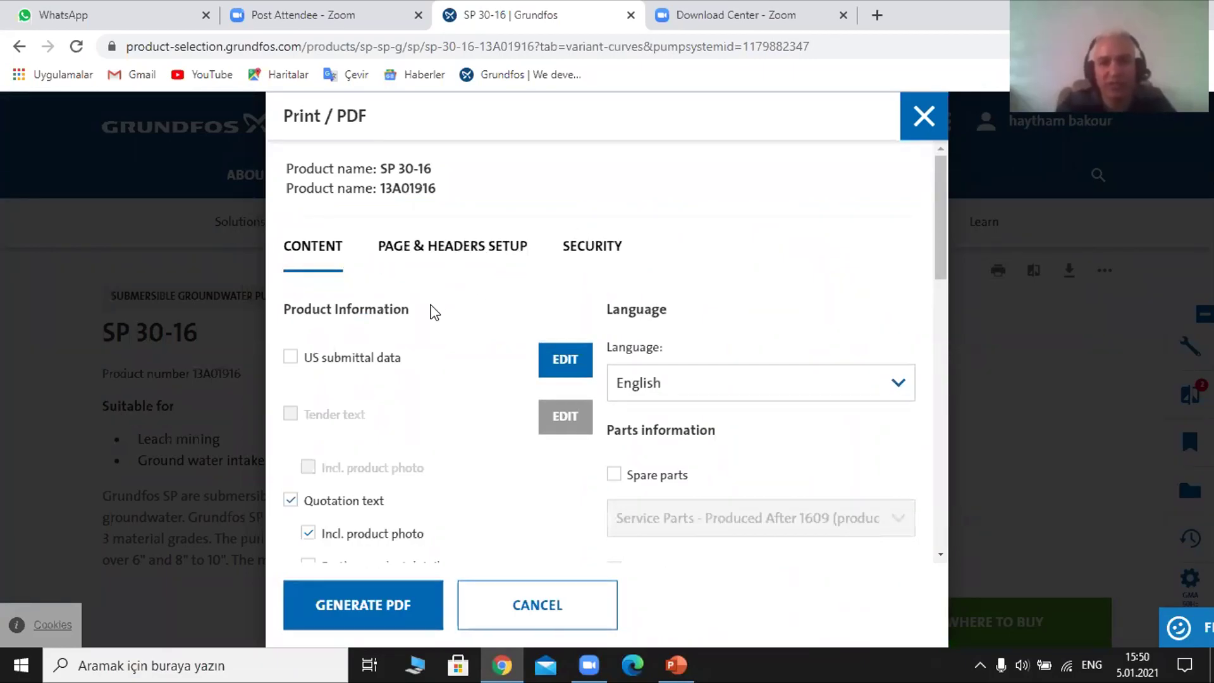
- Include product number, datasheet, pump and motor curves, dimensional drawing and wiring diagram in the PDF
{"action": "scroll", "coordinate": [405, 309], "scroll_direction": "down", "scroll_amount": 1}
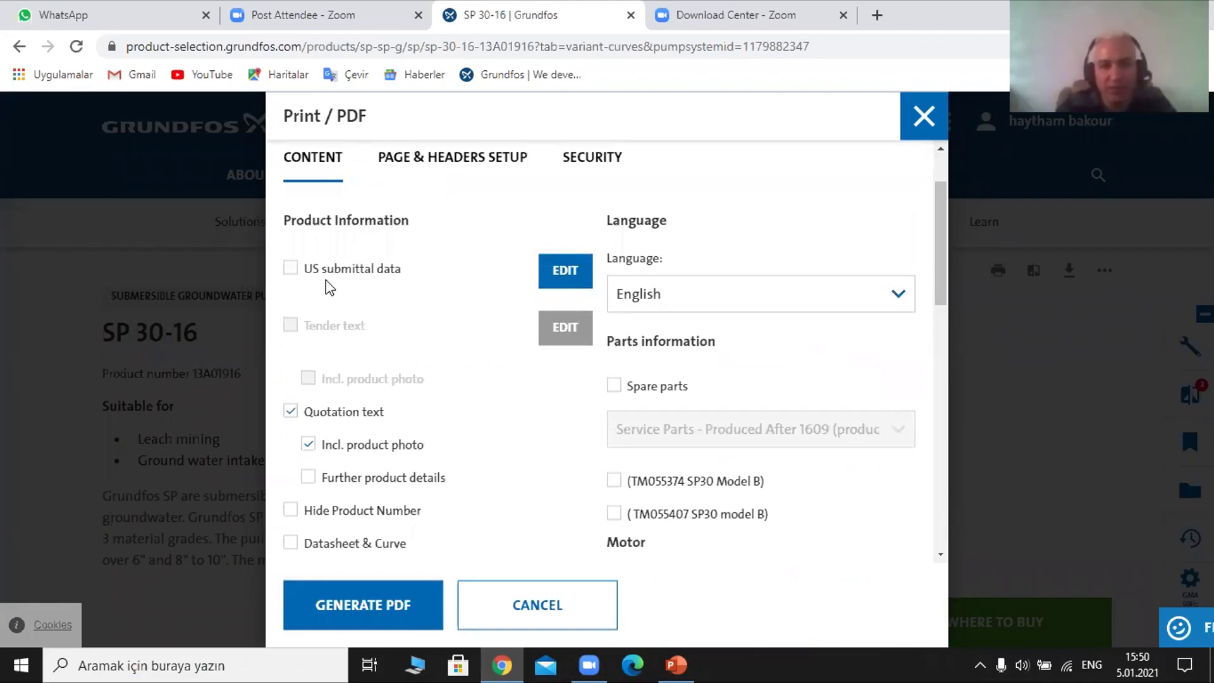
{"action": "scroll", "coordinate": [329, 288], "scroll_direction": "down", "scroll_amount": 3}
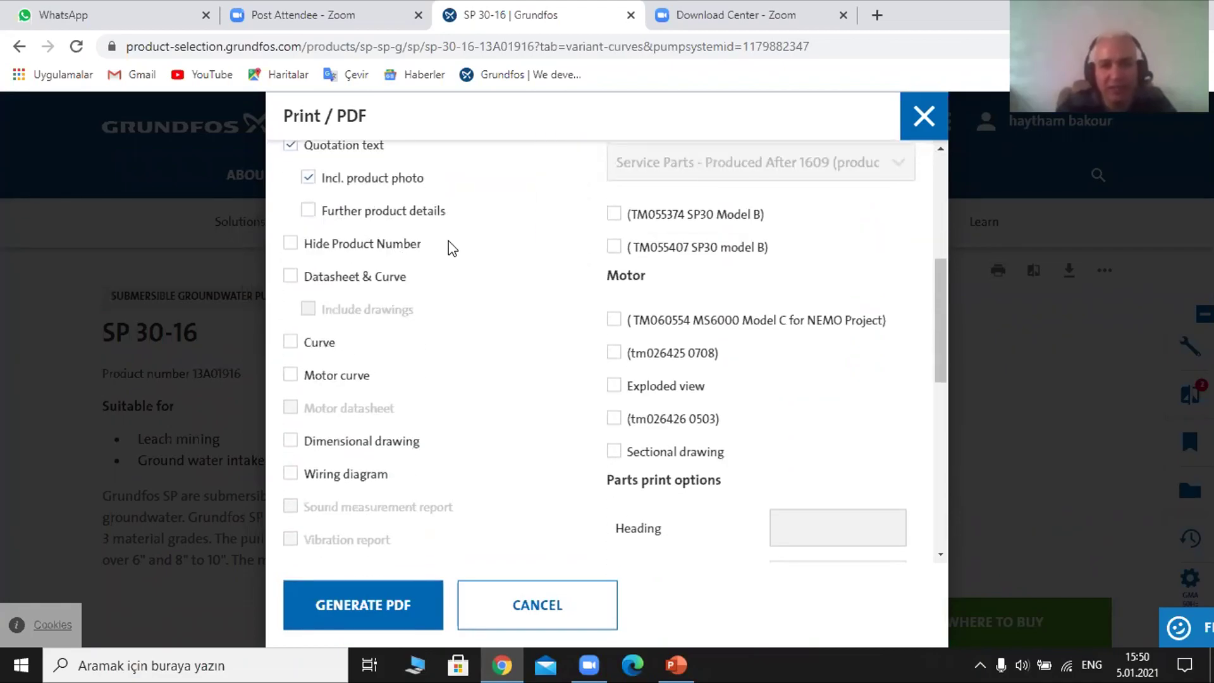
{"action": "left_click", "coordinate": [291, 244]}
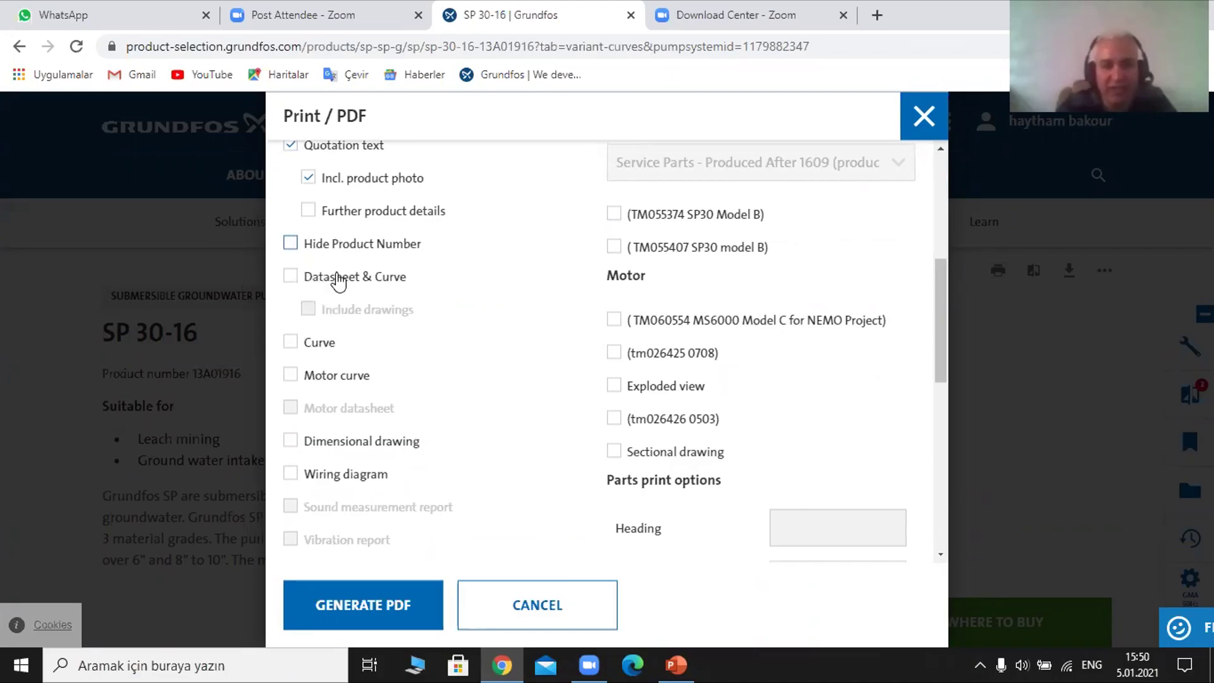
{"action": "left_click", "coordinate": [292, 277]}
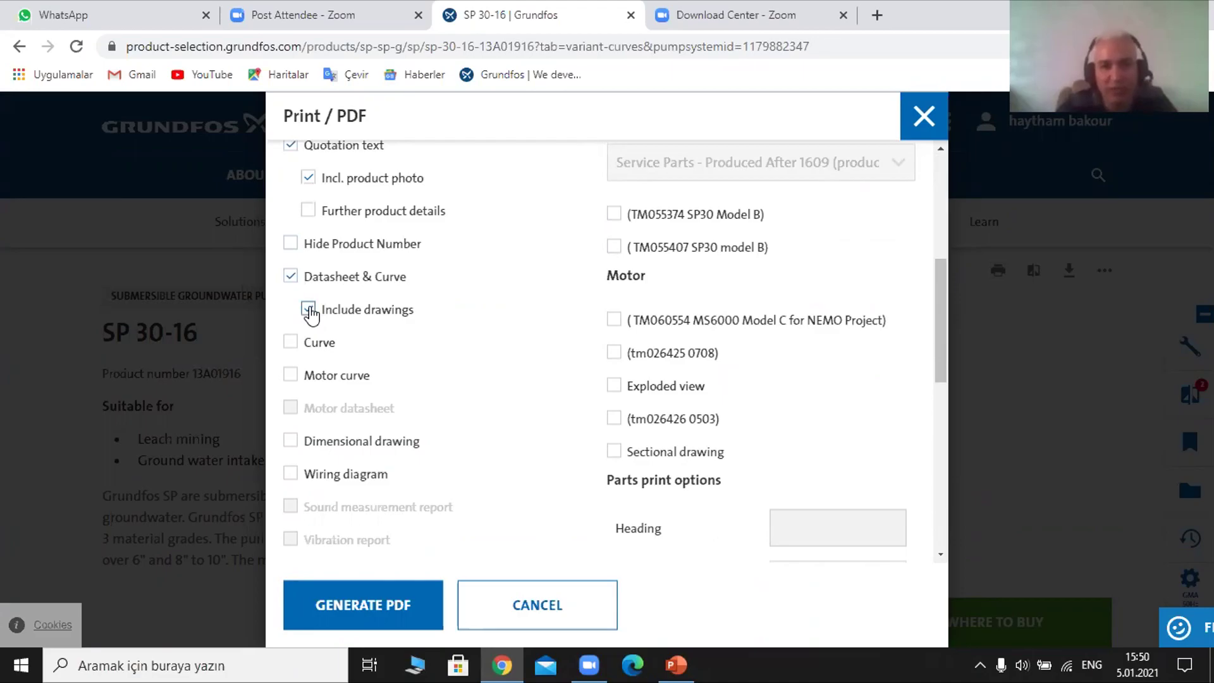
{"action": "left_click", "coordinate": [294, 349]}
{"action": "left_click", "coordinate": [292, 378]}
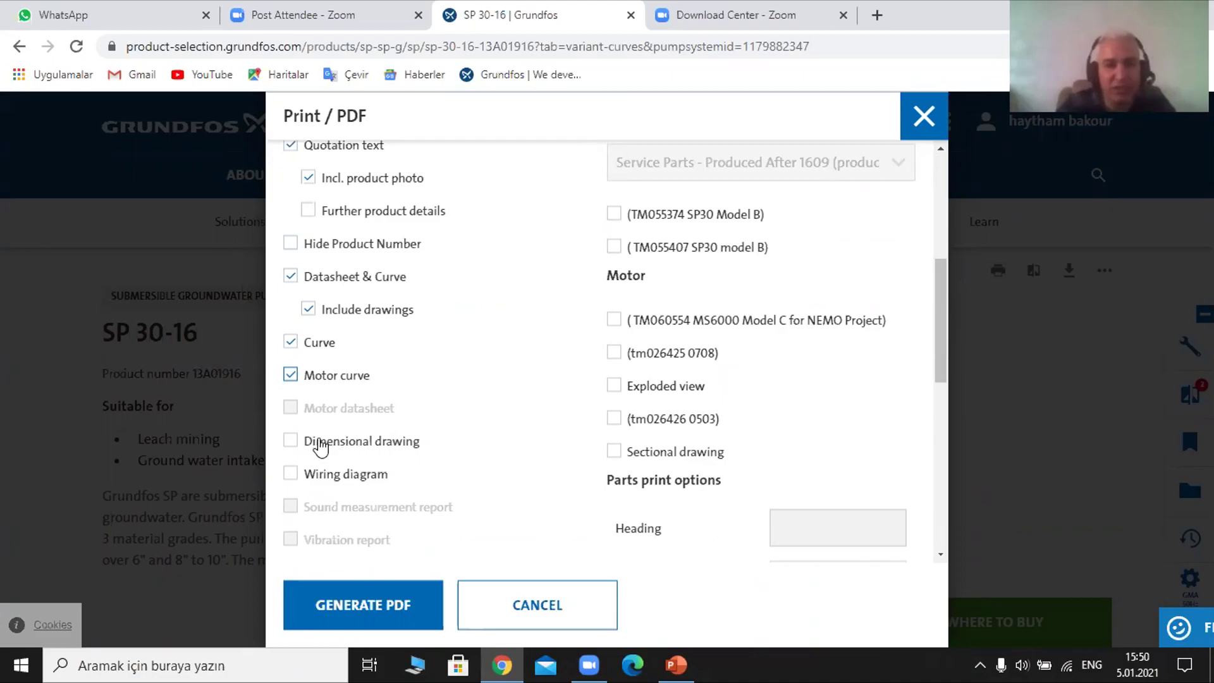
{"action": "left_click", "coordinate": [292, 442]}
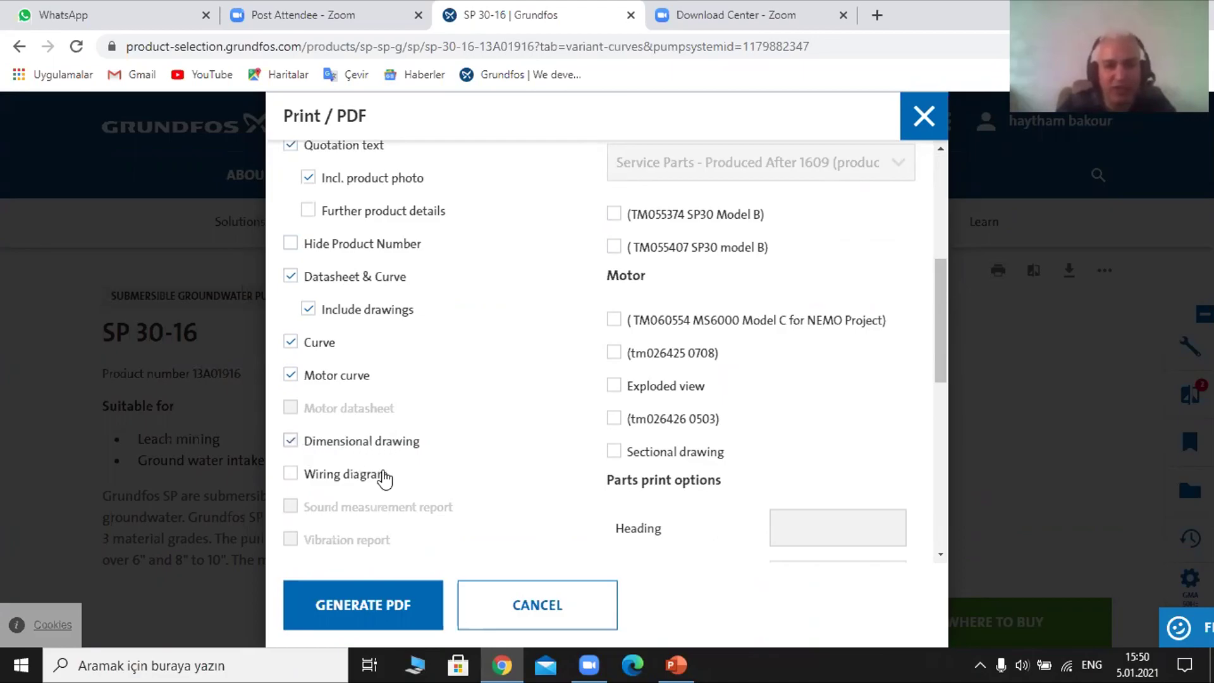
{"action": "left_click", "coordinate": [292, 476]}
{"action": "scroll", "coordinate": [525, 397], "scroll_direction": "up", "scroll_amount": 2}
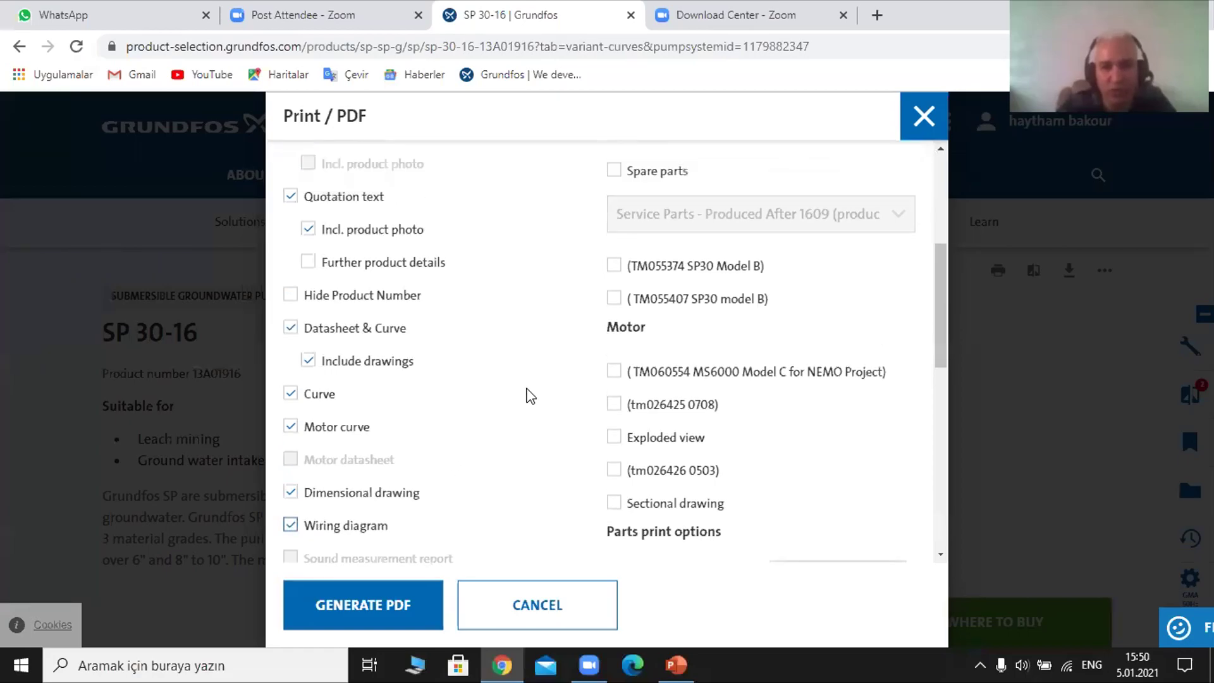
{"action": "scroll", "coordinate": [521, 390], "scroll_direction": "down", "scroll_amount": 2}
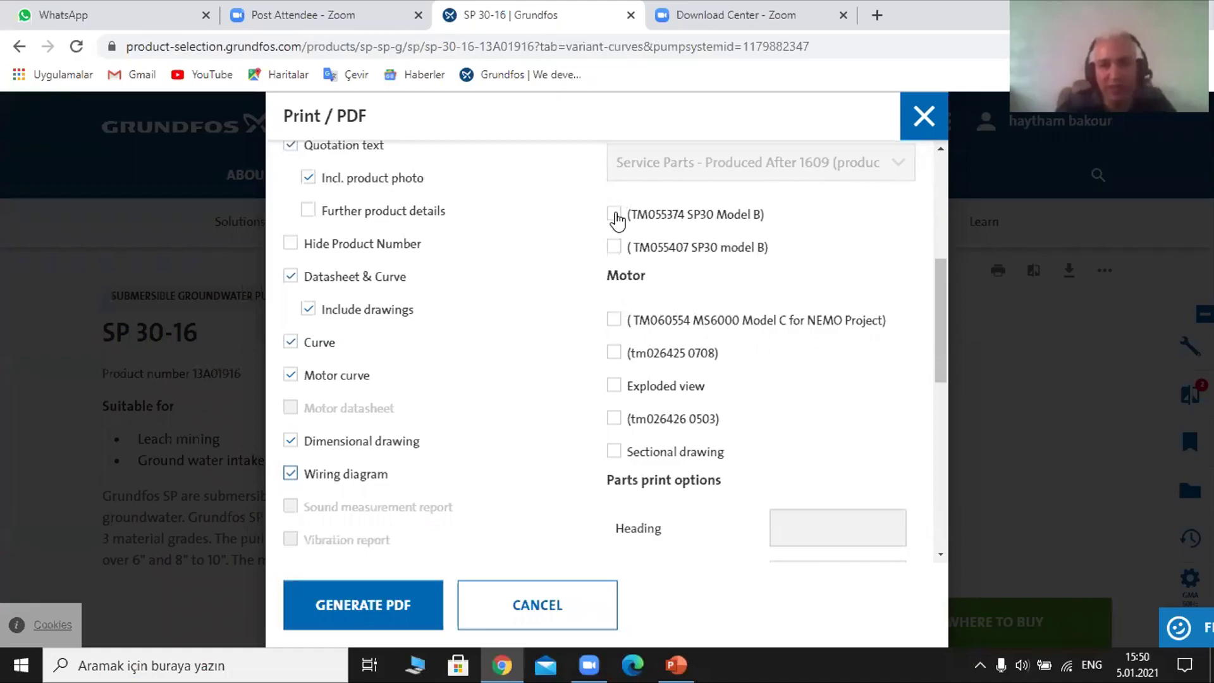
{"action": "scroll", "coordinate": [617, 222], "scroll_direction": "up", "scroll_amount": 2}
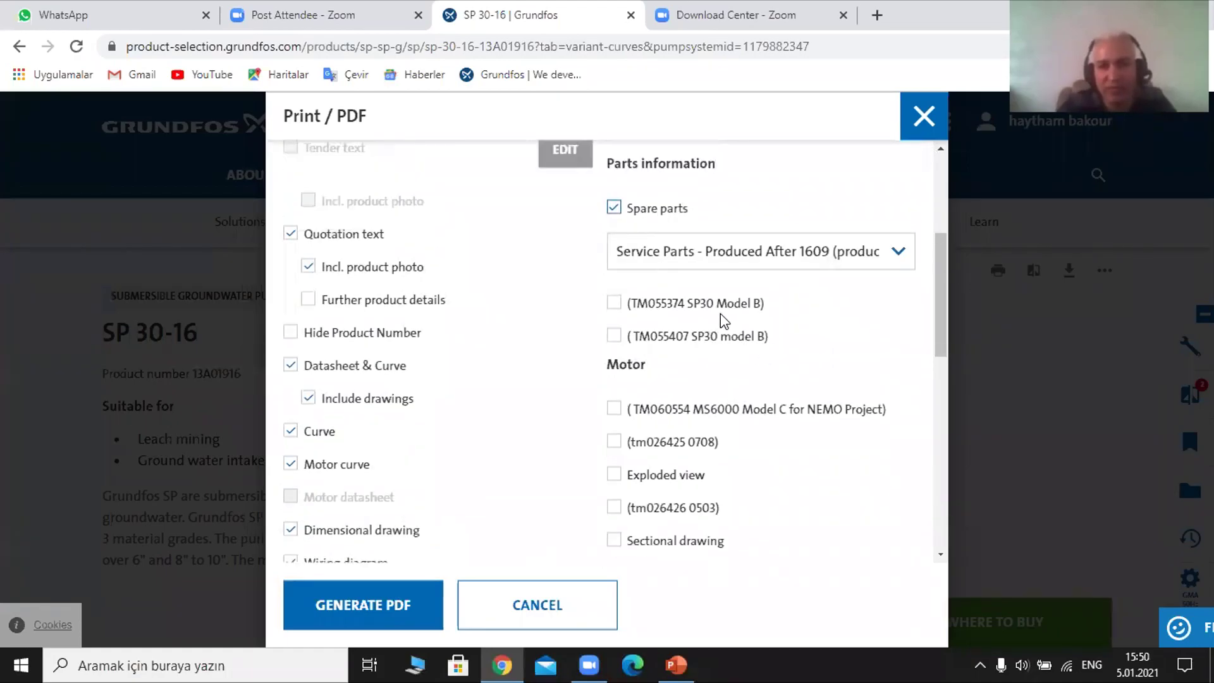
- Tick the TM055374 and TM055407 SP30 drawings, MS6000 motor drawings, exploded view and sectional drawing
{"action": "left_click", "coordinate": [617, 305]}
{"action": "left_click", "coordinate": [615, 336]}
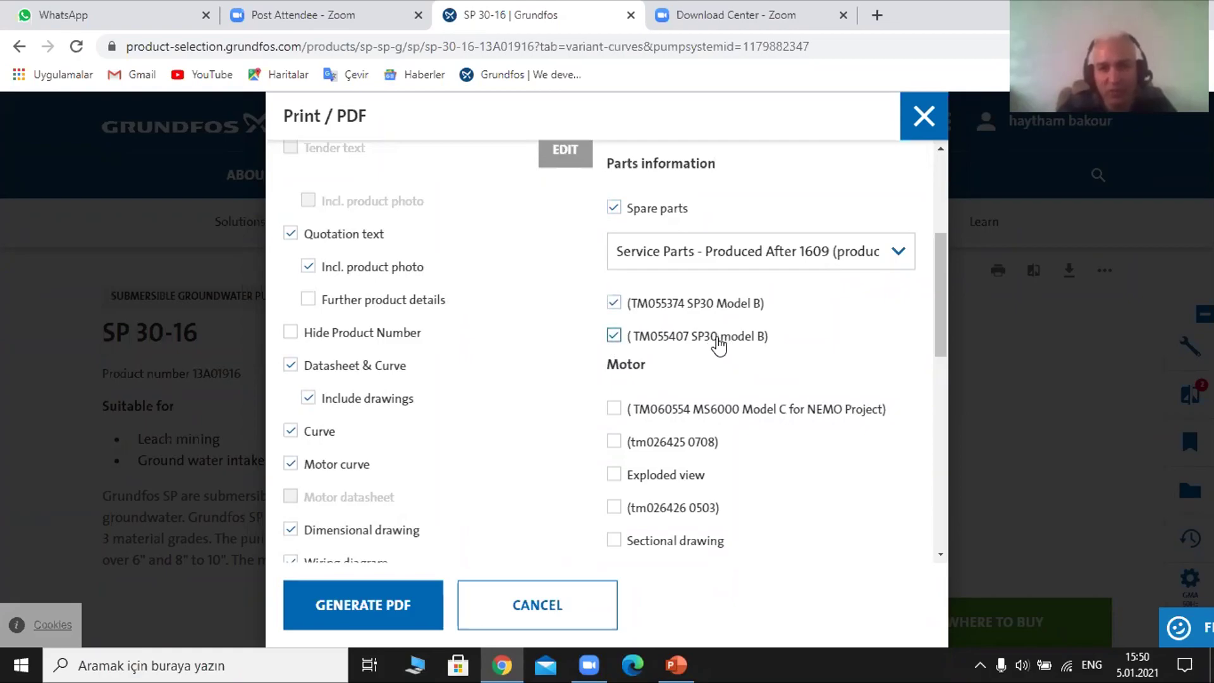
{"action": "scroll", "coordinate": [719, 345], "scroll_direction": "down", "scroll_amount": 2}
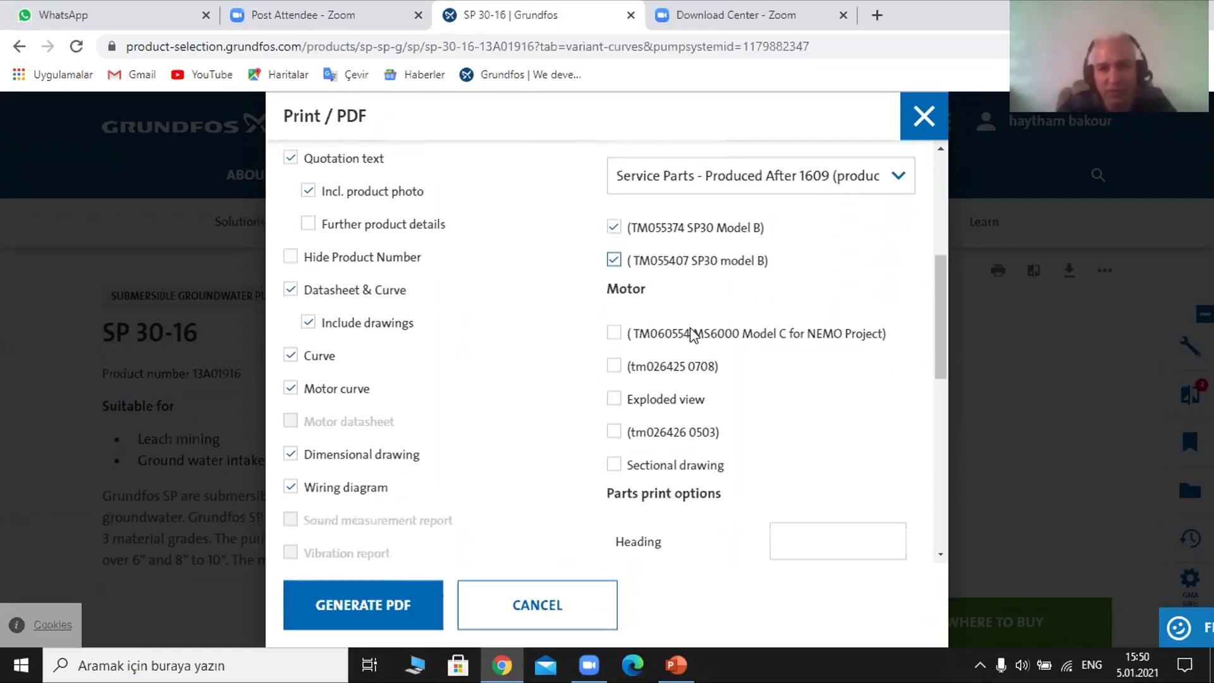
{"action": "left_click", "coordinate": [615, 321]}
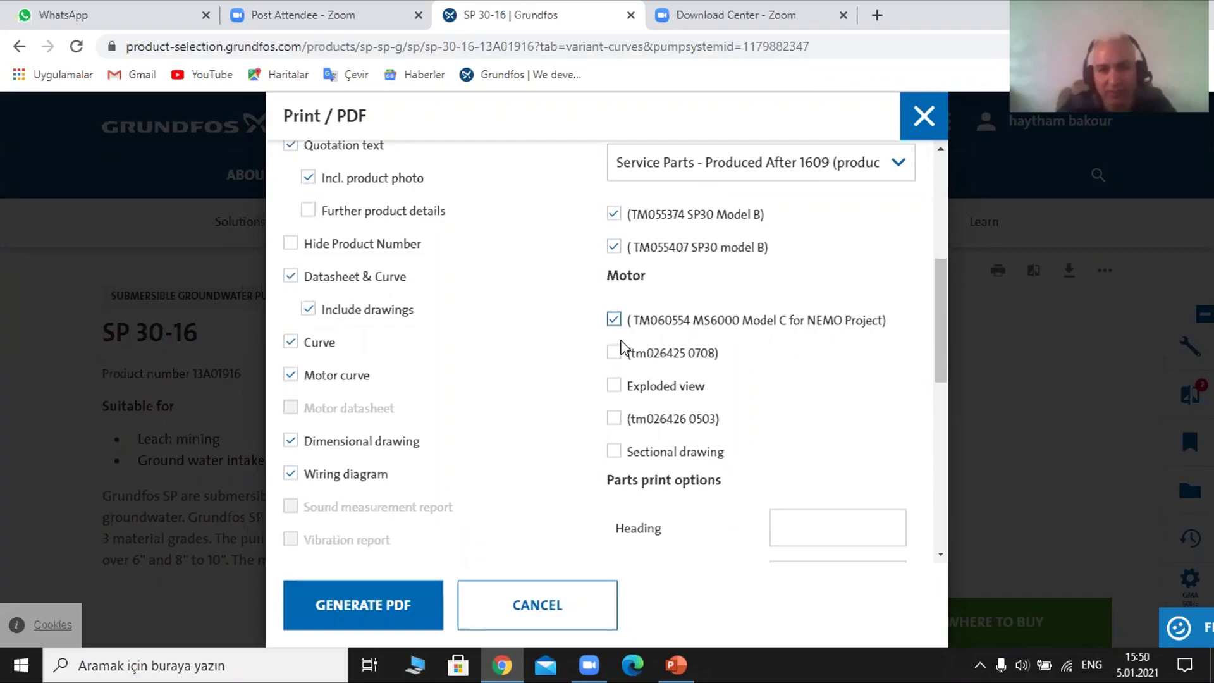
{"action": "left_click", "coordinate": [615, 354]}
{"action": "left_click", "coordinate": [616, 386]}
{"action": "left_click", "coordinate": [619, 418]}
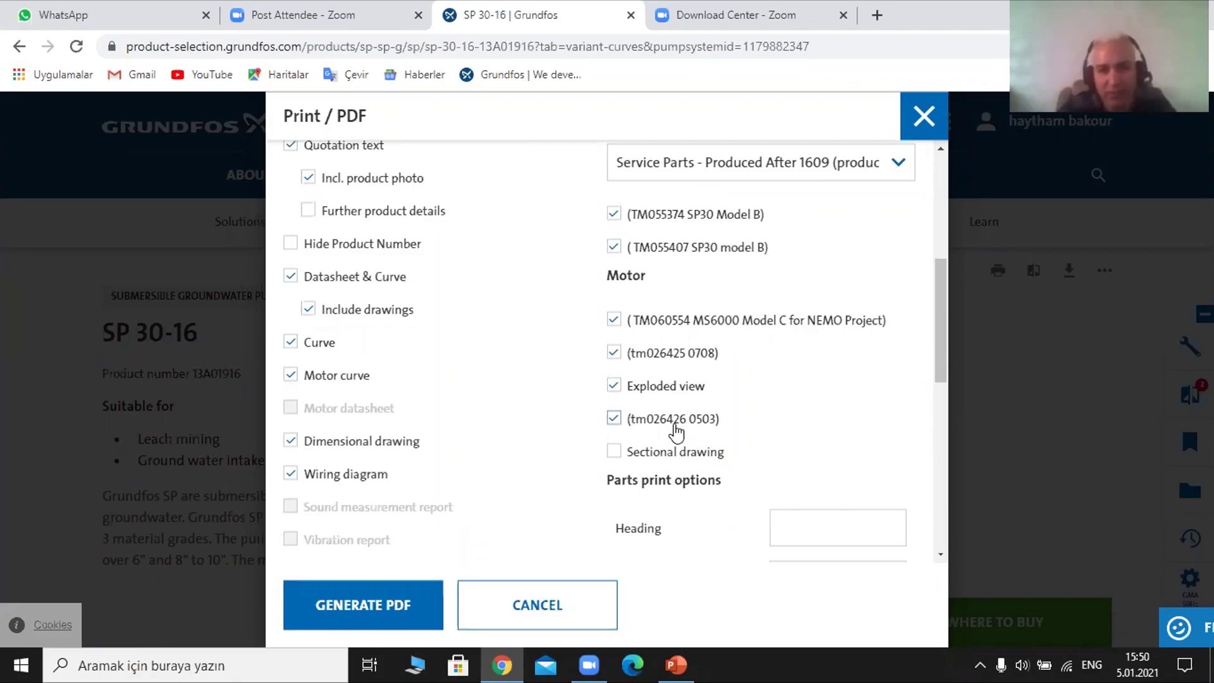
{"action": "left_click", "coordinate": [613, 453]}
- Keep the parts print font size at 8 and generate the PDF datasheet
{"action": "scroll", "coordinate": [568, 406], "scroll_direction": "down", "scroll_amount": 3}
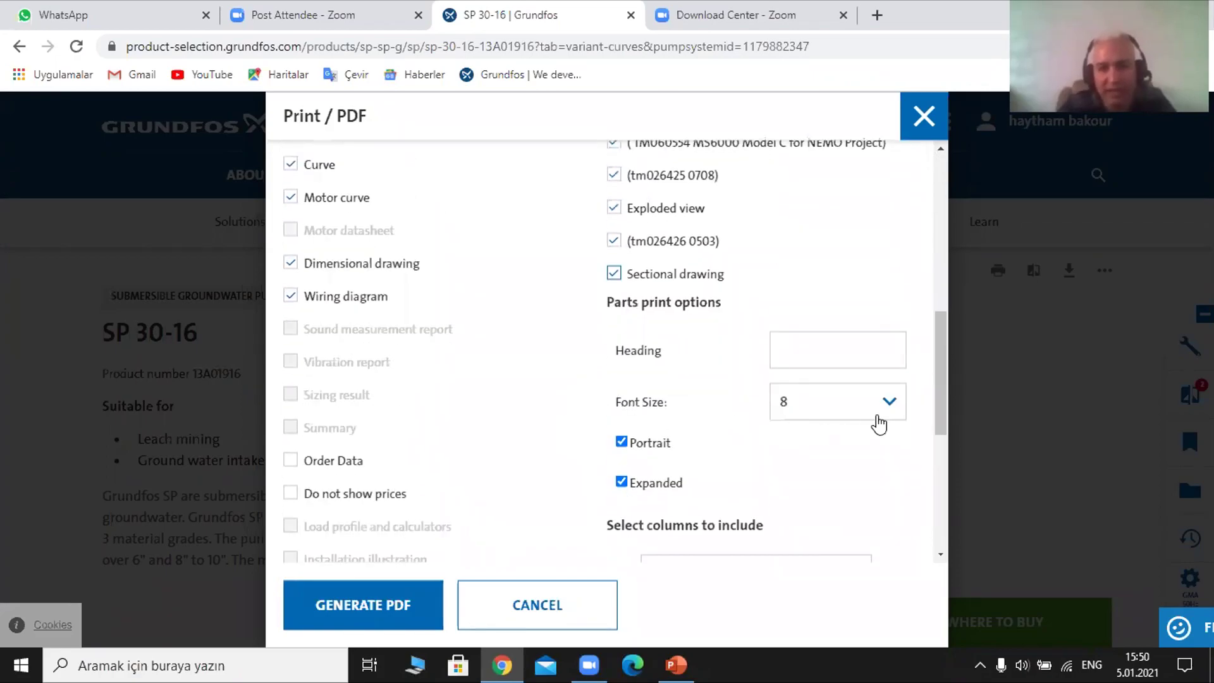
{"action": "left_click", "coordinate": [893, 408]}
{"action": "left_click", "coordinate": [860, 354]}
{"action": "left_click", "coordinate": [829, 354]}
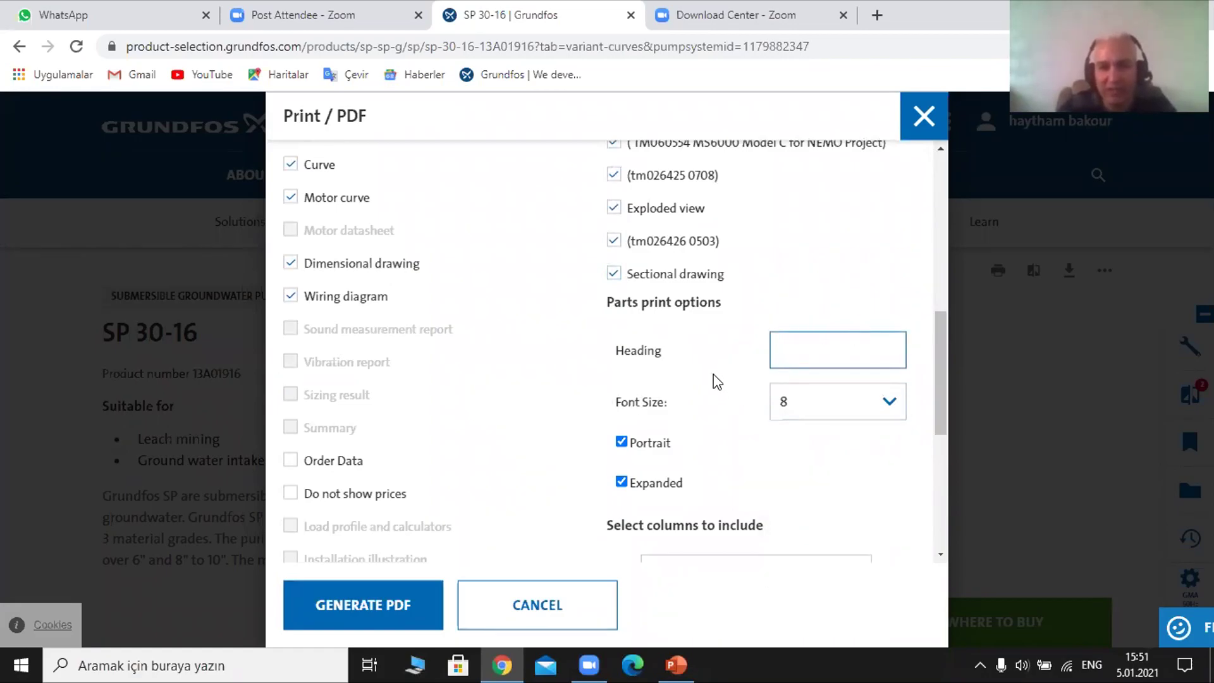
{"action": "scroll", "coordinate": [711, 374], "scroll_direction": "down", "scroll_amount": 3}
{"action": "scroll", "coordinate": [736, 388], "scroll_direction": "down", "scroll_amount": 3}
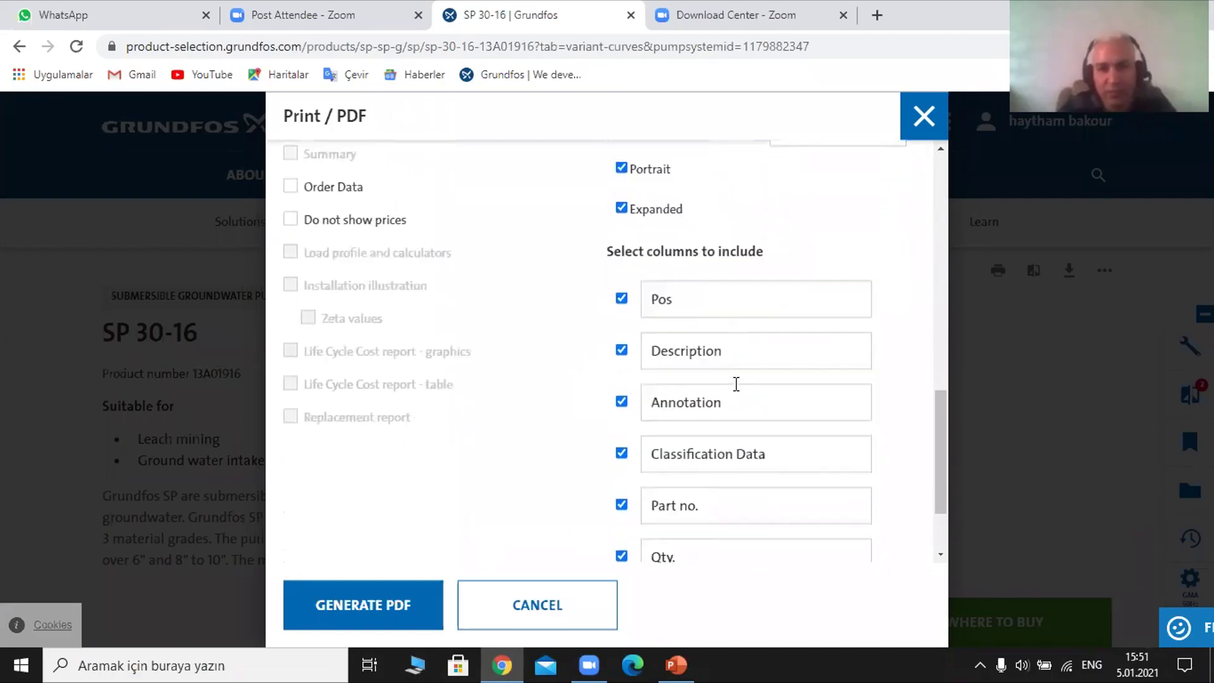
{"action": "left_click", "coordinate": [397, 611]}
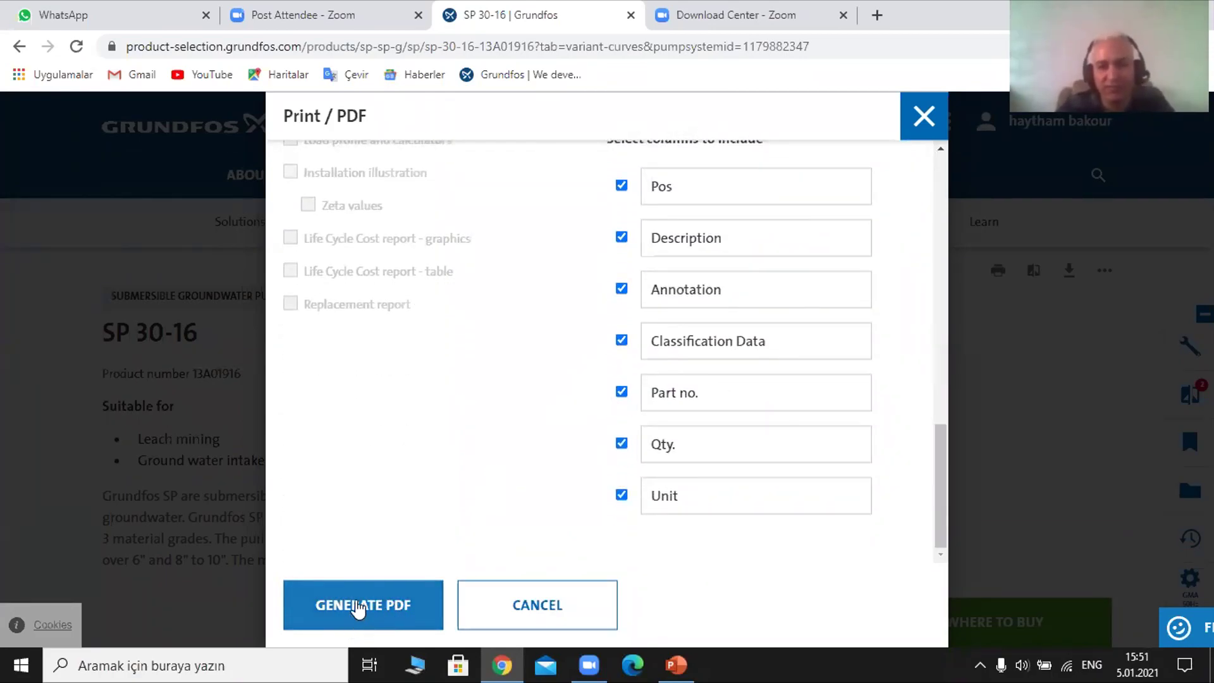
- Generate the PDF and begin scrolling through the 17-page SP 30-16 datasheet
{"action": "left_click", "coordinate": [355, 600]}
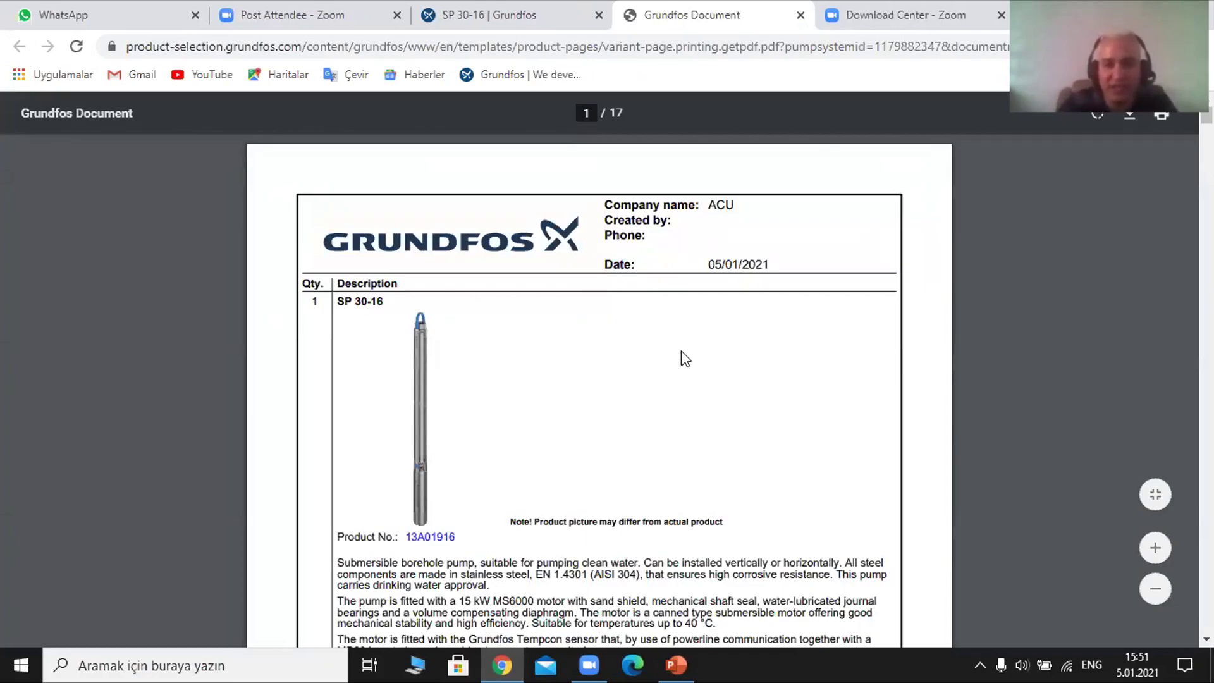
{"action": "scroll", "coordinate": [674, 366], "scroll_direction": "down", "scroll_amount": 3}
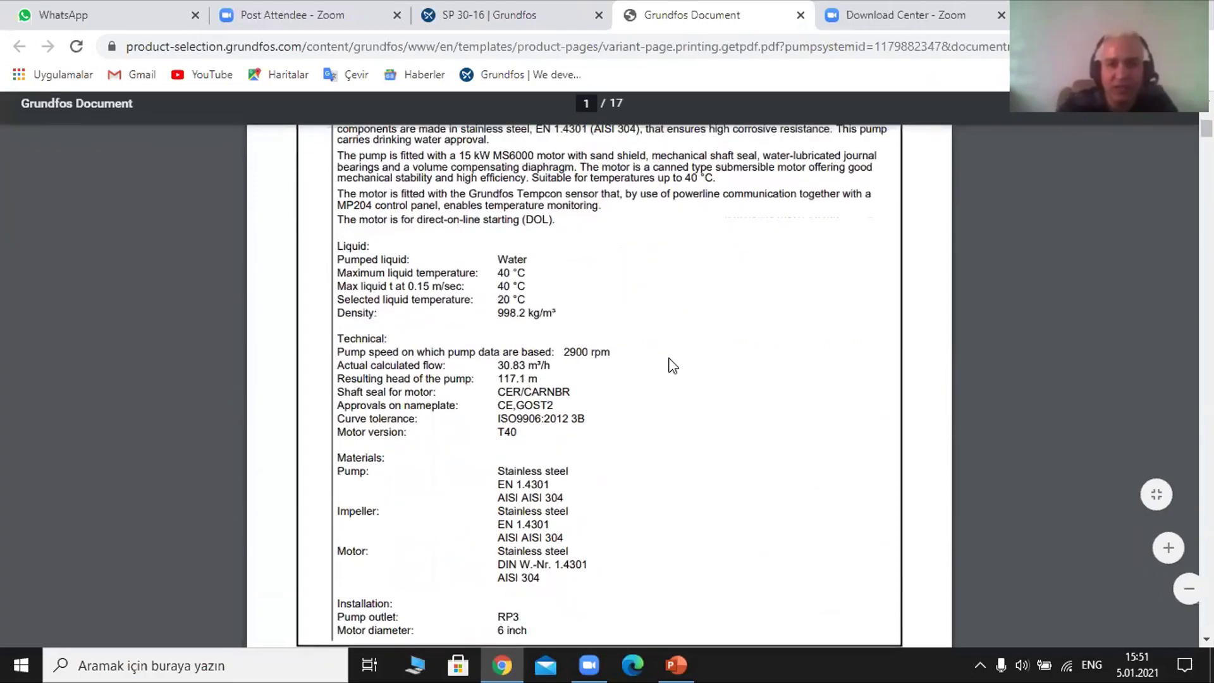
{"action": "scroll", "coordinate": [672, 365], "scroll_direction": "down", "scroll_amount": 1}
{"action": "scroll", "coordinate": [671, 365], "scroll_direction": "down", "scroll_amount": 2}
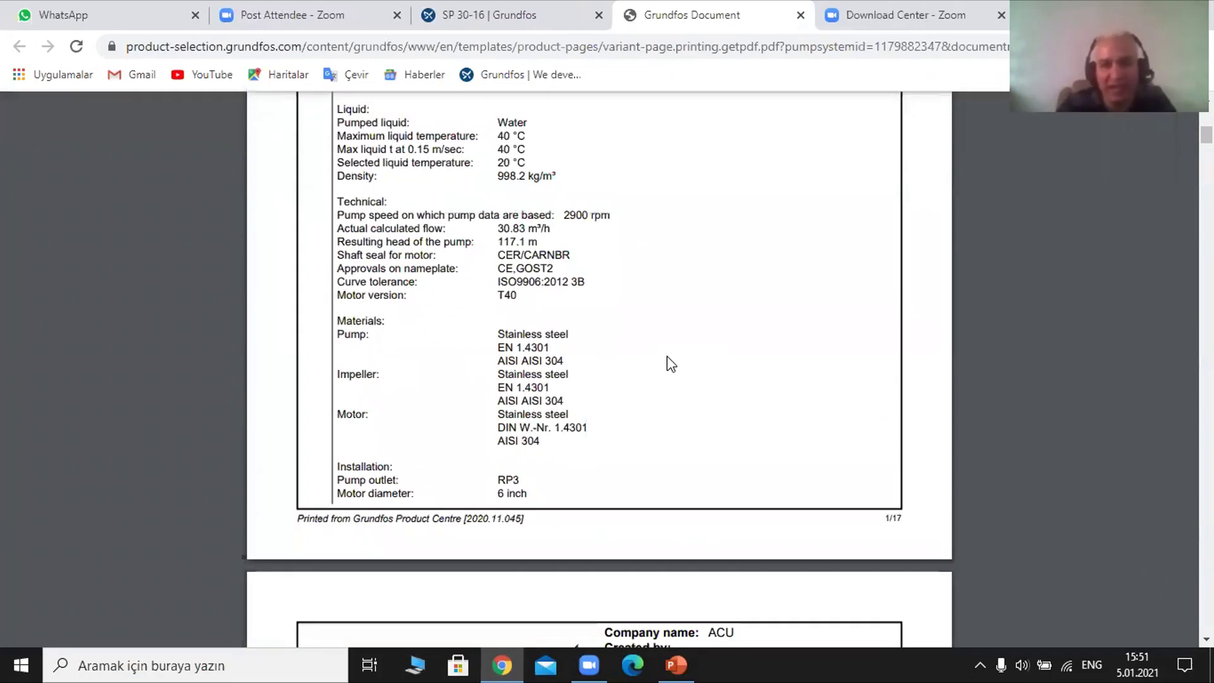
{"action": "scroll", "coordinate": [671, 364], "scroll_direction": "down", "scroll_amount": 2}
{"action": "scroll", "coordinate": [669, 363], "scroll_direction": "up", "scroll_amount": 1}
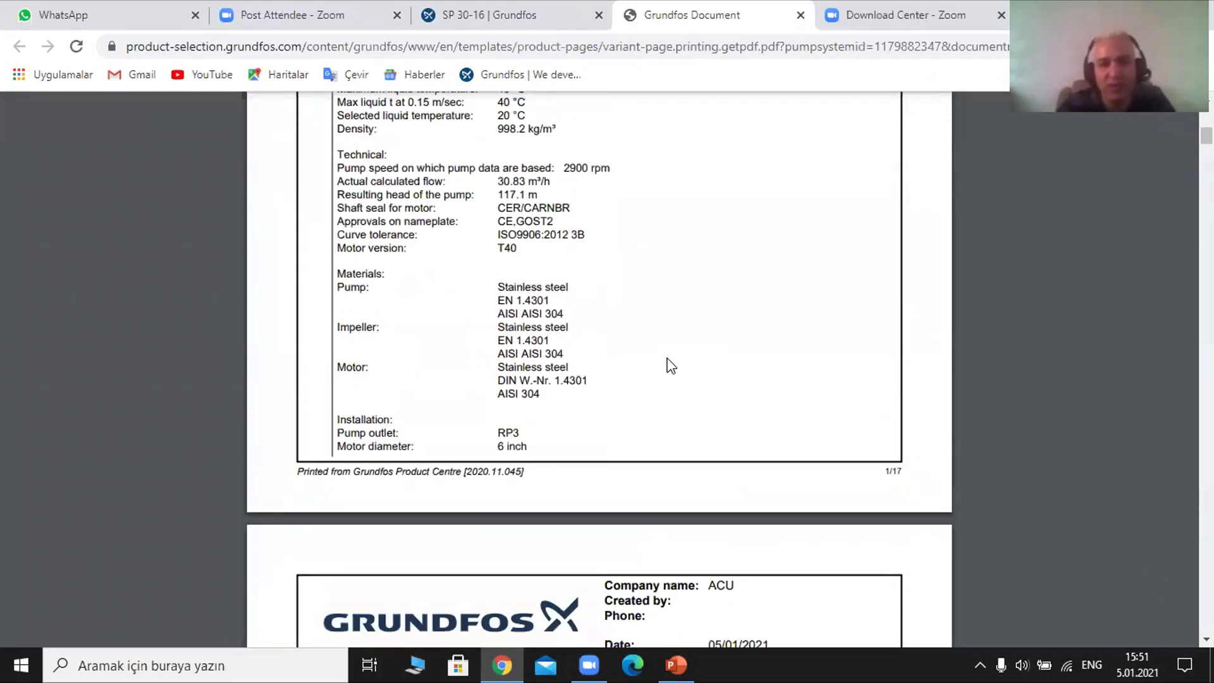
{"action": "scroll", "coordinate": [638, 344], "scroll_direction": "down", "scroll_amount": 8}
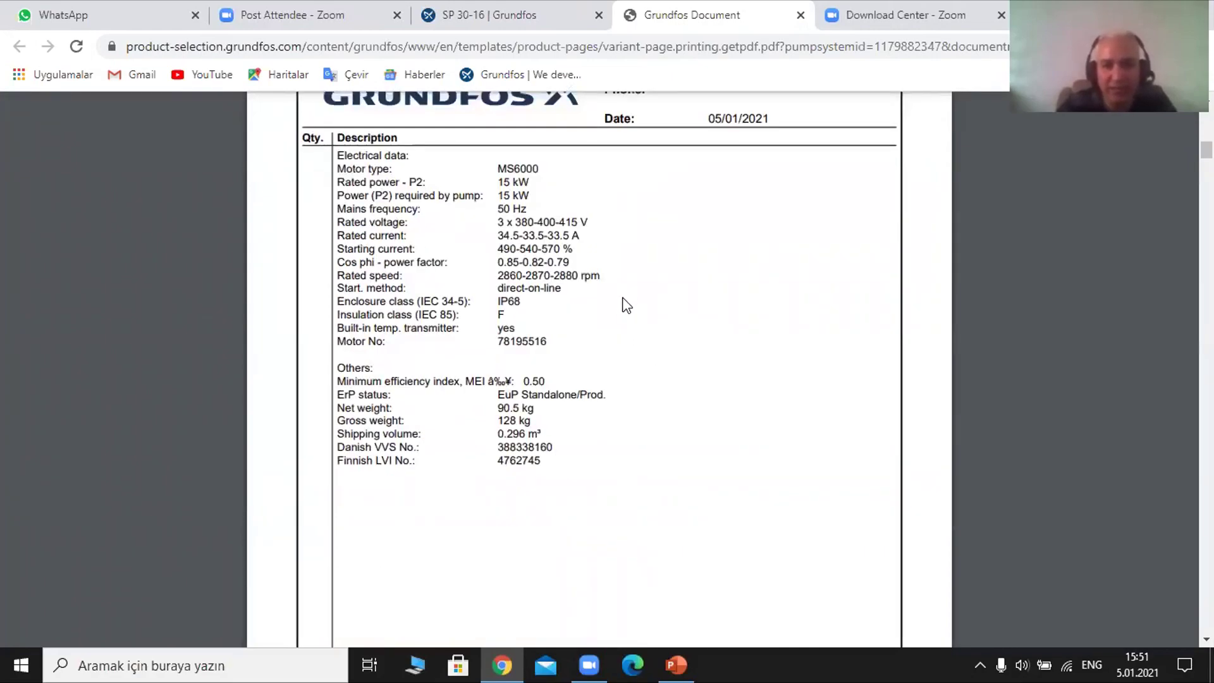
- Scroll down to page 4 showing the SP 30-16 data table and curves
{"action": "scroll", "coordinate": [626, 305], "scroll_direction": "down", "scroll_amount": 5}
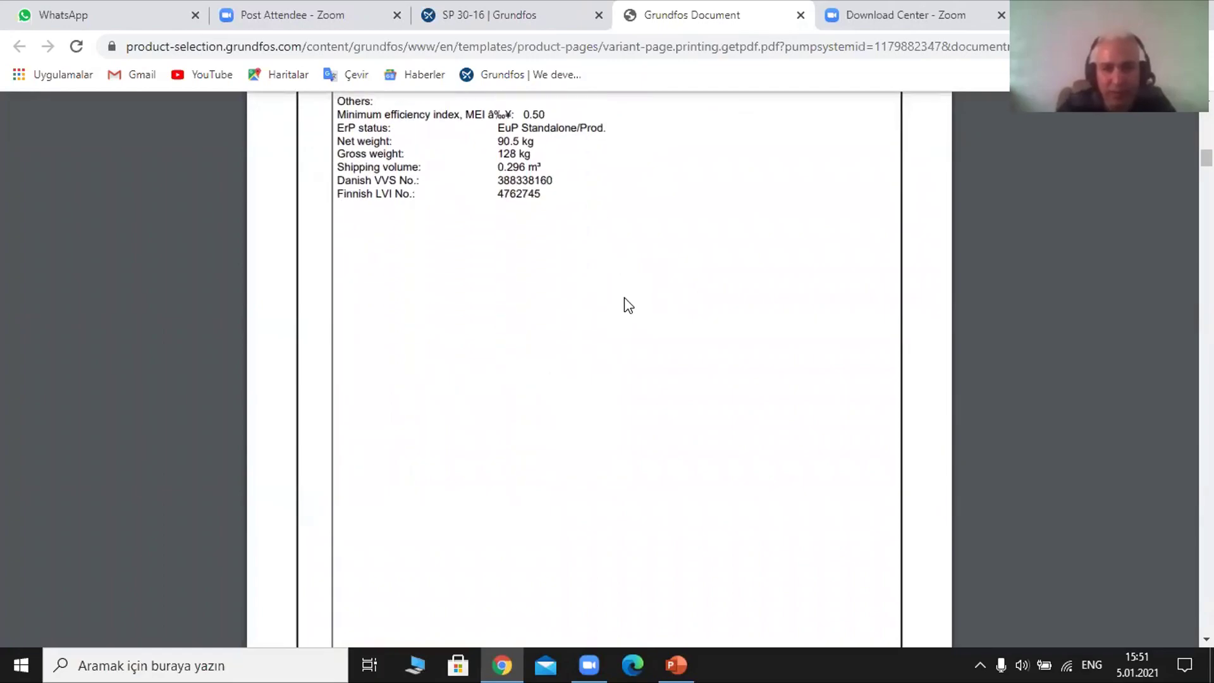
{"action": "scroll", "coordinate": [628, 308], "scroll_direction": "down", "scroll_amount": 2}
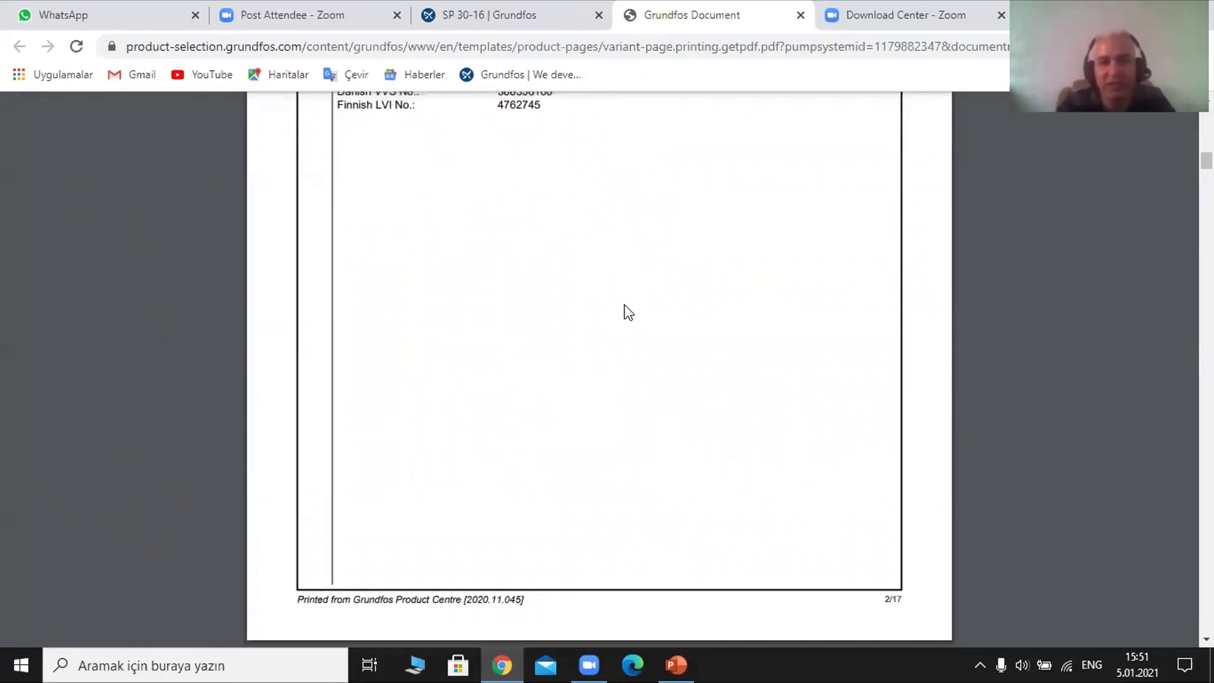
{"action": "scroll", "coordinate": [628, 310], "scroll_direction": "down", "scroll_amount": 2}
{"action": "scroll", "coordinate": [628, 310], "scroll_direction": "down", "scroll_amount": 2}
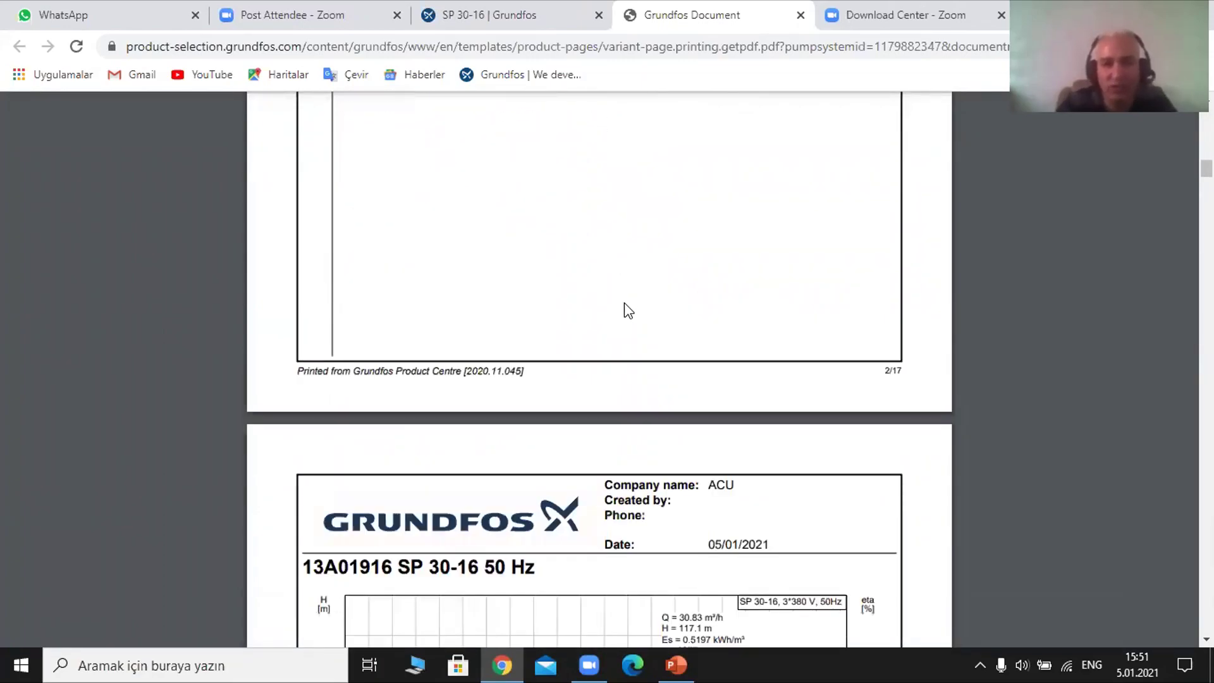
{"action": "scroll", "coordinate": [628, 310], "scroll_direction": "down", "scroll_amount": 2}
{"action": "scroll", "coordinate": [626, 310], "scroll_direction": "down", "scroll_amount": 4}
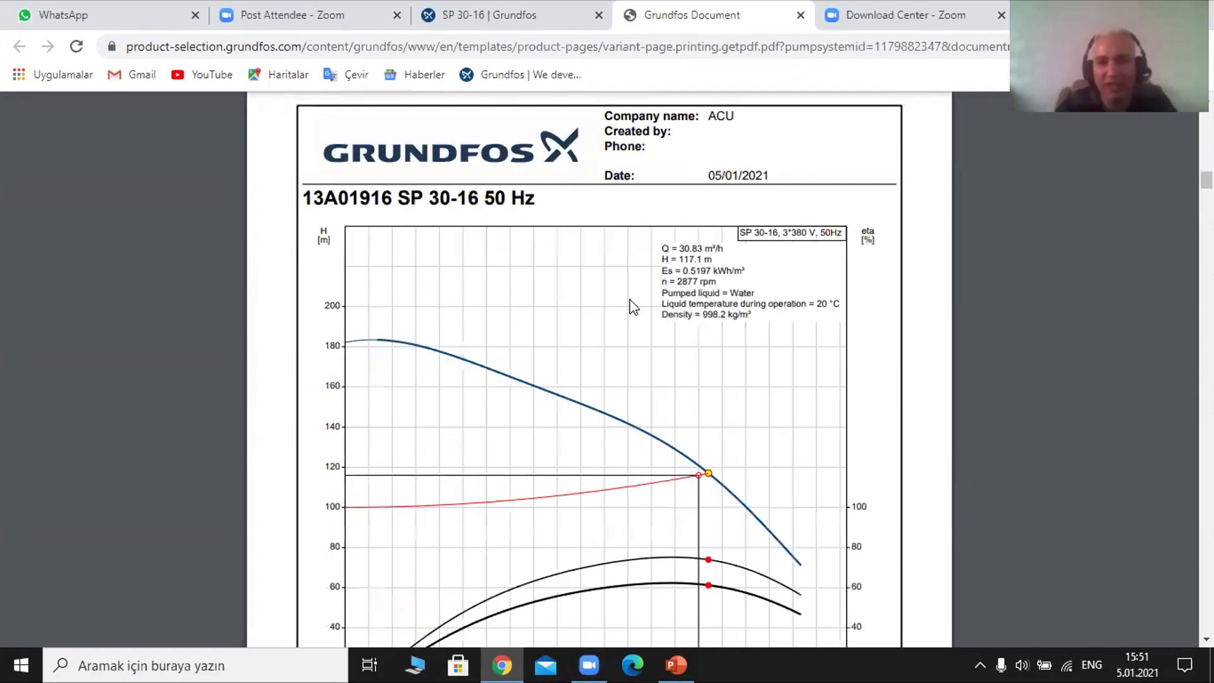
{"action": "scroll", "coordinate": [656, 291], "scroll_direction": "down", "scroll_amount": 3}
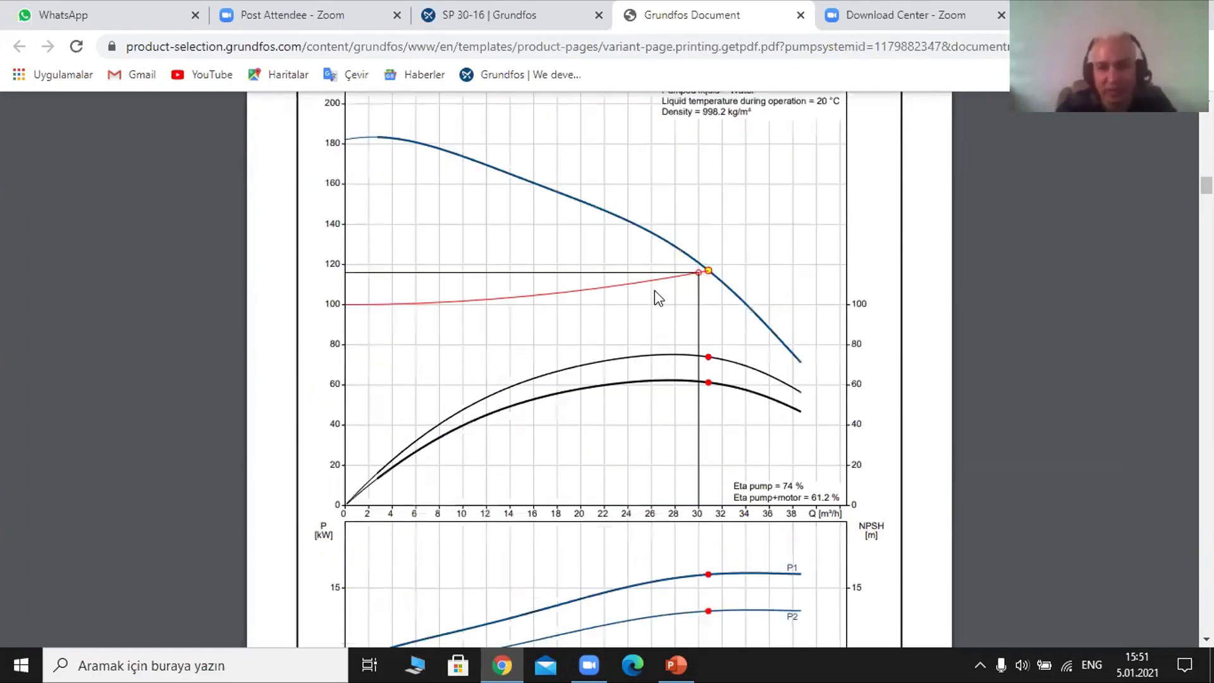
{"action": "scroll", "coordinate": [654, 291], "scroll_direction": "up", "scroll_amount": 3}
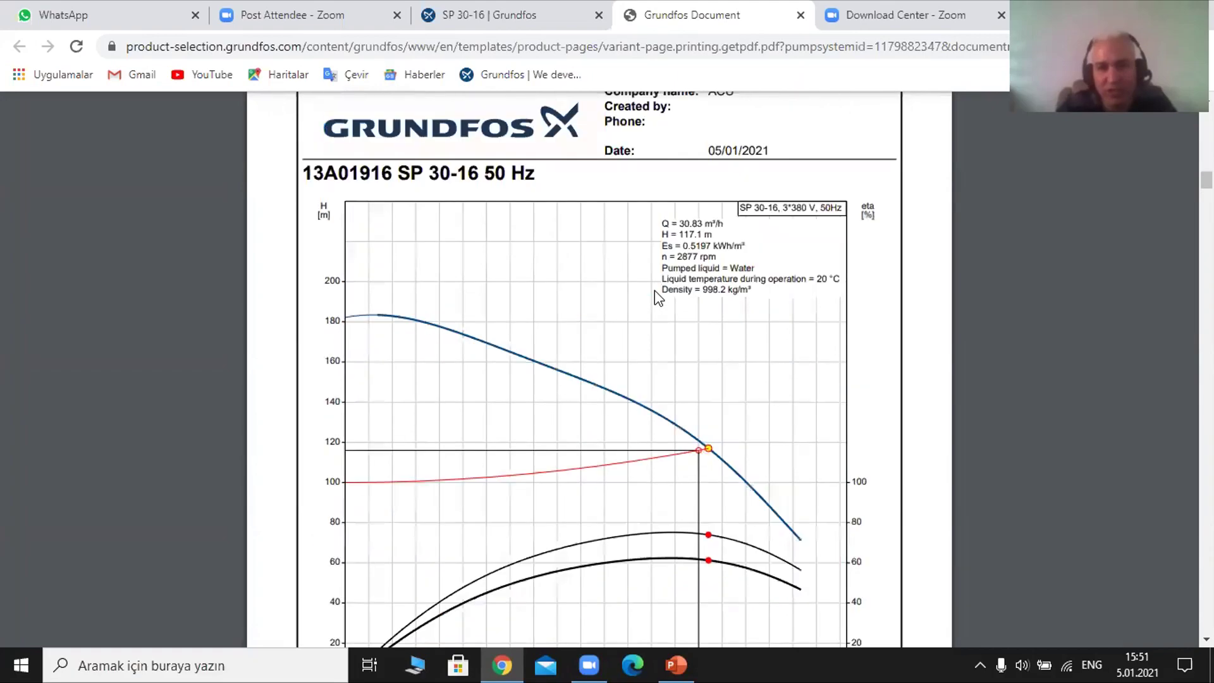
{"action": "scroll", "coordinate": [607, 296], "scroll_direction": "down", "scroll_amount": 3}
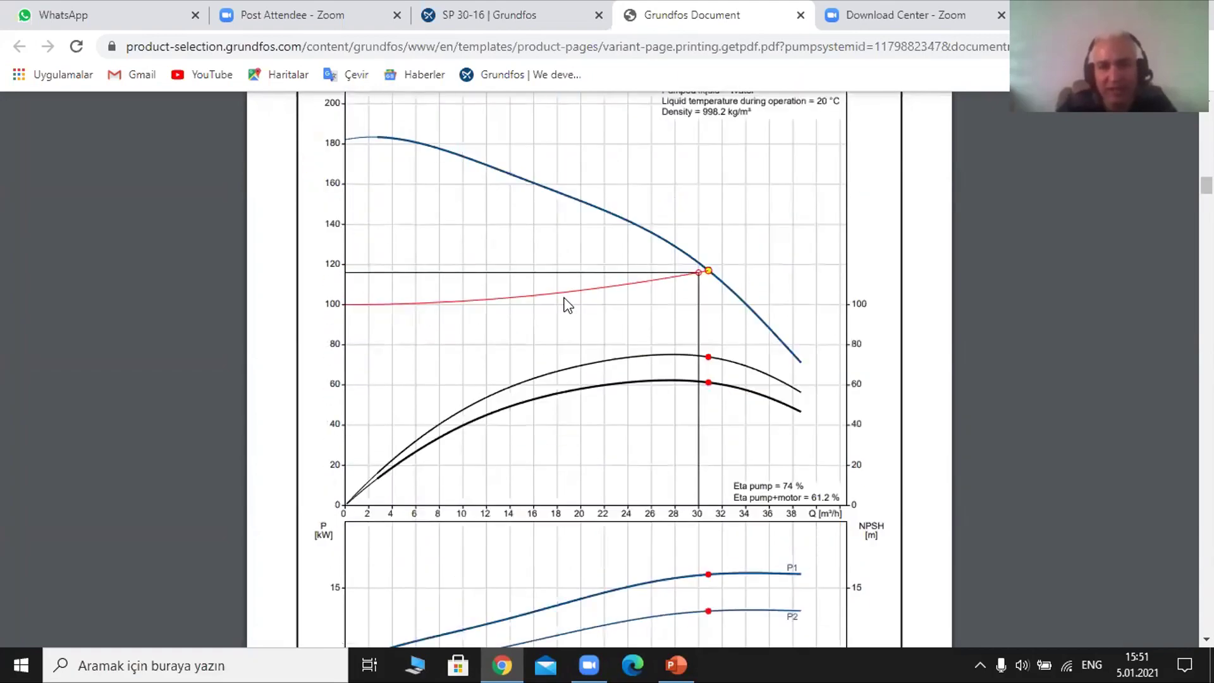
{"action": "scroll", "coordinate": [711, 272], "scroll_direction": "down", "scroll_amount": 2}
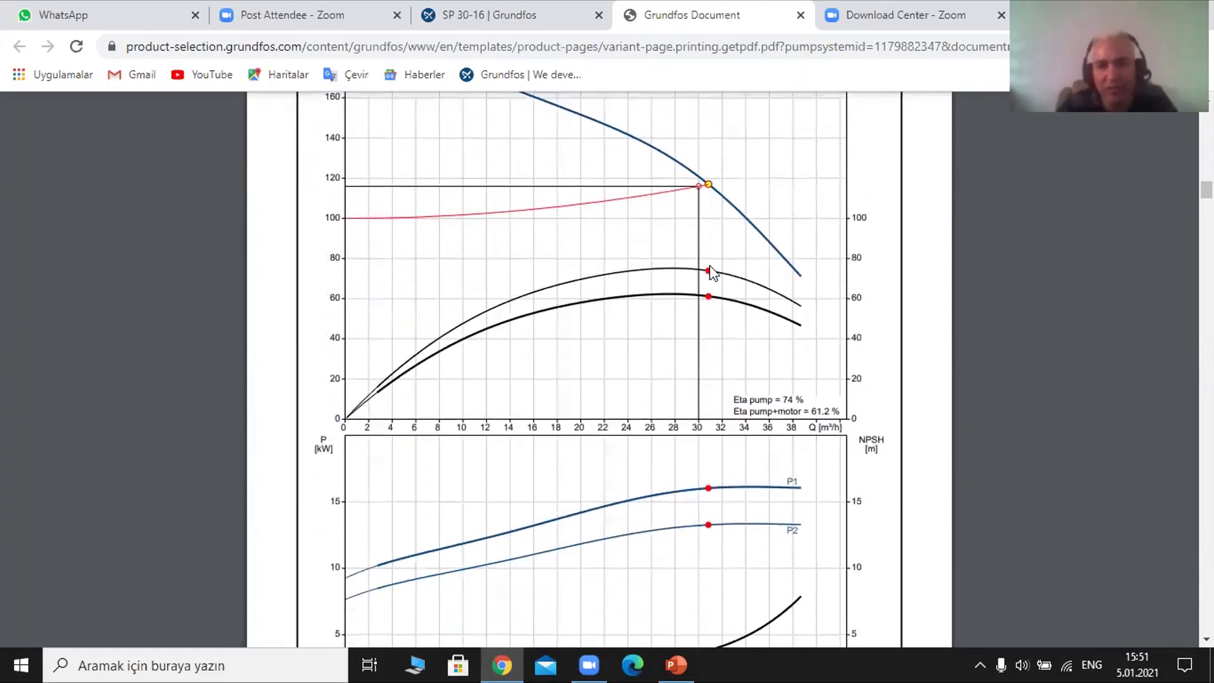
{"action": "scroll", "coordinate": [711, 272], "scroll_direction": "down", "scroll_amount": 2}
{"action": "scroll", "coordinate": [713, 273], "scroll_direction": "down", "scroll_amount": 5}
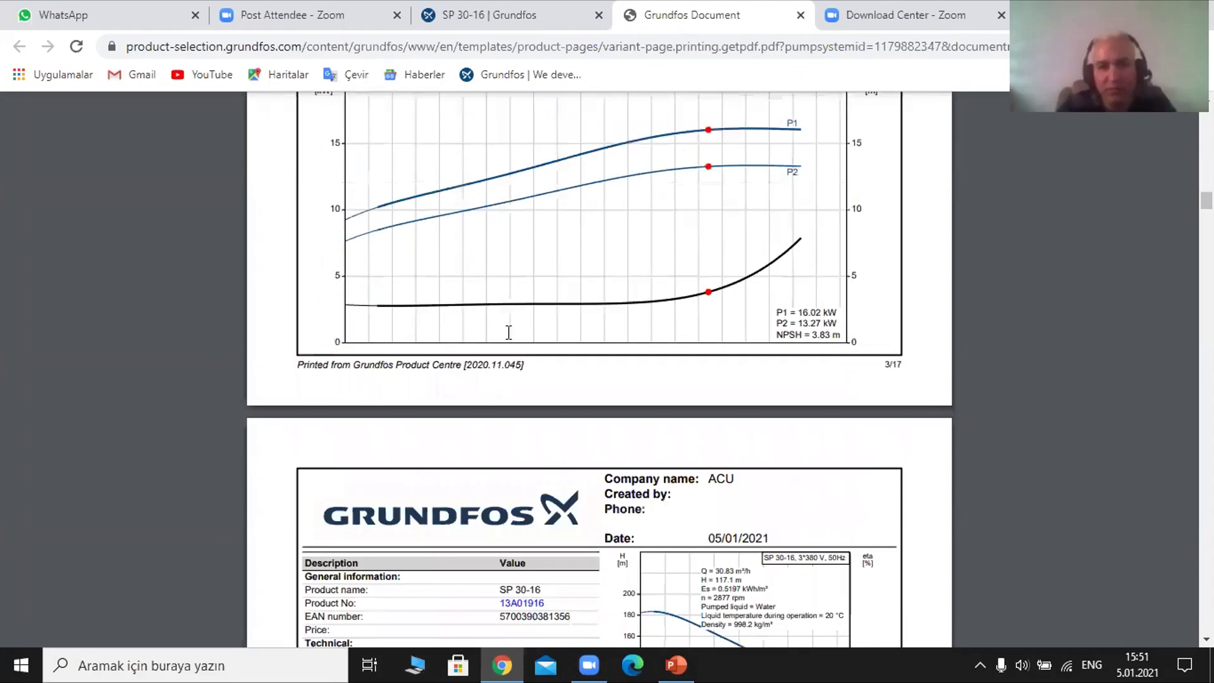
{"action": "scroll", "coordinate": [466, 315], "scroll_direction": "down", "scroll_amount": 5}
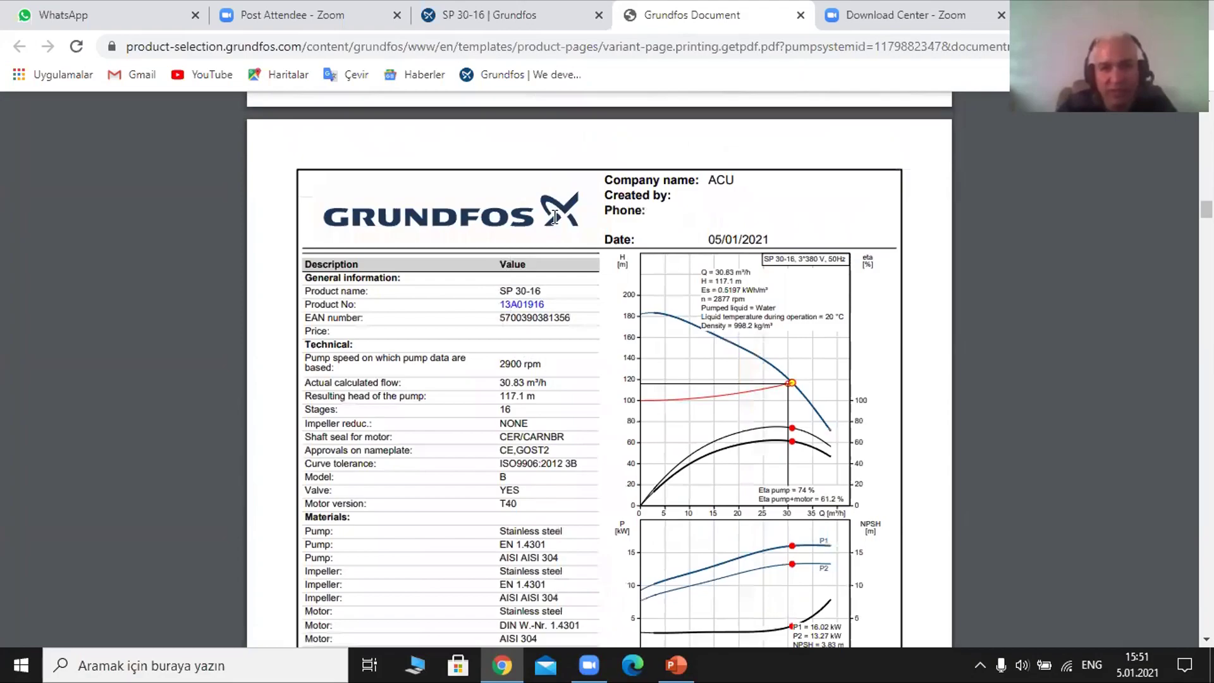
{"action": "scroll", "coordinate": [557, 265], "scroll_direction": "down", "scroll_amount": 4}
- Highlight the shaft seal value CER/CARNBR on page 4, then clear the selection
{"action": "scroll", "coordinate": [577, 342], "scroll_direction": "up", "scroll_amount": 3}
{"action": "scroll", "coordinate": [577, 342], "scroll_direction": "up", "scroll_amount": 1}
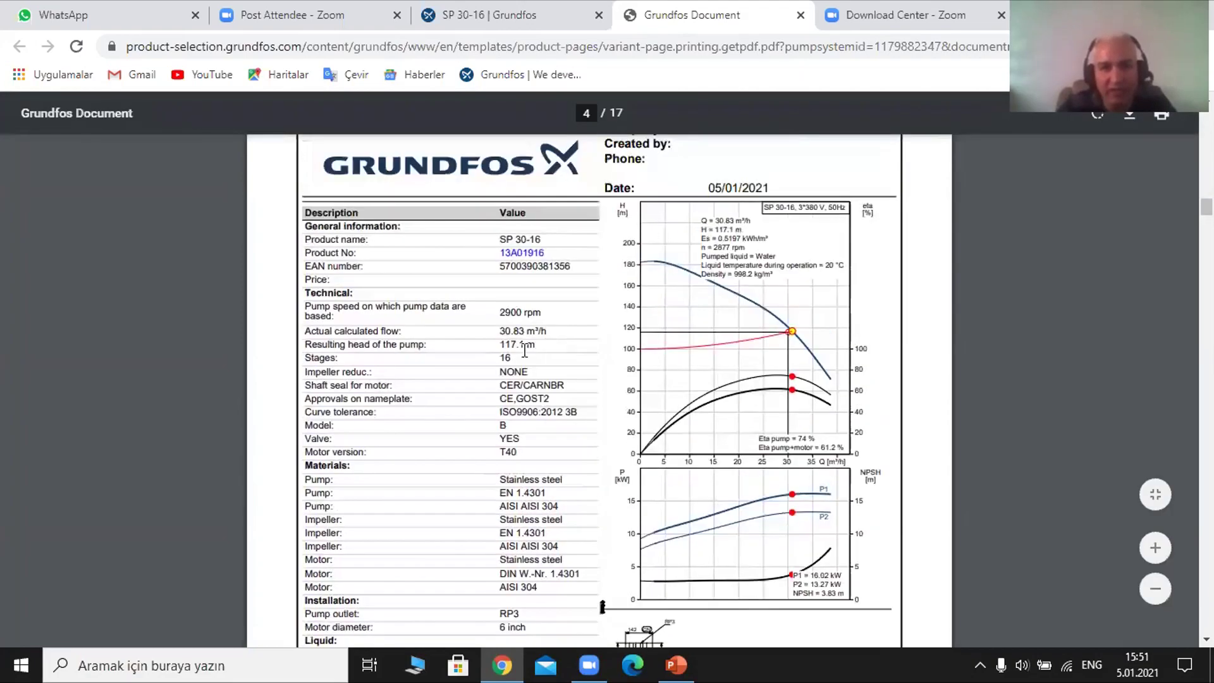
{"action": "scroll", "coordinate": [519, 352], "scroll_direction": "up", "scroll_amount": 2}
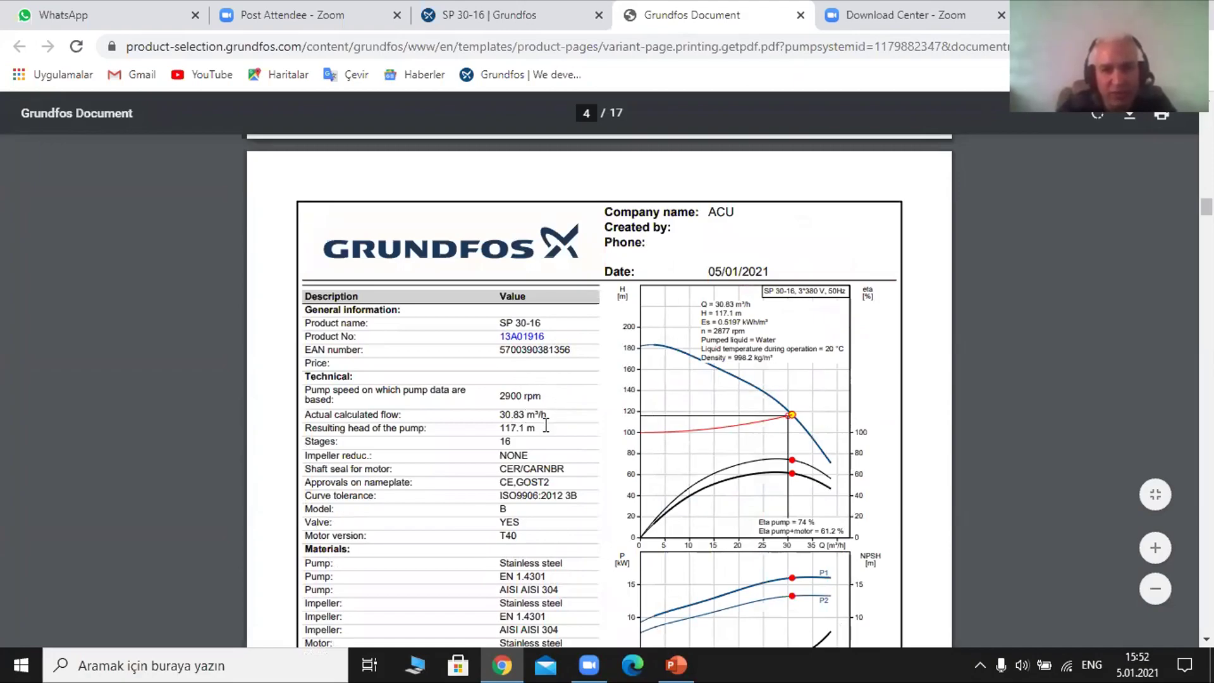
{"action": "left_click_drag", "start_coordinate": [495, 471], "coordinate": [561, 473]}
{"action": "scroll", "coordinate": [555, 473], "scroll_direction": "down", "scroll_amount": 2}
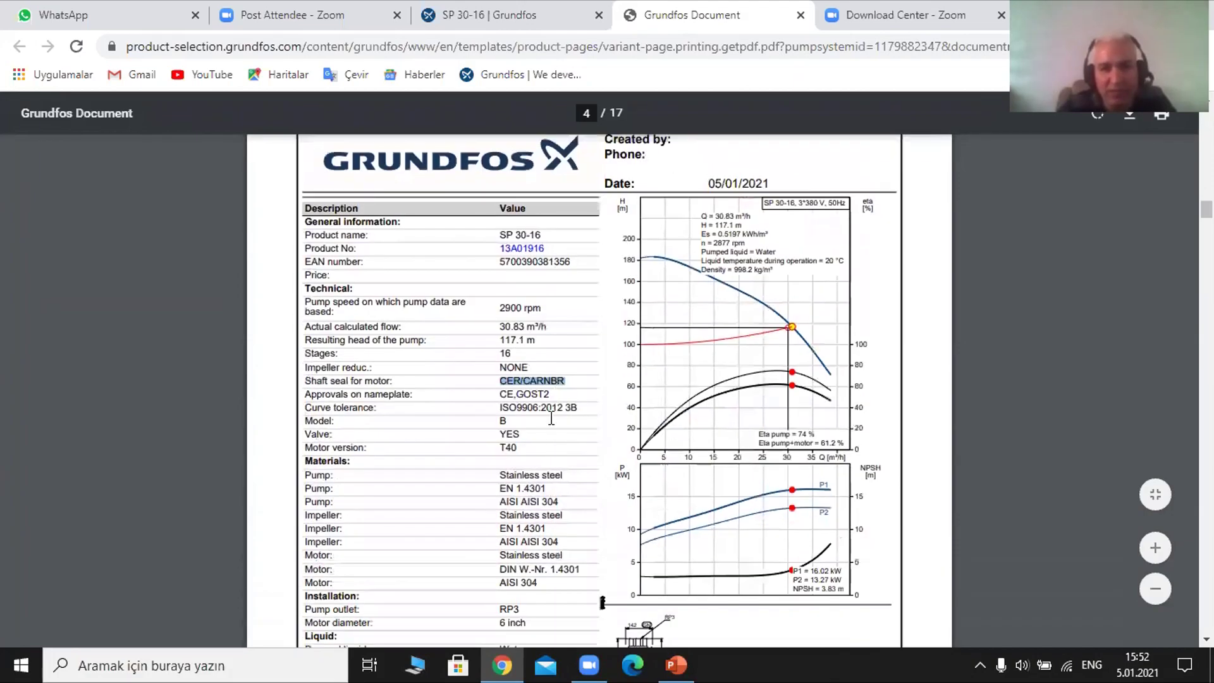
{"action": "scroll", "coordinate": [534, 348], "scroll_direction": "down", "scroll_amount": 1}
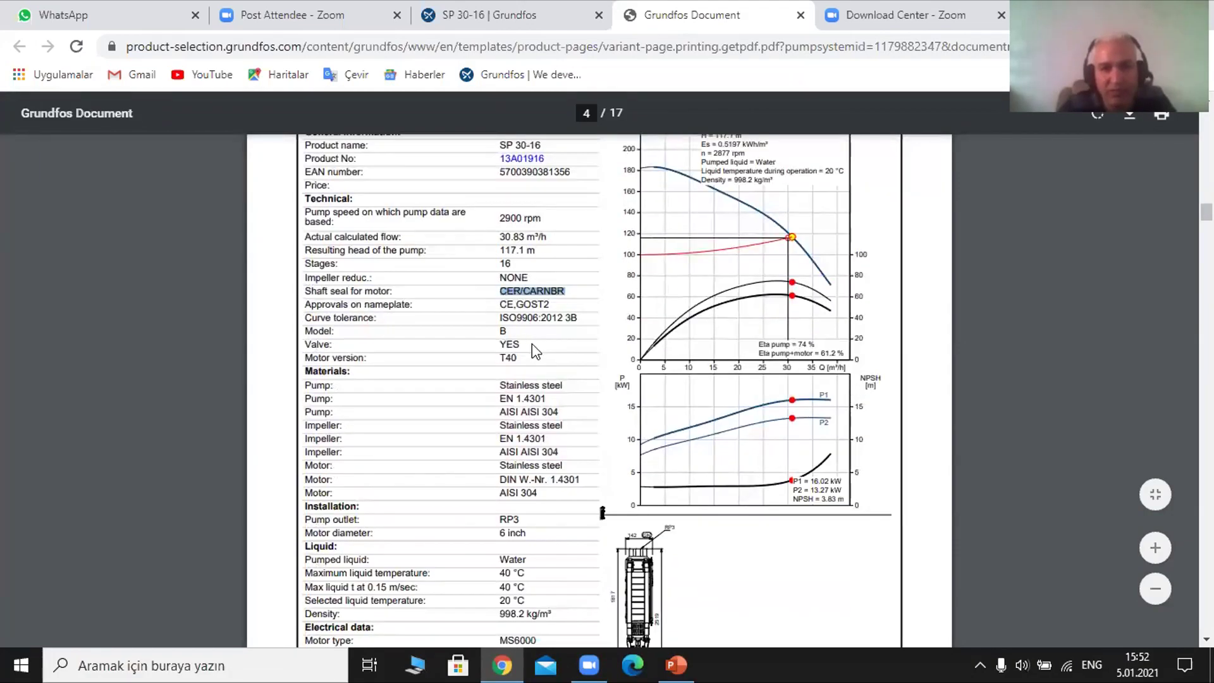
{"action": "scroll", "coordinate": [533, 347], "scroll_direction": "down", "scroll_amount": 3}
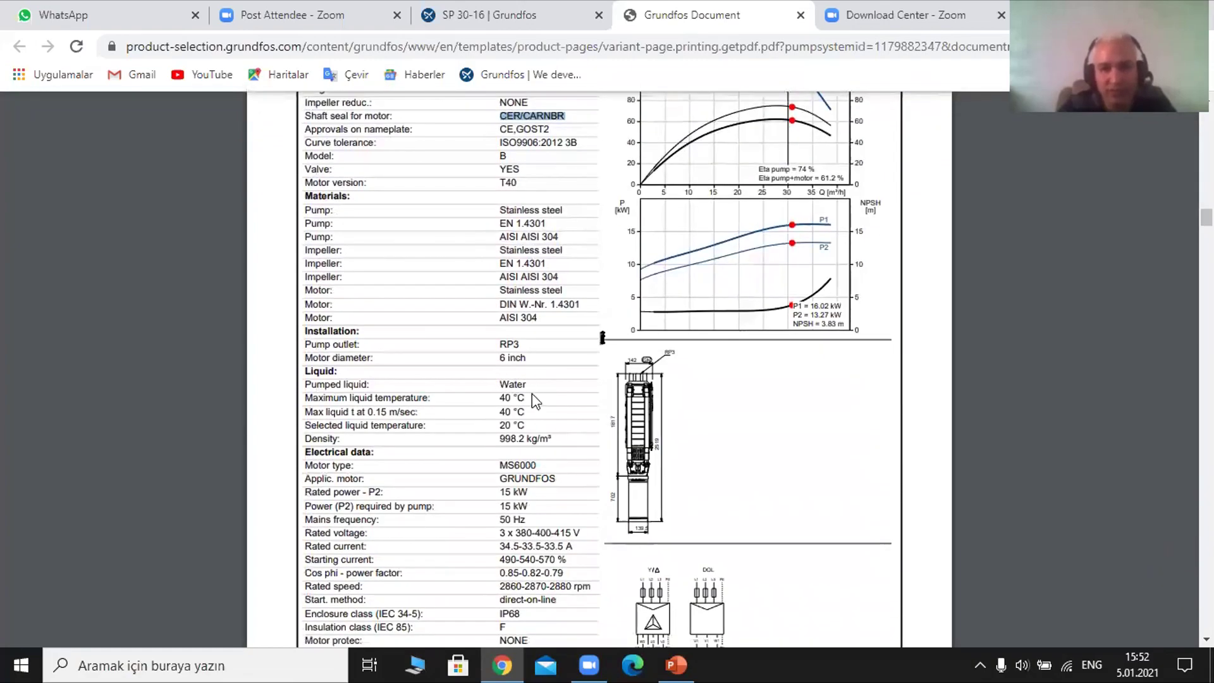
{"action": "left_click", "coordinate": [539, 344]}
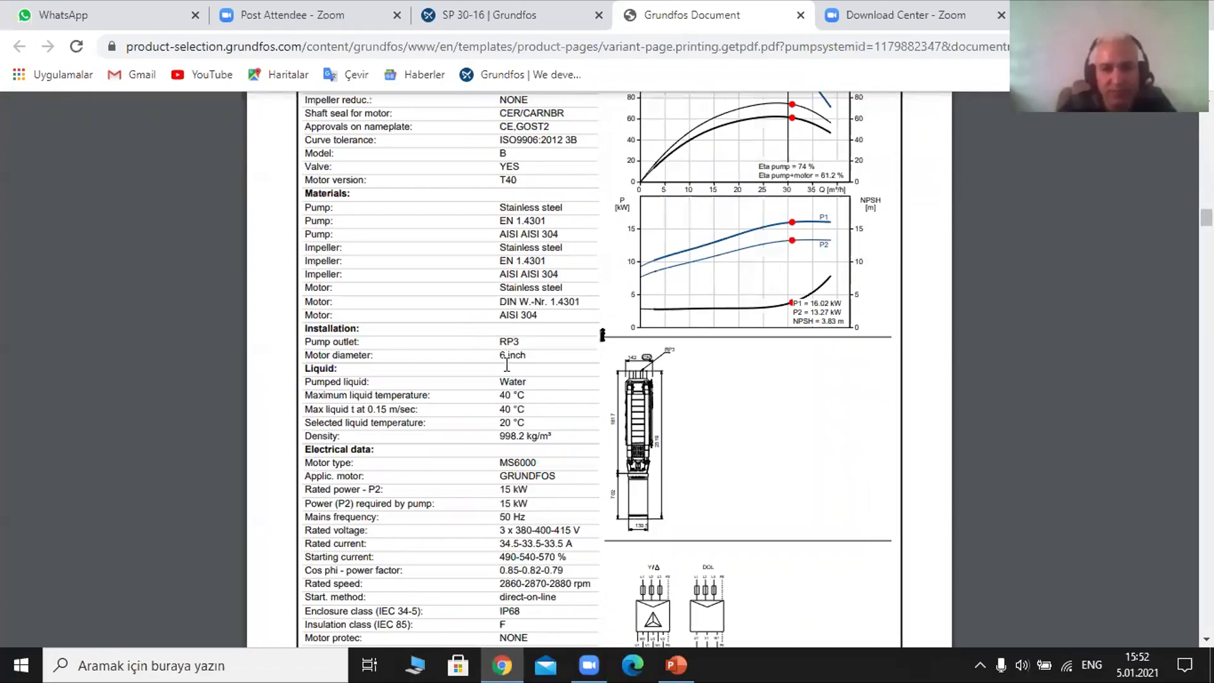
- Select 'inch' in the motor diameter row and continue down to page 5
{"action": "double_click", "coordinate": [515, 356]}
{"action": "scroll", "coordinate": [681, 359], "scroll_direction": "down", "scroll_amount": 1}
{"action": "scroll", "coordinate": [626, 363], "scroll_direction": "down", "scroll_amount": 5}
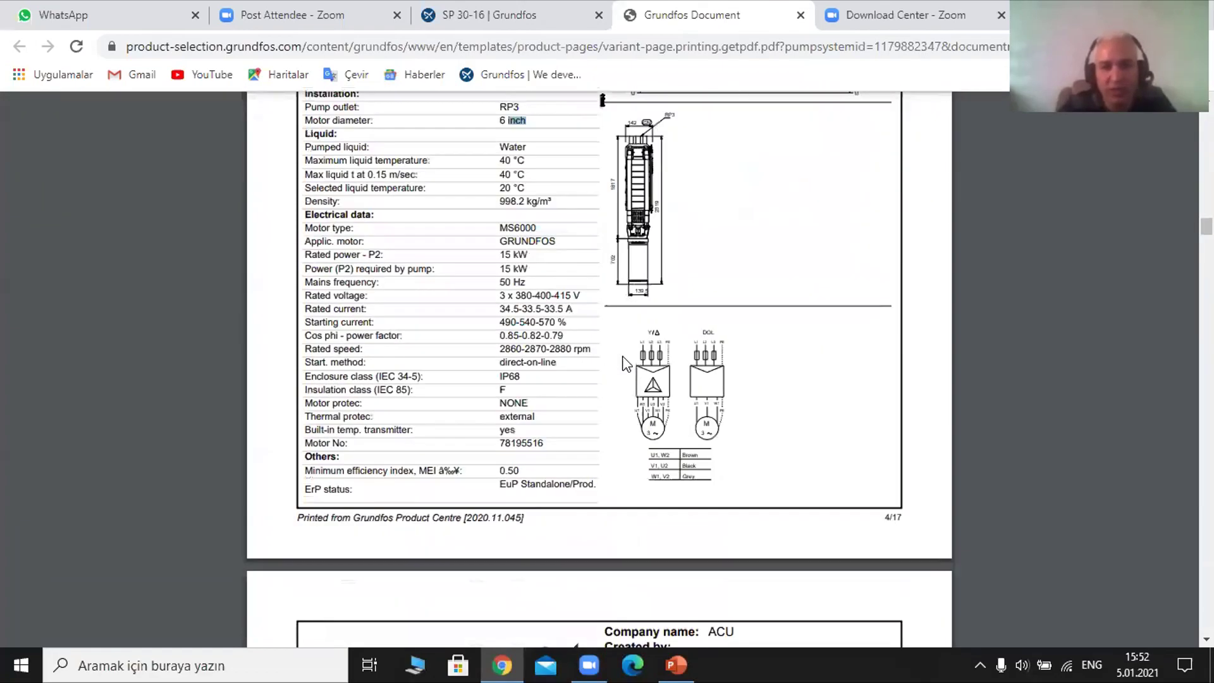
{"action": "scroll", "coordinate": [626, 363], "scroll_direction": "down", "scroll_amount": 14}
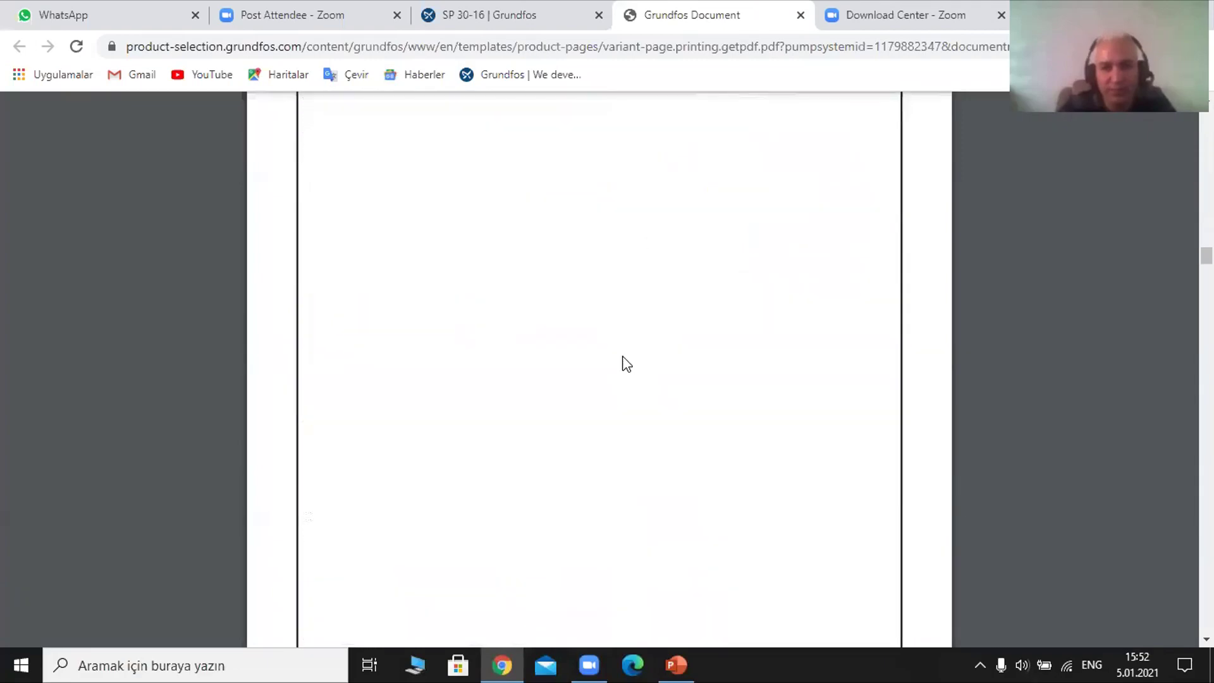
- Scroll past the curves, dimension, wiring and SP30 drawings to the TM060554 MS6000 motor parts page
{"action": "scroll", "coordinate": [626, 364], "scroll_direction": "down", "scroll_amount": 6}
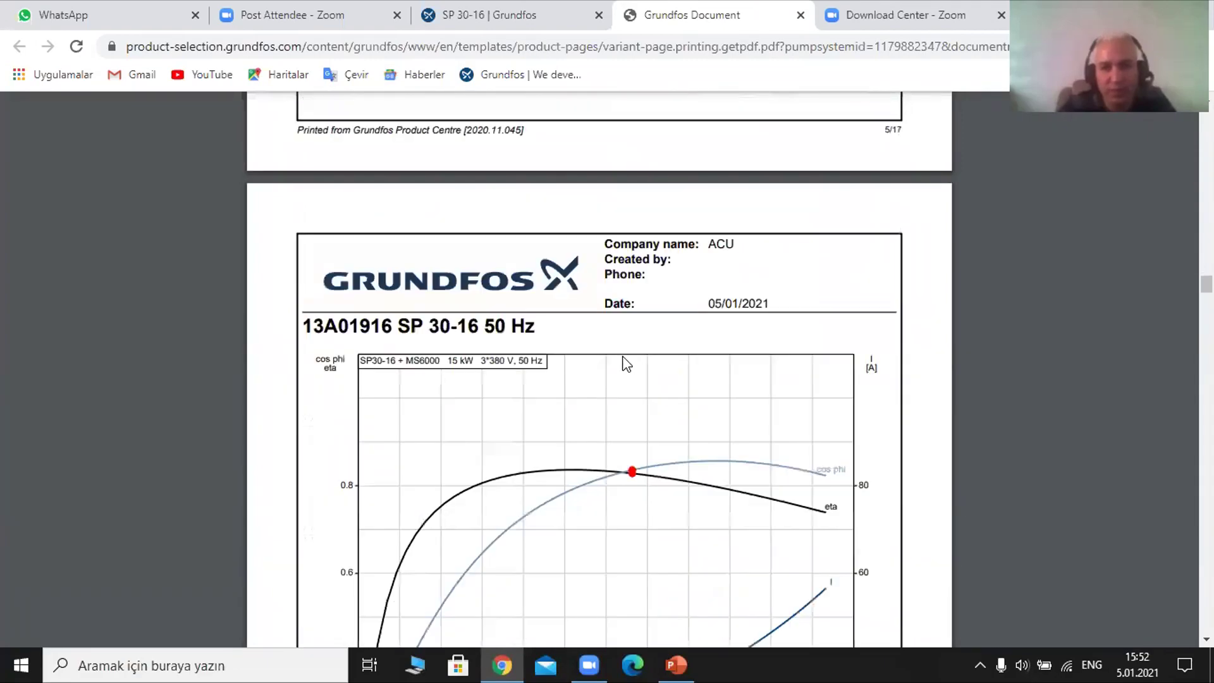
{"action": "scroll", "coordinate": [626, 364], "scroll_direction": "down", "scroll_amount": 12}
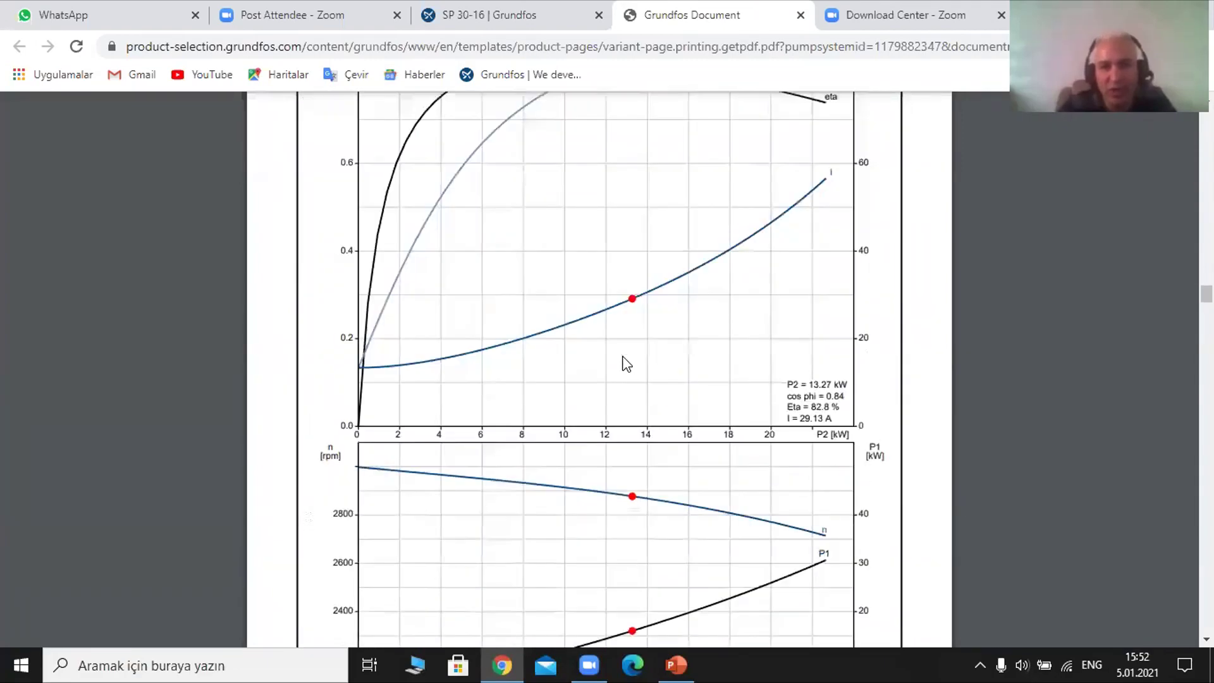
{"action": "scroll", "coordinate": [627, 364], "scroll_direction": "up", "scroll_amount": 4}
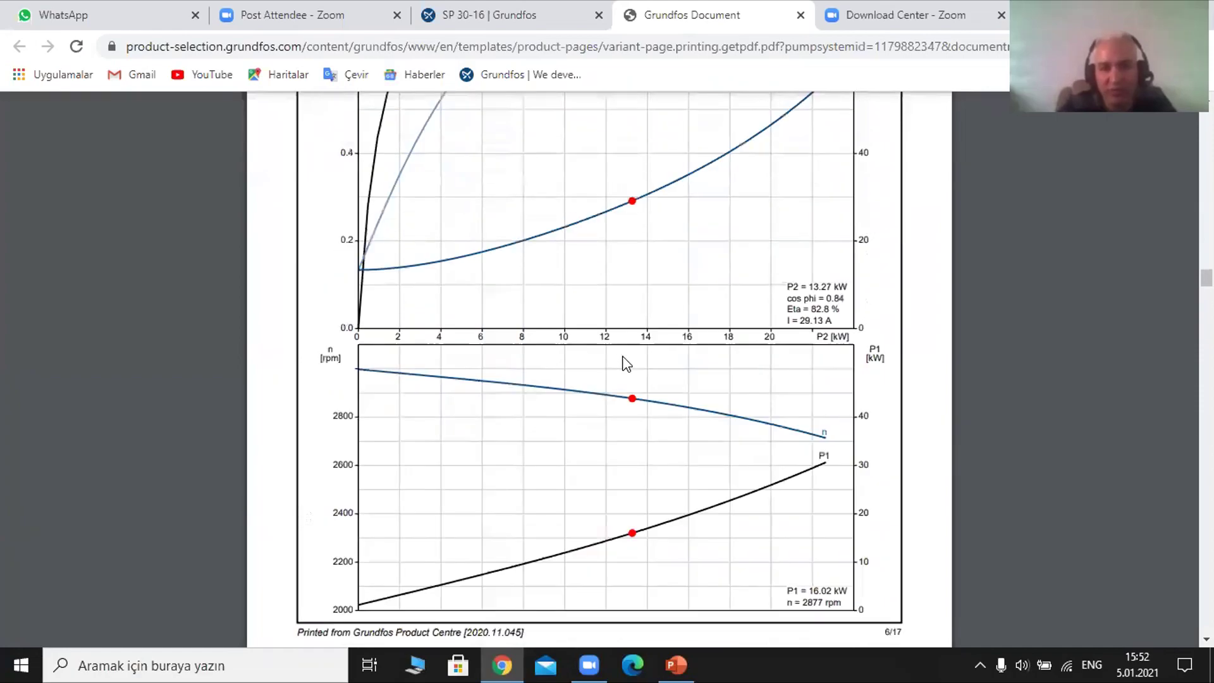
{"action": "scroll", "coordinate": [626, 364], "scroll_direction": "up", "scroll_amount": 7}
{"action": "scroll", "coordinate": [626, 365], "scroll_direction": "down", "scroll_amount": 2}
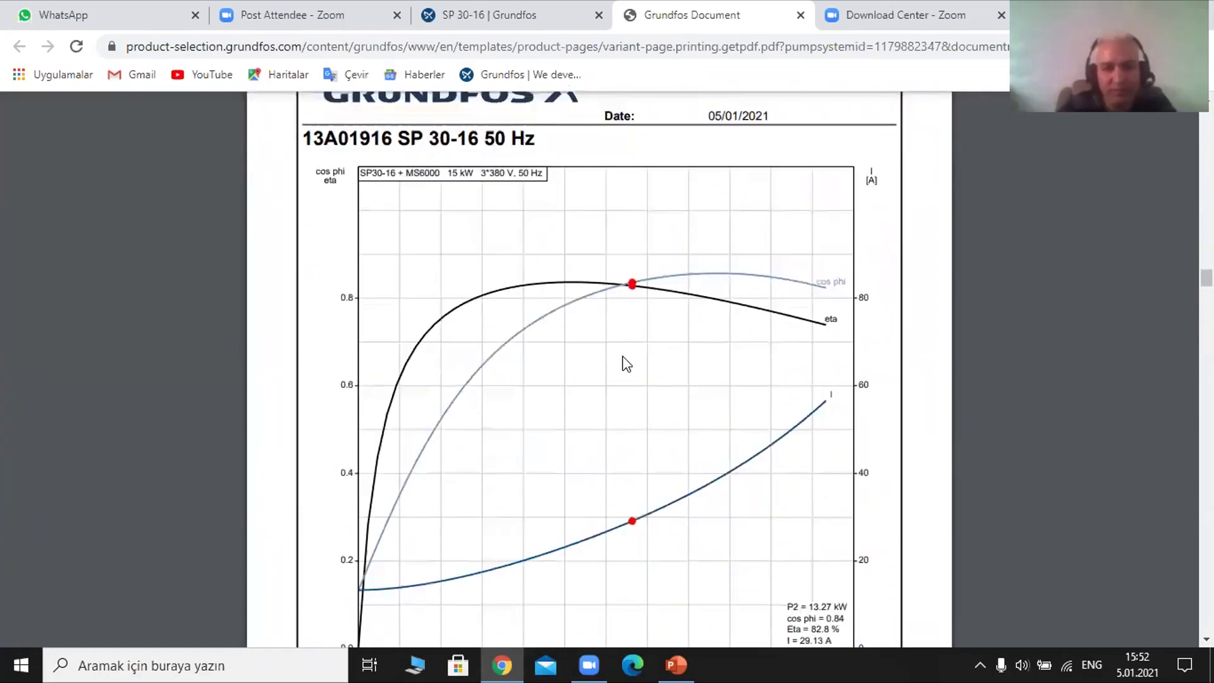
{"action": "scroll", "coordinate": [626, 364], "scroll_direction": "down", "scroll_amount": 14}
{"action": "scroll", "coordinate": [616, 341], "scroll_direction": "down", "scroll_amount": 4}
{"action": "scroll", "coordinate": [616, 342], "scroll_direction": "up", "scroll_amount": 7}
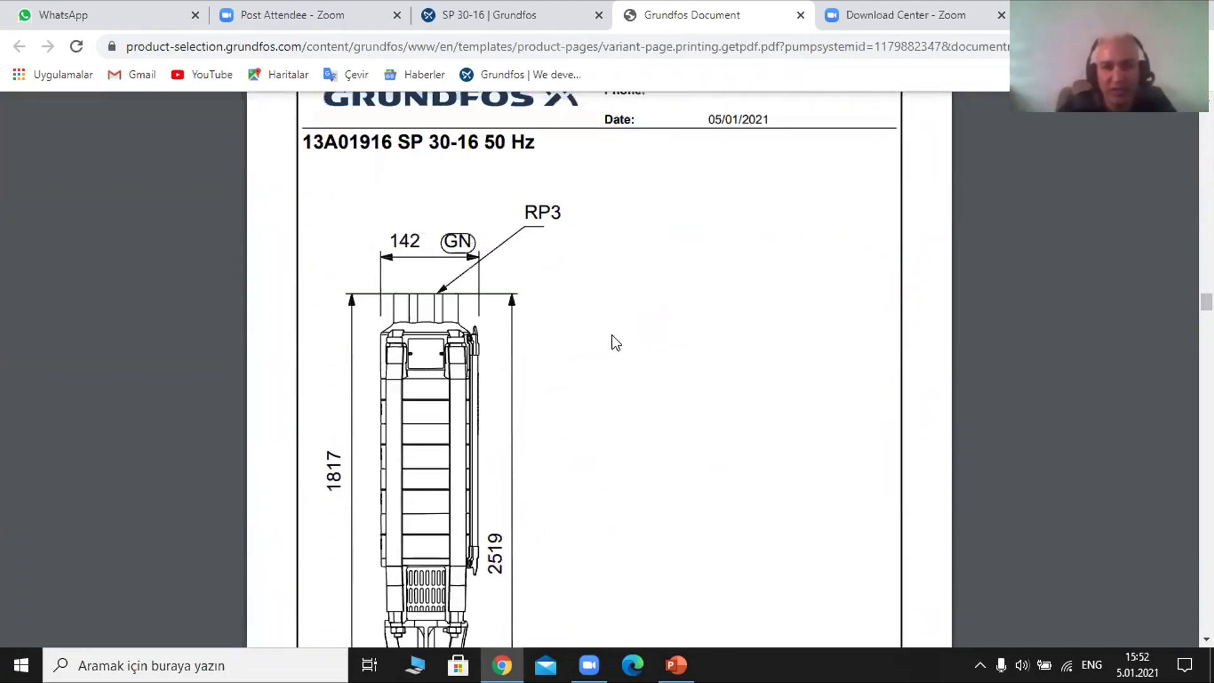
{"action": "scroll", "coordinate": [616, 344], "scroll_direction": "up", "scroll_amount": 1}
{"action": "scroll", "coordinate": [616, 343], "scroll_direction": "down", "scroll_amount": 5}
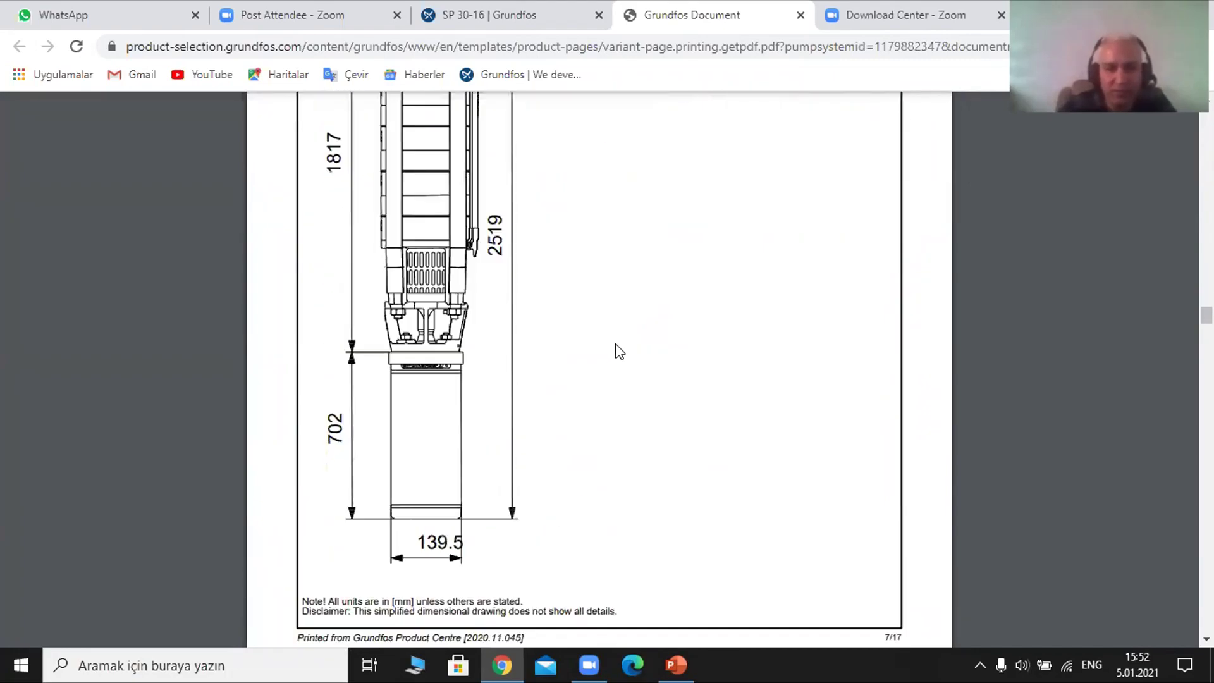
{"action": "scroll", "coordinate": [619, 351], "scroll_direction": "down", "scroll_amount": 17}
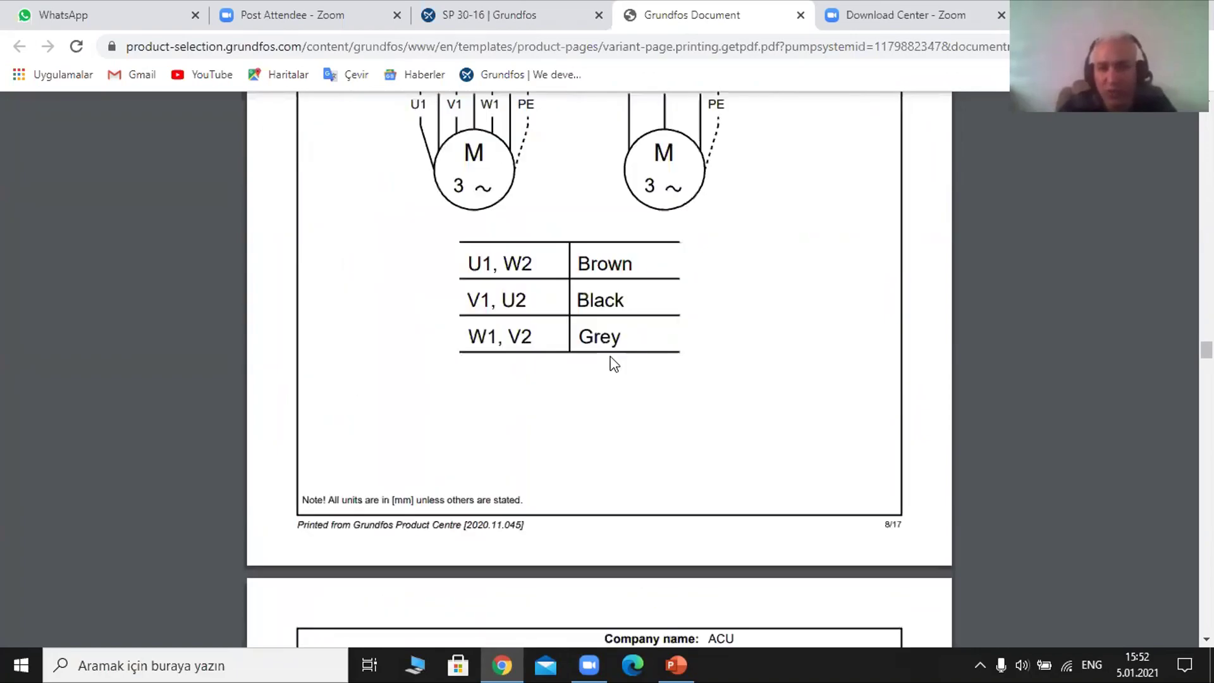
{"action": "scroll", "coordinate": [616, 379], "scroll_direction": "down", "scroll_amount": 5}
{"action": "scroll", "coordinate": [629, 366], "scroll_direction": "down", "scroll_amount": 2}
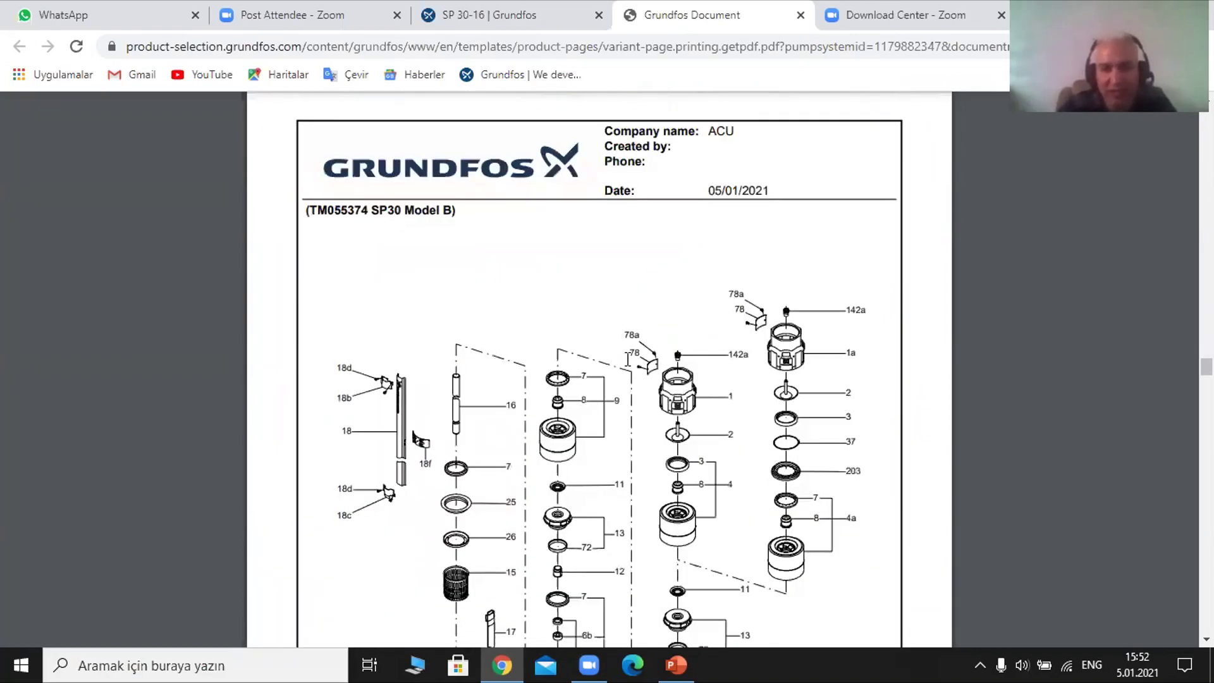
{"action": "scroll", "coordinate": [607, 411], "scroll_direction": "down", "scroll_amount": 2}
{"action": "scroll", "coordinate": [620, 434], "scroll_direction": "up", "scroll_amount": 4}
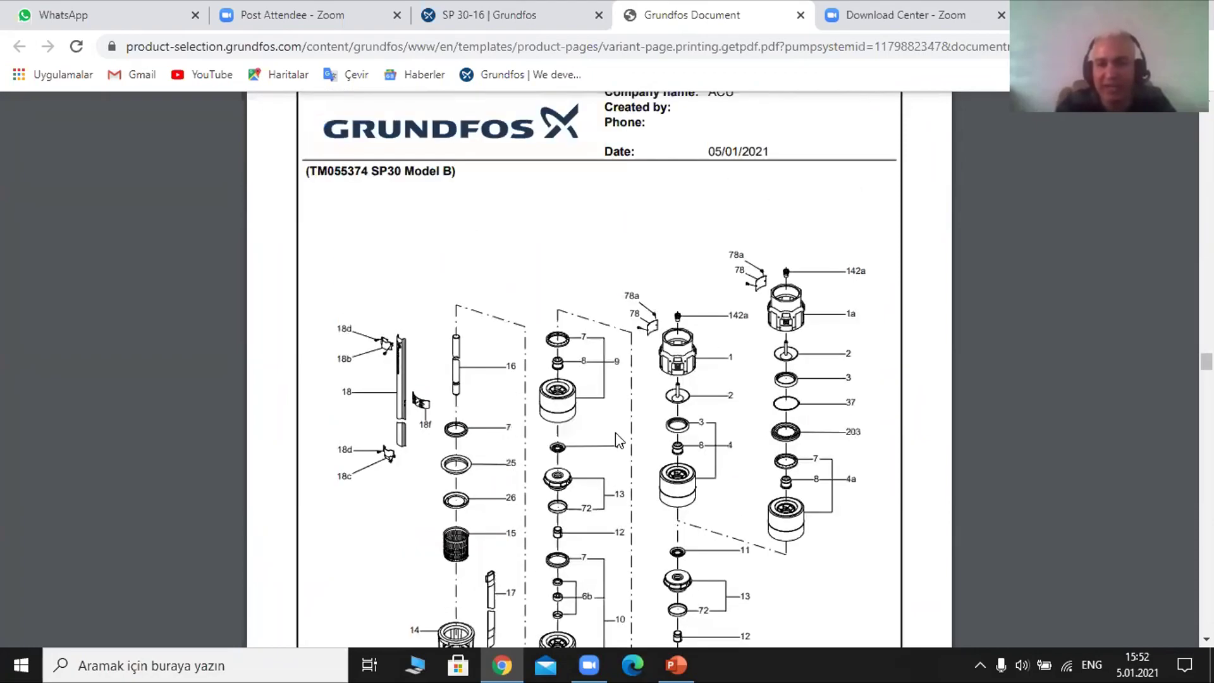
{"action": "scroll", "coordinate": [617, 436], "scroll_direction": "down", "scroll_amount": 1}
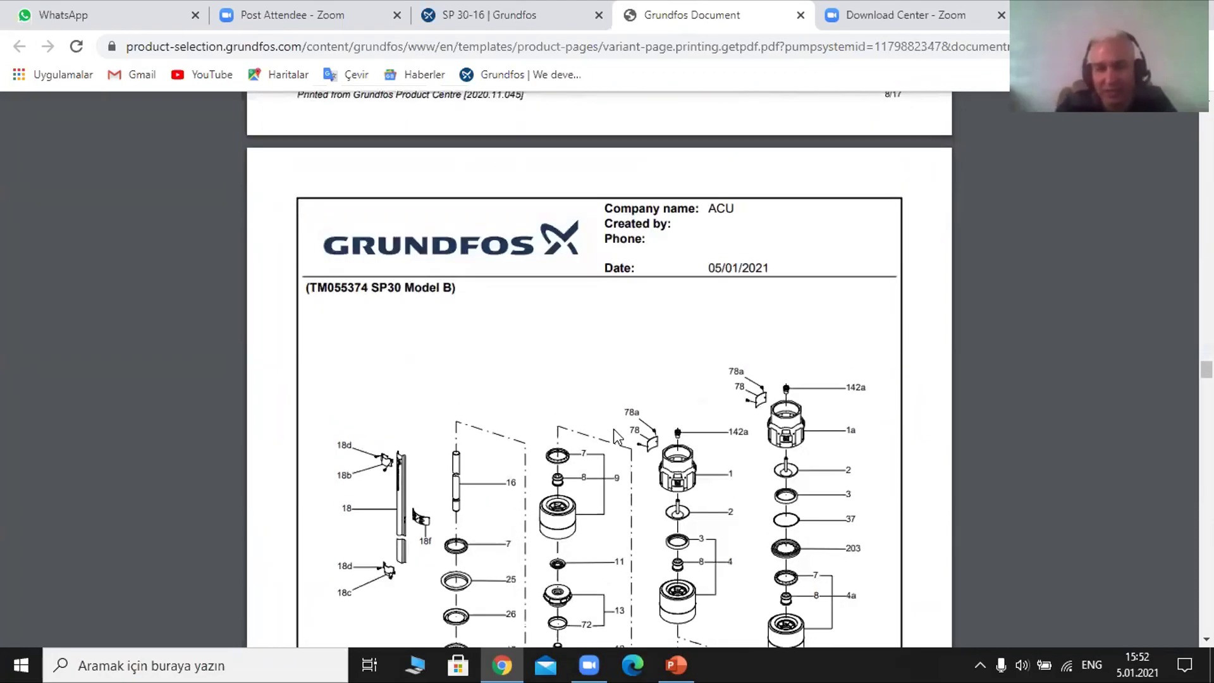
{"action": "scroll", "coordinate": [618, 435], "scroll_direction": "down", "scroll_amount": 7}
{"action": "scroll", "coordinate": [631, 419], "scroll_direction": "down", "scroll_amount": 6}
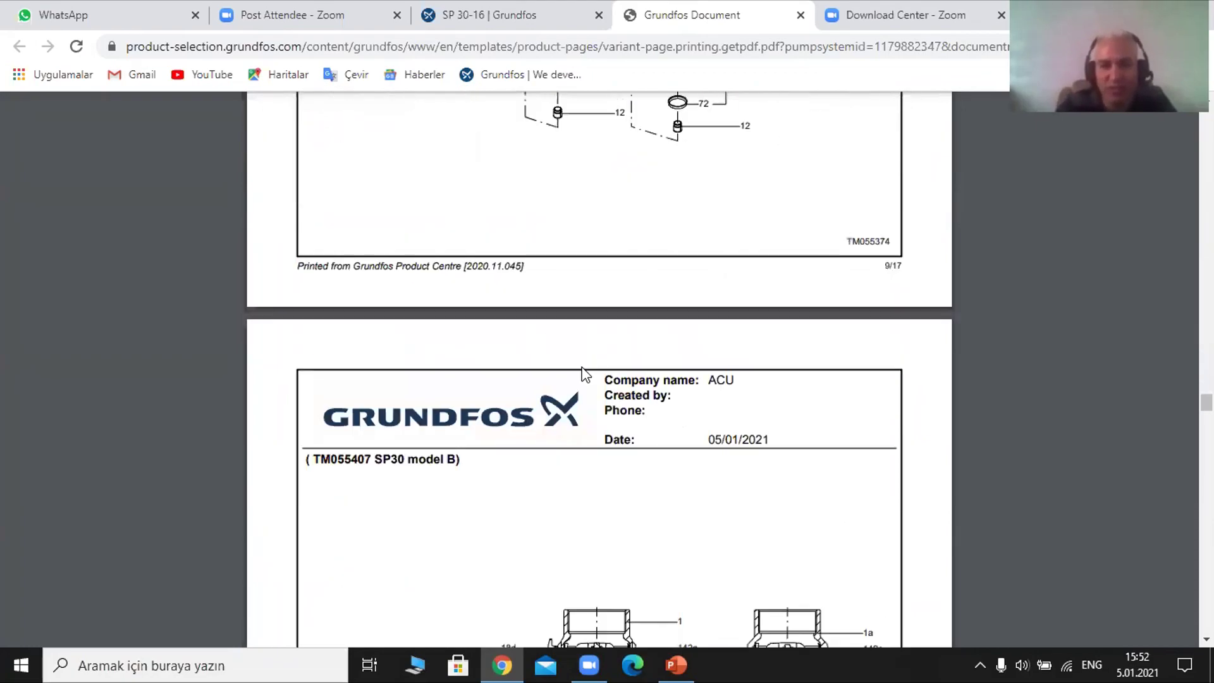
{"action": "scroll", "coordinate": [585, 385], "scroll_direction": "down", "scroll_amount": 13}
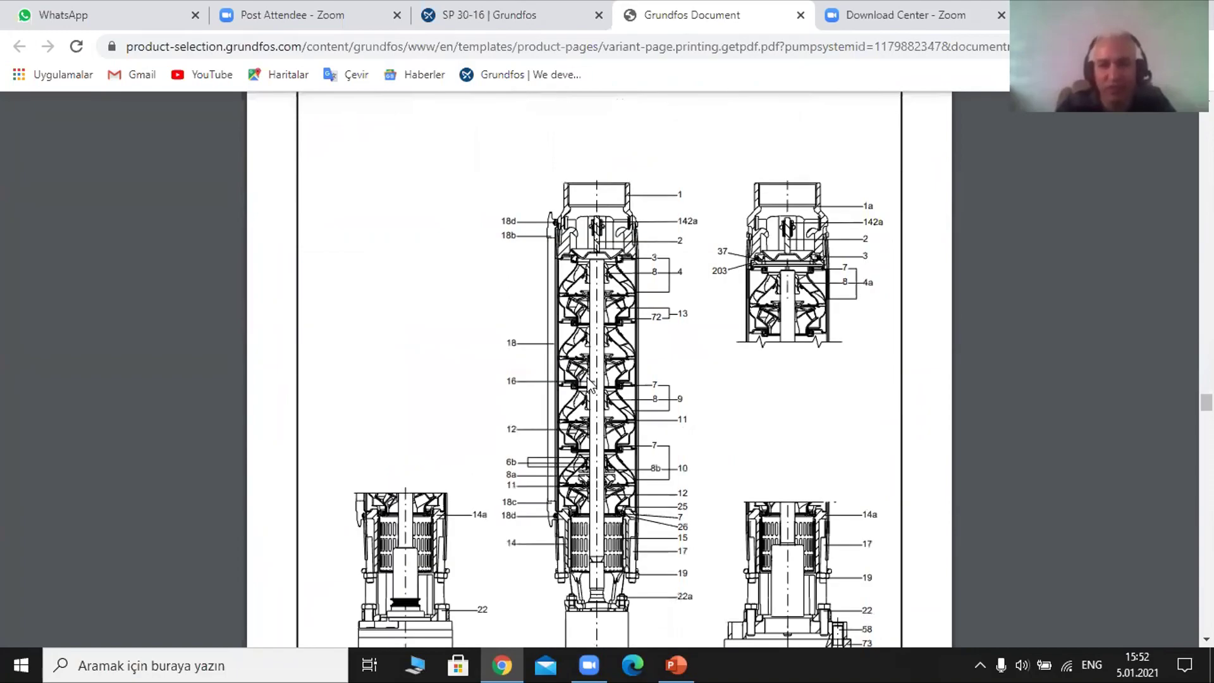
{"action": "scroll", "coordinate": [616, 373], "scroll_direction": "down", "scroll_amount": 7}
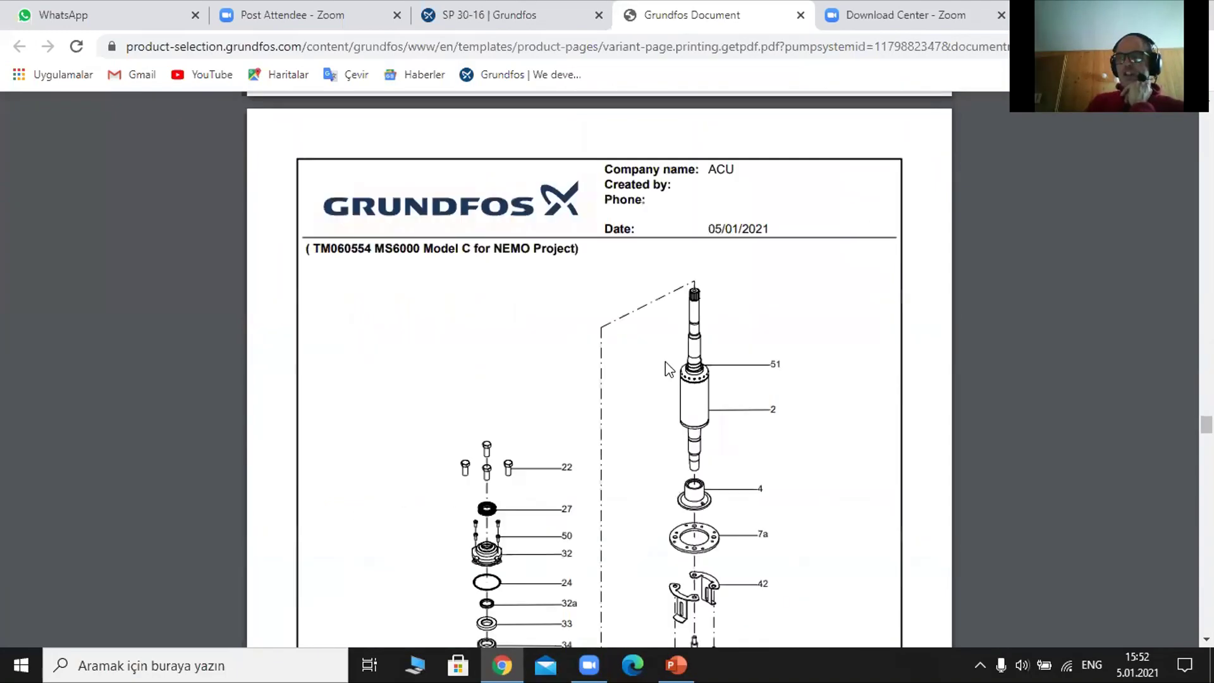
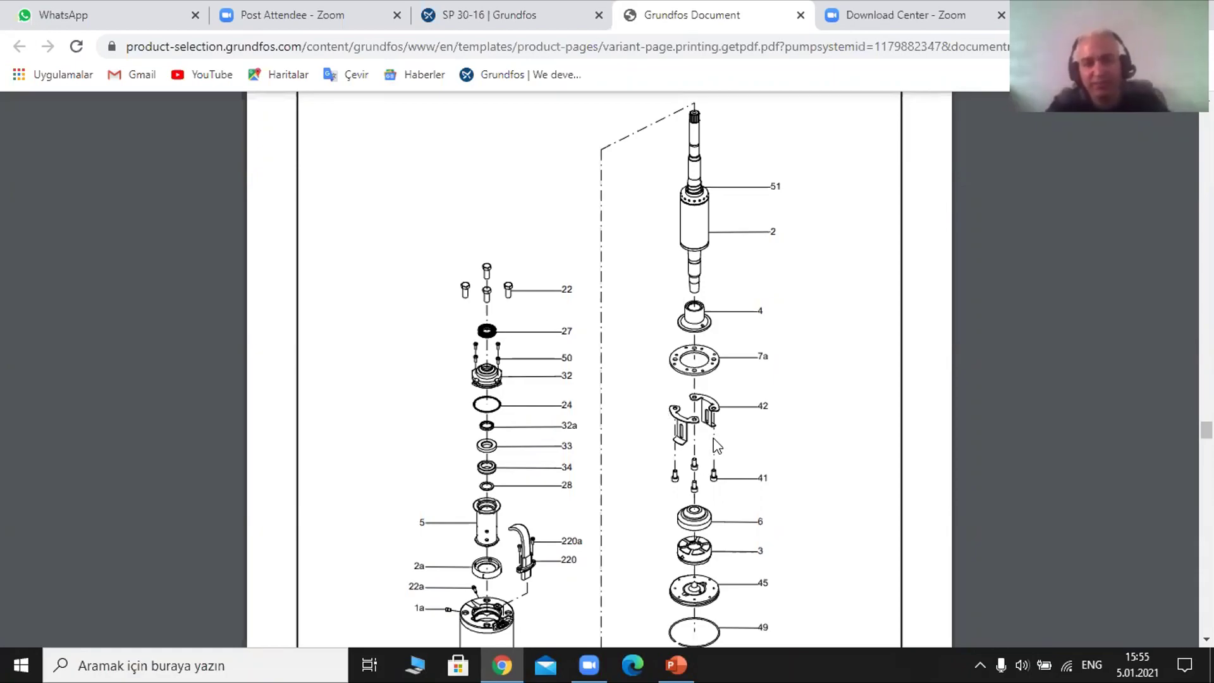
{"action": "scroll", "coordinate": [664, 430], "scroll_direction": "down", "scroll_amount": 1}
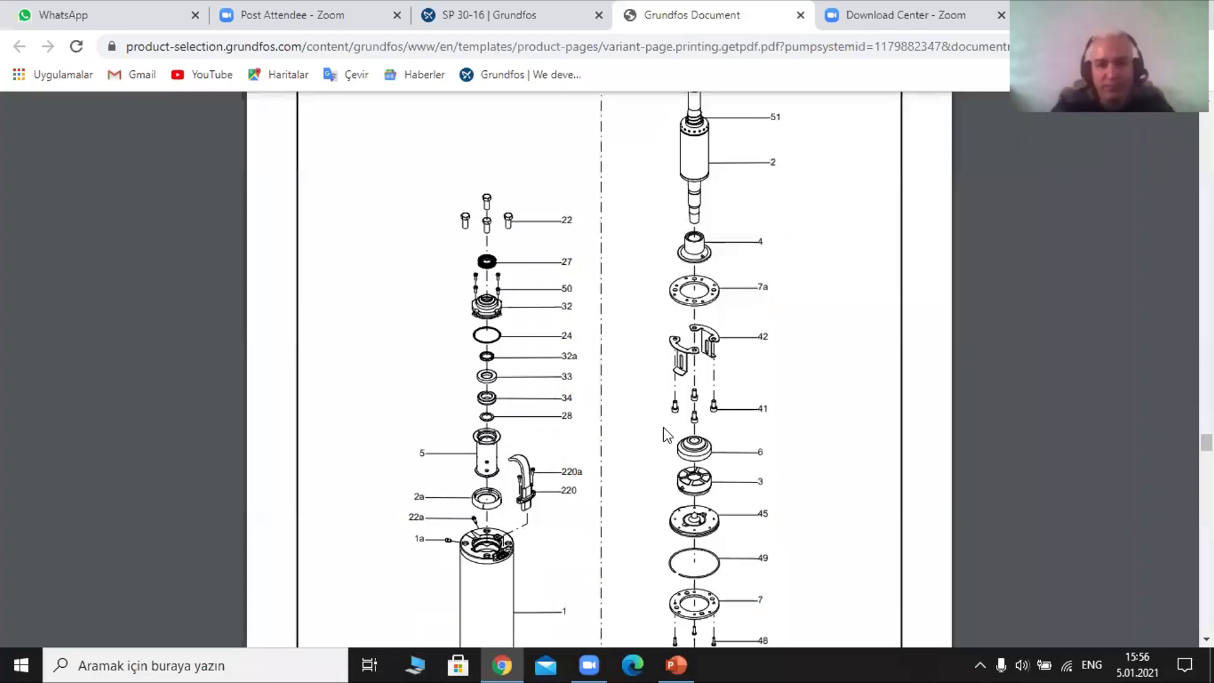
{"action": "scroll", "coordinate": [663, 430], "scroll_direction": "down", "scroll_amount": 3}
{"action": "scroll", "coordinate": [664, 430], "scroll_direction": "down", "scroll_amount": 8}
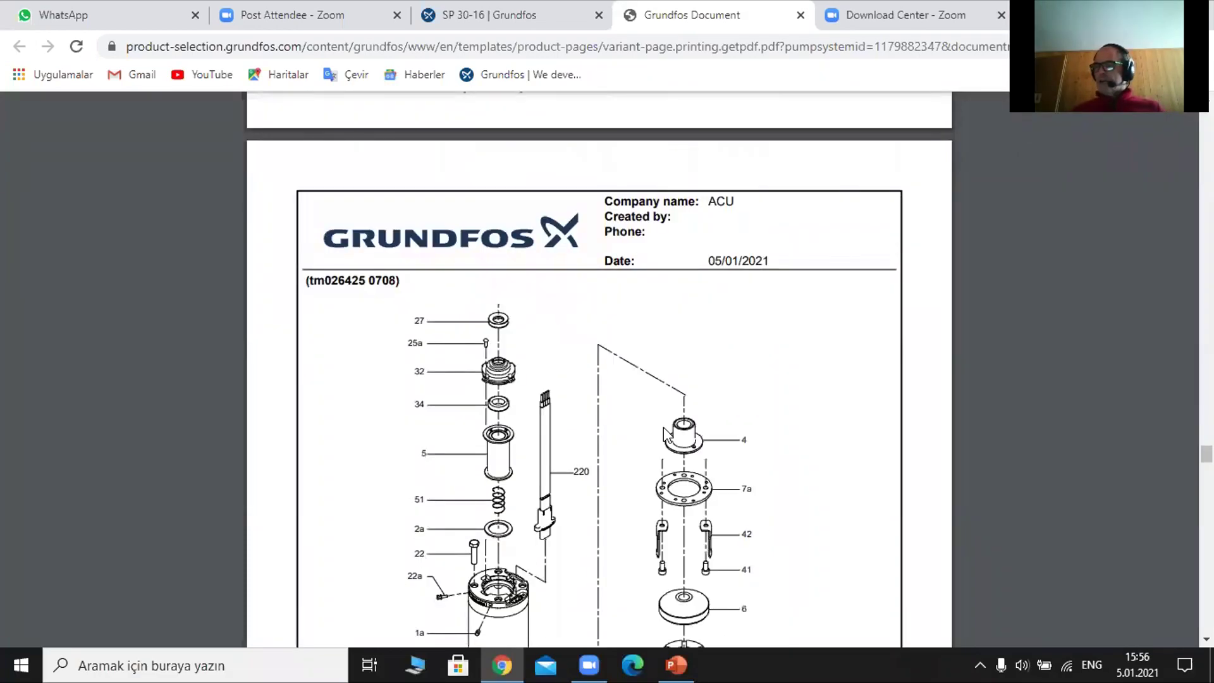
{"action": "scroll", "coordinate": [664, 430], "scroll_direction": "down", "scroll_amount": 1}
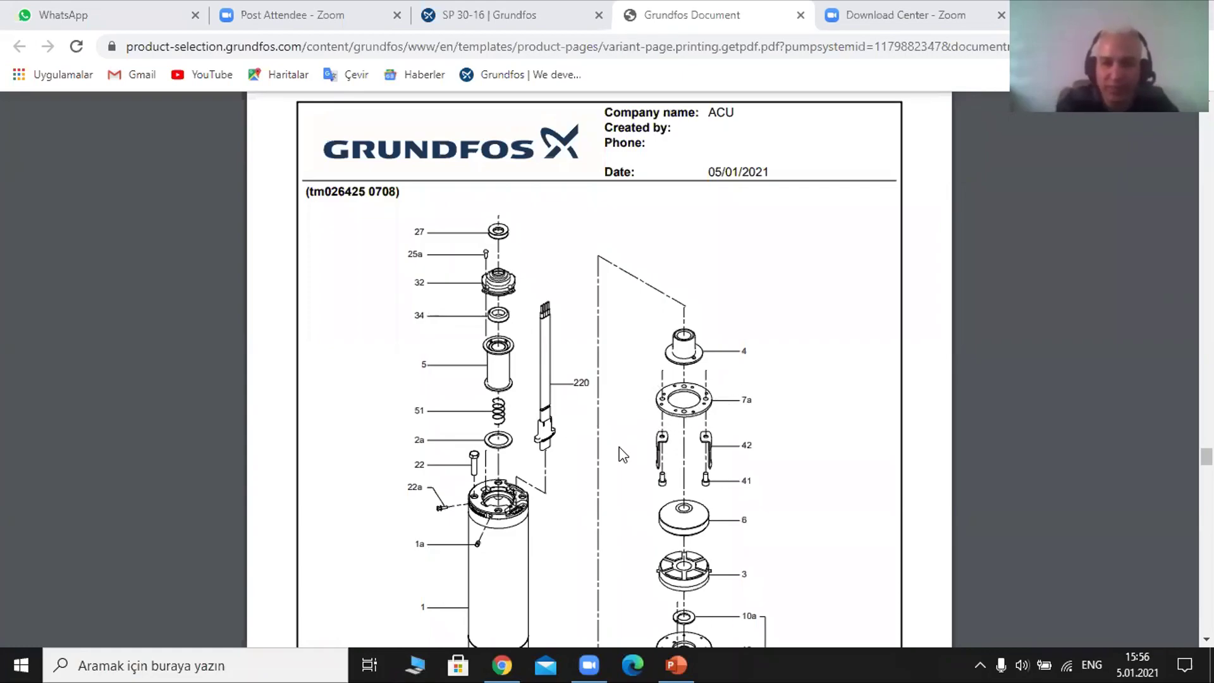
{"action": "scroll", "coordinate": [688, 393], "scroll_direction": "down", "scroll_amount": 5}
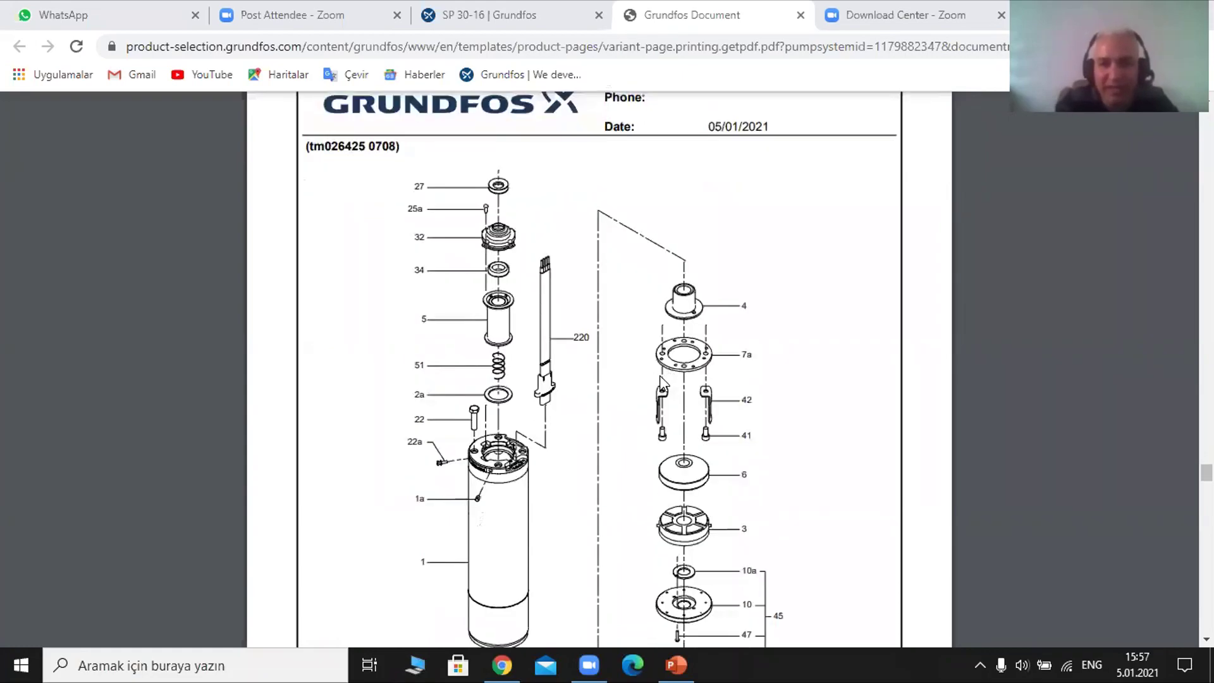
{"action": "scroll", "coordinate": [663, 383], "scroll_direction": "down", "scroll_amount": 4}
{"action": "scroll", "coordinate": [655, 380], "scroll_direction": "down", "scroll_amount": 4}
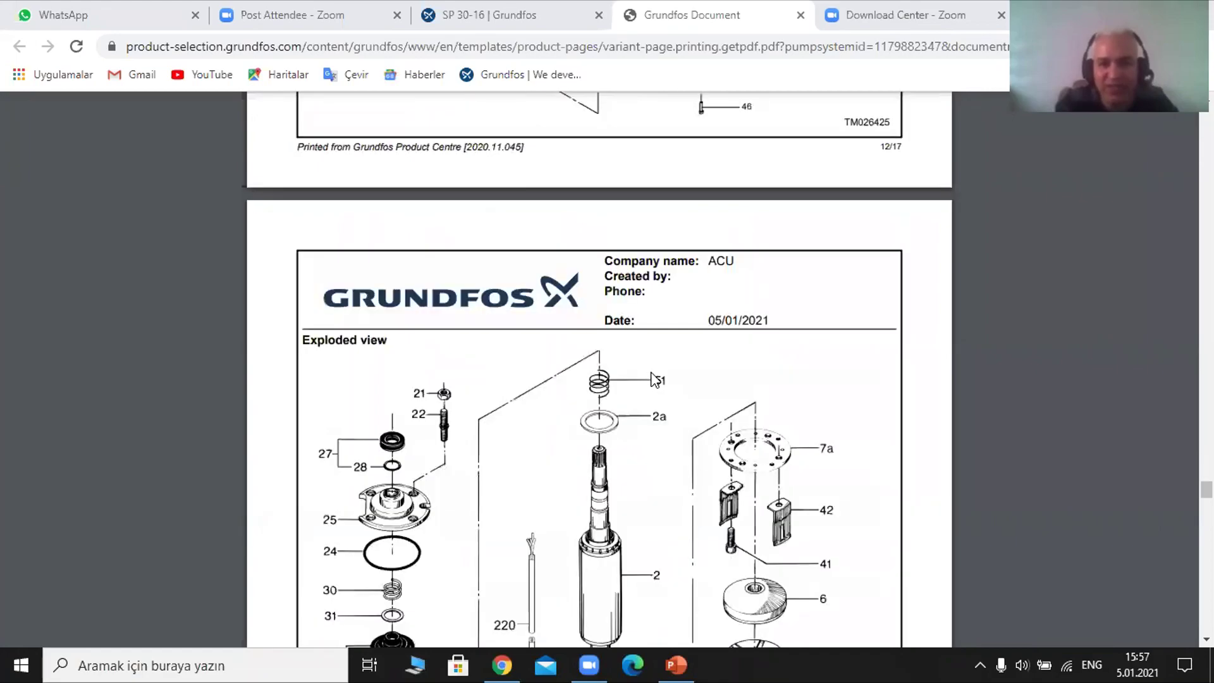
{"action": "scroll", "coordinate": [656, 379], "scroll_direction": "down", "scroll_amount": 9}
{"action": "scroll", "coordinate": [653, 379], "scroll_direction": "up", "scroll_amount": 3}
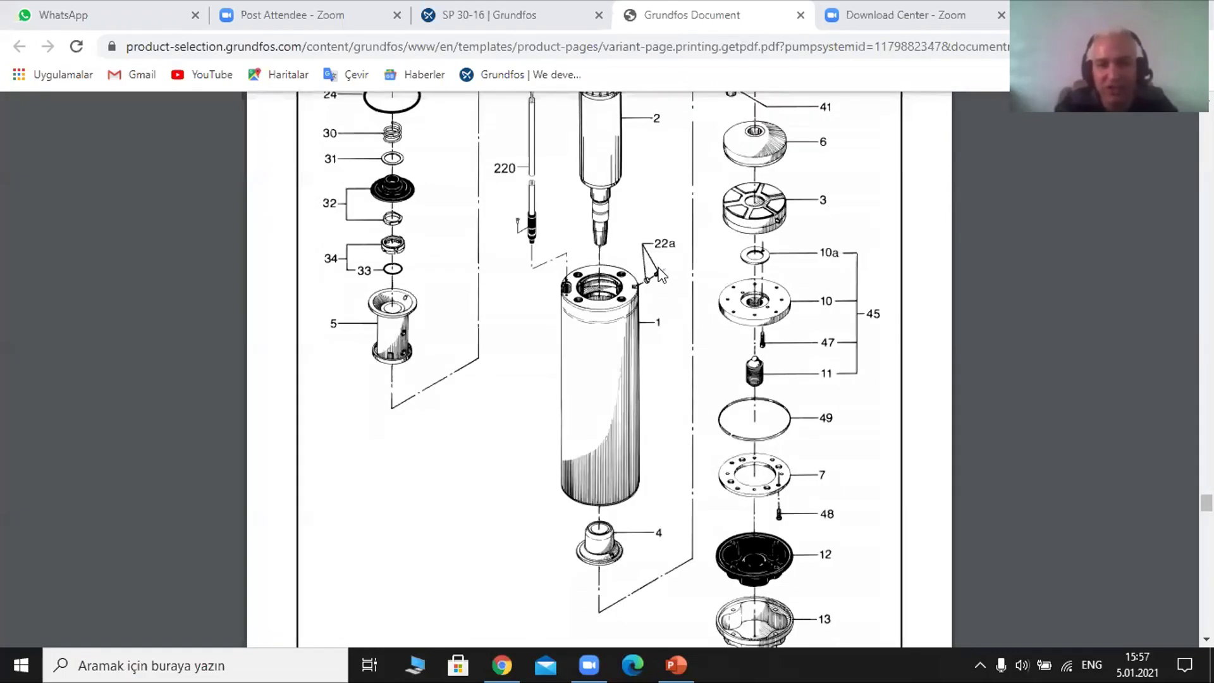
{"action": "scroll", "coordinate": [657, 273], "scroll_direction": "down", "scroll_amount": 5}
{"action": "scroll", "coordinate": [652, 270], "scroll_direction": "down", "scroll_amount": 2}
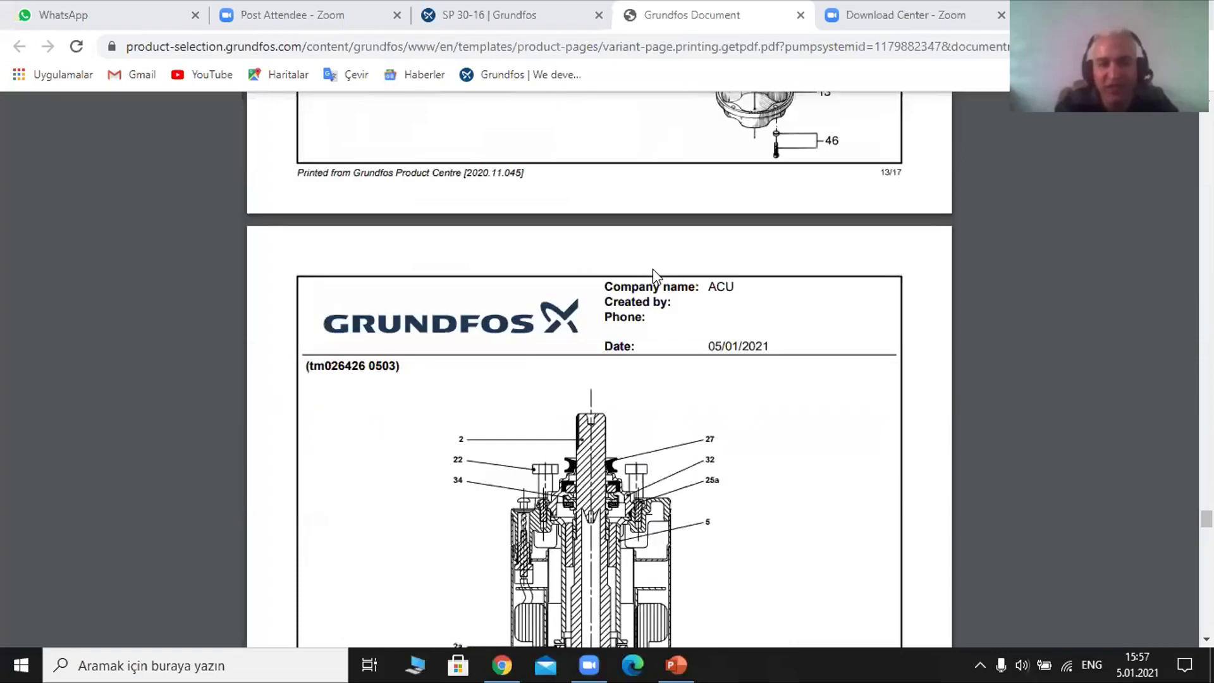
{"action": "scroll", "coordinate": [644, 305], "scroll_direction": "down", "scroll_amount": 6}
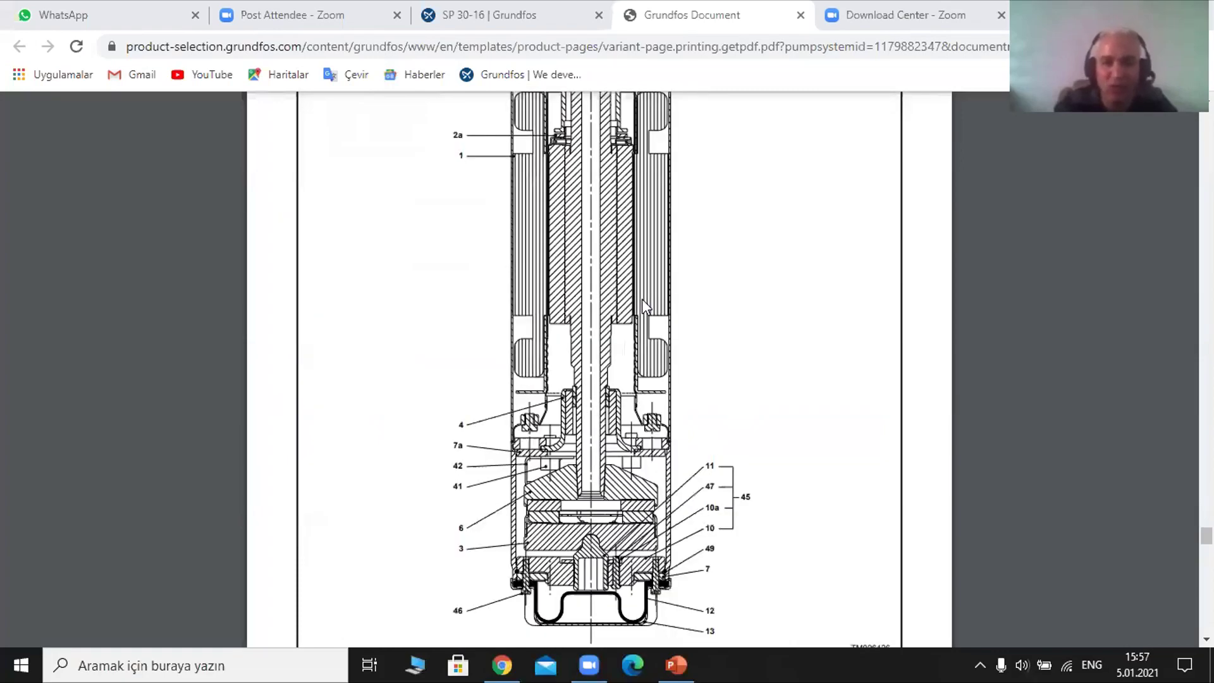
{"action": "scroll", "coordinate": [642, 298], "scroll_direction": "down", "scroll_amount": 3}
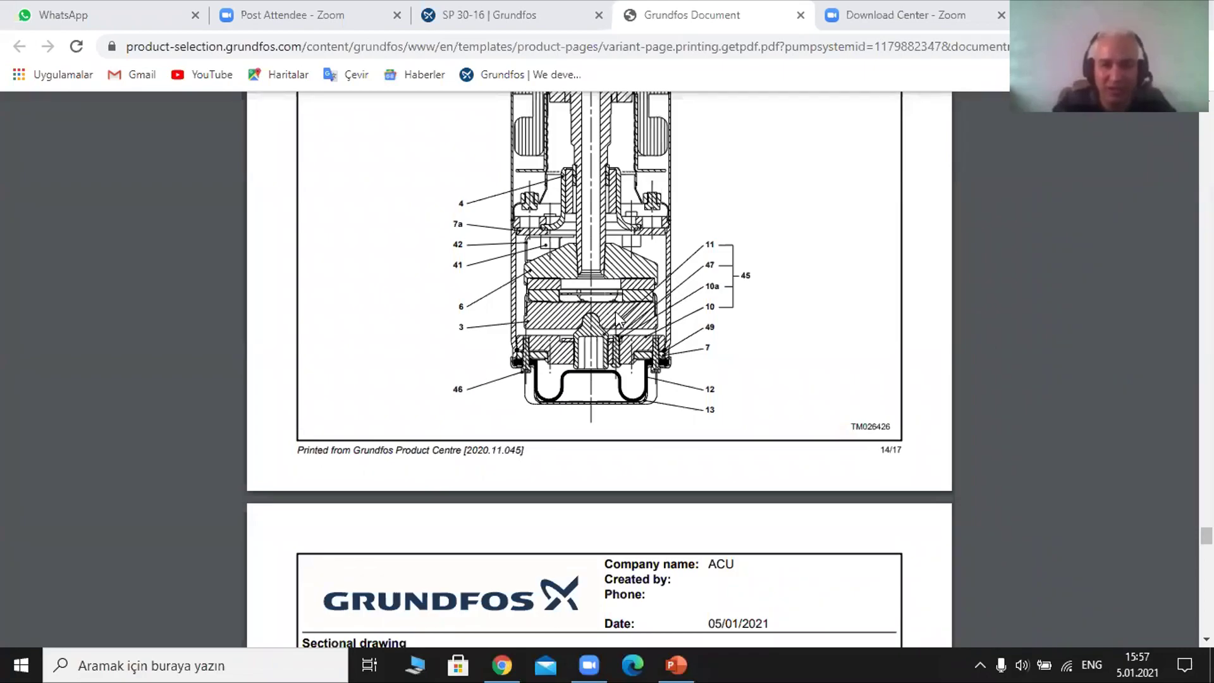
{"action": "scroll", "coordinate": [623, 309], "scroll_direction": "up", "scroll_amount": 1}
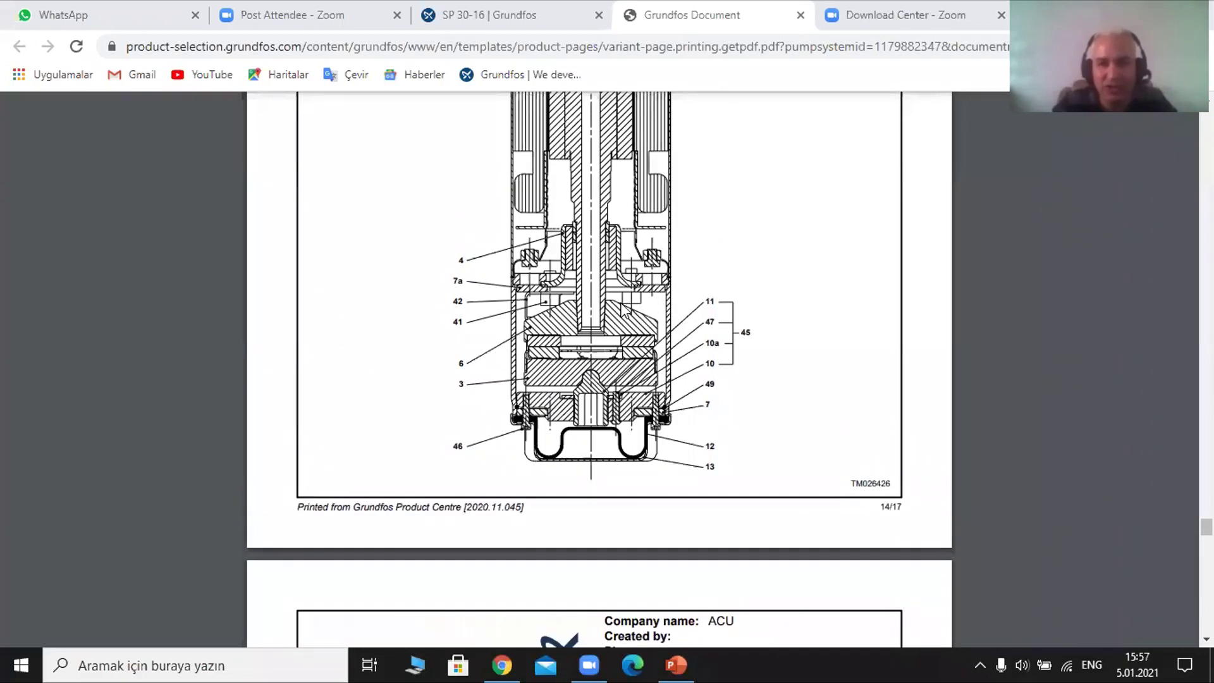
{"action": "scroll", "coordinate": [624, 309], "scroll_direction": "up", "scroll_amount": 2}
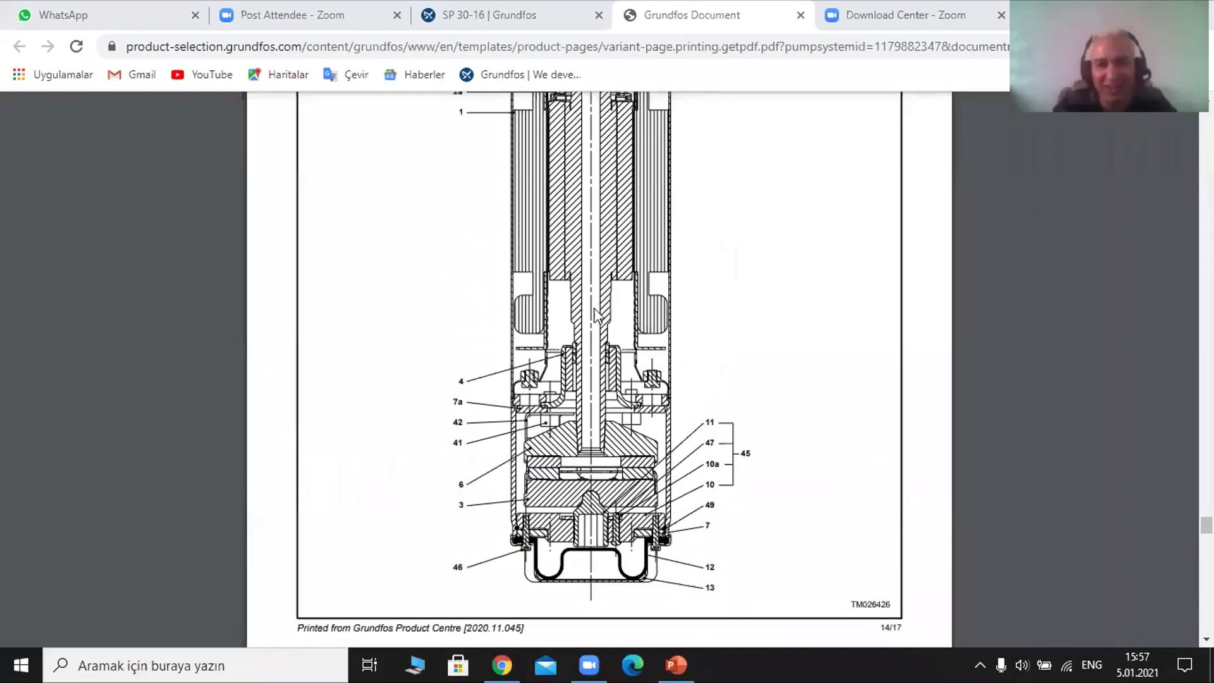
{"action": "scroll", "coordinate": [600, 323], "scroll_direction": "up", "scroll_amount": 6}
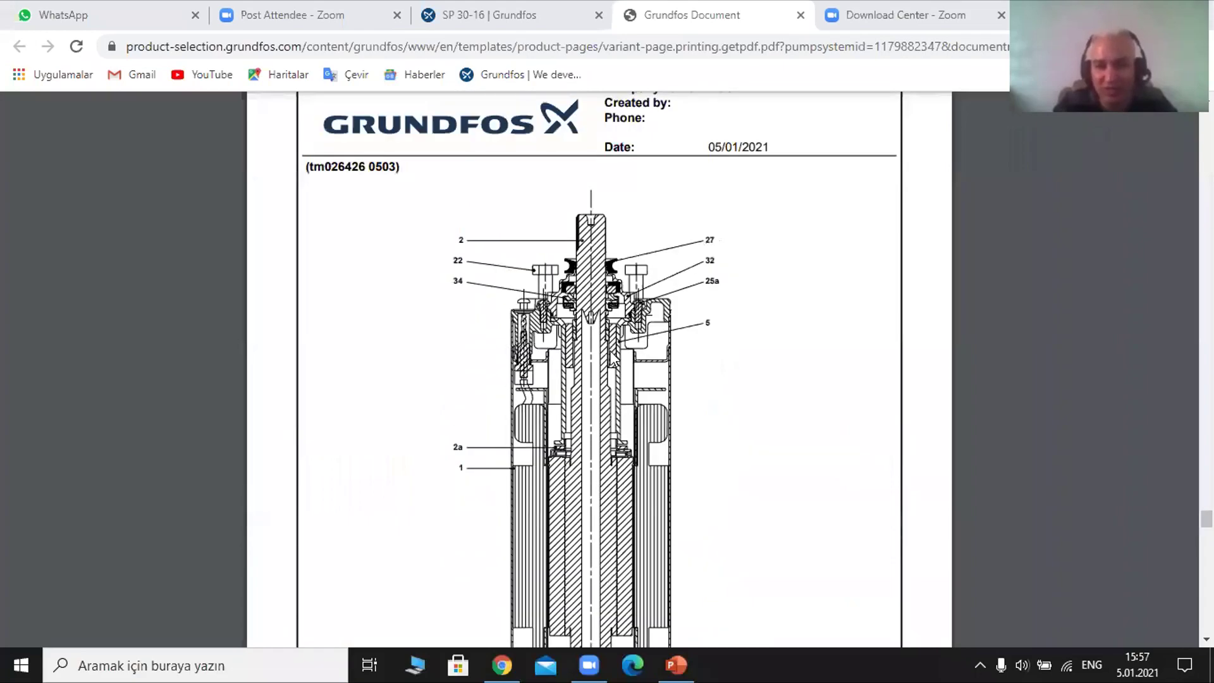
{"action": "scroll", "coordinate": [612, 357], "scroll_direction": "up", "scroll_amount": 4}
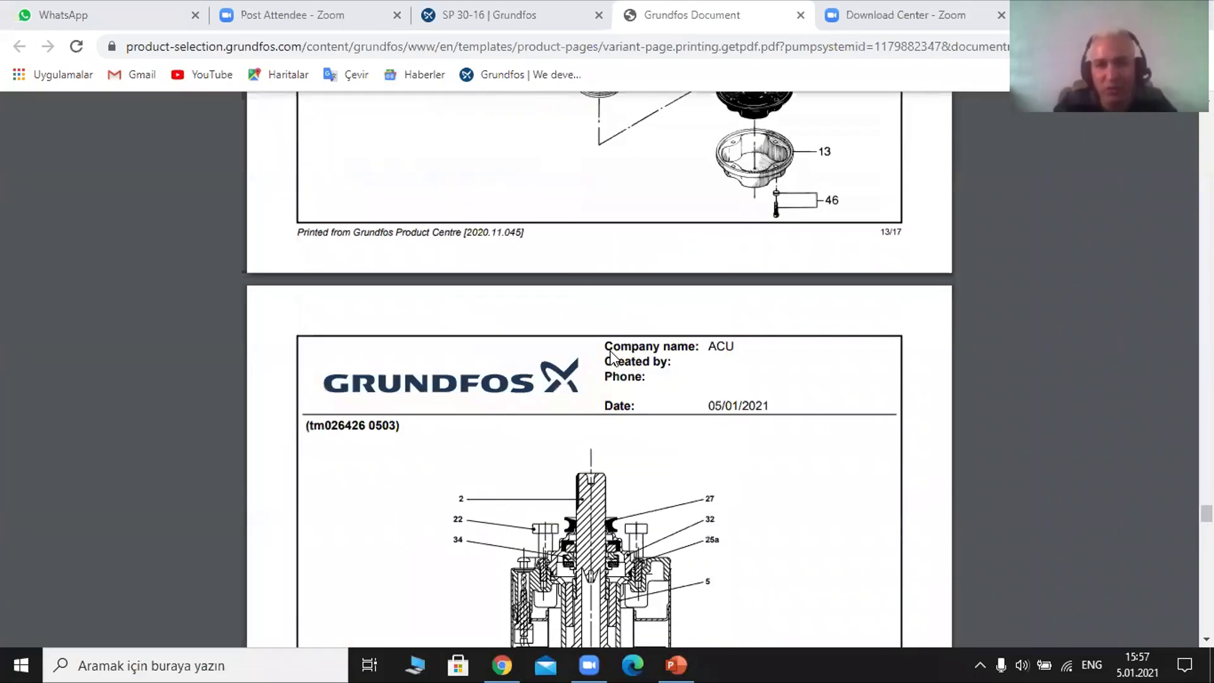
{"action": "scroll", "coordinate": [611, 354], "scroll_direction": "down", "scroll_amount": 5}
{"action": "scroll", "coordinate": [604, 358], "scroll_direction": "down", "scroll_amount": 9}
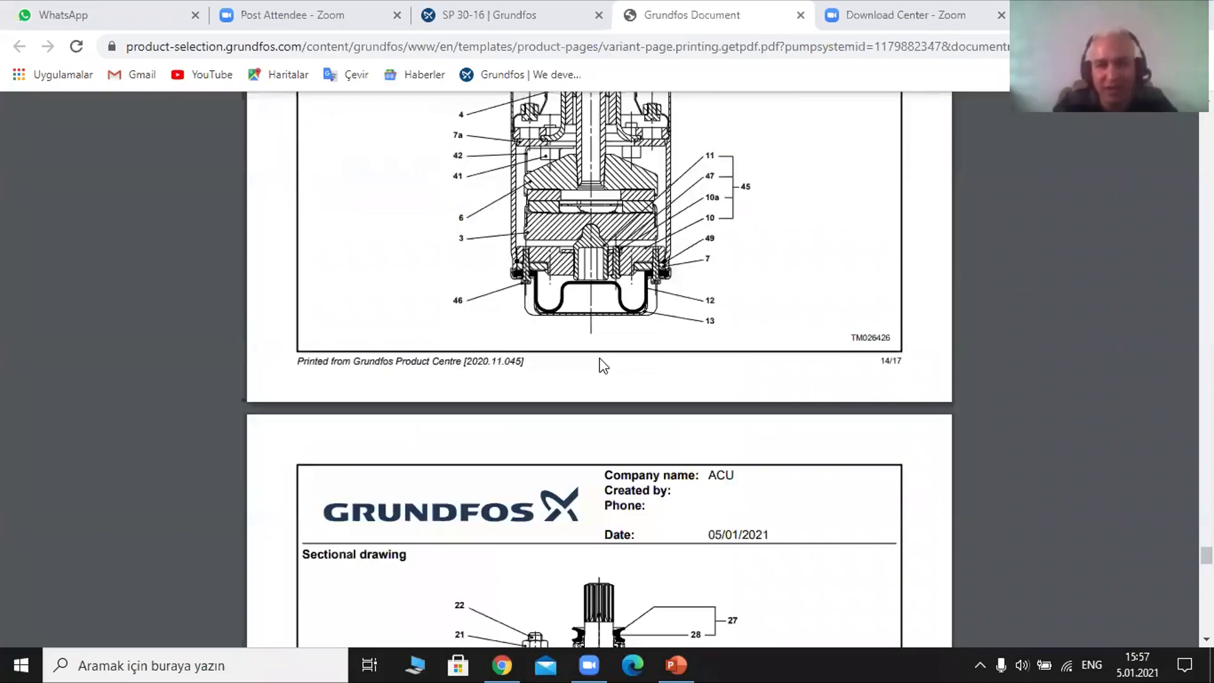
{"action": "scroll", "coordinate": [603, 335], "scroll_direction": "up", "scroll_amount": 2}
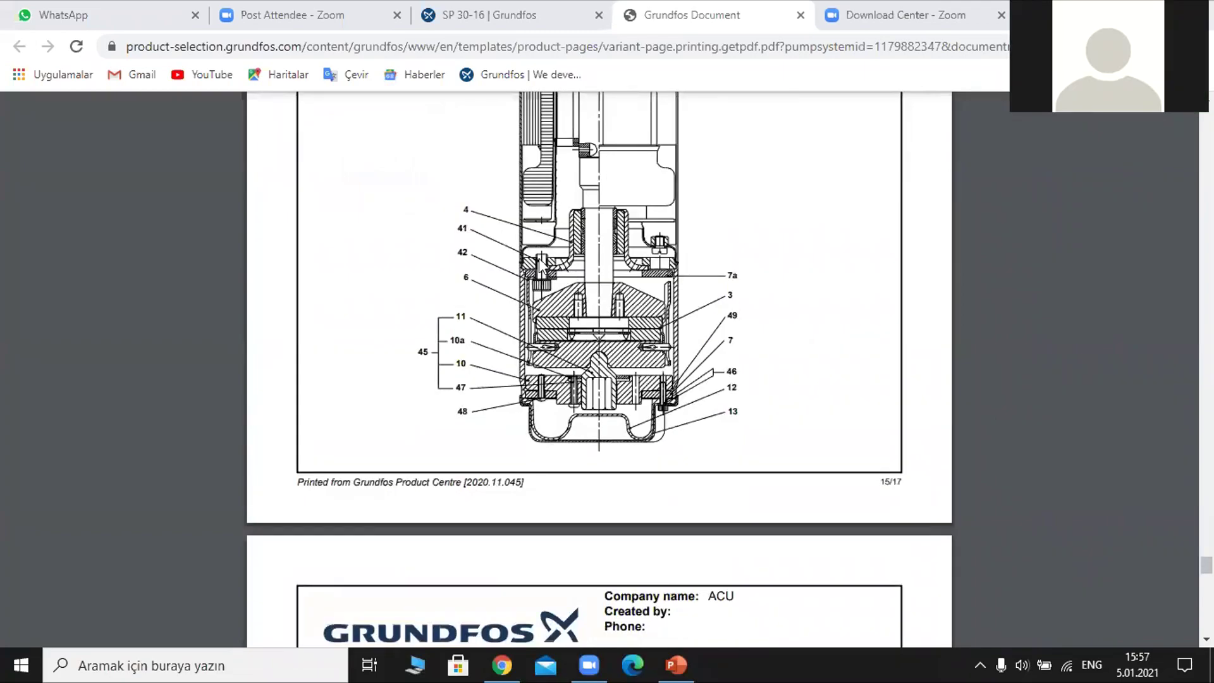
{"action": "scroll", "coordinate": [538, 258], "scroll_direction": "down", "scroll_amount": 5}
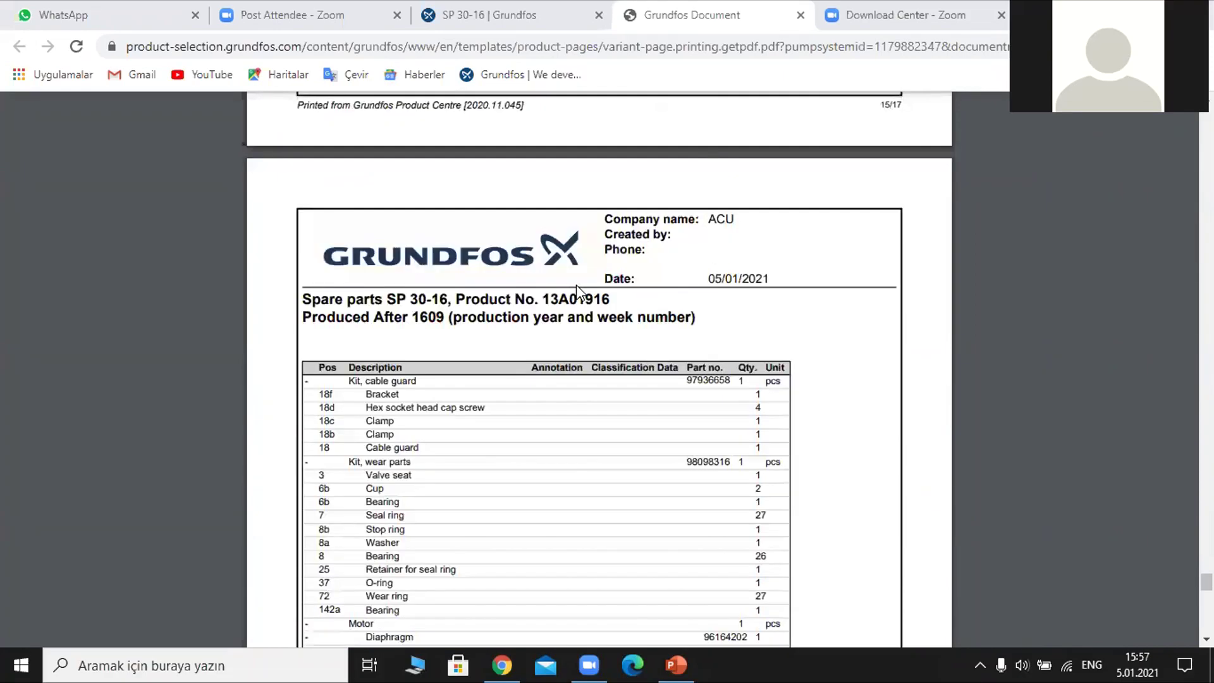
{"action": "scroll", "coordinate": [579, 287], "scroll_direction": "down", "scroll_amount": 2}
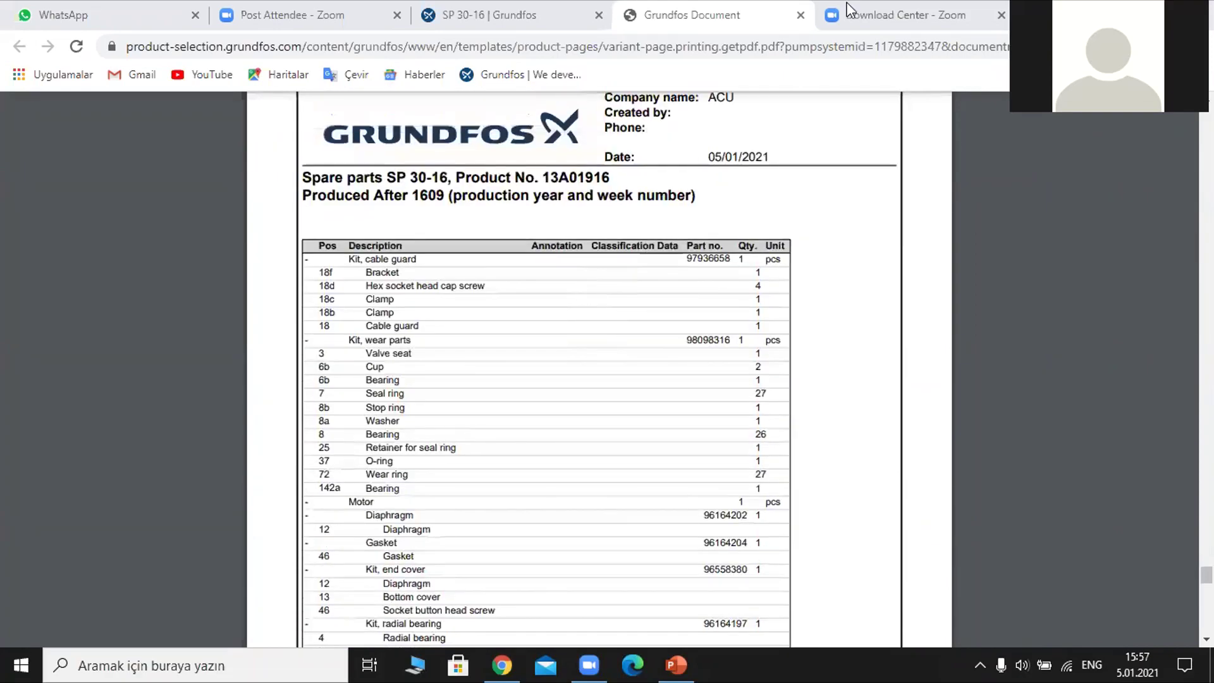
{"action": "scroll", "coordinate": [851, 10], "scroll_direction": "up", "scroll_amount": 2}
{"action": "scroll", "coordinate": [800, 27], "scroll_direction": "up", "scroll_amount": 5}
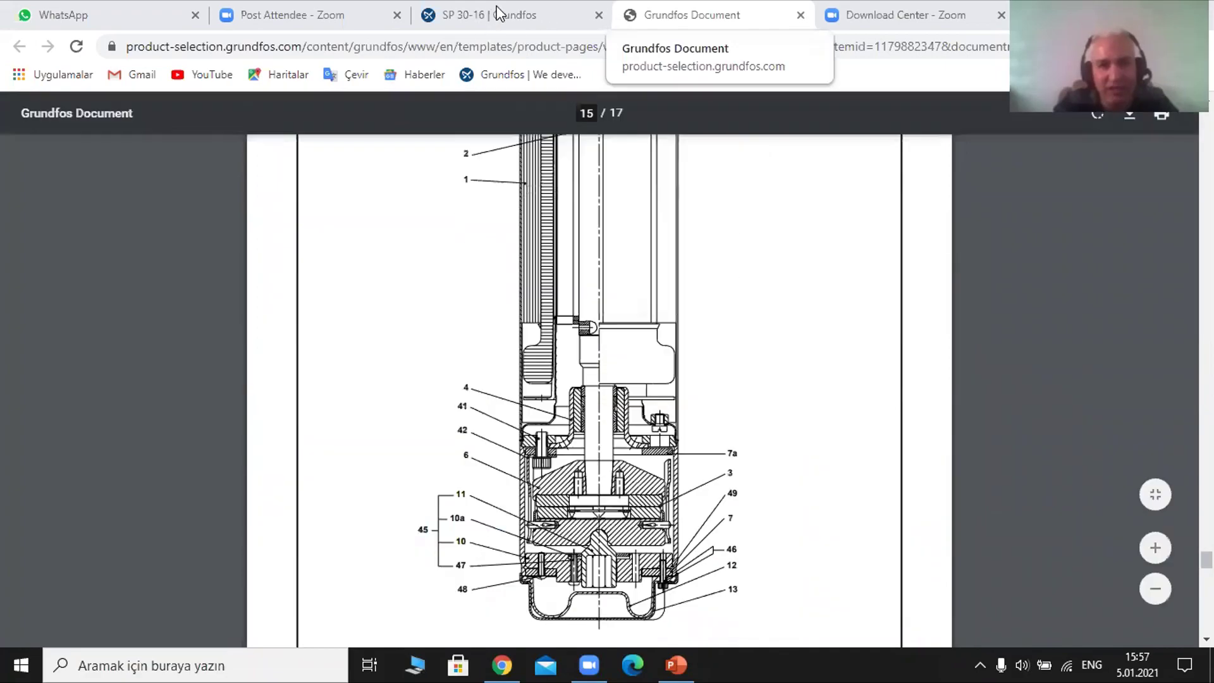
- Close the printable document tab, then scroll through SP 30-16's Curves section and back up
{"action": "left_click", "coordinate": [800, 15]}
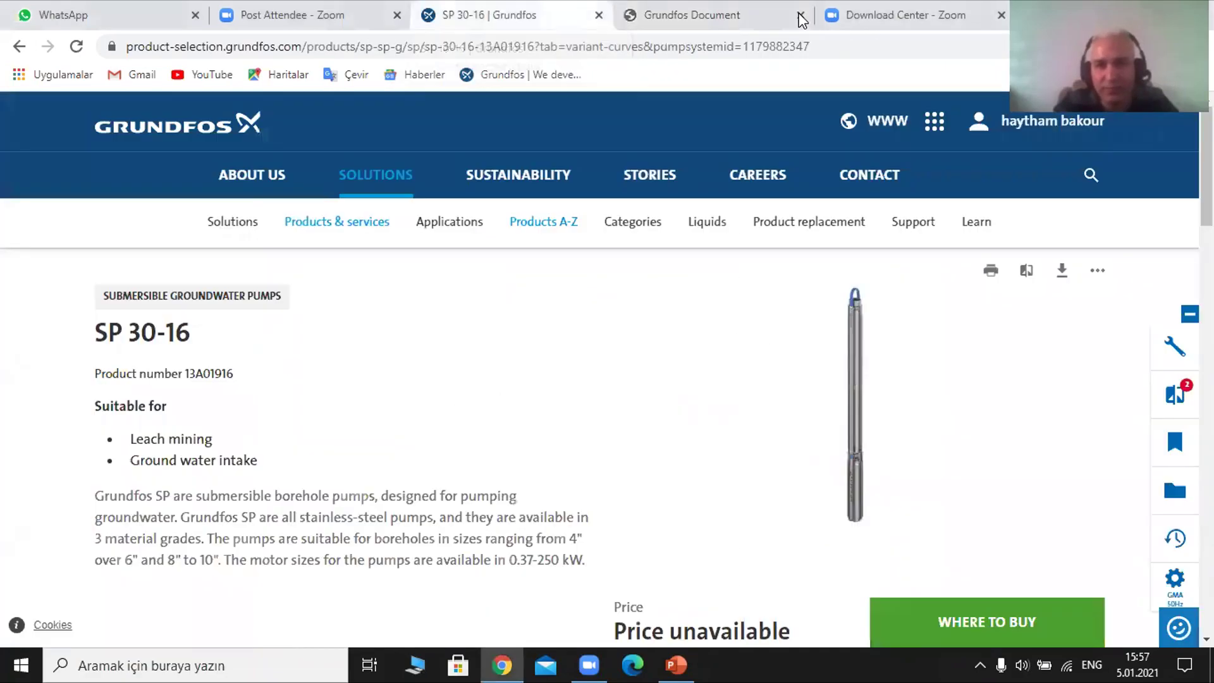
{"action": "scroll", "coordinate": [658, 452], "scroll_direction": "down", "scroll_amount": 3}
{"action": "scroll", "coordinate": [605, 435], "scroll_direction": "down", "scroll_amount": 4}
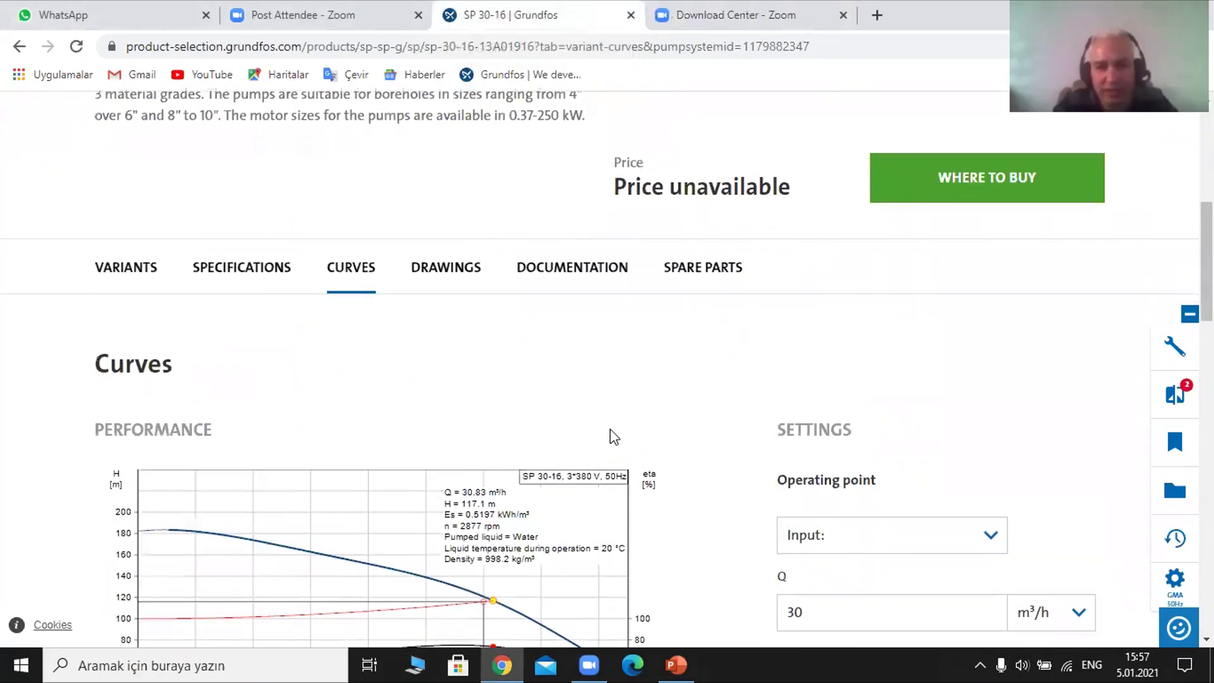
{"action": "scroll", "coordinate": [617, 430], "scroll_direction": "down", "scroll_amount": 8}
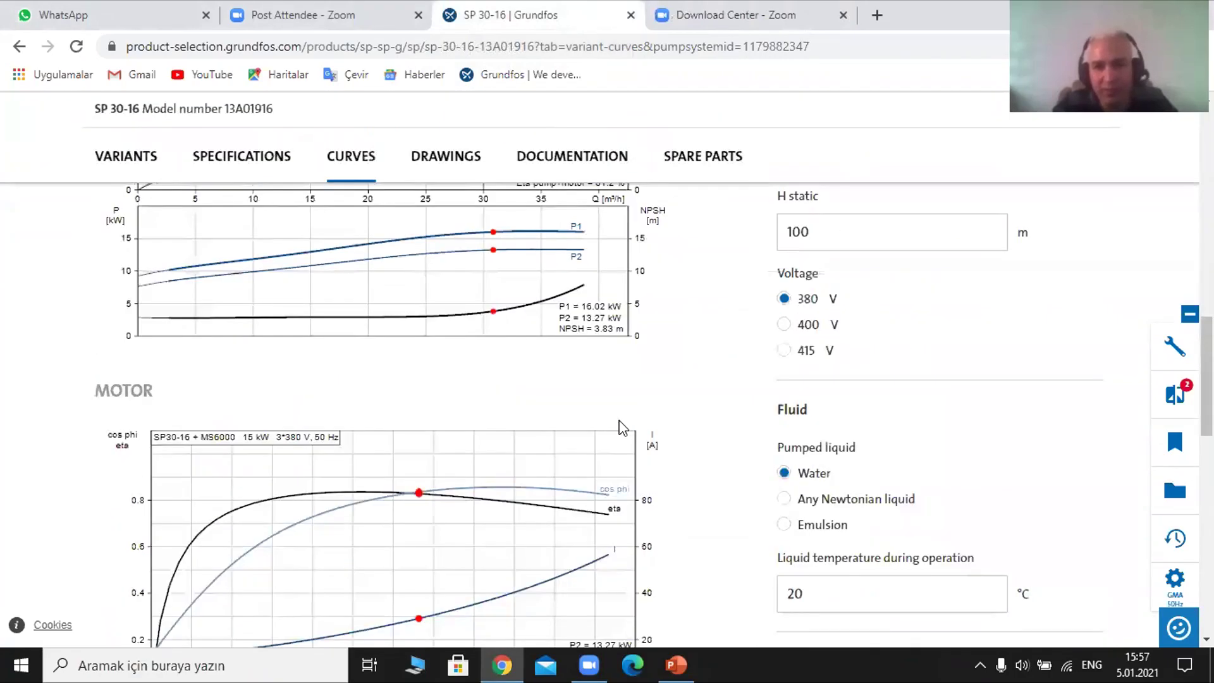
{"action": "scroll", "coordinate": [620, 422], "scroll_direction": "up", "scroll_amount": 6}
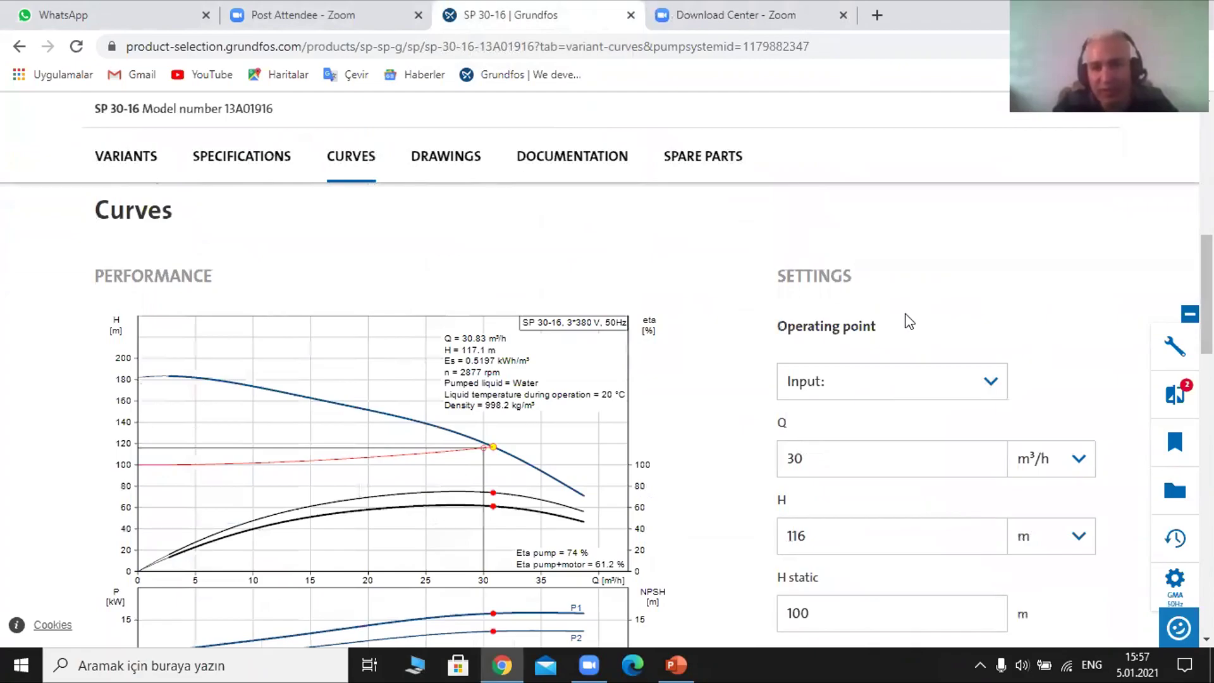
{"action": "scroll", "coordinate": [922, 302], "scroll_direction": "up", "scroll_amount": 7}
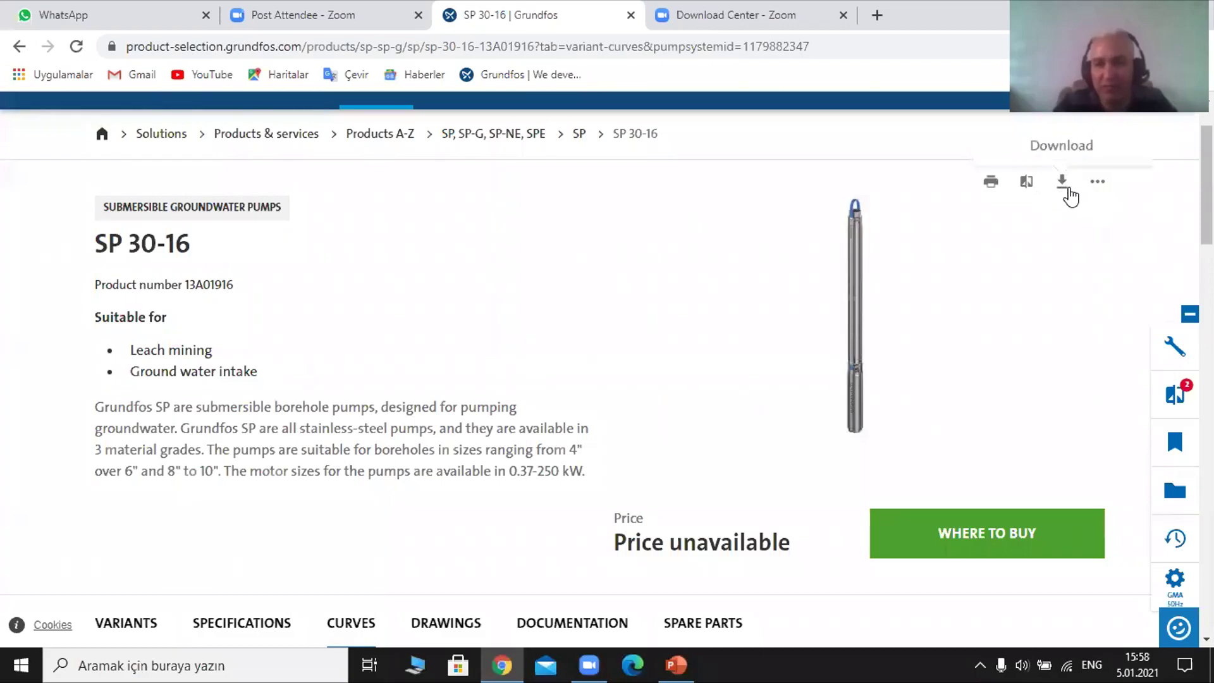
- Start adding SP 30-16 to a new project, filling in 'Ariha', the next field and position 'WAS'
{"action": "left_click", "coordinate": [1098, 183]}
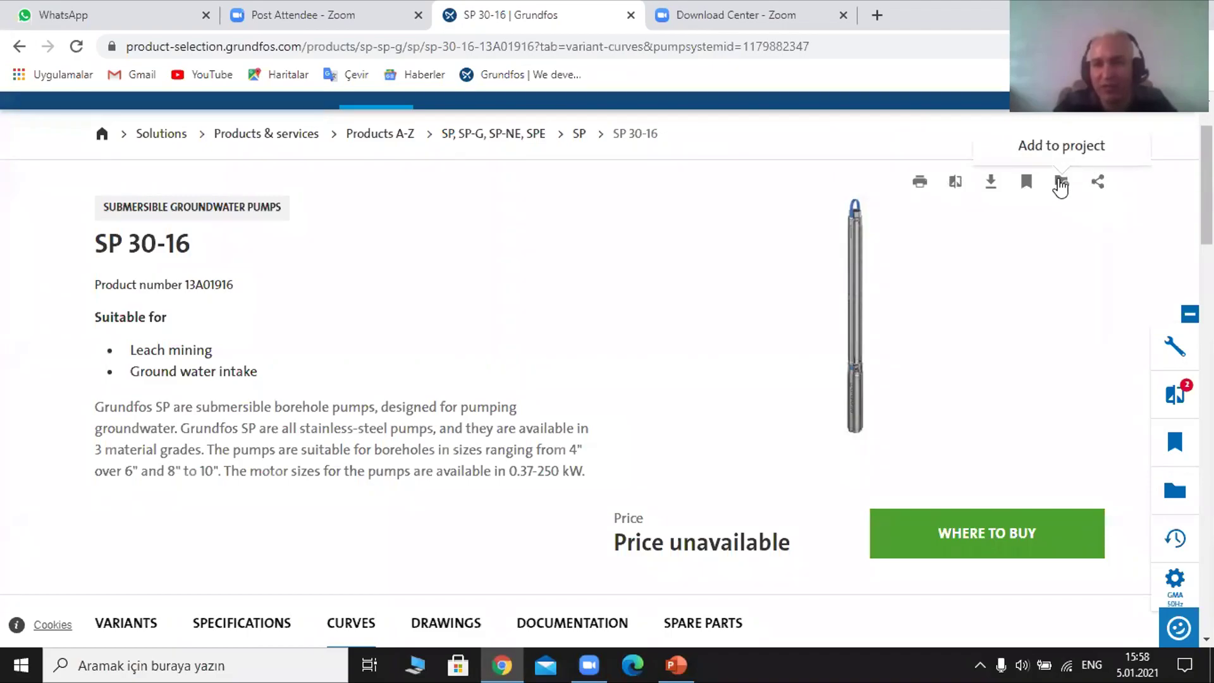
{"action": "left_click", "coordinate": [1061, 183]}
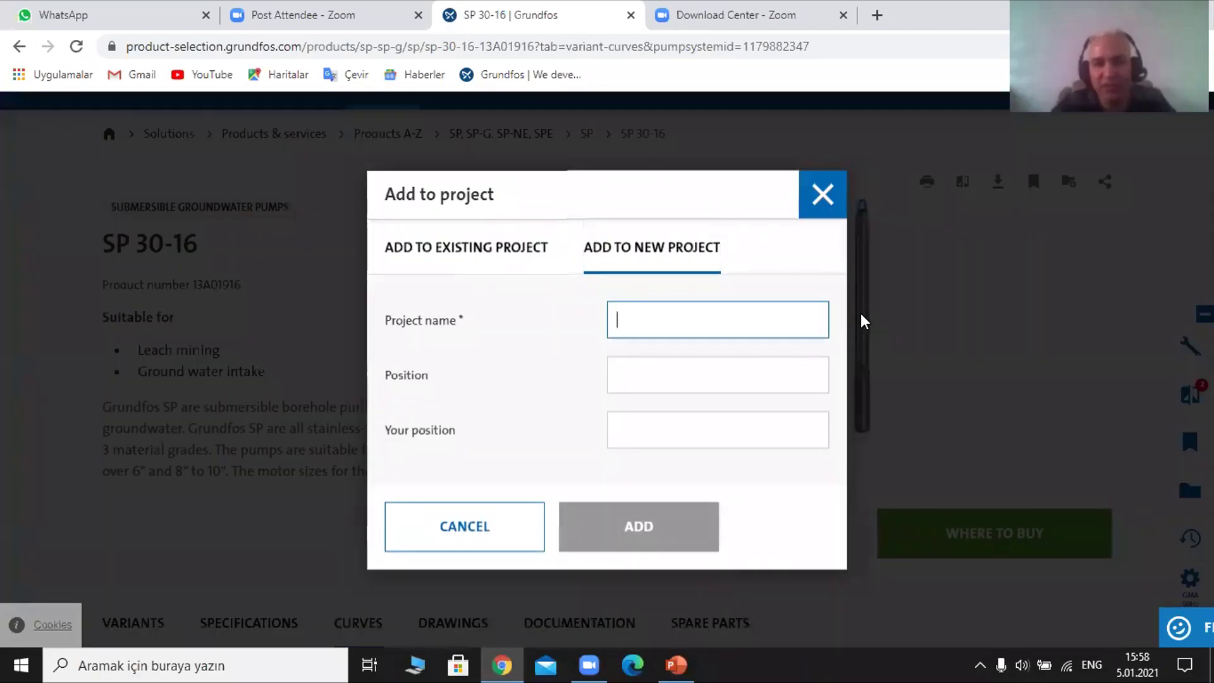
{"action": "type", "text": "A"}
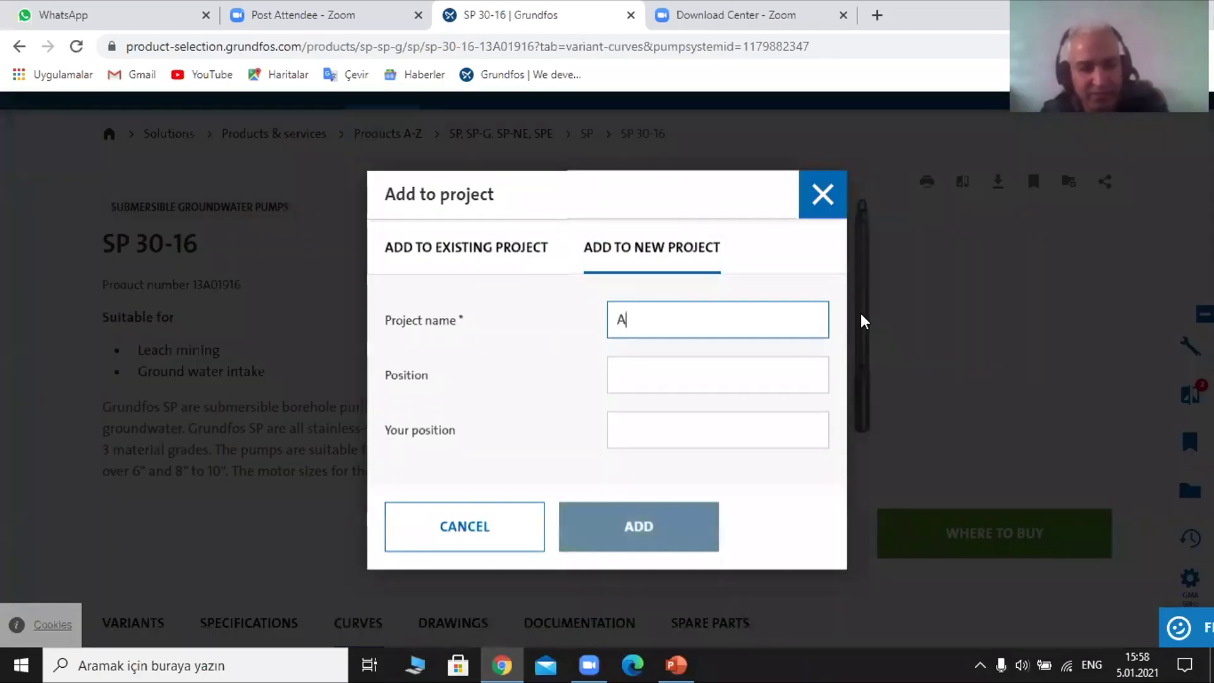
{"action": "type", "text": "riha"}
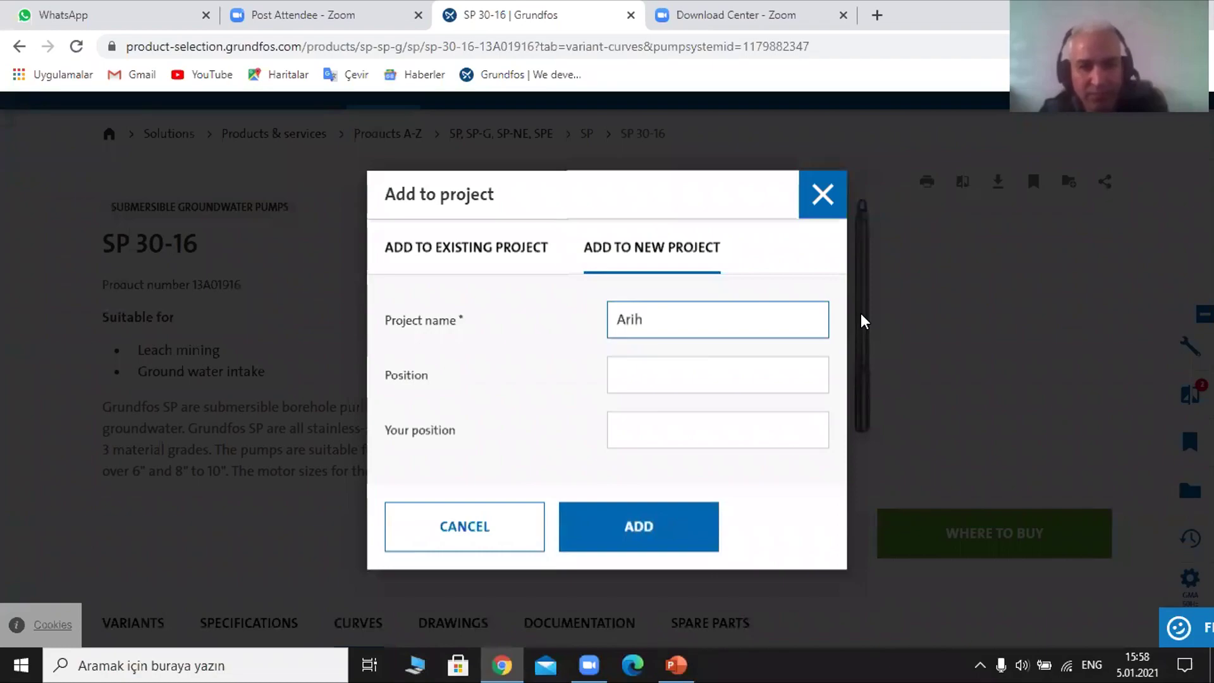
{"action": "left_click", "coordinate": [672, 377]}
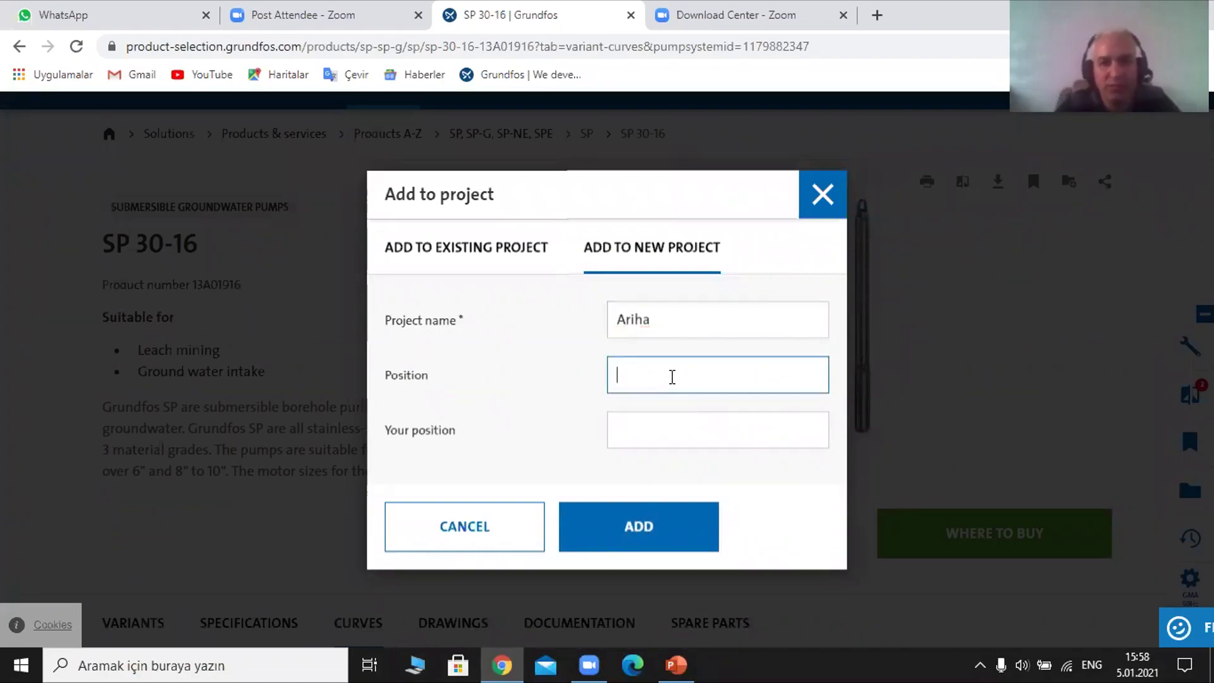
{"action": "type", "text": "A"}
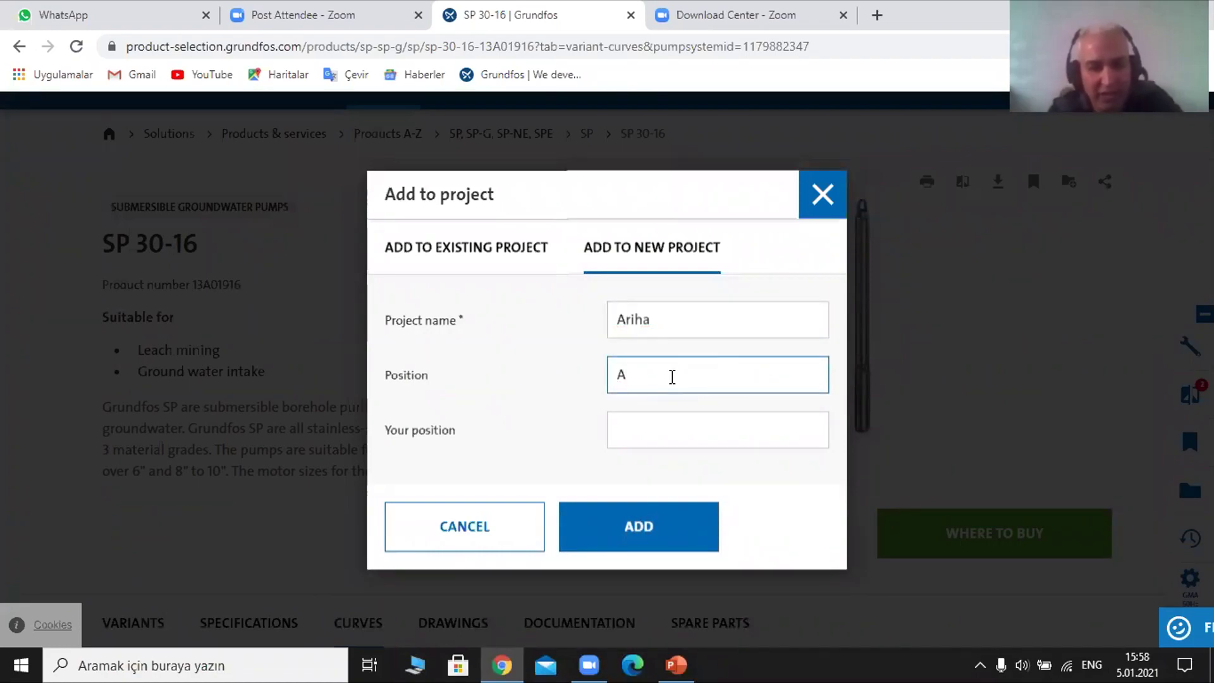
{"action": "type", "text": "ri"}
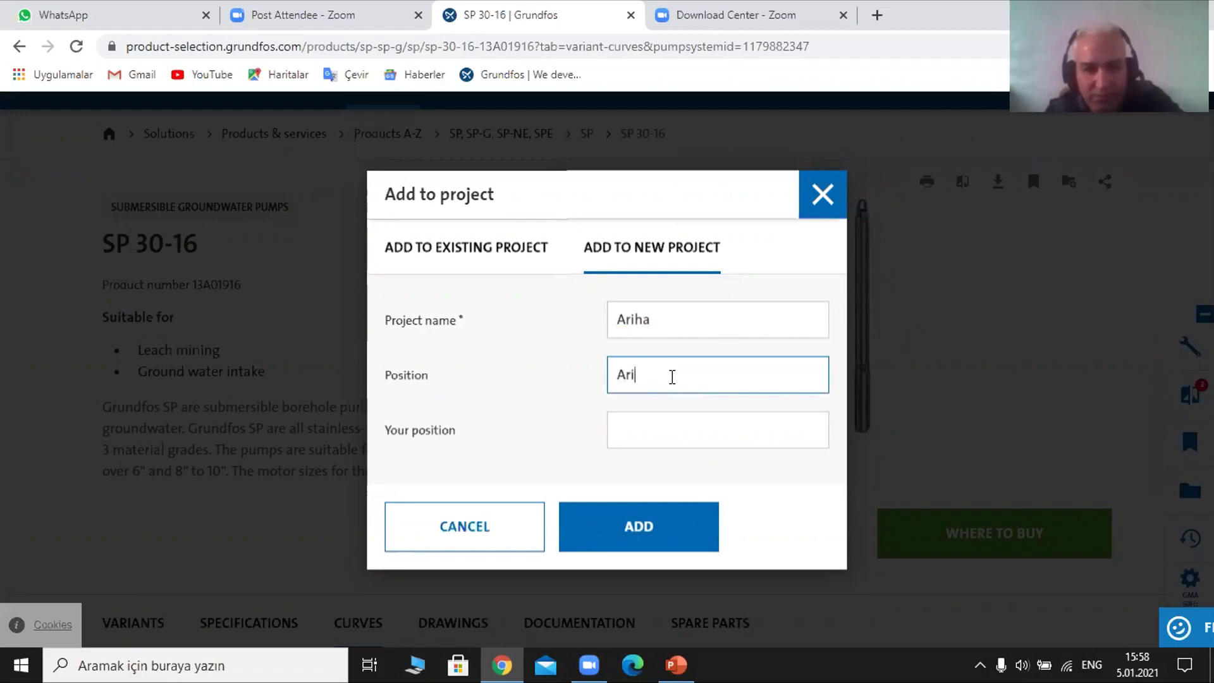
{"action": "type", "text": "ha"}
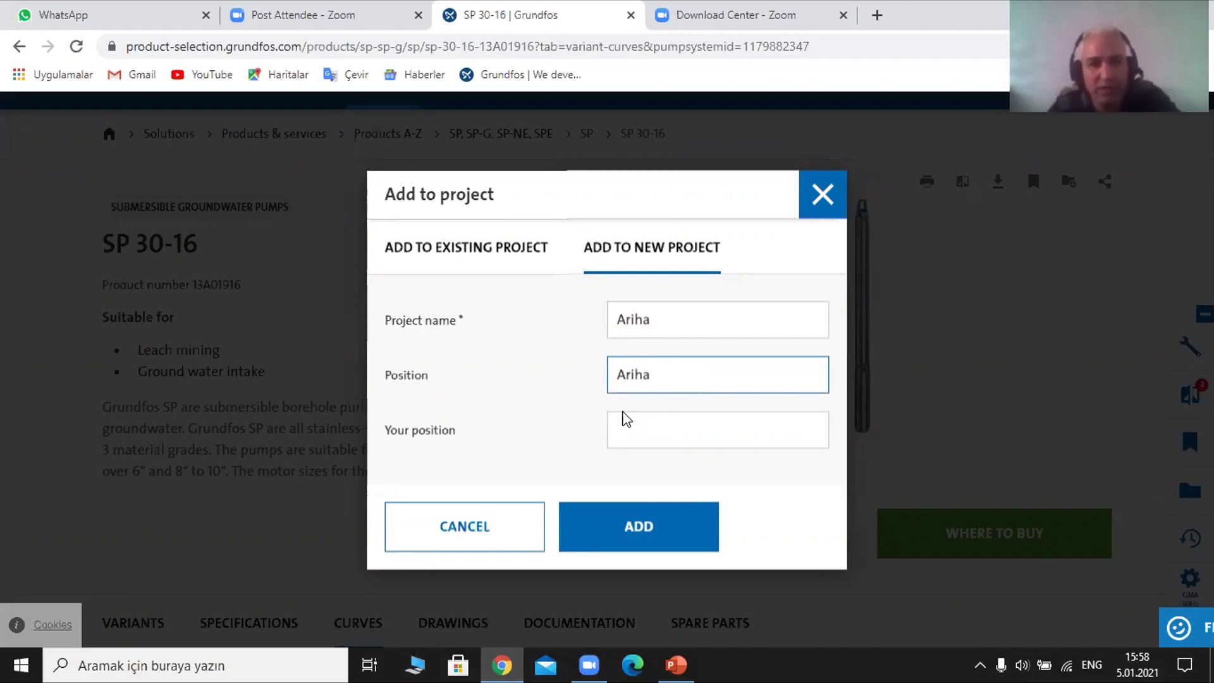
{"action": "left_click", "coordinate": [640, 422]}
{"action": "type", "text": "WASH Coordnator"}
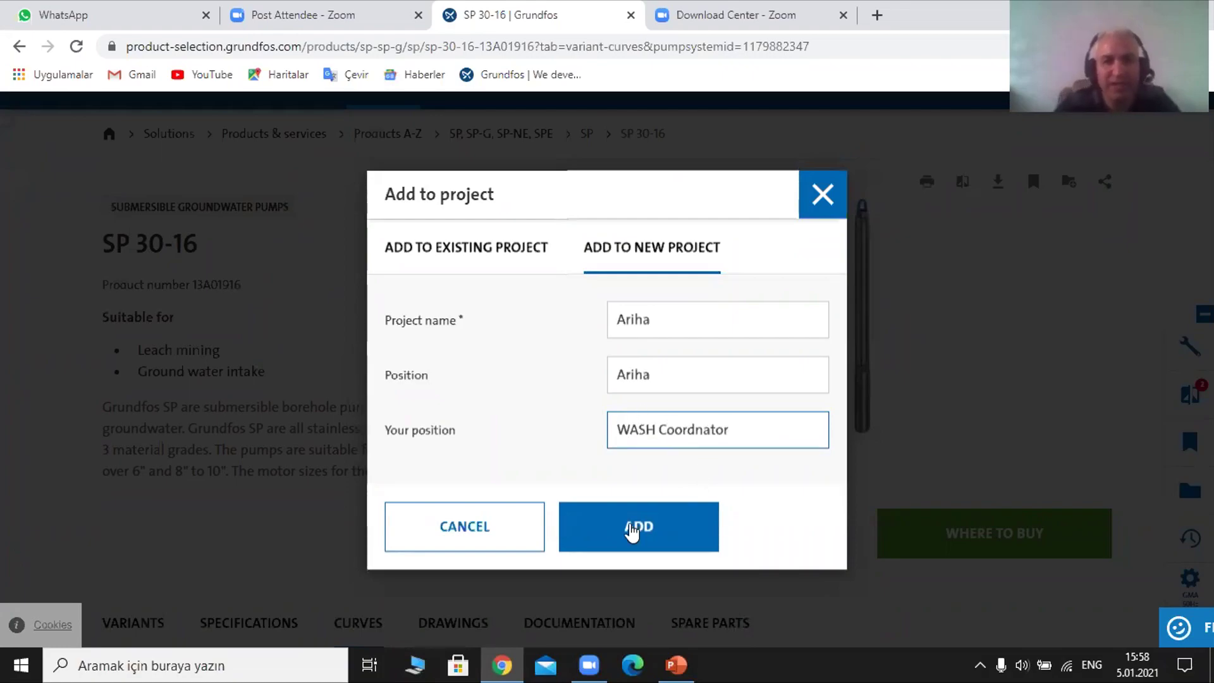
- Submit the new project with the pump, close the dialog and open My Projects
{"action": "left_click", "coordinate": [628, 530]}
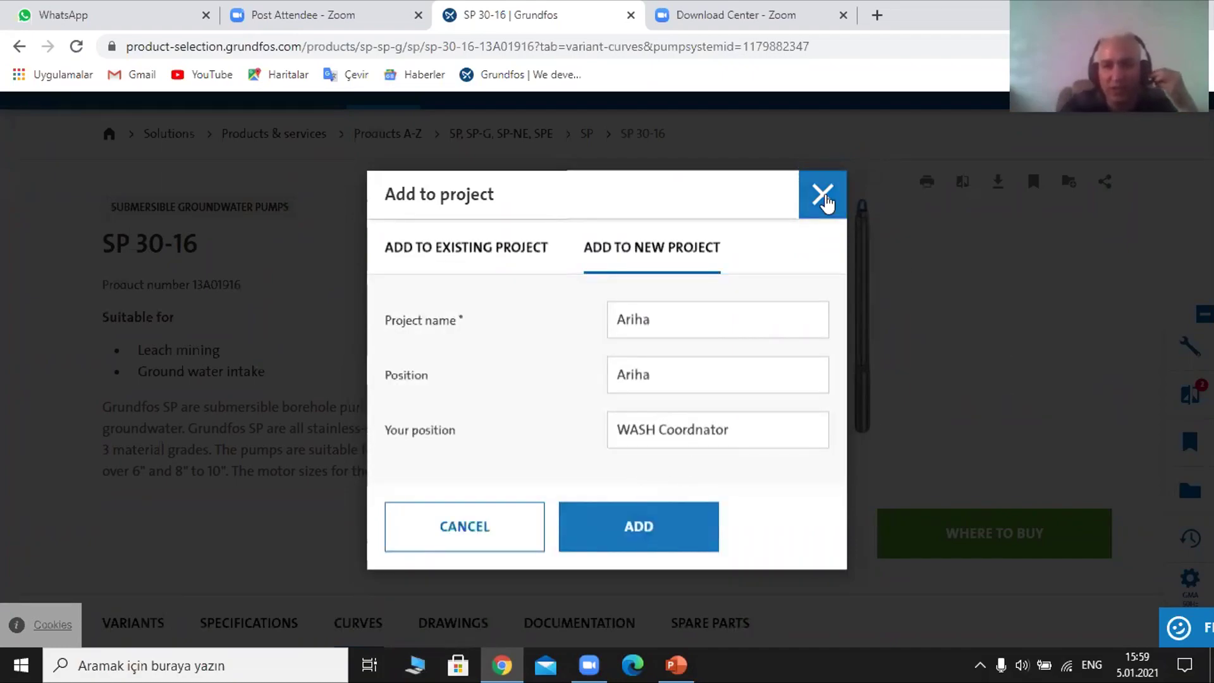
{"action": "left_click", "coordinate": [1148, 366]}
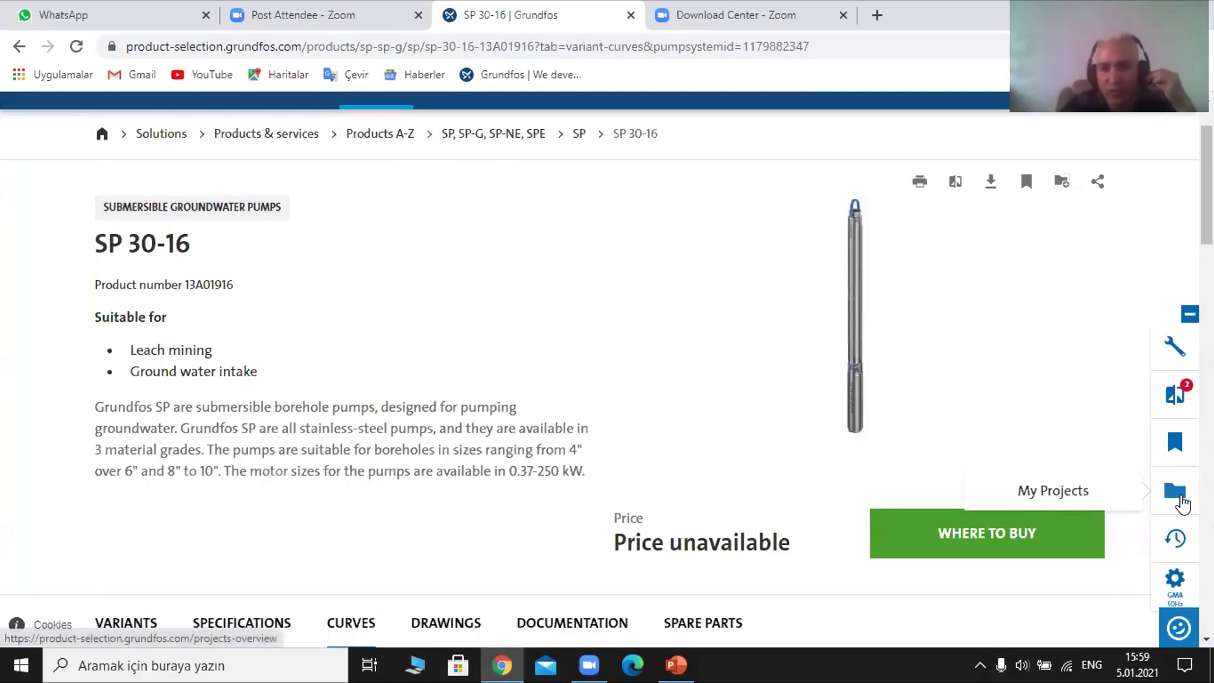
{"action": "left_click", "coordinate": [1174, 496]}
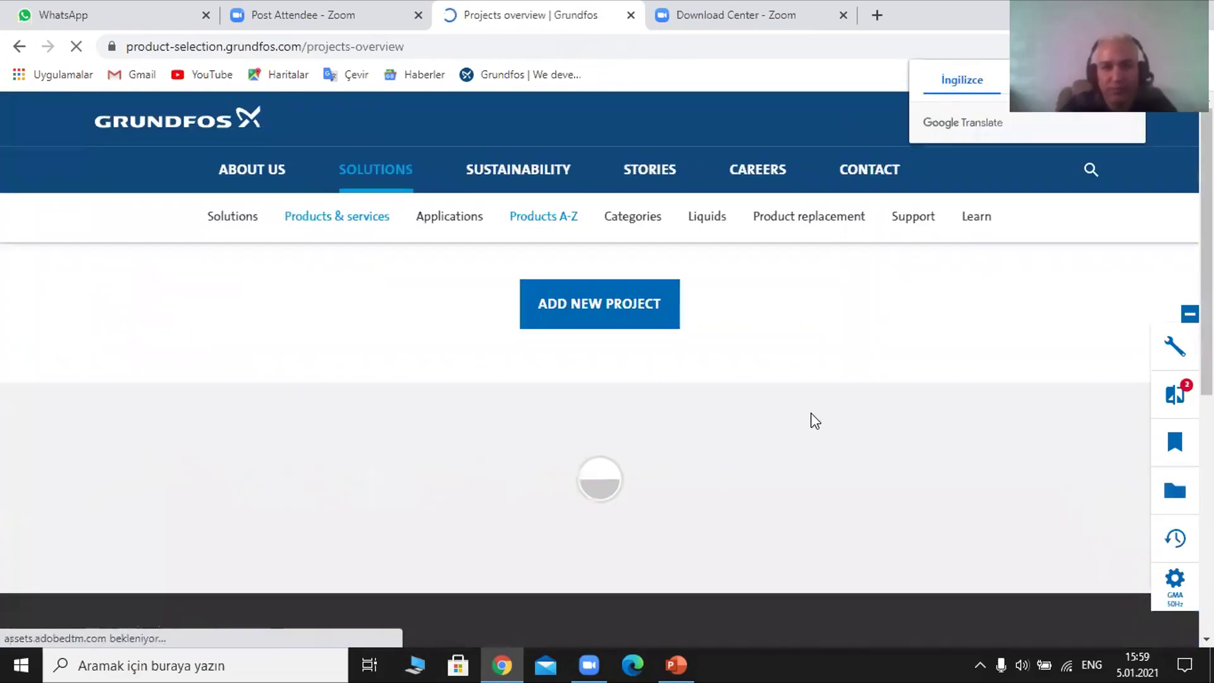
- View the Ariha water station project in the list, then return to the SP 30-16 page
{"action": "scroll", "coordinate": [812, 418], "scroll_direction": "down", "scroll_amount": 4}
{"action": "scroll", "coordinate": [746, 395], "scroll_direction": "up", "scroll_amount": 4}
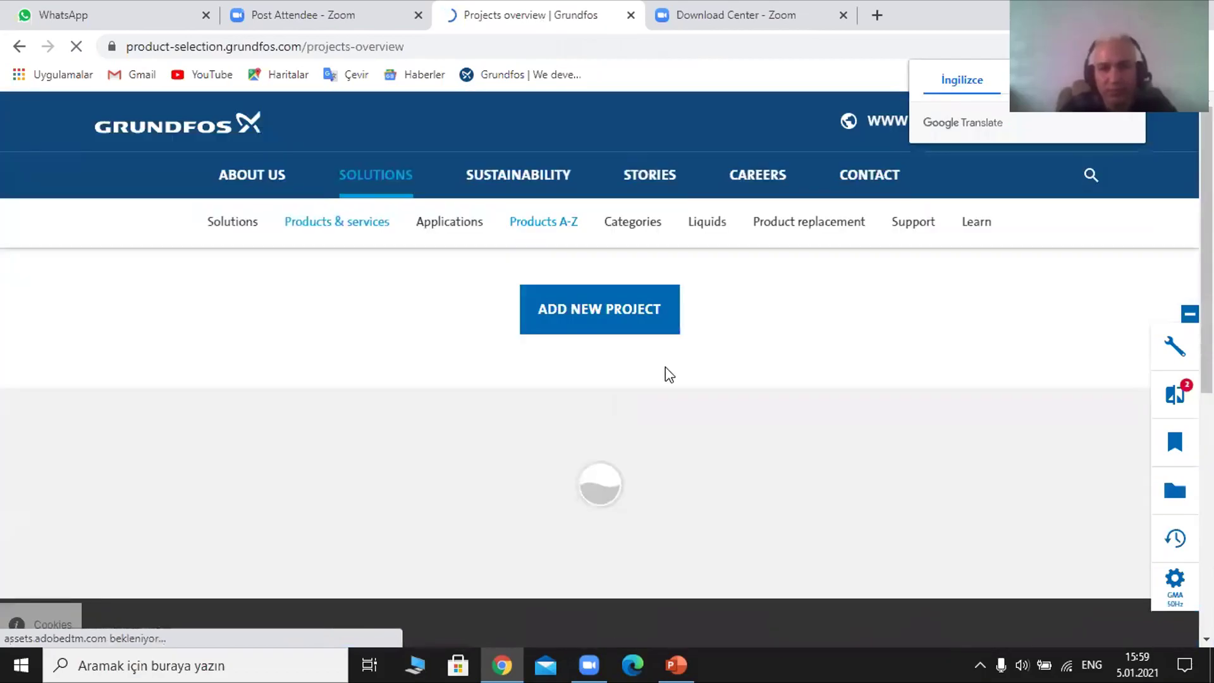
{"action": "scroll", "coordinate": [669, 373], "scroll_direction": "down", "scroll_amount": 3}
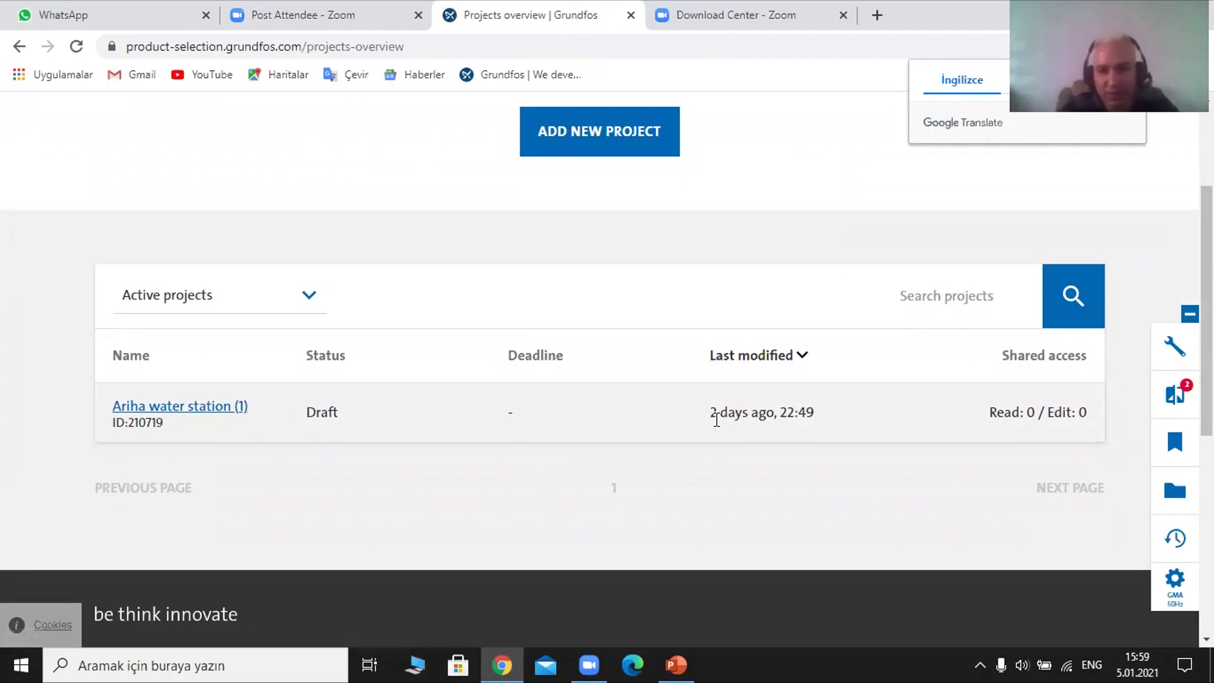
{"action": "left_click", "coordinate": [161, 410]}
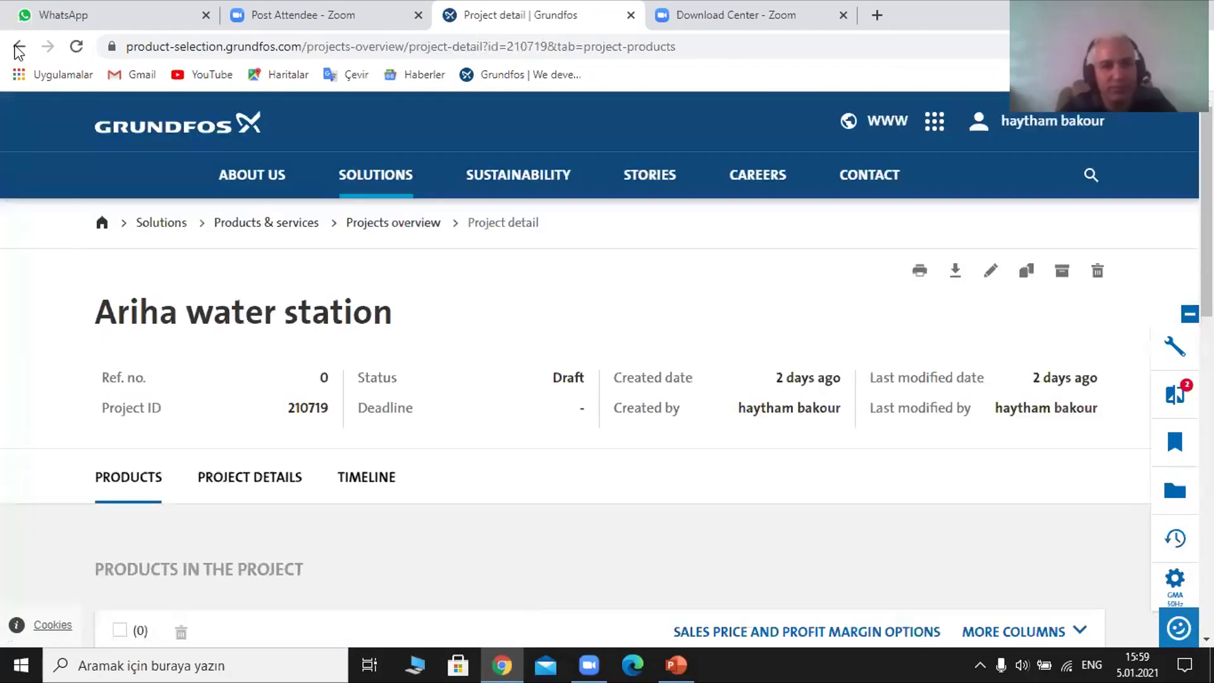
{"action": "left_click", "coordinate": [19, 48]}
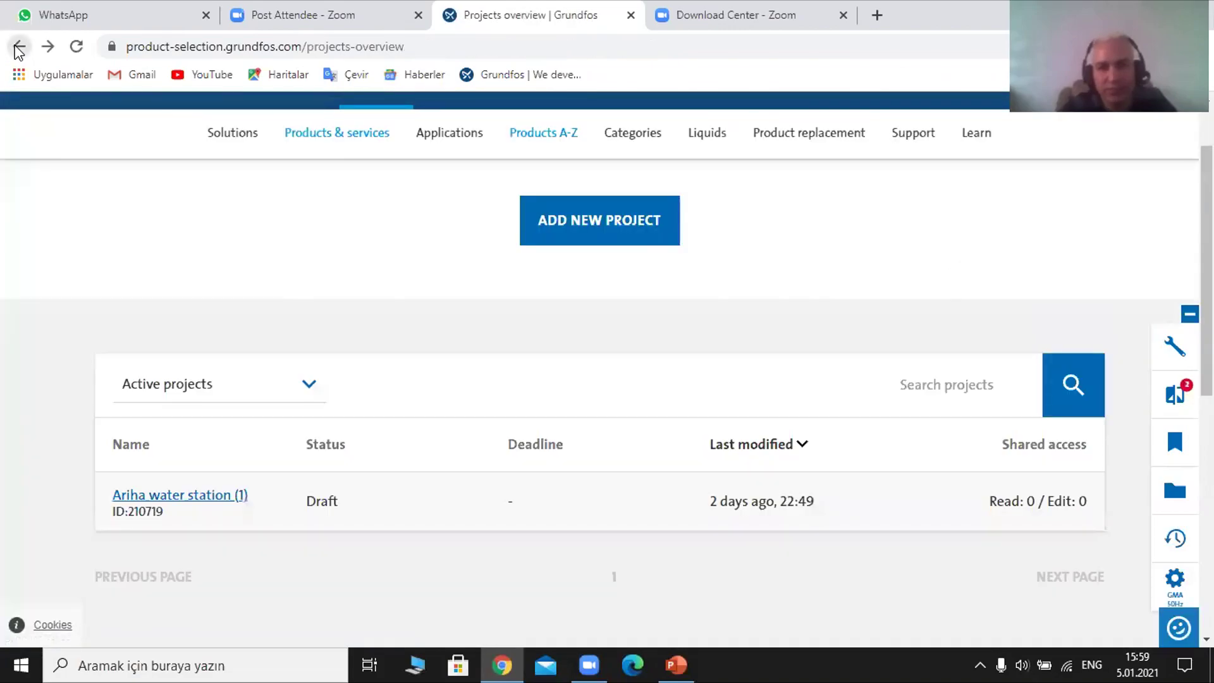
{"action": "left_click", "coordinate": [17, 48]}
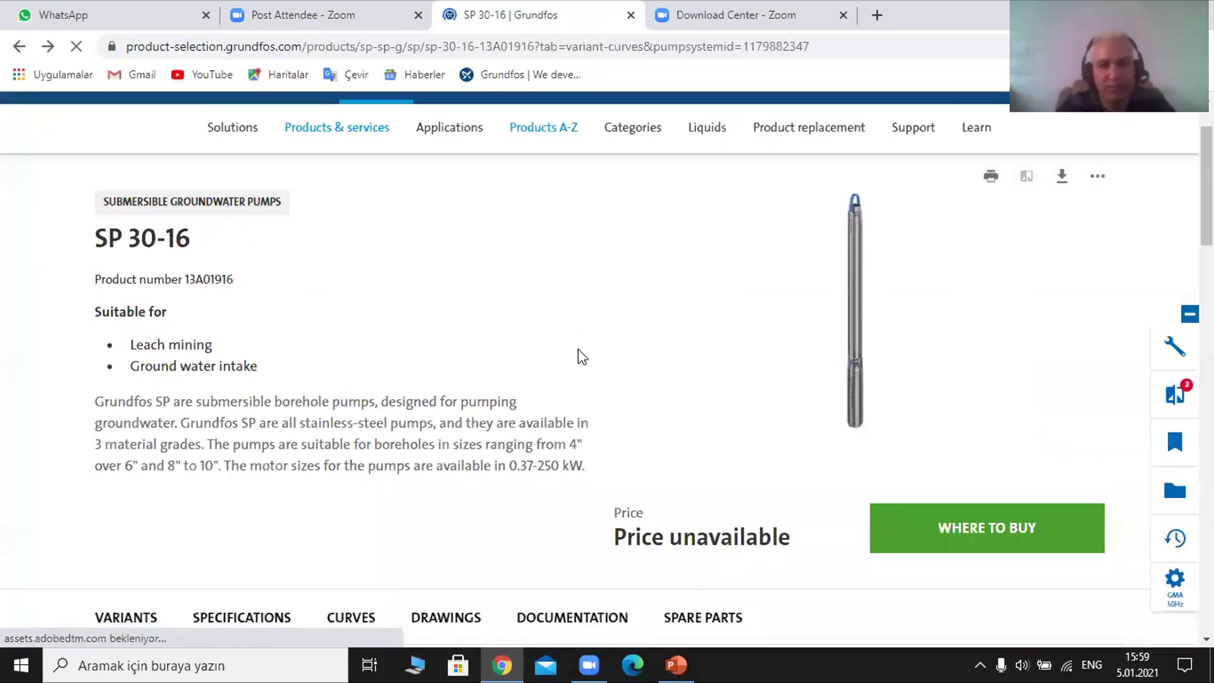
- Show the compare panel listing SP 30-15 and SP 30-16 from the right sidebar
{"action": "scroll", "coordinate": [575, 347], "scroll_direction": "down", "scroll_amount": 2}
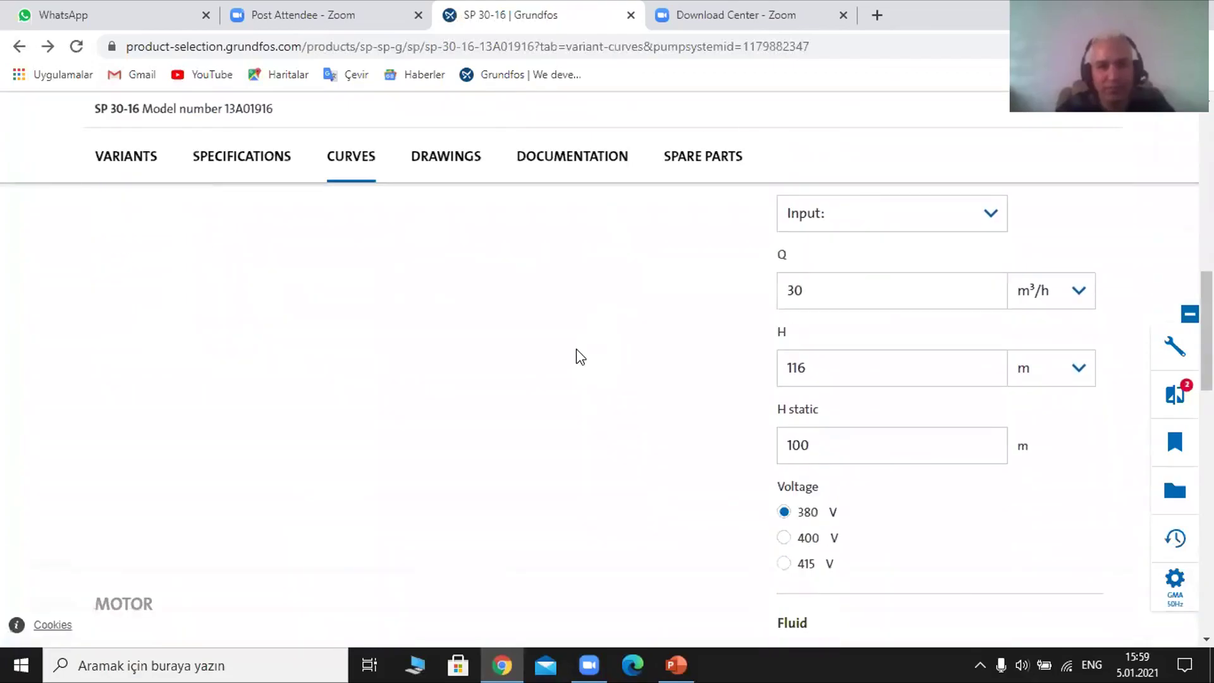
{"action": "scroll", "coordinate": [671, 323], "scroll_direction": "down", "scroll_amount": 1}
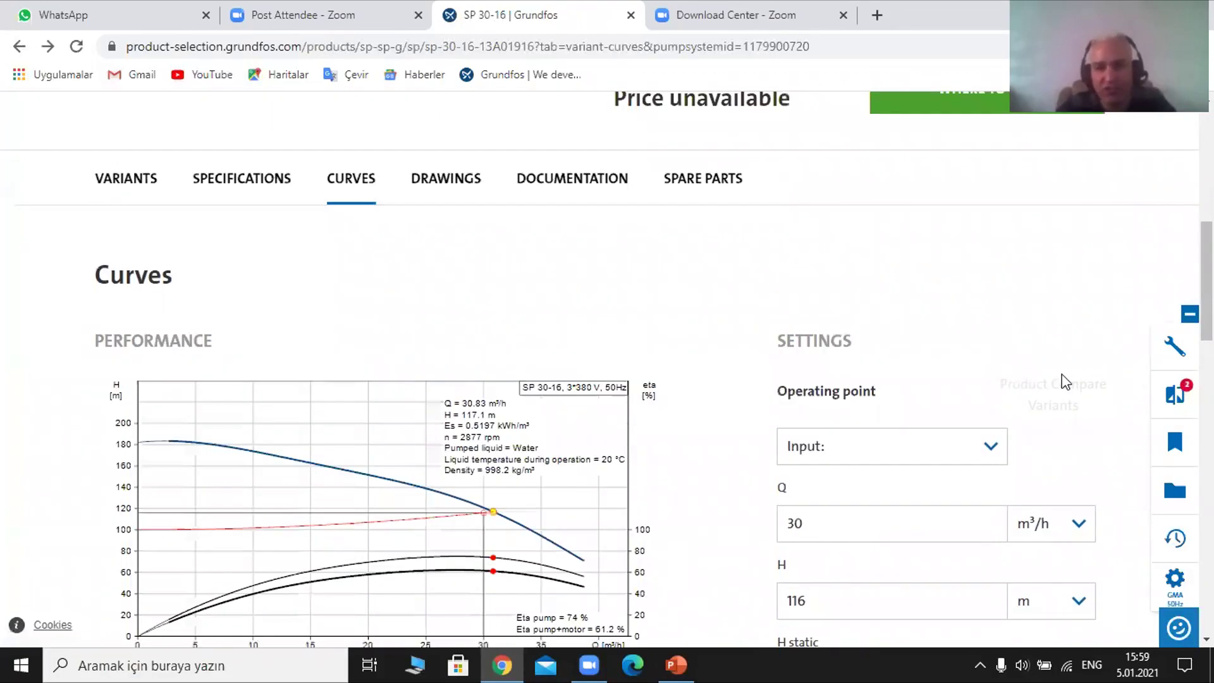
{"action": "left_click", "coordinate": [1178, 399]}
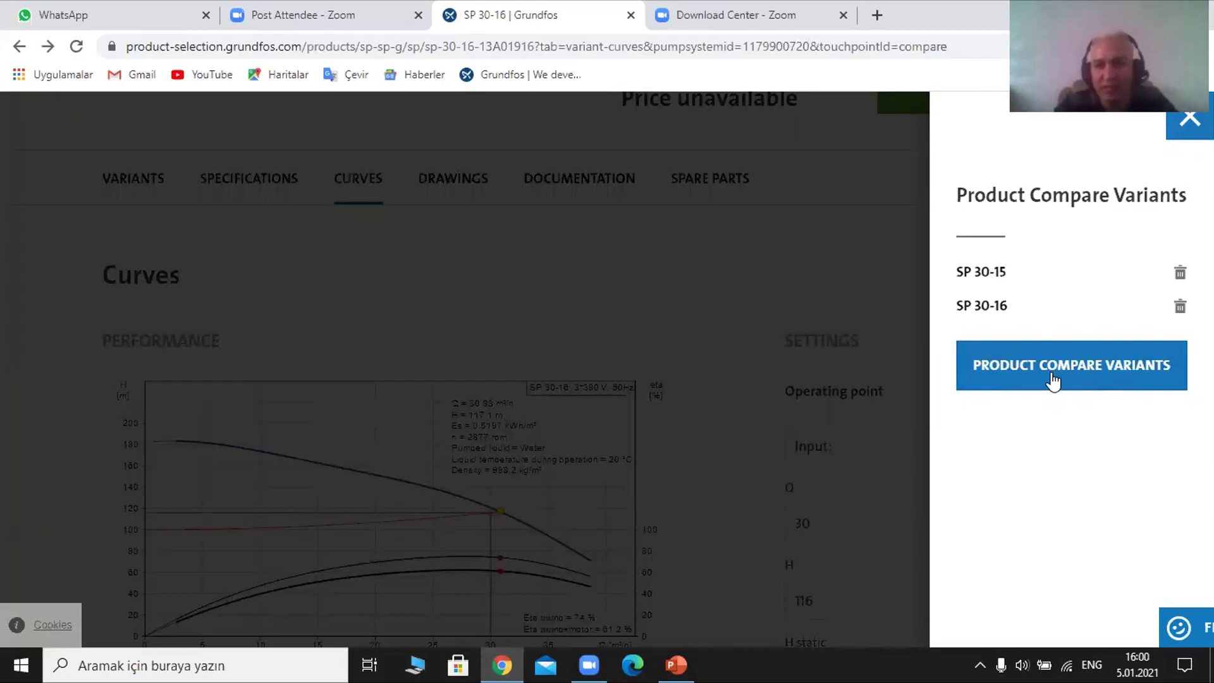
- Compare SP 30-15 and SP 30-16 side by side, reviewing their curves, flow, head and efficiency
{"action": "left_click", "coordinate": [1053, 381]}
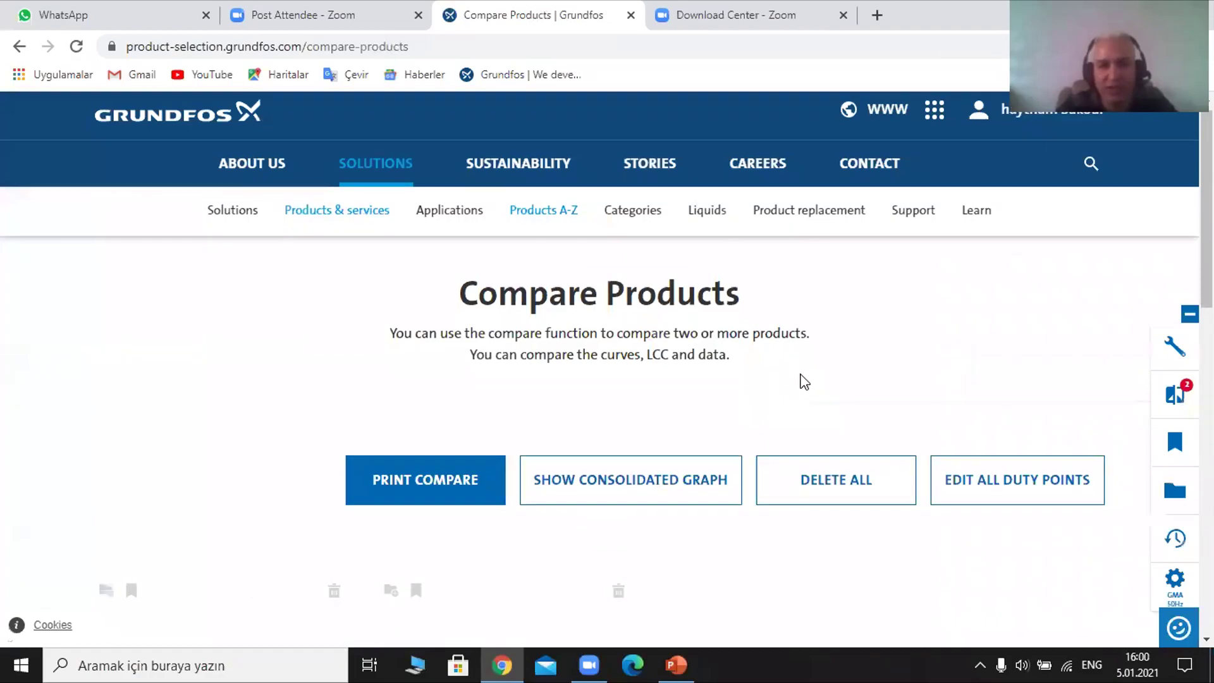
{"action": "scroll", "coordinate": [765, 364], "scroll_direction": "down", "scroll_amount": 7}
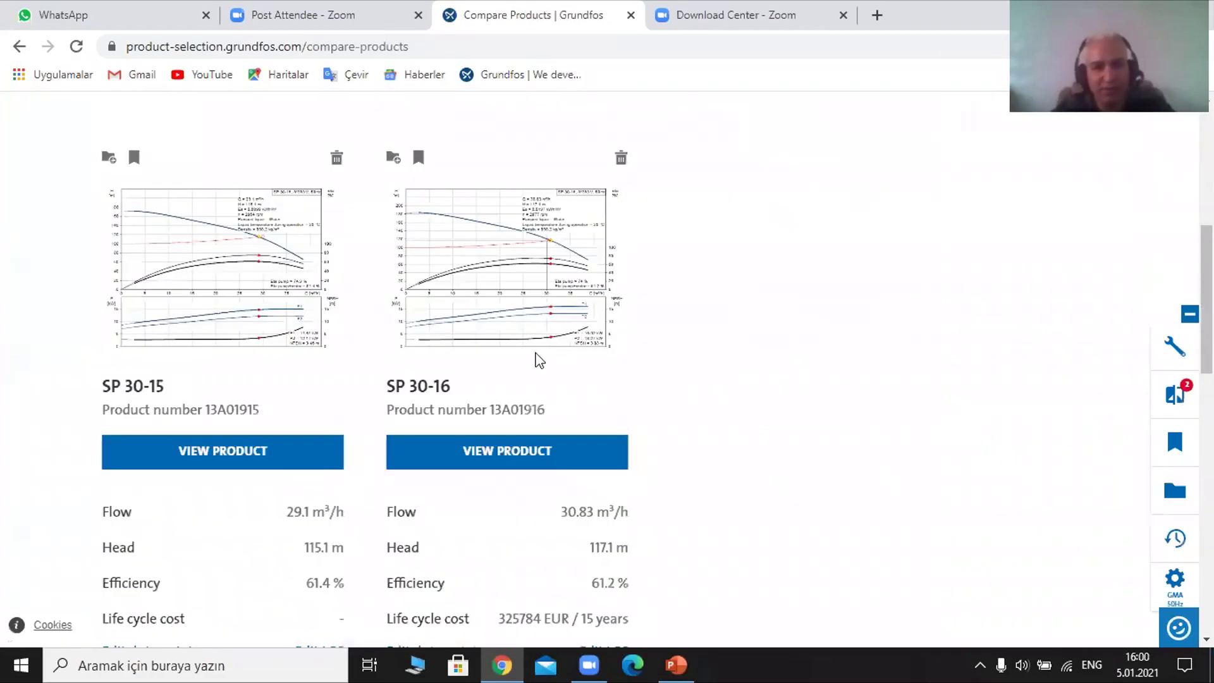
{"action": "scroll", "coordinate": [500, 313], "scroll_direction": "up", "scroll_amount": 1, "text": "ctrl"}
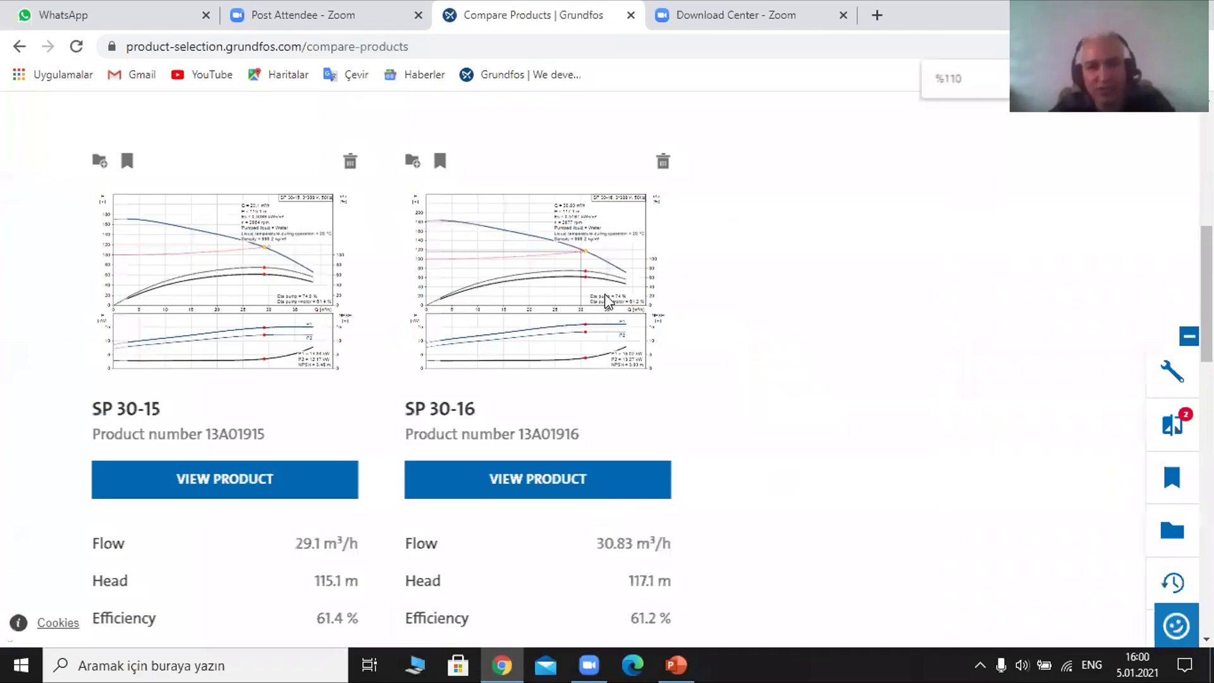
{"action": "scroll", "coordinate": [607, 300], "scroll_direction": "up", "scroll_amount": 3, "text": "ctrl"}
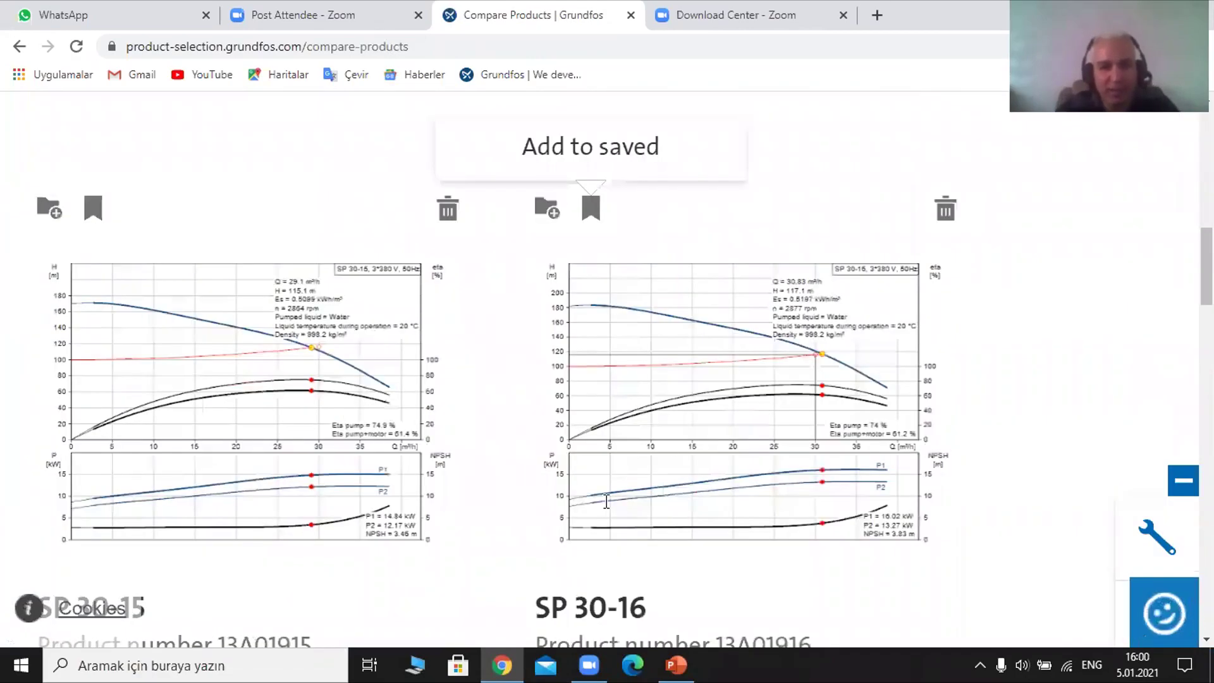
{"action": "scroll", "coordinate": [822, 386], "scroll_direction": "down", "scroll_amount": 1}
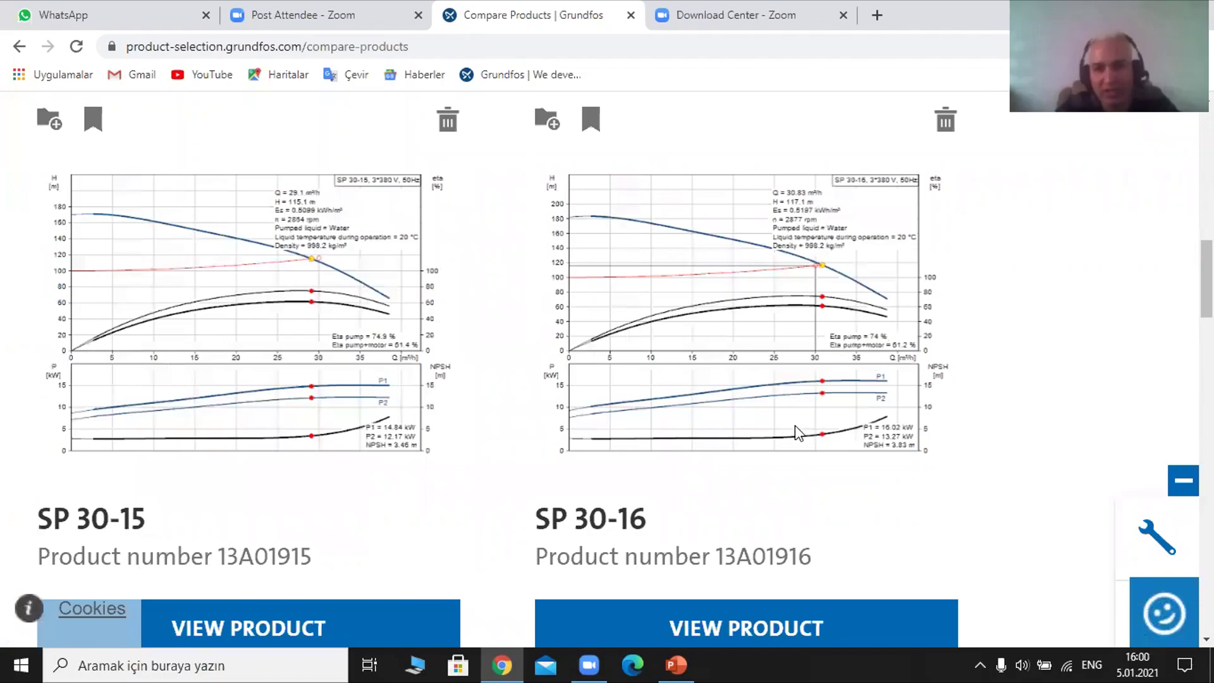
{"action": "scroll", "coordinate": [750, 414], "scroll_direction": "down", "scroll_amount": 2}
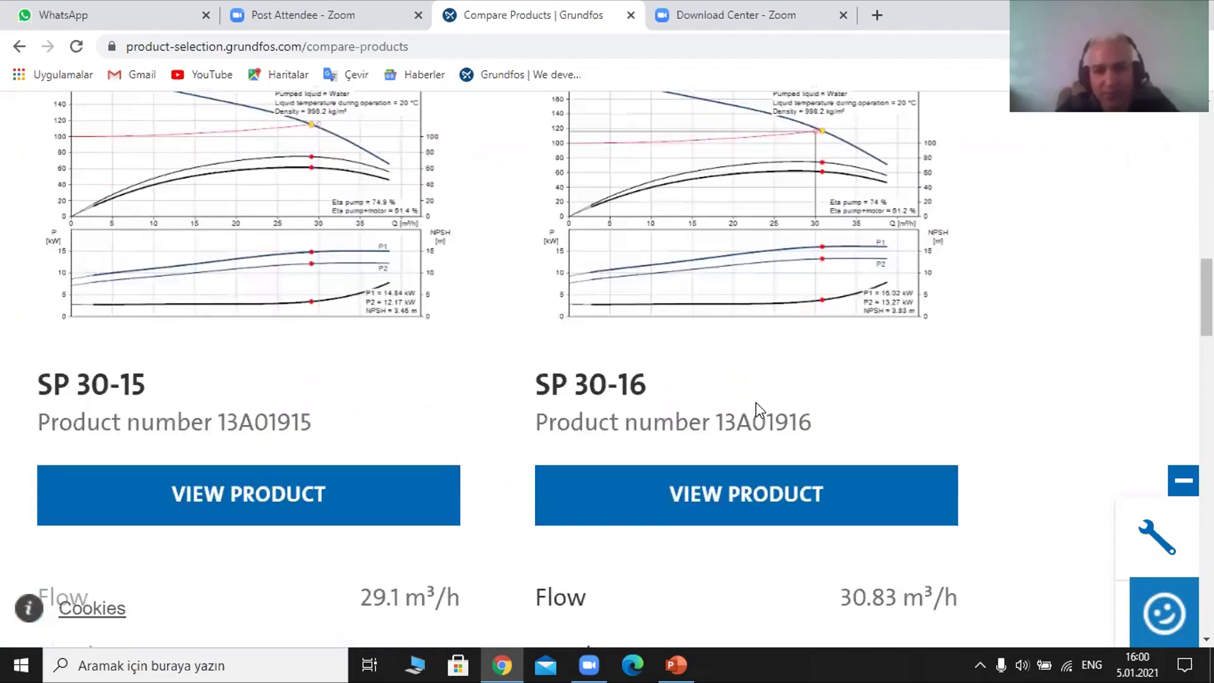
{"action": "scroll", "coordinate": [758, 402], "scroll_direction": "down", "scroll_amount": 2}
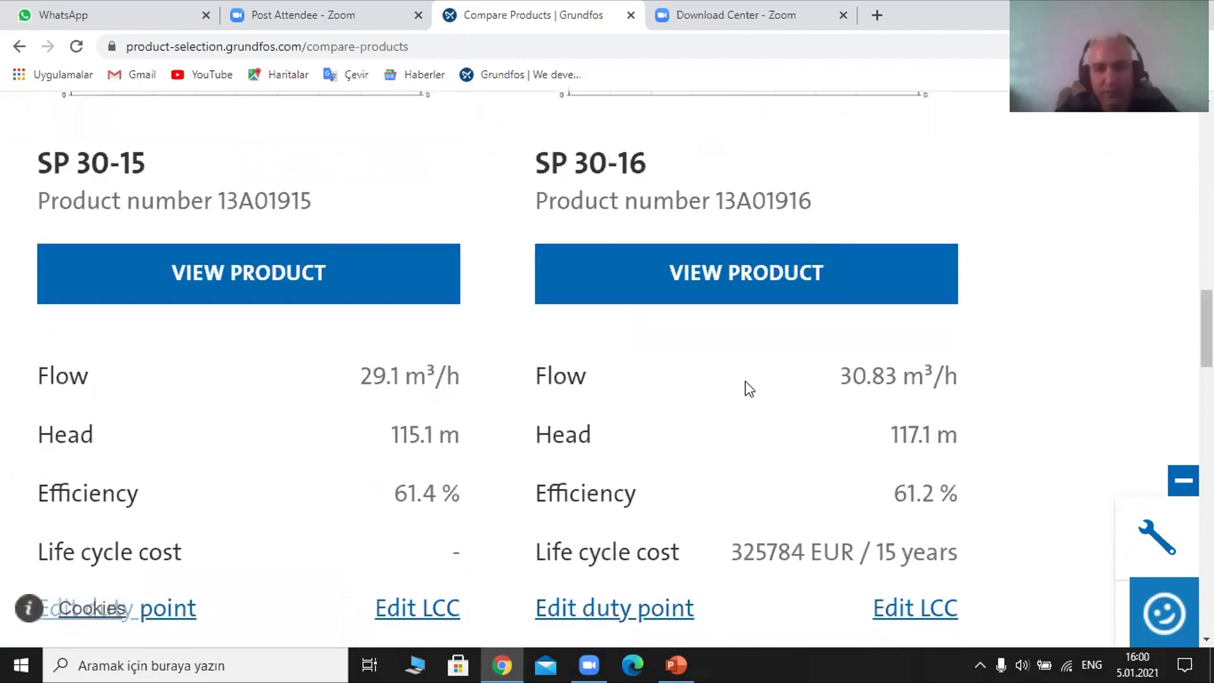
{"action": "scroll", "coordinate": [748, 388], "scroll_direction": "up", "scroll_amount": 2}
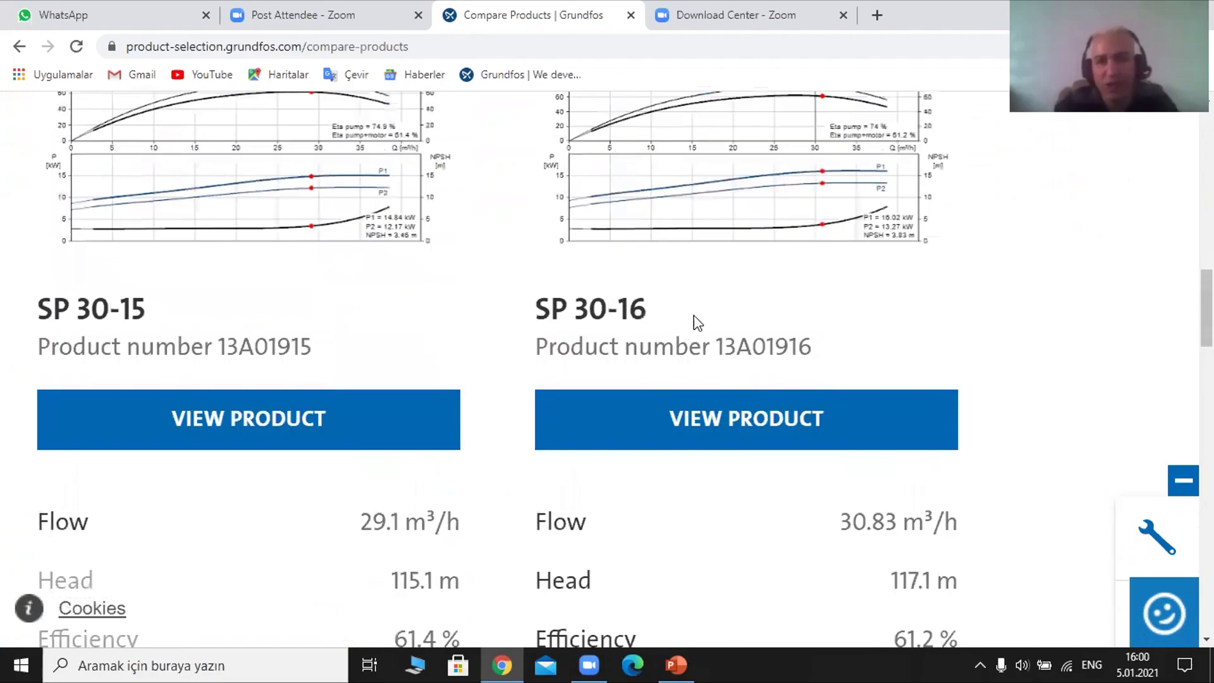
{"action": "scroll", "coordinate": [697, 323], "scroll_direction": "up", "scroll_amount": 4}
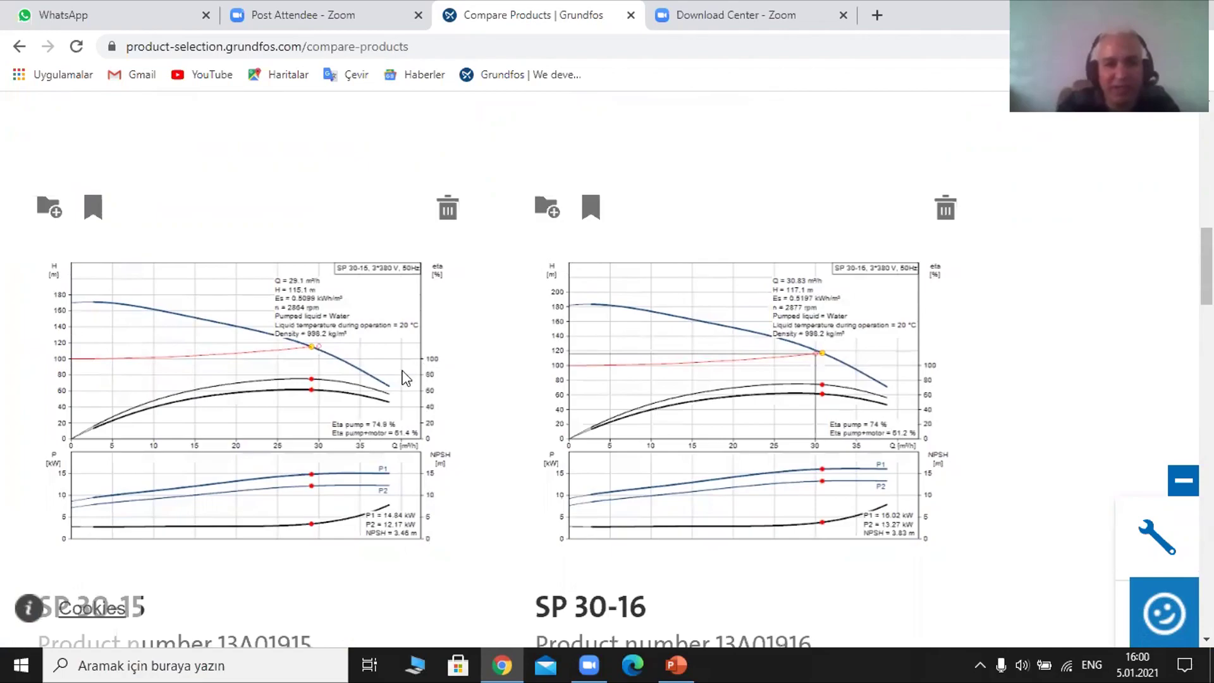
{"action": "scroll", "coordinate": [73, 455], "scroll_direction": "down", "scroll_amount": 1}
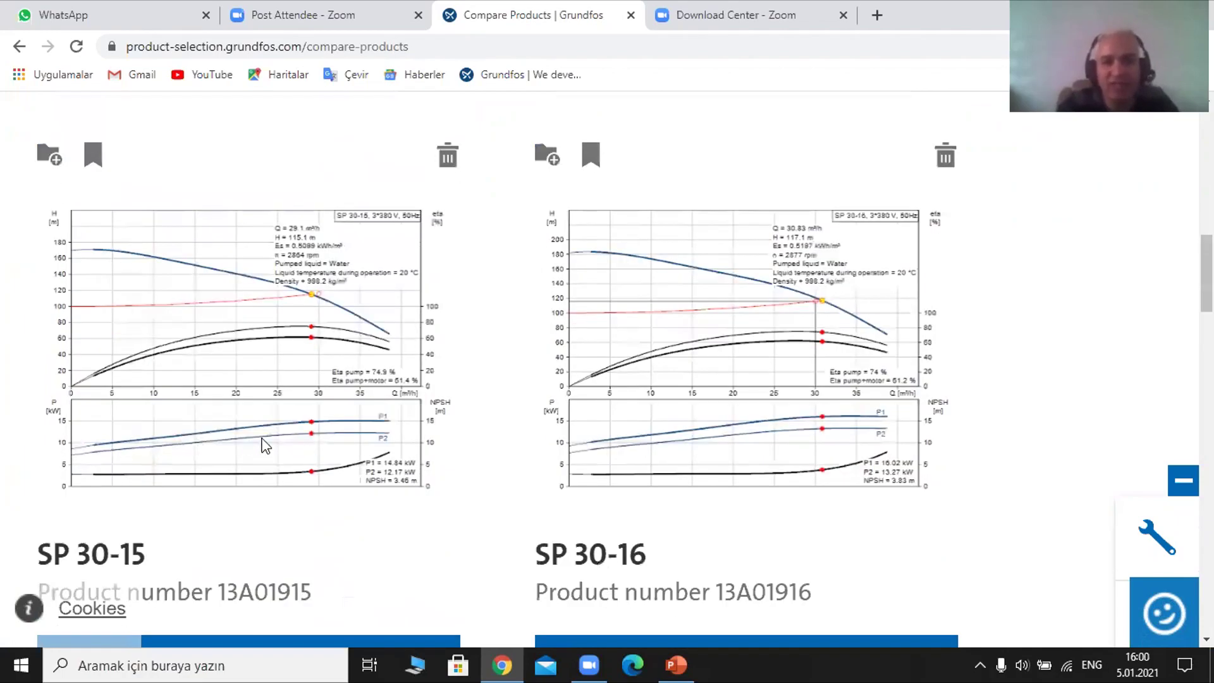
{"action": "scroll", "coordinate": [645, 444], "scroll_direction": "down", "scroll_amount": 2}
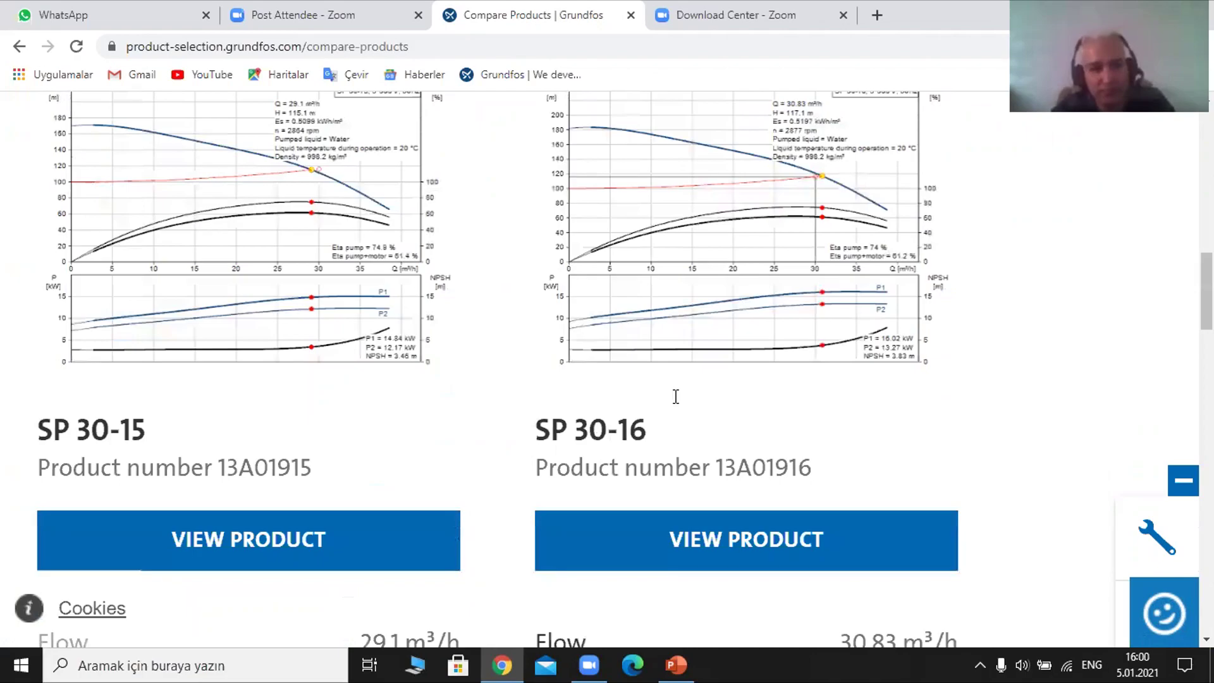
{"action": "scroll", "coordinate": [727, 439], "scroll_direction": "up", "scroll_amount": 15}
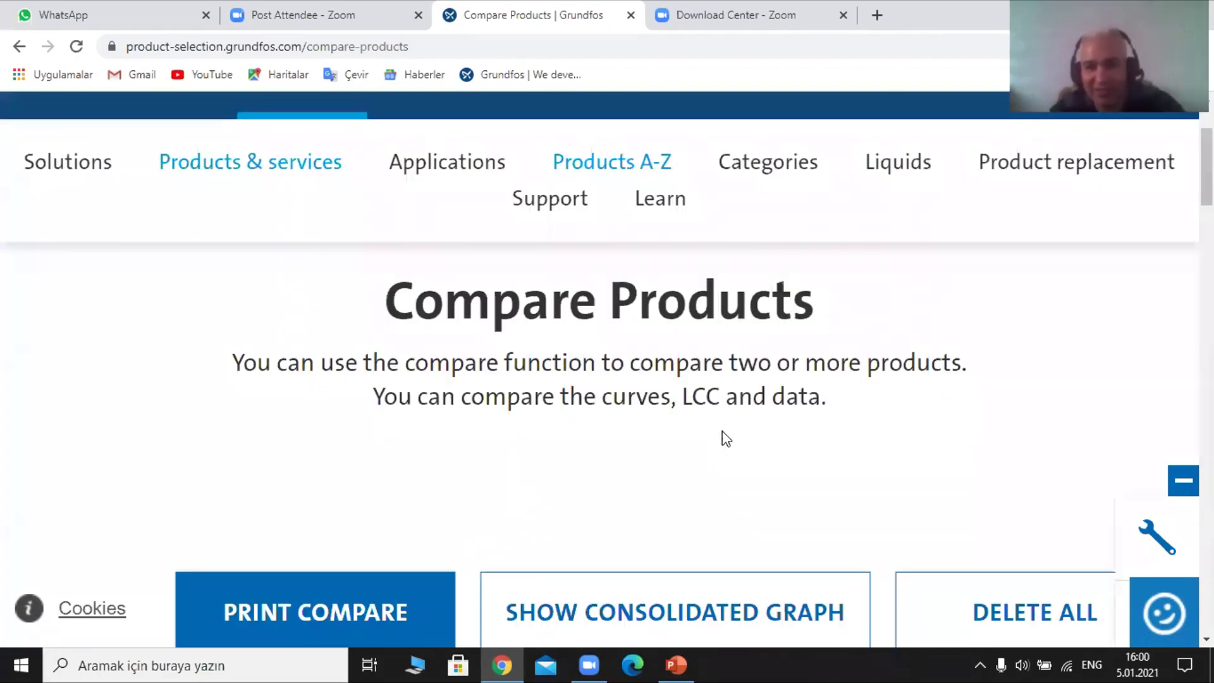
- Go back from the comparison page to the sizing results with the 10 best matches
{"action": "left_click", "coordinate": [20, 48]}
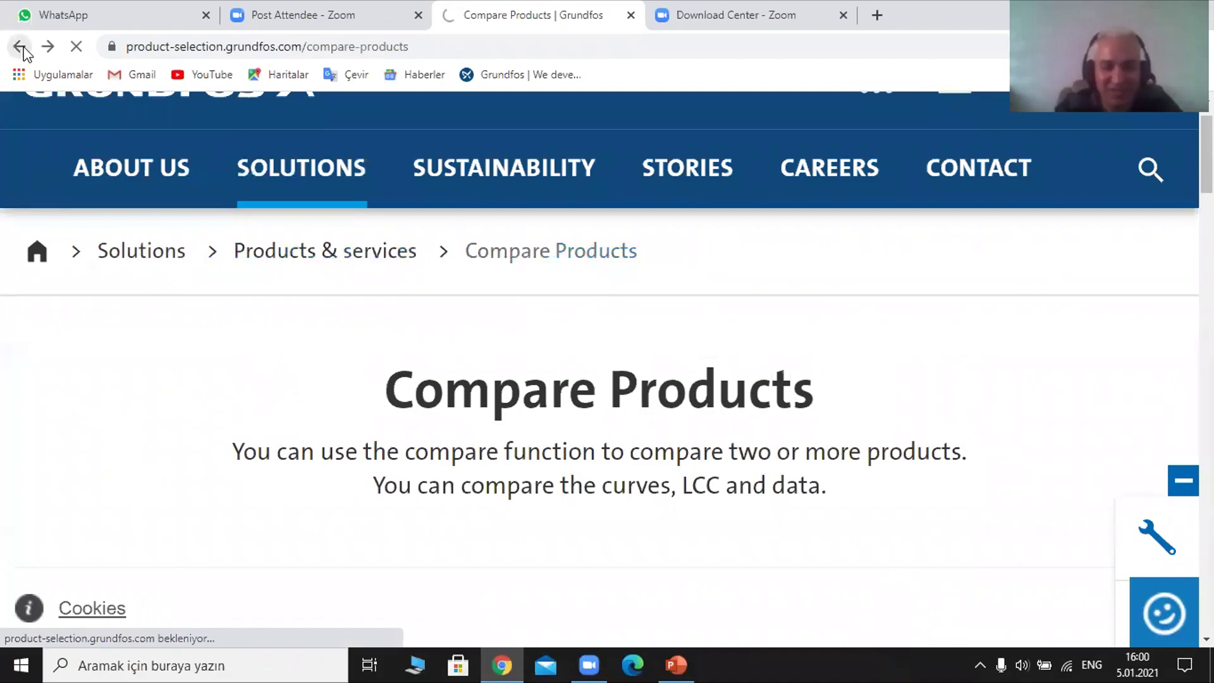
{"action": "scroll", "coordinate": [1165, 479], "scroll_direction": "down", "scroll_amount": 3}
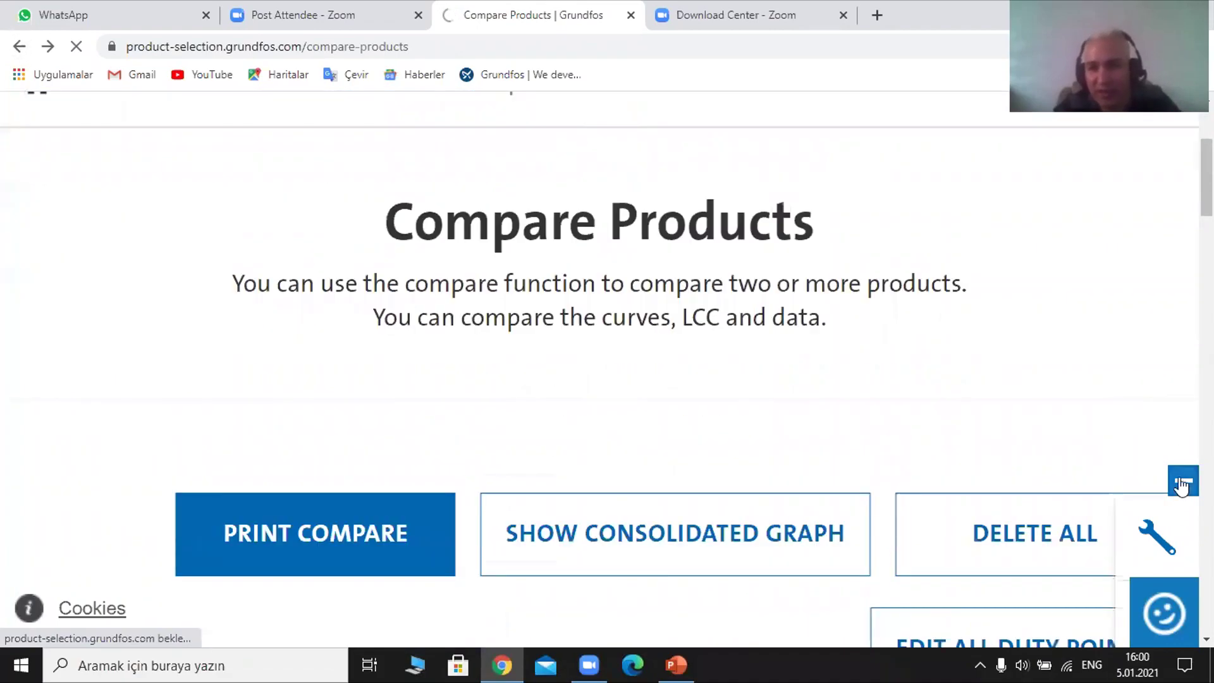
{"action": "scroll", "coordinate": [633, 392], "scroll_direction": "down", "scroll_amount": 2}
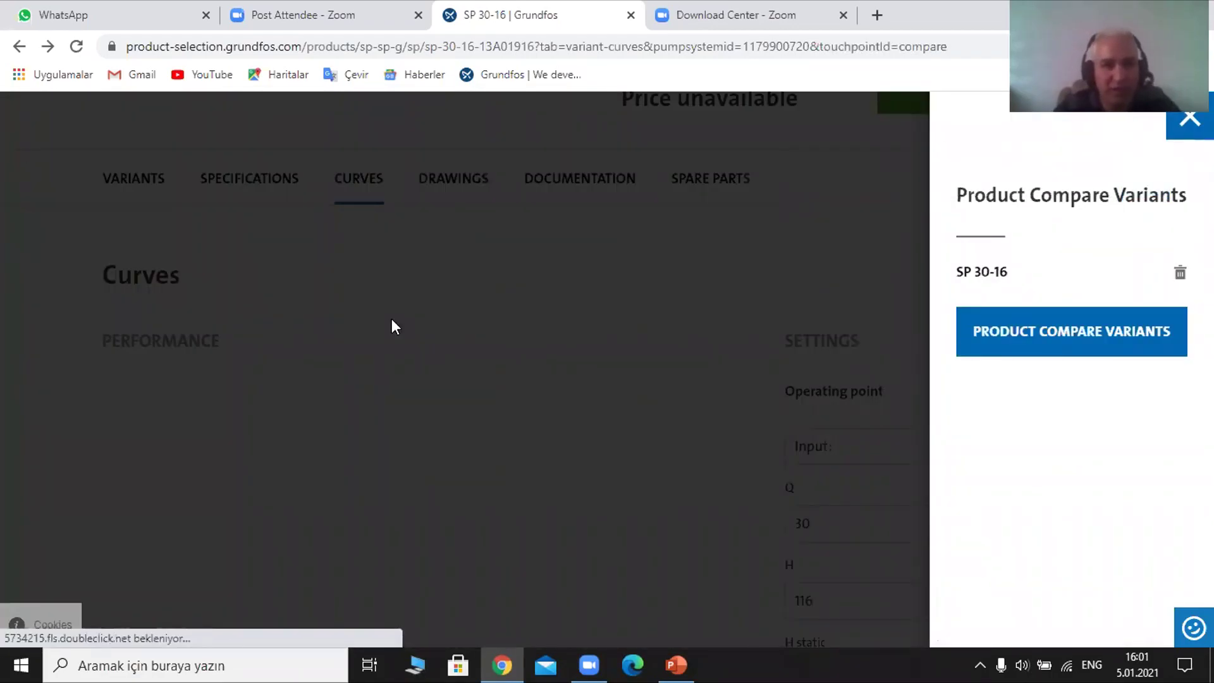
{"action": "left_click", "coordinate": [19, 47]}
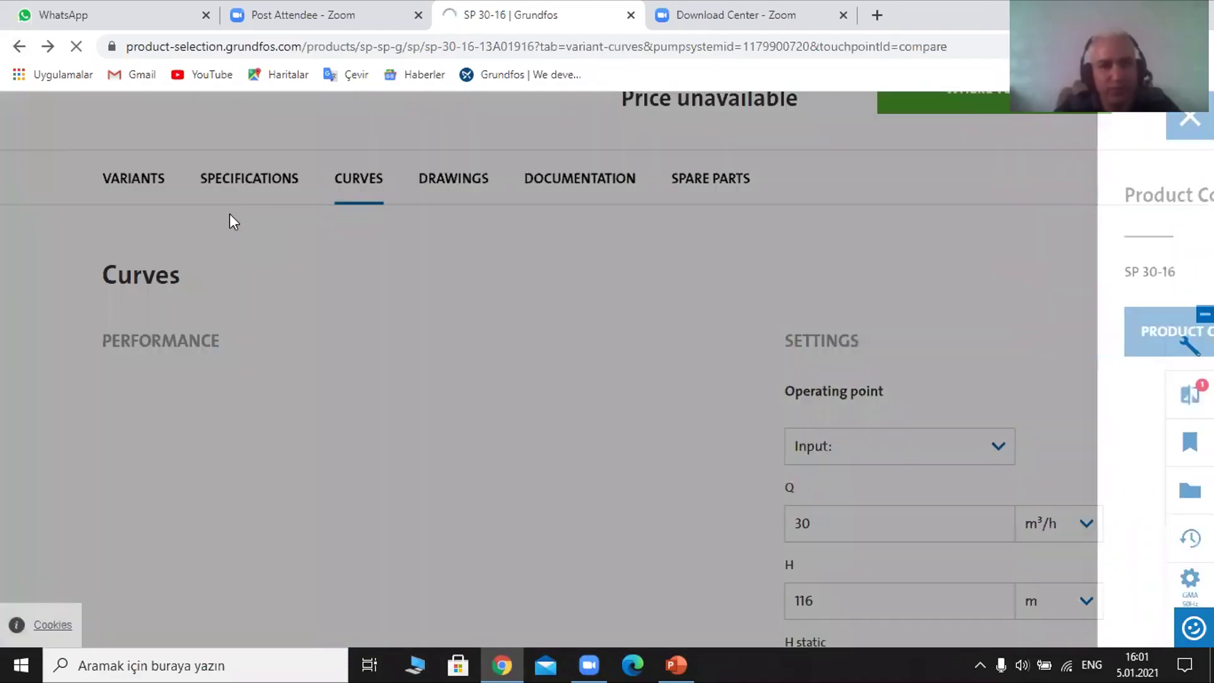
{"action": "left_click", "coordinate": [20, 47]}
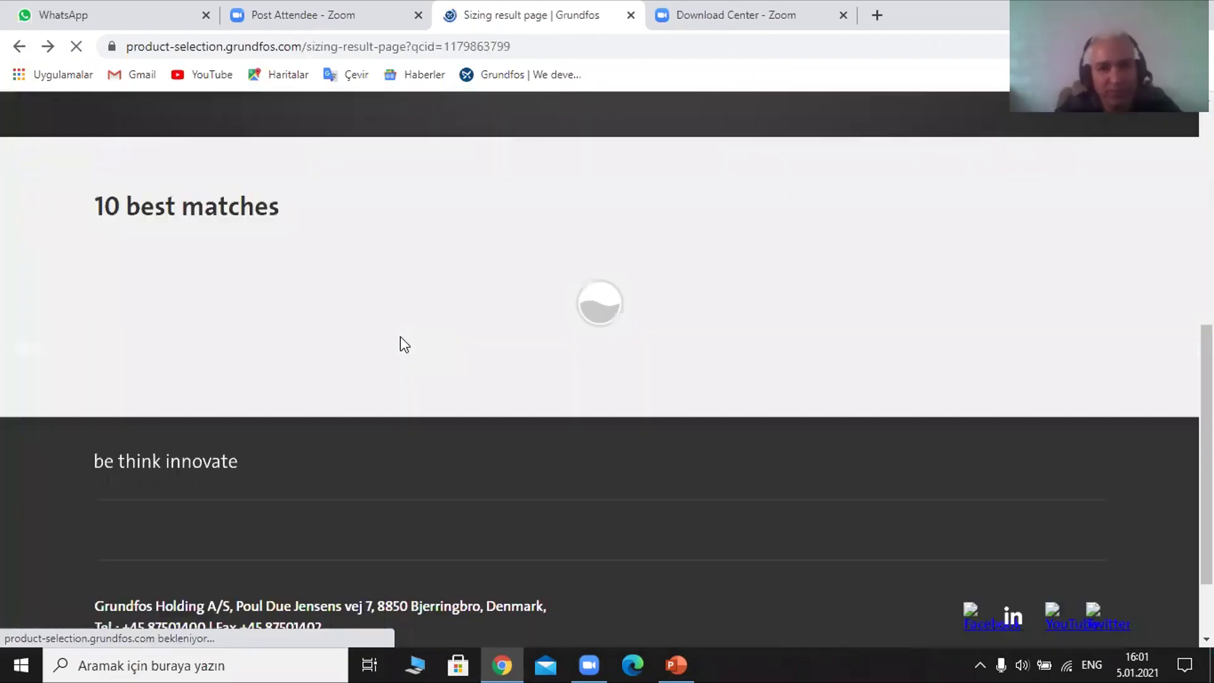
- Scroll through the SP 30-15 sizing results page to its Curves section and settings
{"action": "scroll", "coordinate": [382, 302], "scroll_direction": "down", "scroll_amount": 4}
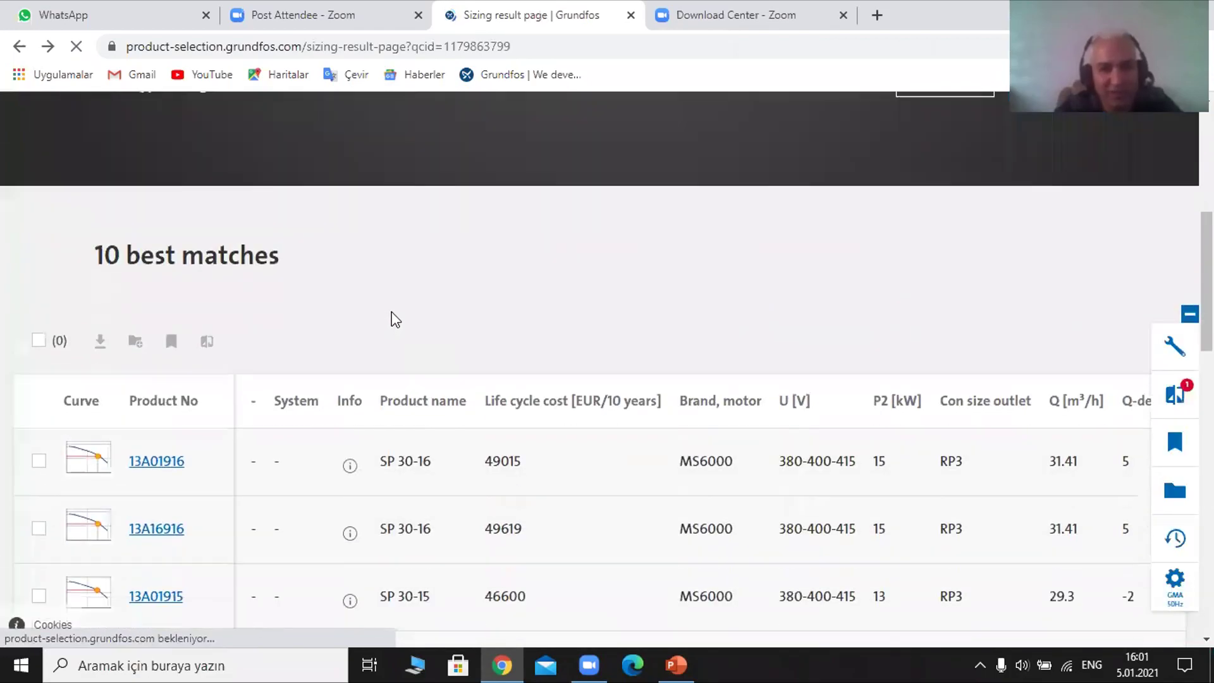
{"action": "scroll", "coordinate": [378, 423], "scroll_direction": "down", "scroll_amount": 1}
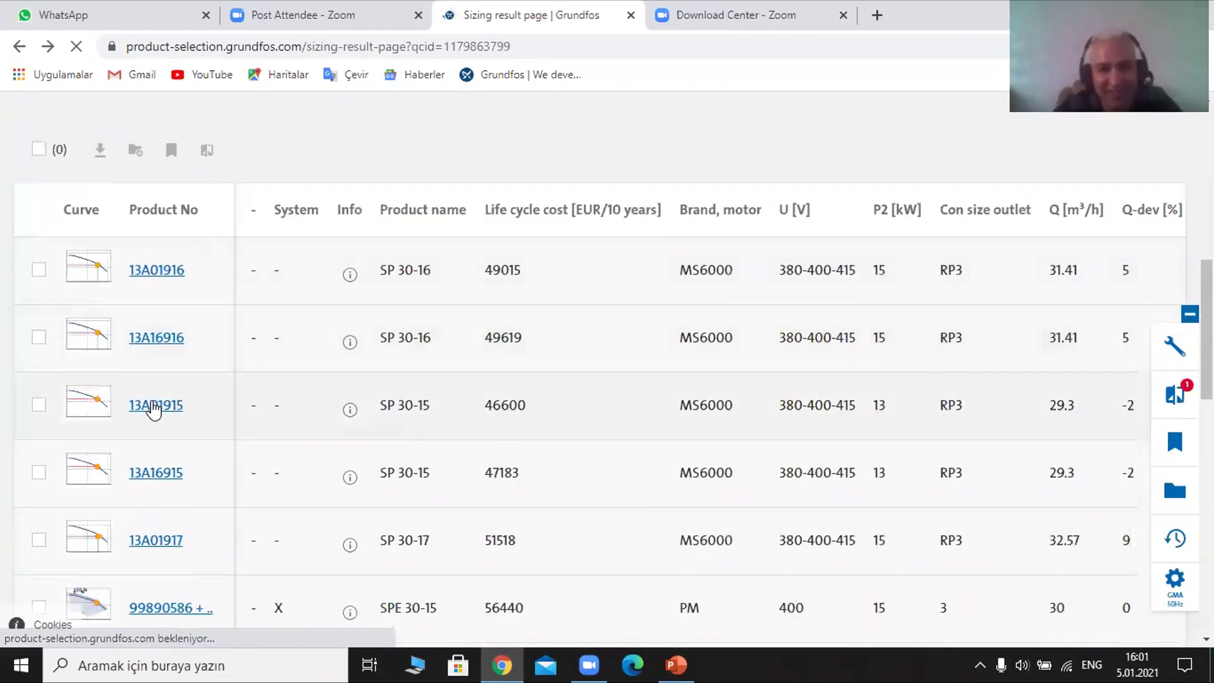
{"action": "scroll", "coordinate": [434, 402], "scroll_direction": "up", "scroll_amount": 1}
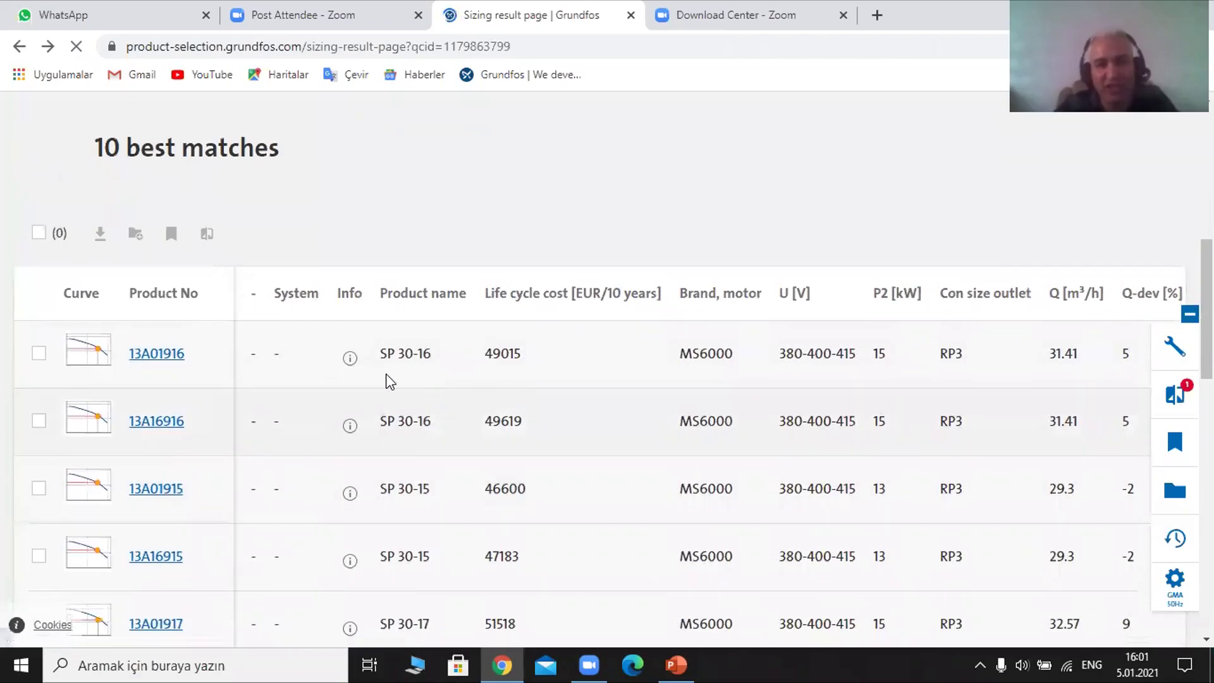
{"action": "scroll", "coordinate": [388, 379], "scroll_direction": "down", "scroll_amount": 1}
{"action": "scroll", "coordinate": [442, 357], "scroll_direction": "down", "scroll_amount": 1}
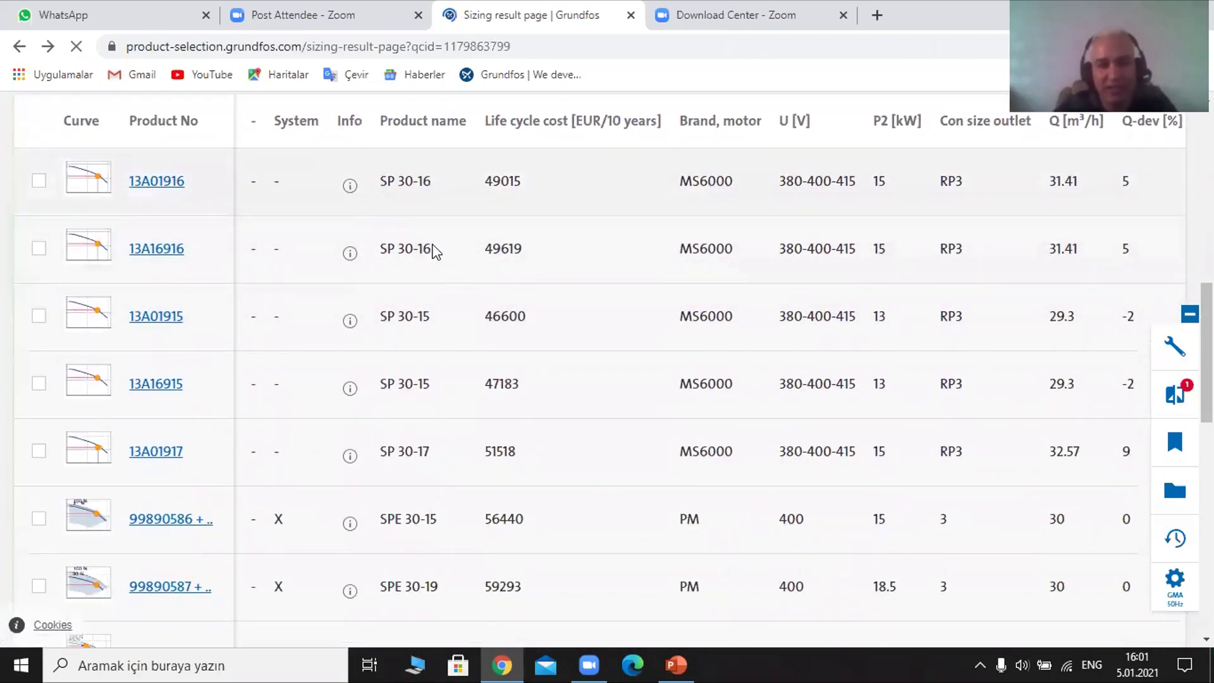
{"action": "scroll", "coordinate": [428, 337], "scroll_direction": "down", "scroll_amount": 2}
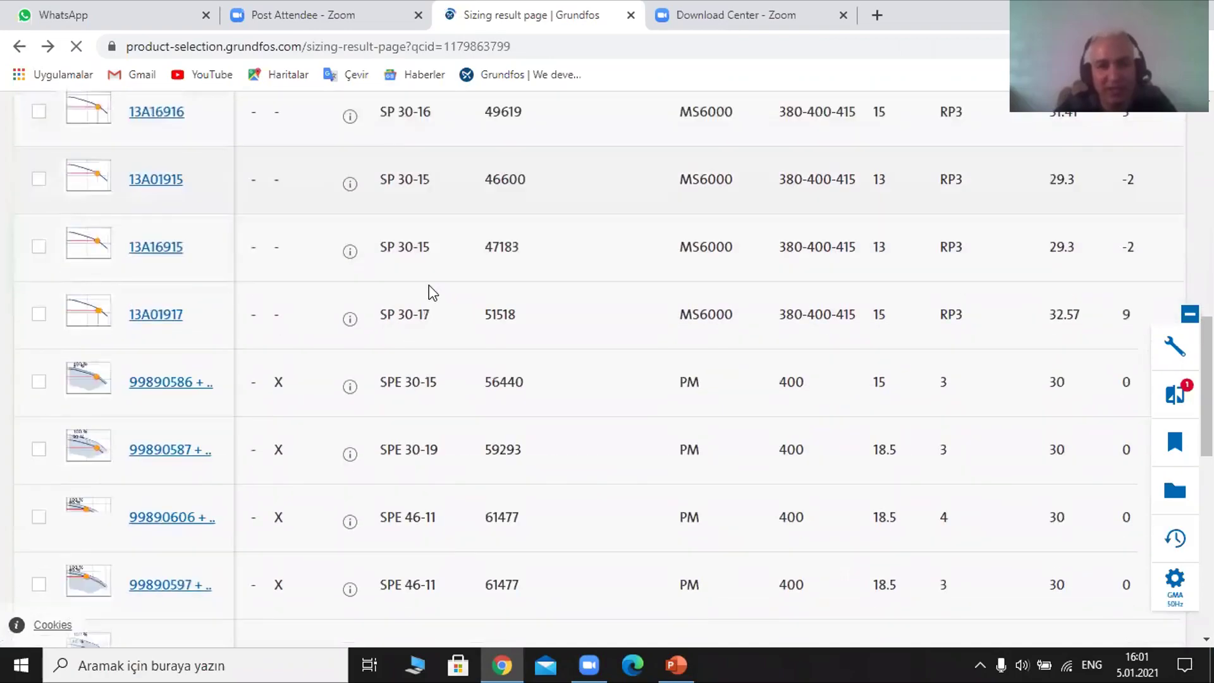
{"action": "scroll", "coordinate": [344, 276], "scroll_direction": "up", "scroll_amount": 1}
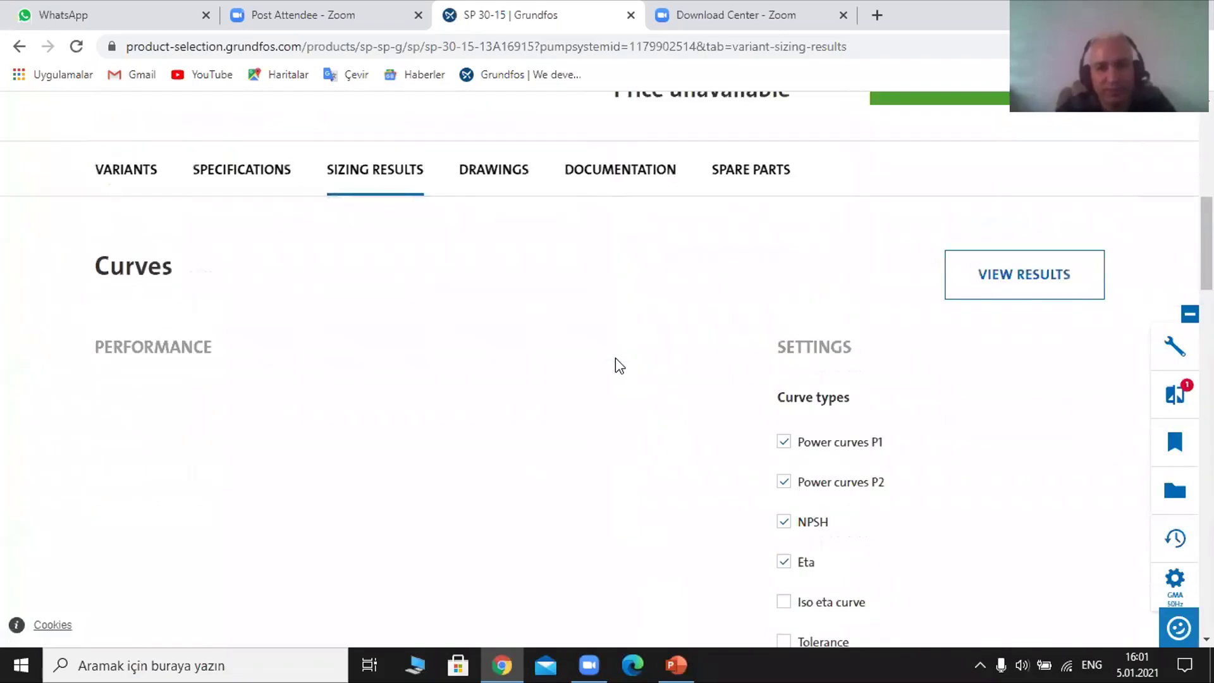
- Open variant 13A01915 from the SP 30-15 variants list
{"action": "scroll", "coordinate": [616, 358], "scroll_direction": "down", "scroll_amount": 3}
{"action": "scroll", "coordinate": [618, 351], "scroll_direction": "up", "scroll_amount": 4}
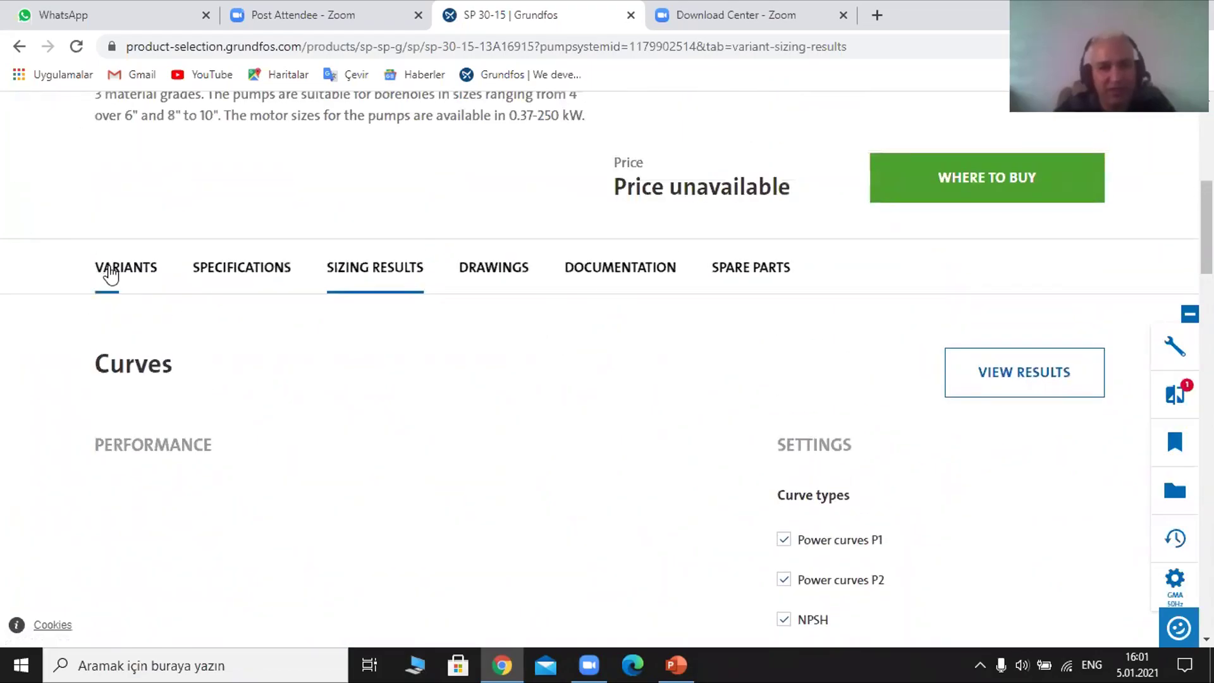
{"action": "left_click", "coordinate": [117, 275]}
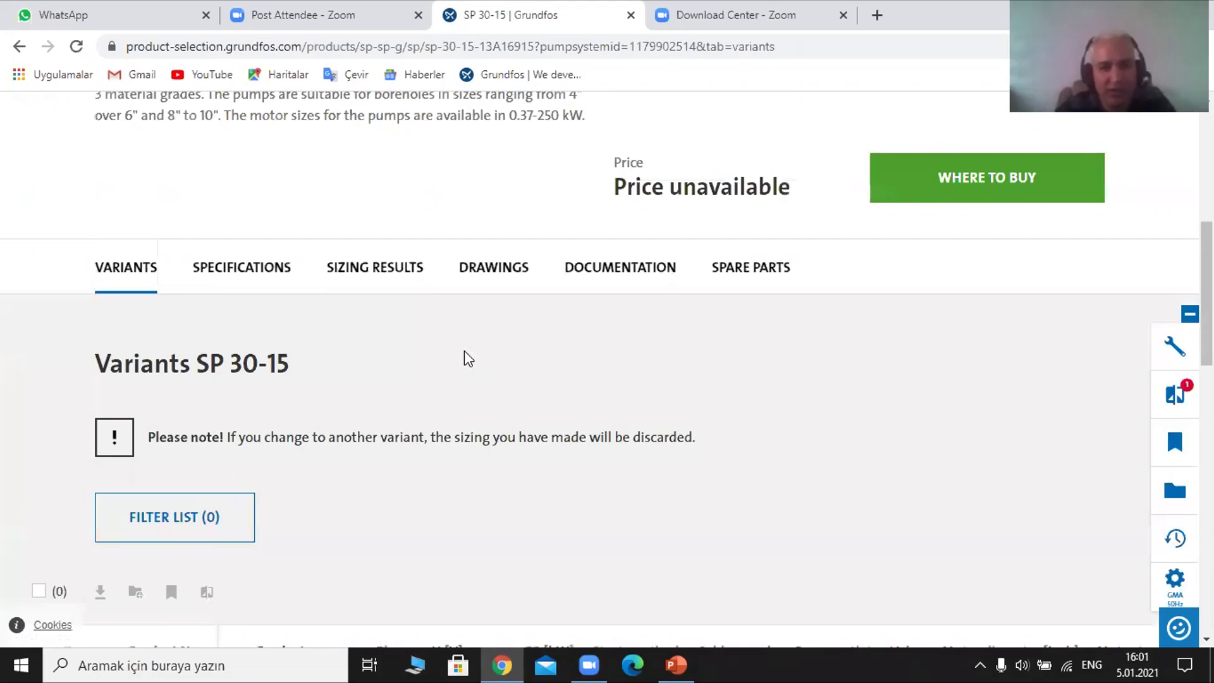
{"action": "scroll", "coordinate": [550, 405], "scroll_direction": "down", "scroll_amount": 2}
{"action": "scroll", "coordinate": [449, 411], "scroll_direction": "down", "scroll_amount": 4}
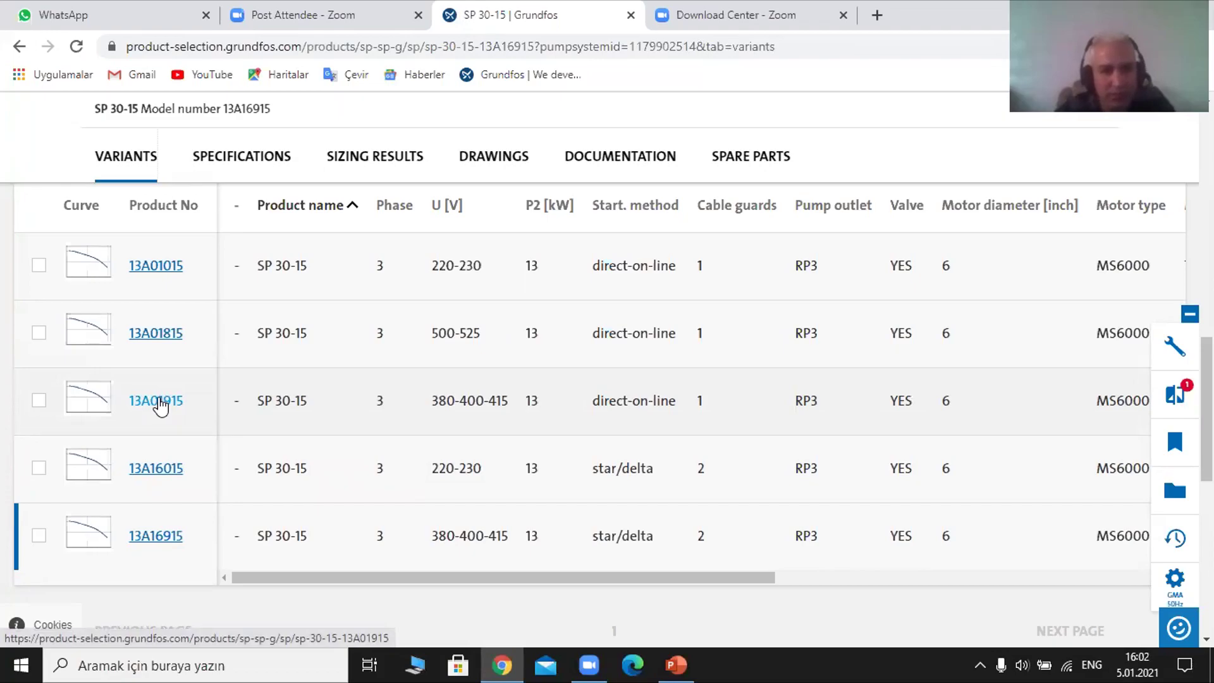
{"action": "left_click", "coordinate": [161, 405]}
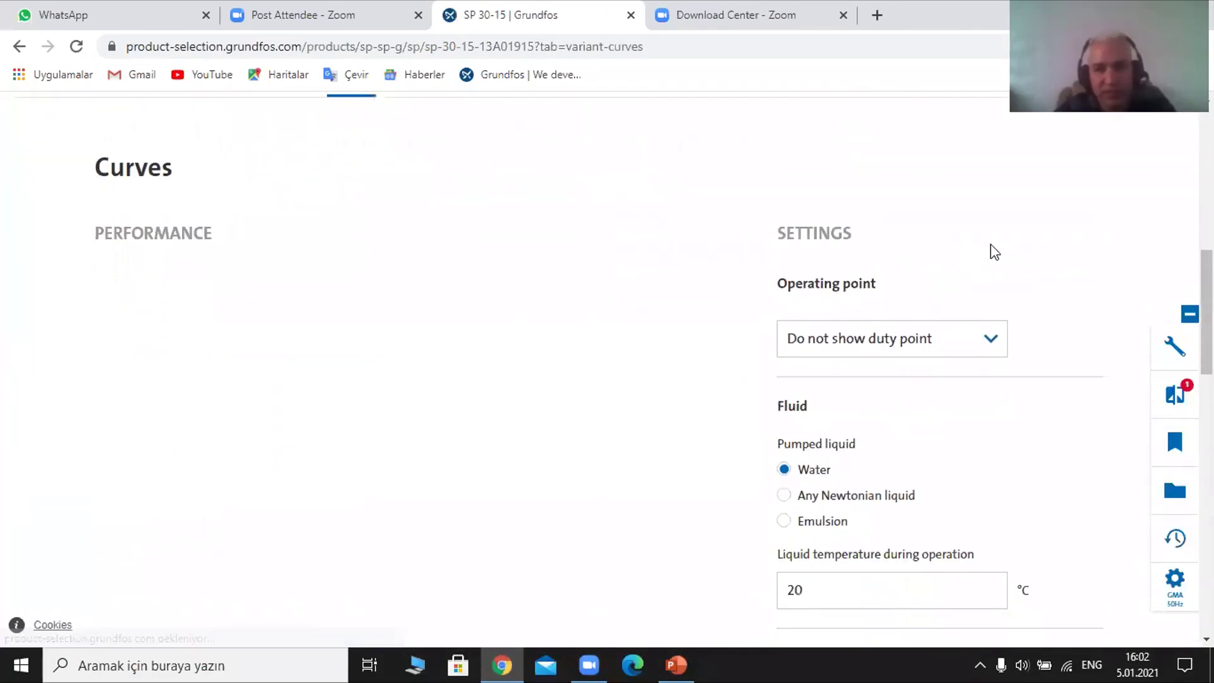
- Switch Operating point to Input and enter Q 30 m³/h, H 116 m, H static 100 m
{"action": "left_click", "coordinate": [991, 247]}
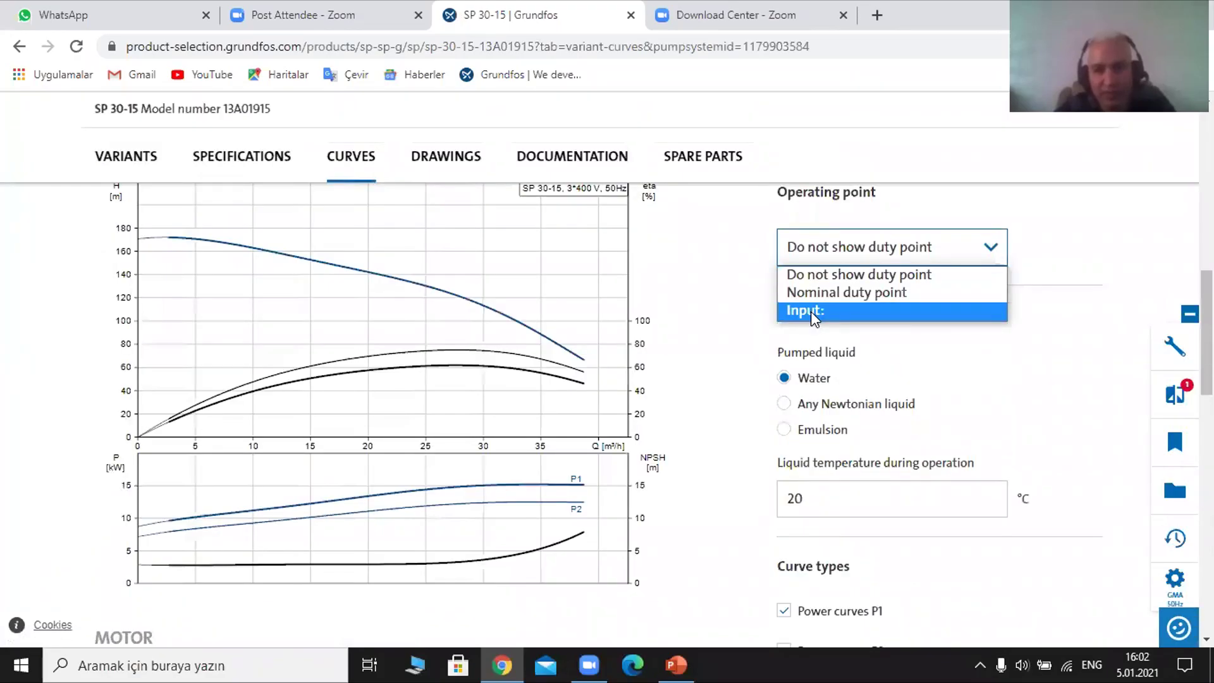
{"action": "left_click", "coordinate": [811, 311]}
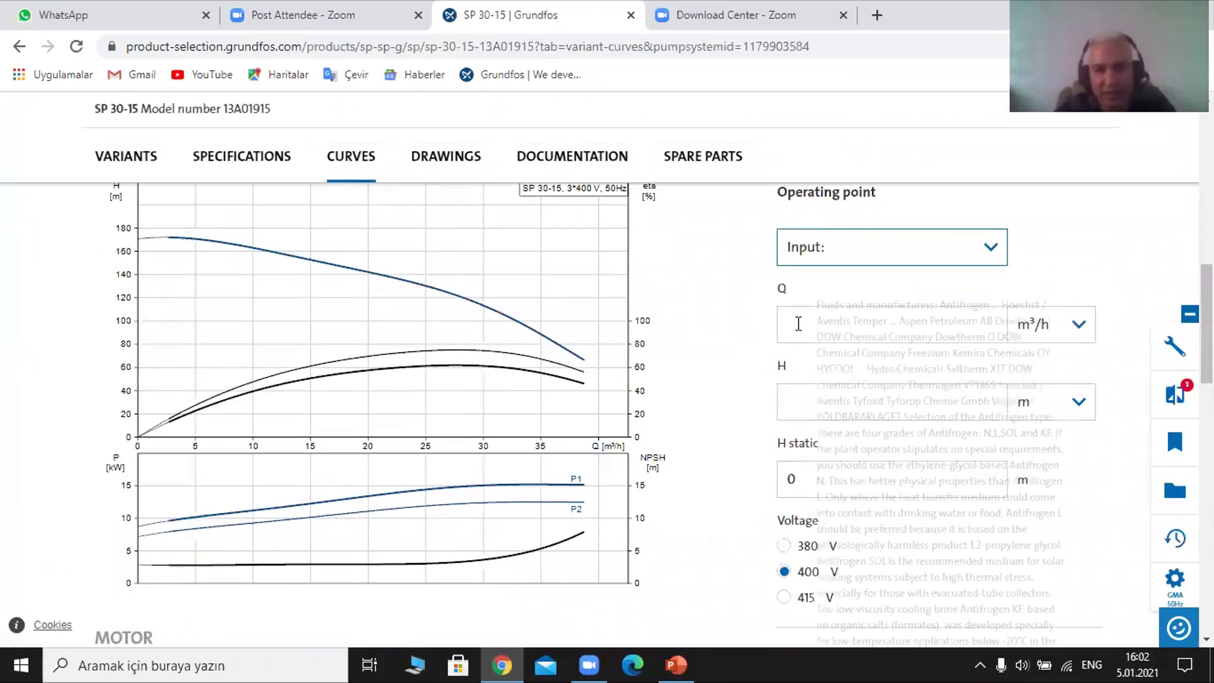
{"action": "left_click", "coordinate": [793, 329]}
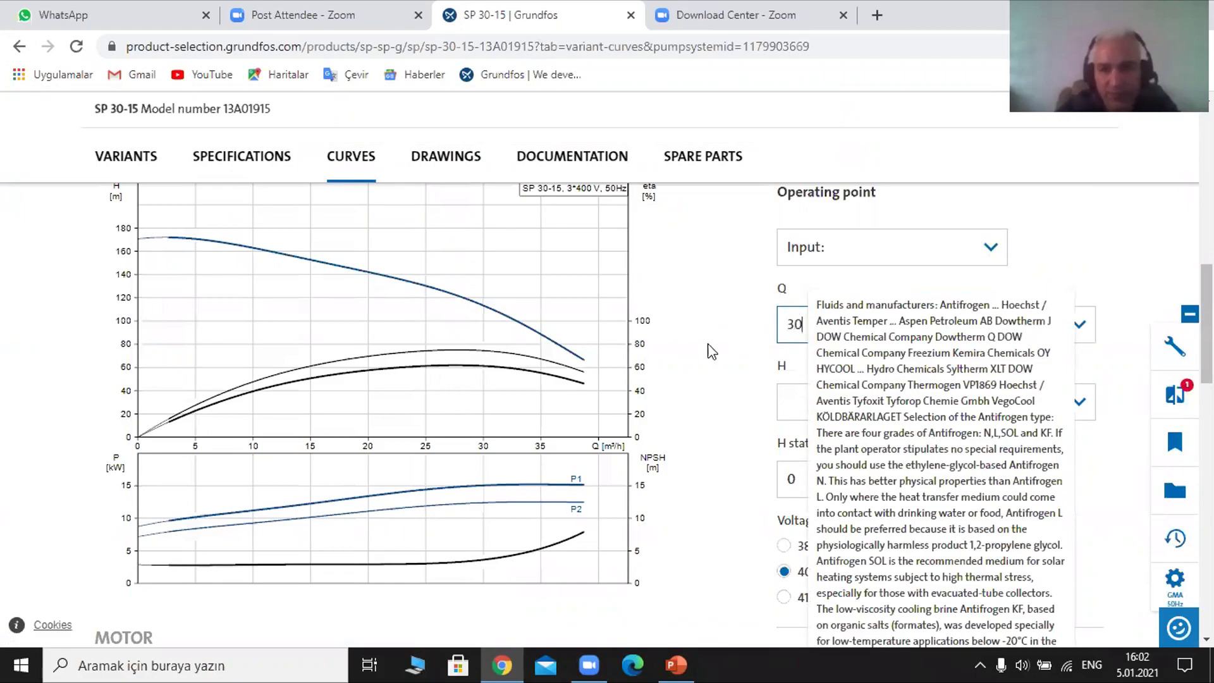
{"action": "left_click", "coordinate": [1150, 260]}
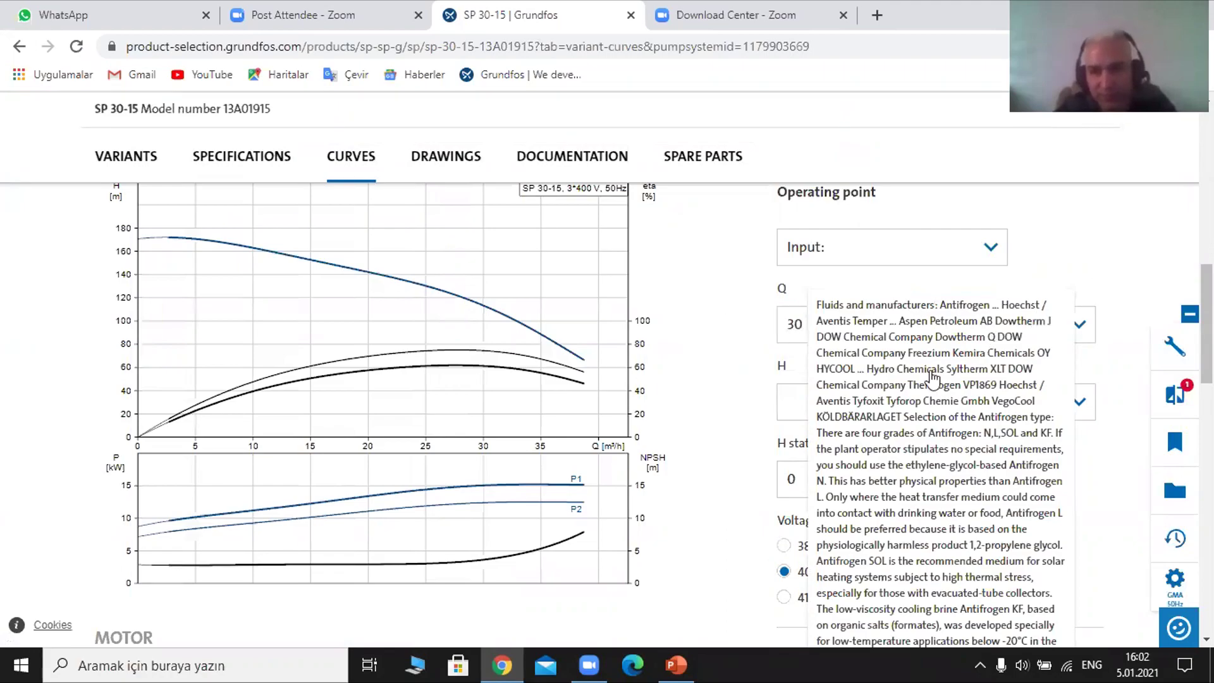
{"action": "left_click", "coordinate": [954, 418]}
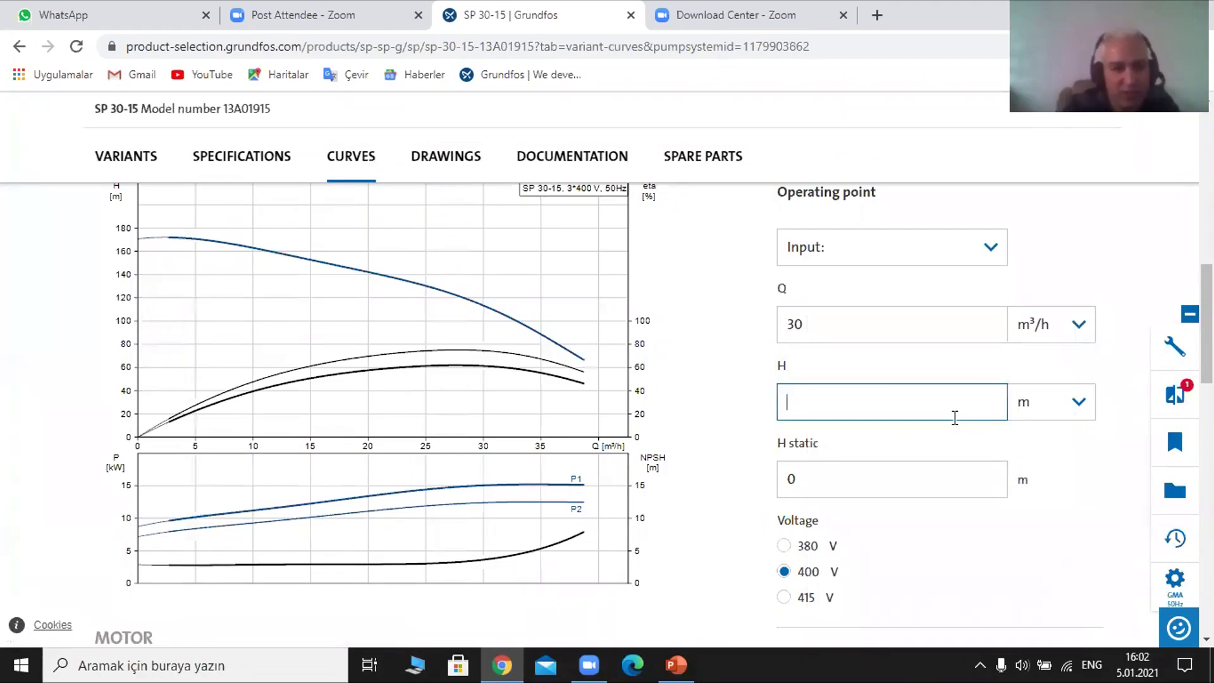
{"action": "type", "text": "116"}
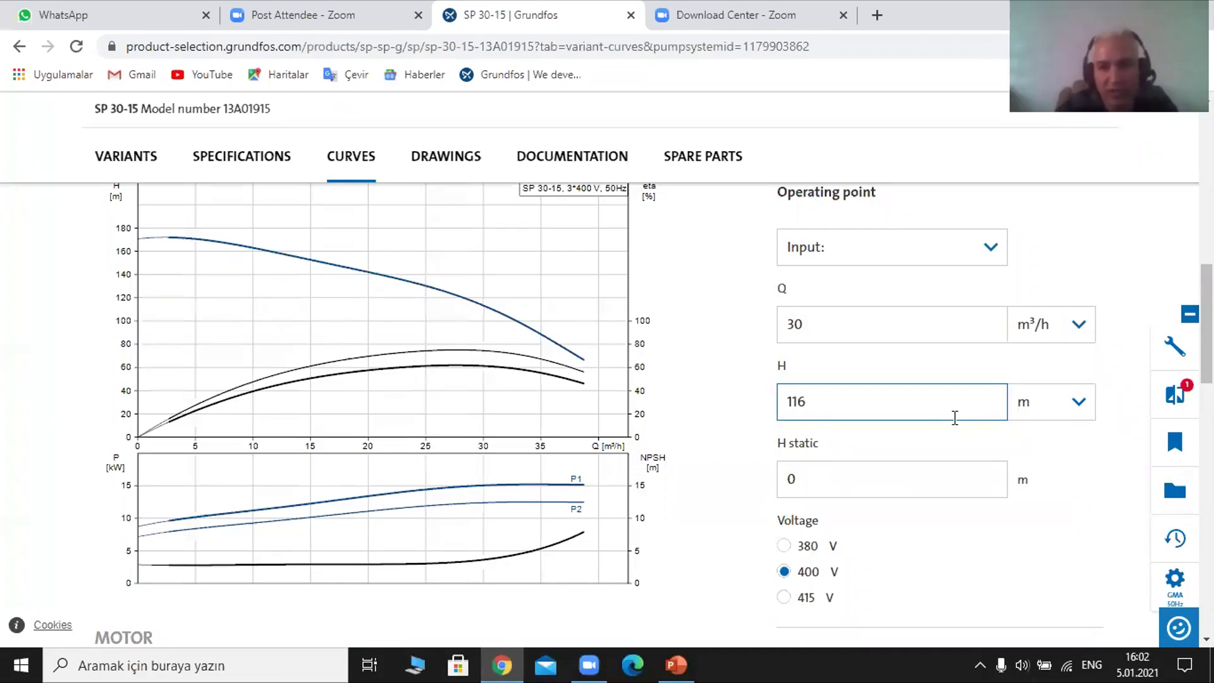
{"action": "left_click", "coordinate": [824, 479]}
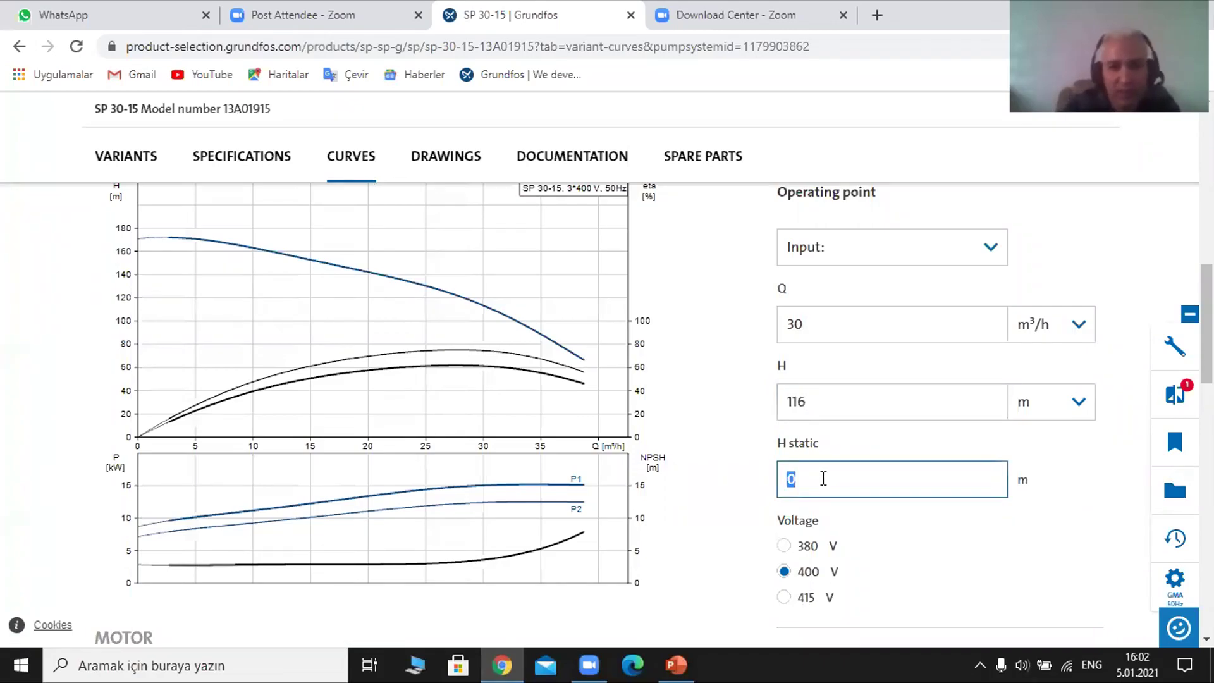
{"action": "type", "text": "100"}
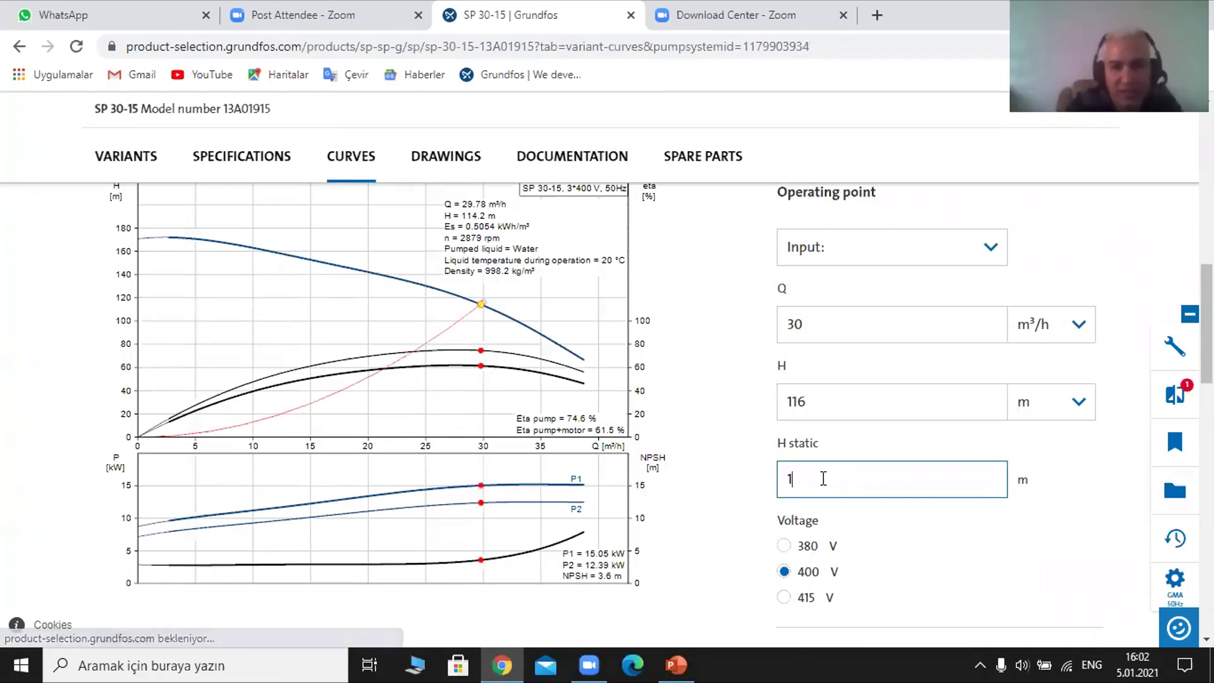
{"action": "left_click", "coordinate": [727, 388]}
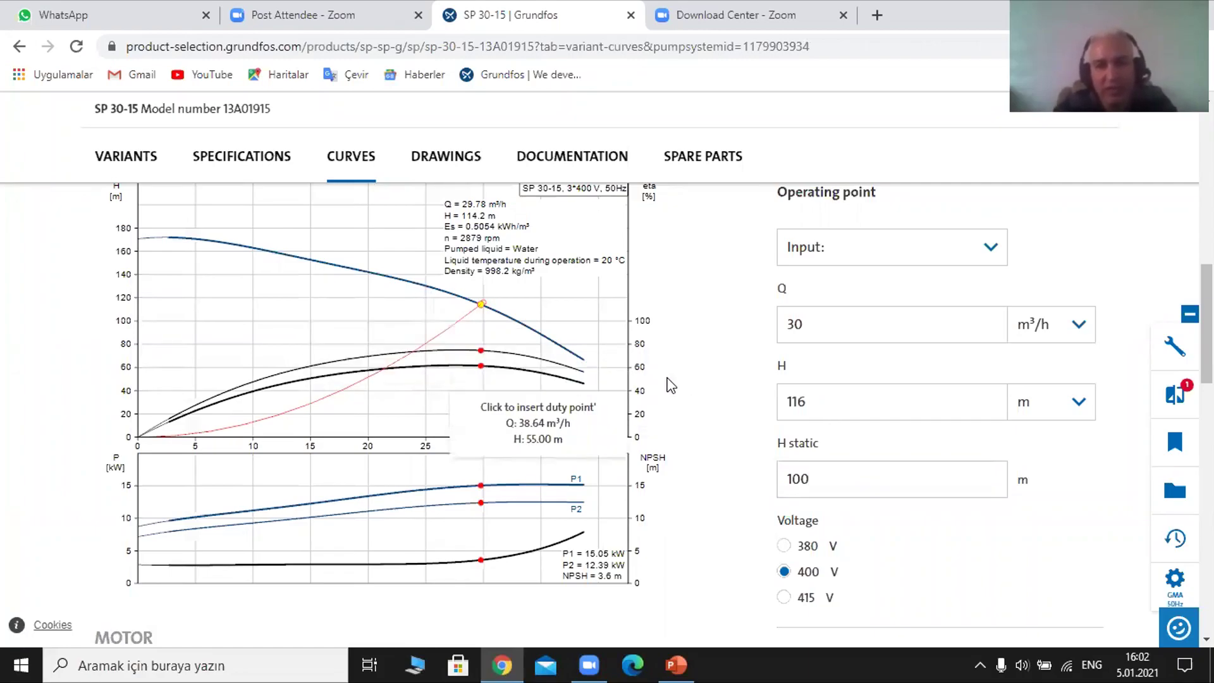
{"action": "scroll", "coordinate": [666, 383], "scroll_direction": "up", "scroll_amount": 2}
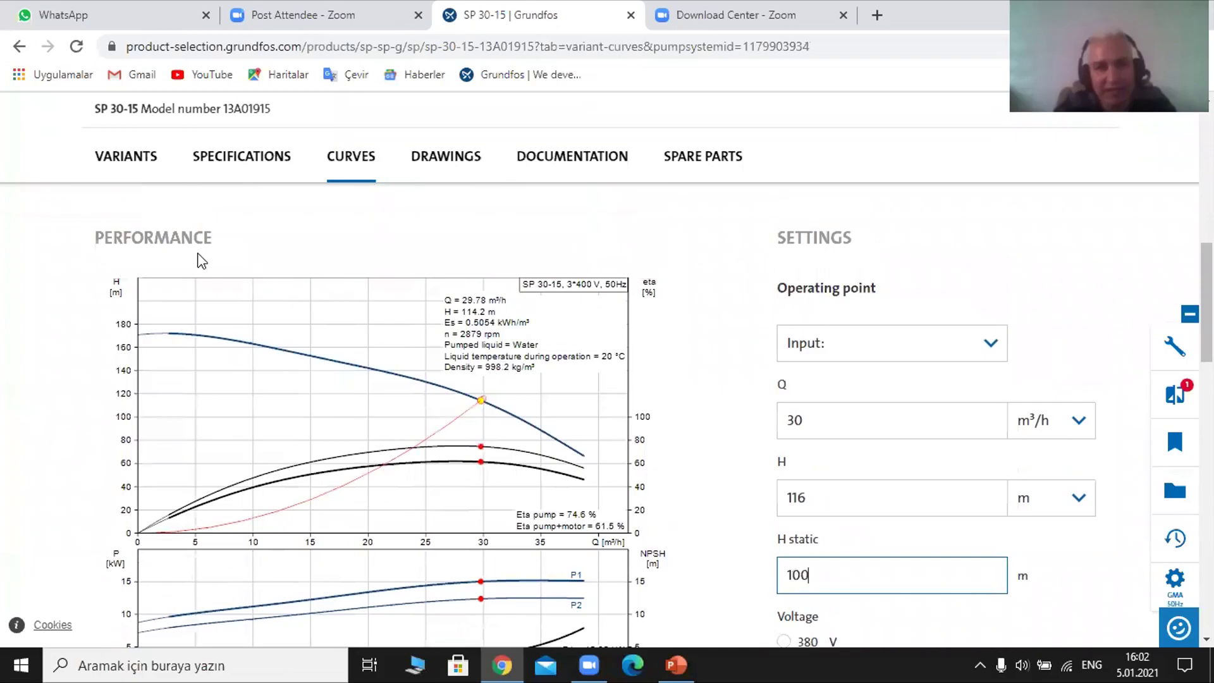
{"action": "scroll", "coordinate": [172, 249], "scroll_direction": "up", "scroll_amount": 3}
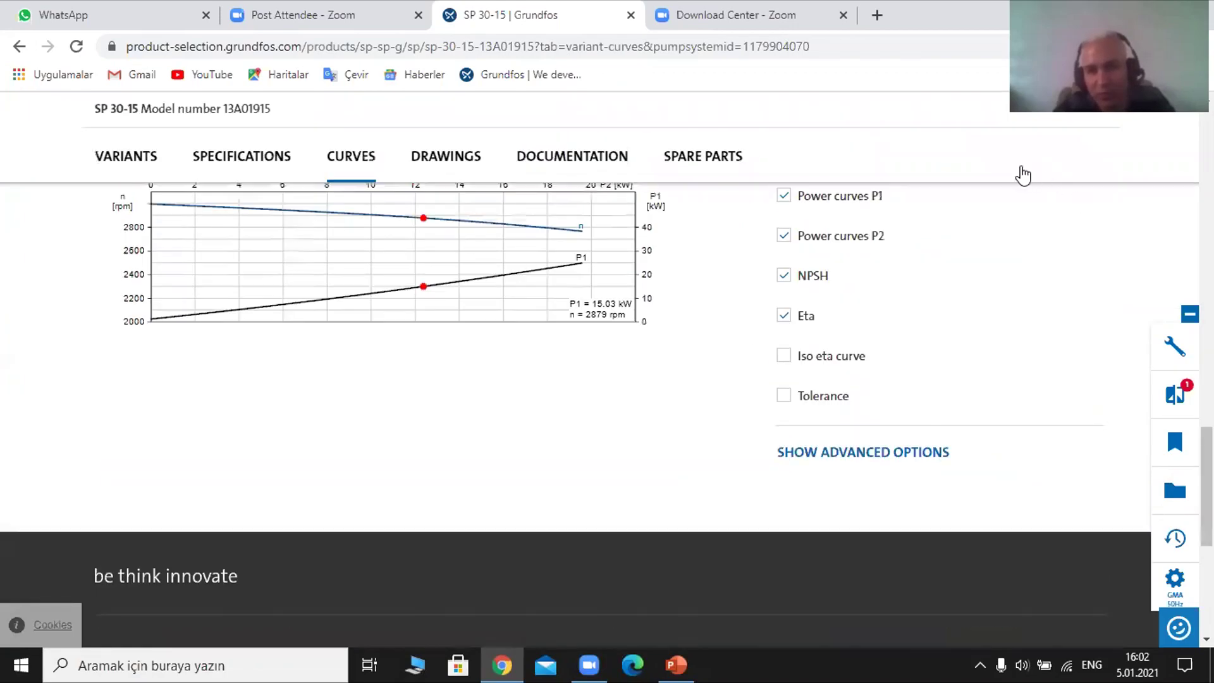
{"action": "scroll", "coordinate": [1031, 240], "scroll_direction": "up", "scroll_amount": 6}
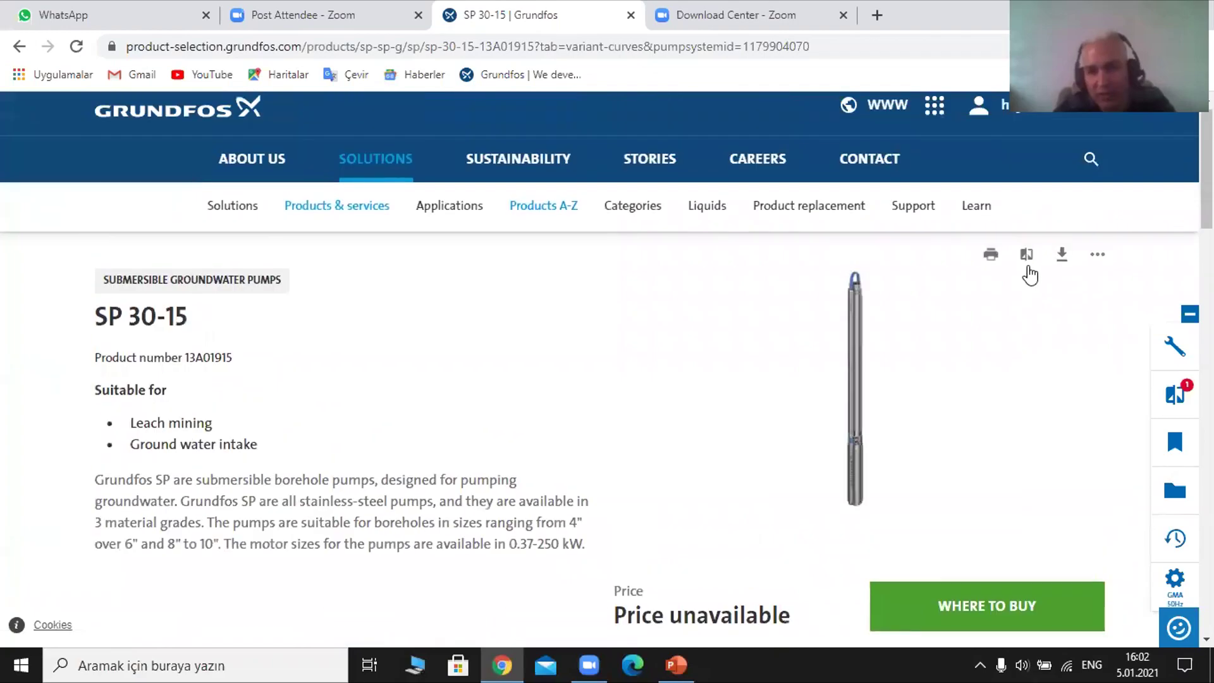
- Add SP 30-15 to the product comparison
{"action": "left_click", "coordinate": [1027, 272]}
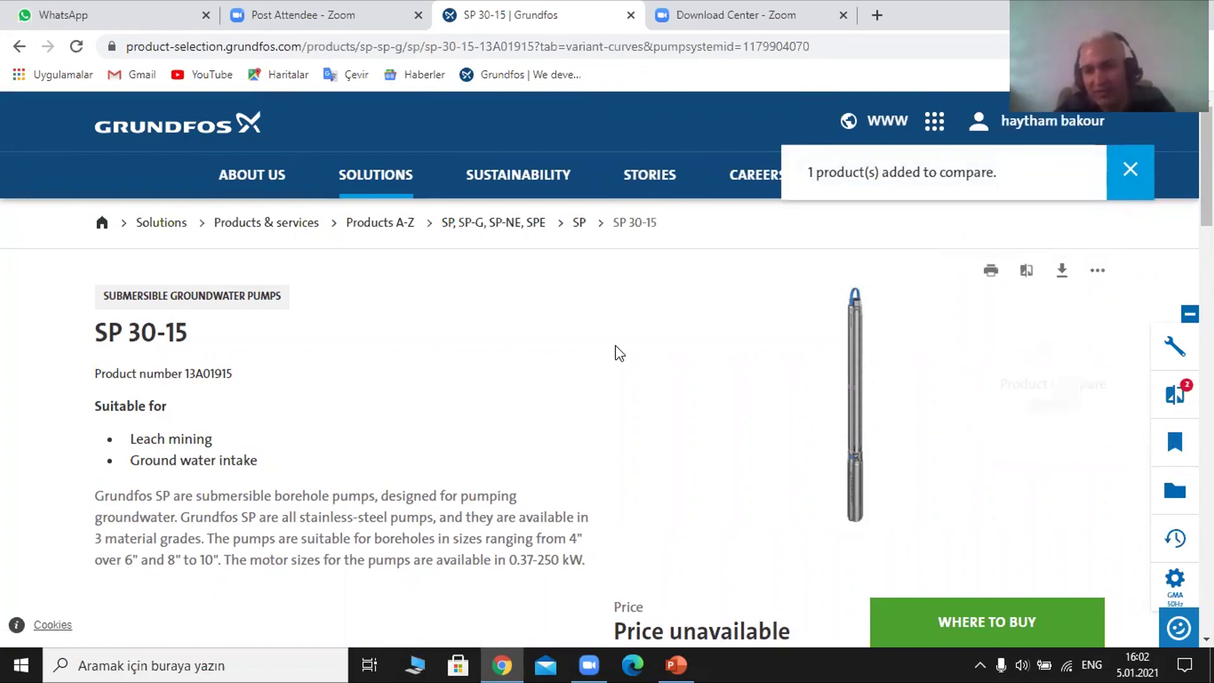
{"action": "scroll", "coordinate": [610, 353], "scroll_direction": "down", "scroll_amount": 1}
{"action": "scroll", "coordinate": [632, 347], "scroll_direction": "down", "scroll_amount": 6}
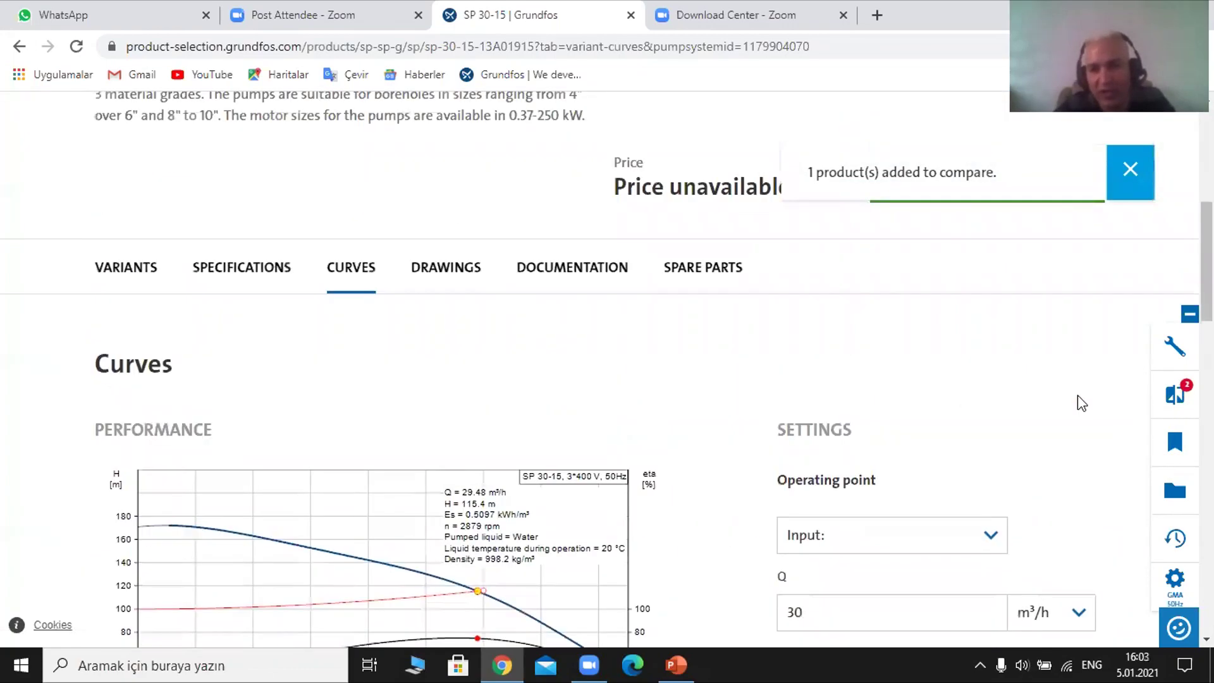
{"action": "scroll", "coordinate": [495, 408], "scroll_direction": "down", "scroll_amount": 7}
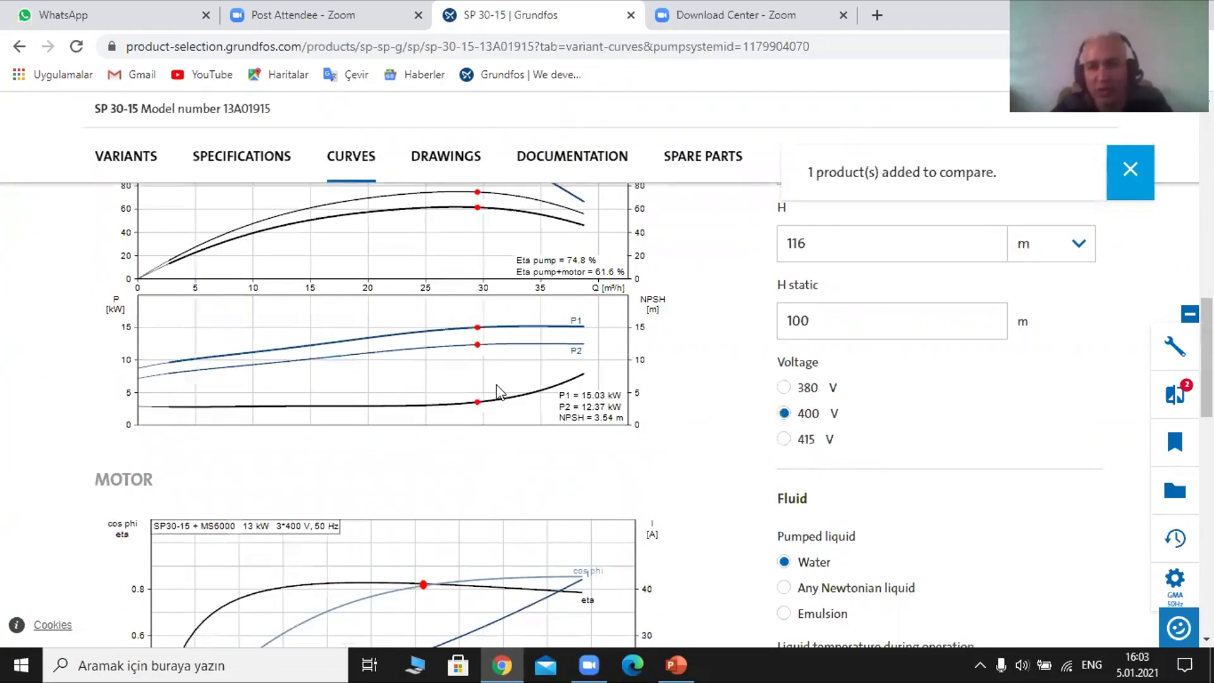
{"action": "scroll", "coordinate": [592, 341], "scroll_direction": "down", "scroll_amount": 1}
{"action": "scroll", "coordinate": [613, 348], "scroll_direction": "down", "scroll_amount": 1}
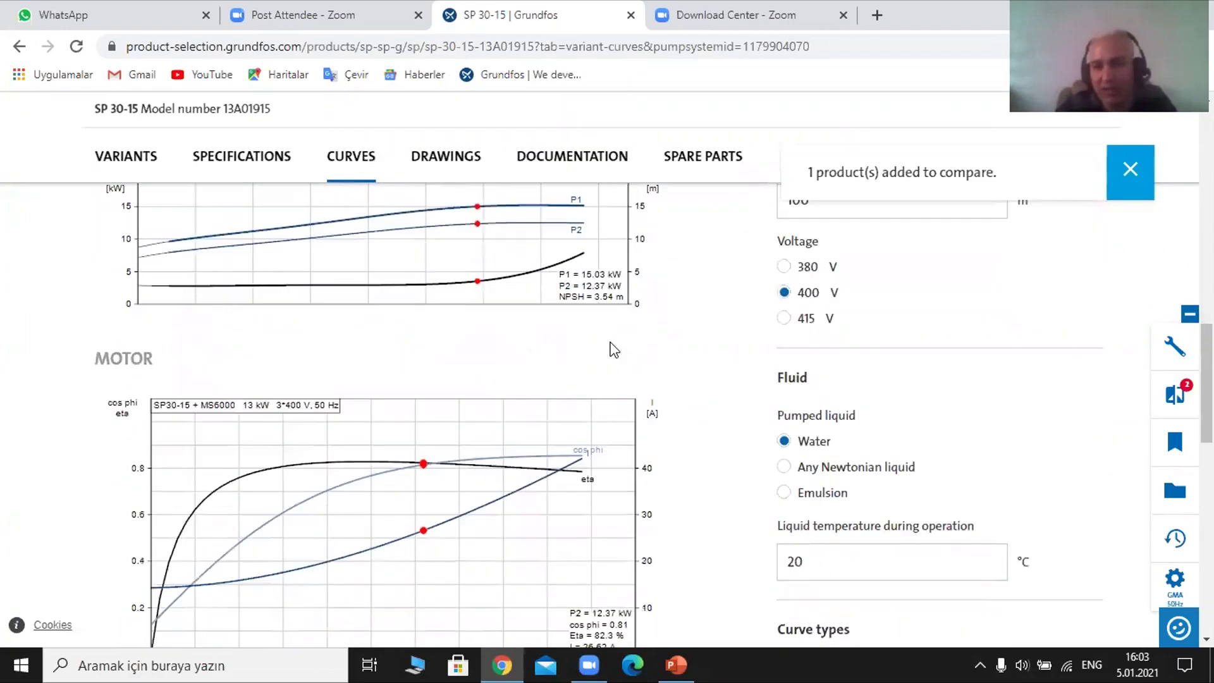
{"action": "scroll", "coordinate": [638, 350], "scroll_direction": "down", "scroll_amount": 6}
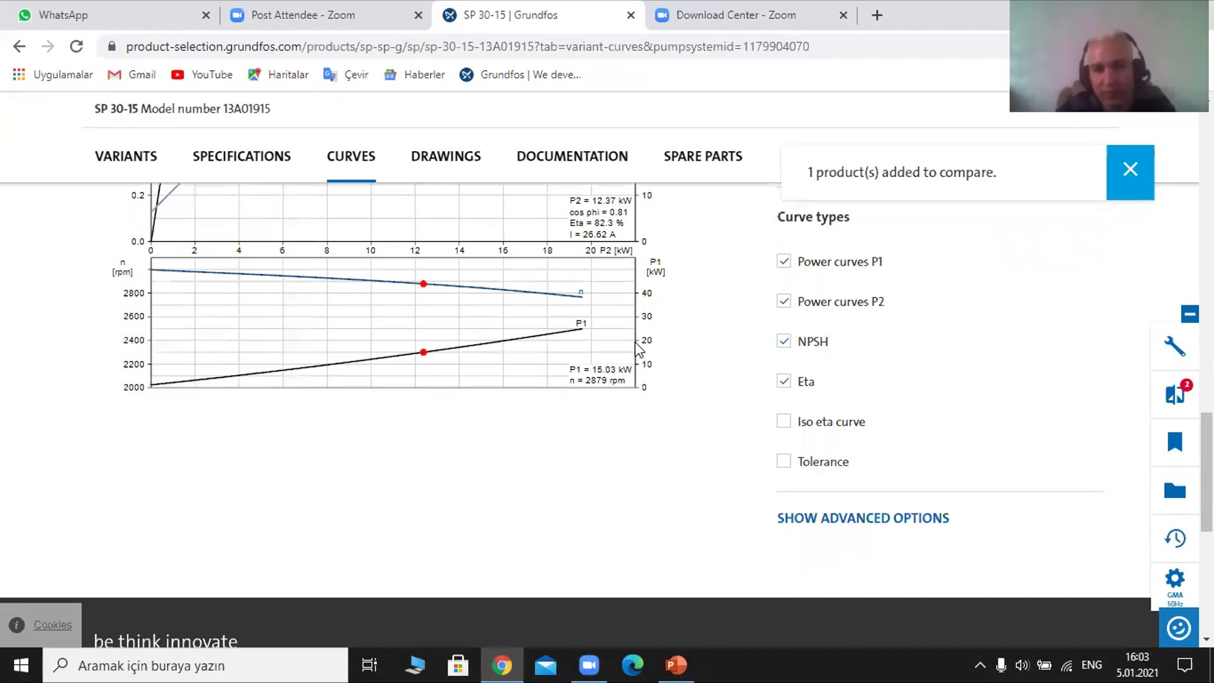
- Open the Product Compare view with SP 30-15 and SP 30-16 from the right sidebar
{"action": "scroll", "coordinate": [638, 348], "scroll_direction": "up", "scroll_amount": 5}
{"action": "scroll", "coordinate": [629, 352], "scroll_direction": "up", "scroll_amount": 8}
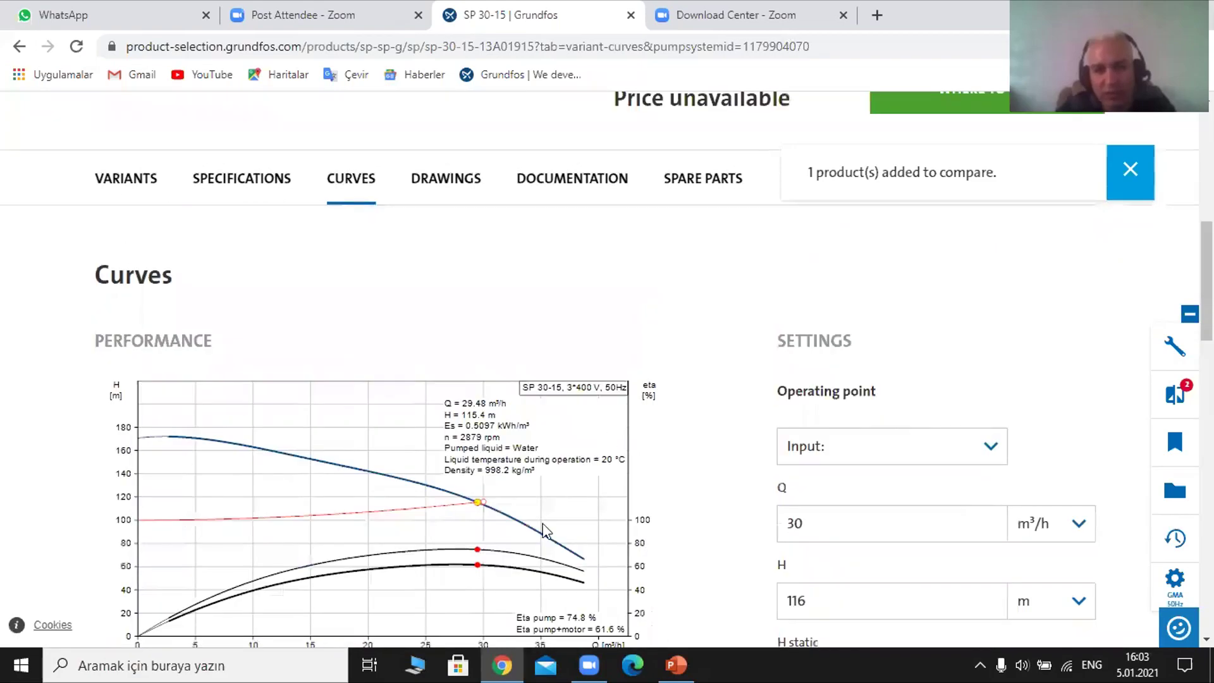
{"action": "scroll", "coordinate": [569, 500], "scroll_direction": "down", "scroll_amount": 3}
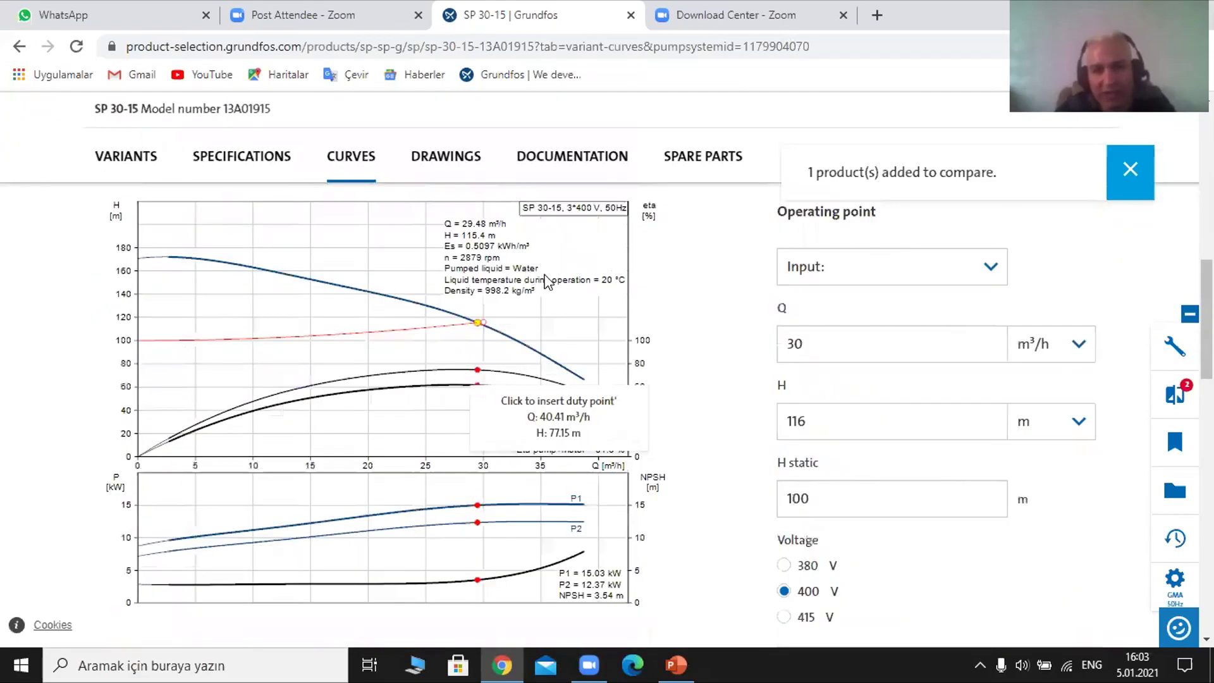
{"action": "scroll", "coordinate": [549, 272], "scroll_direction": "down", "scroll_amount": 3}
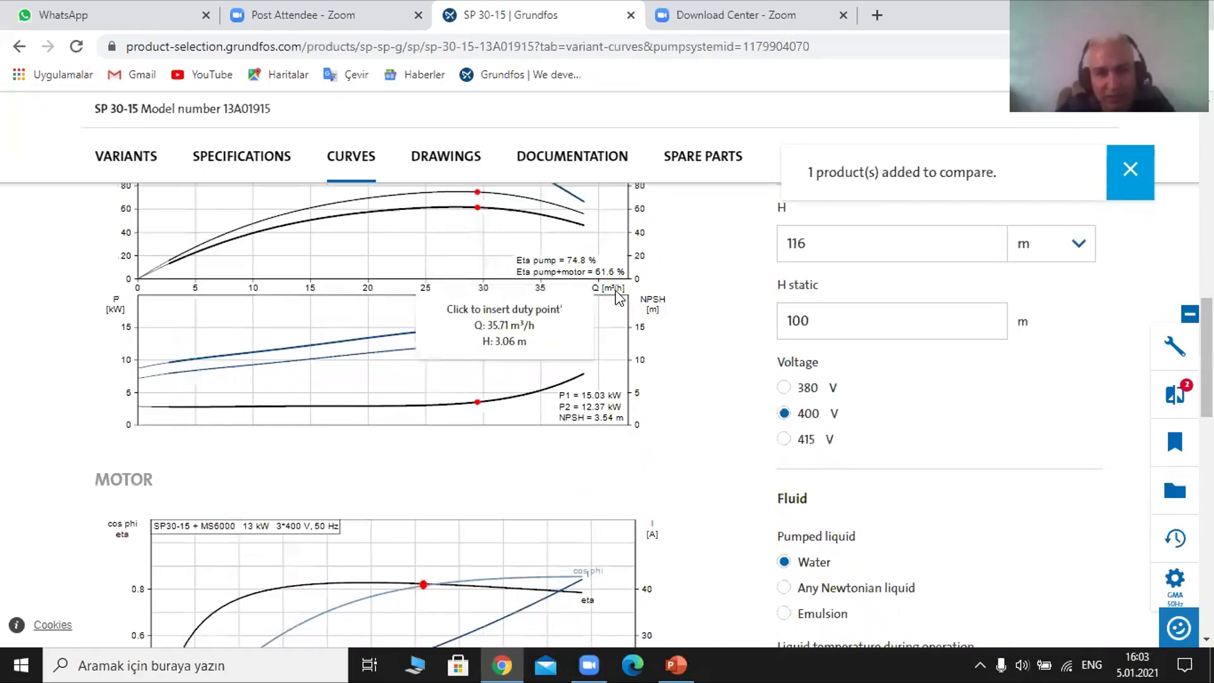
{"action": "left_click", "coordinate": [1175, 398]}
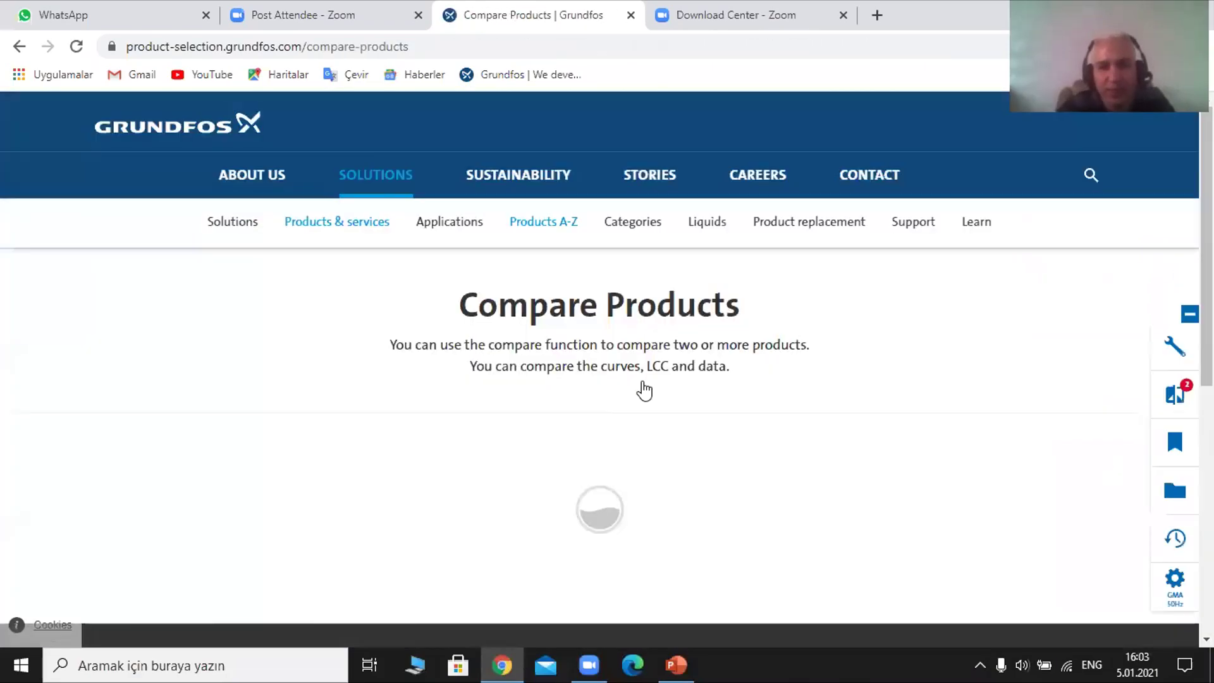
{"action": "scroll", "coordinate": [642, 387], "scroll_direction": "down", "scroll_amount": 2}
{"action": "scroll", "coordinate": [643, 391], "scroll_direction": "down", "scroll_amount": 2}
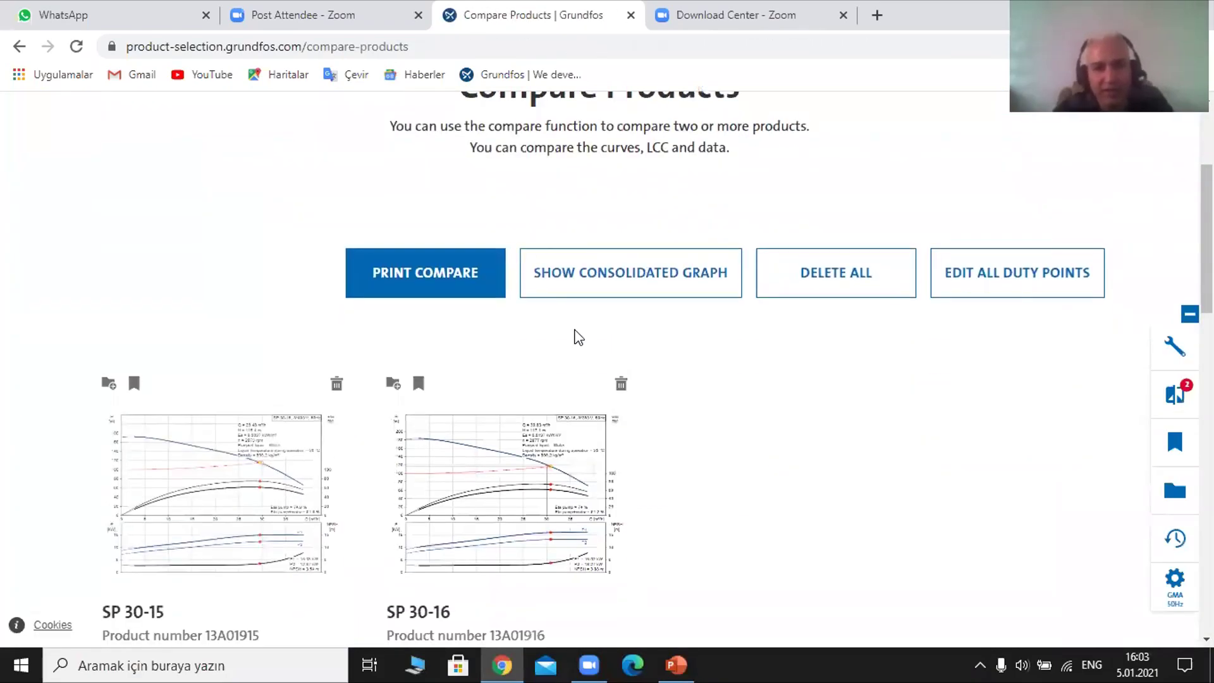
{"action": "scroll", "coordinate": [449, 322], "scroll_direction": "down", "scroll_amount": 3}
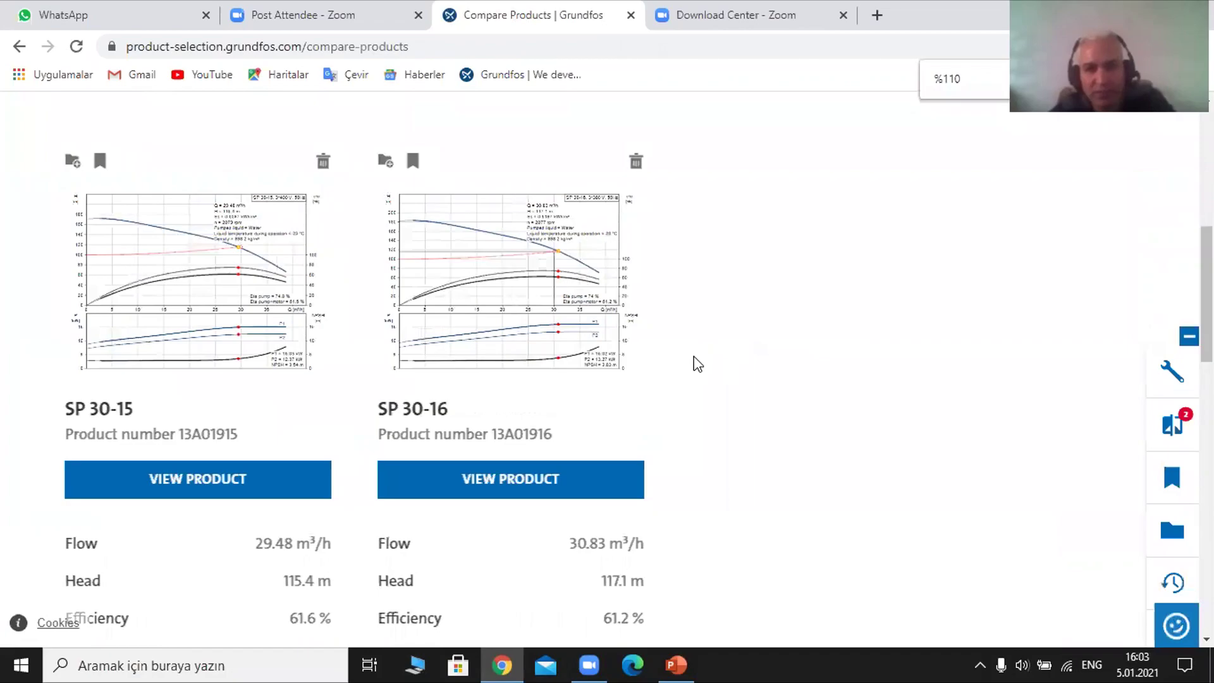
{"action": "key", "text": "ctrl+plus"}
{"action": "key", "text": "ctrl+plus"}
{"action": "key", "text": "ctrl+plus"}
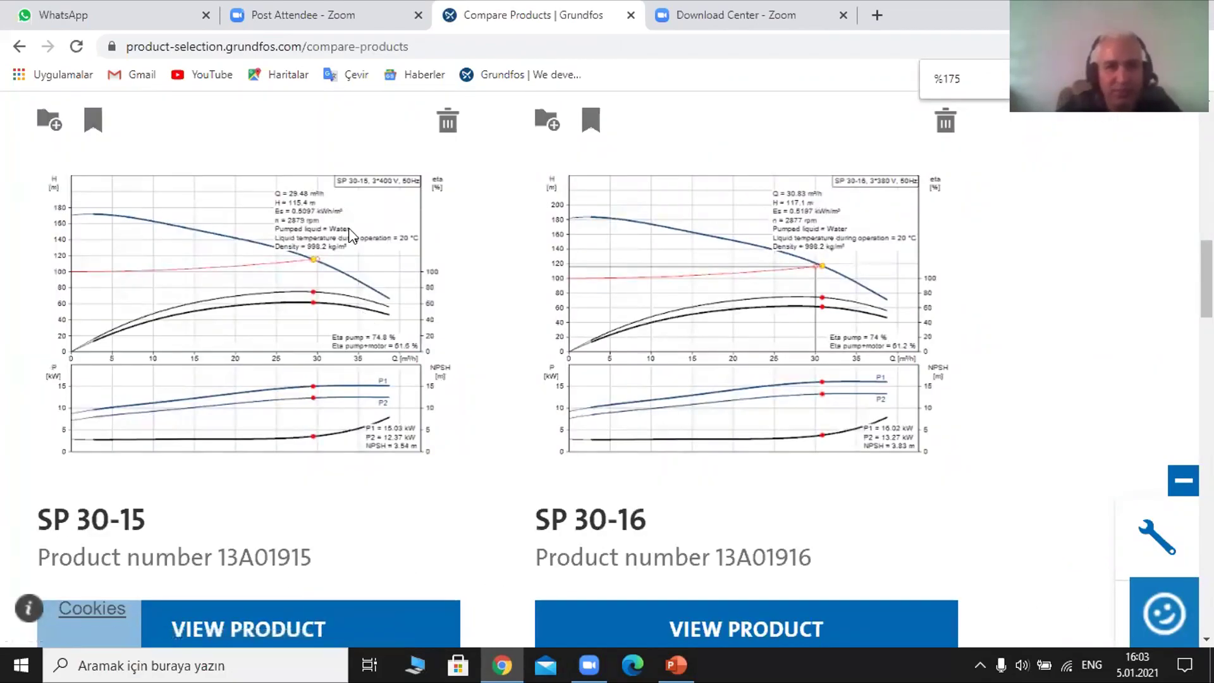
{"action": "scroll", "coordinate": [658, 284], "scroll_direction": "up", "scroll_amount": 1}
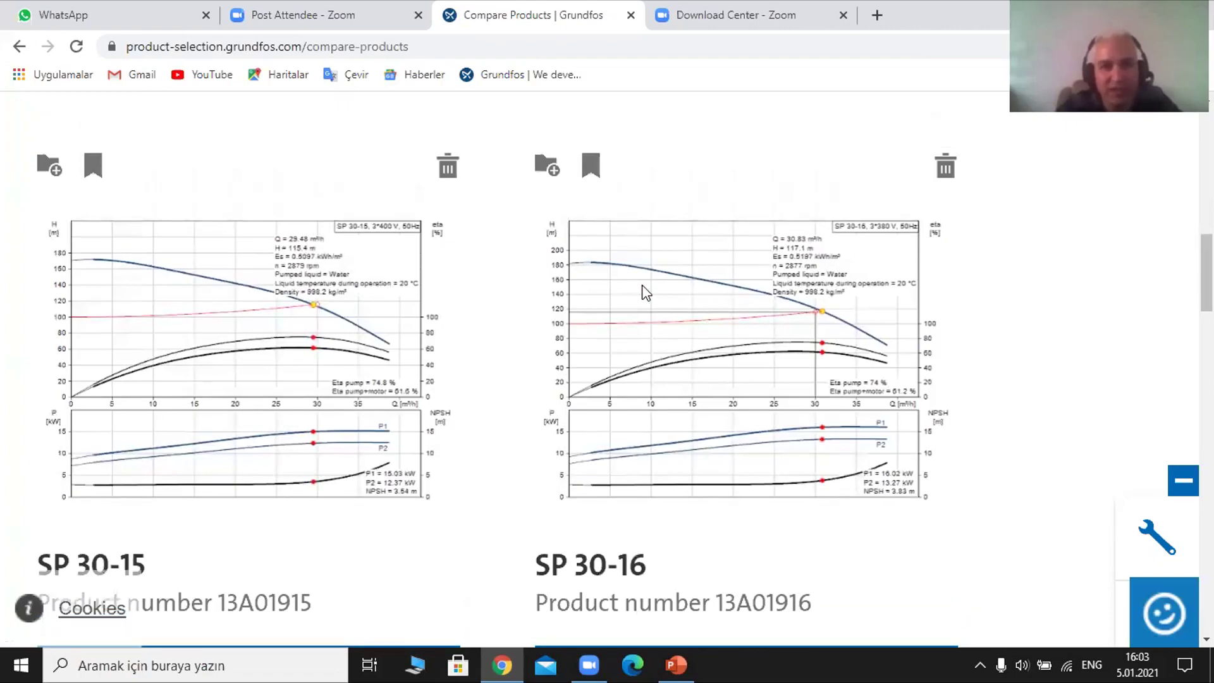
{"action": "scroll", "coordinate": [317, 389], "scroll_direction": "down", "scroll_amount": 2}
{"action": "scroll", "coordinate": [316, 386], "scroll_direction": "up", "scroll_amount": 2}
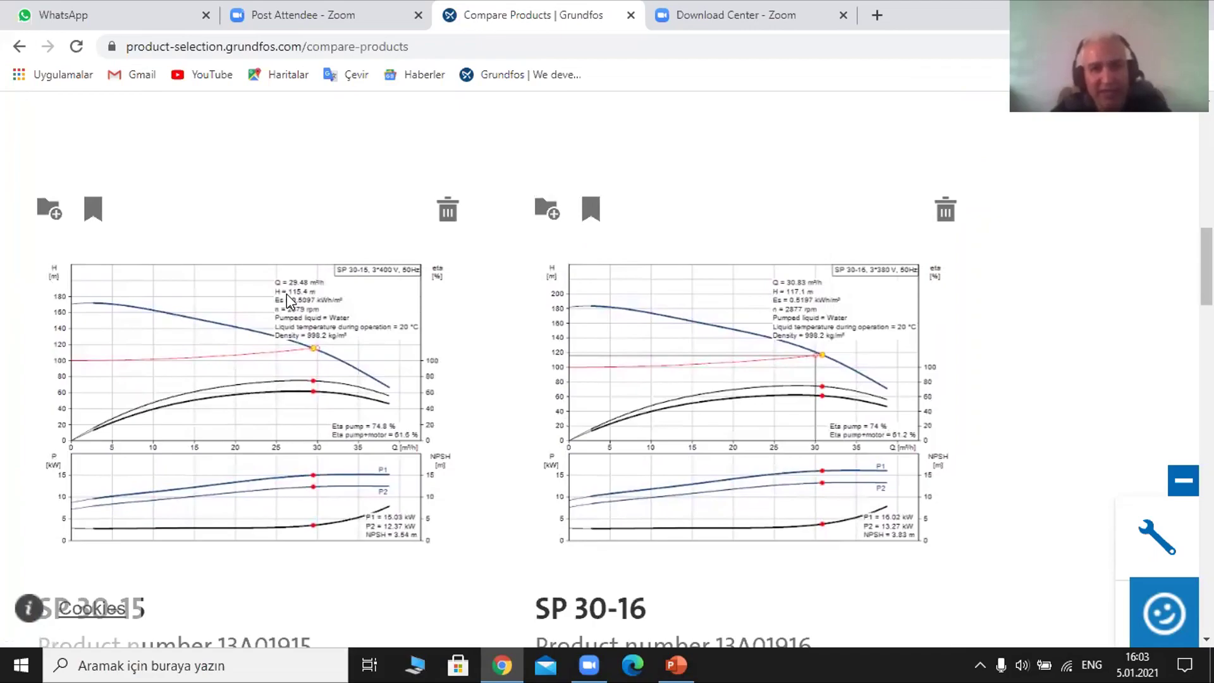
{"action": "scroll", "coordinate": [290, 291], "scroll_direction": "up", "scroll_amount": 1, "text": "ctrl"}
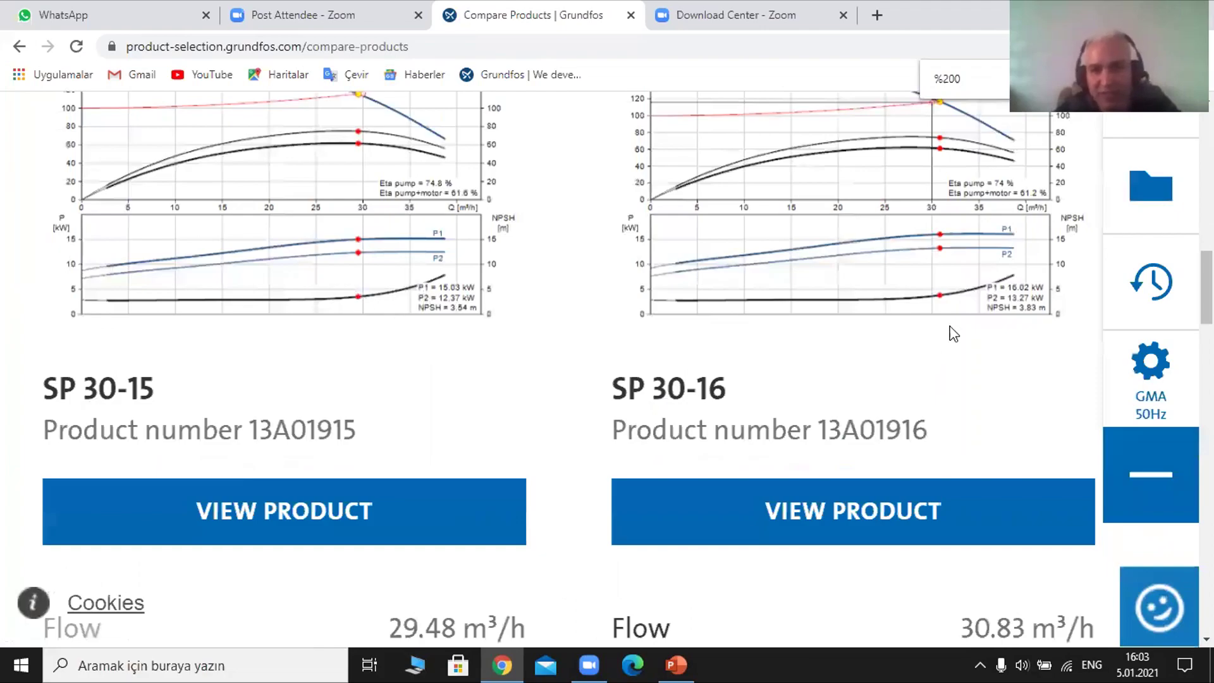
{"action": "scroll", "coordinate": [953, 370], "scroll_direction": "up", "scroll_amount": 4}
{"action": "scroll", "coordinate": [958, 379], "scroll_direction": "down", "scroll_amount": 2}
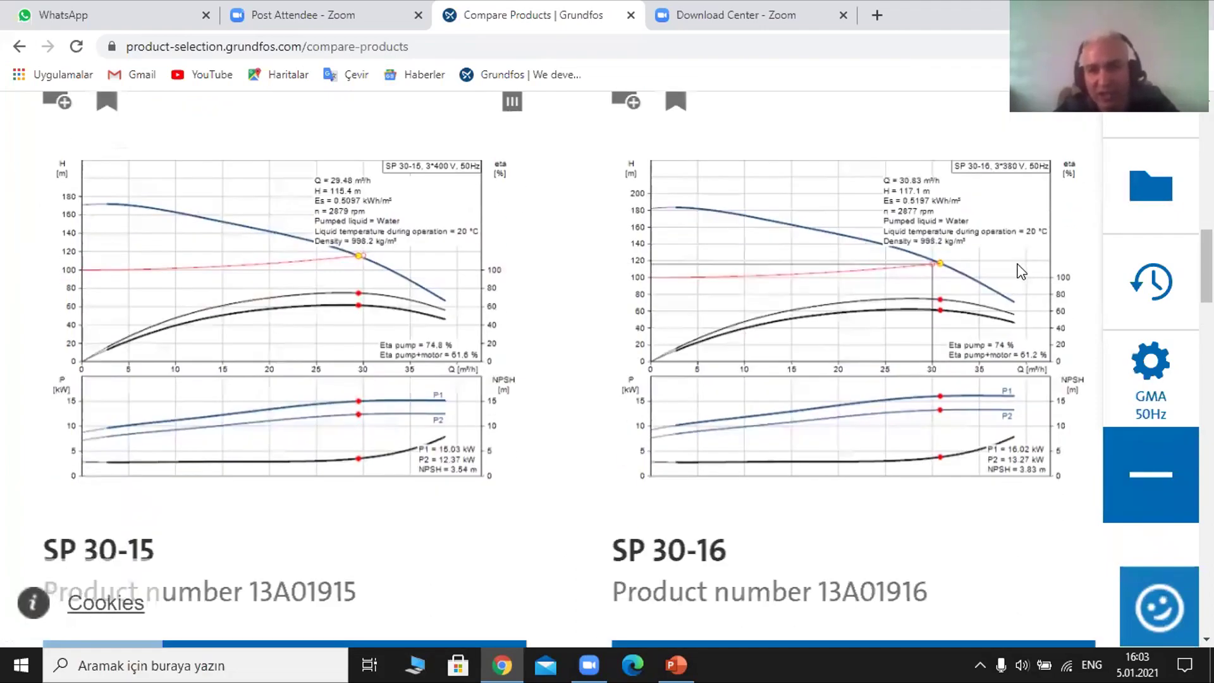
{"action": "scroll", "coordinate": [911, 210], "scroll_direction": "down", "scroll_amount": 4}
{"action": "scroll", "coordinate": [911, 199], "scroll_direction": "up", "scroll_amount": 4}
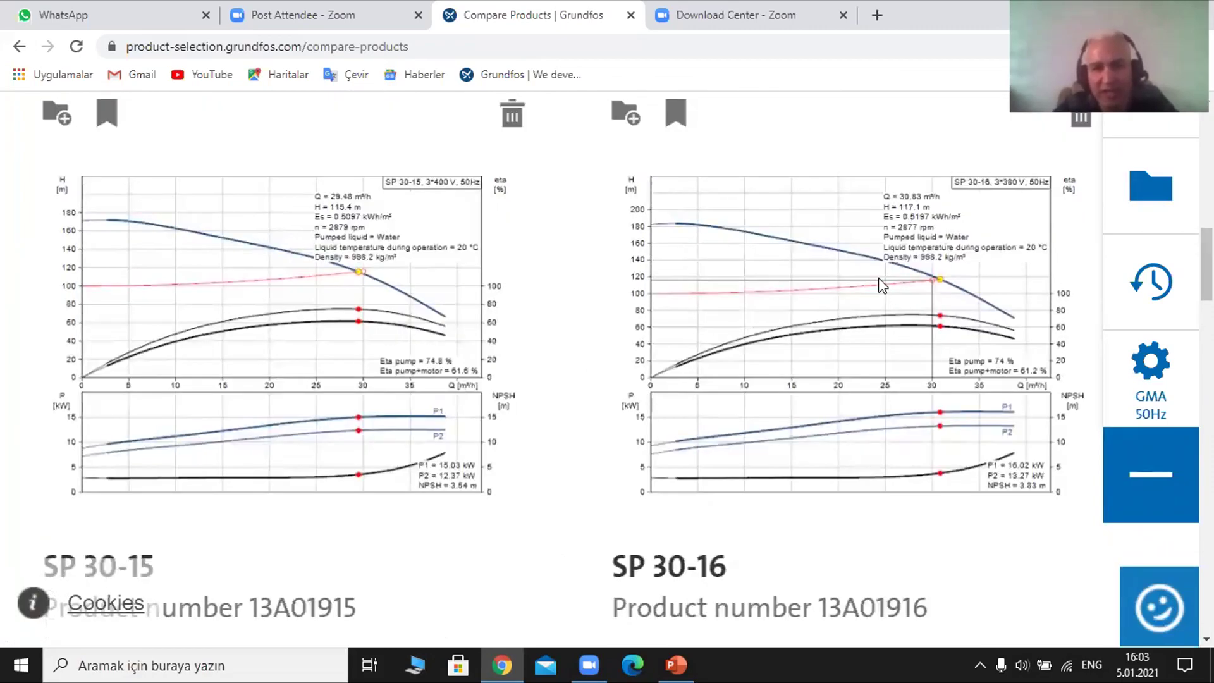
{"action": "scroll", "coordinate": [503, 301], "scroll_direction": "down", "scroll_amount": 1}
{"action": "scroll", "coordinate": [503, 301], "scroll_direction": "down", "scroll_amount": 1}
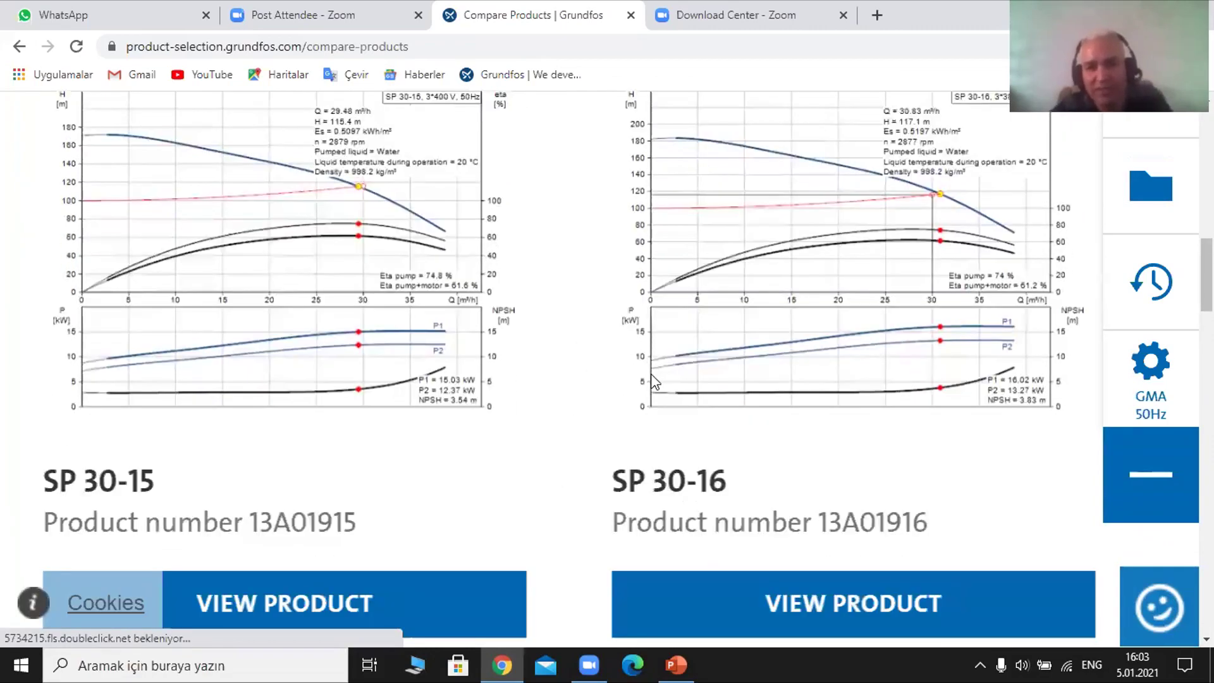
{"action": "scroll", "coordinate": [870, 306], "scroll_direction": "down", "scroll_amount": 6}
{"action": "mouse_move", "coordinate": [1156, 246]}
{"action": "scroll", "coordinate": [1151, 284], "scroll_direction": "up", "scroll_amount": 2}
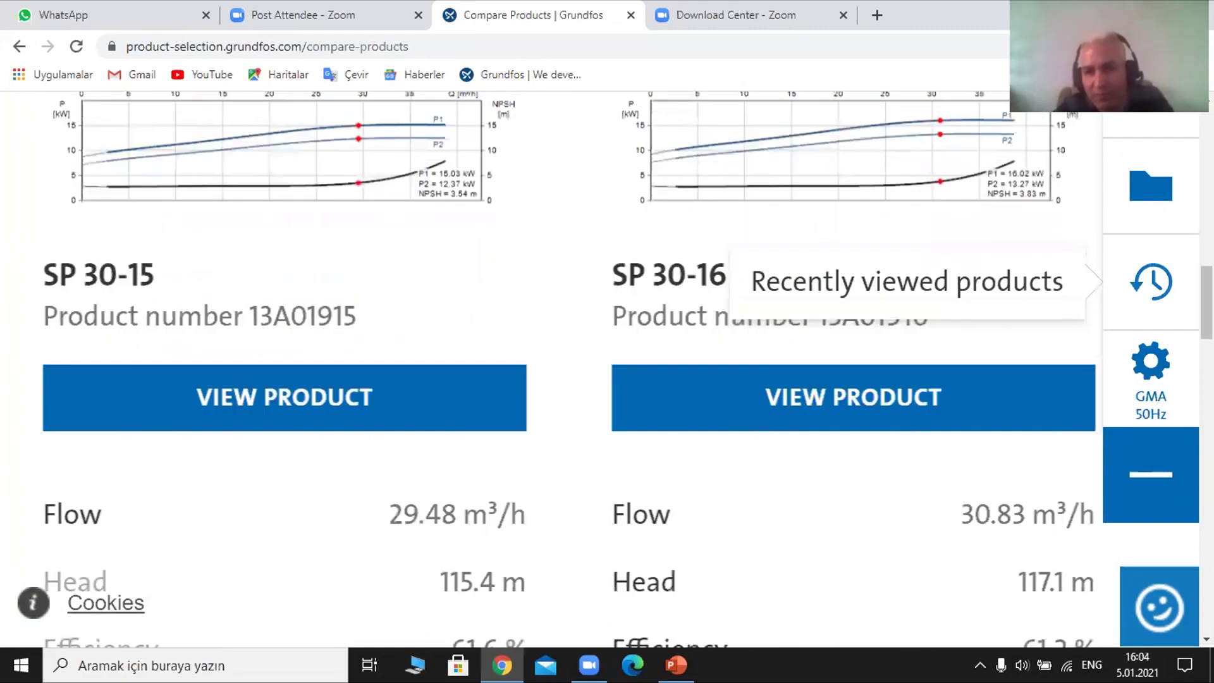
{"action": "scroll", "coordinate": [894, 415], "scroll_direction": "up", "scroll_amount": 10}
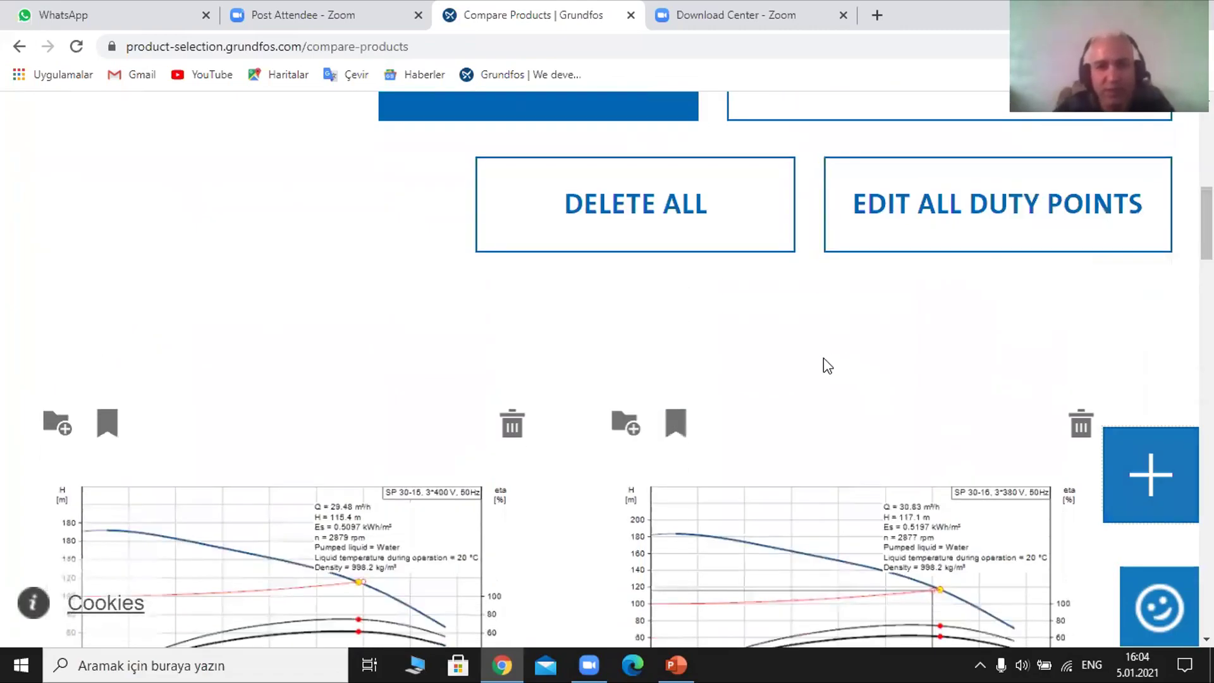
{"action": "scroll", "coordinate": [381, 311], "scroll_direction": "down", "scroll_amount": 5}
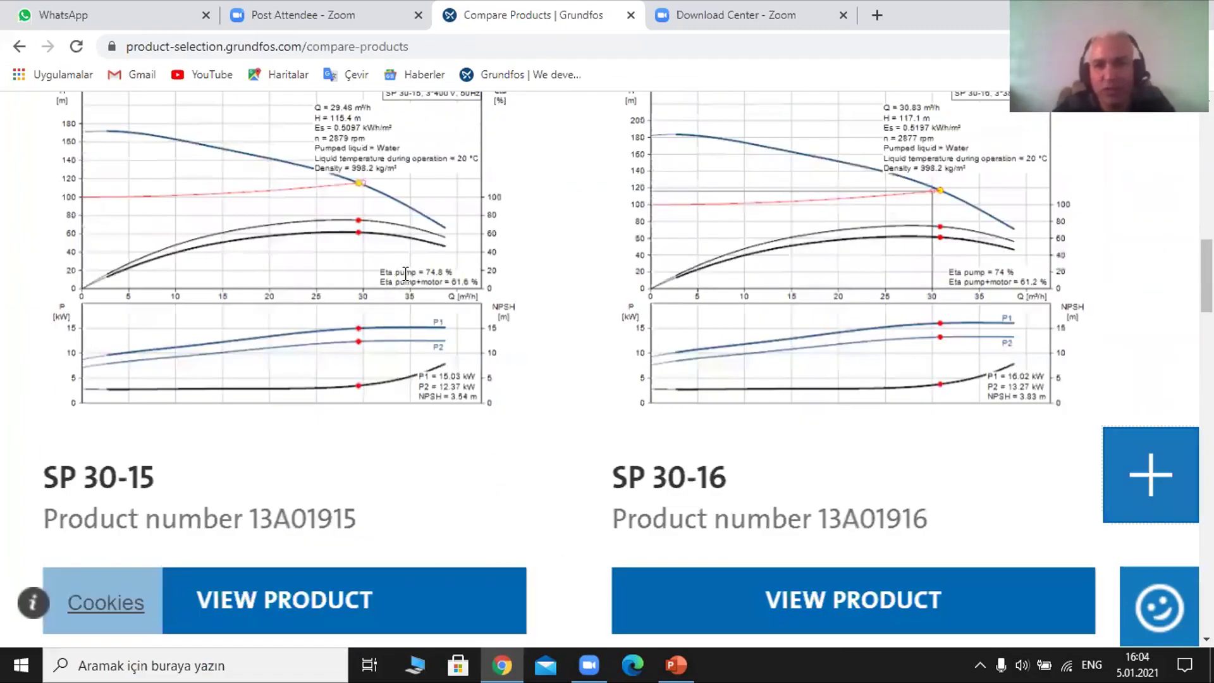
{"action": "scroll", "coordinate": [406, 273], "scroll_direction": "down", "scroll_amount": 6}
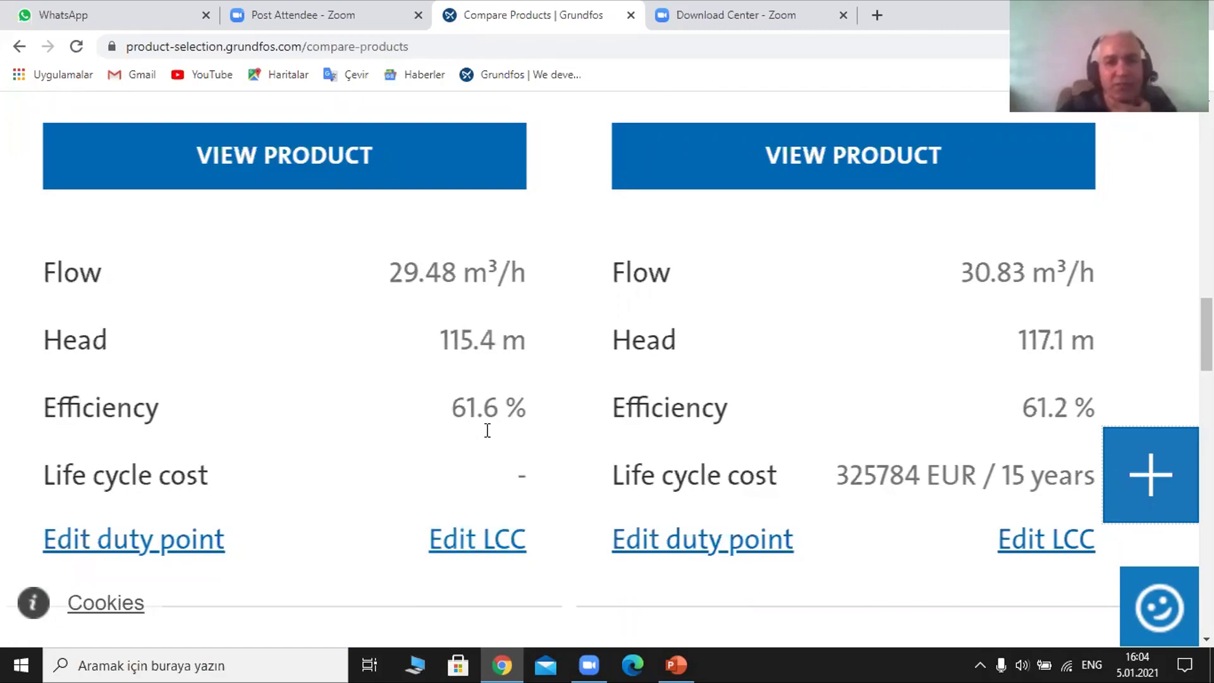
{"action": "scroll", "coordinate": [491, 405], "scroll_direction": "down", "scroll_amount": 1}
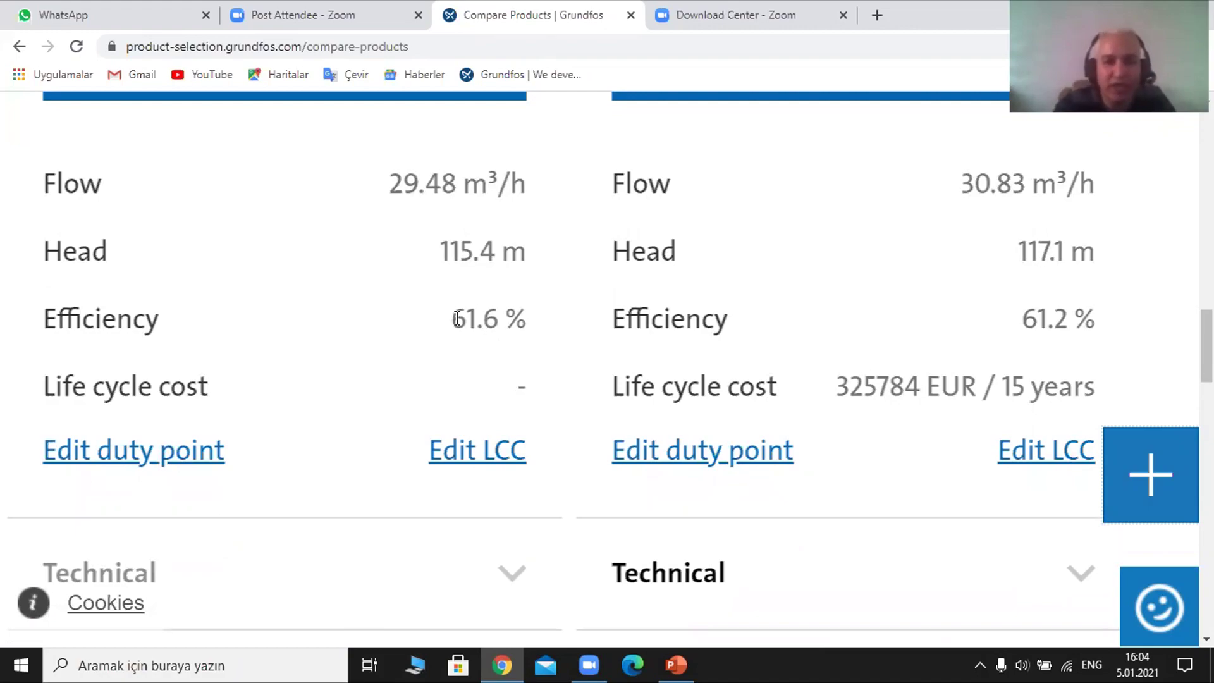
{"action": "left_click_drag", "start_coordinate": [456, 320], "coordinate": [745, 335]}
{"action": "left_click_drag", "start_coordinate": [1023, 319], "coordinate": [1070, 332]}
{"action": "scroll", "coordinate": [822, 329], "scroll_direction": "down", "scroll_amount": 1}
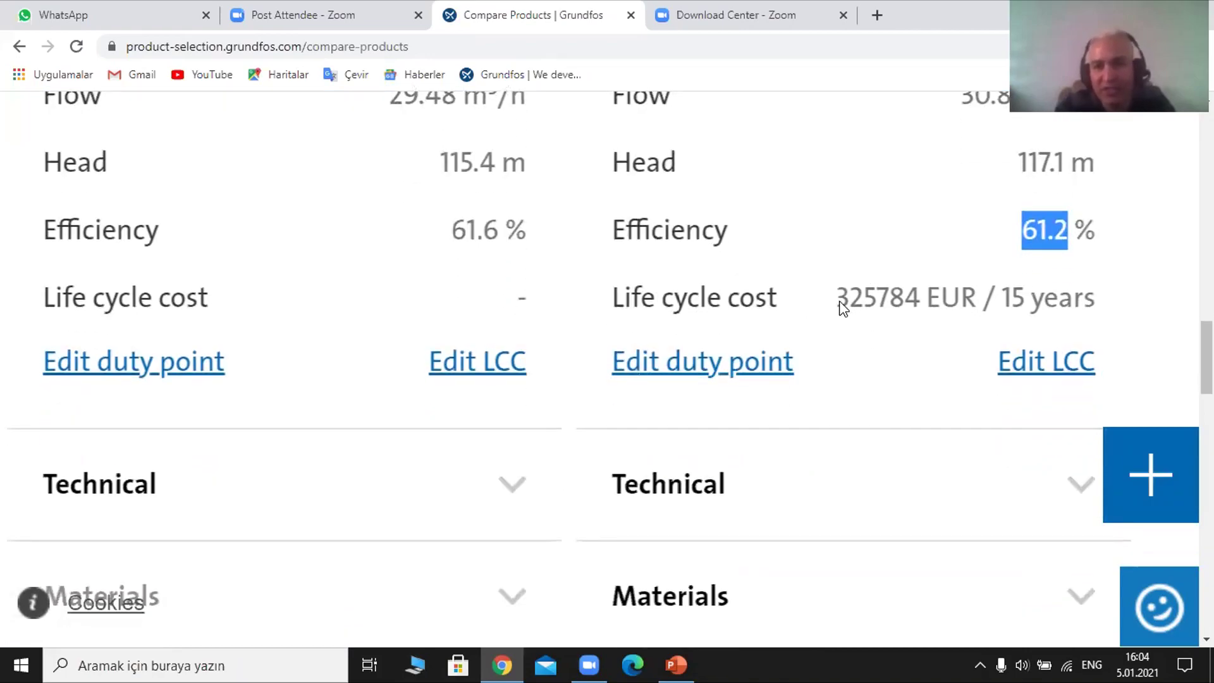
{"action": "left_click_drag", "start_coordinate": [844, 302], "coordinate": [970, 320]}
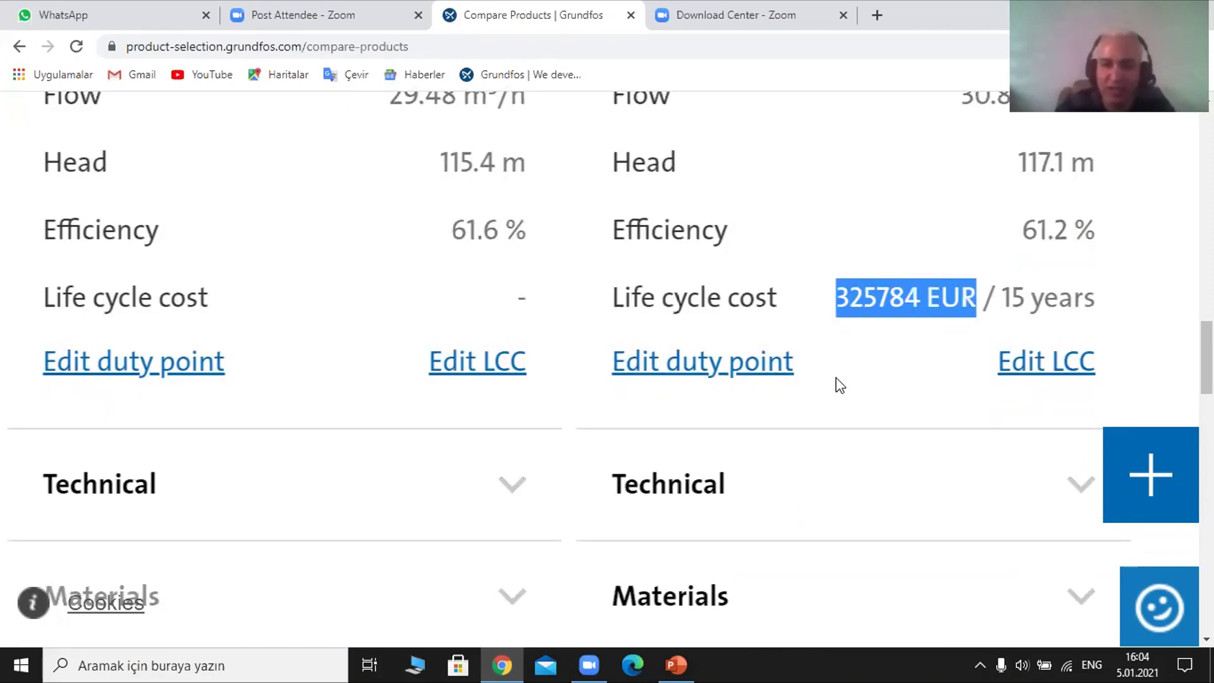
{"action": "scroll", "coordinate": [816, 380], "scroll_direction": "down", "scroll_amount": 3}
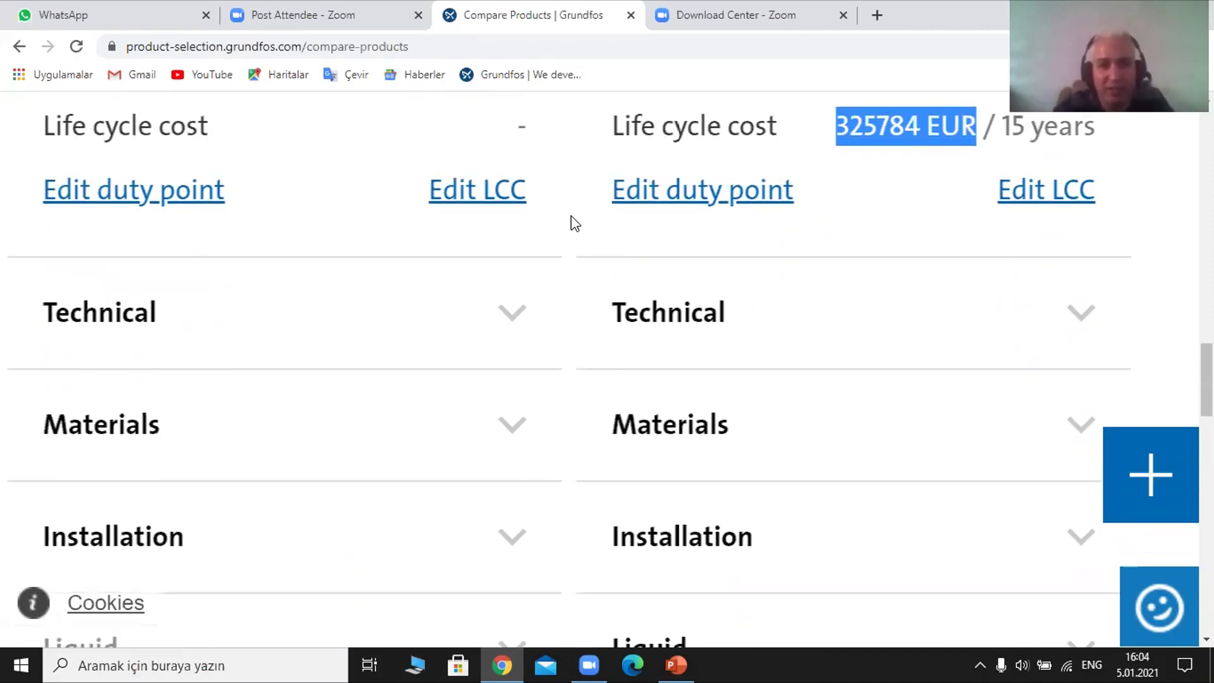
{"action": "scroll", "coordinate": [556, 221], "scroll_direction": "down", "scroll_amount": 1}
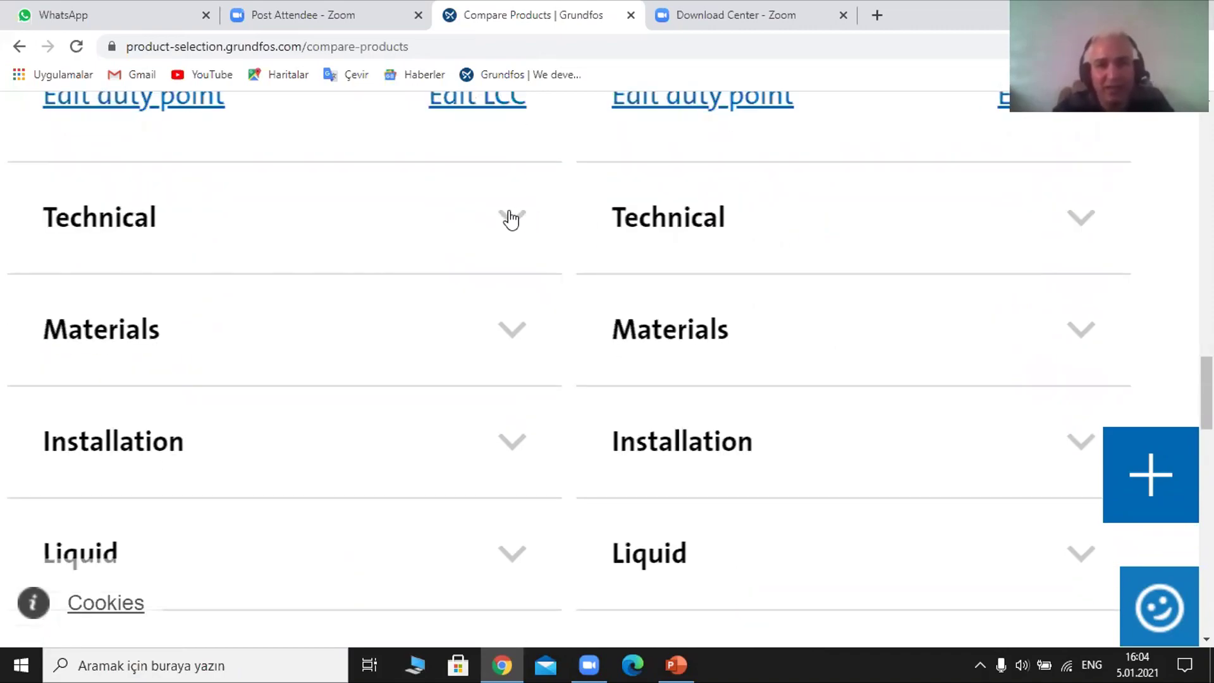
- Expand Technical details for both pumps and review 2900 rpm speed, 15/16 stages, motor version T40
{"action": "left_click", "coordinate": [510, 220]}
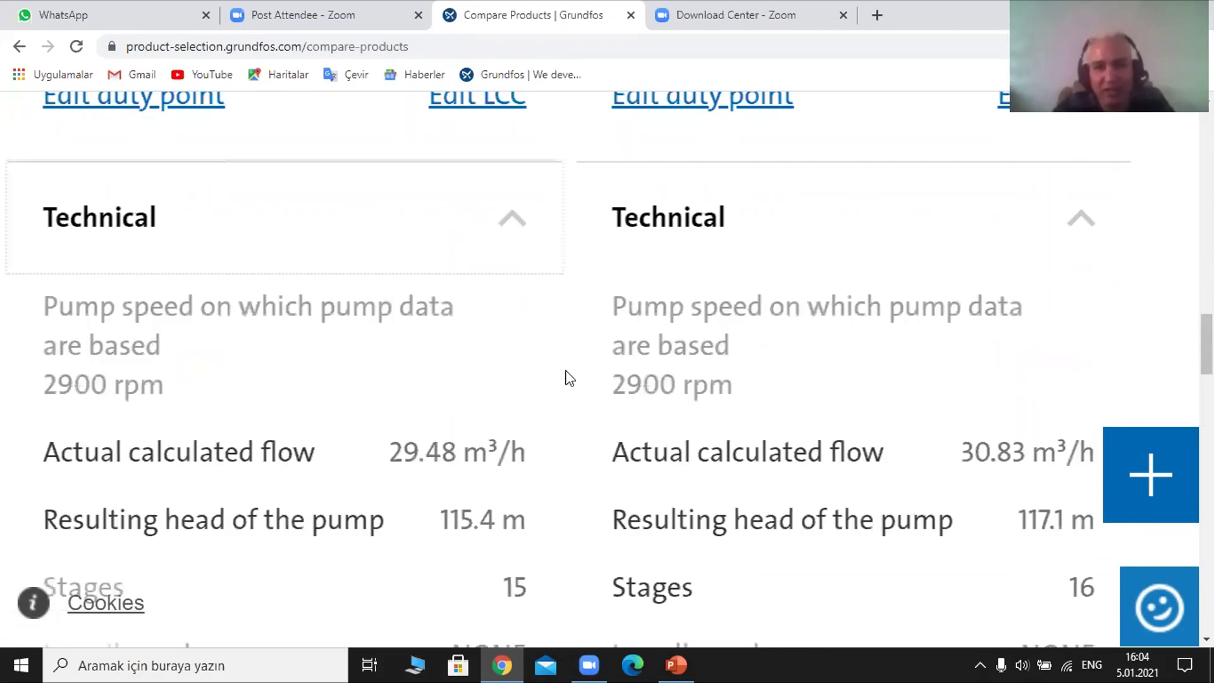
{"action": "scroll", "coordinate": [572, 369], "scroll_direction": "down", "scroll_amount": 4}
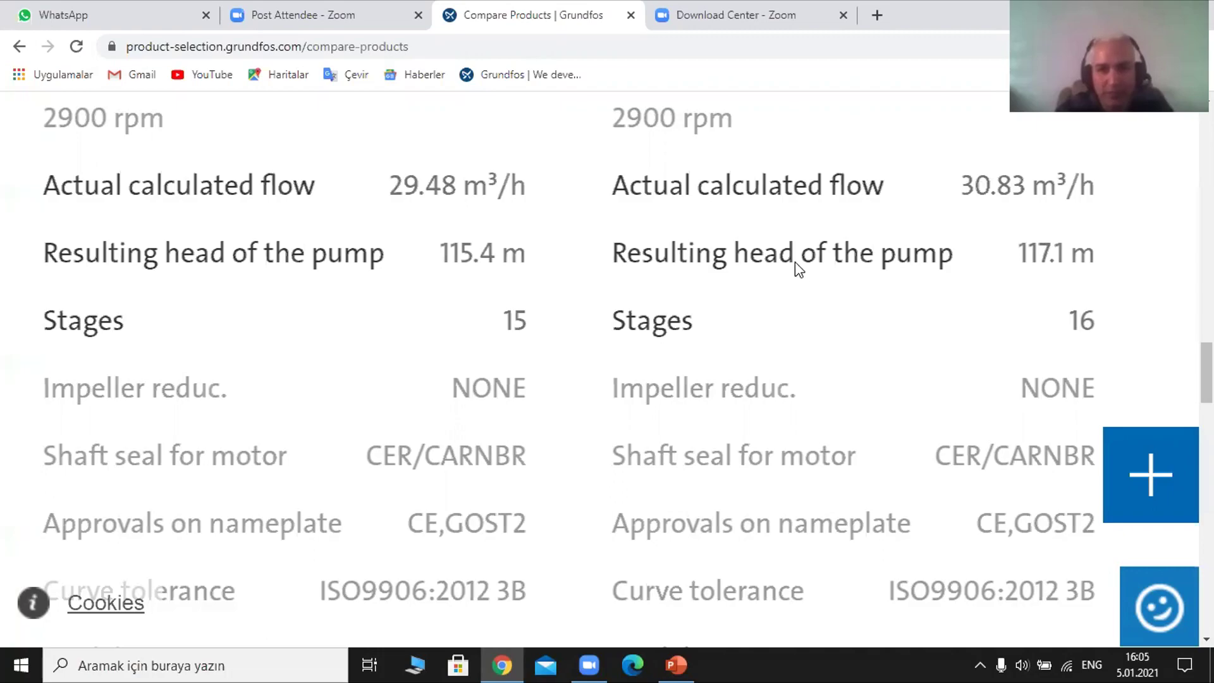
{"action": "scroll", "coordinate": [794, 266], "scroll_direction": "down", "scroll_amount": 4}
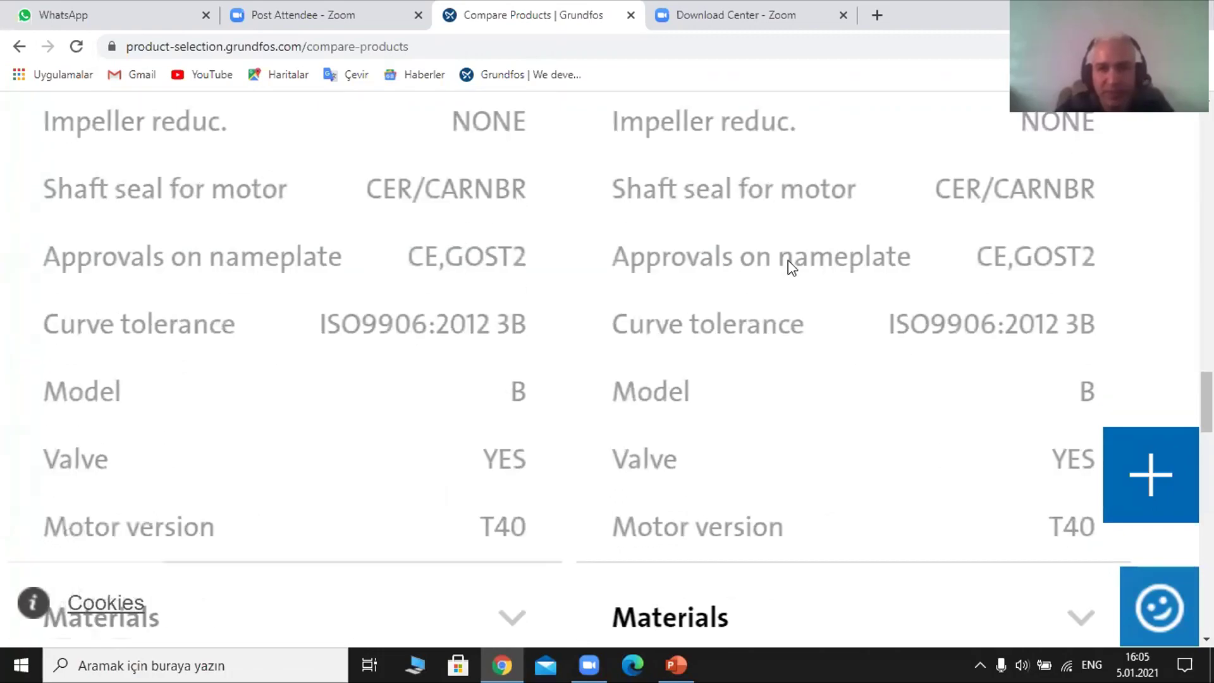
{"action": "scroll", "coordinate": [742, 265], "scroll_direction": "up", "scroll_amount": 1}
{"action": "scroll", "coordinate": [687, 272], "scroll_direction": "down", "scroll_amount": 1}
{"action": "scroll", "coordinate": [693, 279], "scroll_direction": "down", "scroll_amount": 3}
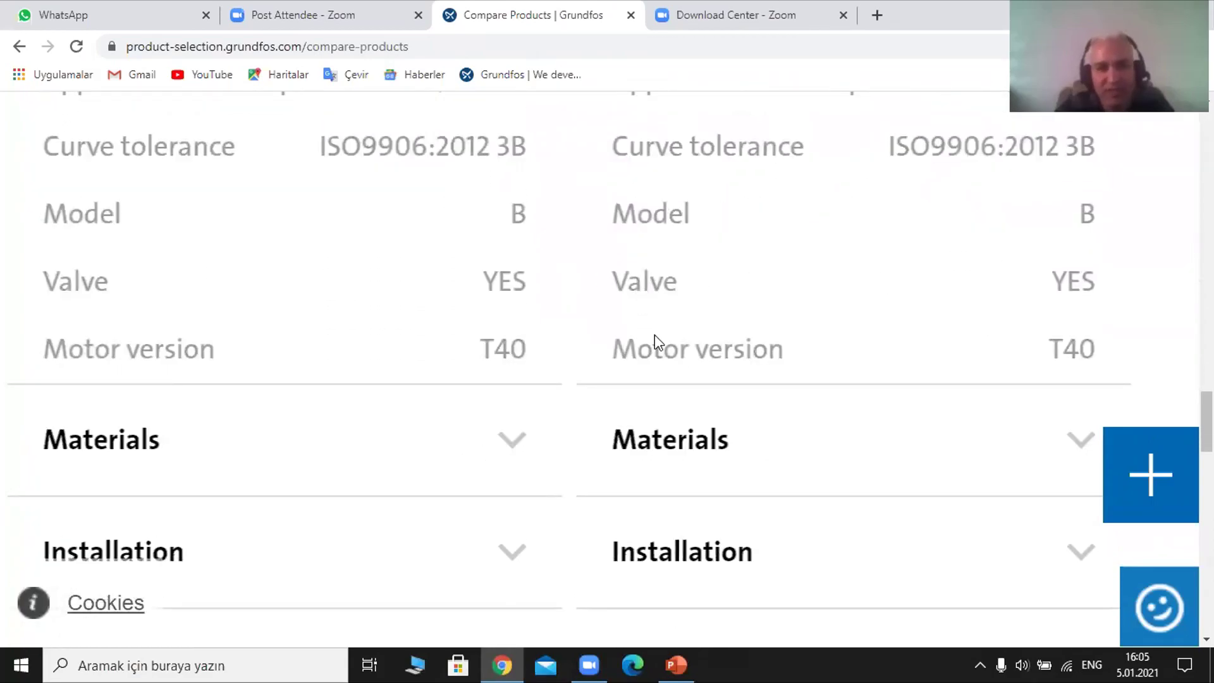
{"action": "scroll", "coordinate": [633, 297], "scroll_direction": "down", "scroll_amount": 1}
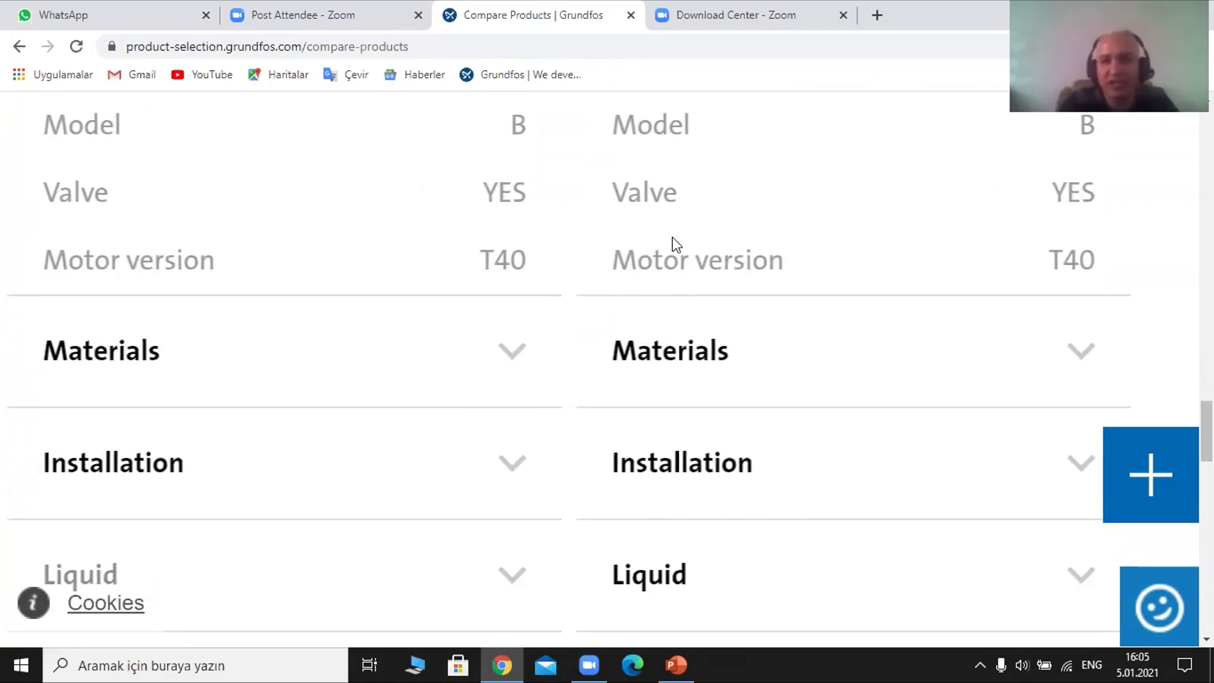
{"action": "scroll", "coordinate": [802, 274], "scroll_direction": "down", "scroll_amount": 2}
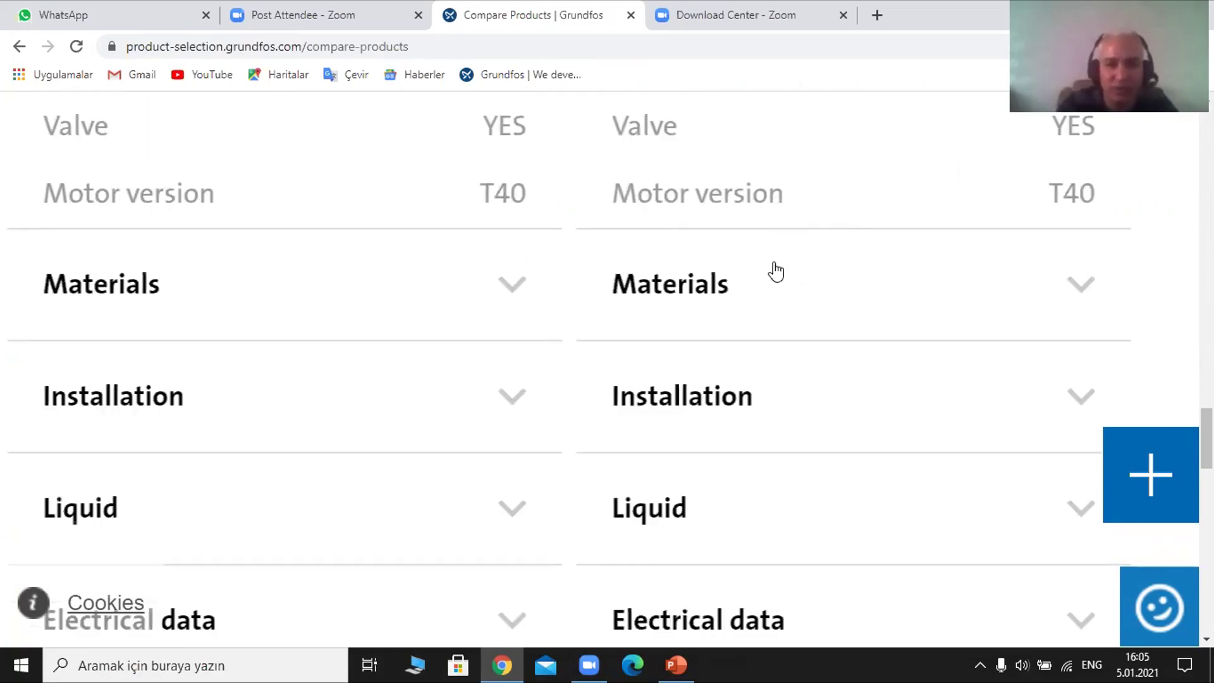
{"action": "scroll", "coordinate": [542, 171], "scroll_direction": "down", "scroll_amount": 1}
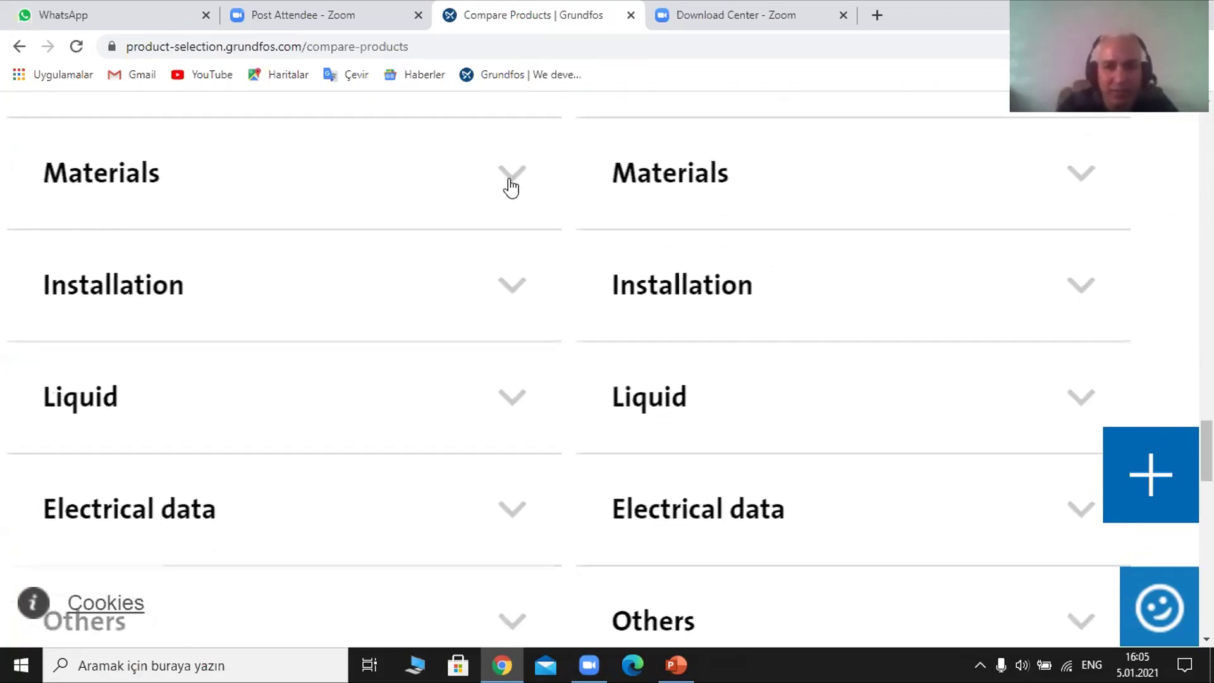
- Expand the Materials details for both pumps and highlight the SP 30-15 AISI 304 material value
{"action": "left_click", "coordinate": [639, 215]}
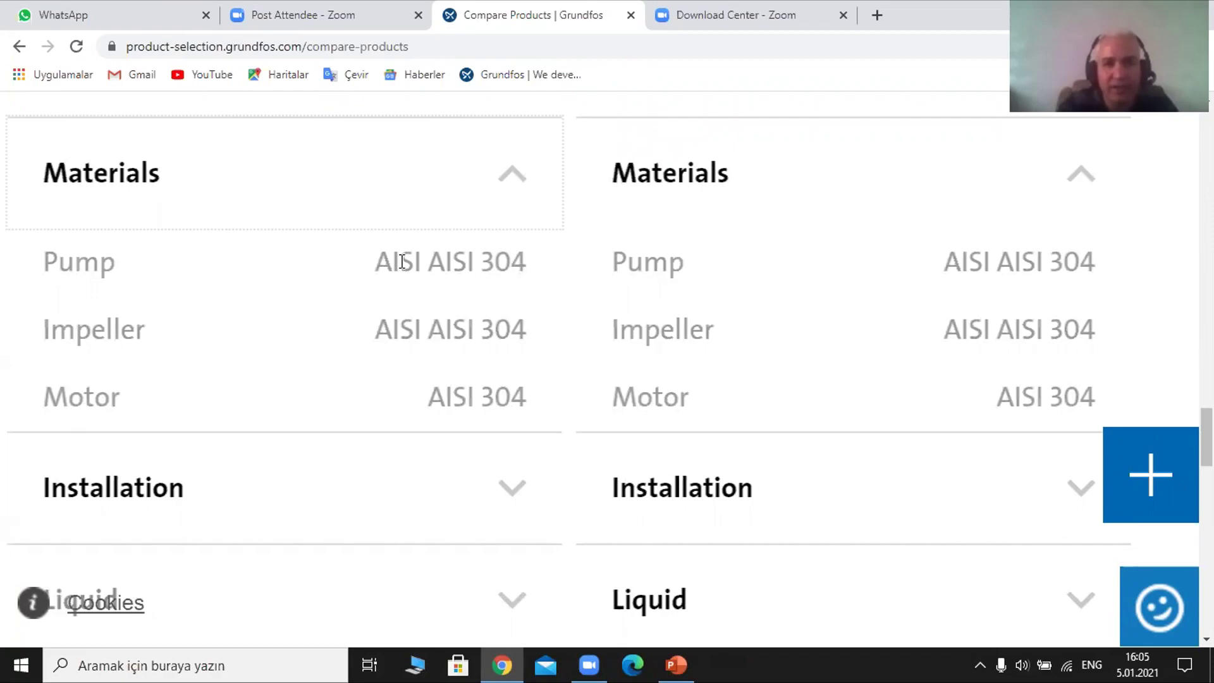
{"action": "left_click_drag", "start_coordinate": [378, 263], "coordinate": [470, 308]}
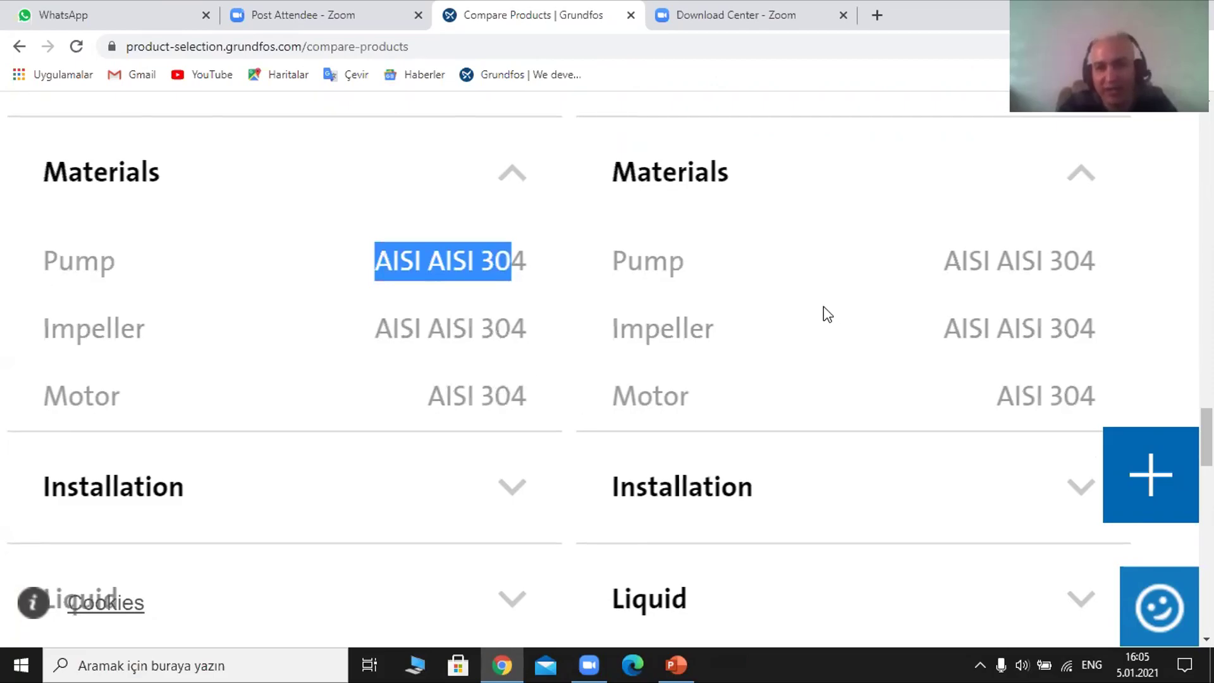
{"action": "scroll", "coordinate": [824, 316], "scroll_direction": "down", "scroll_amount": 3}
{"action": "scroll", "coordinate": [519, 237], "scroll_direction": "down", "scroll_amount": 2}
- Expand Installation and Liquid details, showing RP3 outlet and water at 20 °C, 998.2 kg/m³
{"action": "left_click", "coordinate": [515, 228]}
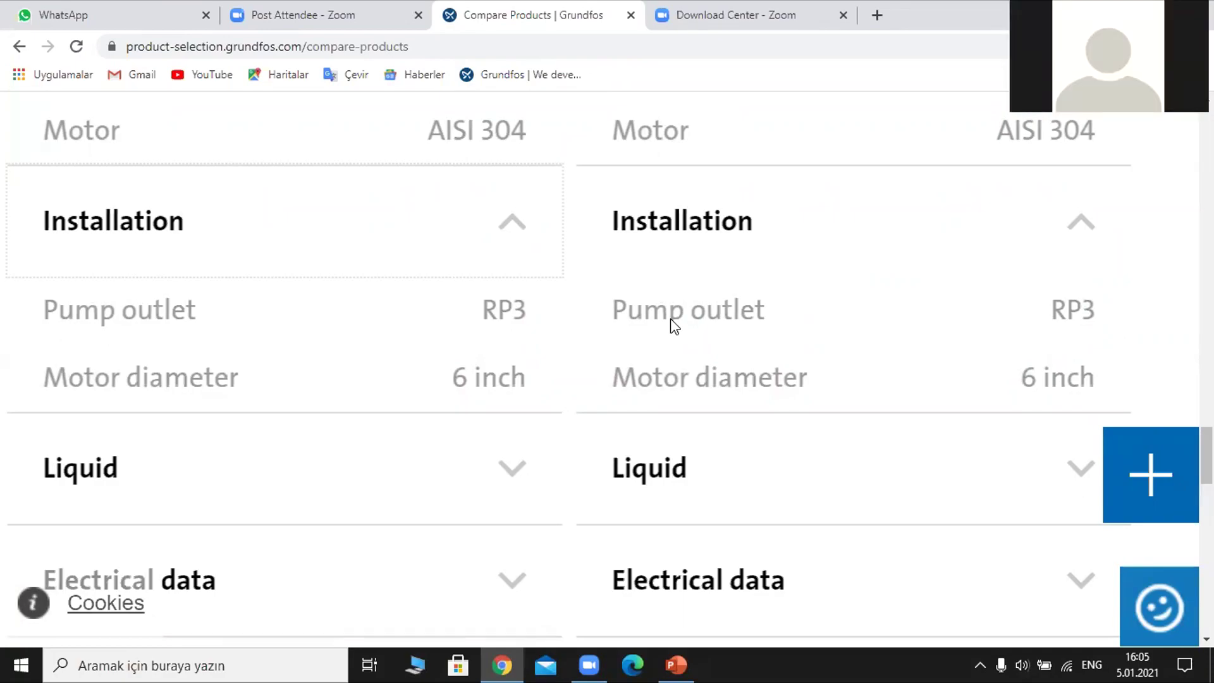
{"action": "scroll", "coordinate": [652, 310], "scroll_direction": "down", "scroll_amount": 3}
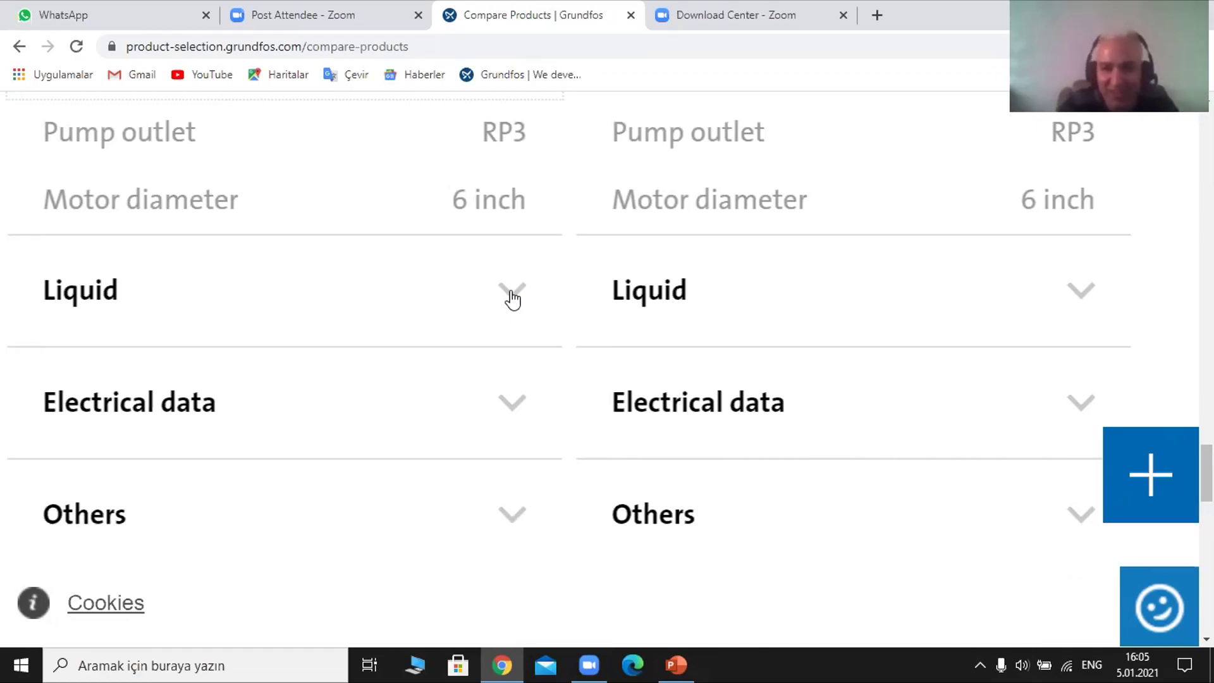
{"action": "left_click", "coordinate": [513, 297]}
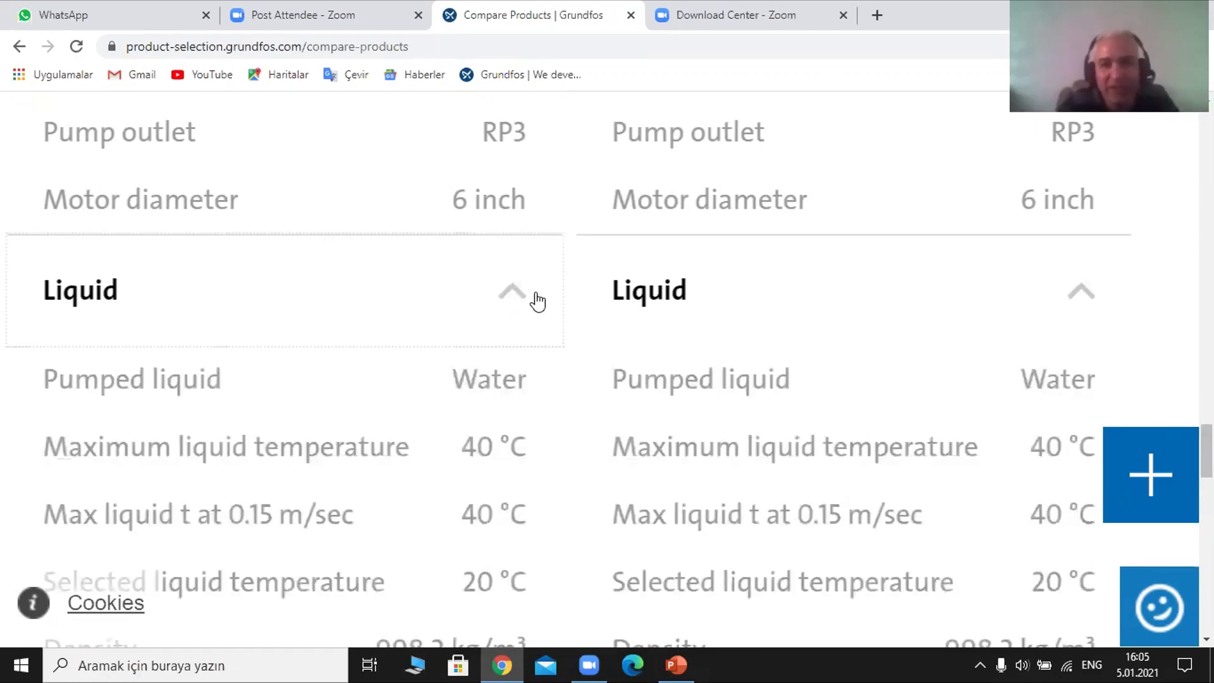
{"action": "scroll", "coordinate": [535, 299], "scroll_direction": "down", "scroll_amount": 3}
{"action": "scroll", "coordinate": [567, 315], "scroll_direction": "down", "scroll_amount": 1}
{"action": "scroll", "coordinate": [515, 320], "scroll_direction": "up", "scroll_amount": 3}
{"action": "scroll", "coordinate": [521, 293], "scroll_direction": "down", "scroll_amount": 2}
{"action": "scroll", "coordinate": [521, 240], "scroll_direction": "down", "scroll_amount": 1}
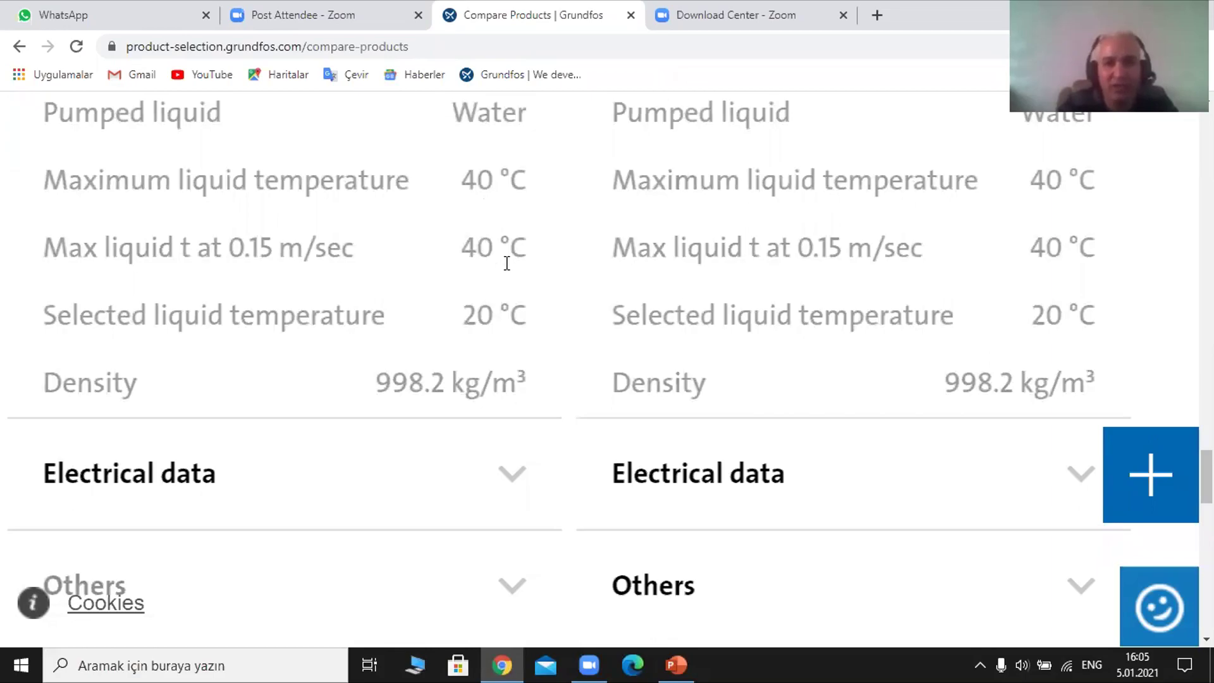
{"action": "scroll", "coordinate": [471, 272], "scroll_direction": "down", "scroll_amount": 1}
{"action": "scroll", "coordinate": [502, 235], "scroll_direction": "down", "scroll_amount": 4}
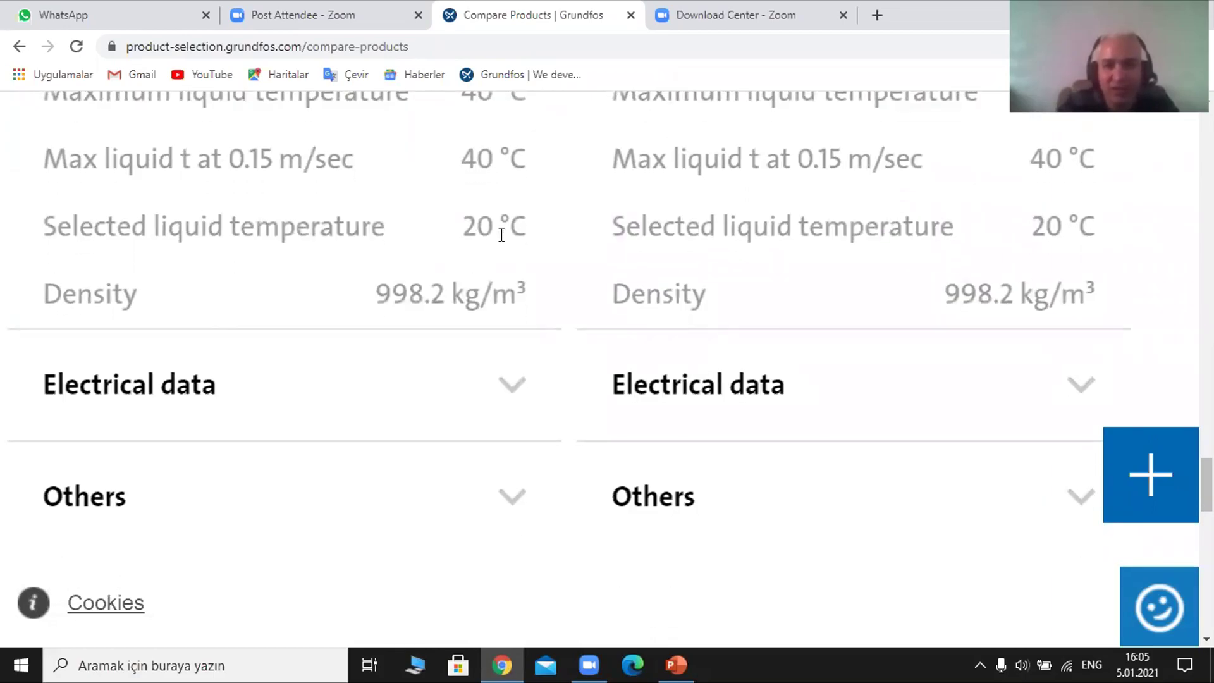
{"action": "scroll", "coordinate": [492, 217], "scroll_direction": "up", "scroll_amount": 1}
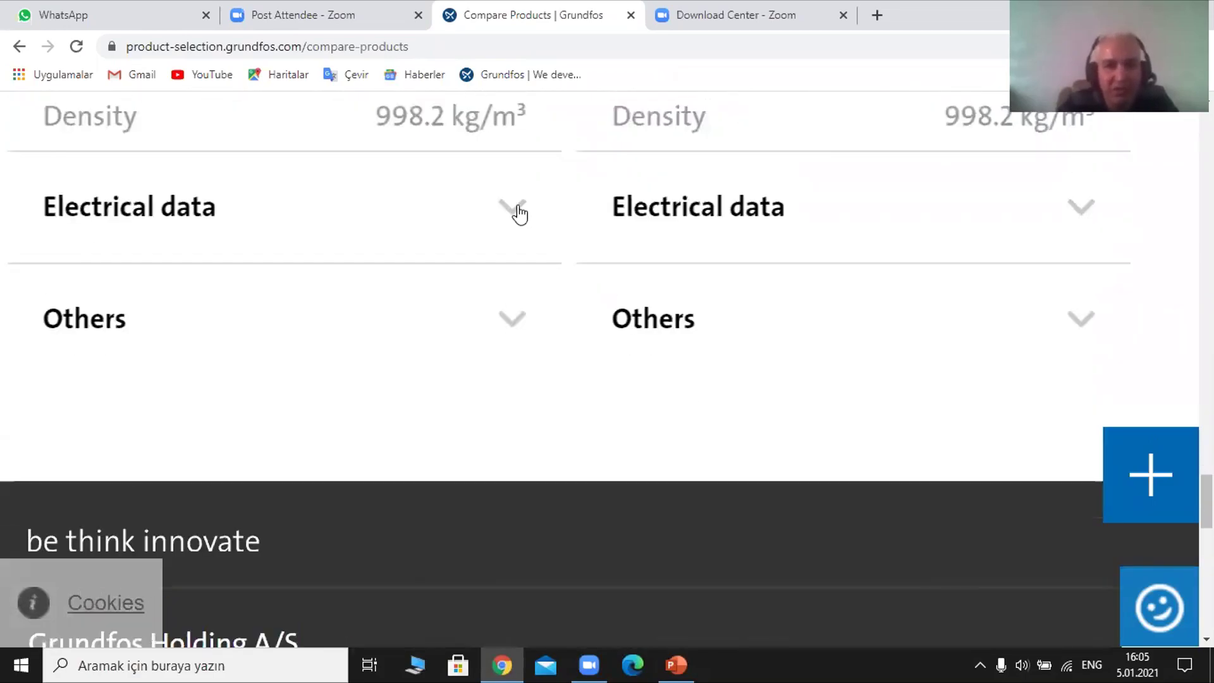
{"action": "left_click", "coordinate": [513, 212]}
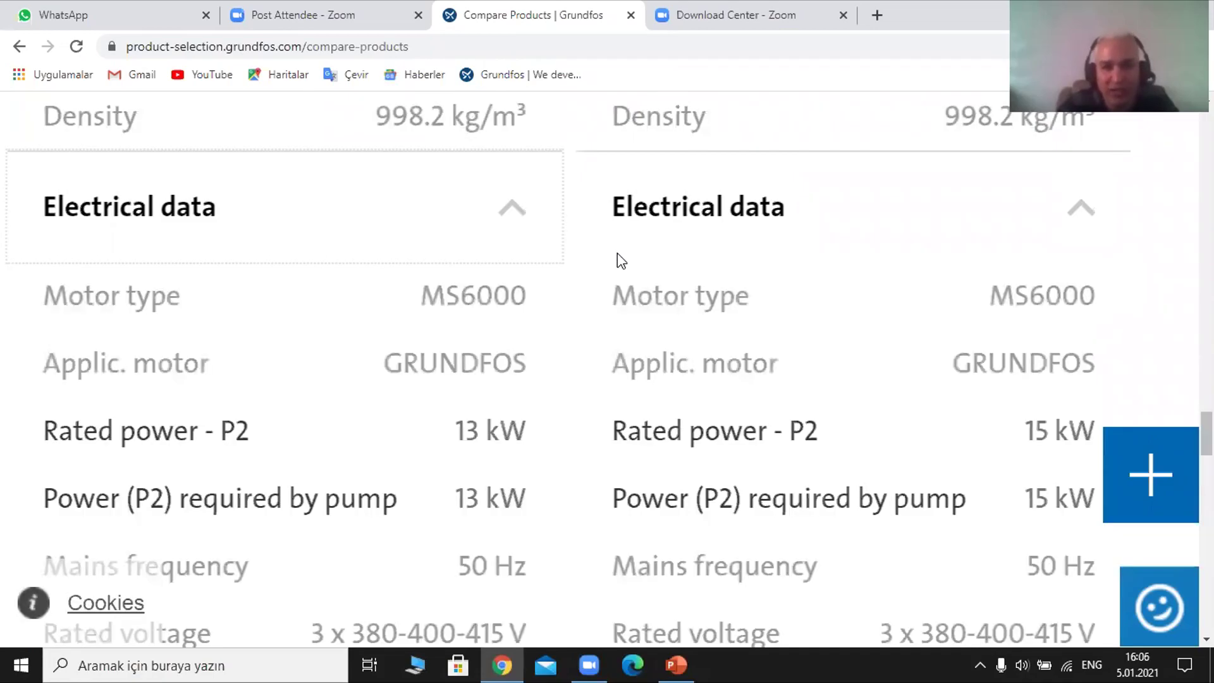
{"action": "scroll", "coordinate": [500, 373], "scroll_direction": "down", "scroll_amount": 1}
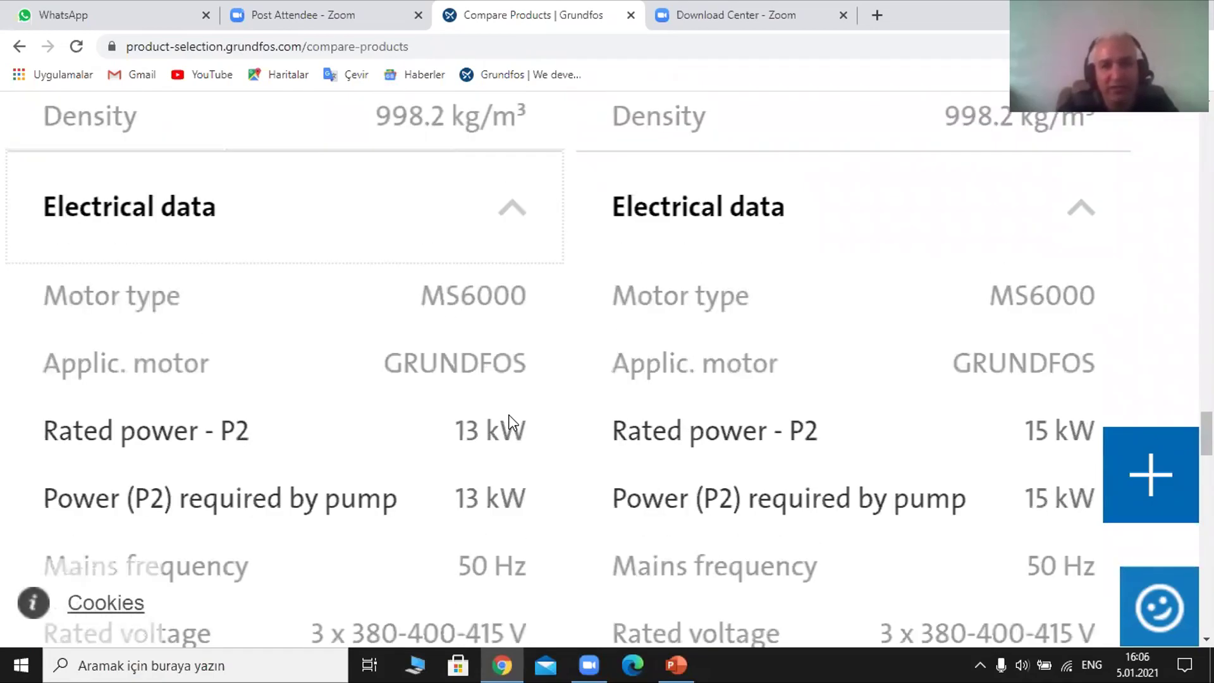
{"action": "scroll", "coordinate": [499, 406], "scroll_direction": "down", "scroll_amount": 1}
{"action": "scroll", "coordinate": [516, 394], "scroll_direction": "down", "scroll_amount": 2}
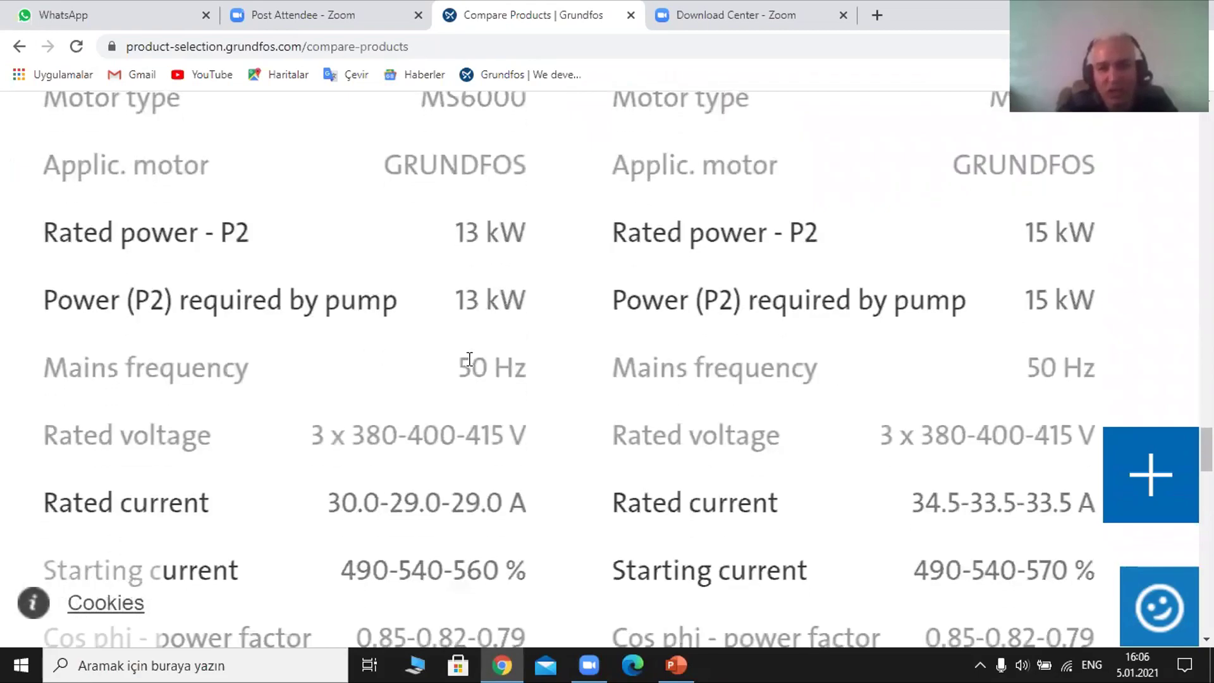
{"action": "scroll", "coordinate": [469, 360], "scroll_direction": "down", "scroll_amount": 2}
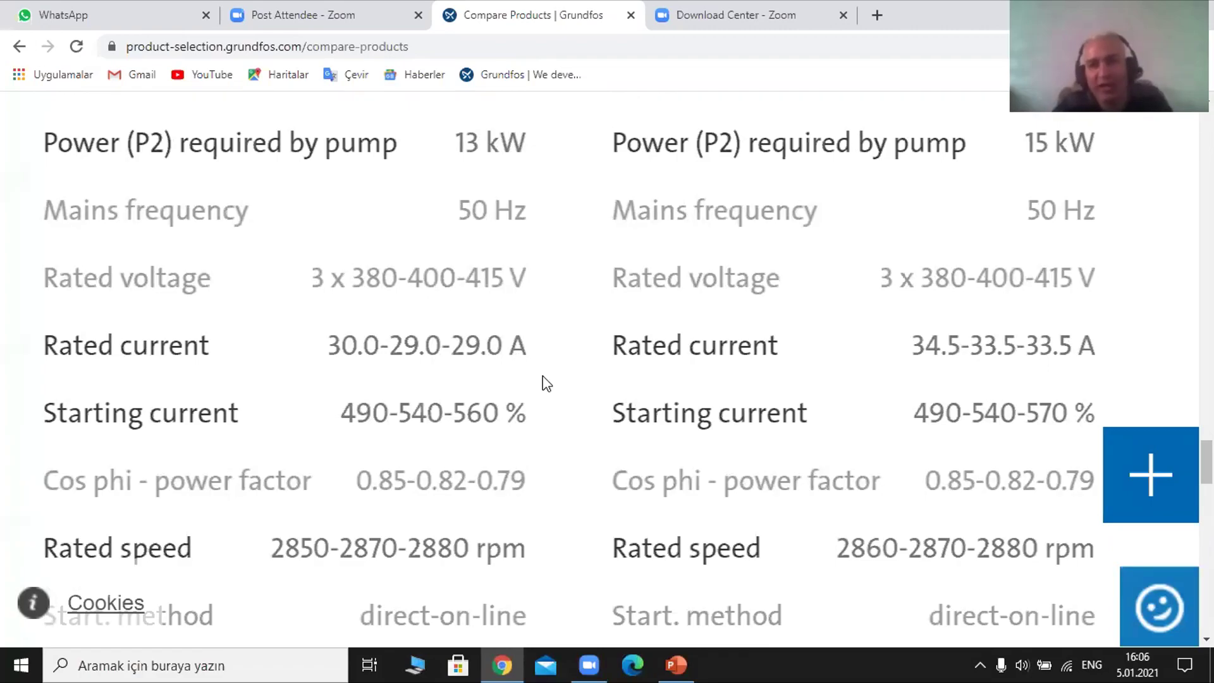
{"action": "scroll", "coordinate": [544, 378], "scroll_direction": "down", "scroll_amount": 2}
{"action": "scroll", "coordinate": [559, 341], "scroll_direction": "up", "scroll_amount": 4}
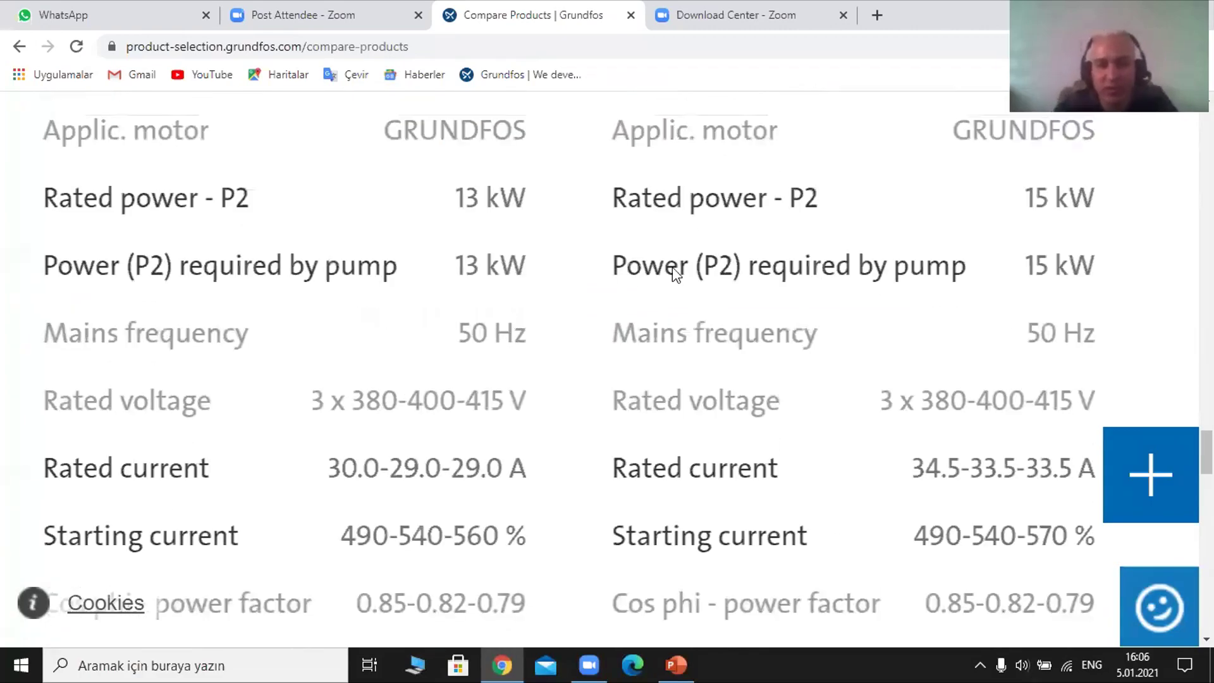
{"action": "scroll", "coordinate": [673, 272], "scroll_direction": "up", "scroll_amount": 8}
{"action": "scroll", "coordinate": [674, 272], "scroll_direction": "up", "scroll_amount": 10}
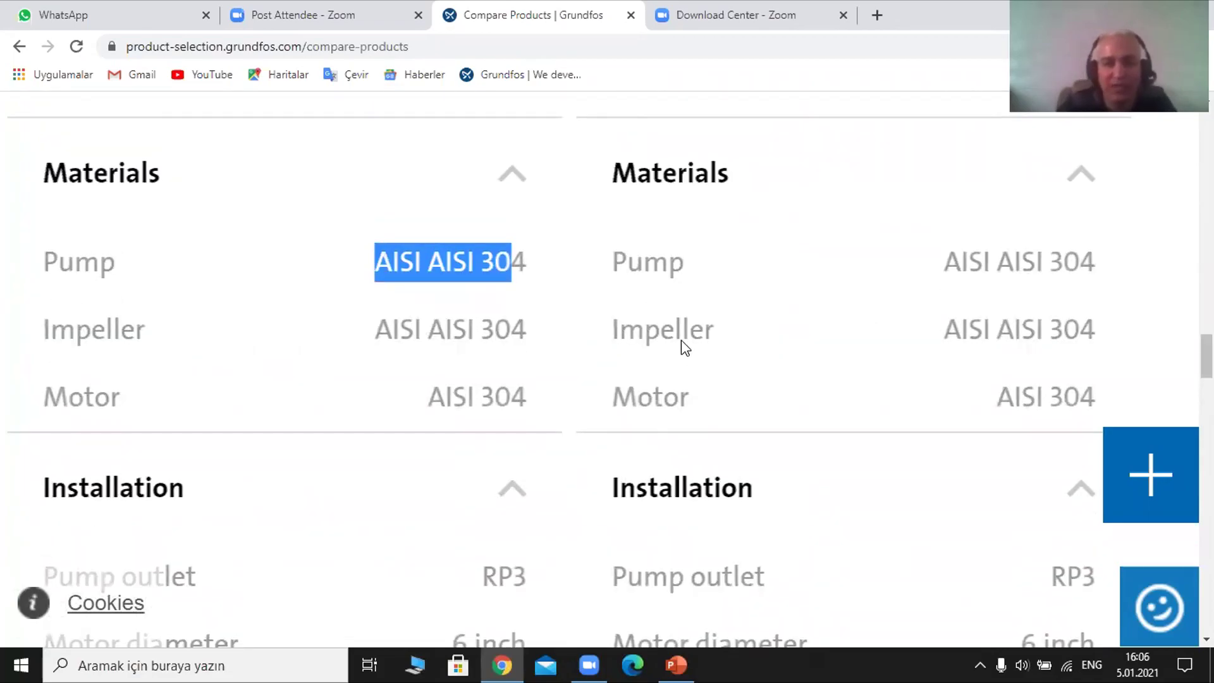
{"action": "scroll", "coordinate": [626, 333], "scroll_direction": "up", "scroll_amount": 1}
{"action": "scroll", "coordinate": [635, 354], "scroll_direction": "up", "scroll_amount": 1}
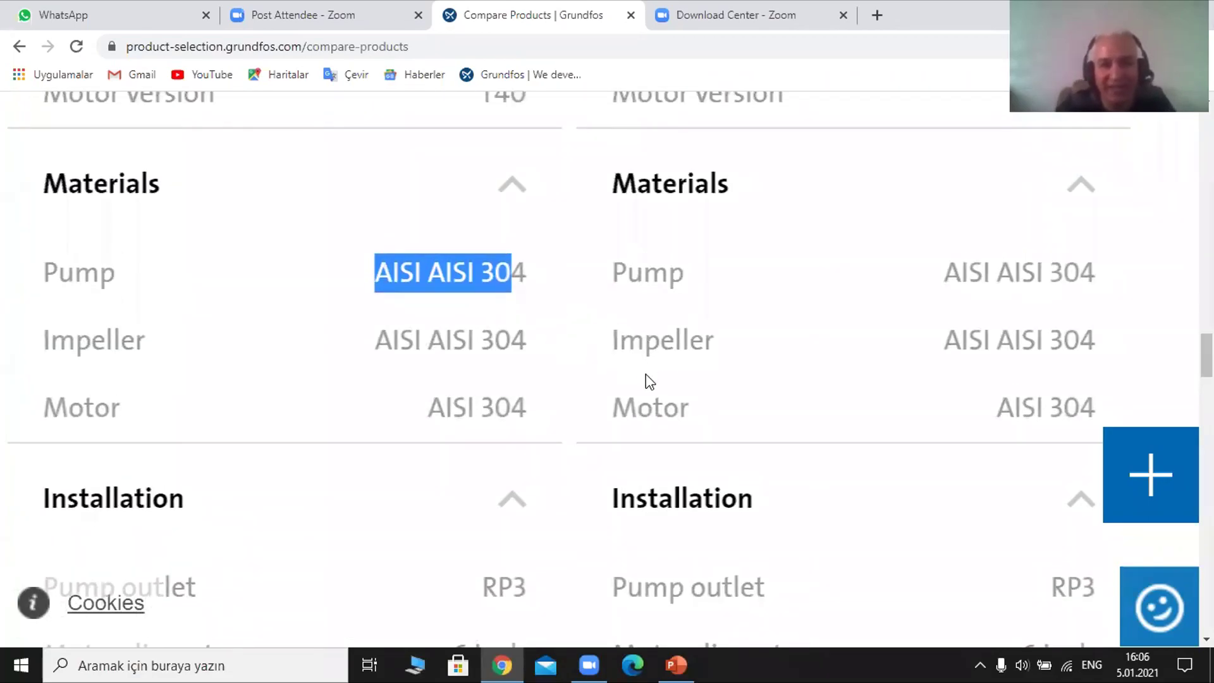
{"action": "scroll", "coordinate": [636, 382], "scroll_direction": "up", "scroll_amount": 4}
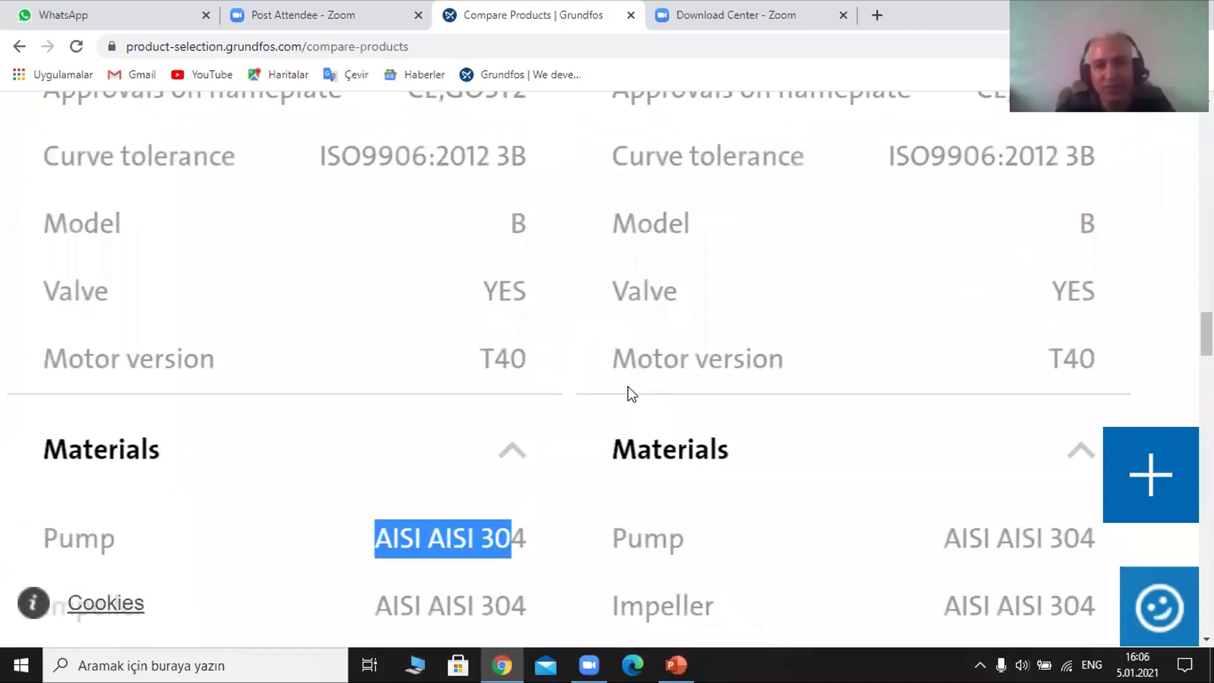
{"action": "scroll", "coordinate": [628, 387], "scroll_direction": "up", "scroll_amount": 8}
{"action": "scroll", "coordinate": [624, 393], "scroll_direction": "up", "scroll_amount": 6}
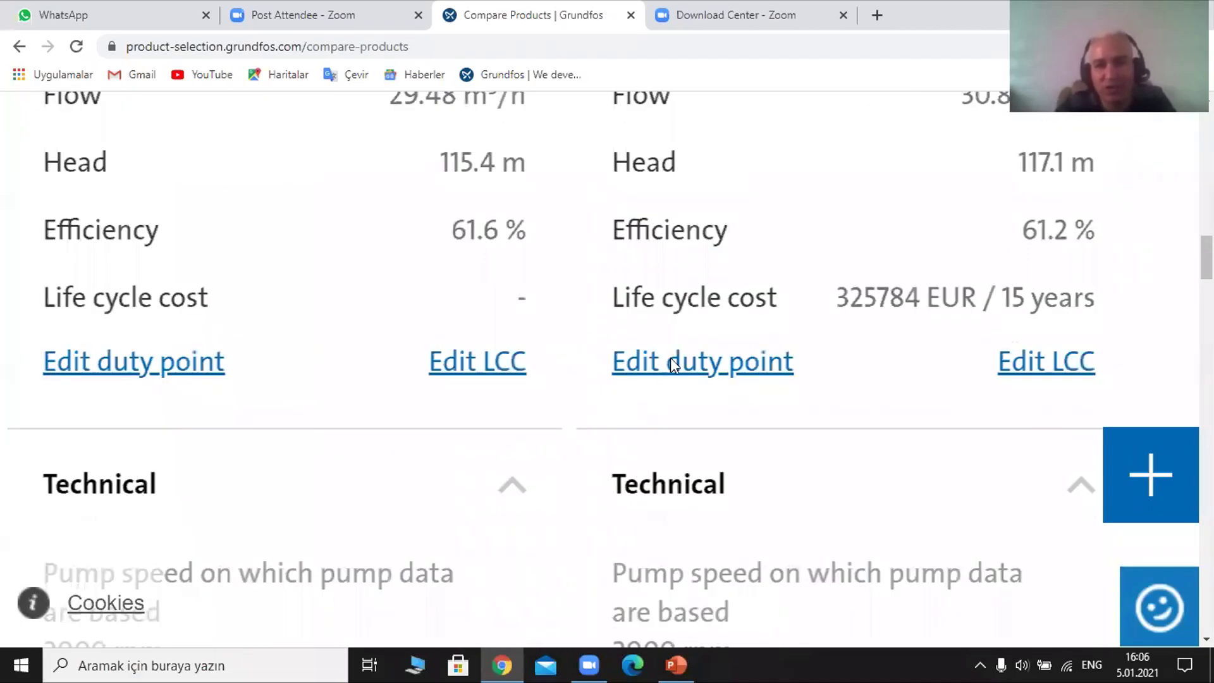
{"action": "scroll", "coordinate": [683, 357], "scroll_direction": "up", "scroll_amount": 15}
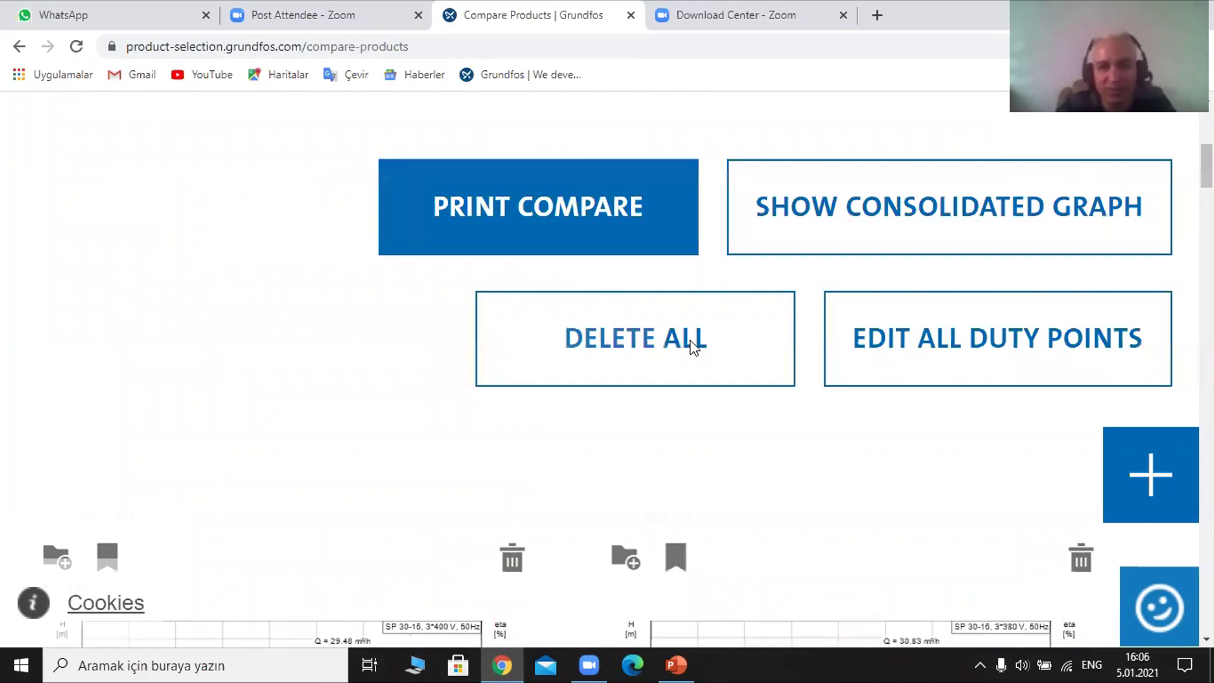
{"action": "scroll", "coordinate": [885, 190], "scroll_direction": "up", "scroll_amount": 7}
{"action": "scroll", "coordinate": [727, 273], "scroll_direction": "down", "scroll_amount": 8}
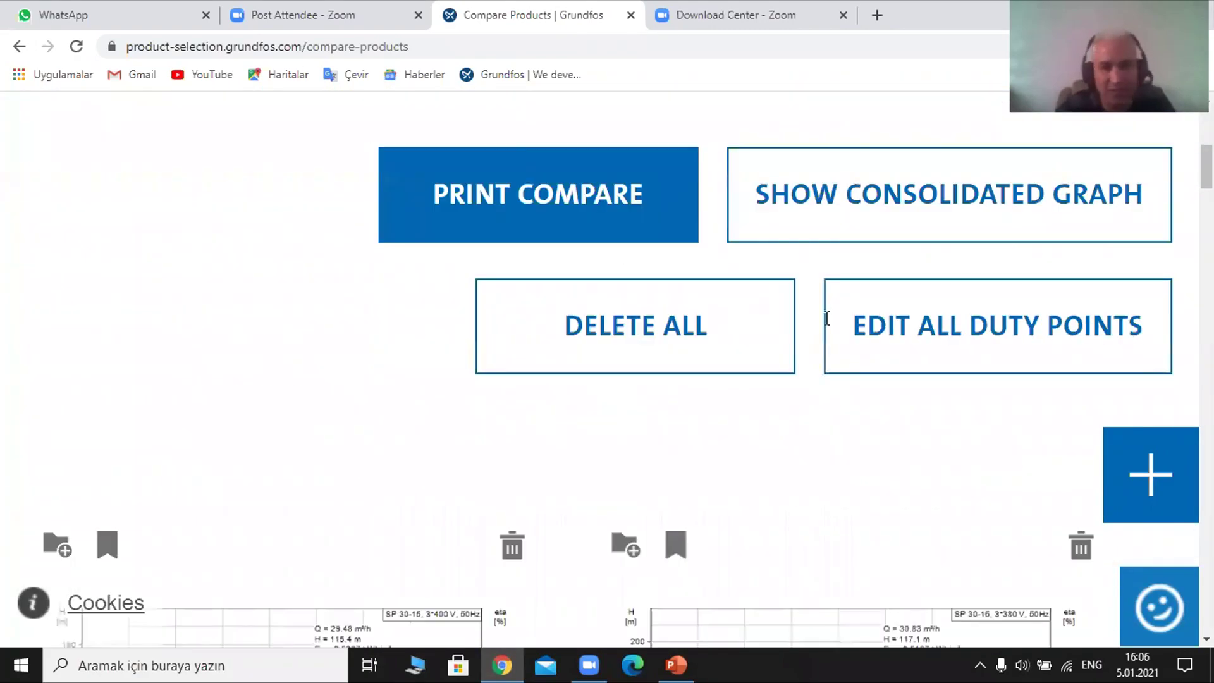
{"action": "scroll", "coordinate": [720, 299], "scroll_direction": "up", "scroll_amount": 4}
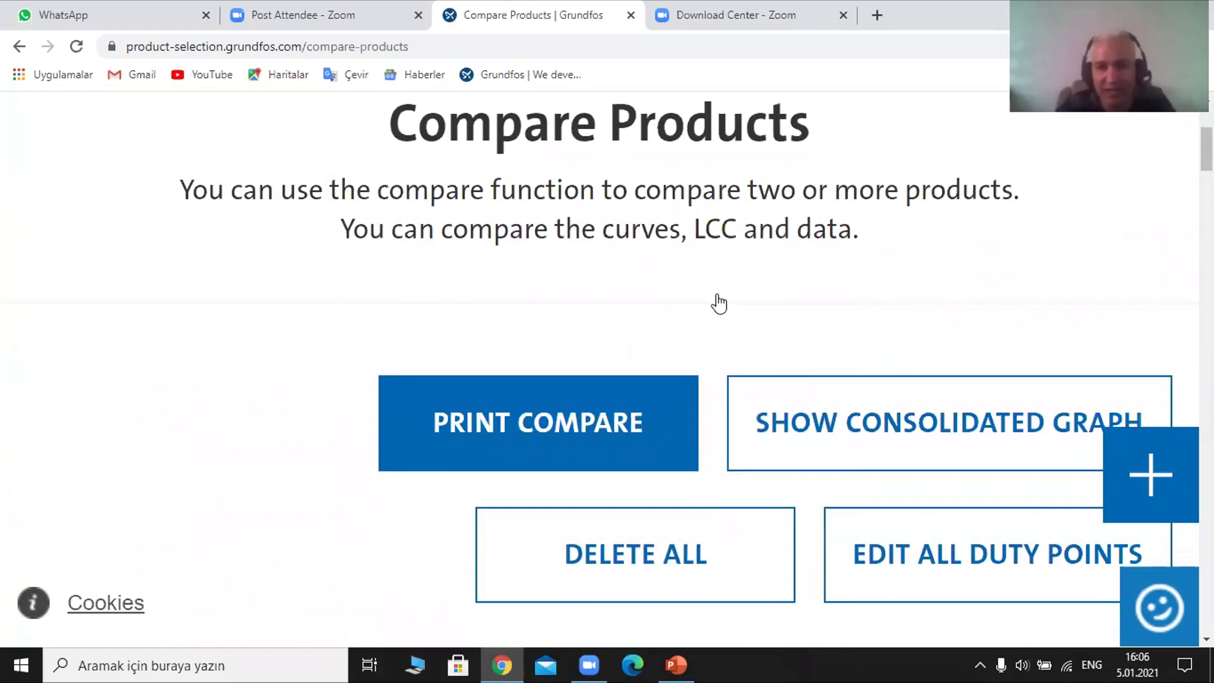
{"action": "scroll", "coordinate": [721, 297], "scroll_direction": "down", "scroll_amount": 1}
{"action": "scroll", "coordinate": [728, 260], "scroll_direction": "down", "scroll_amount": 3}
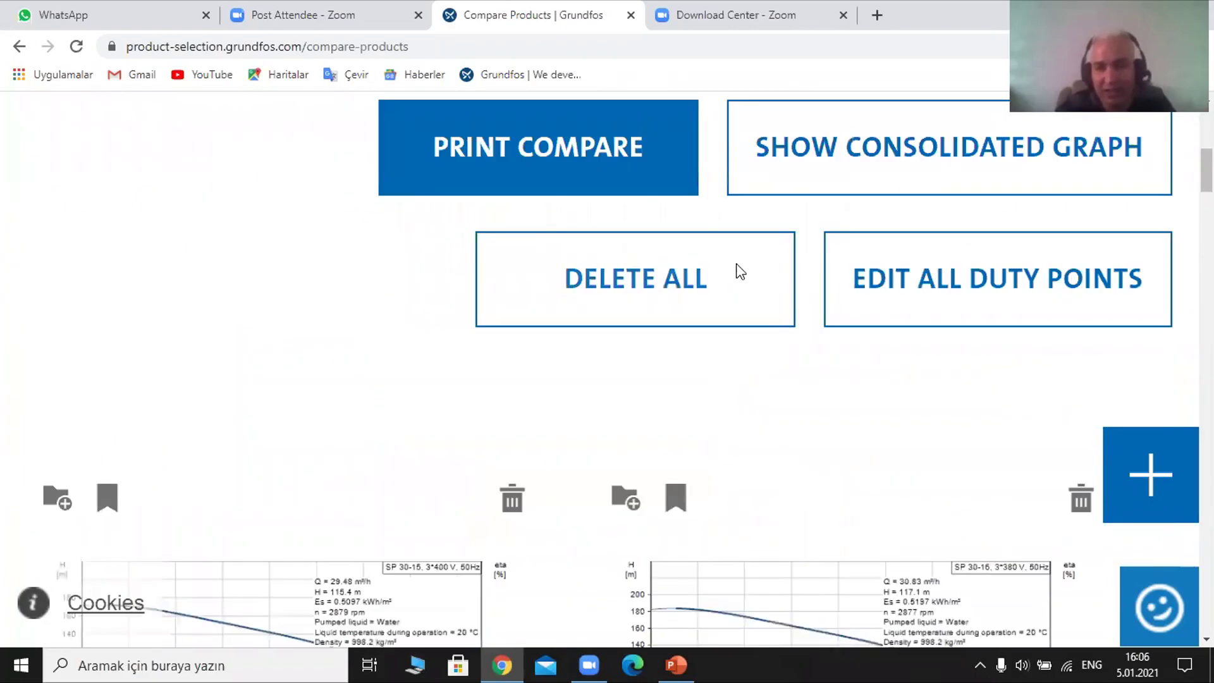
{"action": "scroll", "coordinate": [734, 269], "scroll_direction": "down", "scroll_amount": 3}
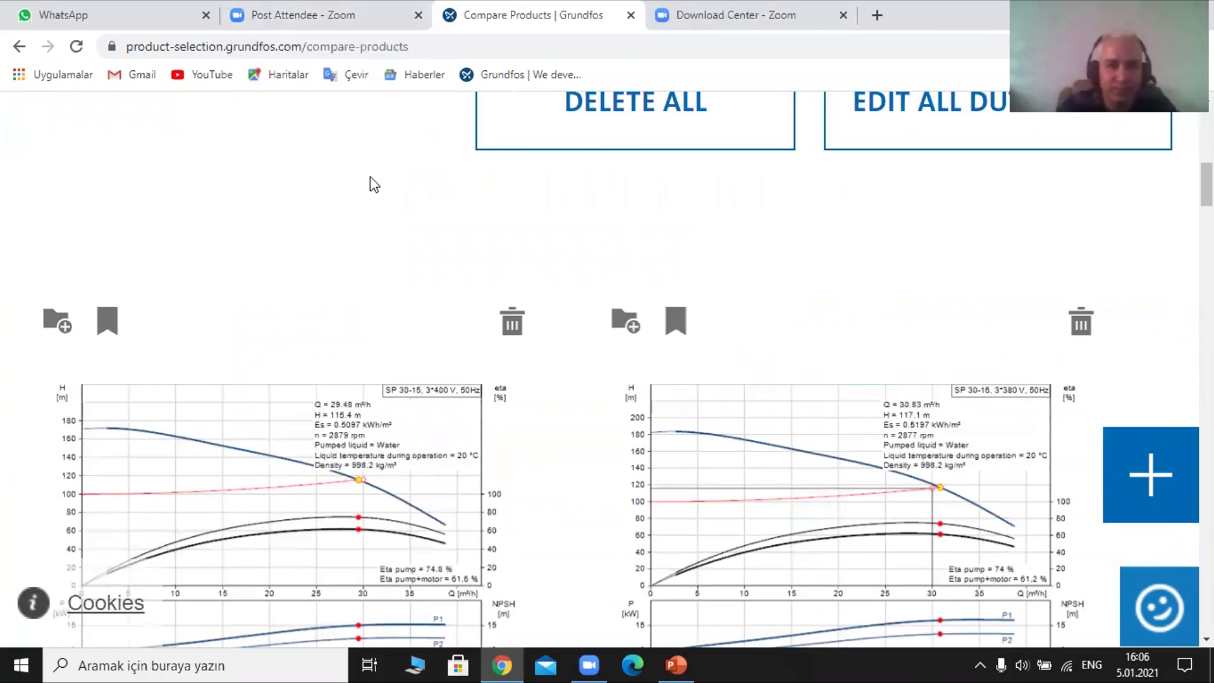
{"action": "scroll", "coordinate": [371, 184], "scroll_direction": "up", "scroll_amount": 3}
{"action": "scroll", "coordinate": [159, 95], "scroll_direction": "up", "scroll_amount": 9}
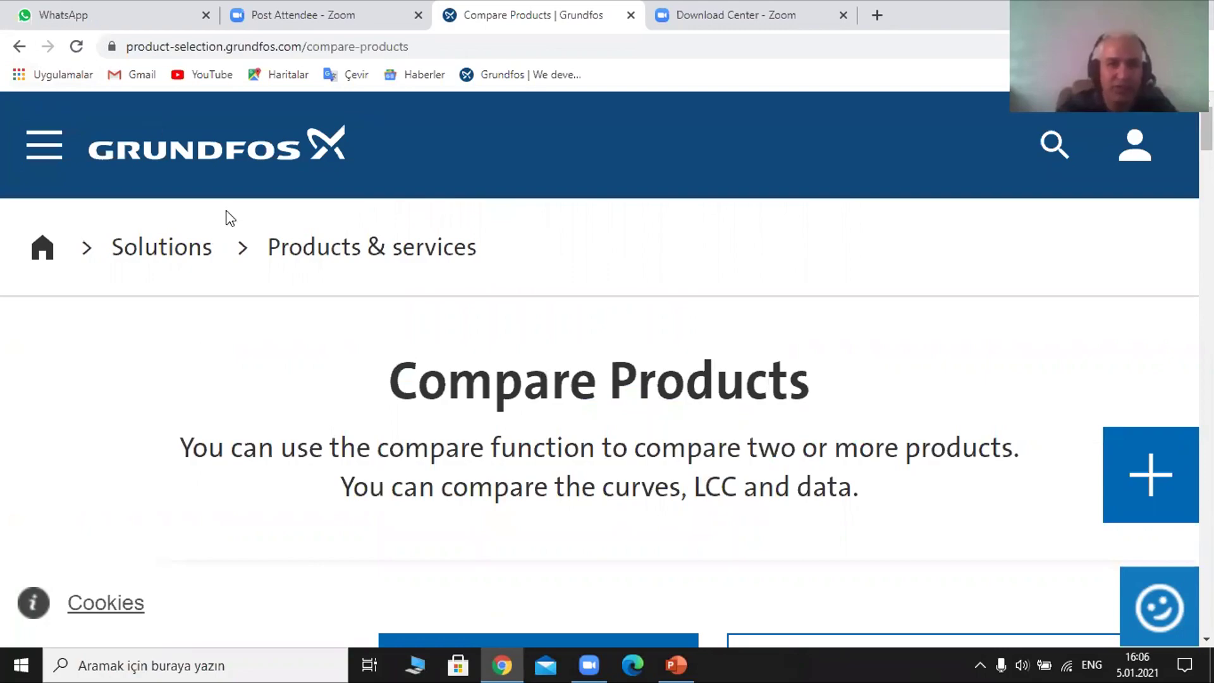
- Go to the grundfos.com home page via the logo, zooming out to 90% and back
{"action": "left_click", "coordinate": [207, 158]}
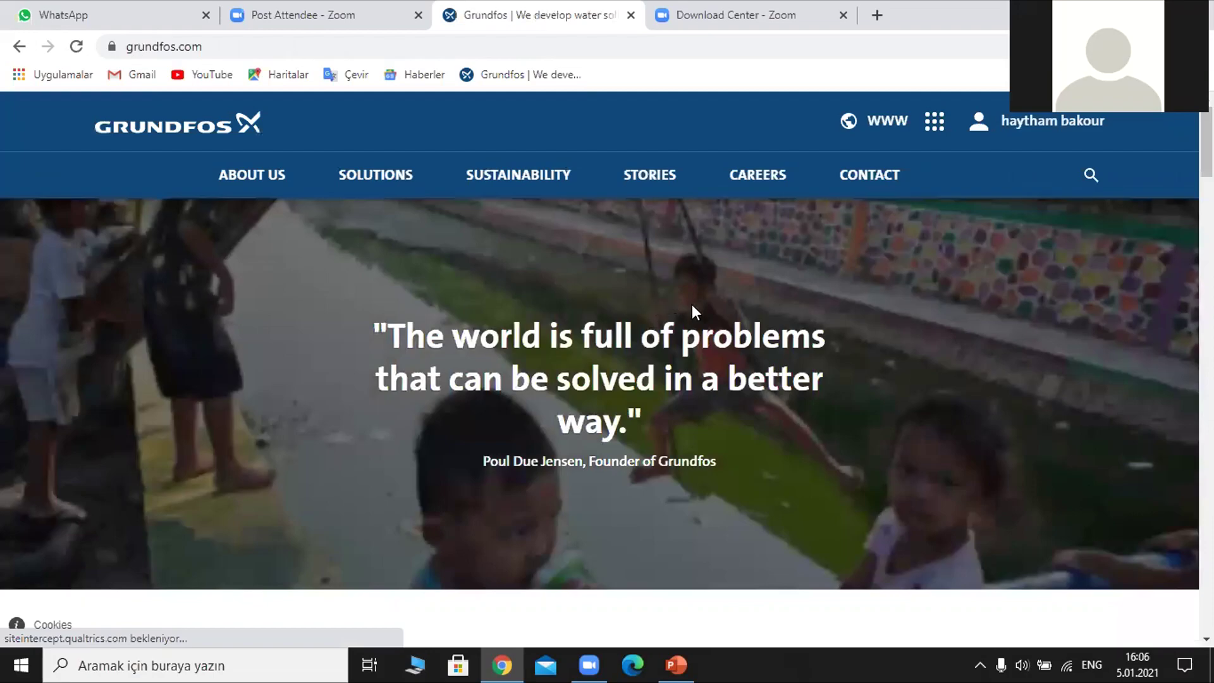
{"action": "key", "text": "ctrl+minus"}
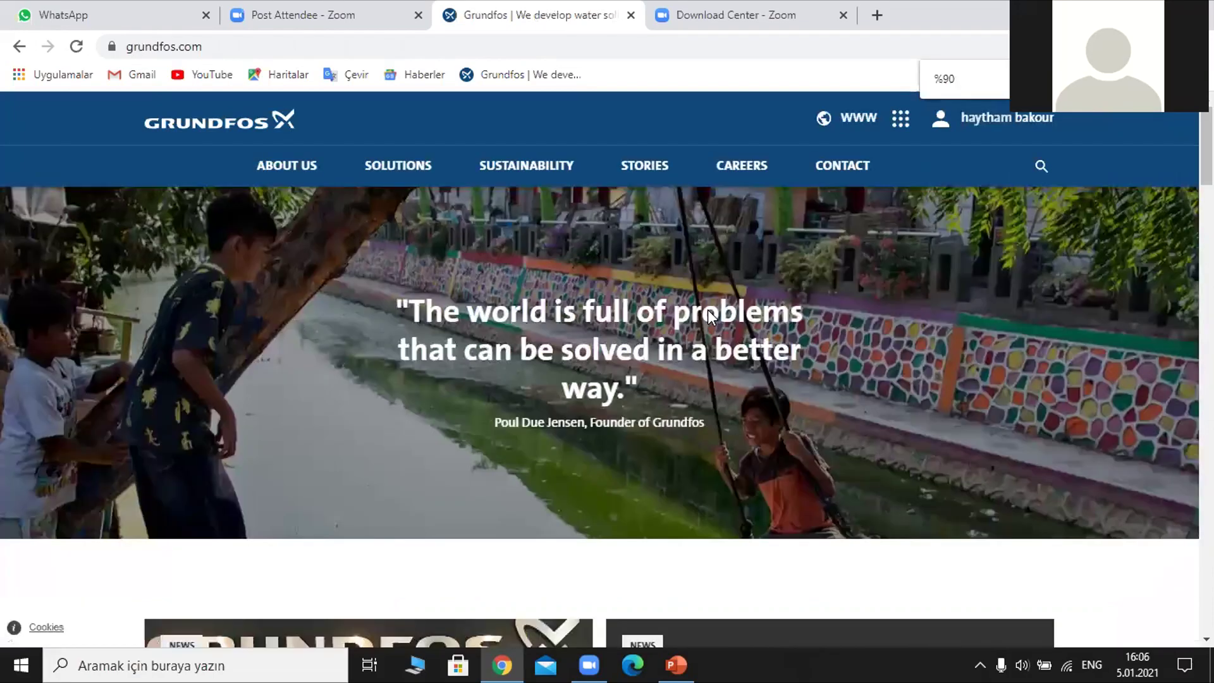
{"action": "key", "text": "ctrl+plus"}
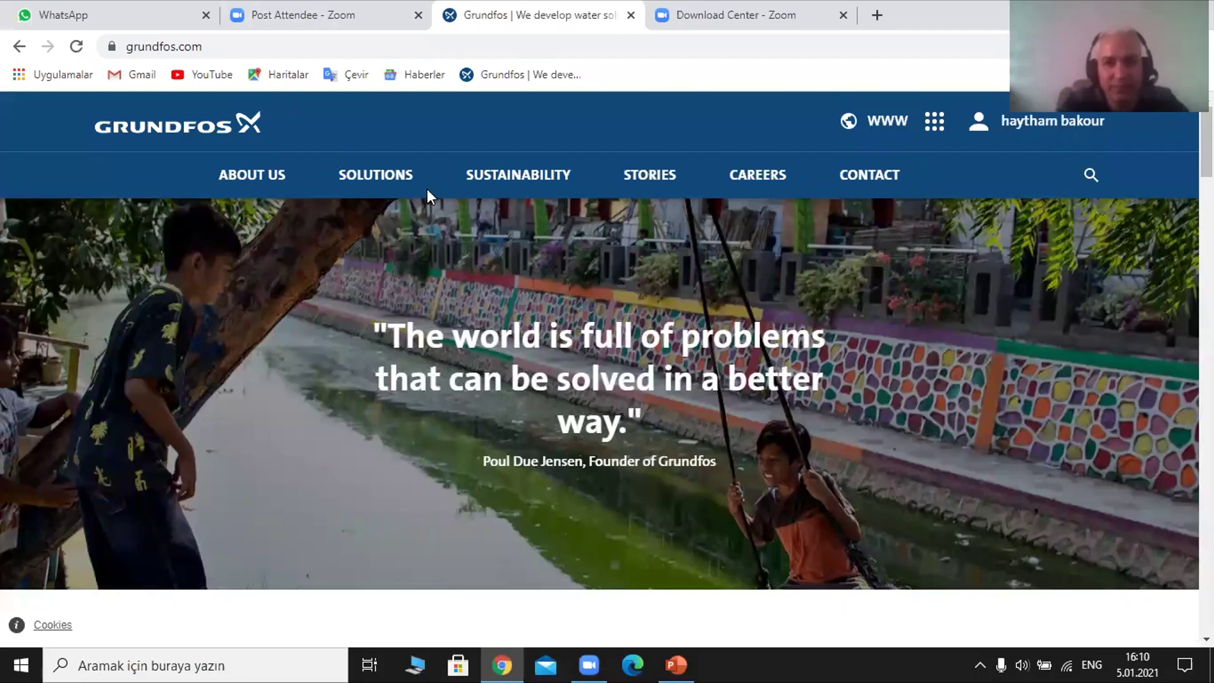
- Go to SOLUTIONS > Products & services, reset zoom, and open the Size your product 'Size by' choices
{"action": "mouse_move", "coordinate": [380, 179]}
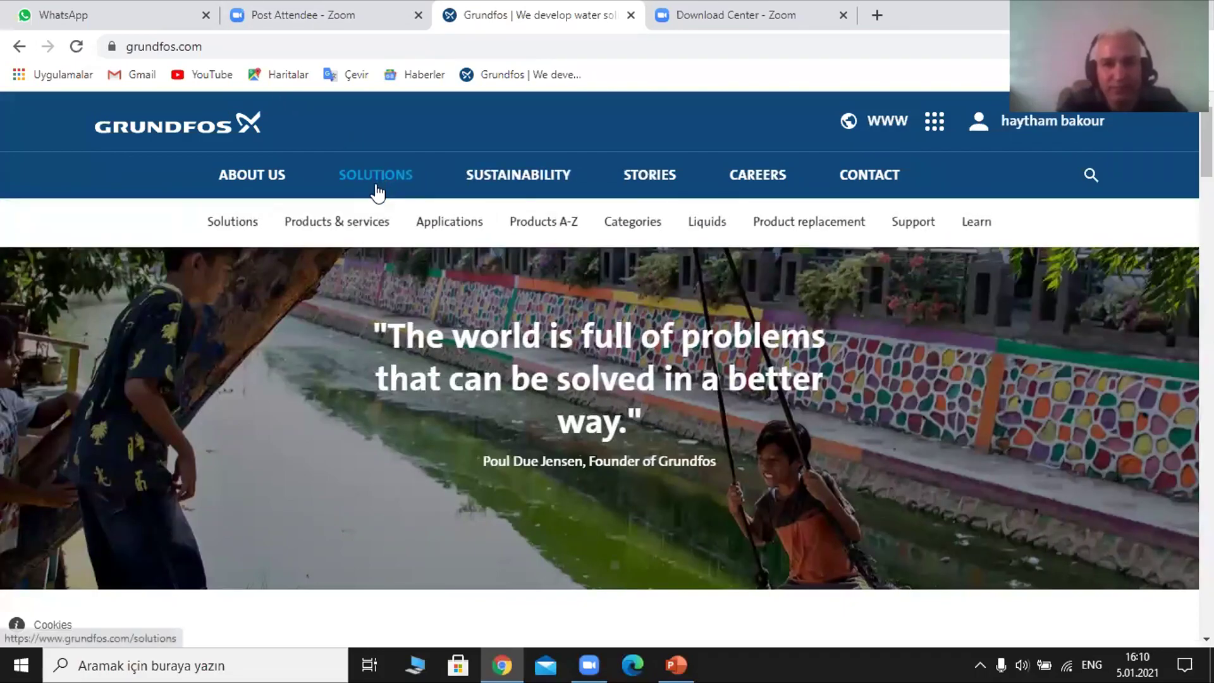
{"action": "left_click", "coordinate": [353, 226]}
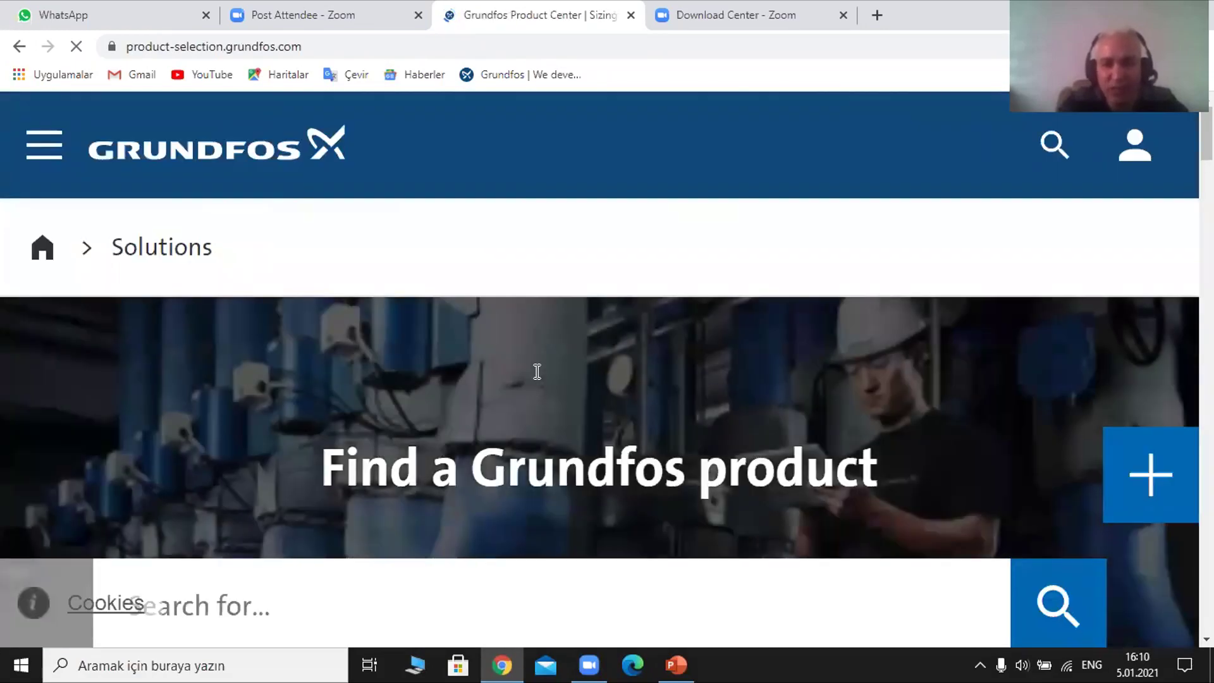
{"action": "scroll", "coordinate": [514, 328], "scroll_direction": "down", "scroll_amount": 5}
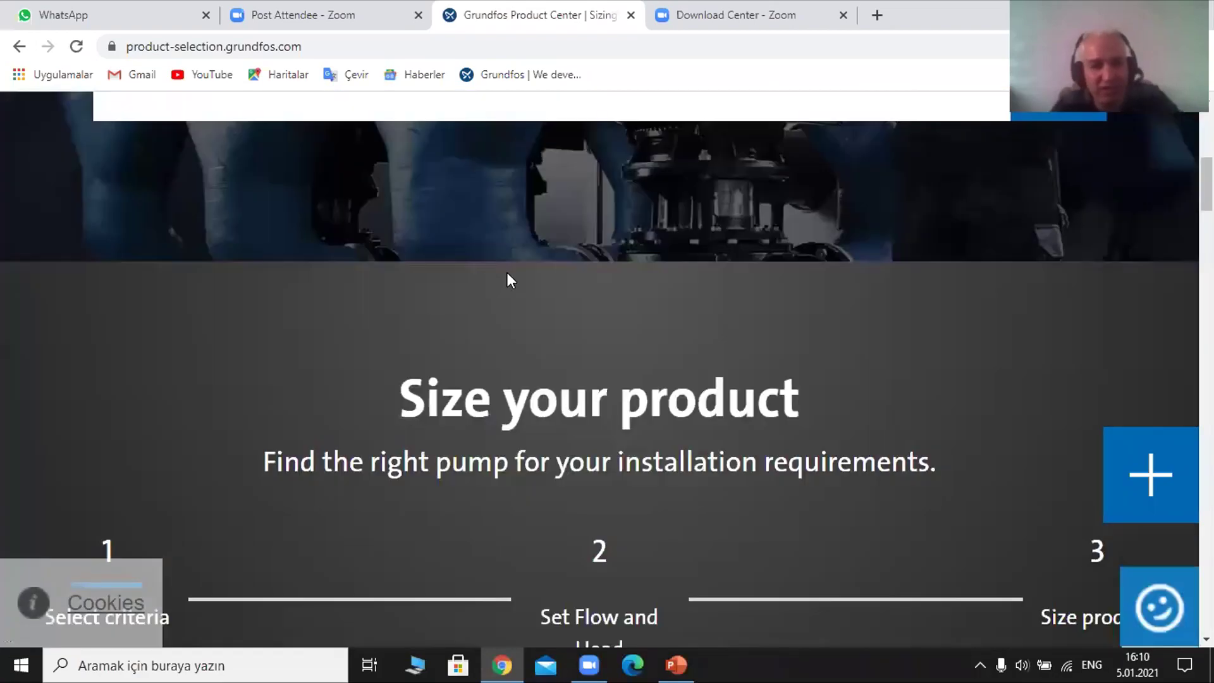
{"action": "key", "text": "ctrl+minus"}
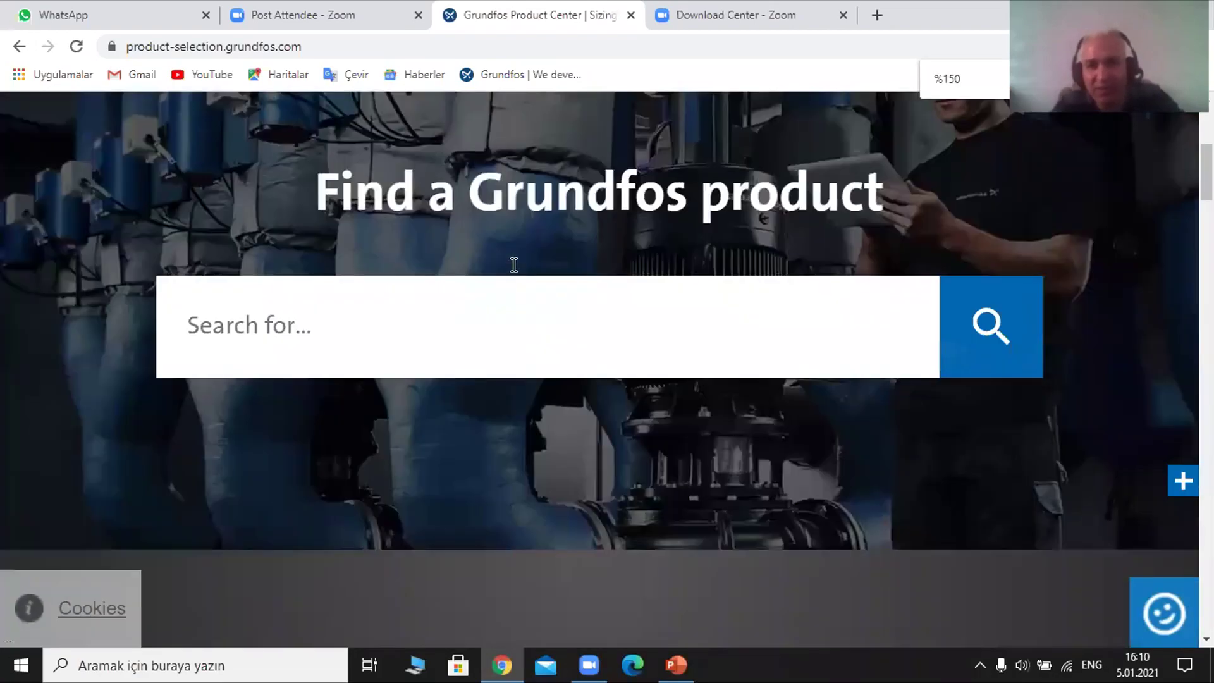
{"action": "key", "text": "ctrl+minus"}
{"action": "key", "text": "ctrl+minus"}
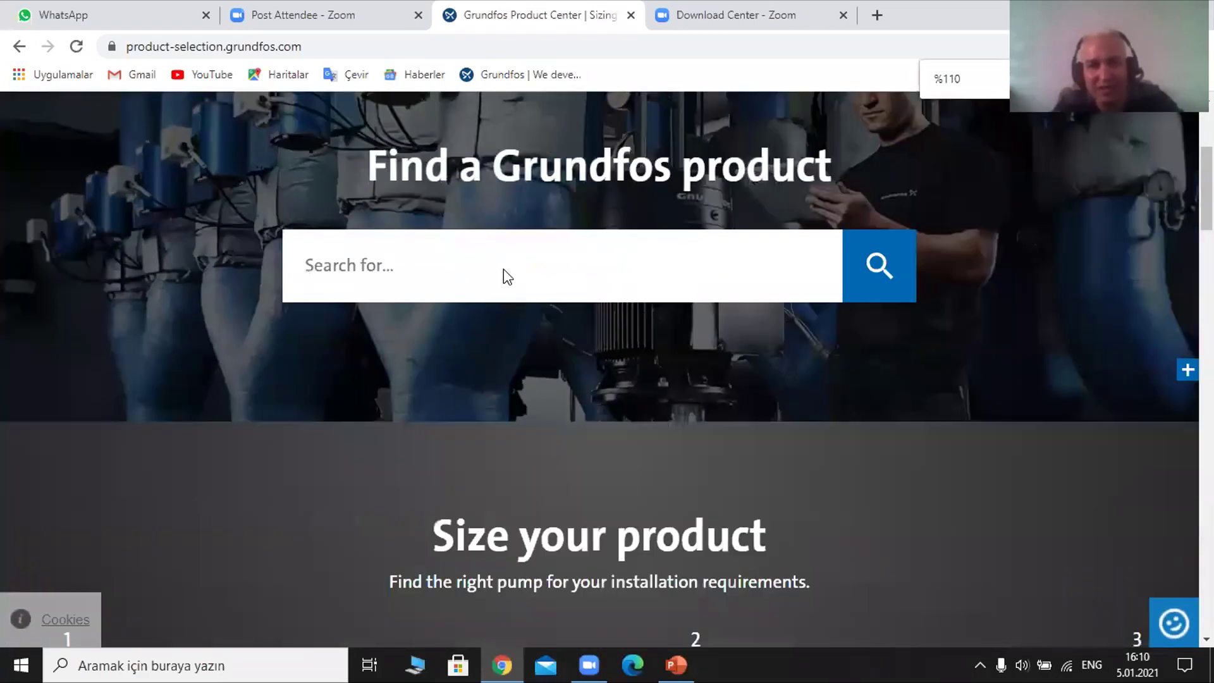
{"action": "key", "text": "ctrl+minus"}
{"action": "key", "text": "ctrl+minus"}
{"action": "scroll", "coordinate": [477, 331], "scroll_direction": "down", "scroll_amount": 2}
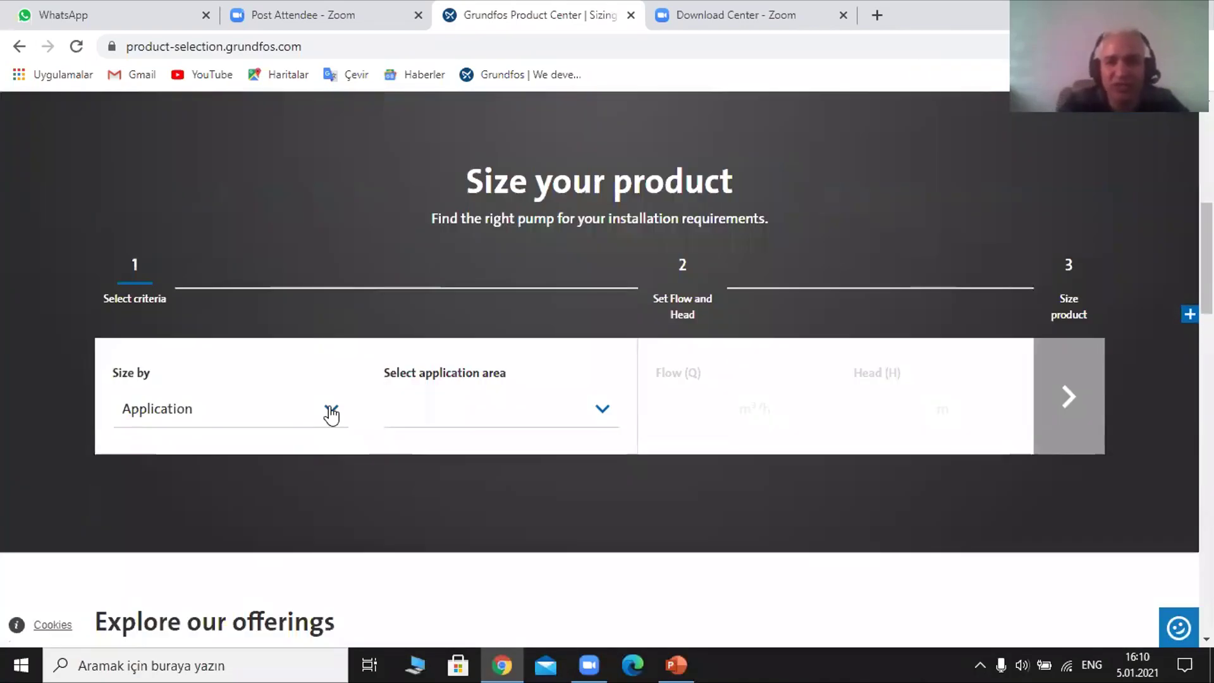
{"action": "scroll", "coordinate": [330, 412], "scroll_direction": "down", "scroll_amount": 1}
{"action": "left_click", "coordinate": [330, 413]}
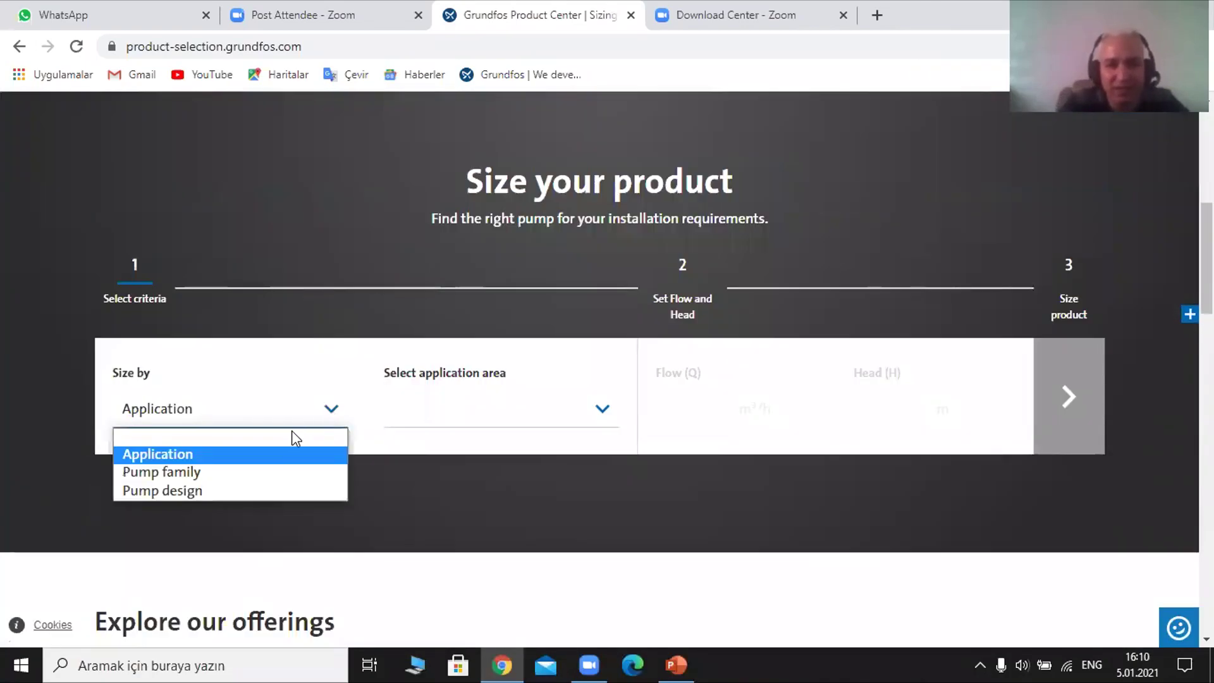
- Size by Pump design, choosing Endsuction close coupled single stage
{"action": "left_click", "coordinate": [207, 490]}
{"action": "left_click", "coordinate": [604, 415]}
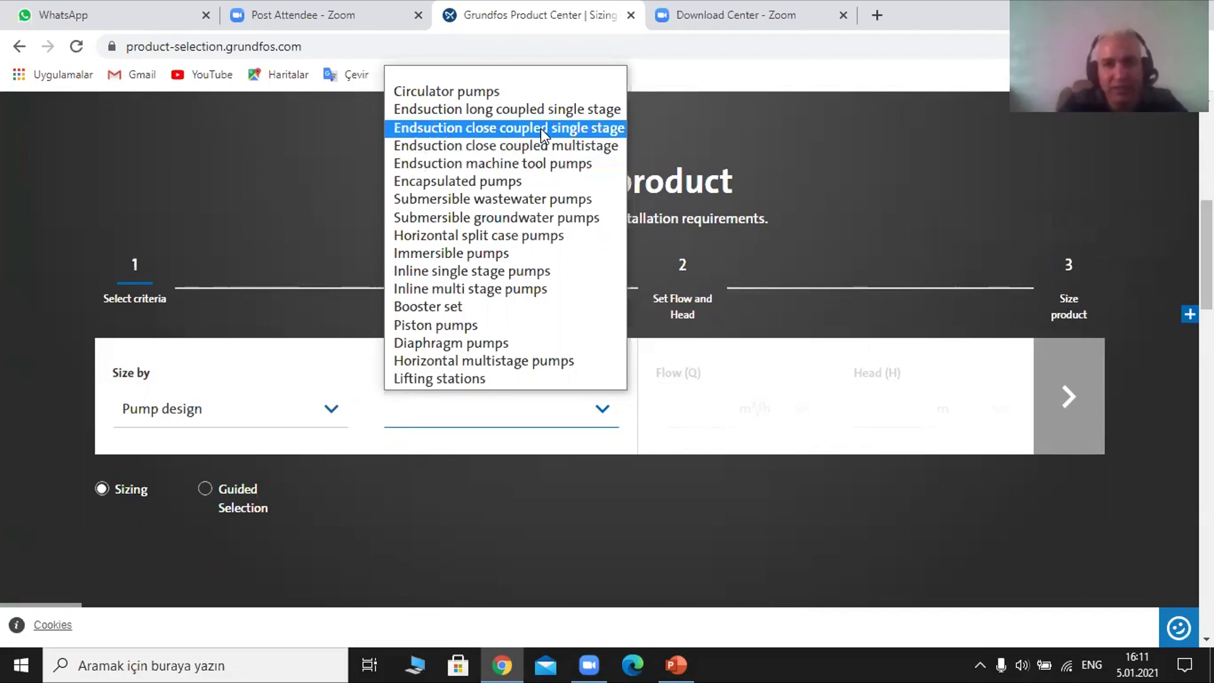
{"action": "left_click", "coordinate": [541, 128]}
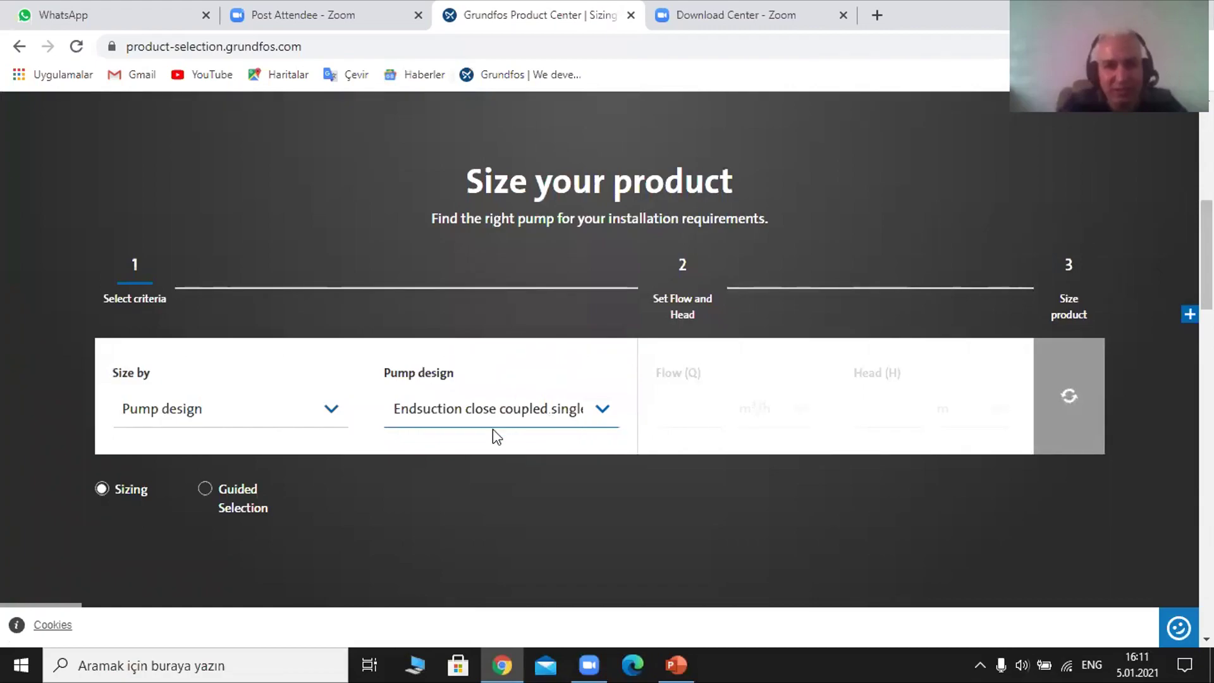
- Enter the required flow of 20 m³/h and head of 30 m
{"action": "left_click", "coordinate": [665, 411]}
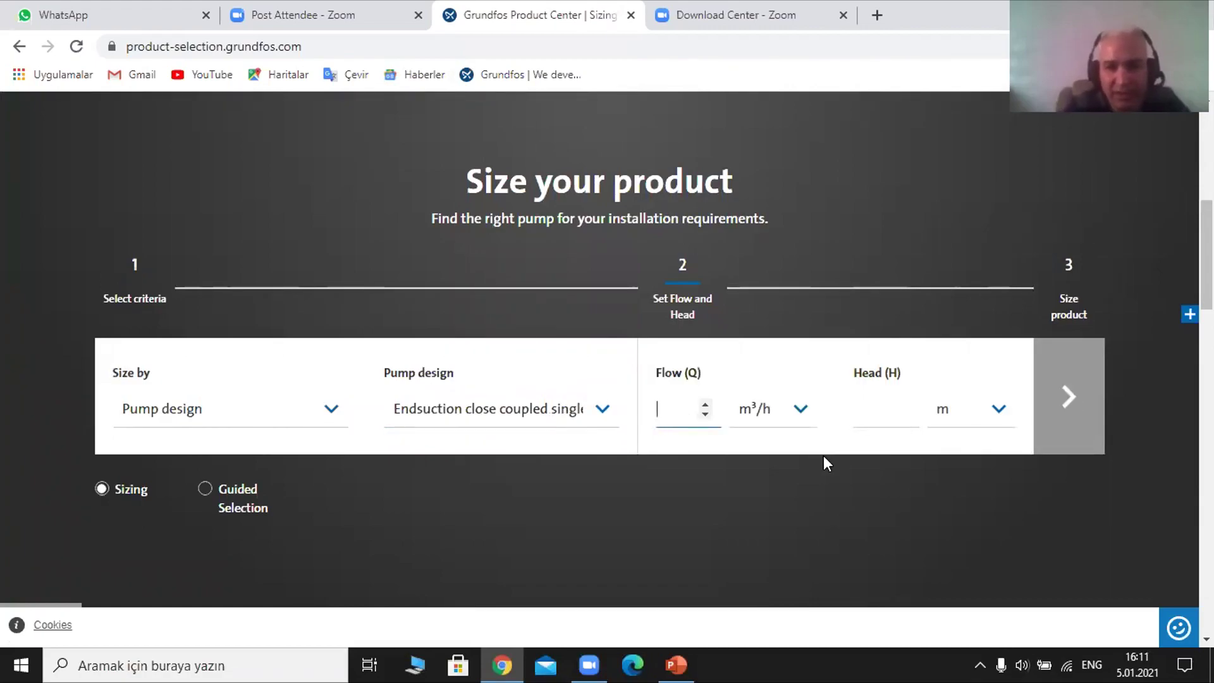
{"action": "type", "text": "30"}
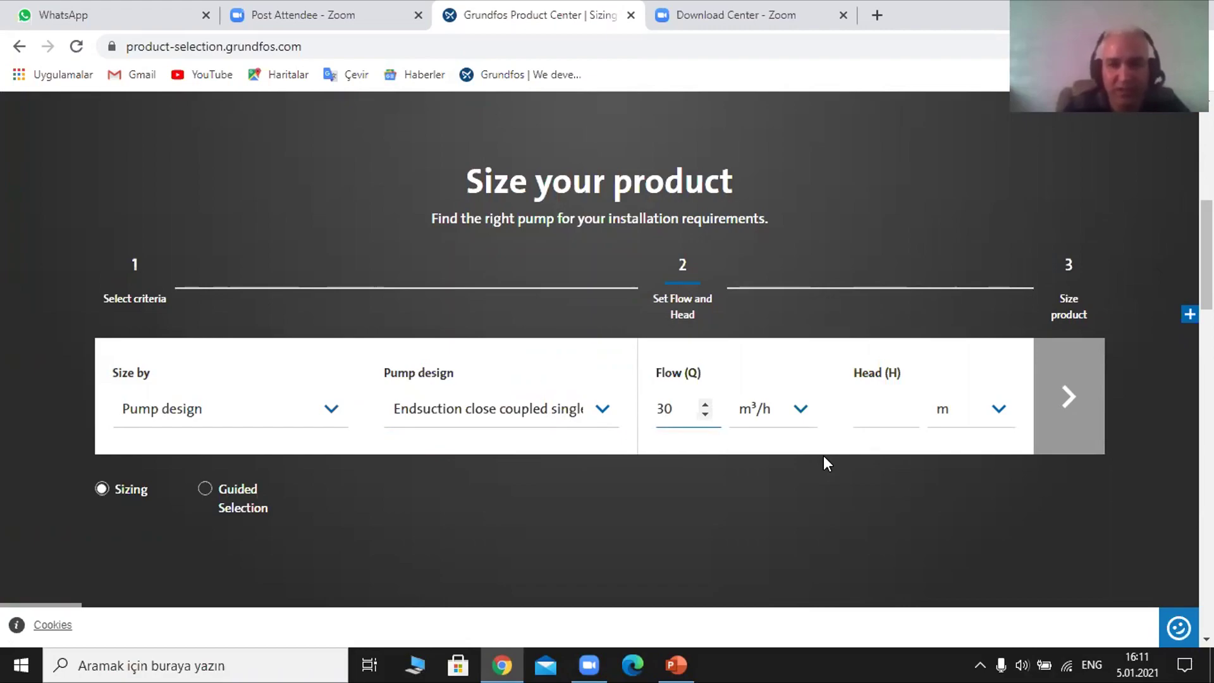
{"action": "key", "text": "BackSpace"}
{"action": "key", "text": "BackSpace"}
{"action": "type", "text": "20"}
{"action": "left_click", "coordinate": [881, 418]}
{"action": "type", "text": "3"}
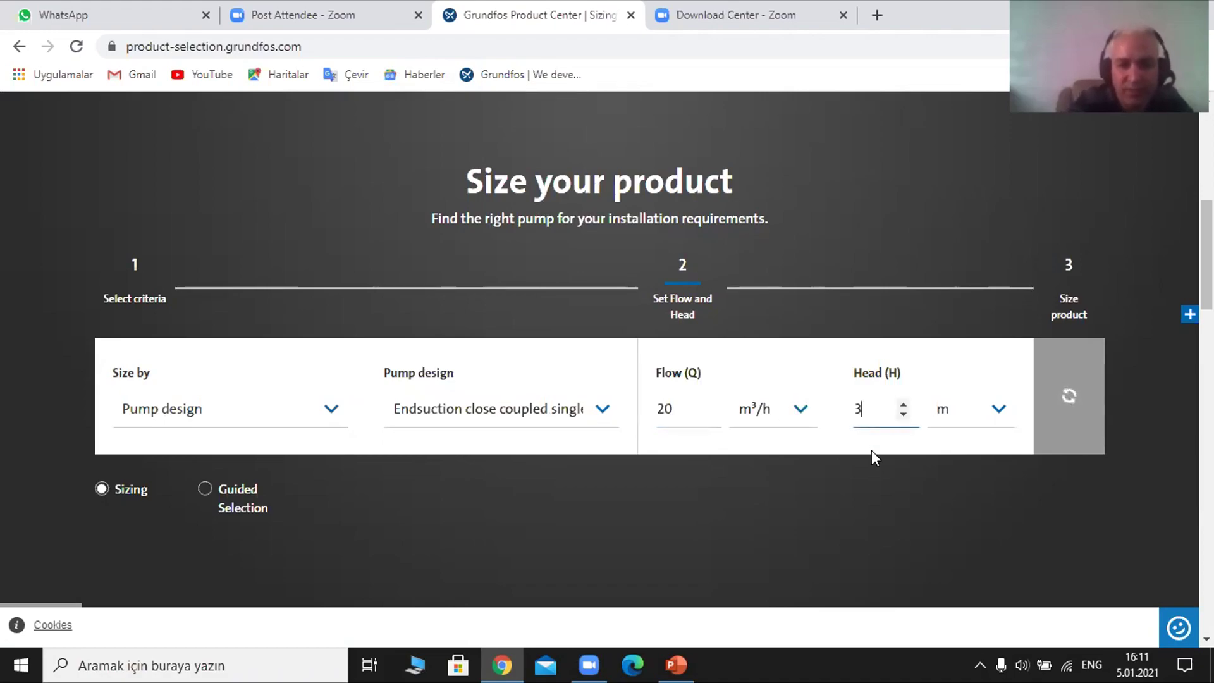
{"action": "key", "text": "BackSpace"}
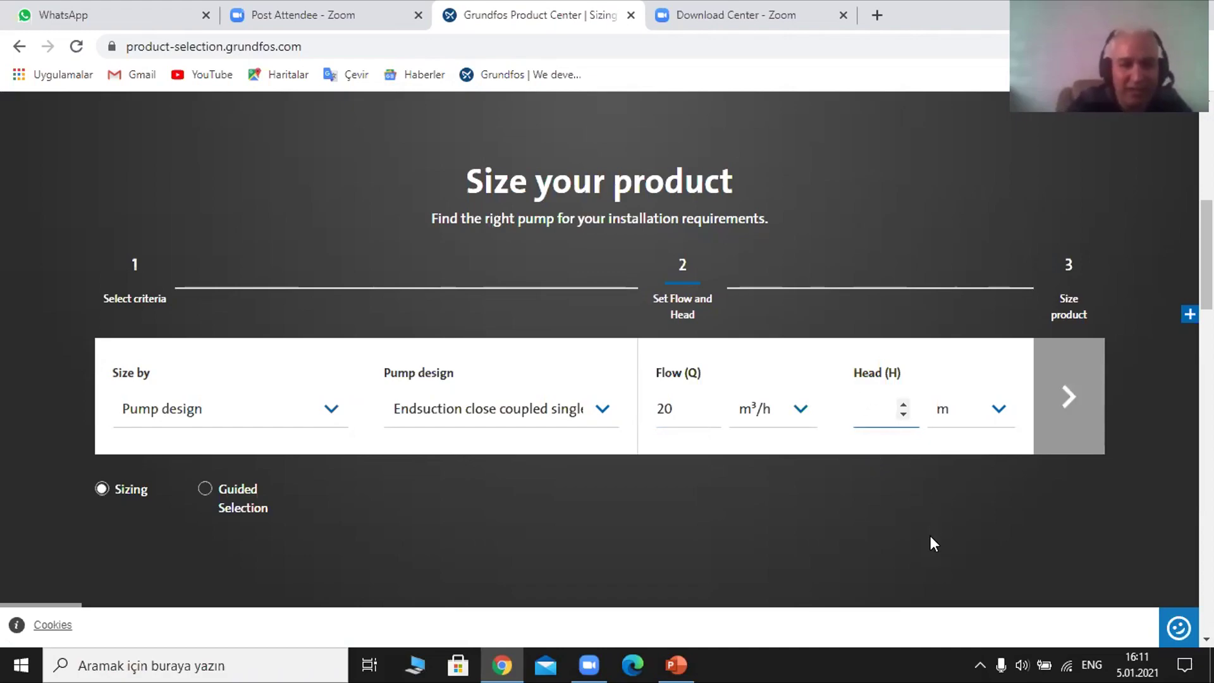
{"action": "type", "text": "3"}
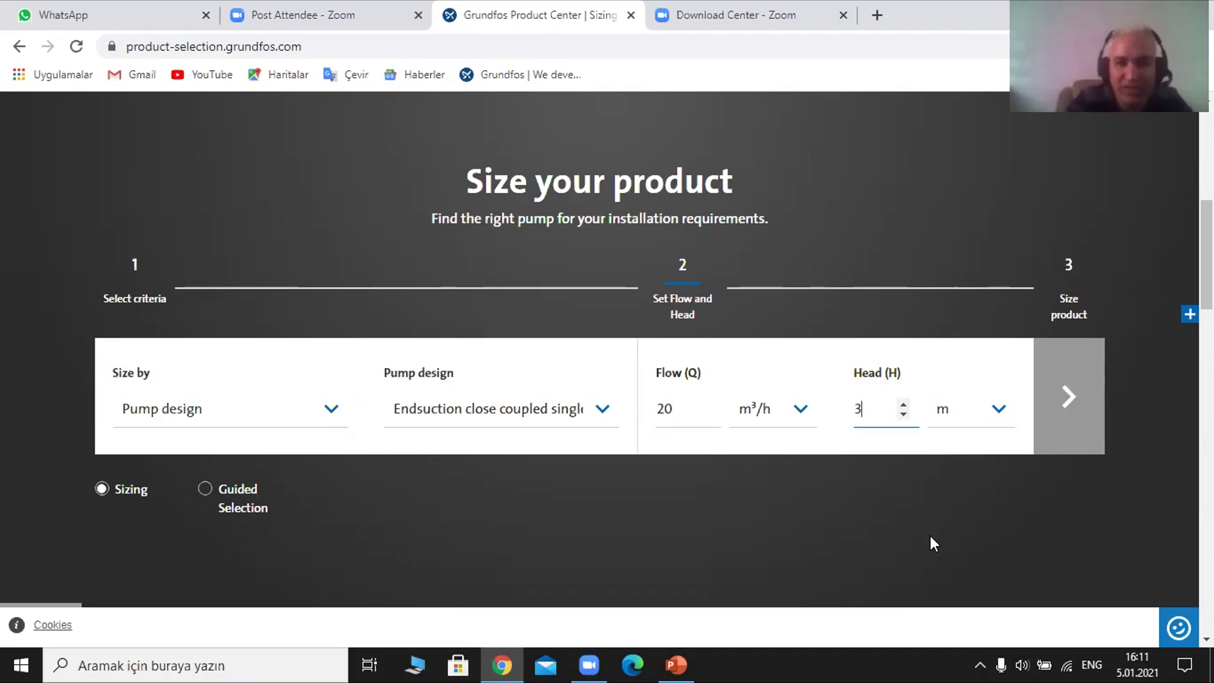
{"action": "type", "text": "0"}
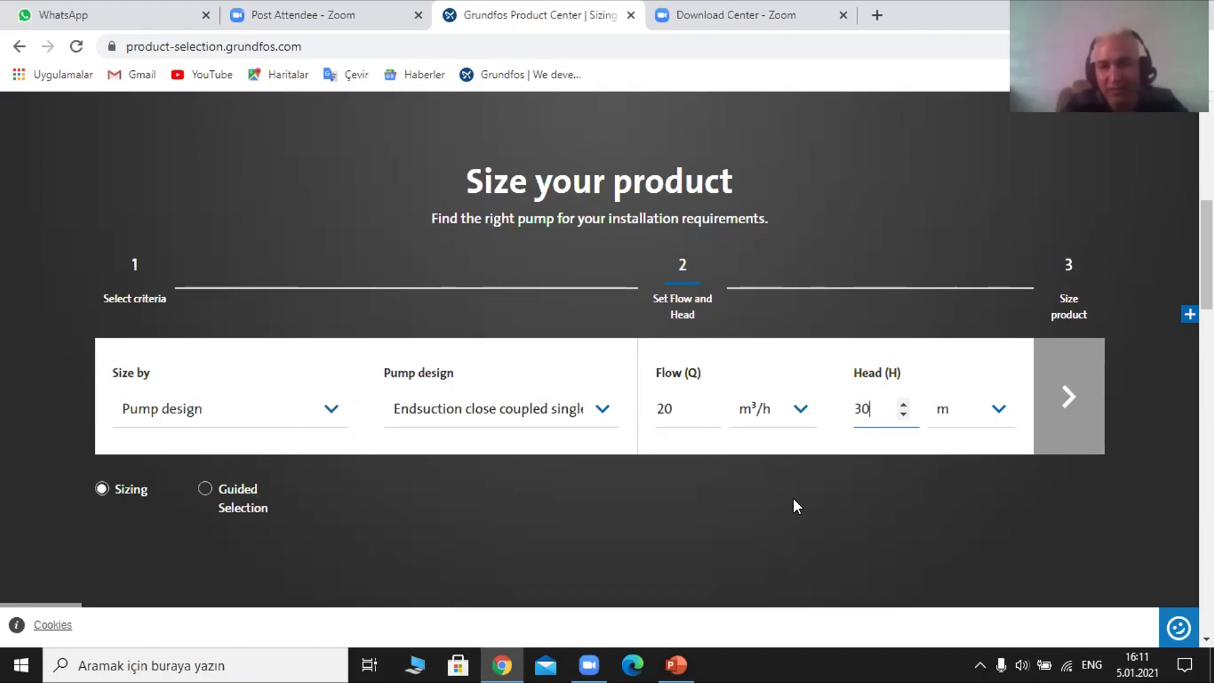
{"action": "left_click", "coordinate": [769, 441]}
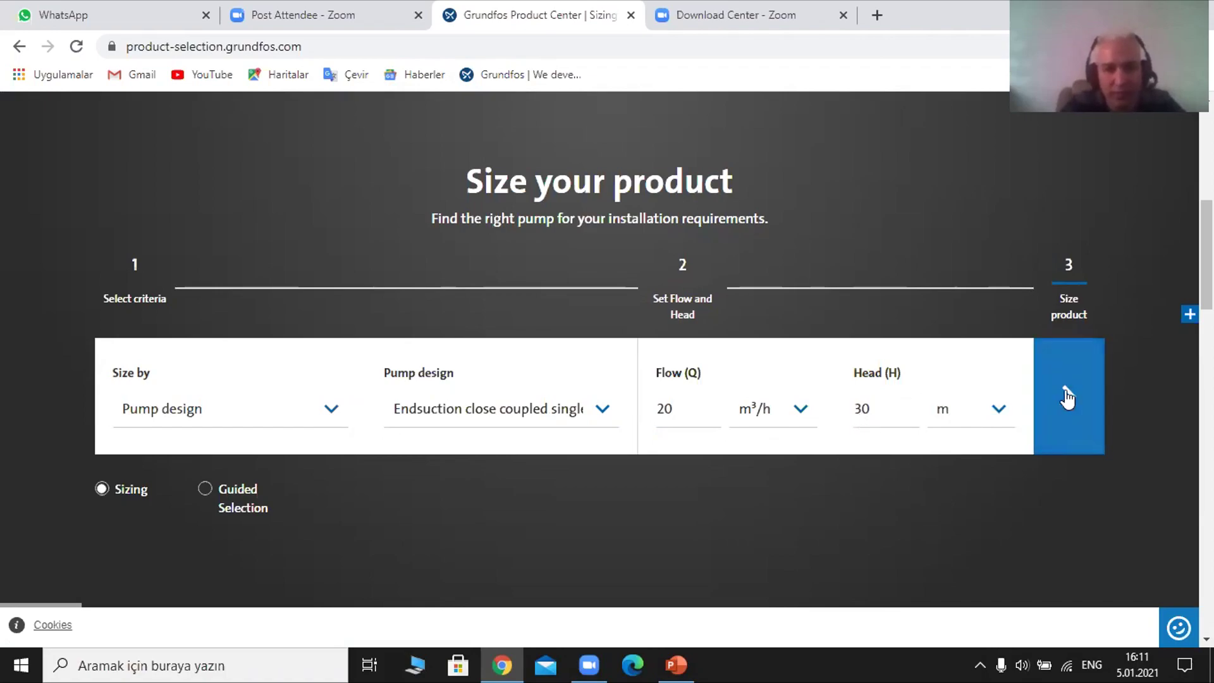
{"action": "scroll", "coordinate": [1065, 392], "scroll_direction": "down", "scroll_amount": 2}
{"action": "scroll", "coordinate": [1059, 373], "scroll_direction": "down", "scroll_amount": 1}
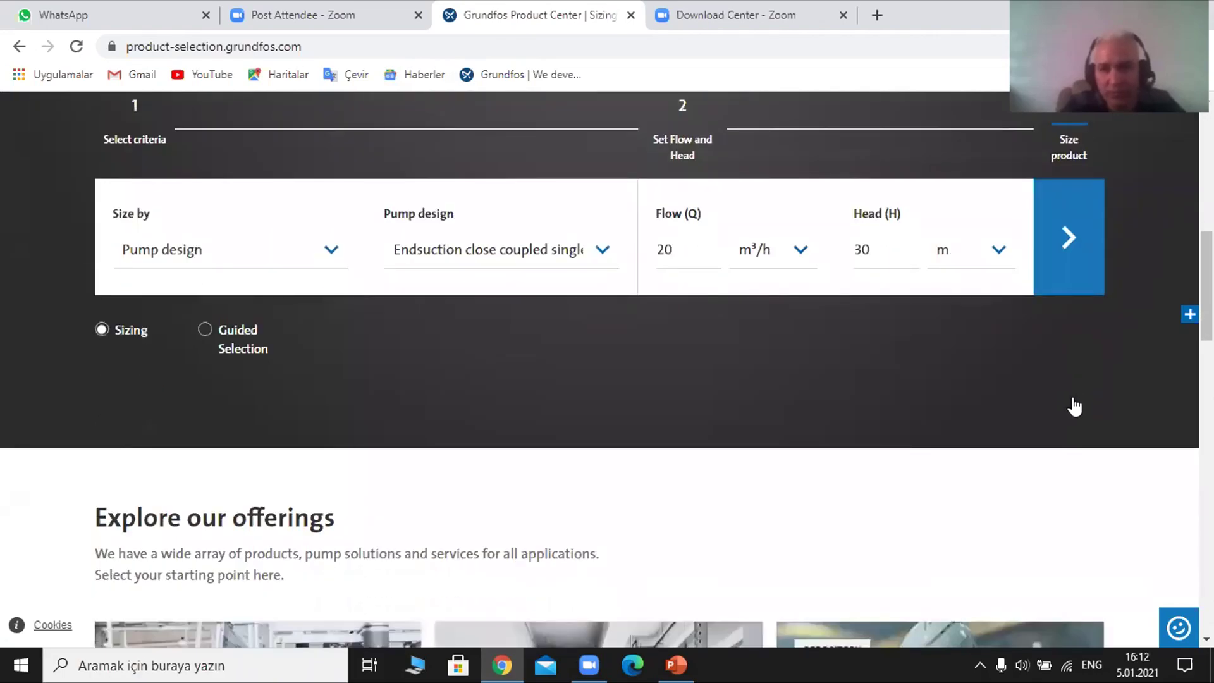
{"action": "scroll", "coordinate": [1065, 400], "scroll_direction": "down", "scroll_amount": 3}
{"action": "scroll", "coordinate": [1065, 417], "scroll_direction": "up", "scroll_amount": 5}
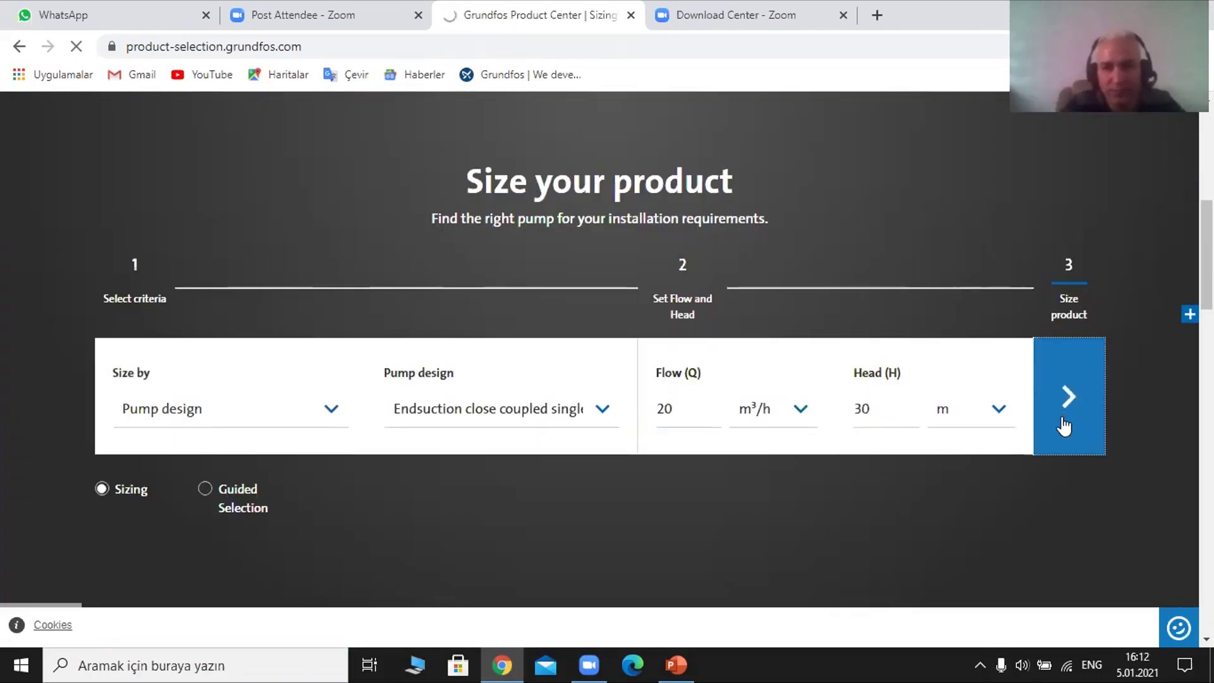
- Run sizing for 20 m³/h at 30 m, review the five best matches, and open product 98974413
{"action": "left_click", "coordinate": [1065, 421]}
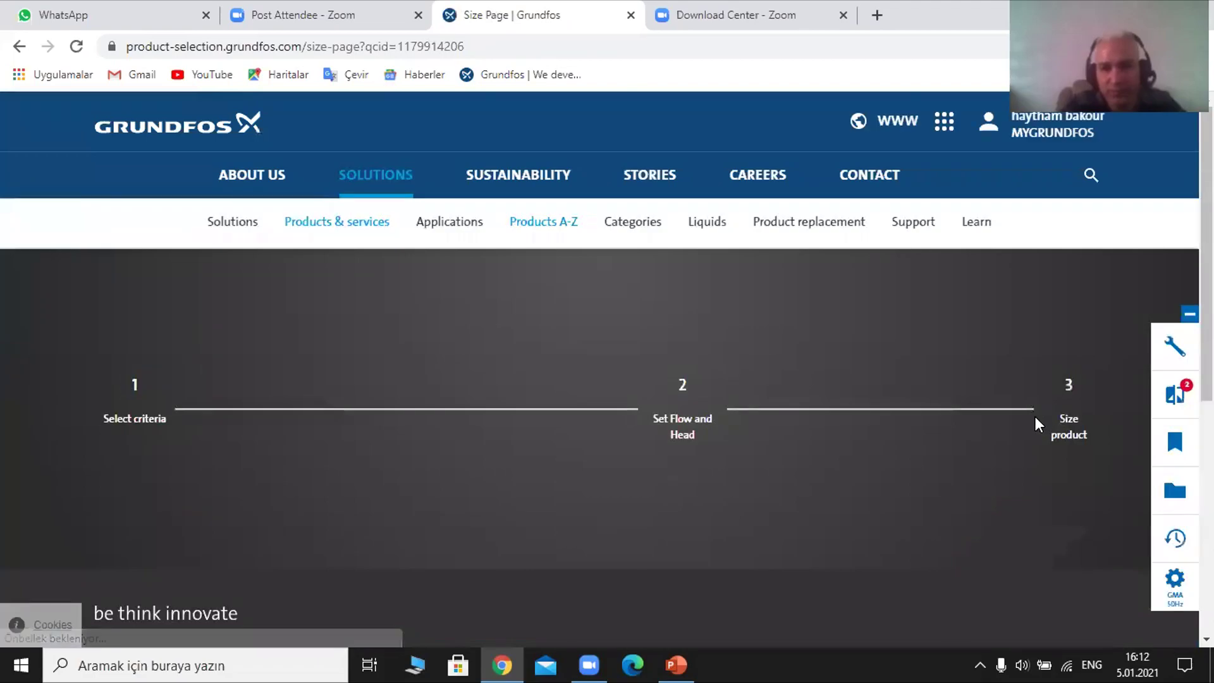
{"action": "scroll", "coordinate": [1012, 423], "scroll_direction": "down", "scroll_amount": 10}
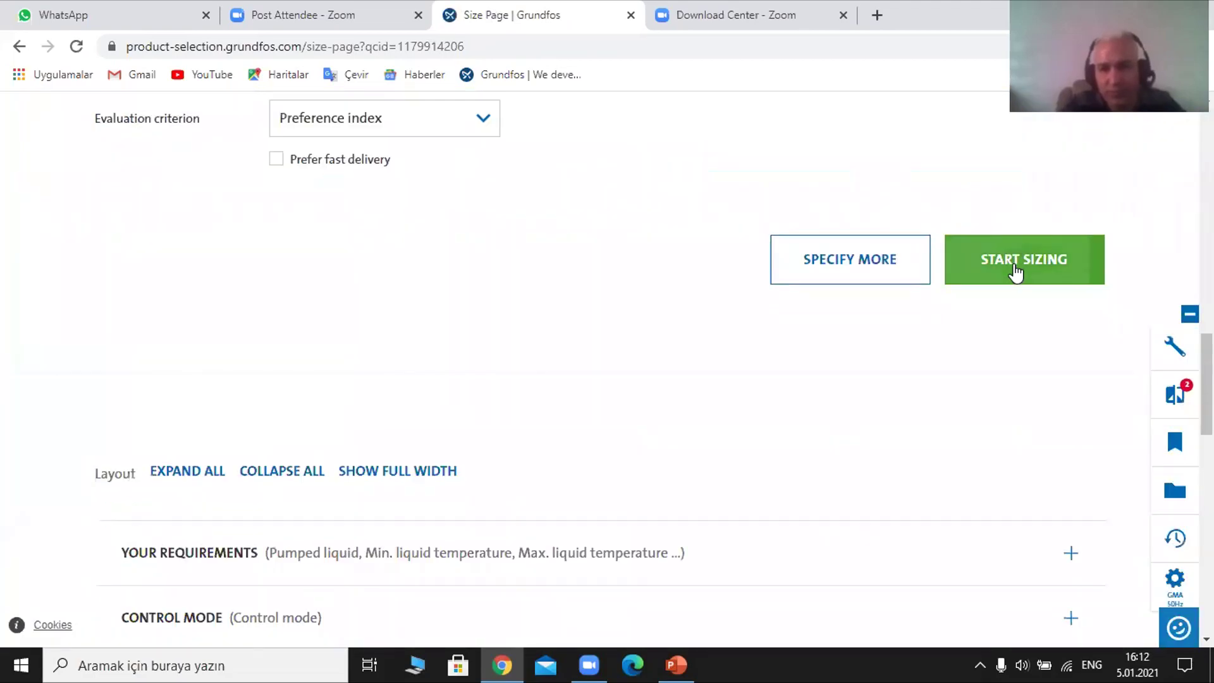
{"action": "left_click", "coordinate": [1013, 267]}
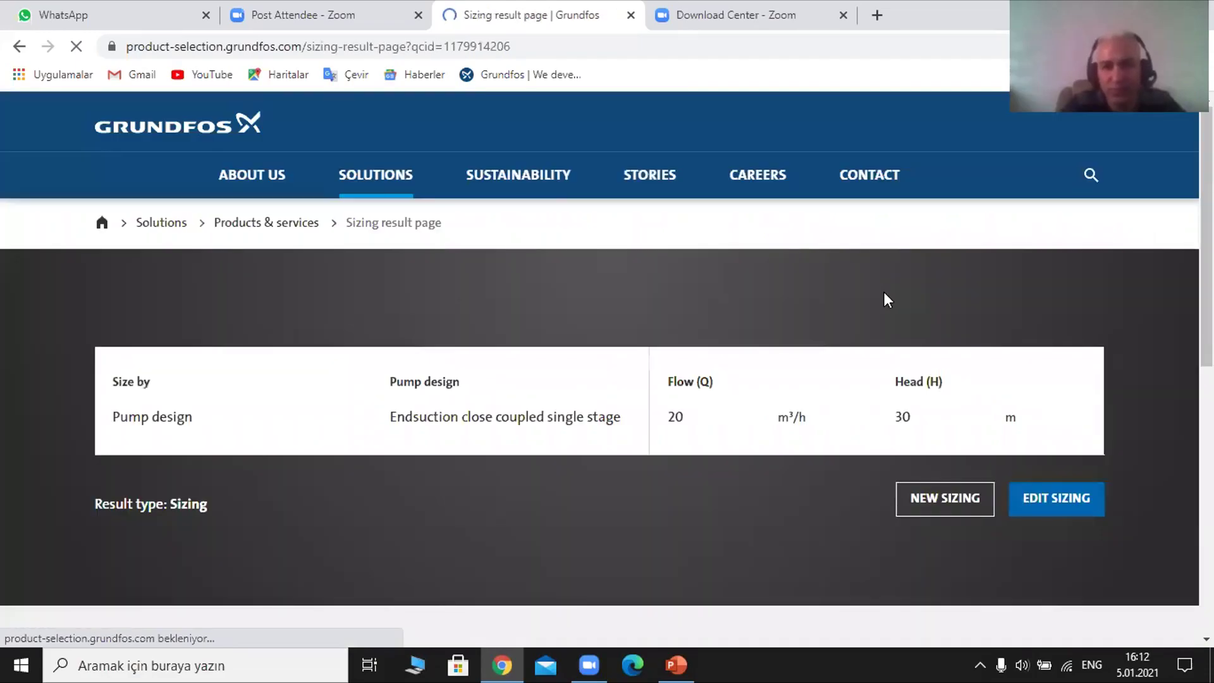
{"action": "scroll", "coordinate": [883, 291], "scroll_direction": "down", "scroll_amount": 7}
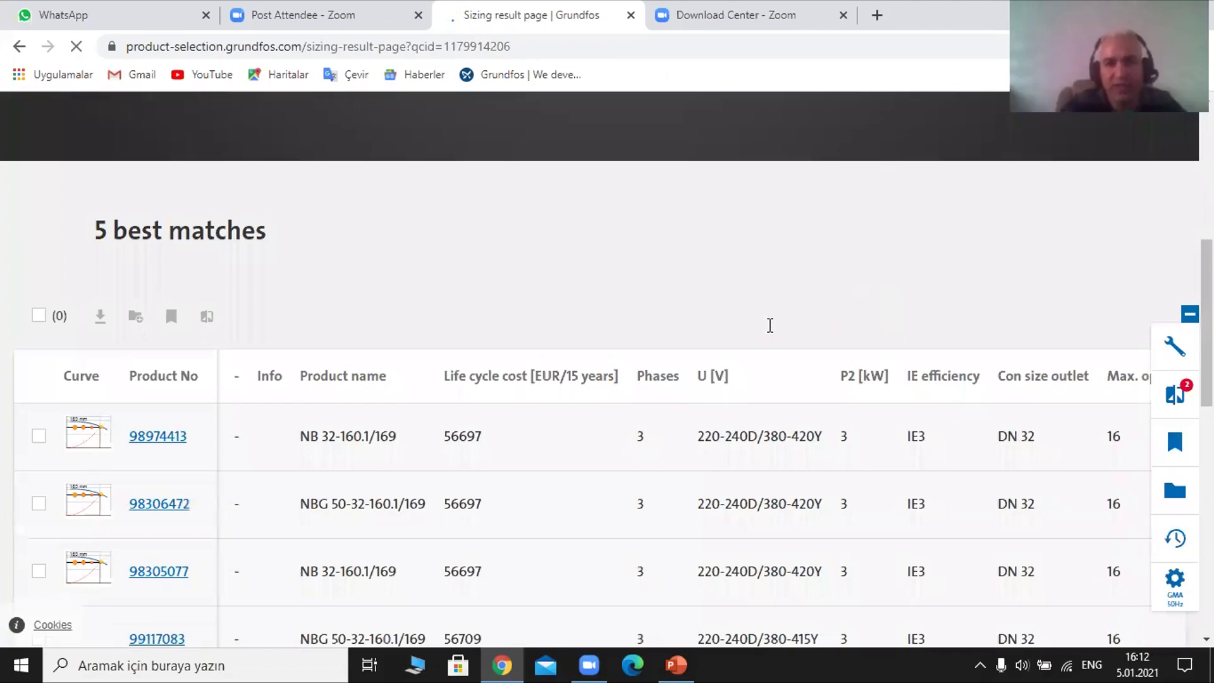
{"action": "scroll", "coordinate": [898, 294], "scroll_direction": "down", "scroll_amount": 3}
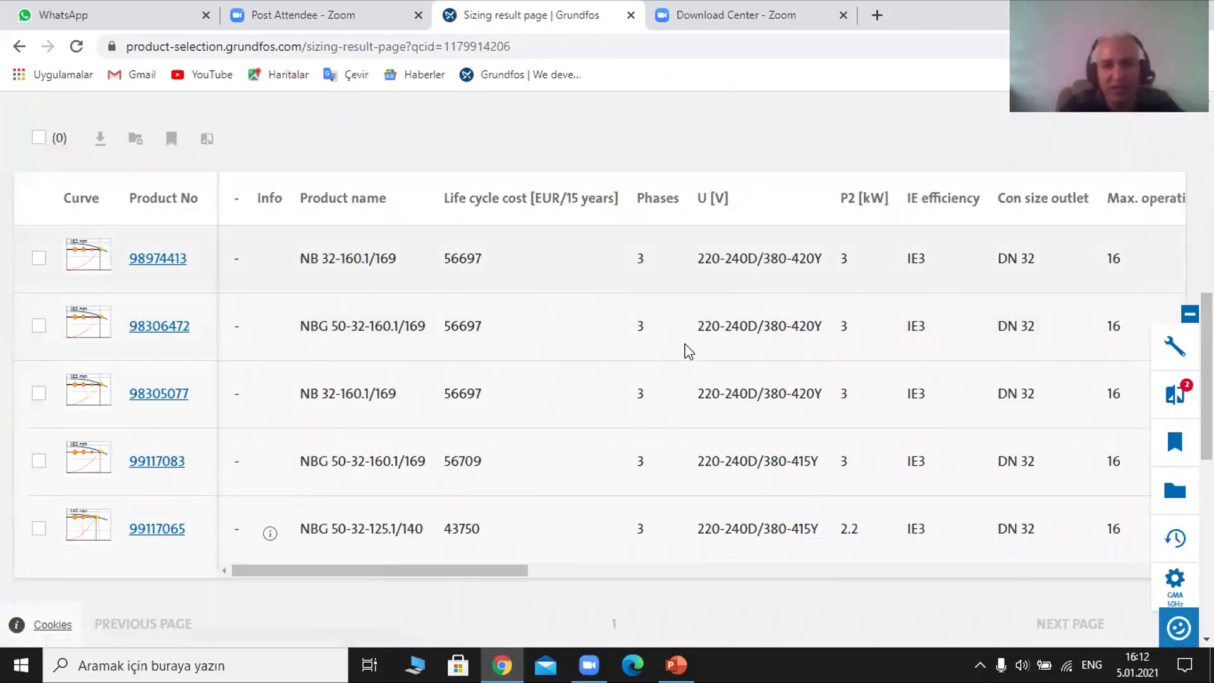
{"action": "scroll", "coordinate": [503, 362], "scroll_direction": "down", "scroll_amount": 3}
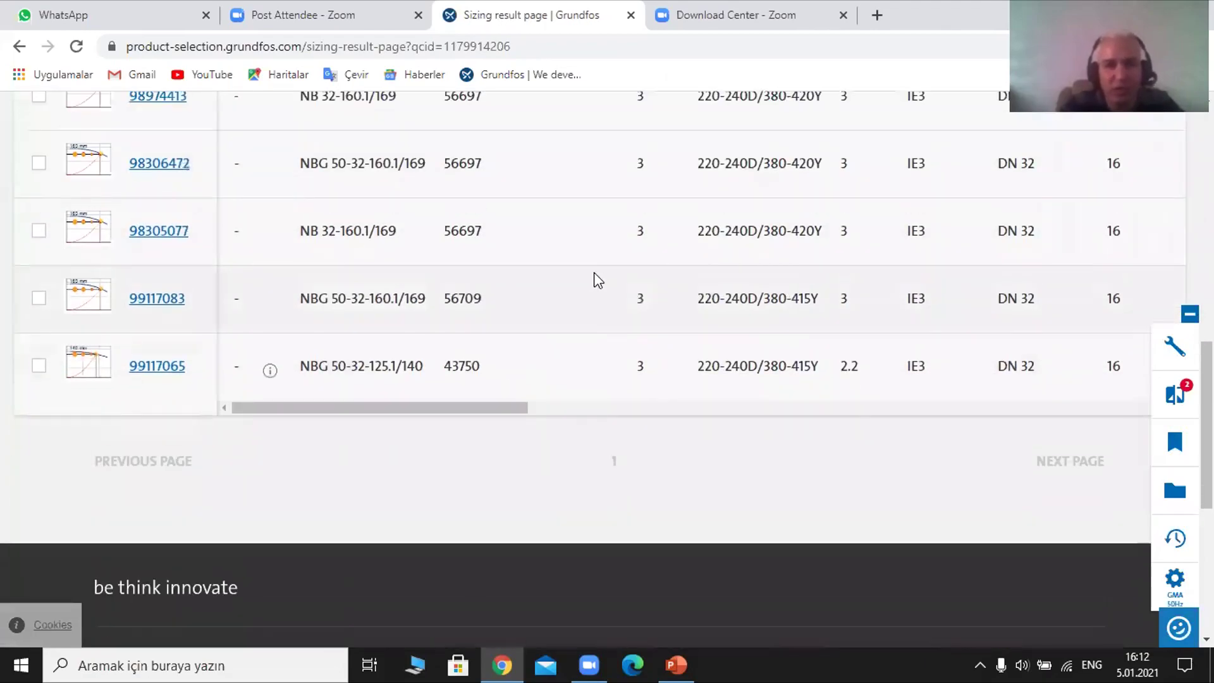
{"action": "scroll", "coordinate": [696, 303], "scroll_direction": "up", "scroll_amount": 1}
{"action": "scroll", "coordinate": [800, 329], "scroll_direction": "up", "scroll_amount": 3}
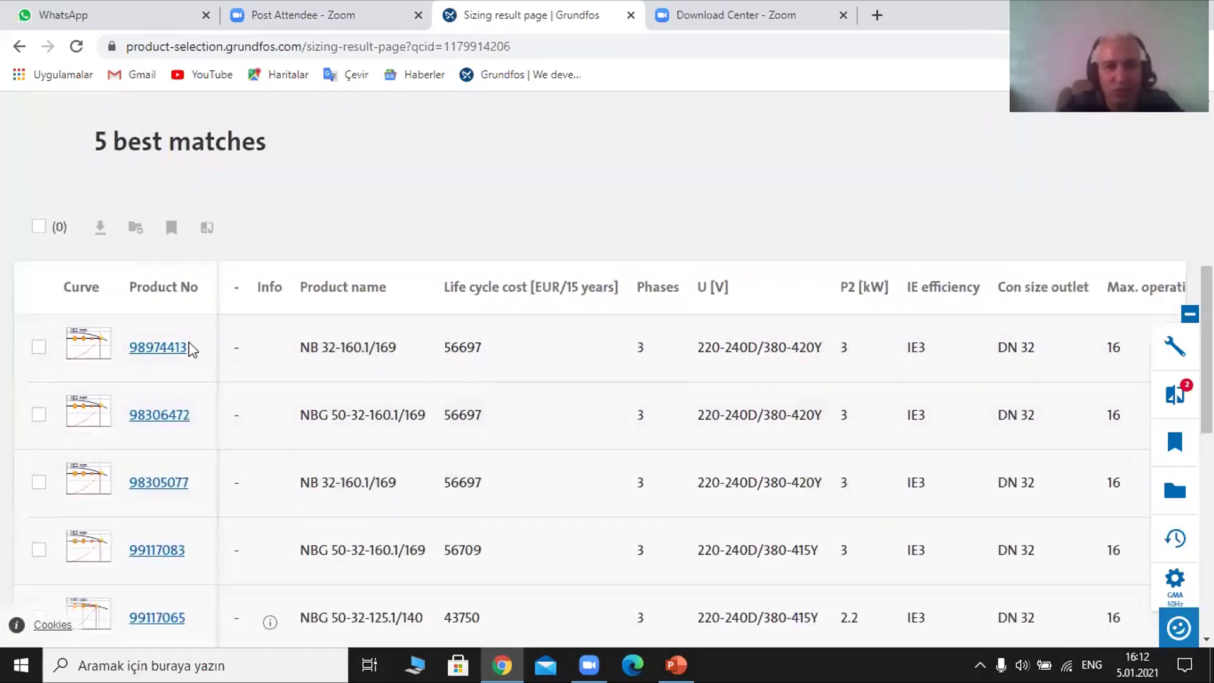
{"action": "left_click", "coordinate": [159, 354]}
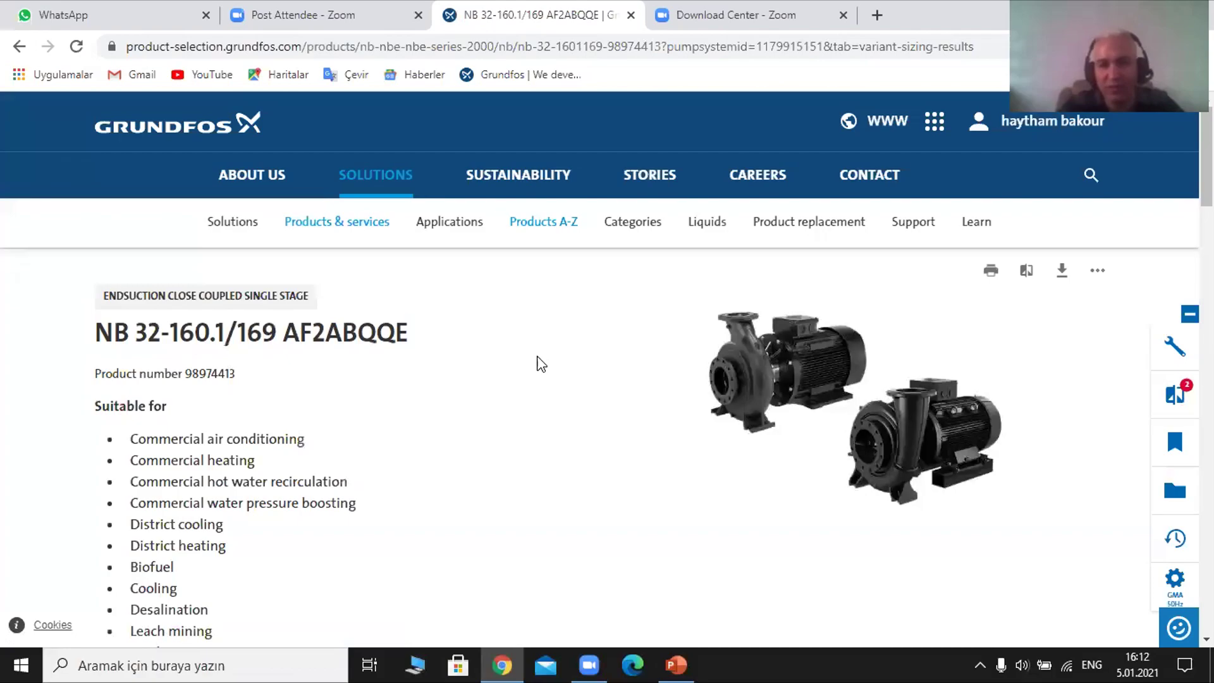
- Scroll the NB 32-160.1/169 AF2ABQQE product page past the Suitable for list to the tabs
{"action": "scroll", "coordinate": [581, 328], "scroll_direction": "down", "scroll_amount": 3}
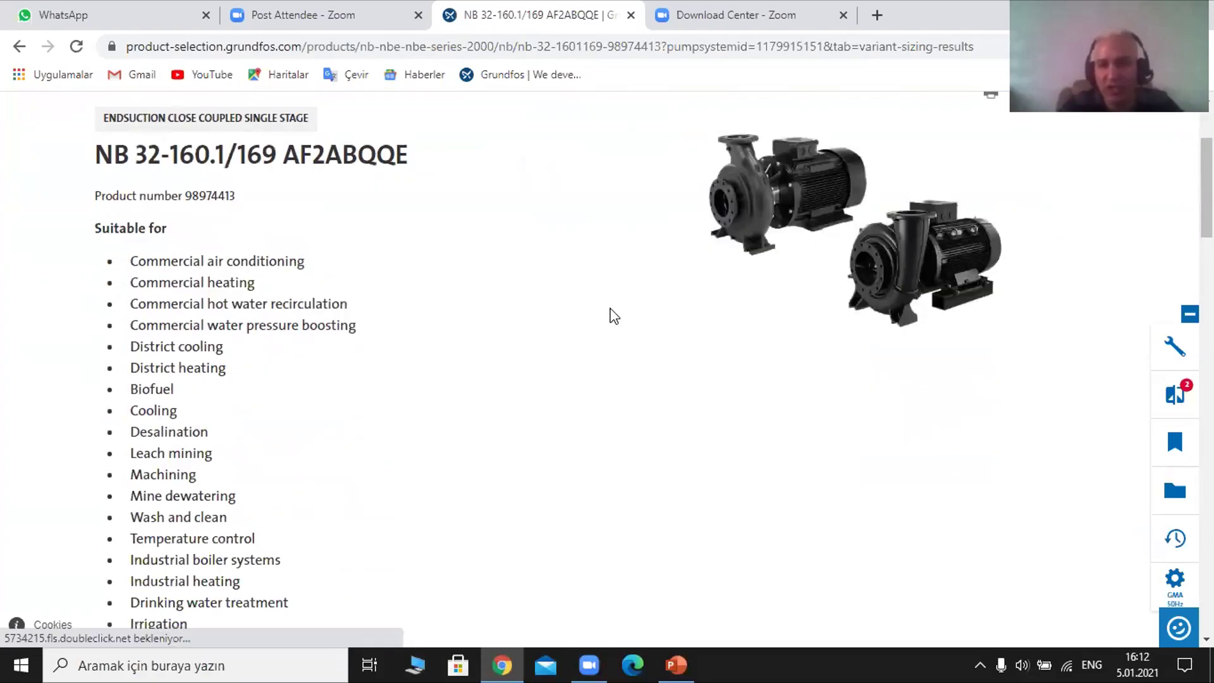
{"action": "scroll", "coordinate": [607, 325], "scroll_direction": "up", "scroll_amount": 2}
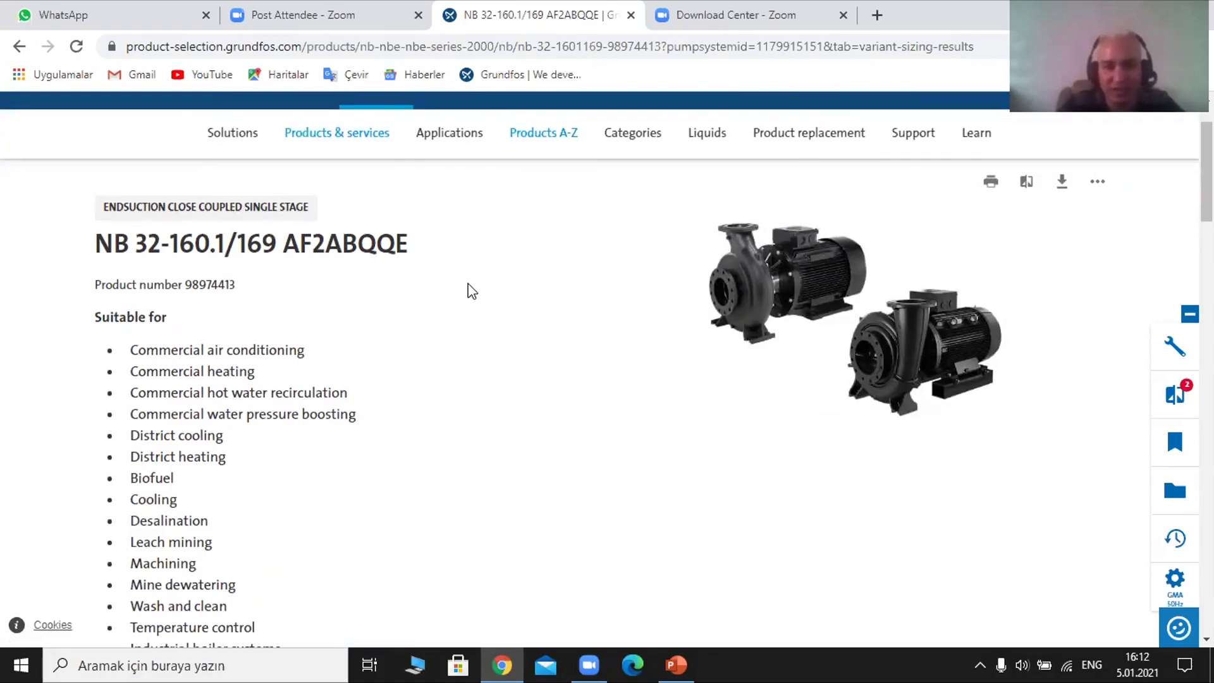
{"action": "scroll", "coordinate": [511, 282], "scroll_direction": "down", "scroll_amount": 2}
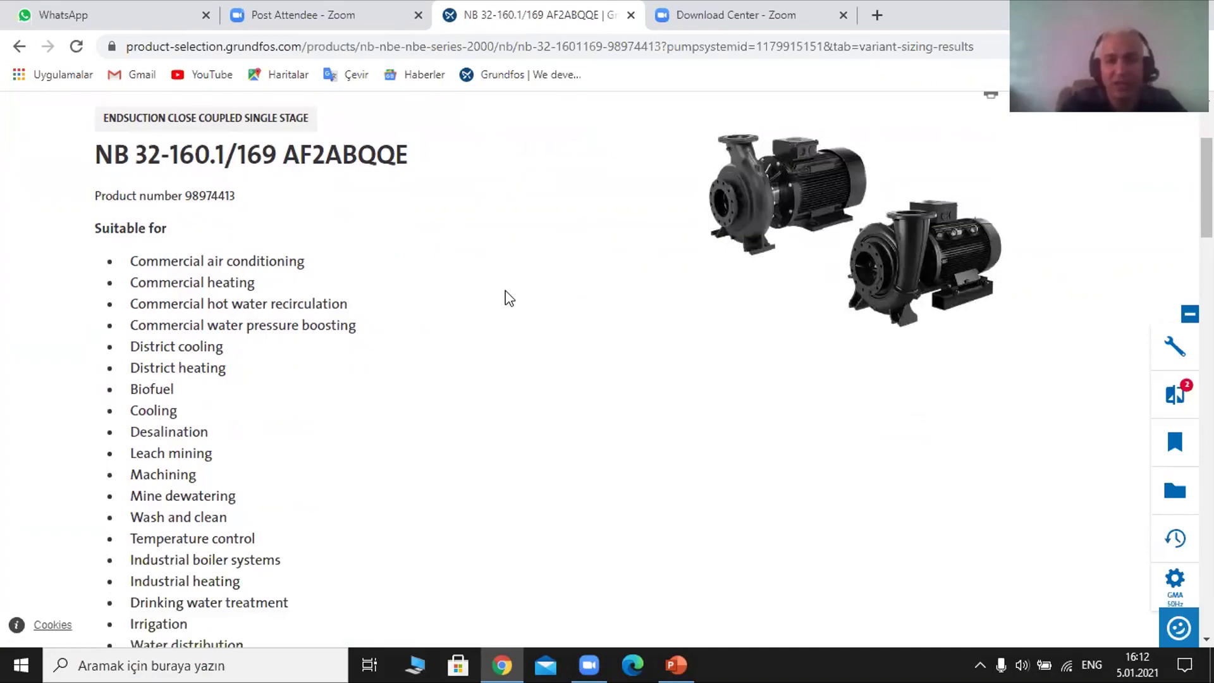
{"action": "scroll", "coordinate": [533, 208], "scroll_direction": "down", "scroll_amount": 2}
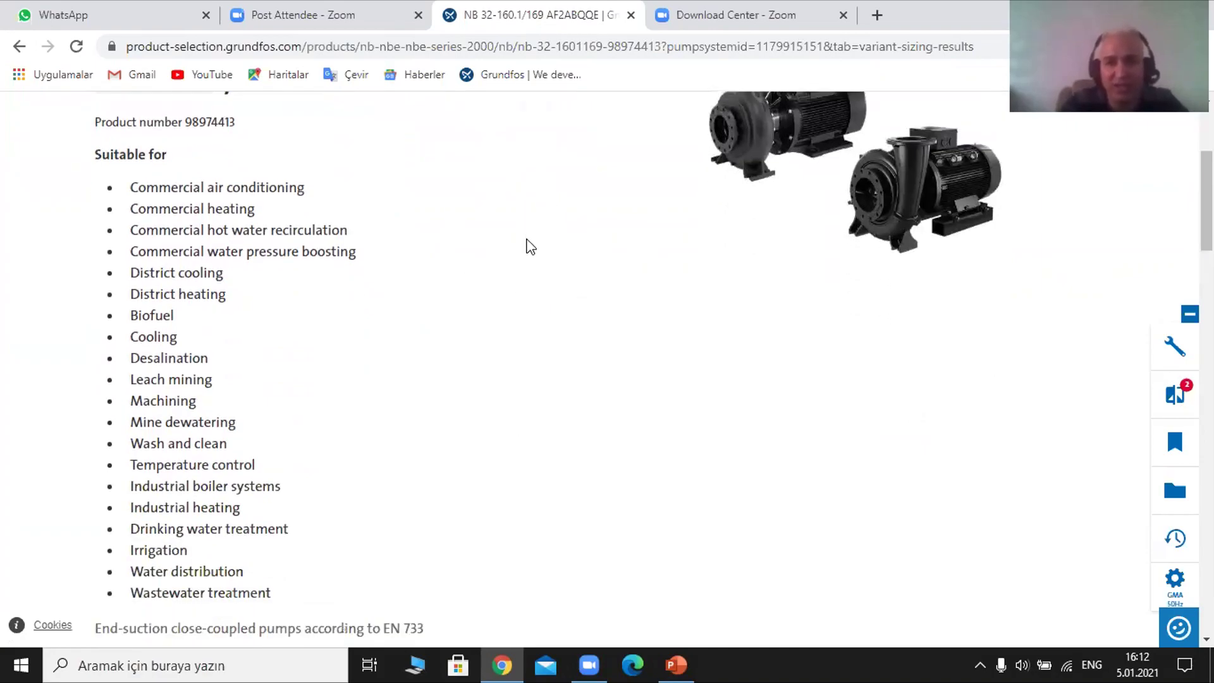
{"action": "scroll", "coordinate": [528, 247], "scroll_direction": "up", "scroll_amount": 5}
{"action": "scroll", "coordinate": [620, 337], "scroll_direction": "down", "scroll_amount": 1}
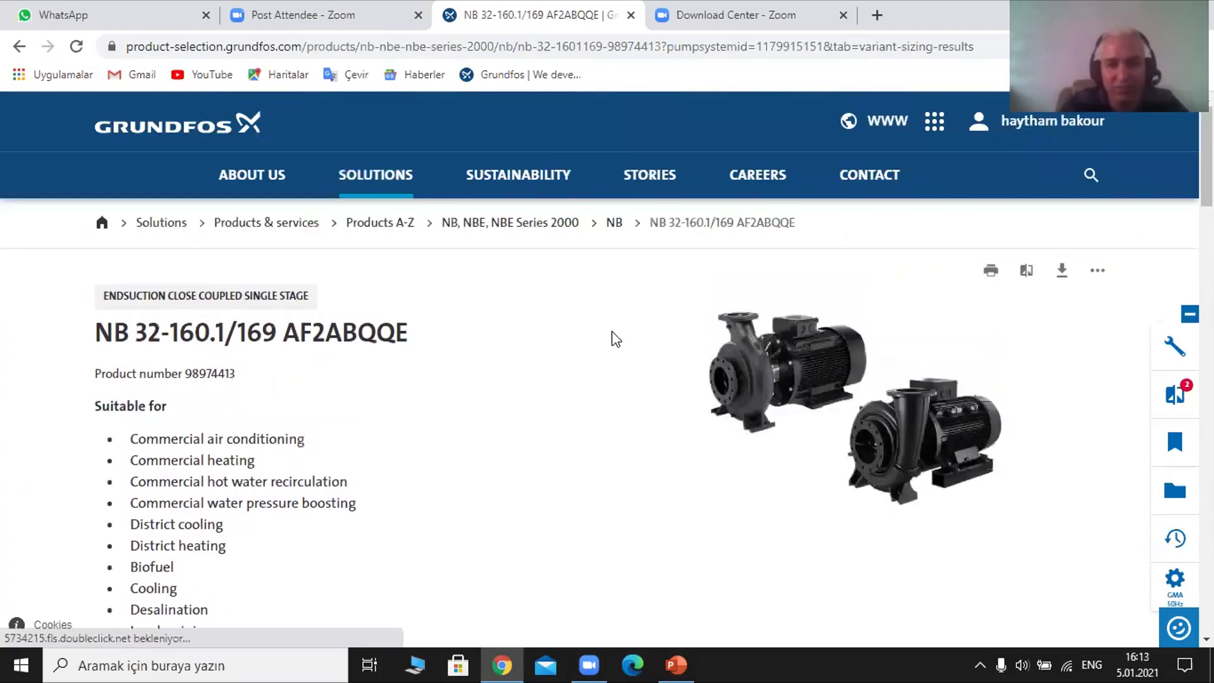
{"action": "scroll", "coordinate": [617, 342], "scroll_direction": "down", "scroll_amount": 3}
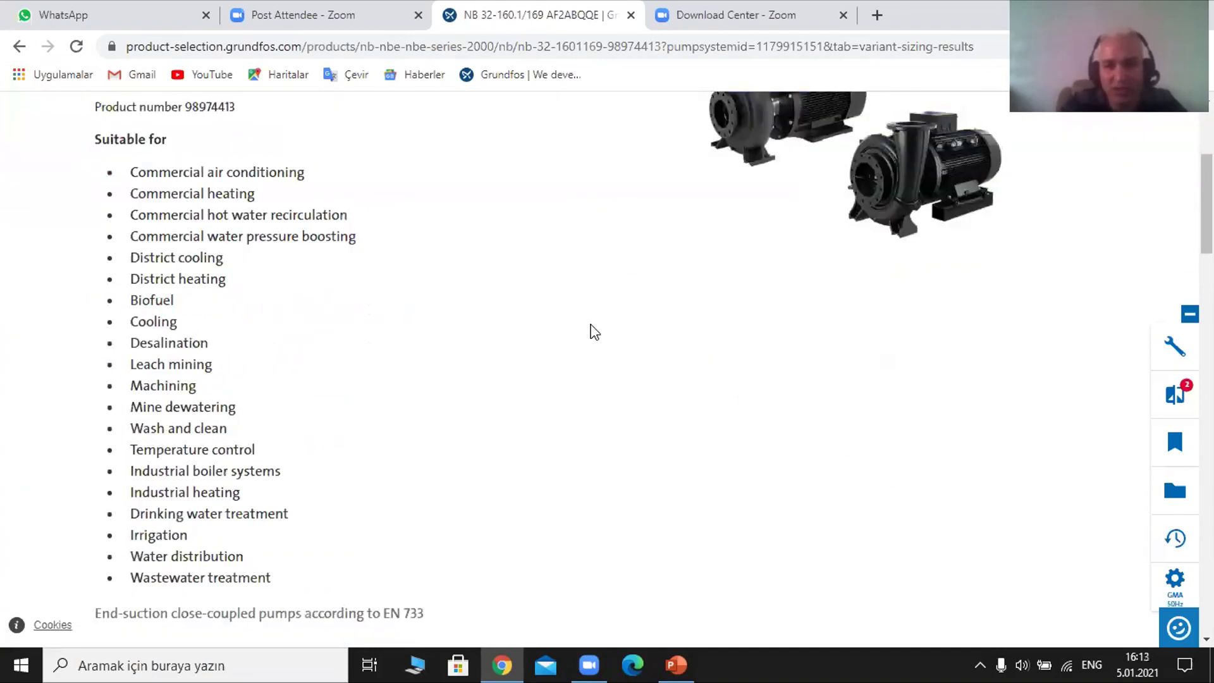
{"action": "scroll", "coordinate": [594, 332], "scroll_direction": "down", "scroll_amount": 6}
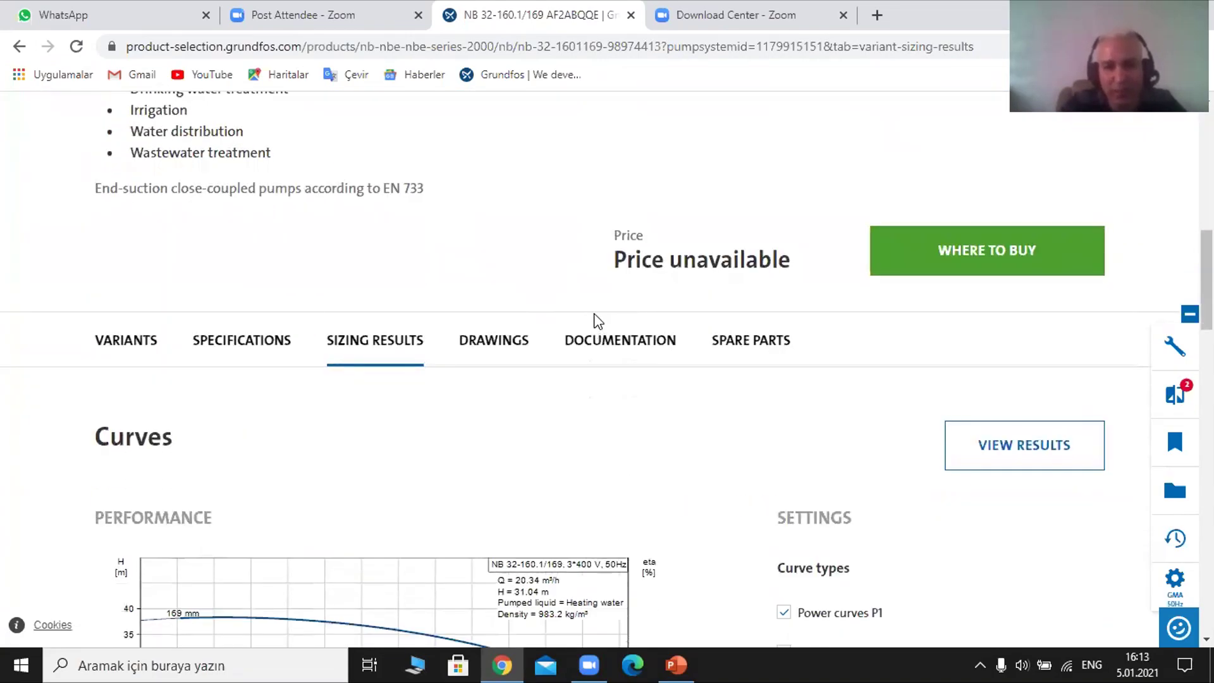
{"action": "scroll", "coordinate": [468, 320], "scroll_direction": "down", "scroll_amount": 3}
{"action": "scroll", "coordinate": [120, 333], "scroll_direction": "up", "scroll_amount": 3}
- Show the Variants list and scroll through its rows to the pagination and back up
{"action": "left_click", "coordinate": [132, 325]}
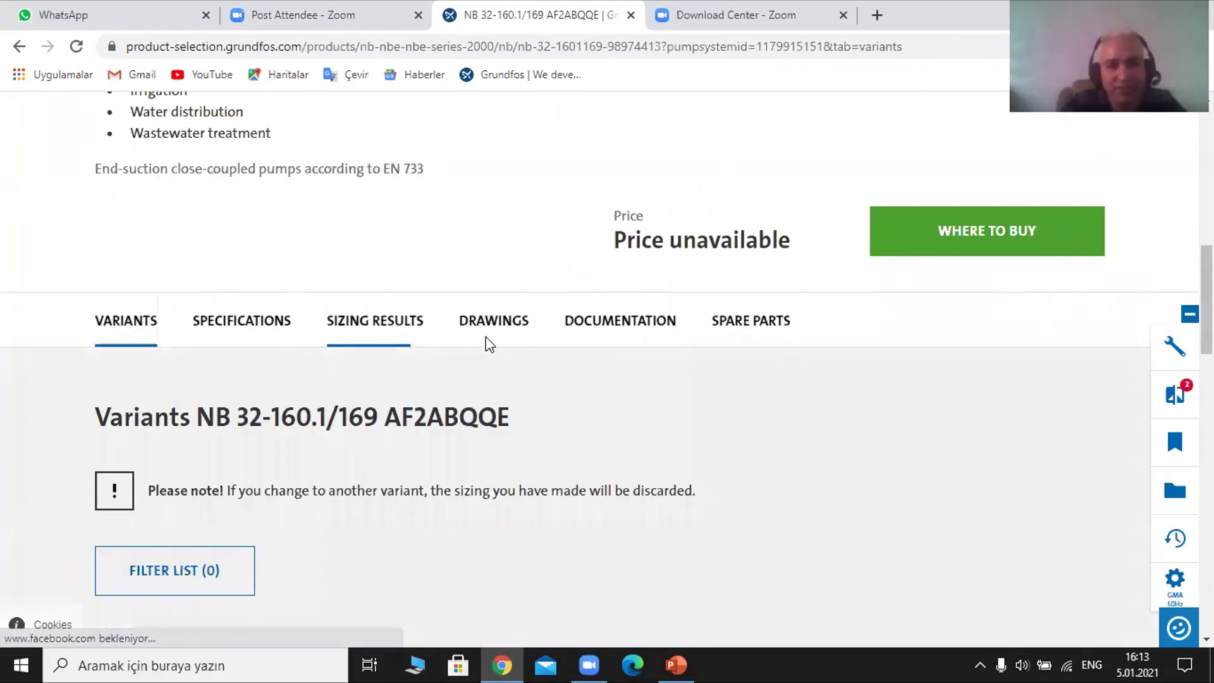
{"action": "scroll", "coordinate": [612, 324], "scroll_direction": "down", "scroll_amount": 5}
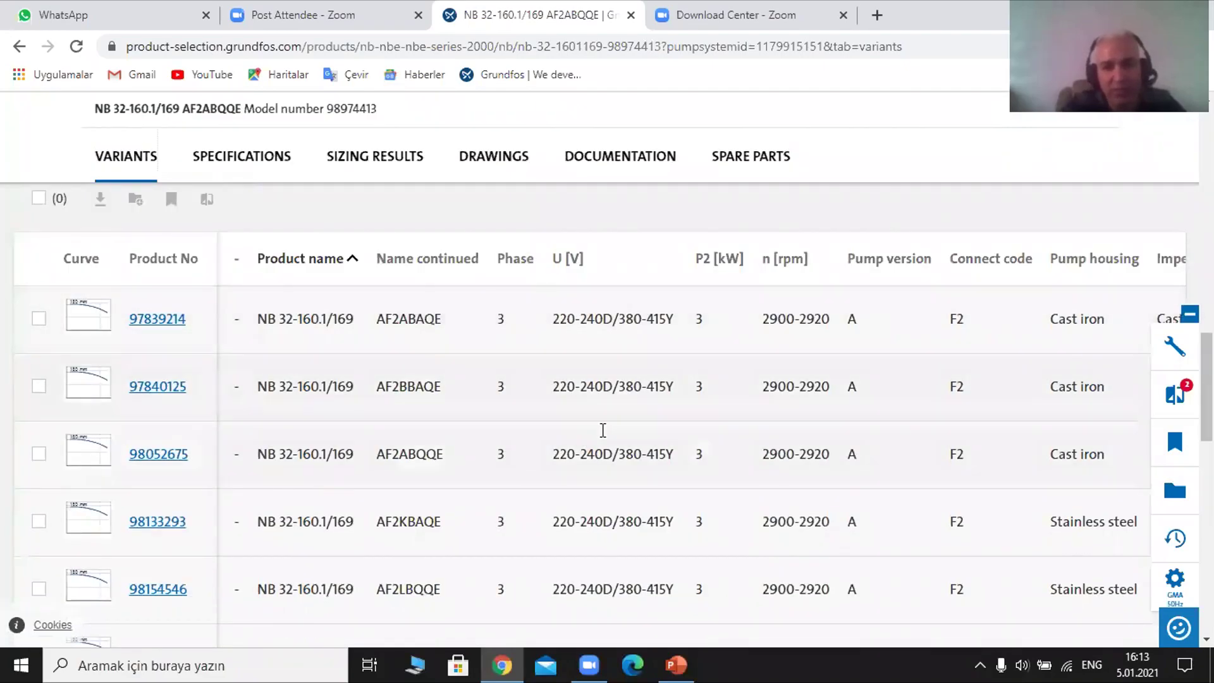
{"action": "scroll", "coordinate": [601, 423], "scroll_direction": "down", "scroll_amount": 3}
{"action": "scroll", "coordinate": [620, 411], "scroll_direction": "down", "scroll_amount": 5}
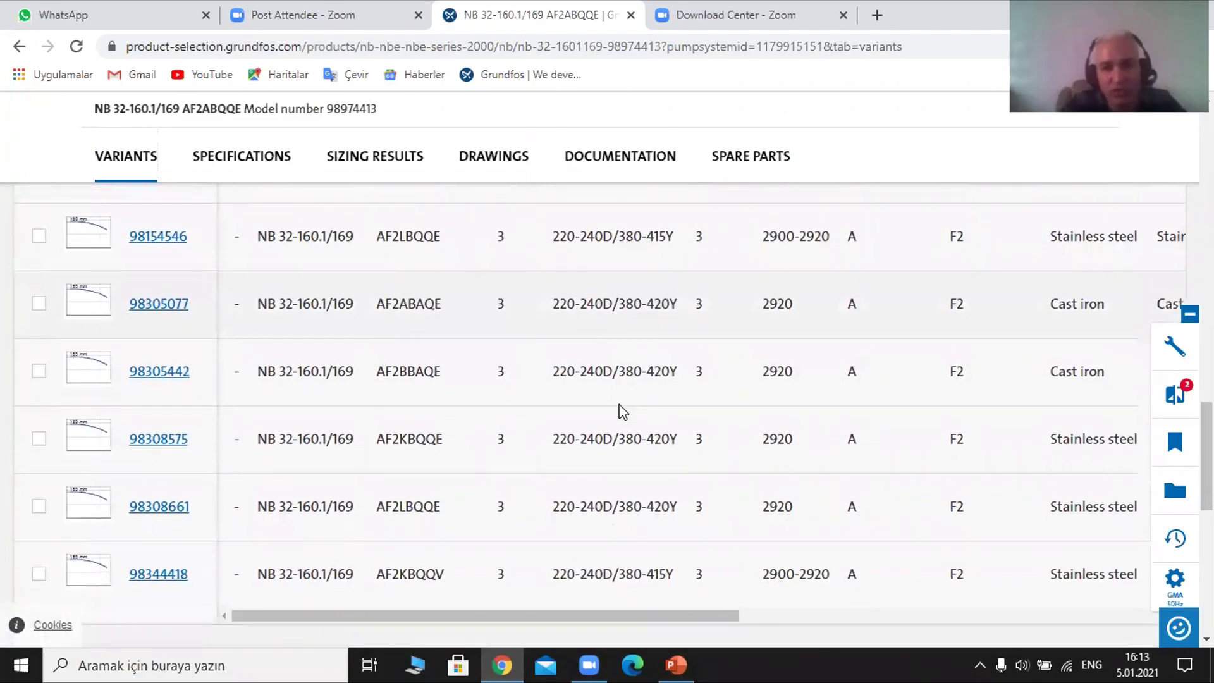
{"action": "scroll", "coordinate": [621, 408], "scroll_direction": "down", "scroll_amount": 1}
{"action": "scroll", "coordinate": [373, 317], "scroll_direction": "up", "scroll_amount": 6}
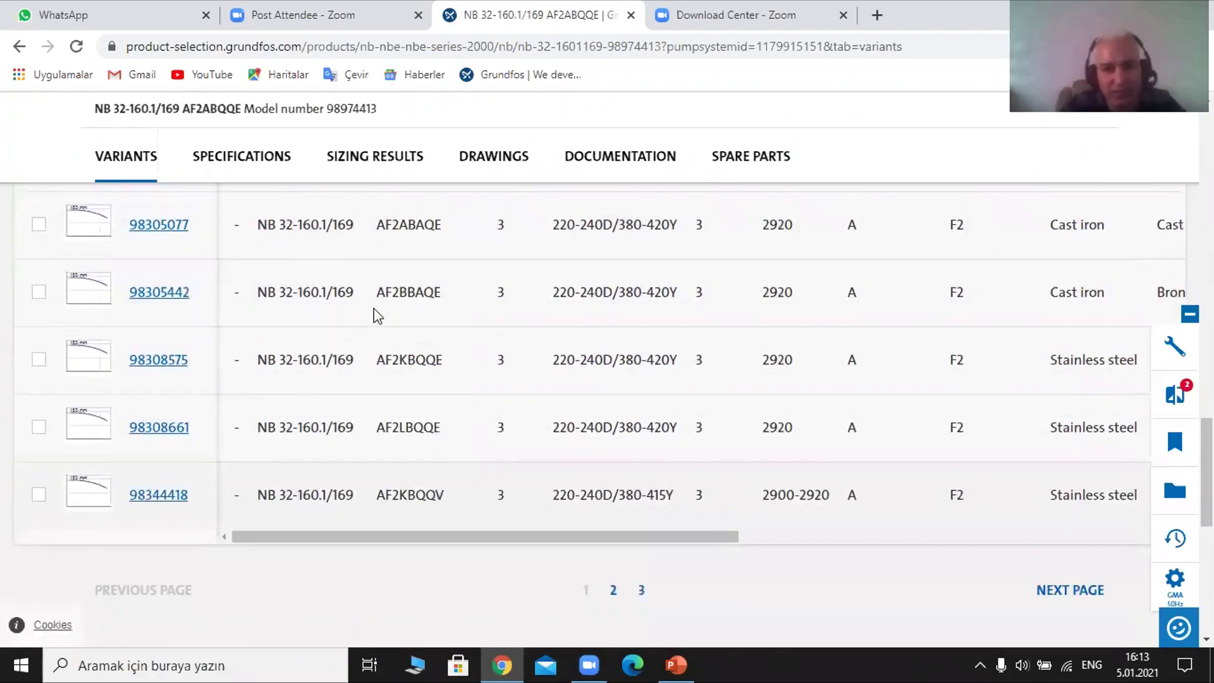
{"action": "scroll", "coordinate": [629, 336], "scroll_direction": "up", "scroll_amount": 3}
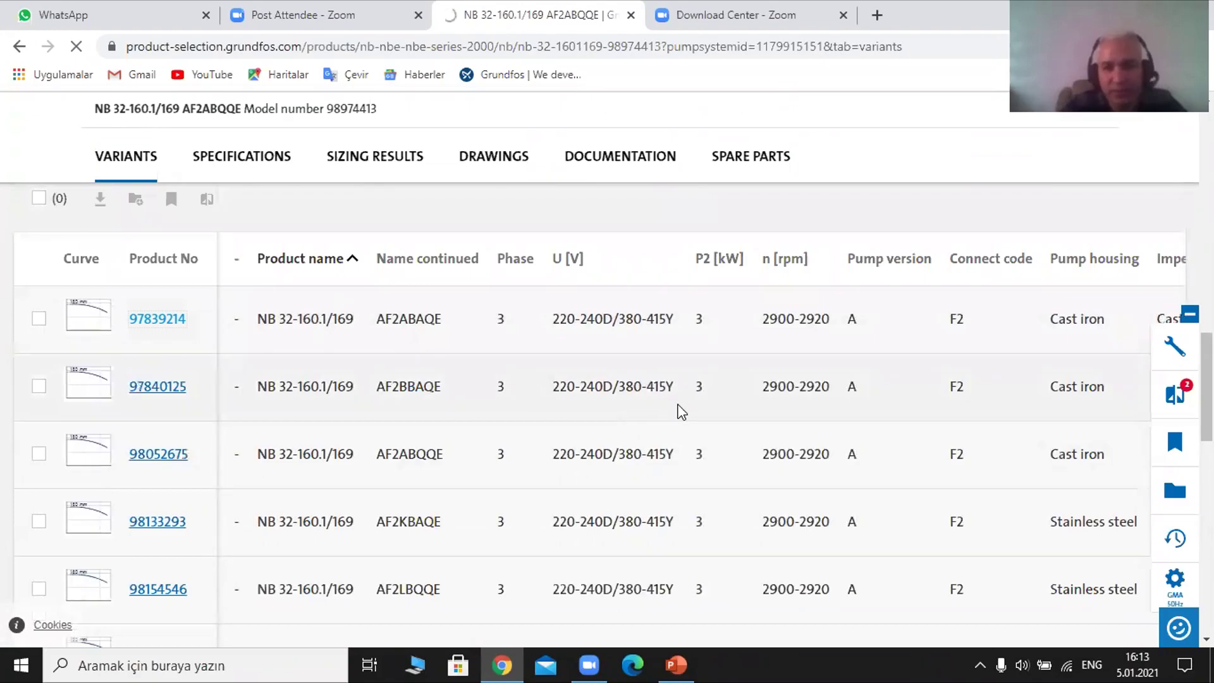
- Scroll variant 97839214's page down to the Curves tab Performance chart and Settings
{"action": "scroll", "coordinate": [626, 464], "scroll_direction": "down", "scroll_amount": 2}
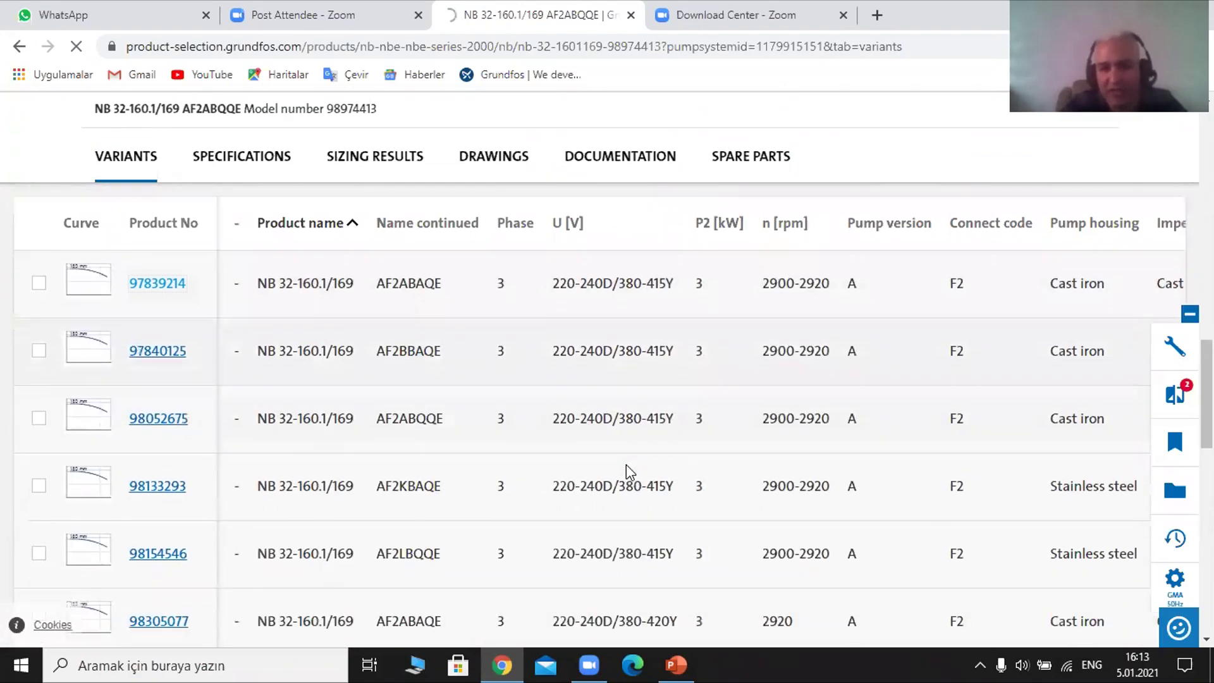
{"action": "scroll", "coordinate": [569, 355], "scroll_direction": "down", "scroll_amount": 3}
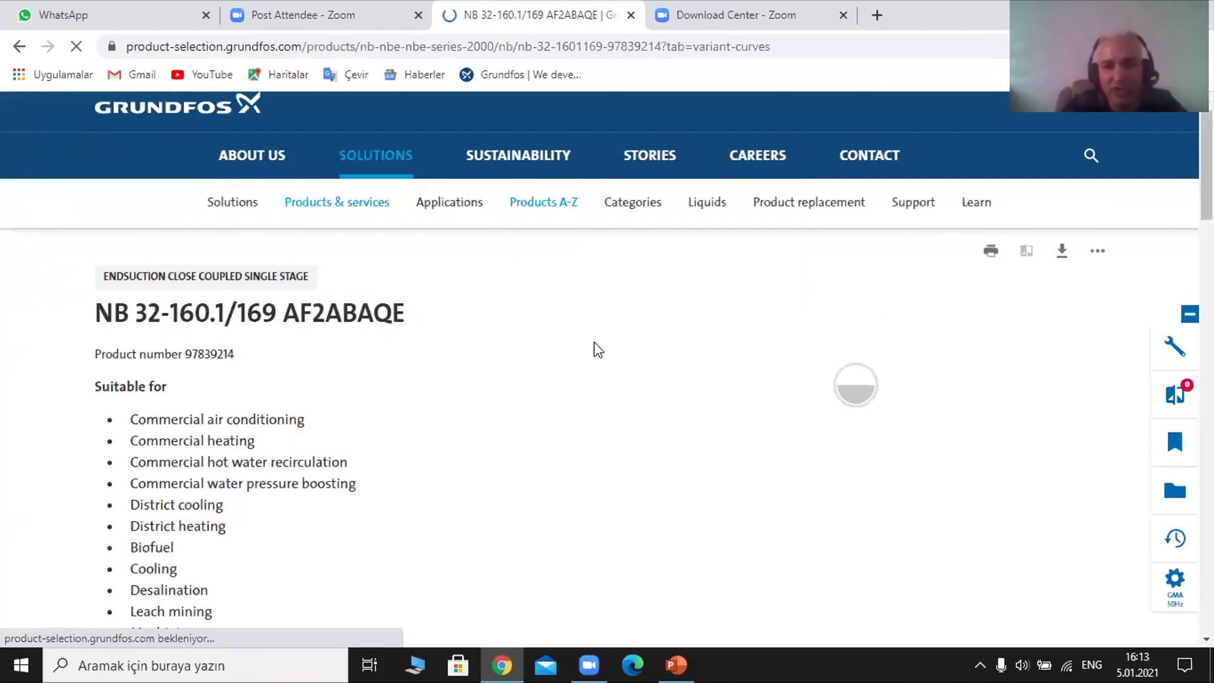
{"action": "scroll", "coordinate": [632, 355], "scroll_direction": "down", "scroll_amount": 5}
{"action": "scroll", "coordinate": [646, 362], "scroll_direction": "up", "scroll_amount": 5}
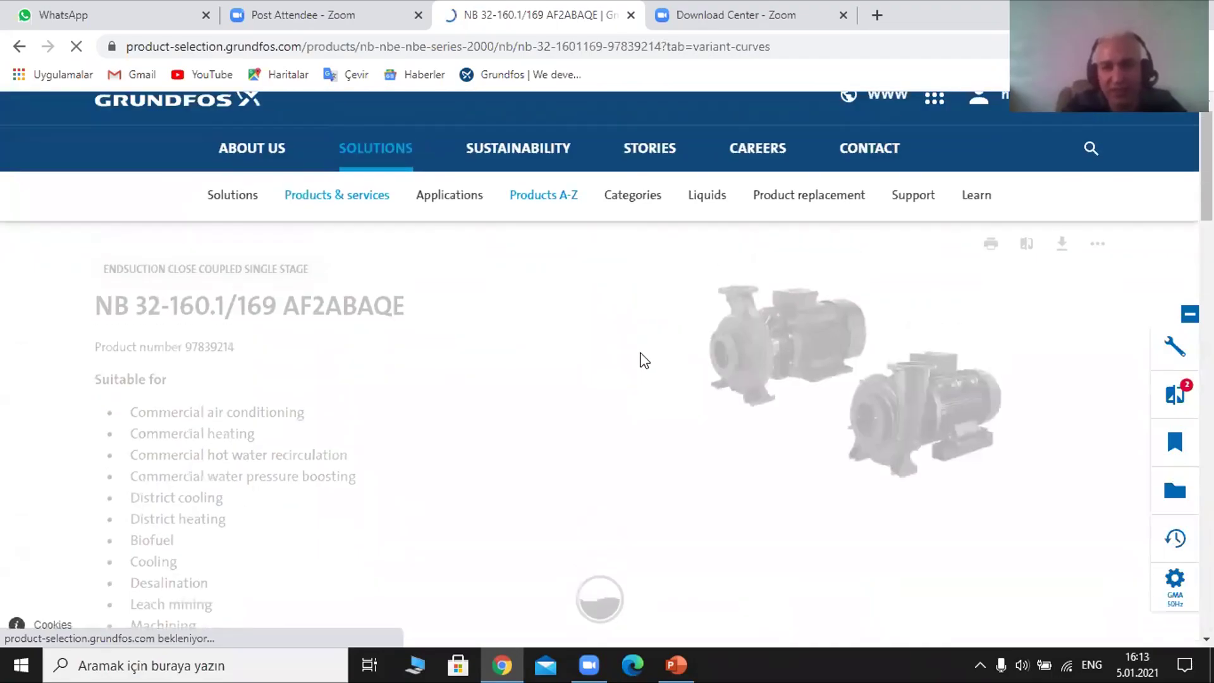
{"action": "scroll", "coordinate": [644, 360], "scroll_direction": "down", "scroll_amount": 8}
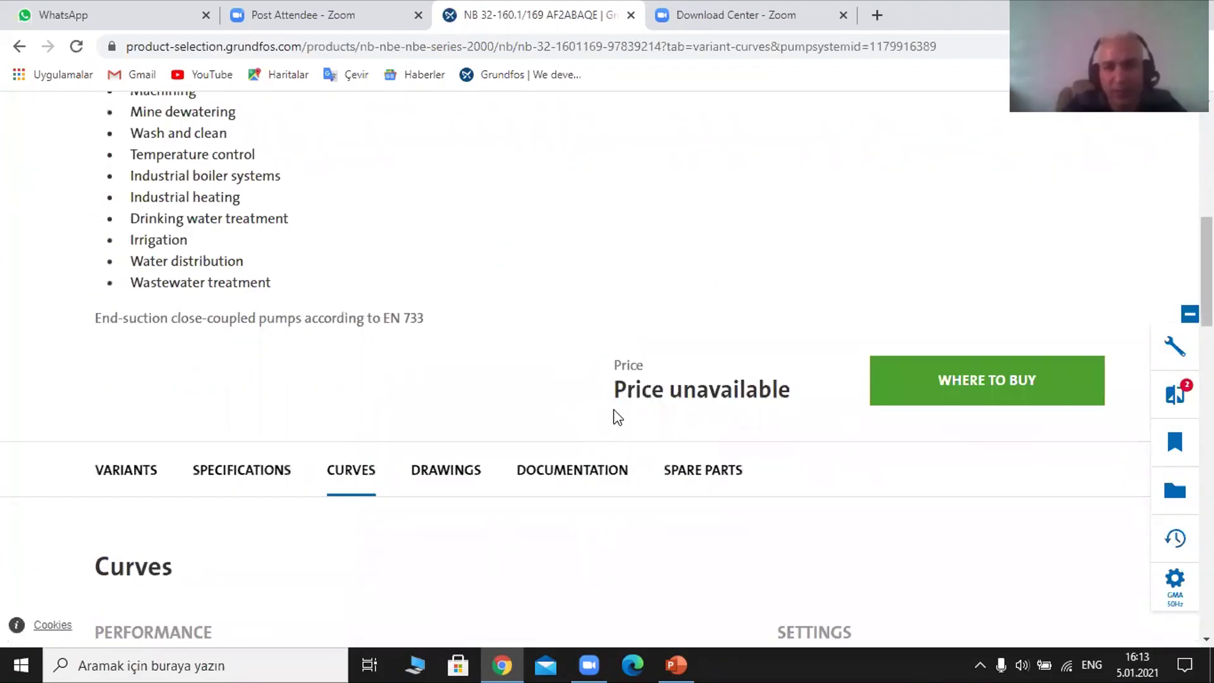
{"action": "scroll", "coordinate": [626, 402], "scroll_direction": "down", "scroll_amount": 3}
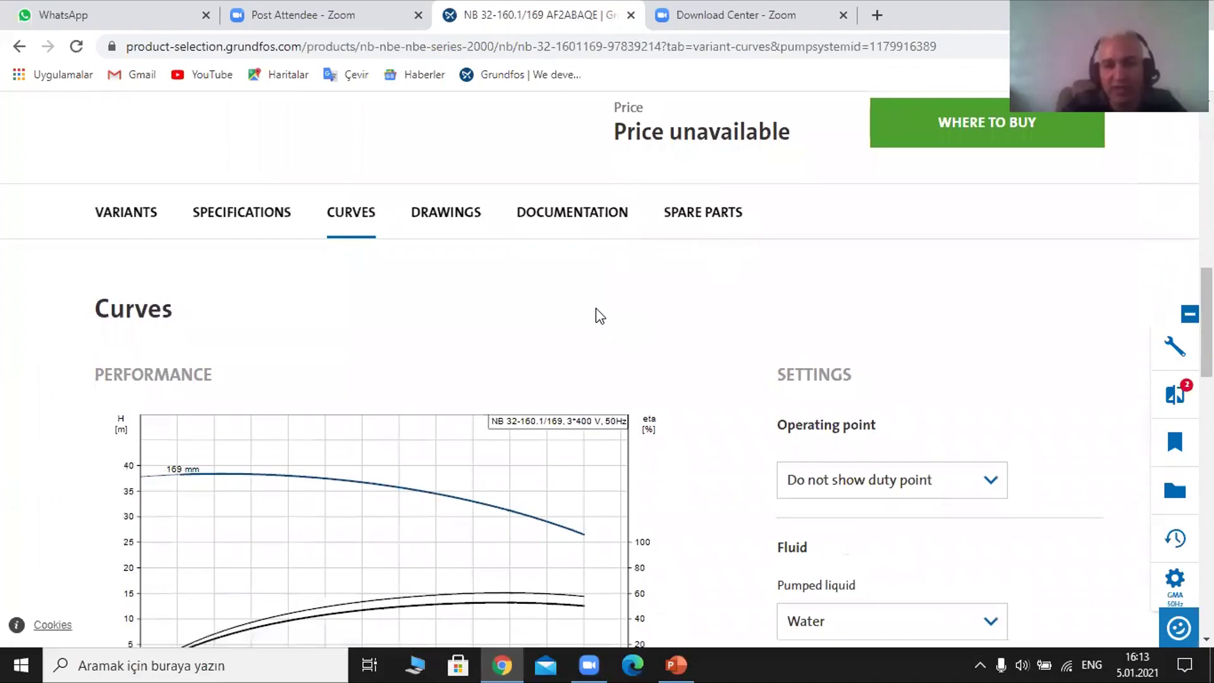
{"action": "scroll", "coordinate": [957, 325], "scroll_direction": "down", "scroll_amount": 3}
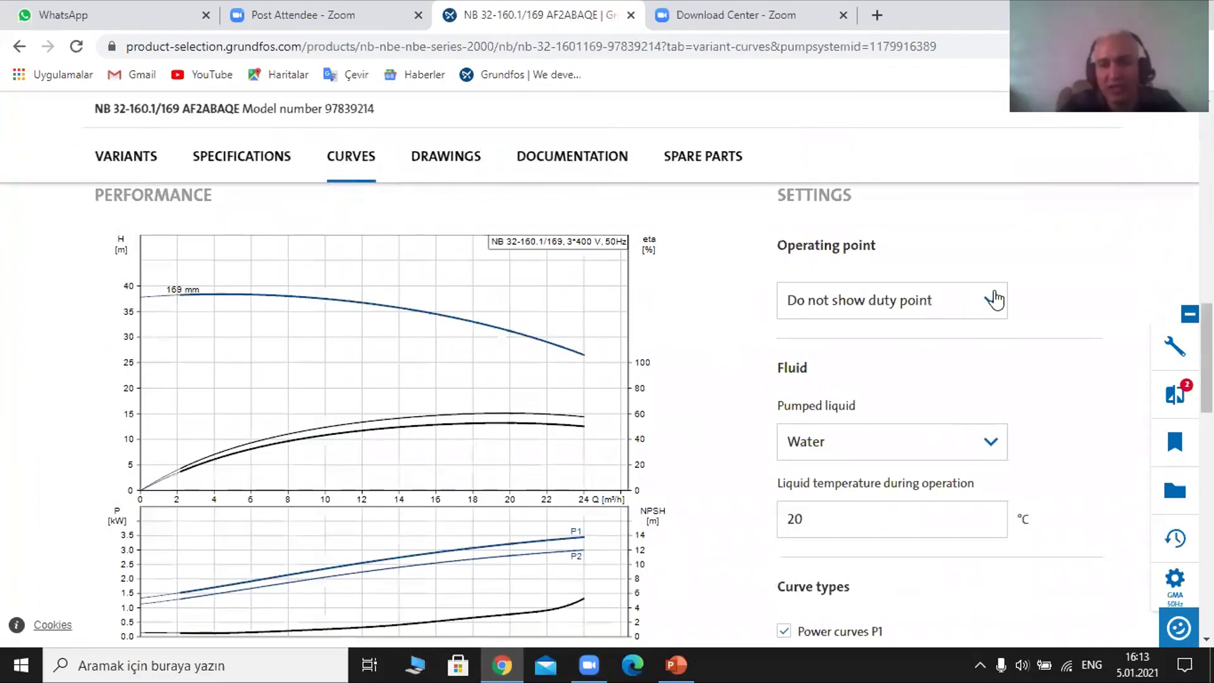
- Switch the operating point to a custom duty point and enter flow Q 20
{"action": "left_click", "coordinate": [994, 298]}
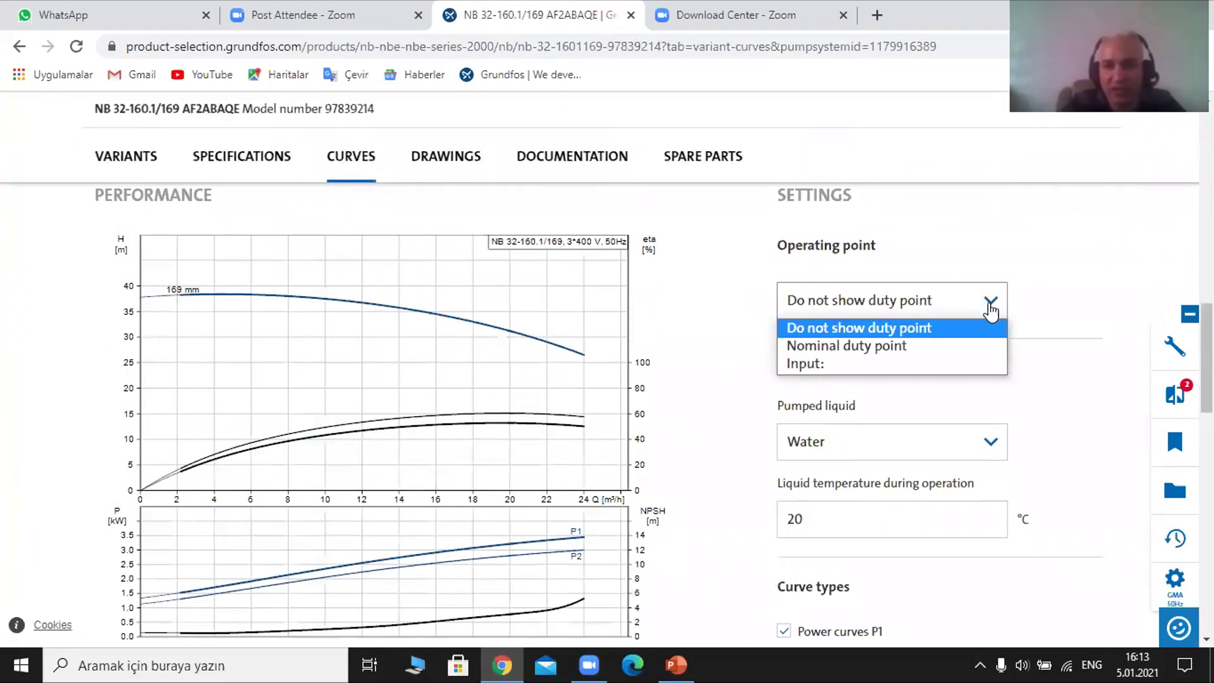
{"action": "left_click", "coordinate": [834, 364]}
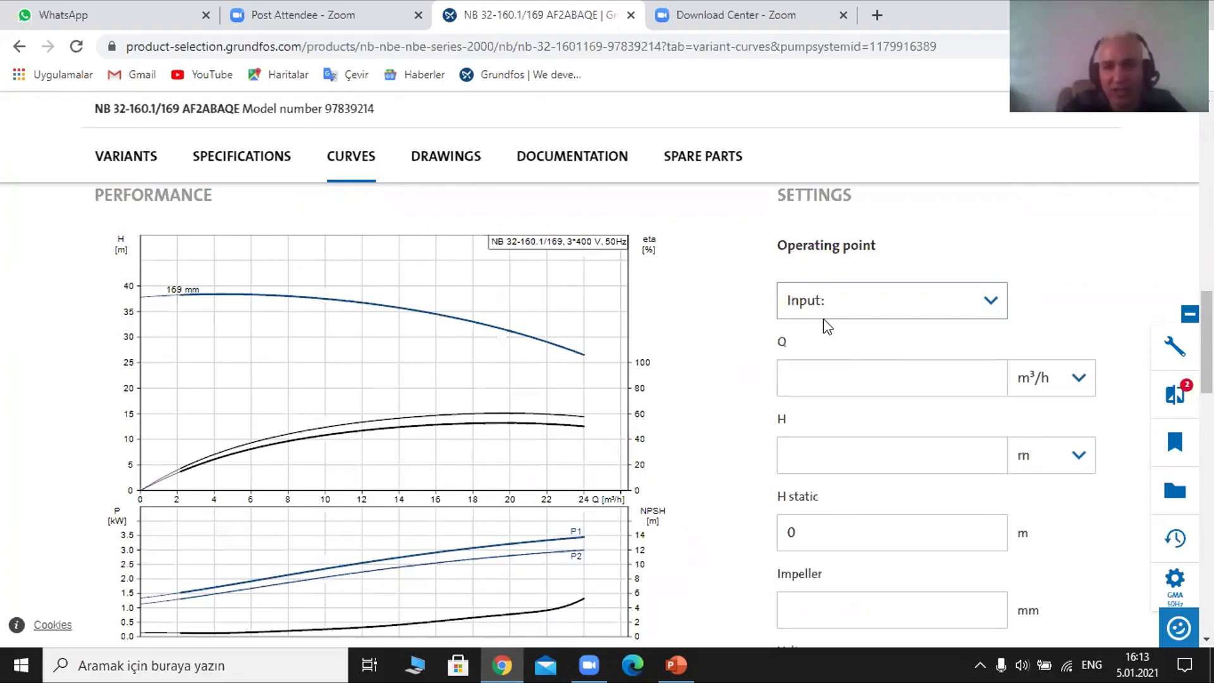
{"action": "scroll", "coordinate": [833, 335], "scroll_direction": "down", "scroll_amount": 1}
{"action": "scroll", "coordinate": [1012, 384], "scroll_direction": "down", "scroll_amount": 1}
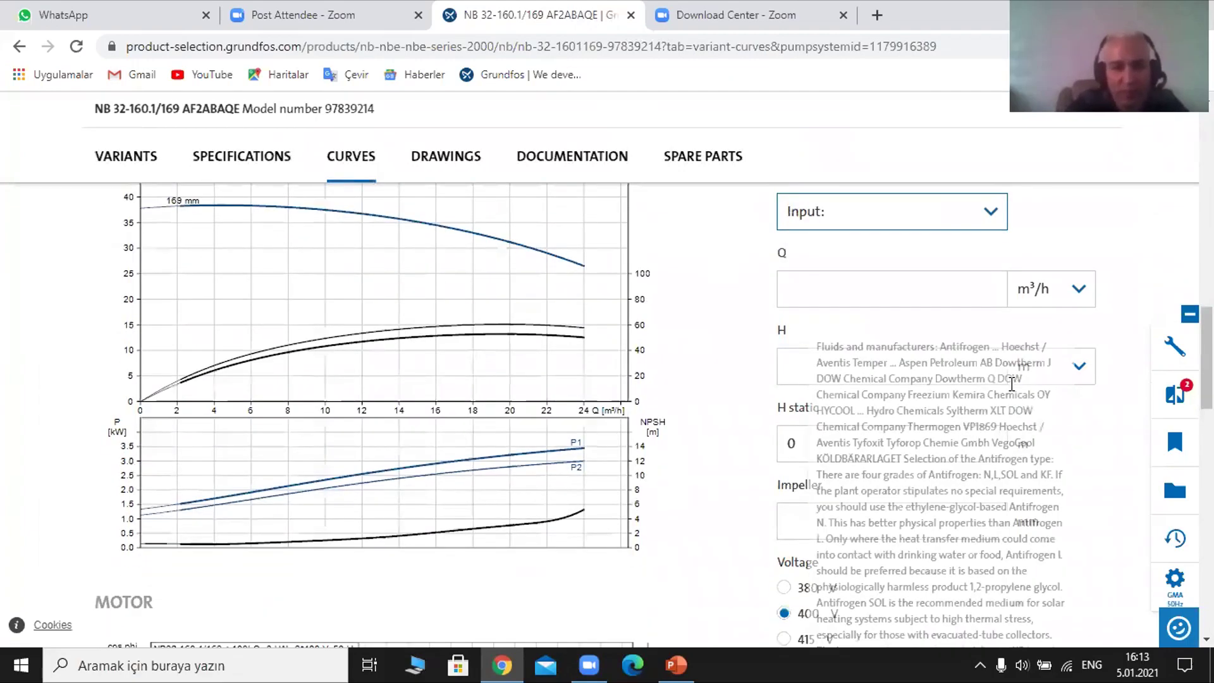
{"action": "left_click", "coordinate": [886, 289]}
{"action": "type", "text": "20"}
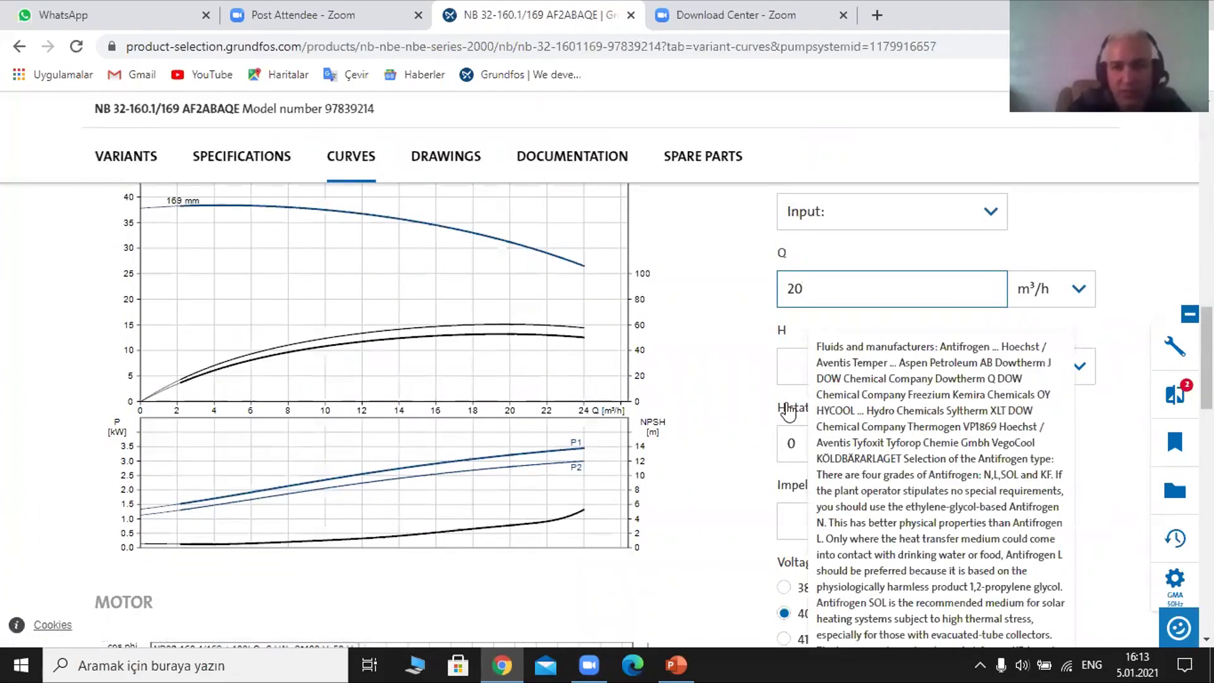
- Enter head H 30 m and set H static to 25 m
{"action": "left_click", "coordinate": [962, 367]}
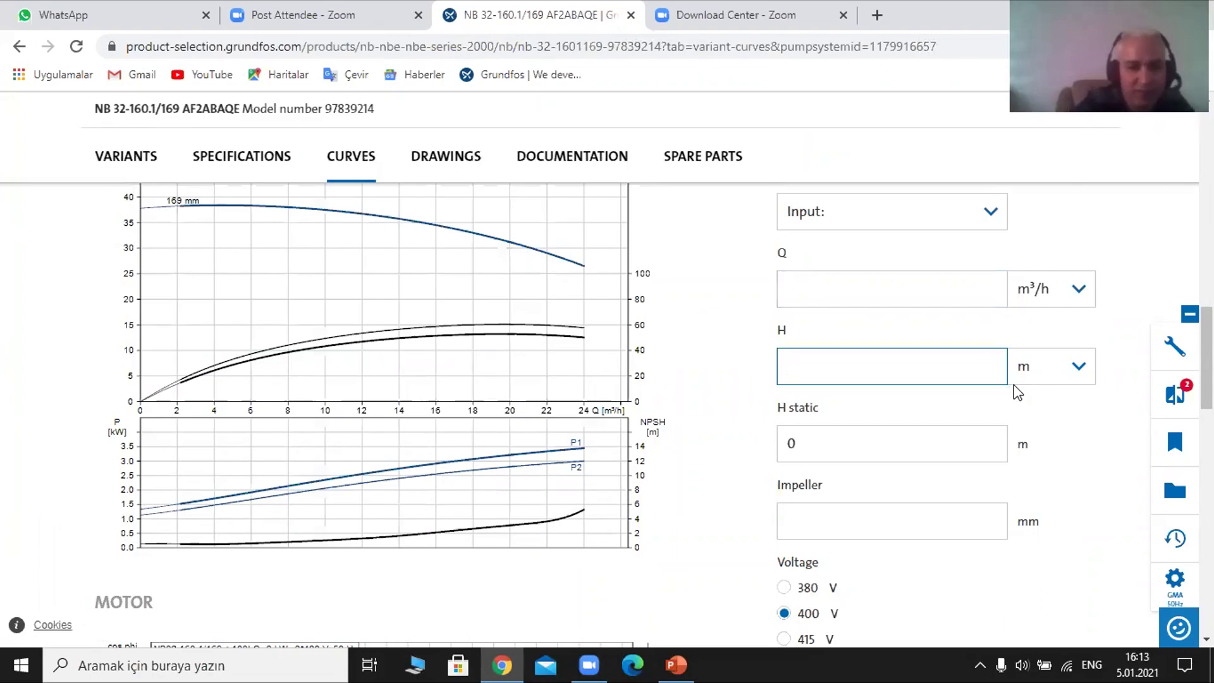
{"action": "type", "text": "30"}
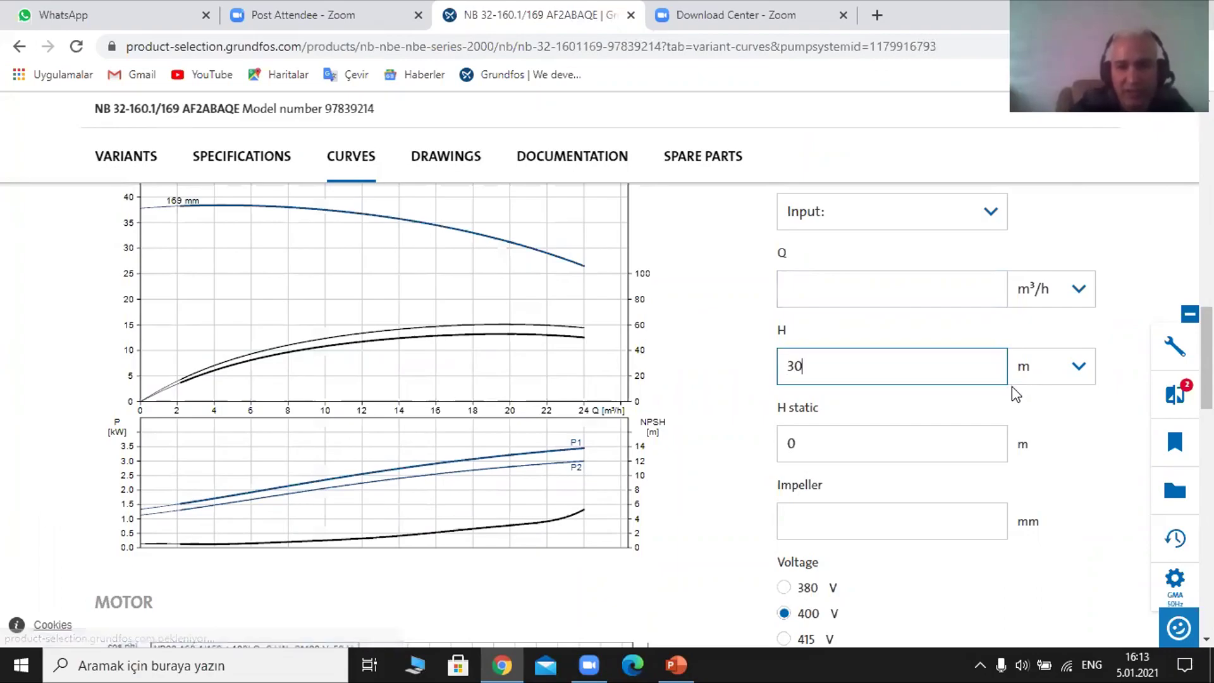
{"action": "double_click", "coordinate": [794, 444]}
{"action": "type", "text": "25"}
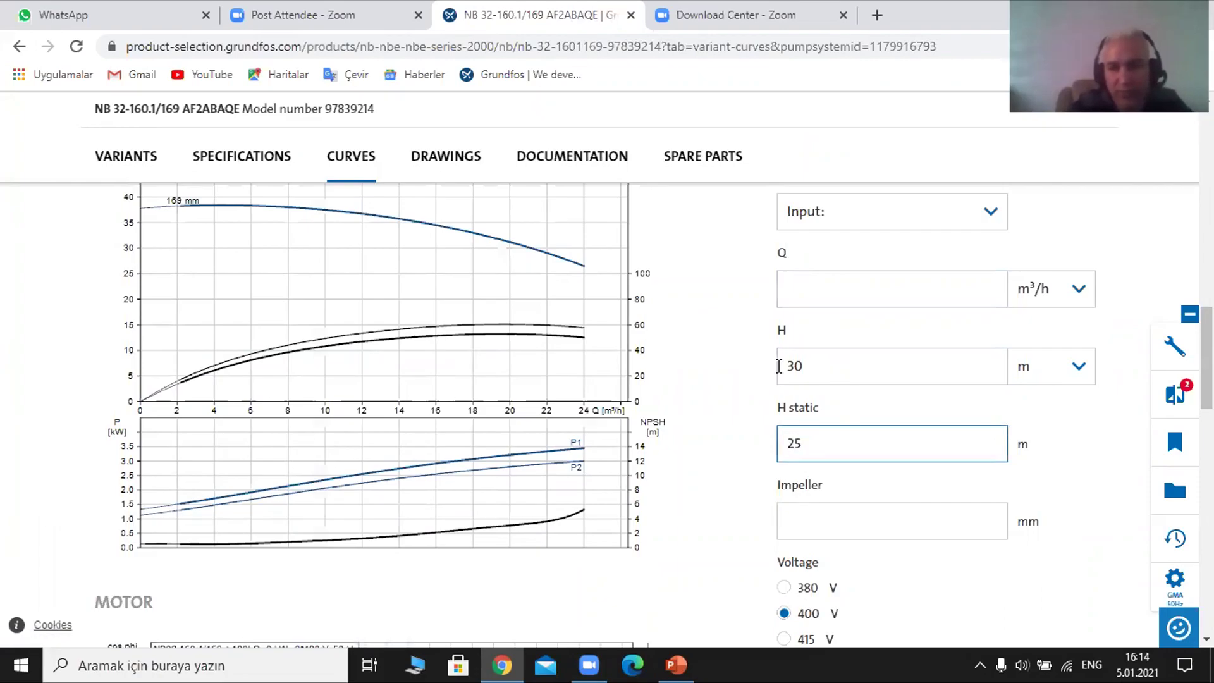
{"action": "scroll", "coordinate": [718, 425], "scroll_direction": "down", "scroll_amount": 1}
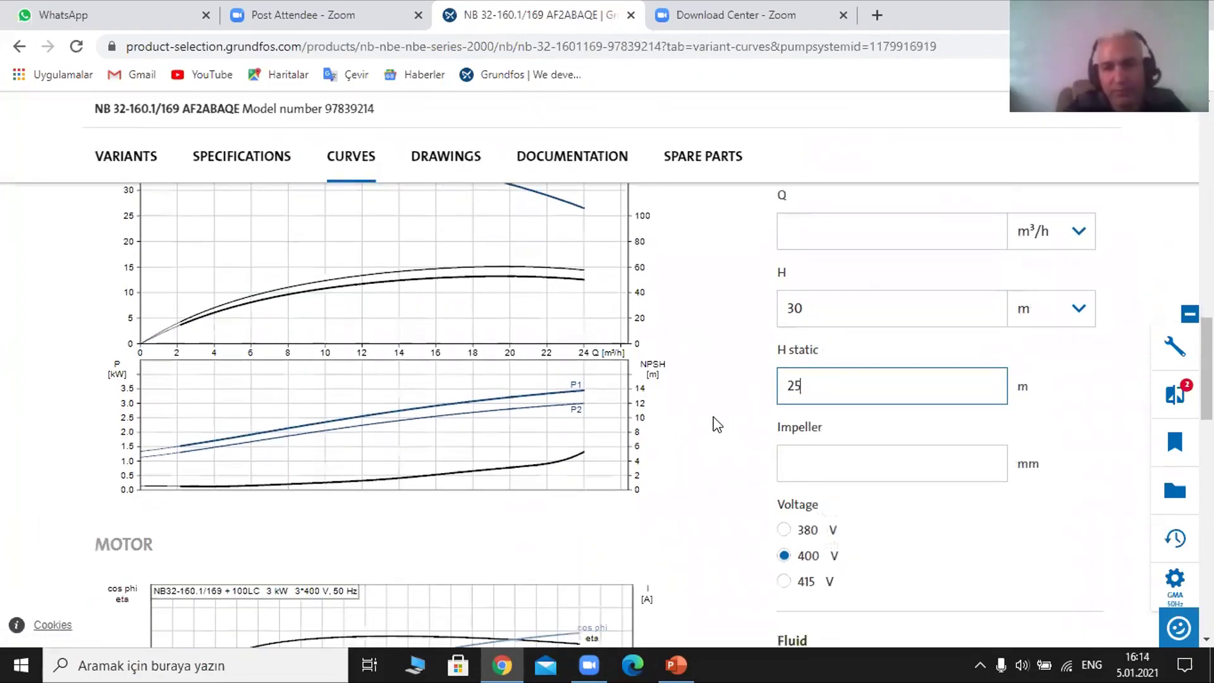
{"action": "scroll", "coordinate": [717, 345], "scroll_direction": "down", "scroll_amount": 2}
{"action": "scroll", "coordinate": [652, 259], "scroll_direction": "up", "scroll_amount": 3}
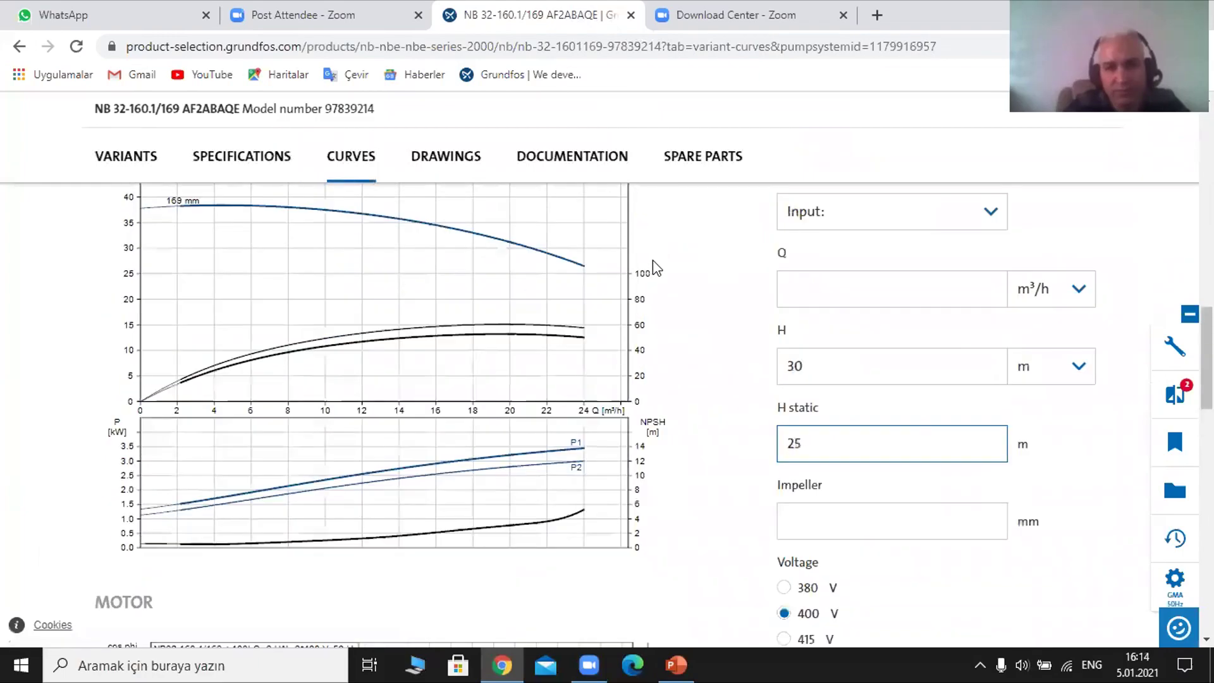
{"action": "scroll", "coordinate": [793, 473], "scroll_direction": "up", "scroll_amount": 3}
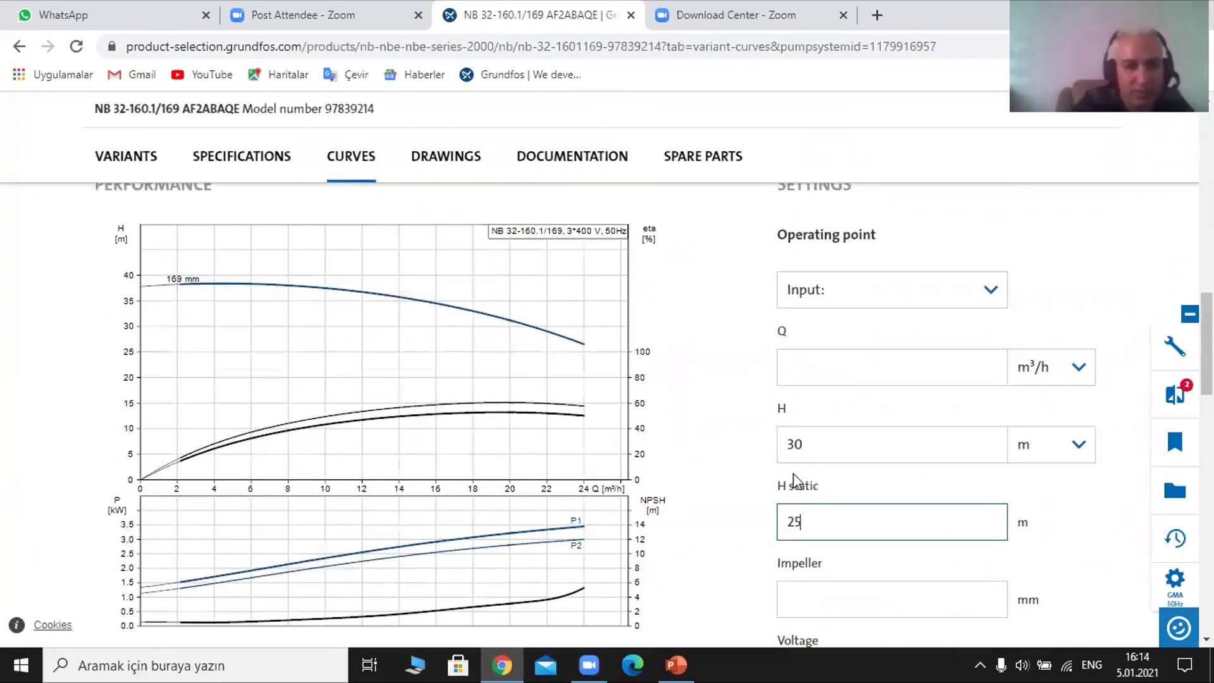
- Correct the flow Q value to 20 m³/h
{"action": "left_click", "coordinate": [793, 476]}
{"action": "type", "text": "30"}
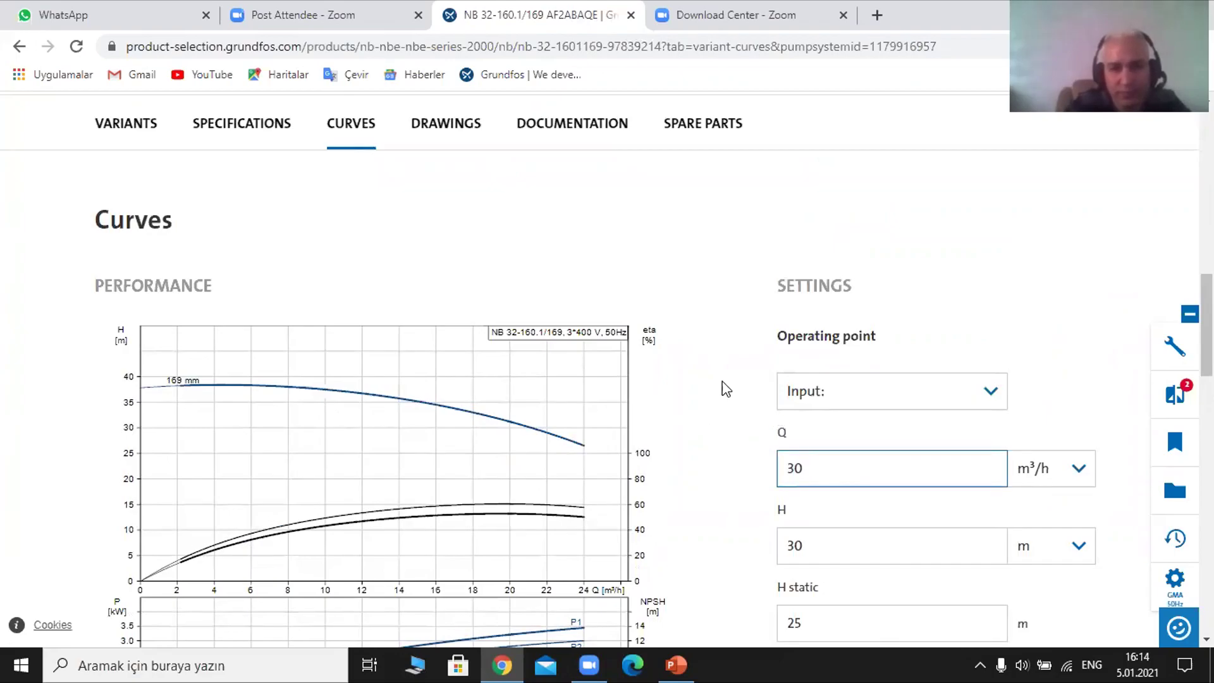
{"action": "scroll", "coordinate": [728, 389], "scroll_direction": "down", "scroll_amount": 2}
{"action": "scroll", "coordinate": [667, 293], "scroll_direction": "down", "scroll_amount": 2}
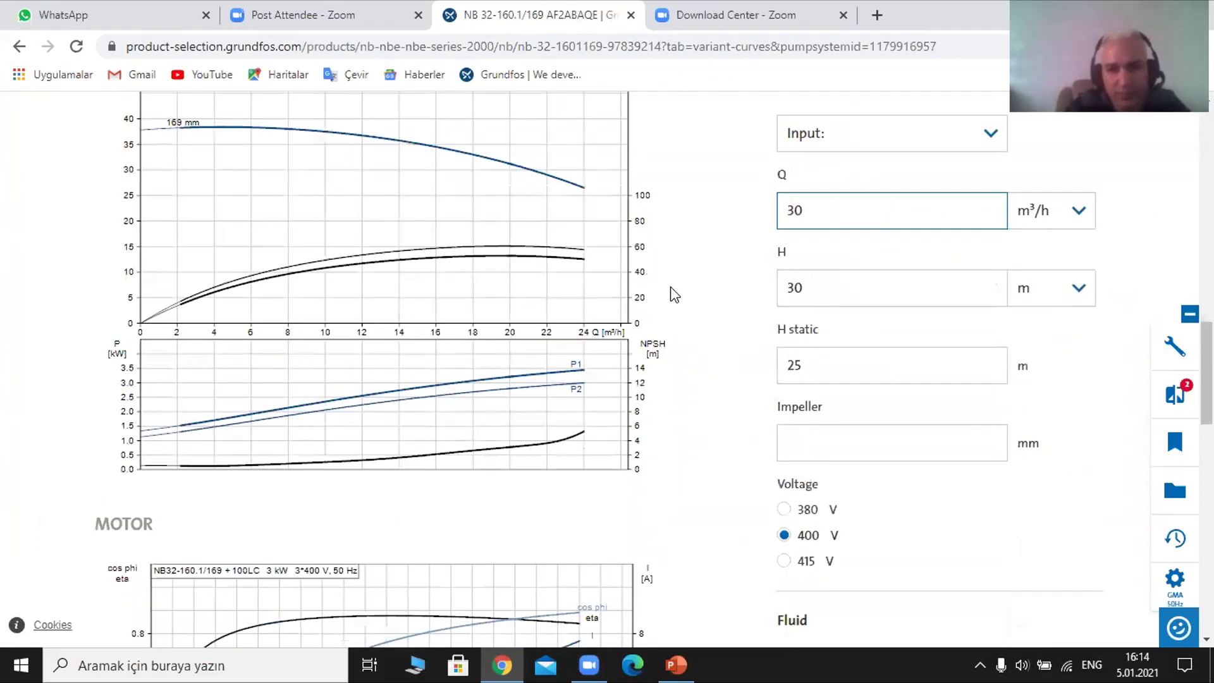
{"action": "scroll", "coordinate": [699, 306], "scroll_direction": "up", "scroll_amount": 2}
{"action": "left_click_drag", "start_coordinate": [816, 384], "coordinate": [788, 379]}
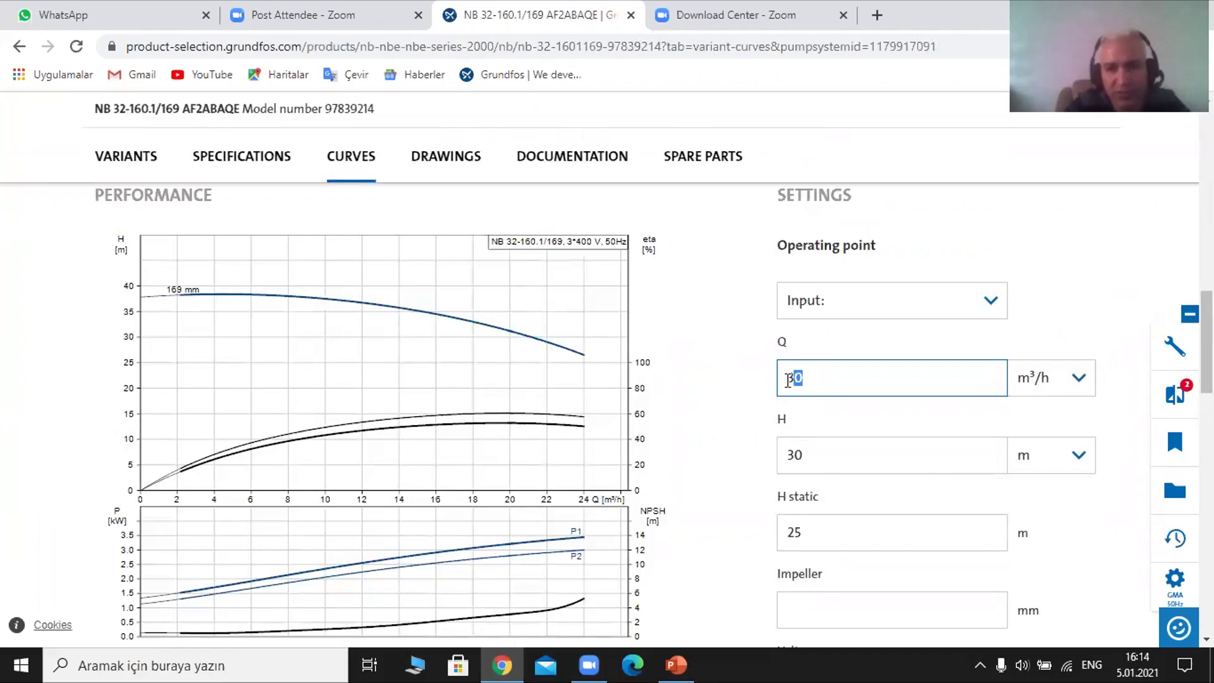
{"action": "type", "text": "20"}
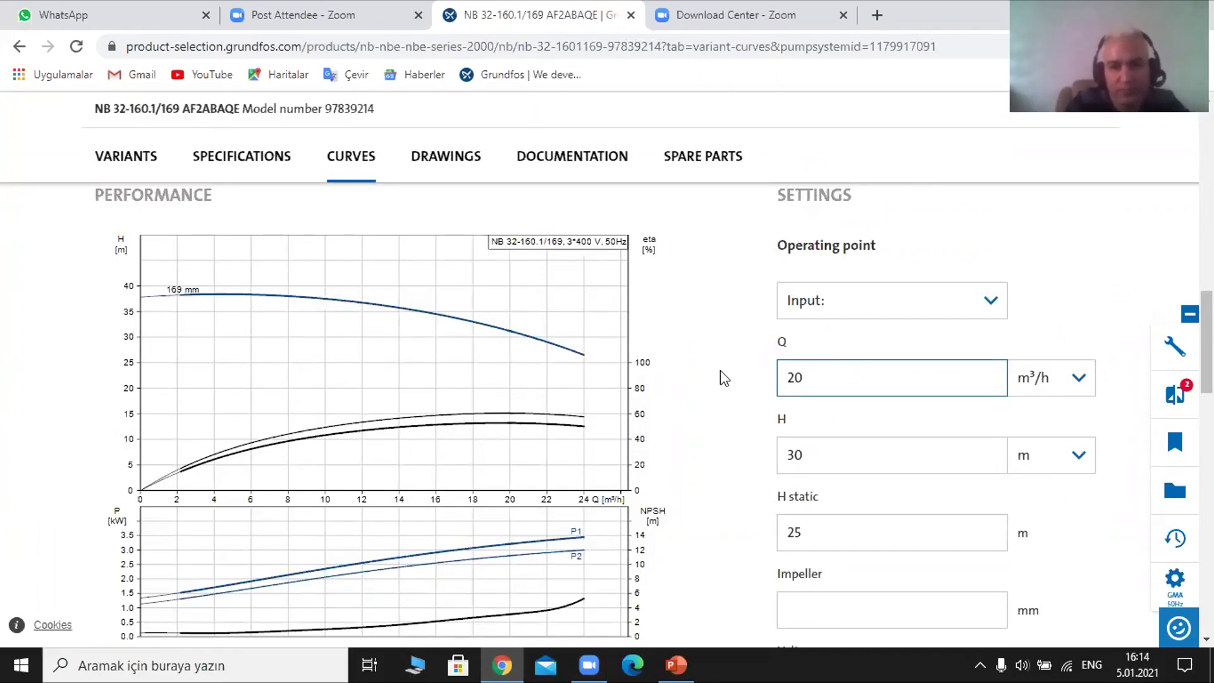
- Apply the Q 20 m³/h duty point to the performance curves and move on to the H field
{"action": "key", "text": "Return"}
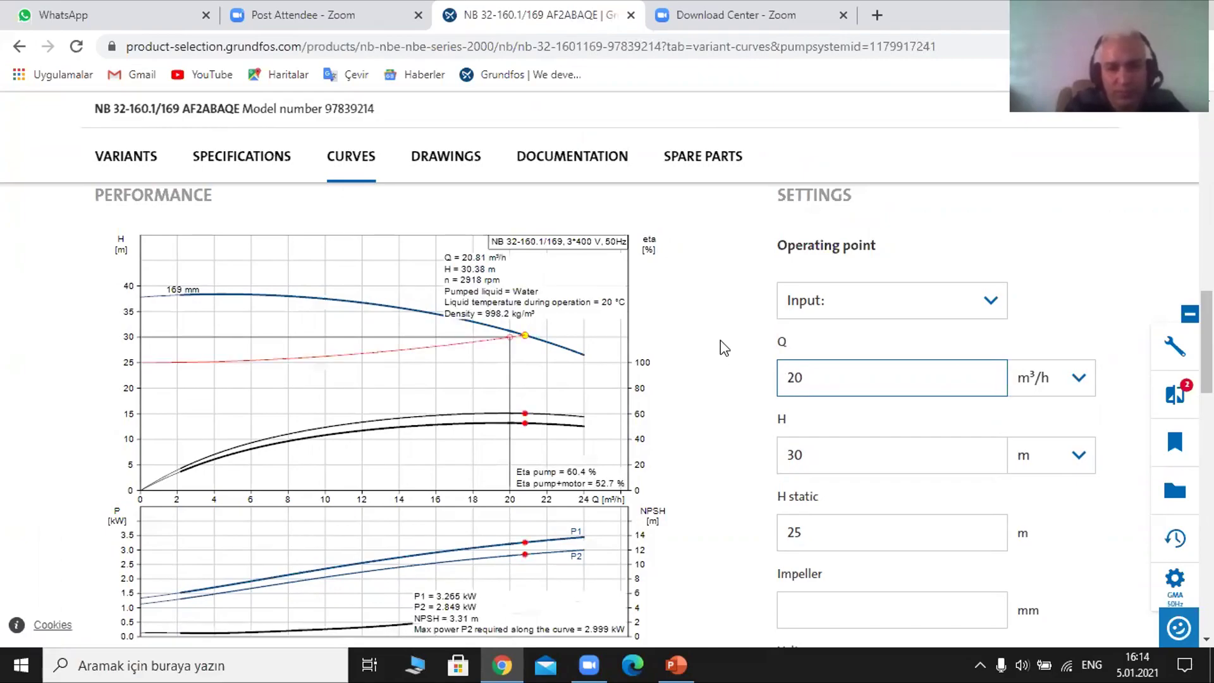
{"action": "double_click", "coordinate": [791, 377]}
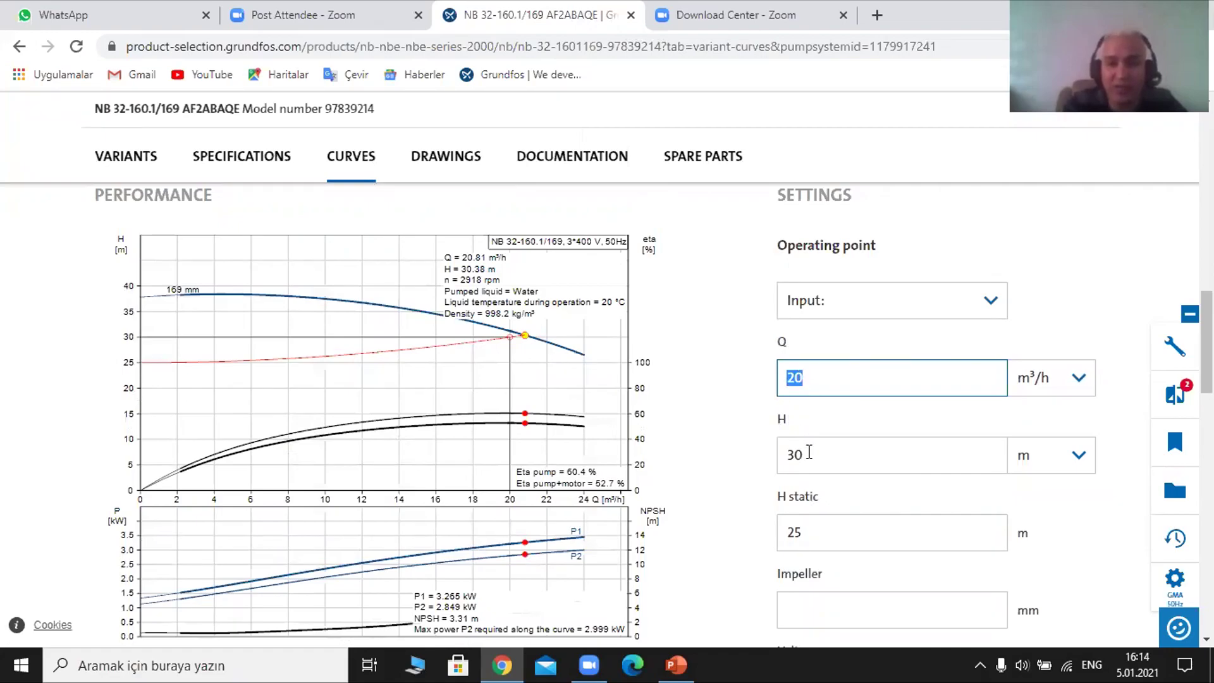
{"action": "key", "text": "Tab"}
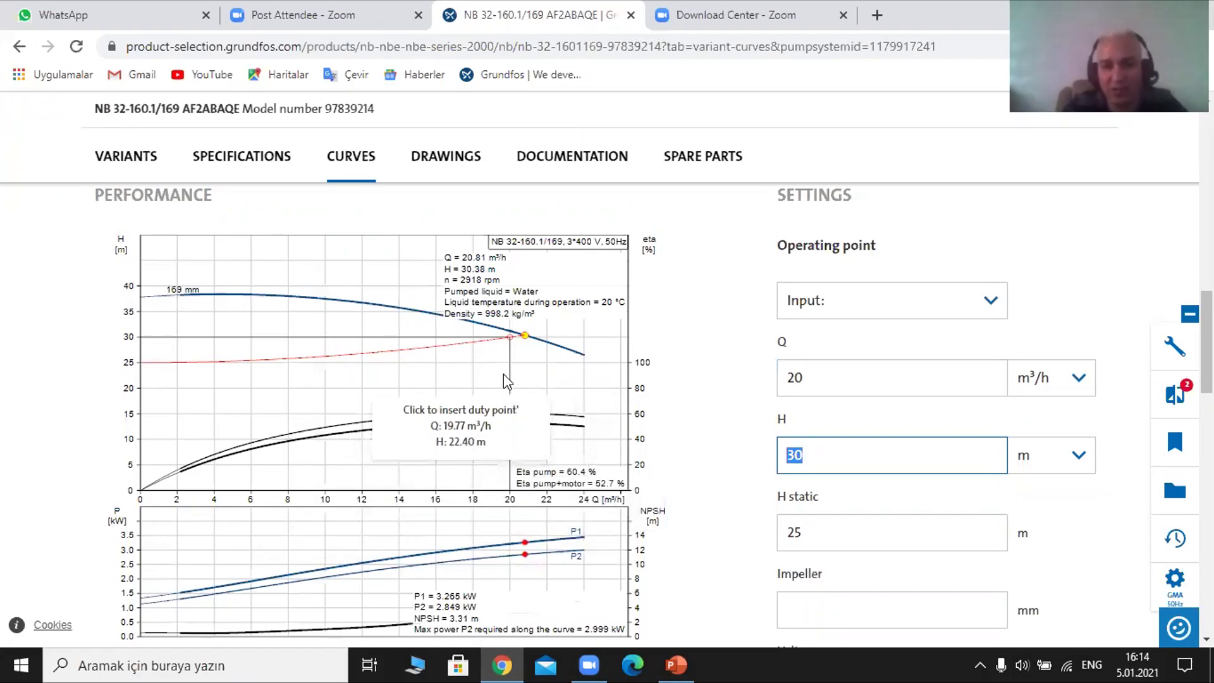
- Review the plotted duty point at 20.81 m³/h, 30.38 m with 60.4 % pump efficiency
{"action": "scroll", "coordinate": [504, 376], "scroll_direction": "down", "scroll_amount": 2}
{"action": "scroll", "coordinate": [503, 393], "scroll_direction": "up", "scroll_amount": 2}
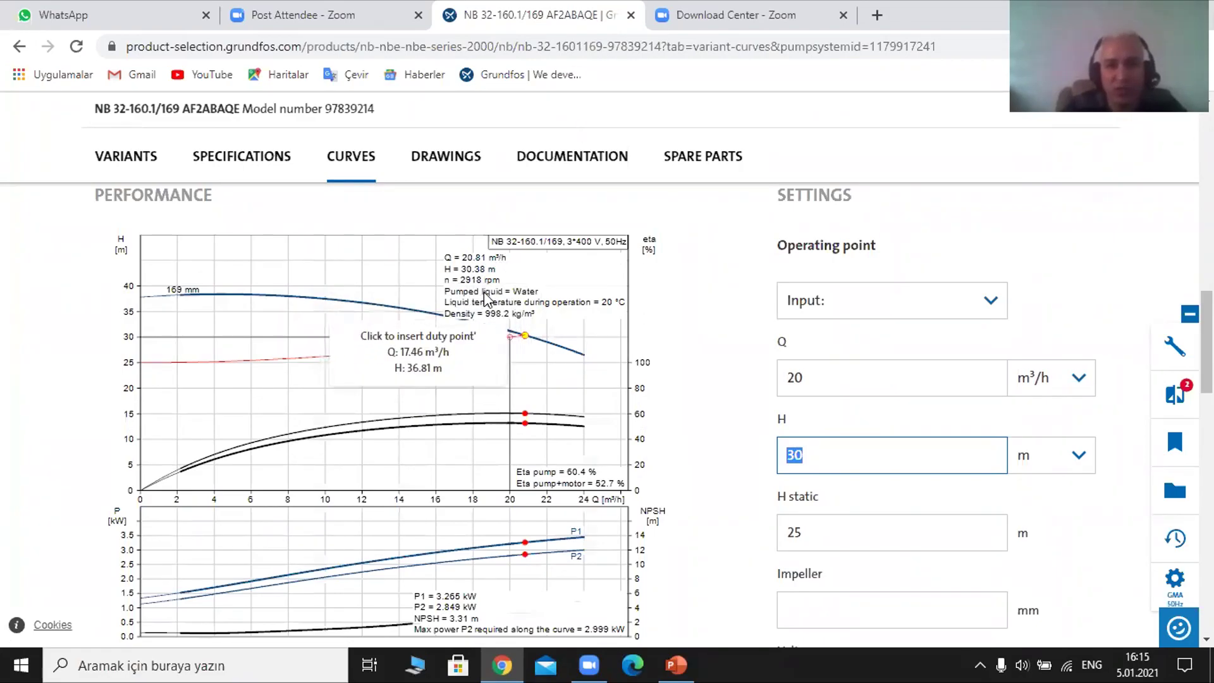
{"action": "scroll", "coordinate": [486, 291], "scroll_direction": "down", "scroll_amount": 2}
{"action": "scroll", "coordinate": [499, 266], "scroll_direction": "up", "scroll_amount": 1}
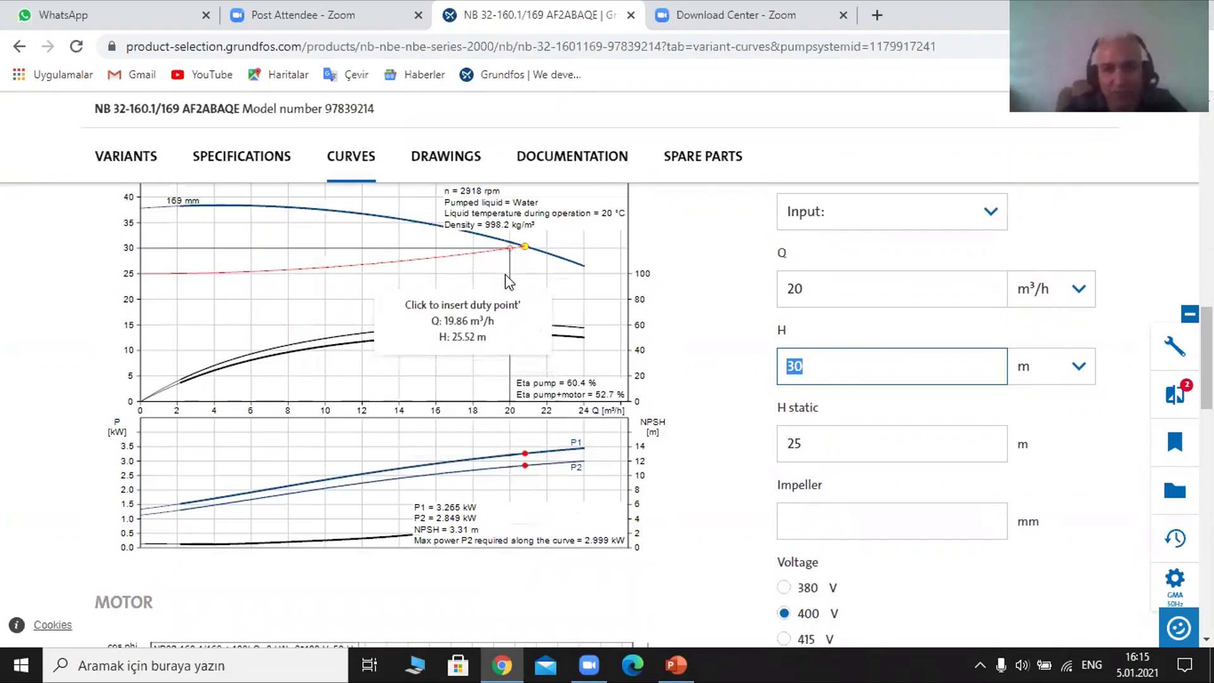
{"action": "scroll", "coordinate": [506, 275], "scroll_direction": "up", "scroll_amount": 1}
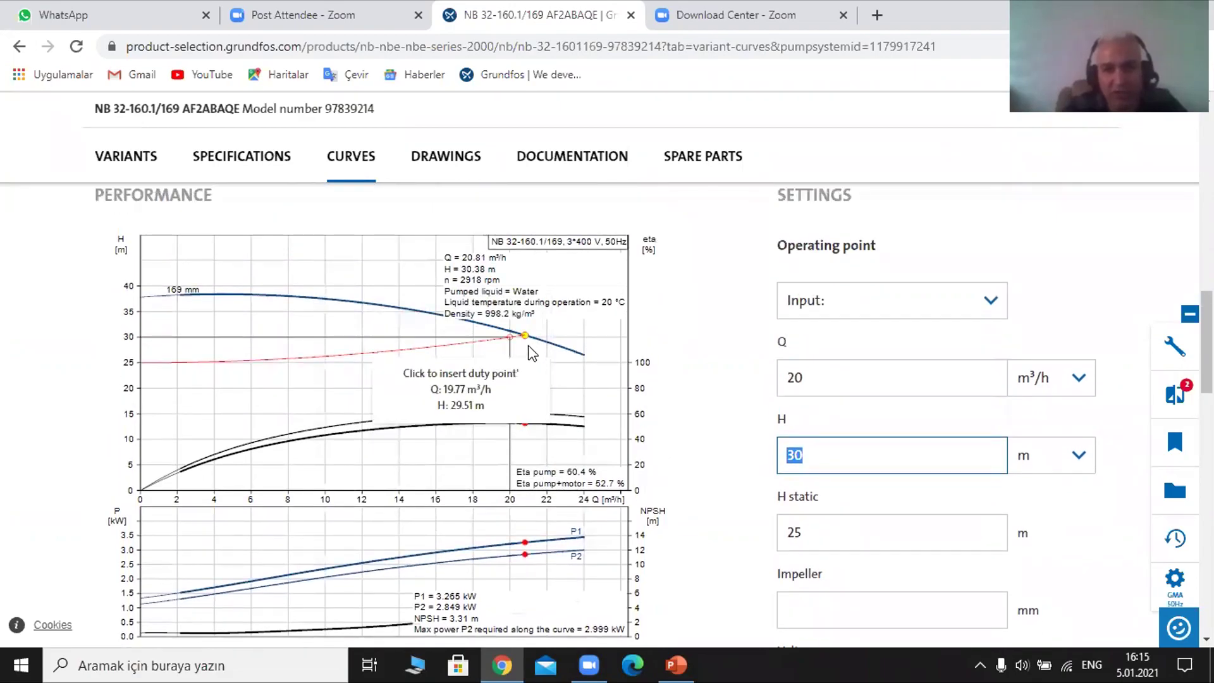
{"action": "scroll", "coordinate": [513, 351], "scroll_direction": "down", "scroll_amount": 3}
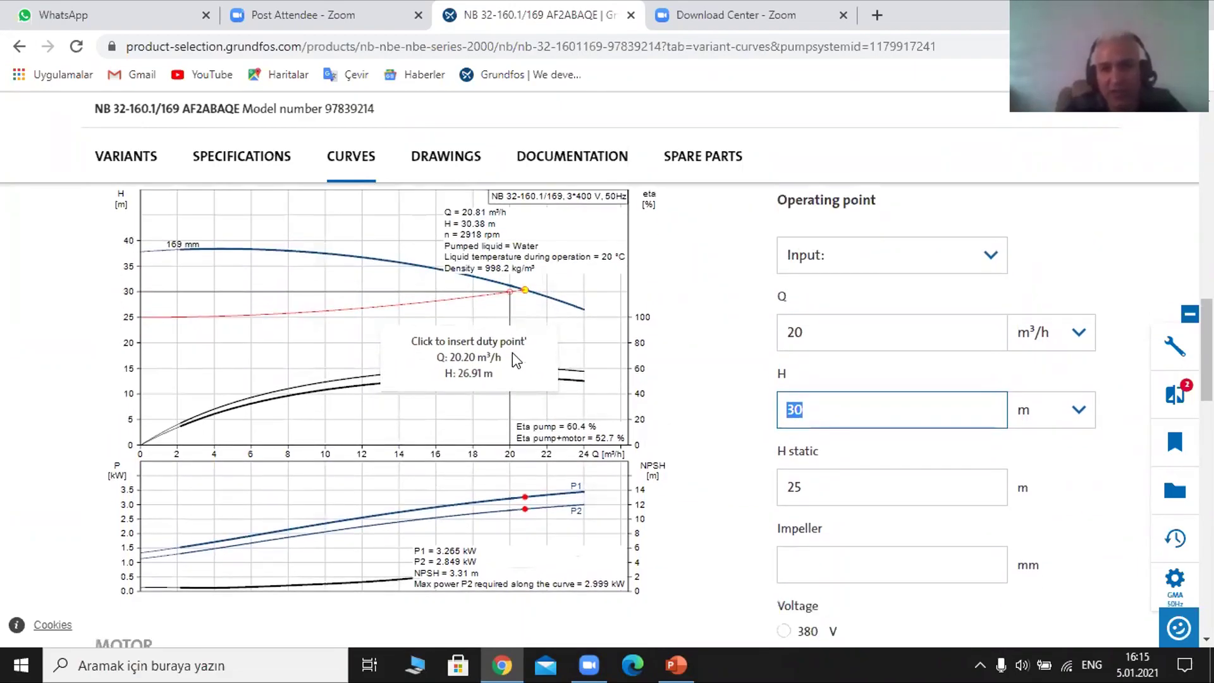
{"action": "scroll", "coordinate": [514, 338], "scroll_direction": "down", "scroll_amount": 3}
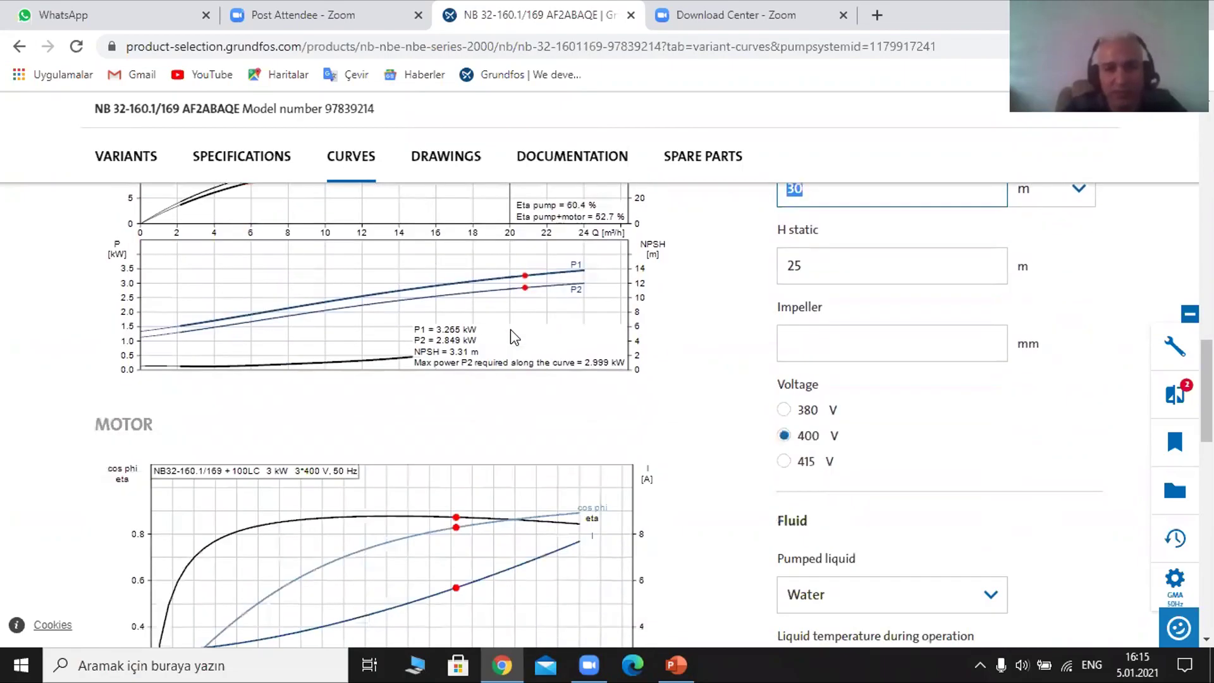
{"action": "scroll", "coordinate": [503, 340], "scroll_direction": "down", "scroll_amount": 3}
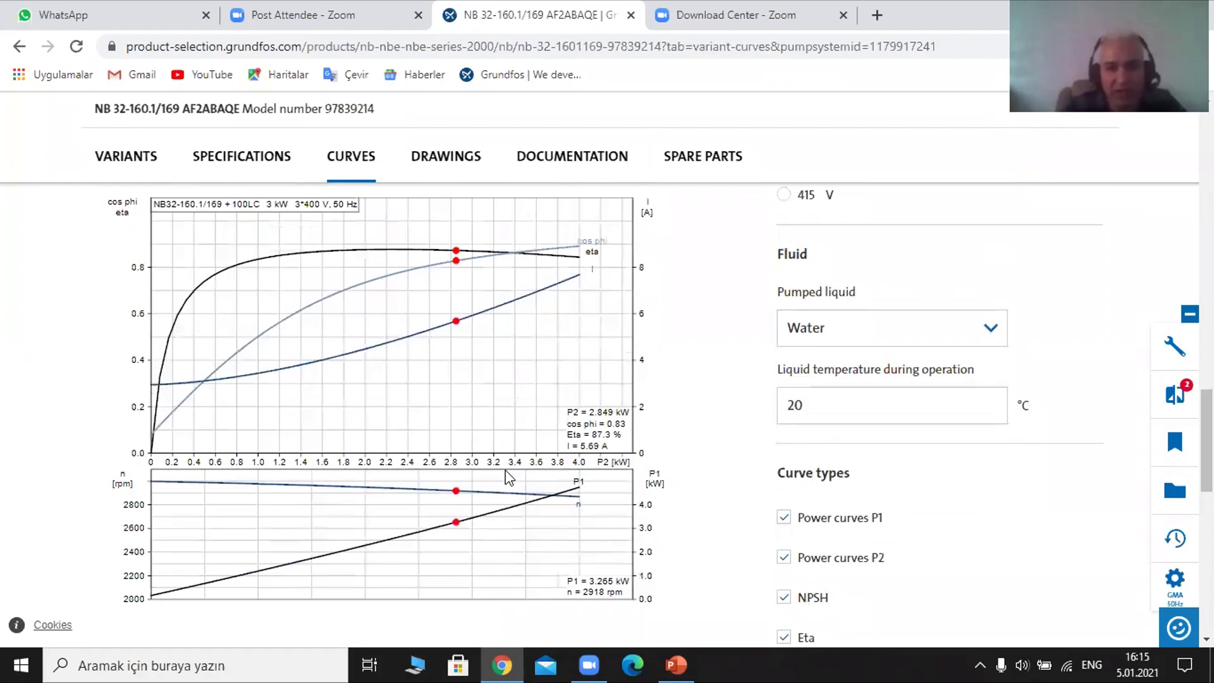
{"action": "scroll", "coordinate": [466, 468], "scroll_direction": "down", "scroll_amount": 1}
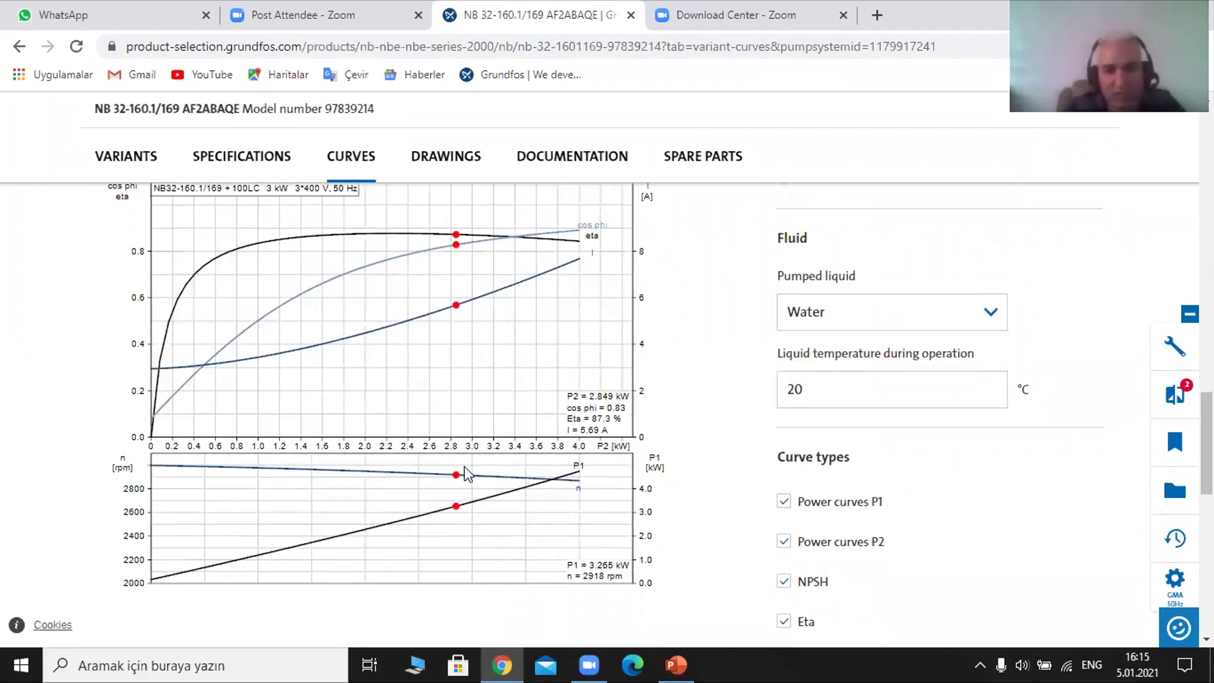
{"action": "scroll", "coordinate": [465, 467], "scroll_direction": "down", "scroll_amount": 1}
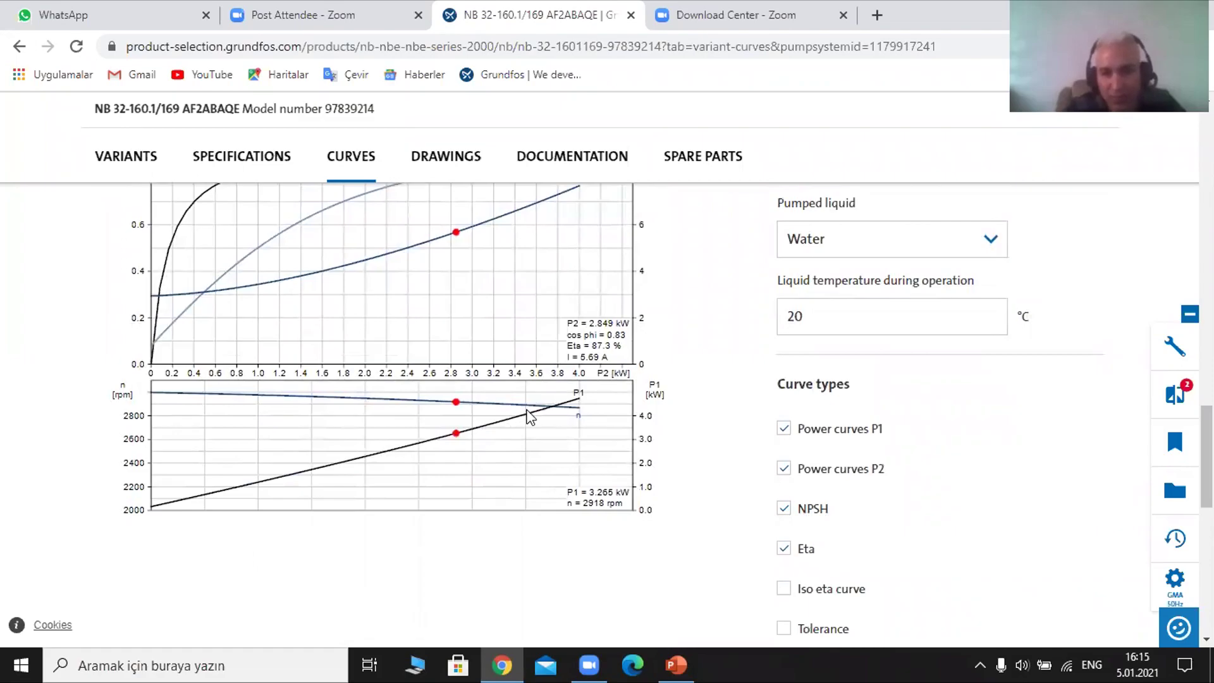
{"action": "scroll", "coordinate": [471, 428], "scroll_direction": "up", "scroll_amount": 3}
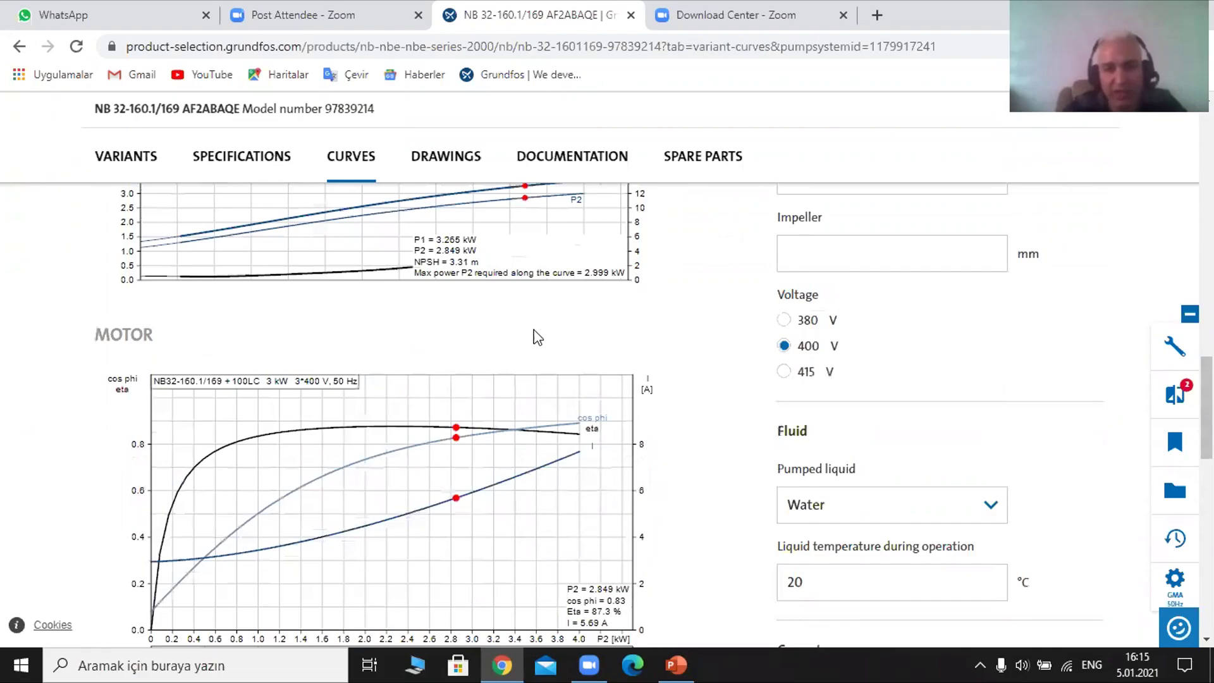
{"action": "scroll", "coordinate": [523, 342], "scroll_direction": "up", "scroll_amount": 4}
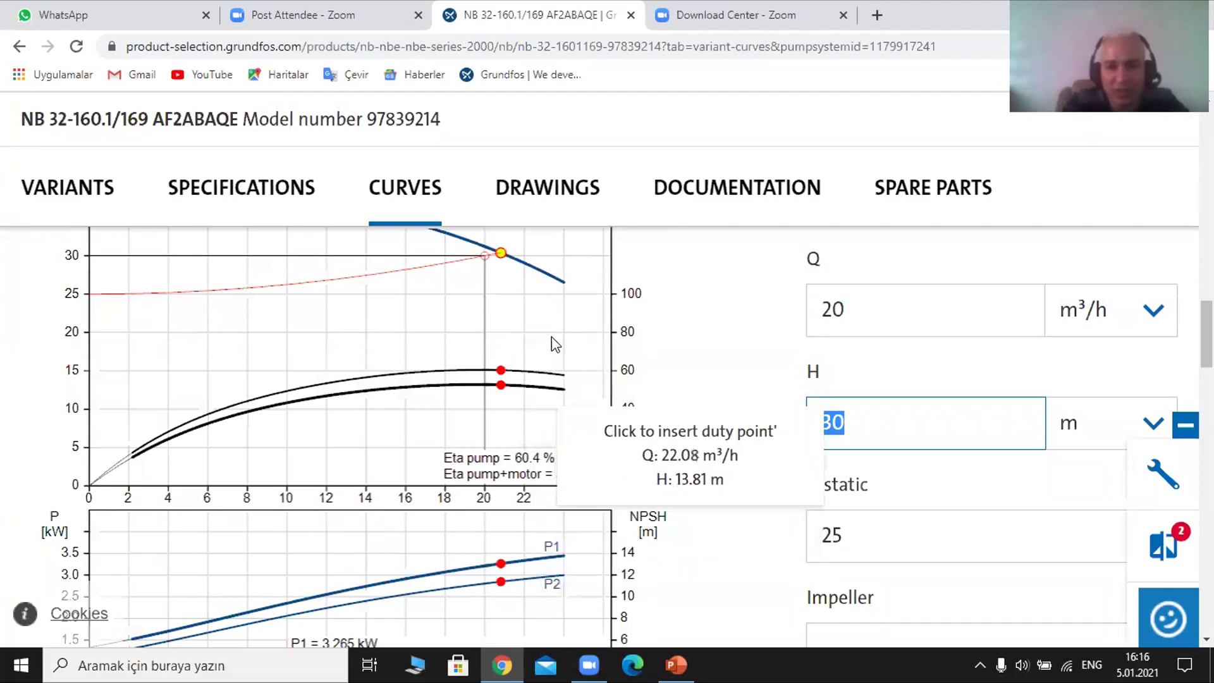
- Return the Curves page to normal browser zoom
{"action": "scroll", "coordinate": [588, 322], "scroll_direction": "up", "scroll_amount": 1}
{"action": "scroll", "coordinate": [590, 325], "scroll_direction": "up", "scroll_amount": 3}
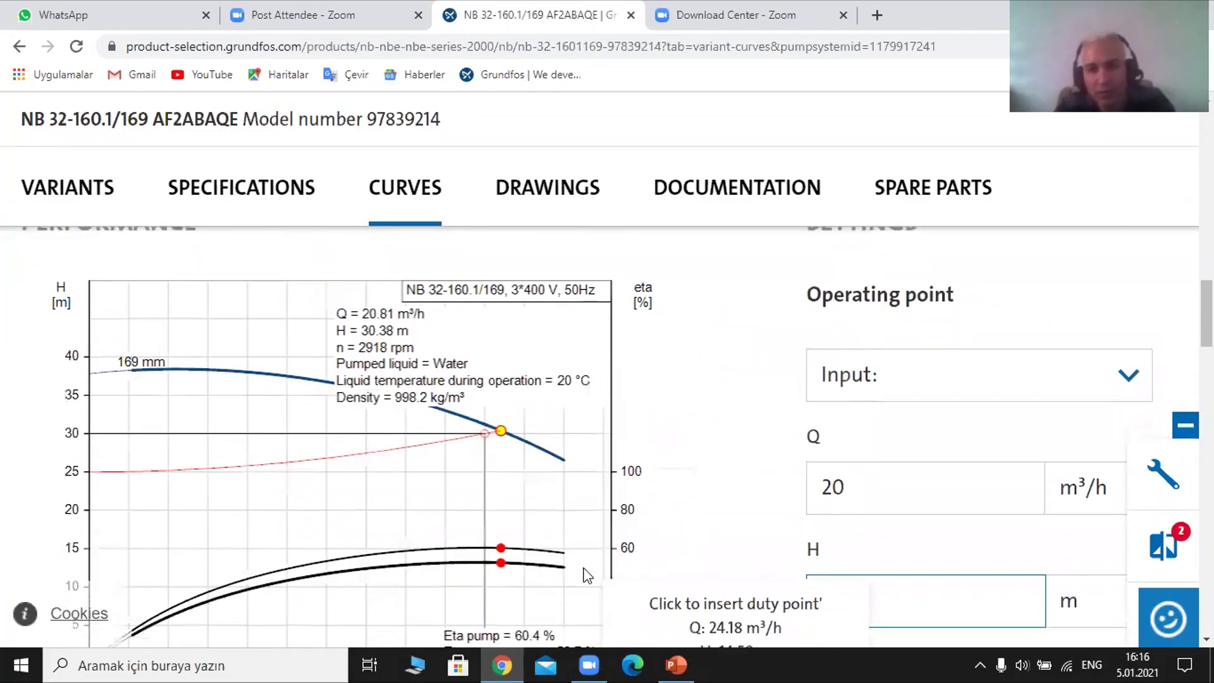
{"action": "key", "text": "ctrl+plus"}
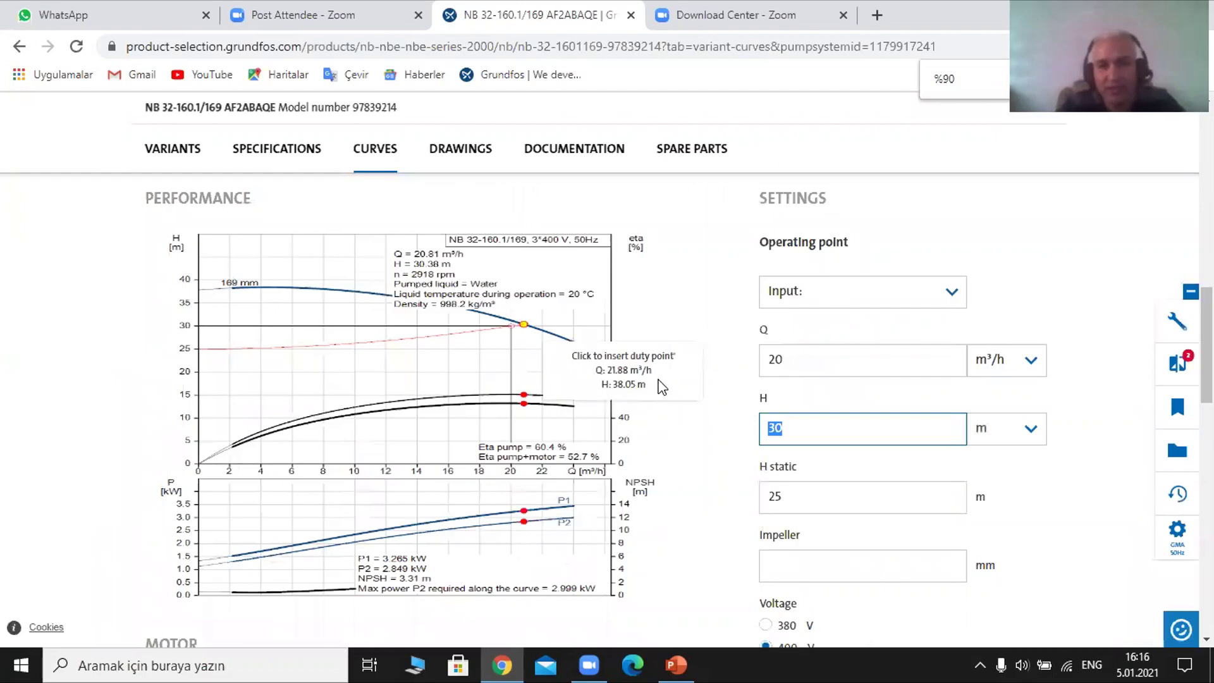
{"action": "scroll", "coordinate": [662, 388], "scroll_direction": "down", "scroll_amount": 1}
{"action": "scroll", "coordinate": [680, 322], "scroll_direction": "down", "scroll_amount": 2}
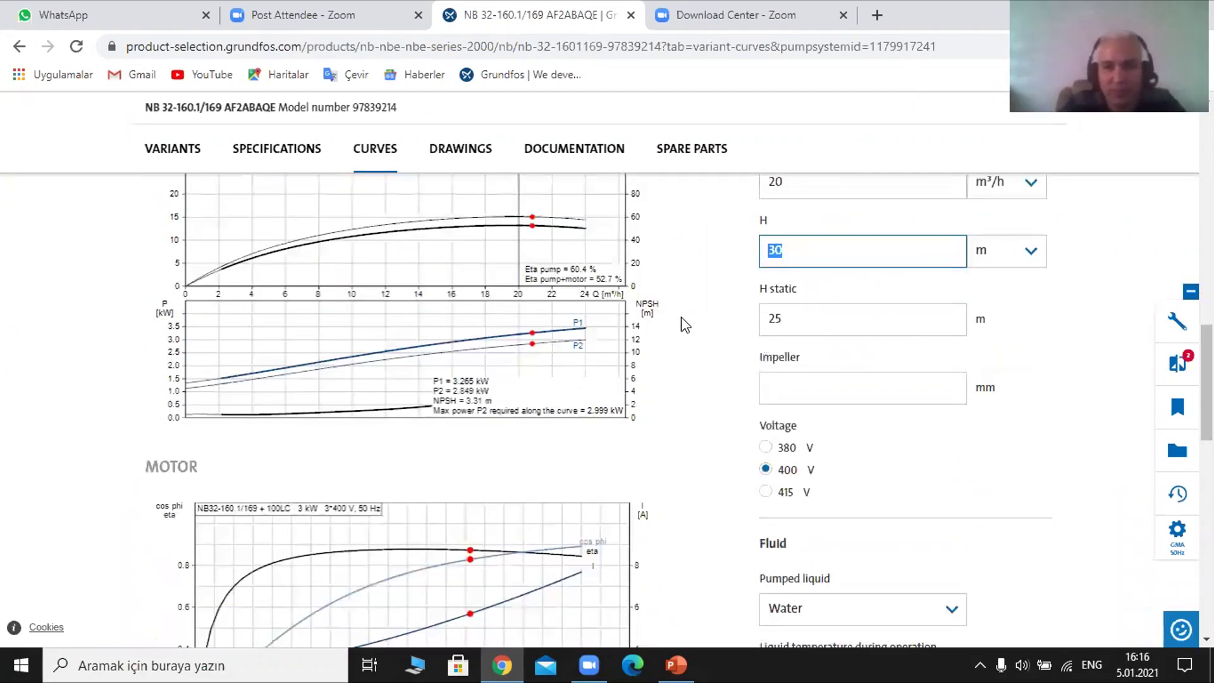
- Check the duty point readings on the Curves tab: P1 3.265 kW, P2 2.849 kW, NPSH 3.31 m
{"action": "scroll", "coordinate": [674, 324], "scroll_direction": "up", "scroll_amount": 5}
{"action": "scroll", "coordinate": [667, 329], "scroll_direction": "up", "scroll_amount": 1}
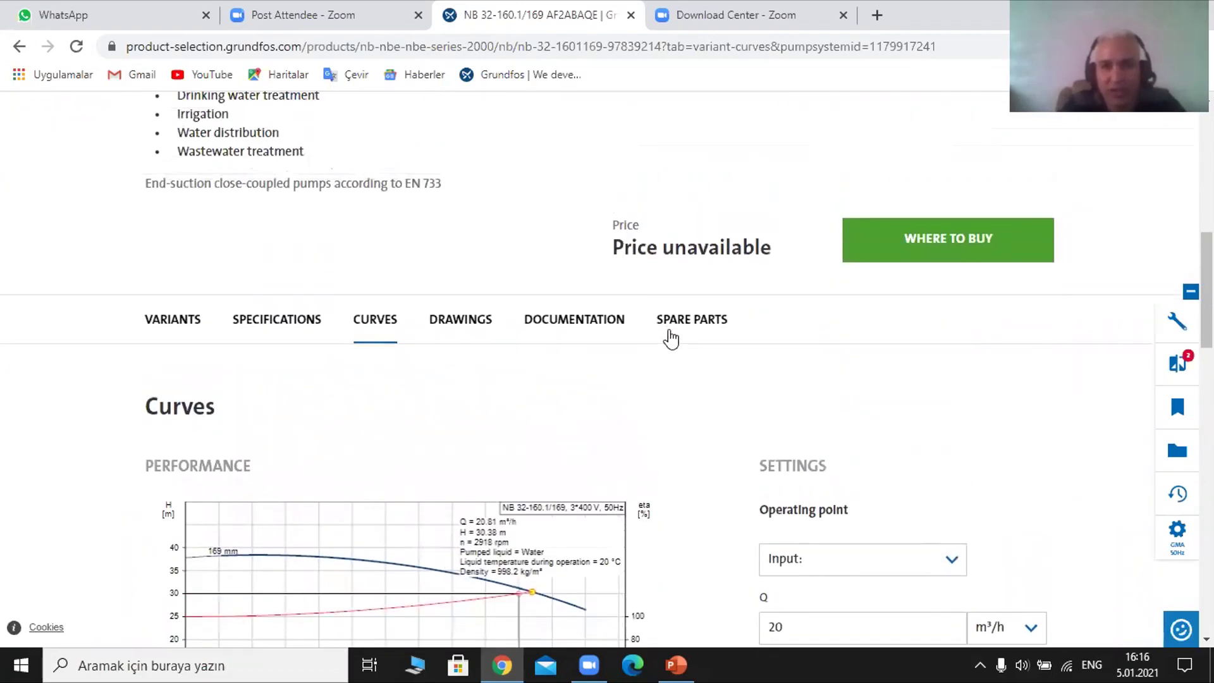
{"action": "scroll", "coordinate": [632, 266], "scroll_direction": "down", "scroll_amount": 1}
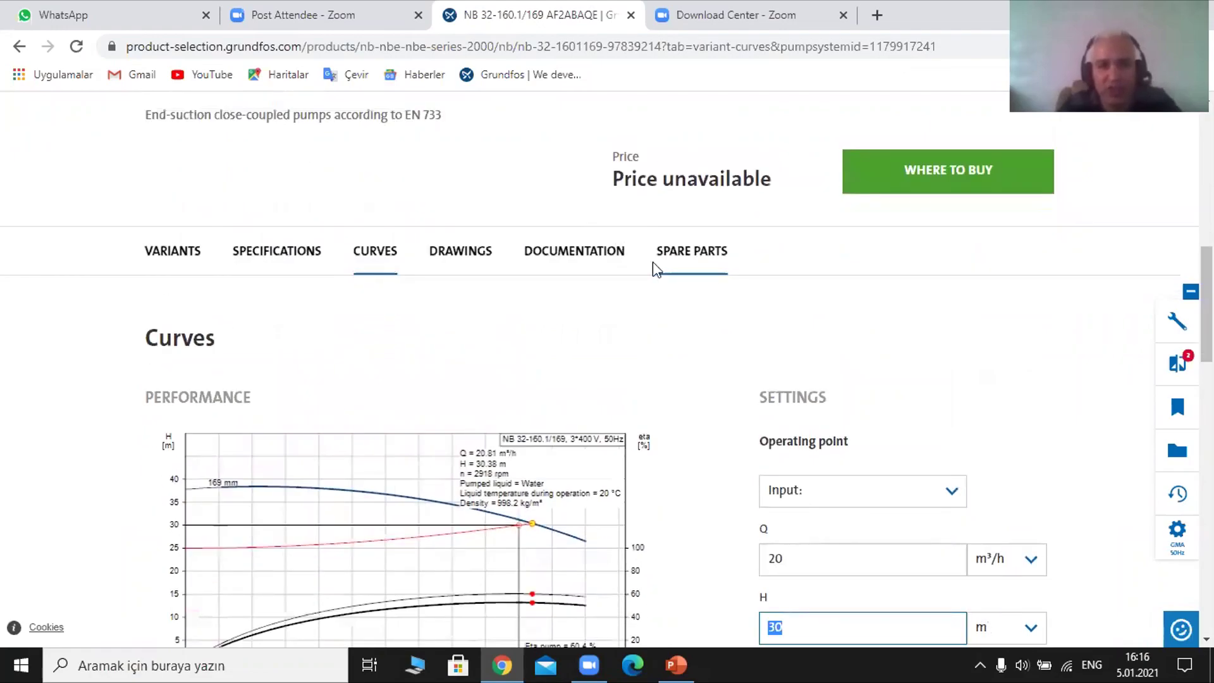
{"action": "scroll", "coordinate": [710, 217], "scroll_direction": "down", "scroll_amount": 2}
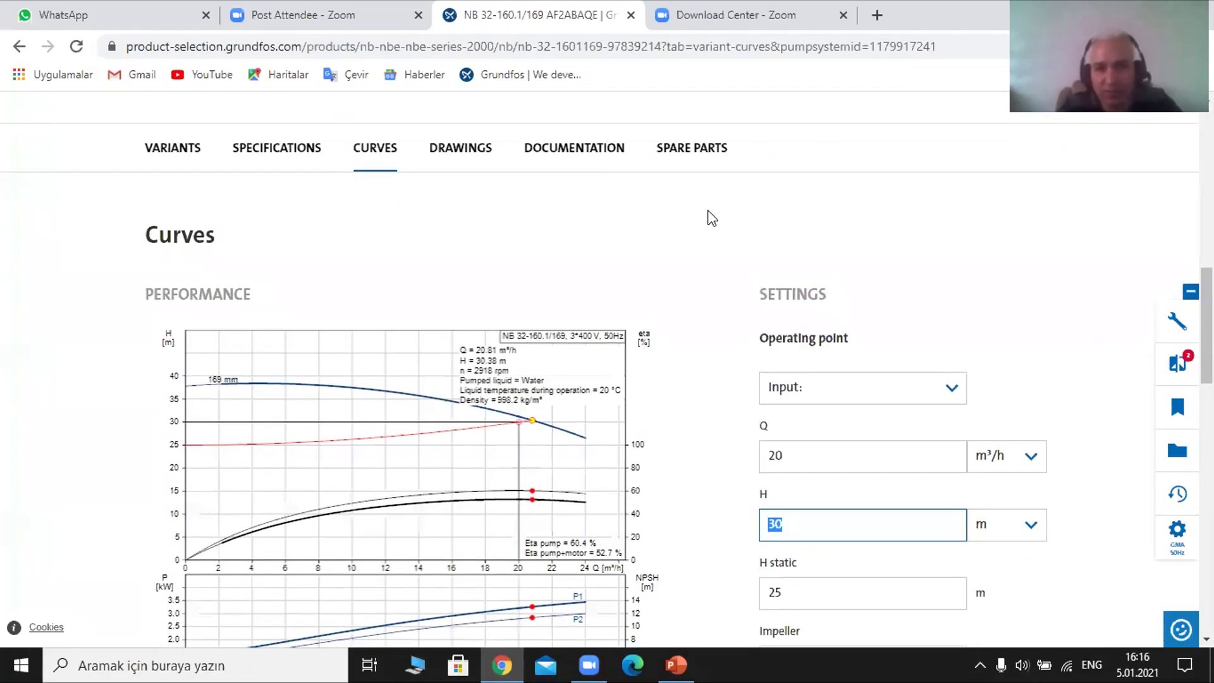
{"action": "scroll", "coordinate": [711, 217], "scroll_direction": "up", "scroll_amount": 1}
{"action": "scroll", "coordinate": [711, 216], "scroll_direction": "up", "scroll_amount": 1}
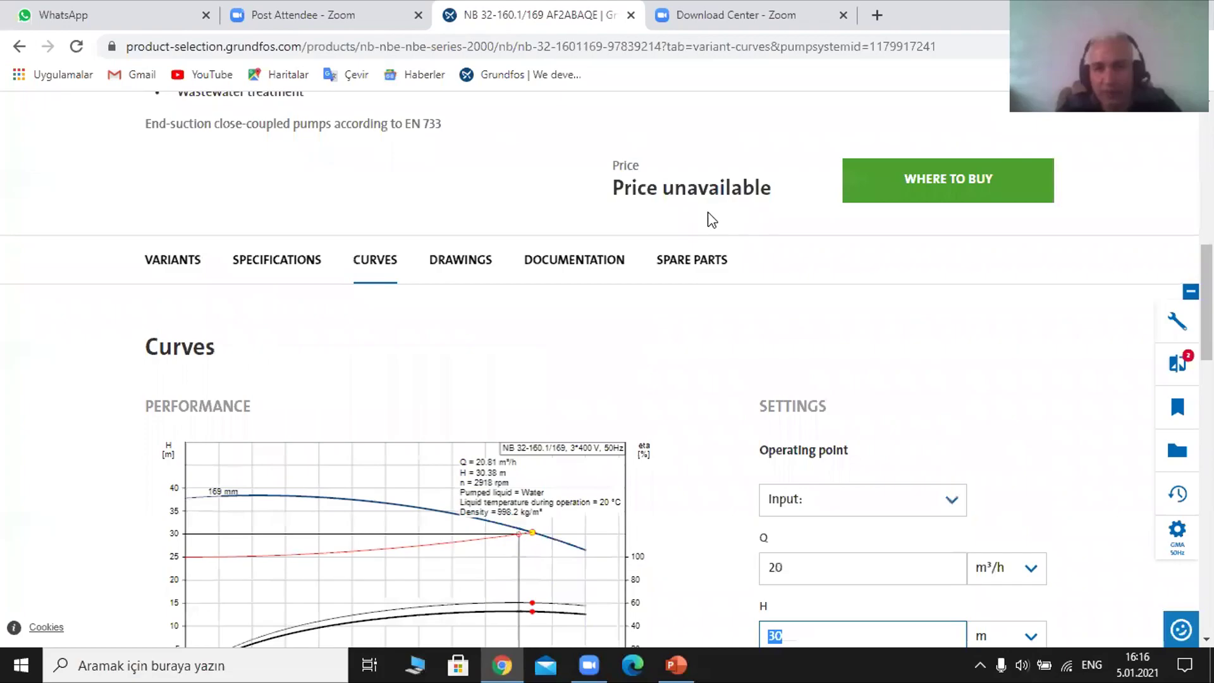
{"action": "scroll", "coordinate": [709, 220], "scroll_direction": "up", "scroll_amount": 5}
{"action": "scroll", "coordinate": [710, 223], "scroll_direction": "up", "scroll_amount": 2}
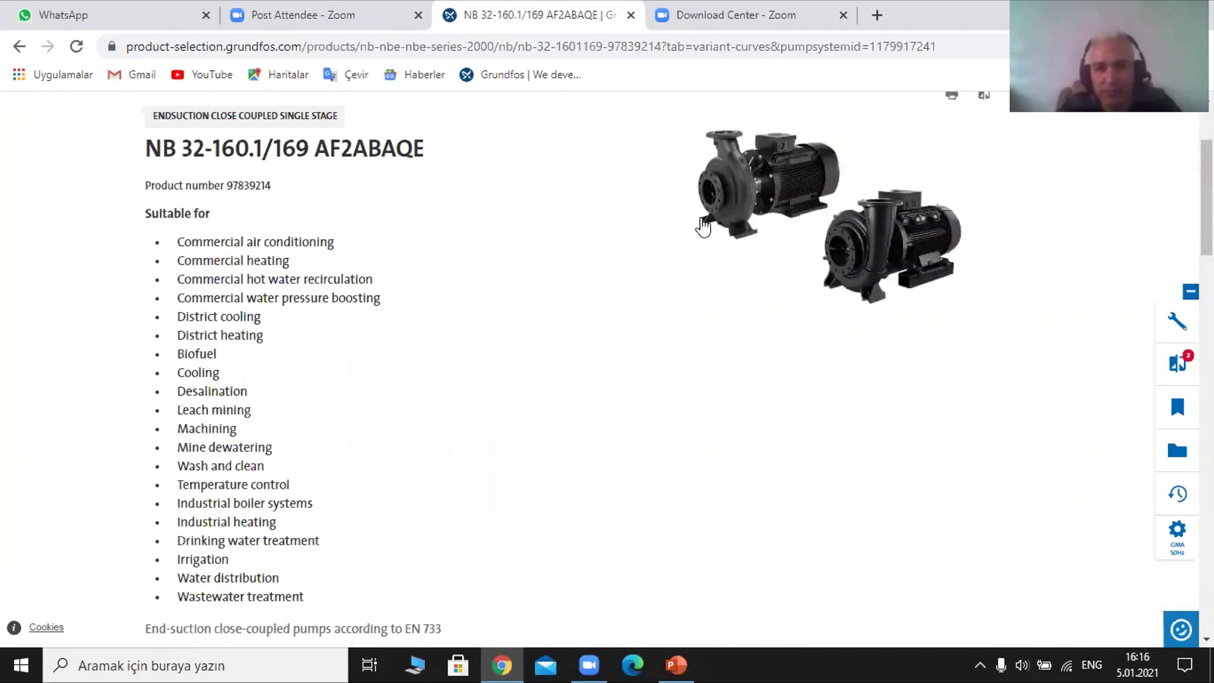
{"action": "scroll", "coordinate": [702, 222], "scroll_direction": "up", "scroll_amount": 2}
{"action": "scroll", "coordinate": [827, 396], "scroll_direction": "down", "scroll_amount": 10}
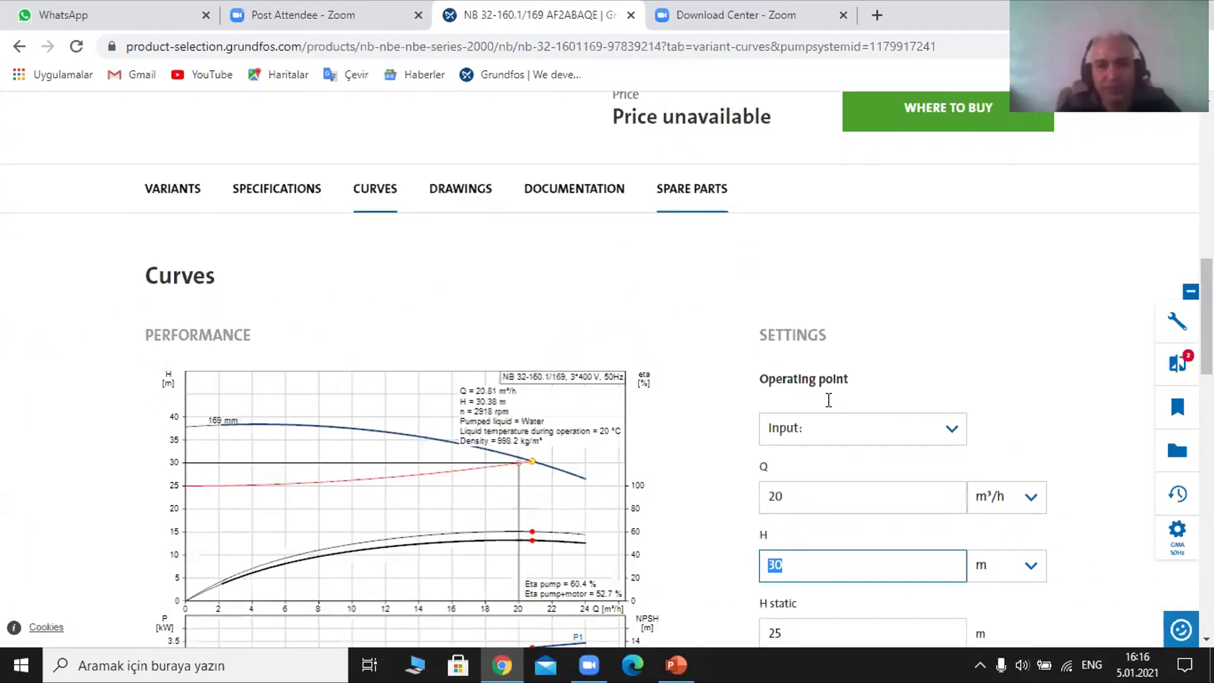
{"action": "scroll", "coordinate": [829, 400], "scroll_direction": "down", "scroll_amount": 2}
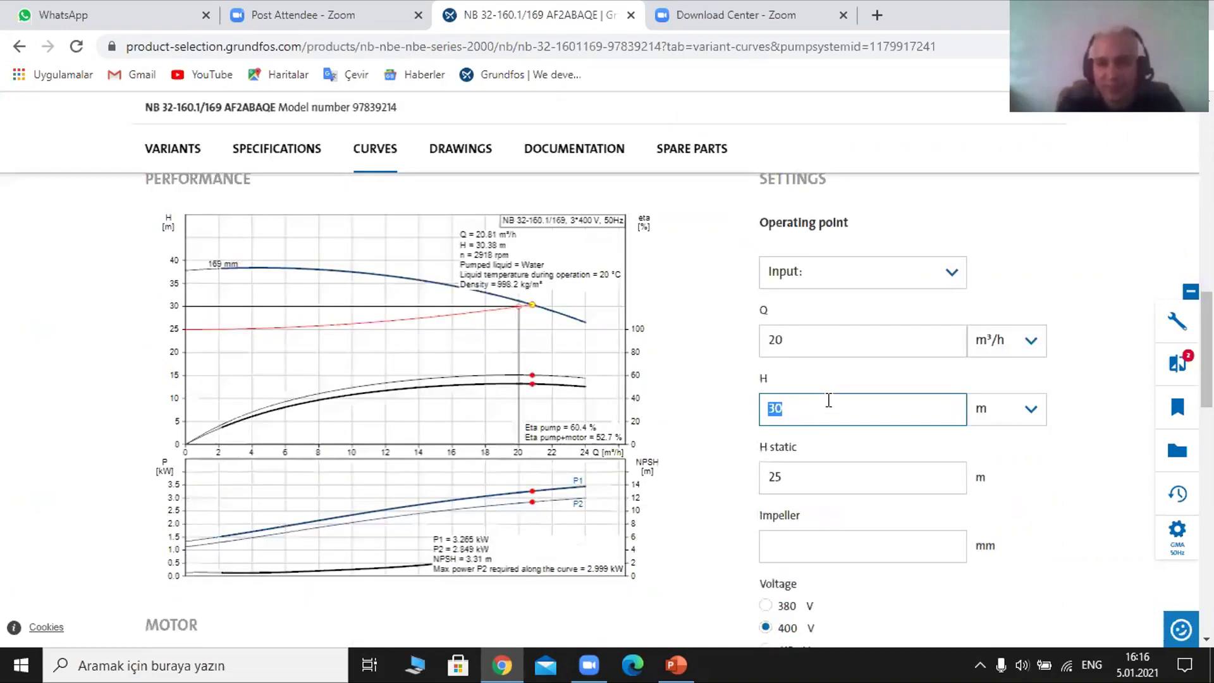